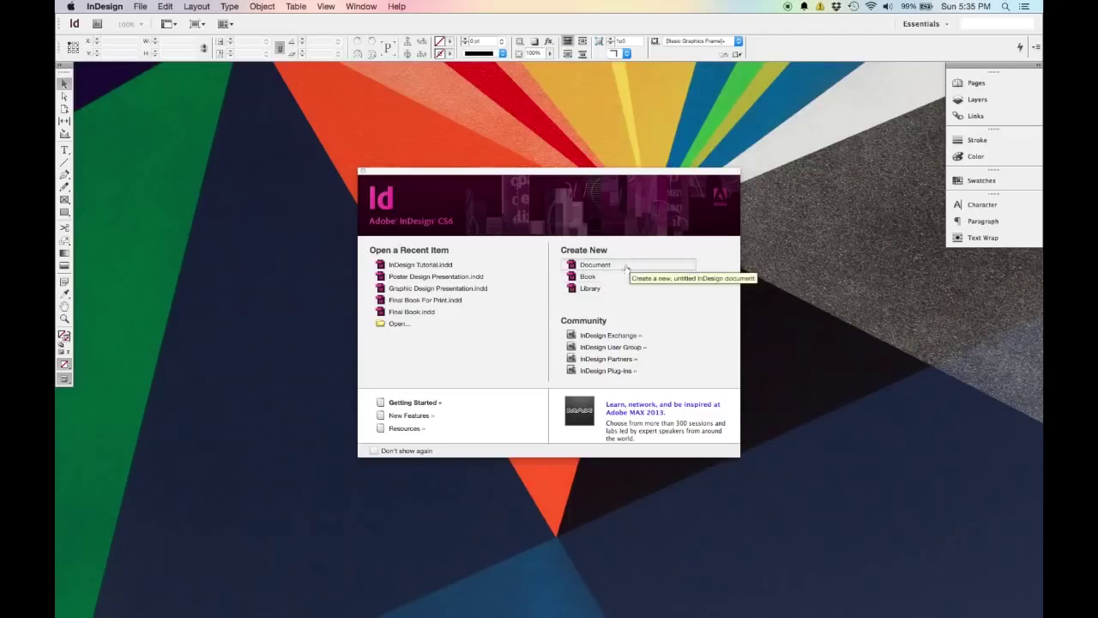
# Start a new print document with 8 pages and facing pages enabled
pyautogui.click(625, 268)
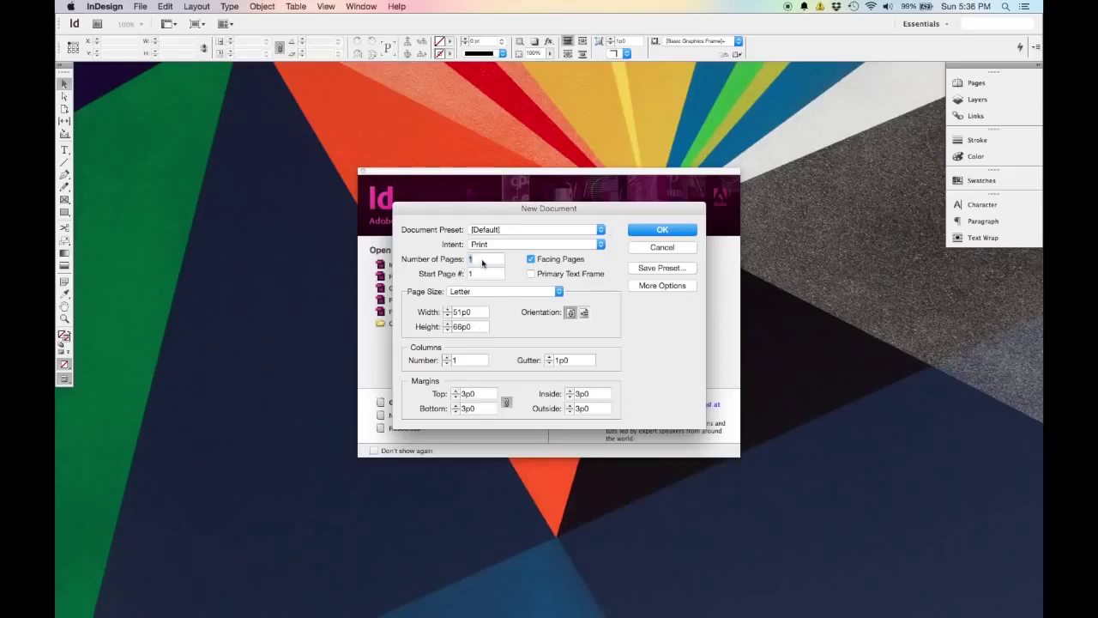
pyautogui.write('8')
pyautogui.press('Tab')
pyautogui.click(531, 259)
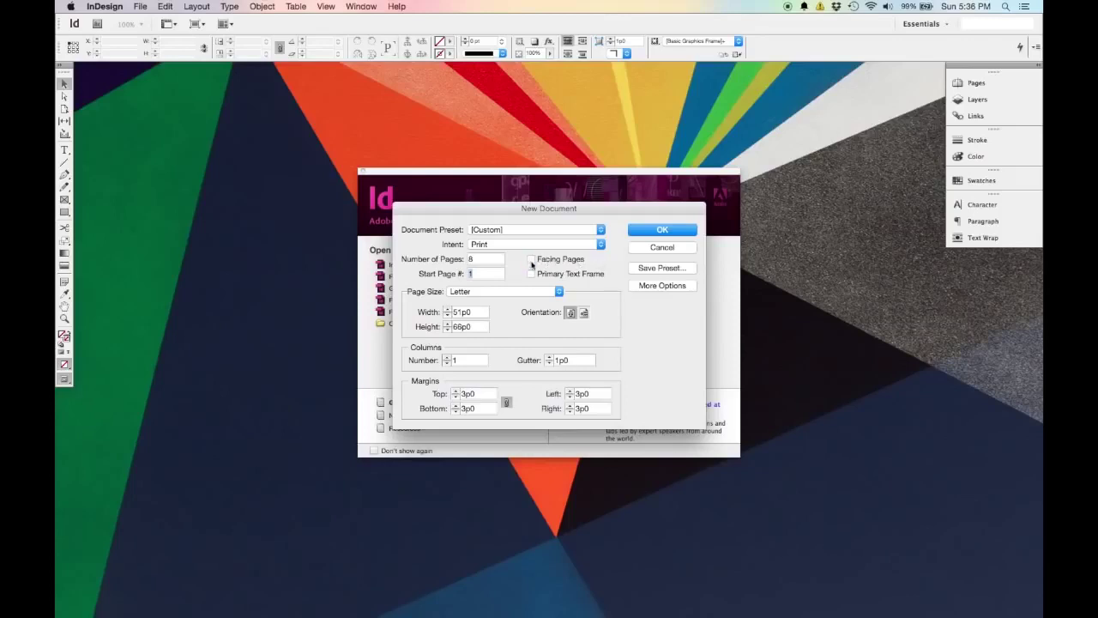
pyautogui.click(531, 259)
# Try a custom page size of 36 by 36 inches, and return the page size to Letter
pyautogui.click(549, 293)
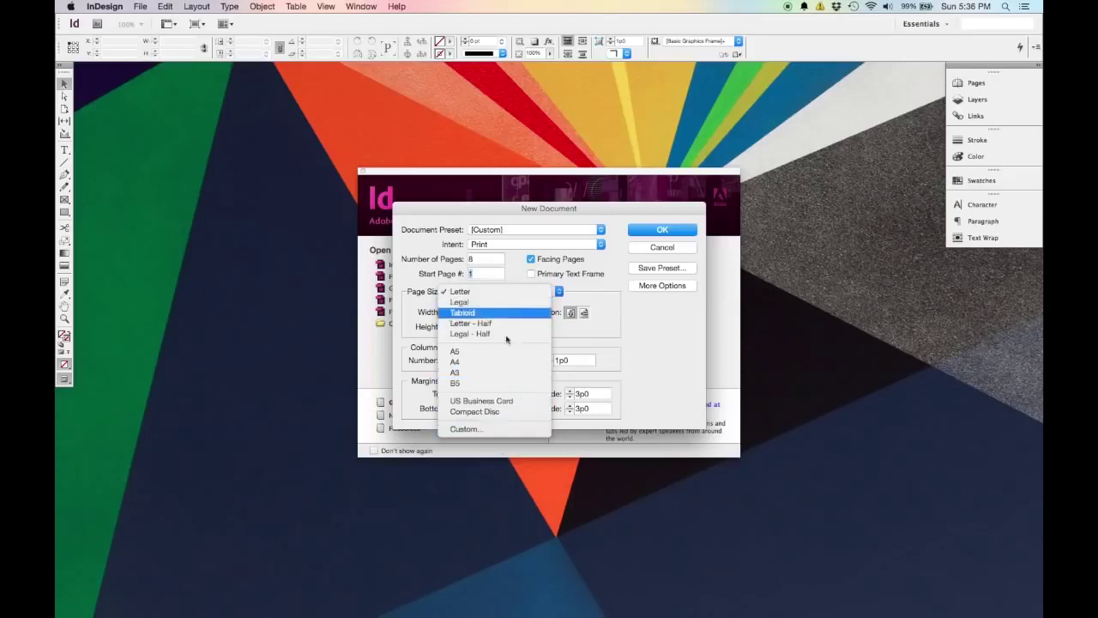
pyautogui.click(635, 325)
pyautogui.doubleClick(473, 314)
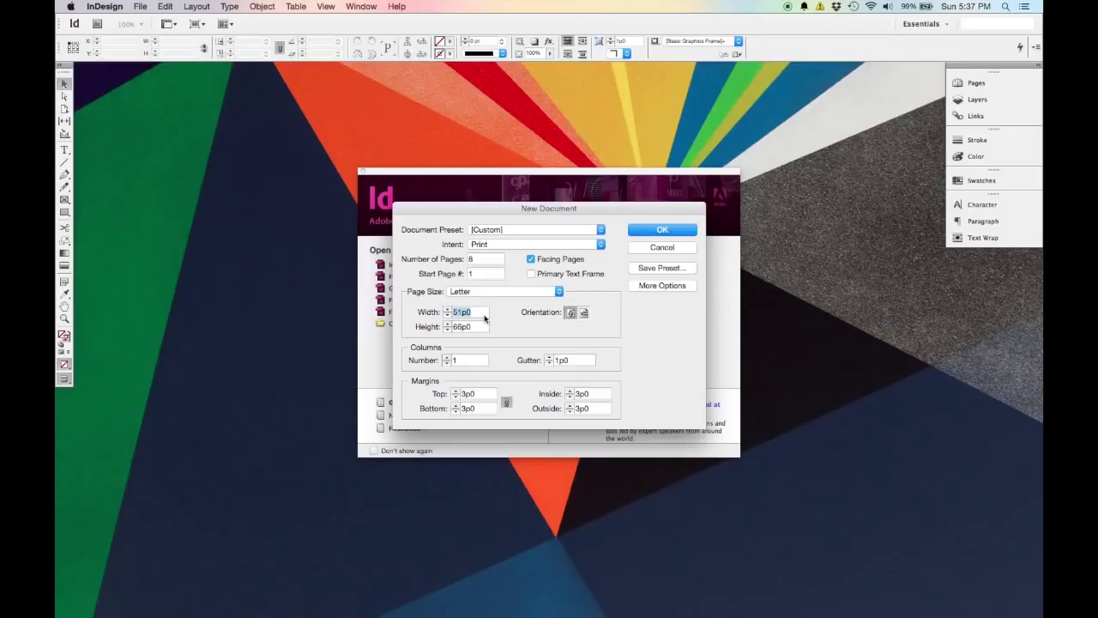
pyautogui.write('36"')
pyautogui.press('Tab')
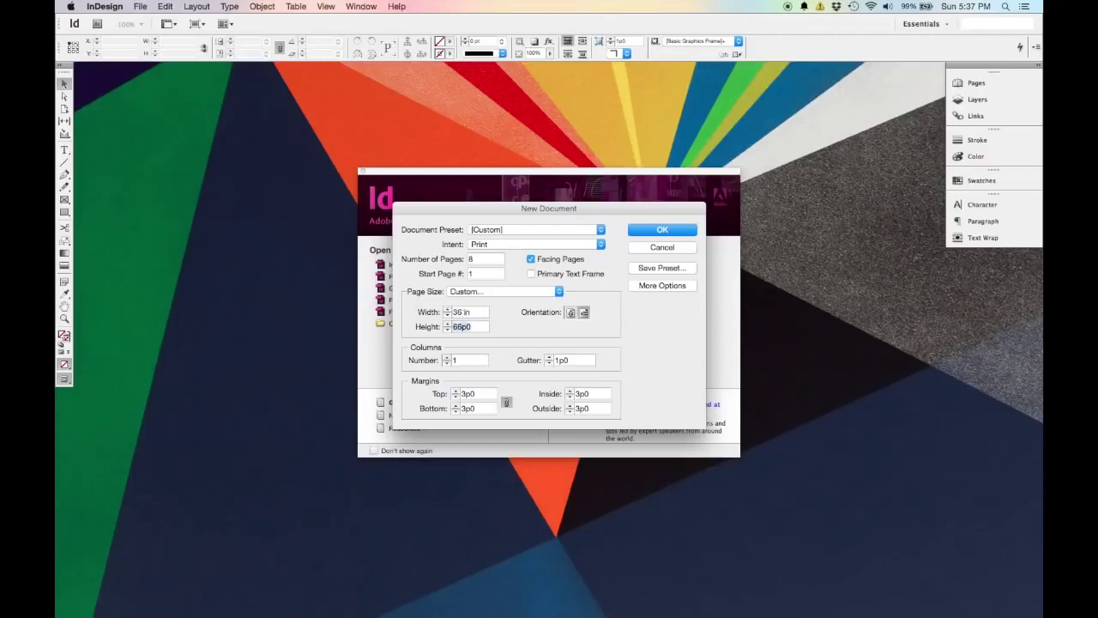
pyautogui.write('36"')
pyautogui.press('Tab')
pyautogui.click(560, 292)
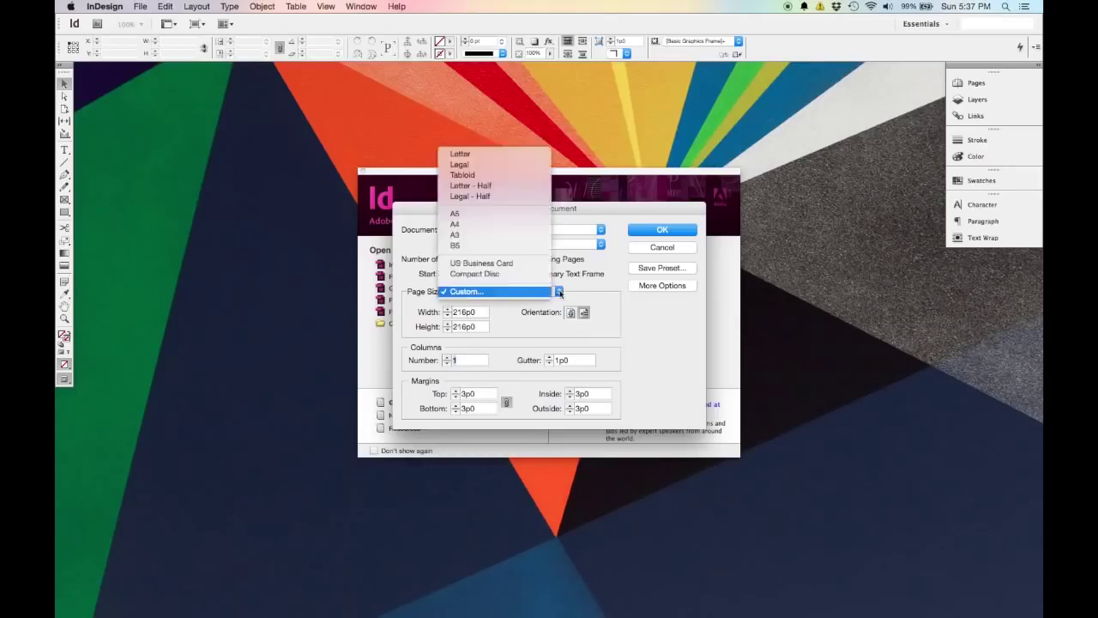
pyautogui.click(530, 154)
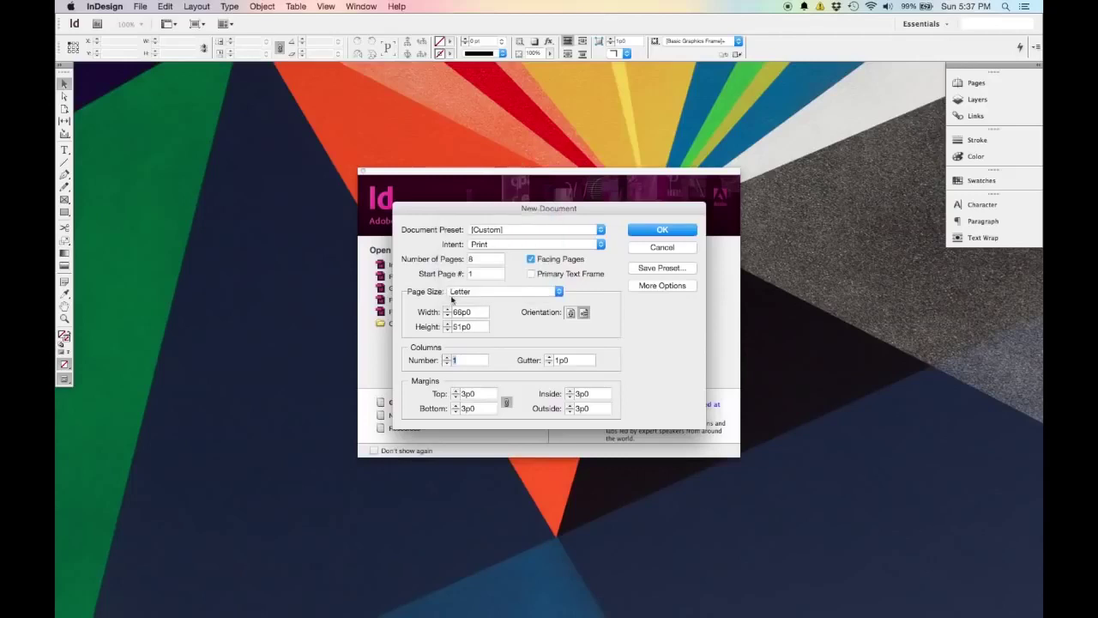
# Compare portrait and landscape orientation for the Letter page, and settle on portrait
pyautogui.click(573, 314)
pyautogui.click(571, 314)
pyautogui.click(583, 314)
pyautogui.click(571, 314)
pyautogui.click(584, 314)
pyautogui.click(569, 314)
# Turn facing pages off and on to compare the margin settings, leaving facing pages enabled
pyautogui.click(571, 261)
pyautogui.click(570, 263)
pyautogui.click(571, 263)
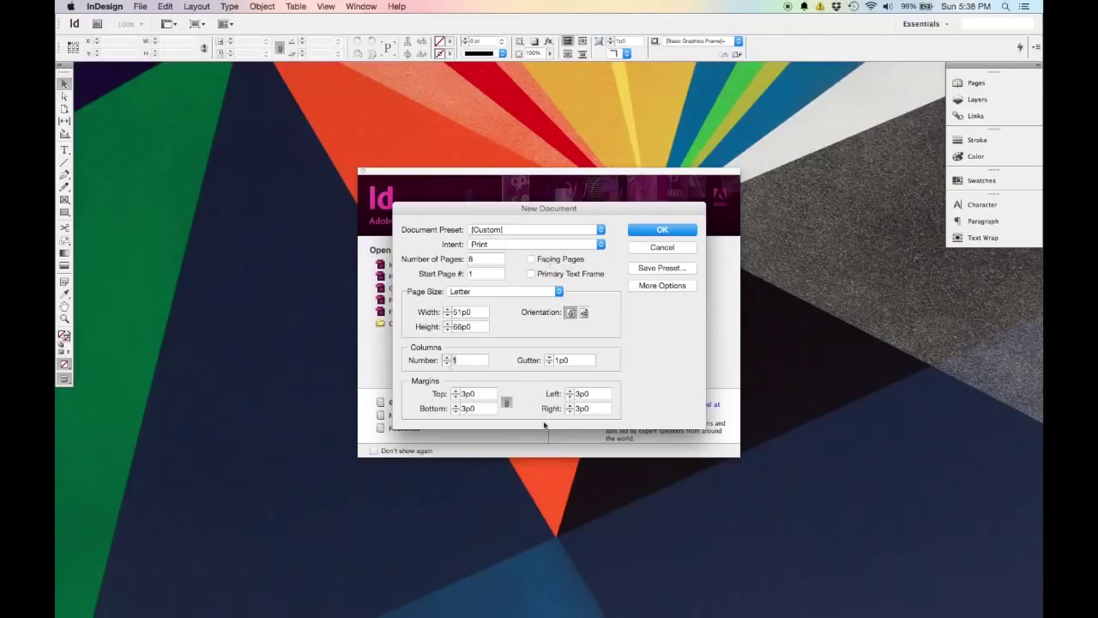
pyautogui.click(572, 262)
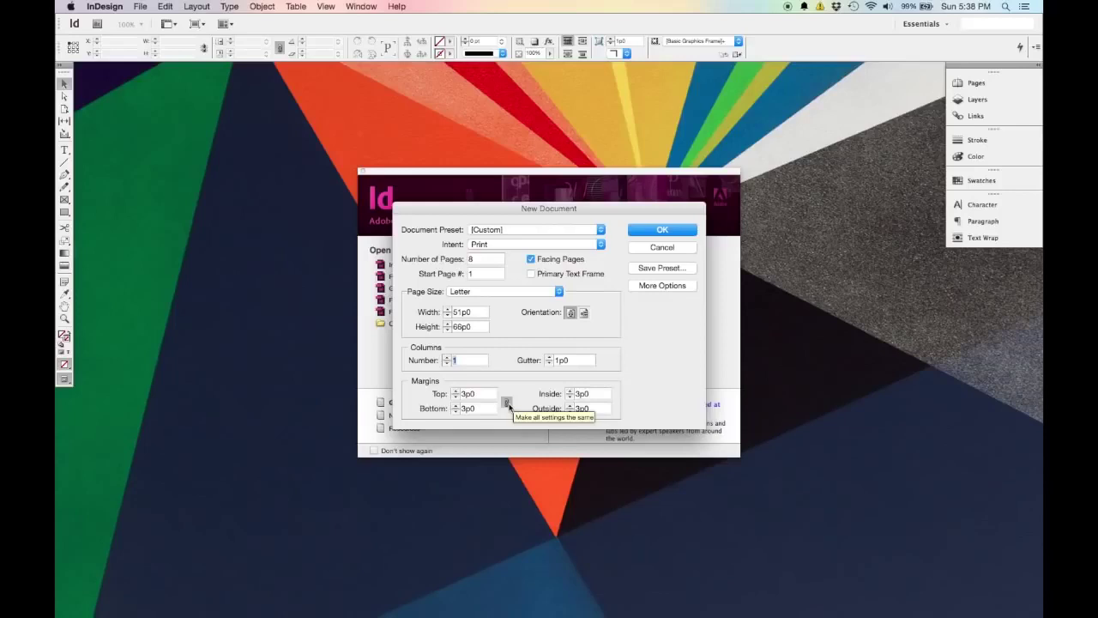
# Unlink the margin values, increase the inside margin to 4p6 and create the document
pyautogui.click(506, 403)
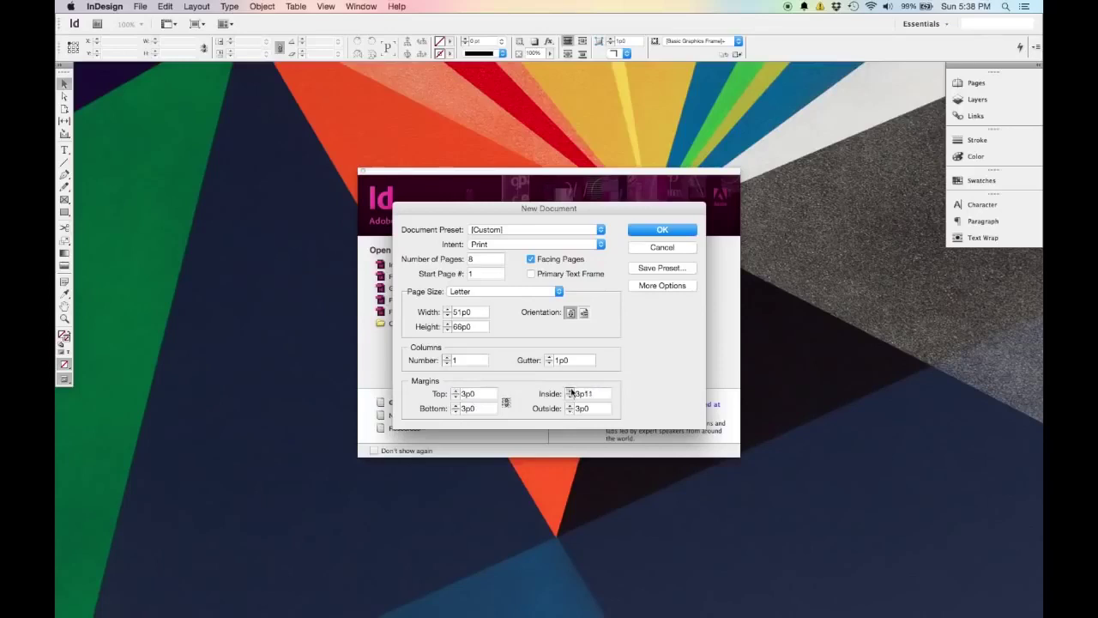
pyautogui.click(570, 390)
pyautogui.click(677, 230)
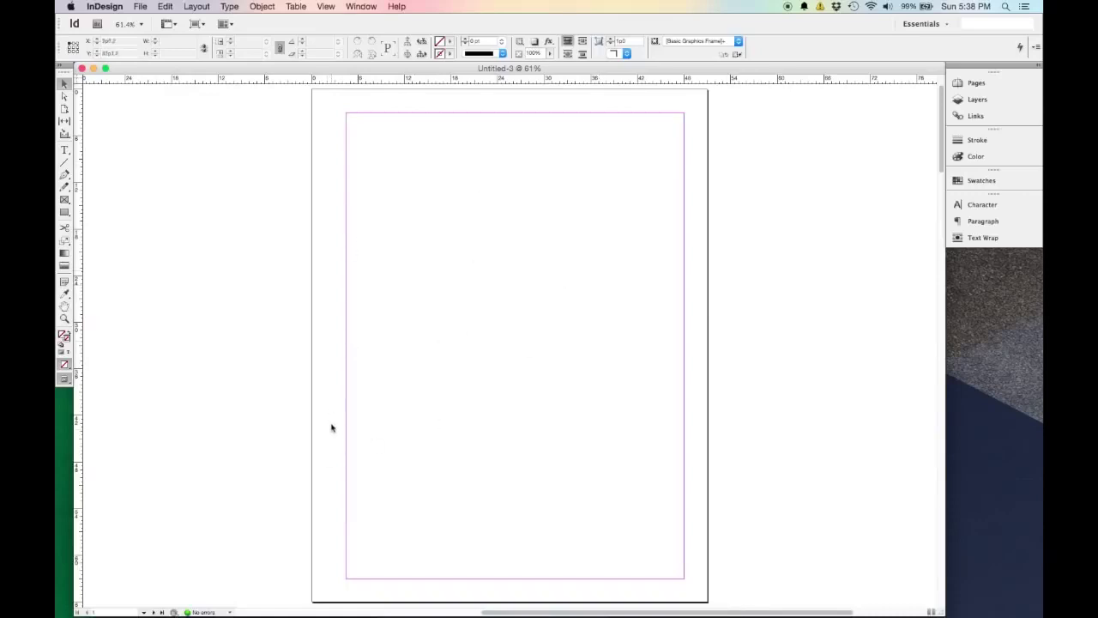
# View the new document's pages at 200%, 100% and fit-page zoom
pyautogui.scroll(-2, 396, 382)
pyautogui.scroll(-10, 397, 383)
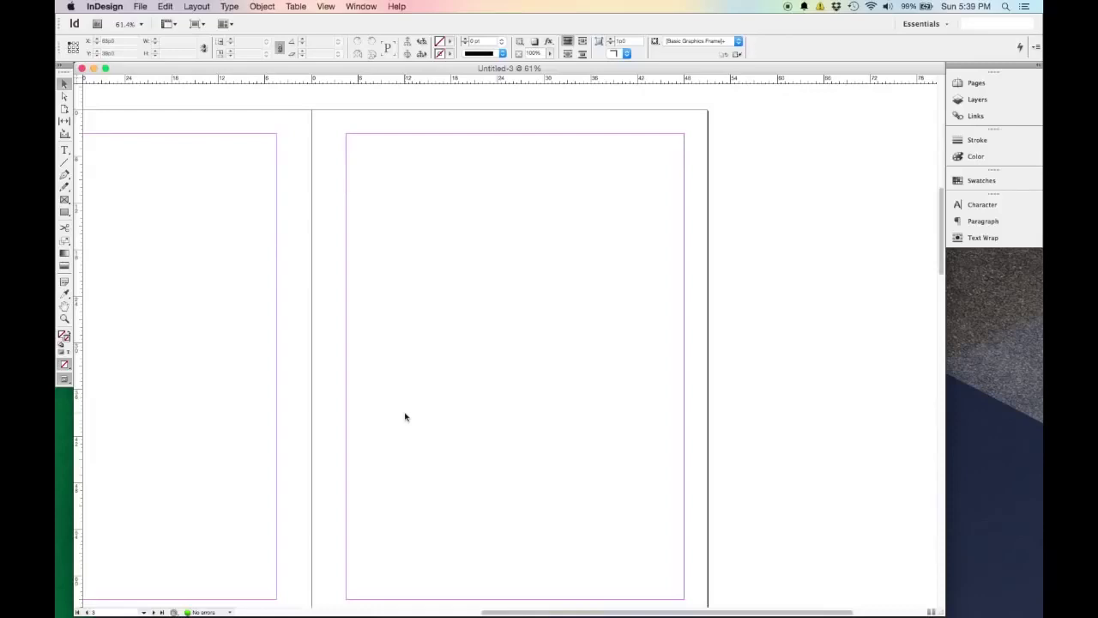
pyautogui.press('super+2')
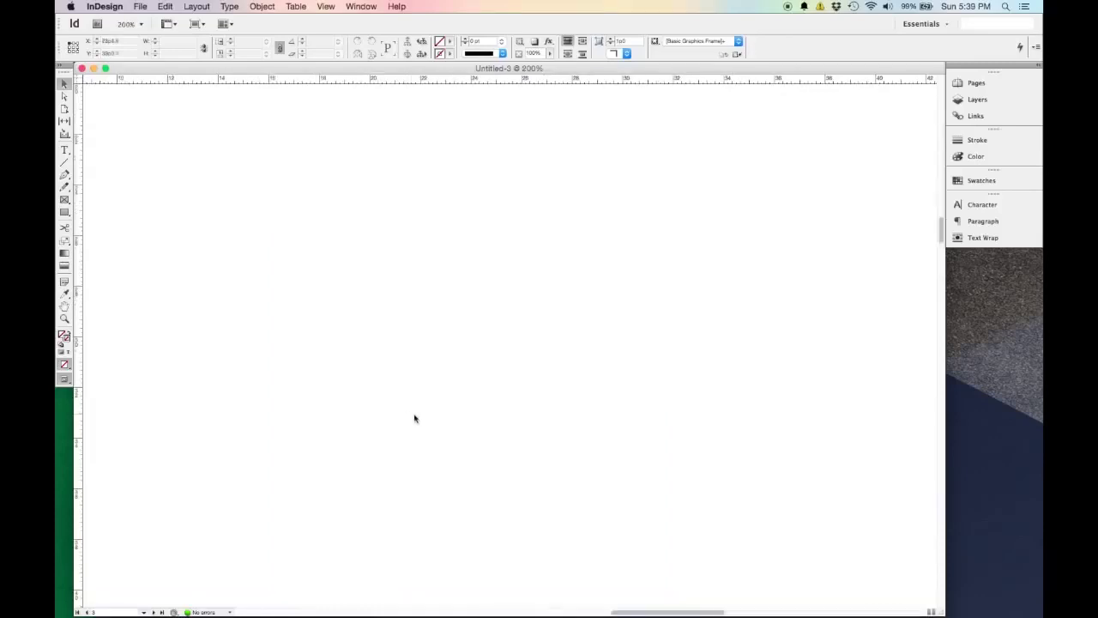
pyautogui.press('super+1')
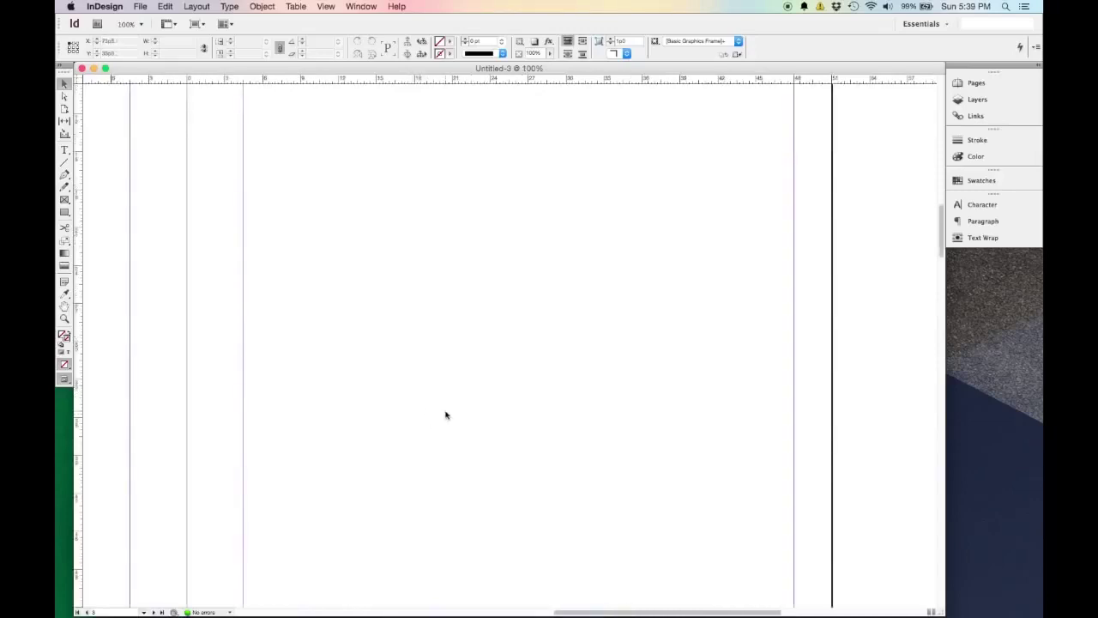
pyautogui.press('super+0')
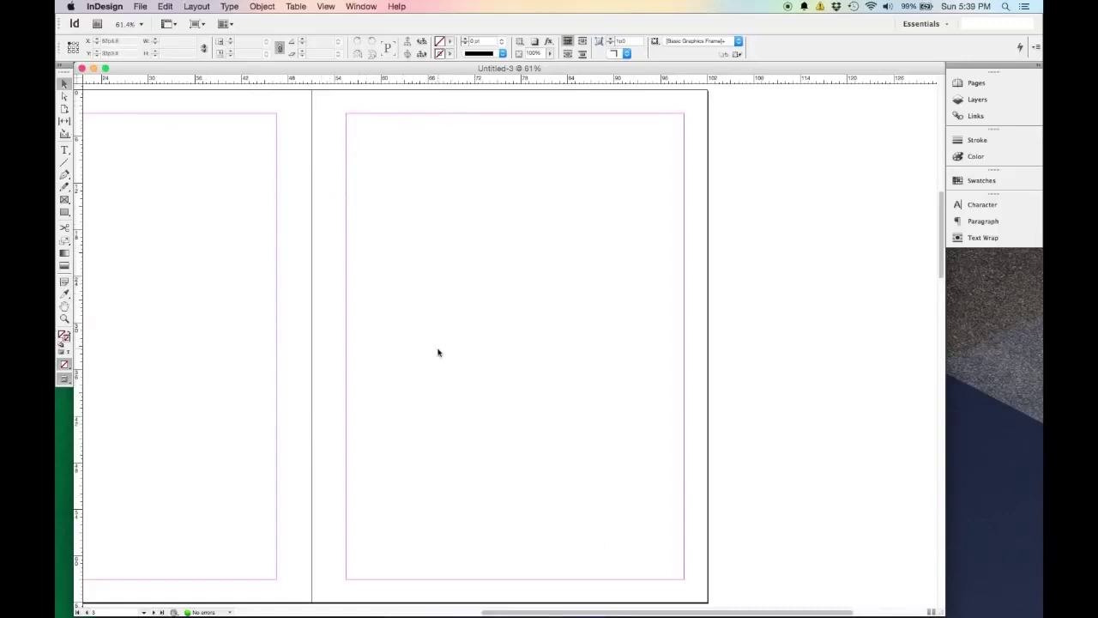
# Examine the inside margins of the page 2–3 spread at 50% zoom with both facing pages in view
pyautogui.scroll(-5, 432, 363)
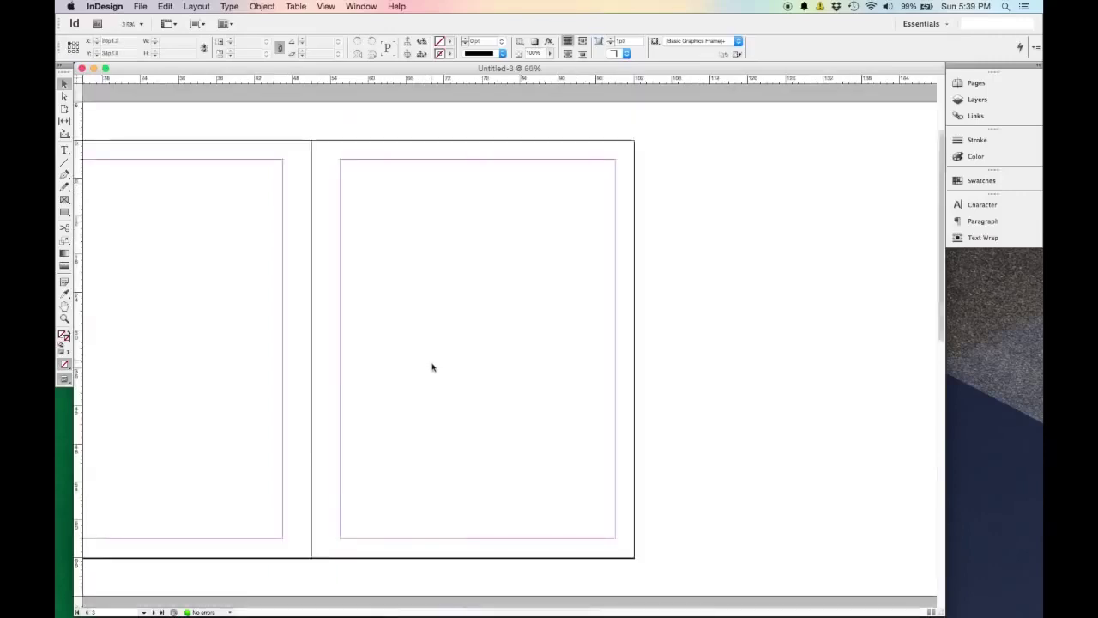
pyautogui.scroll(5, 521, 318)
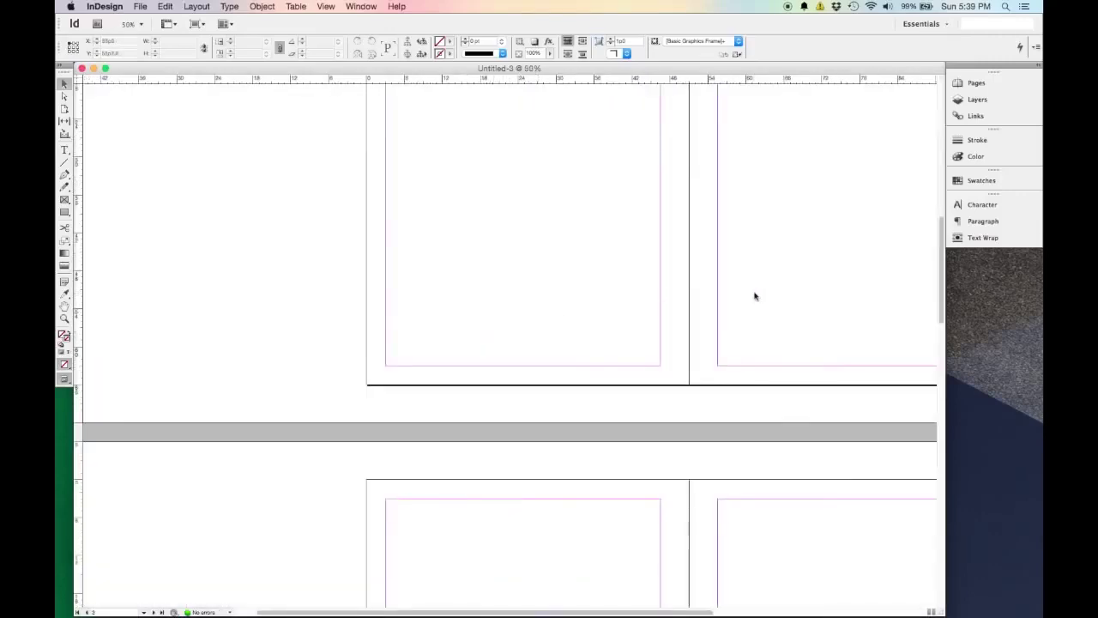
pyautogui.scroll(4, 746, 288)
pyautogui.scroll(3, 746, 290)
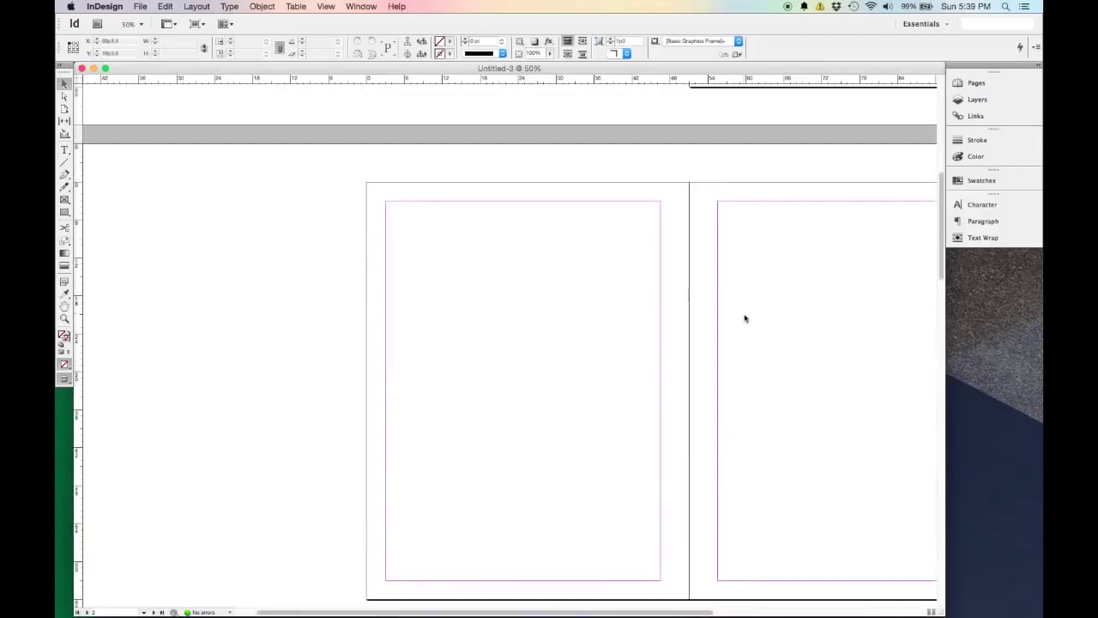
pyautogui.moveTo(697, 614); pyautogui.dragTo(822, 615)
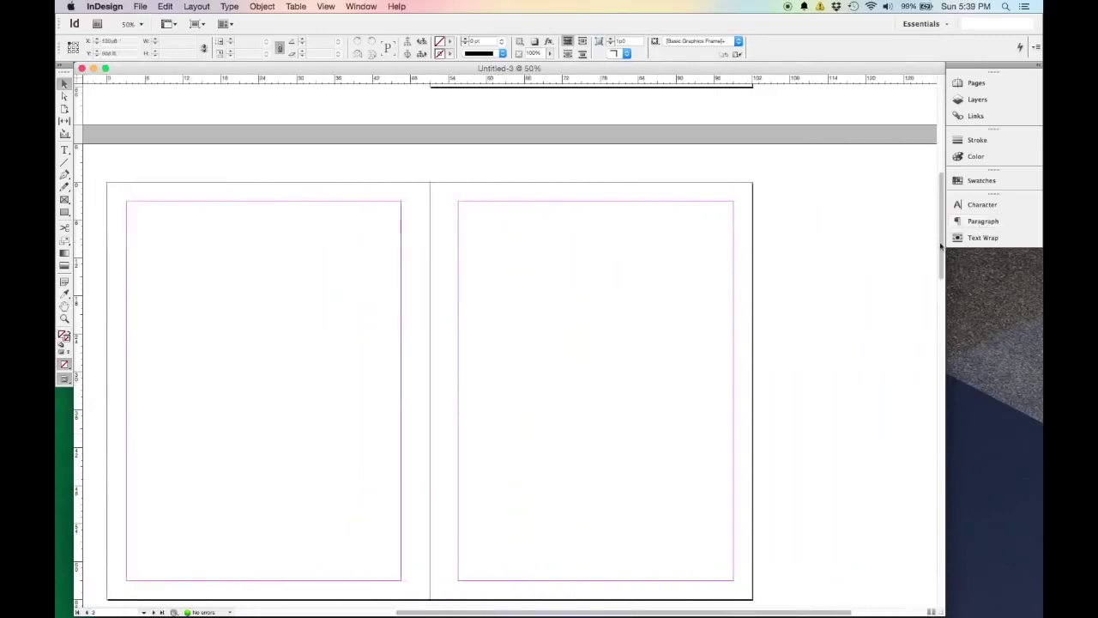
pyautogui.scroll(5, 853, 286)
pyautogui.scroll(-6, 853, 287)
pyautogui.scroll(3, 659, 305)
pyautogui.scroll(-3, 659, 306)
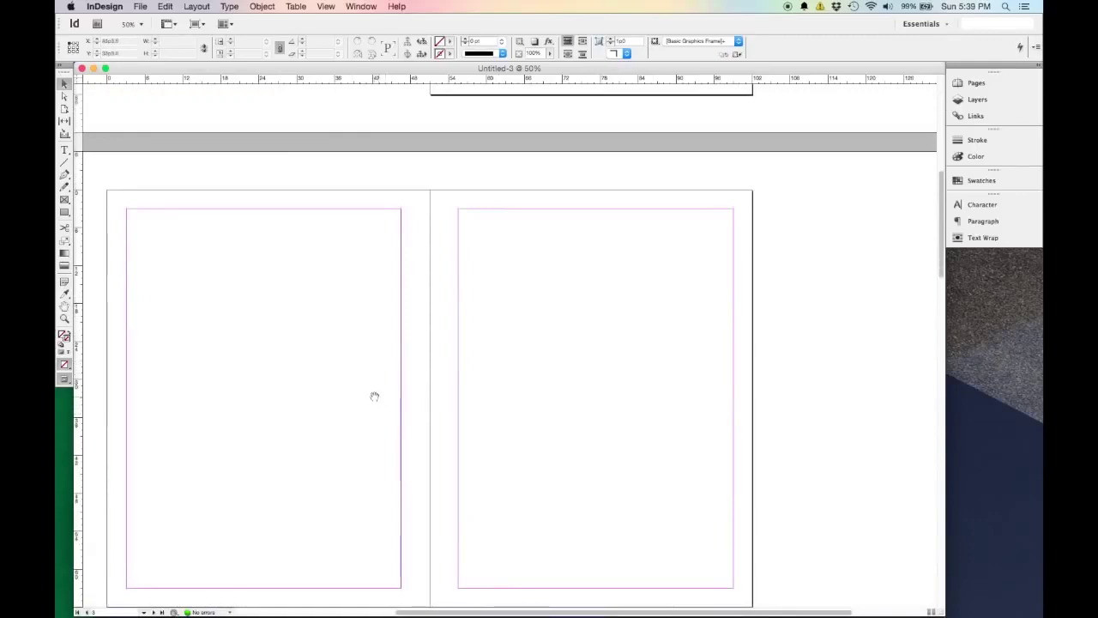
pyautogui.moveTo(320, 392); pyautogui.dragTo(364, 344)
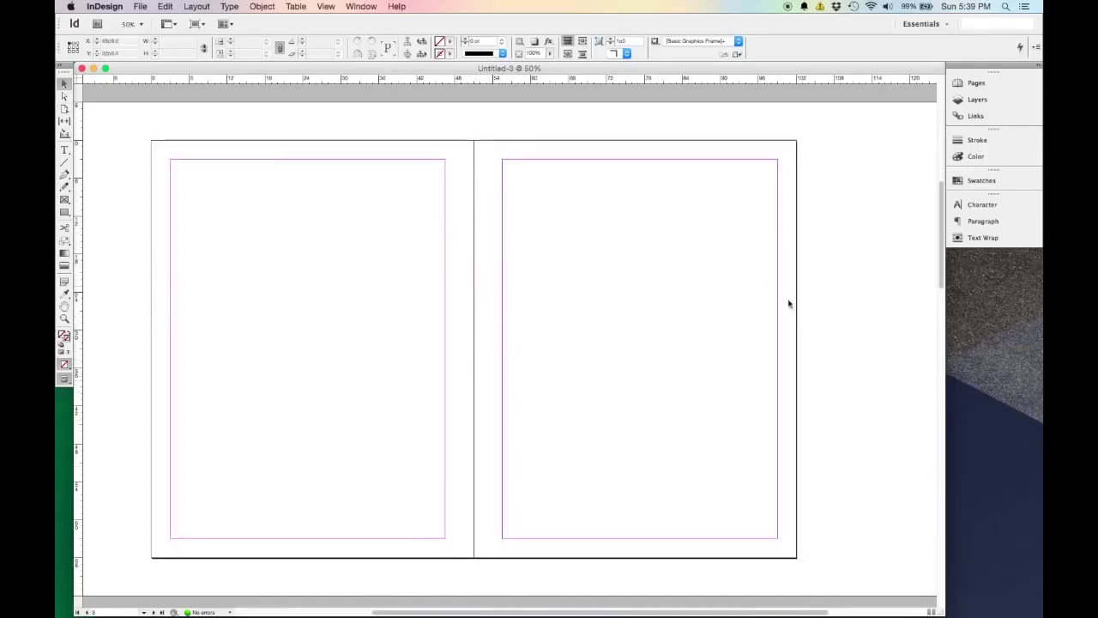
# Draw a rectangular picture frame about 43p6 wide and 32p7 high between the side margins of the first page
pyautogui.scroll(10, 785, 383)
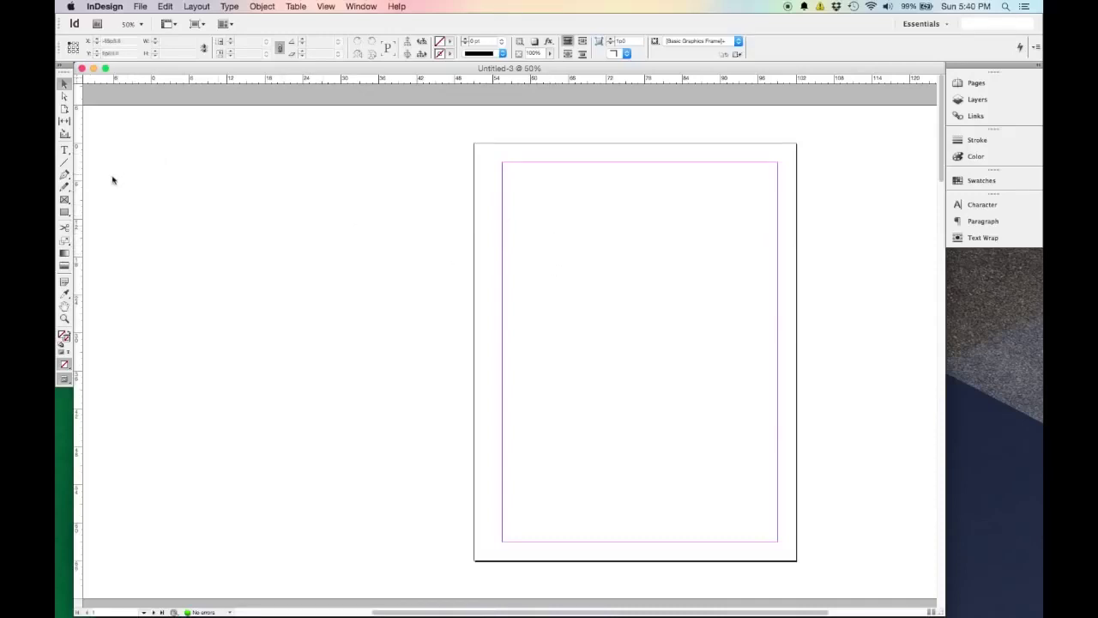
pyautogui.click(64, 201)
pyautogui.moveTo(502, 230); pyautogui.dragTo(776, 439)
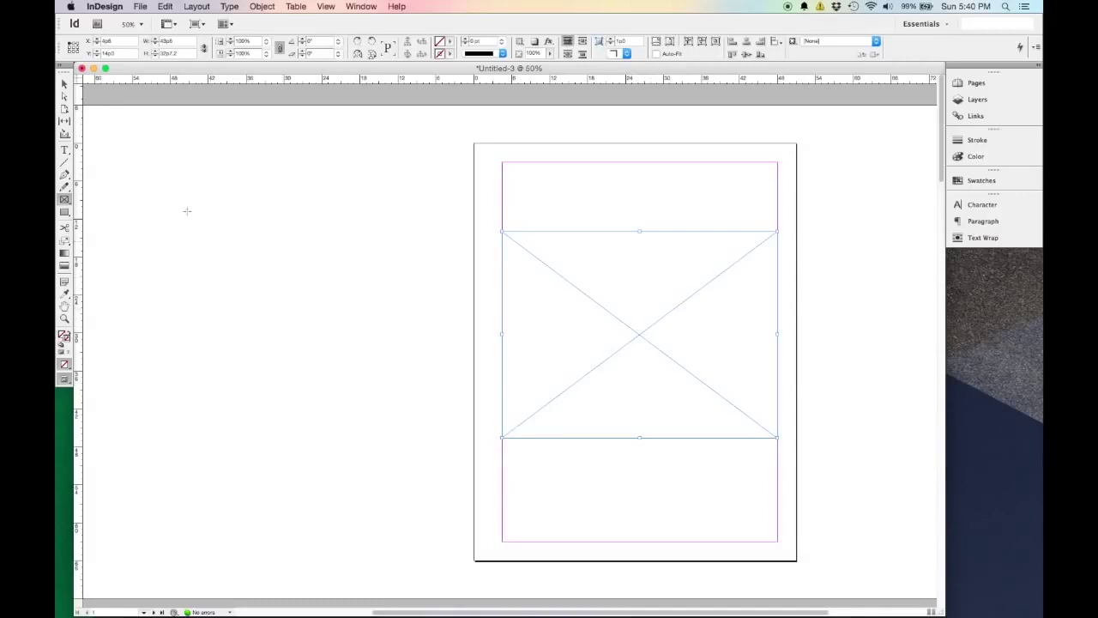
pyautogui.click(63, 84)
# Place Capital Bike Share.jpg from the desktop IMAGES folder into the selected frame
pyautogui.click(140, 6)
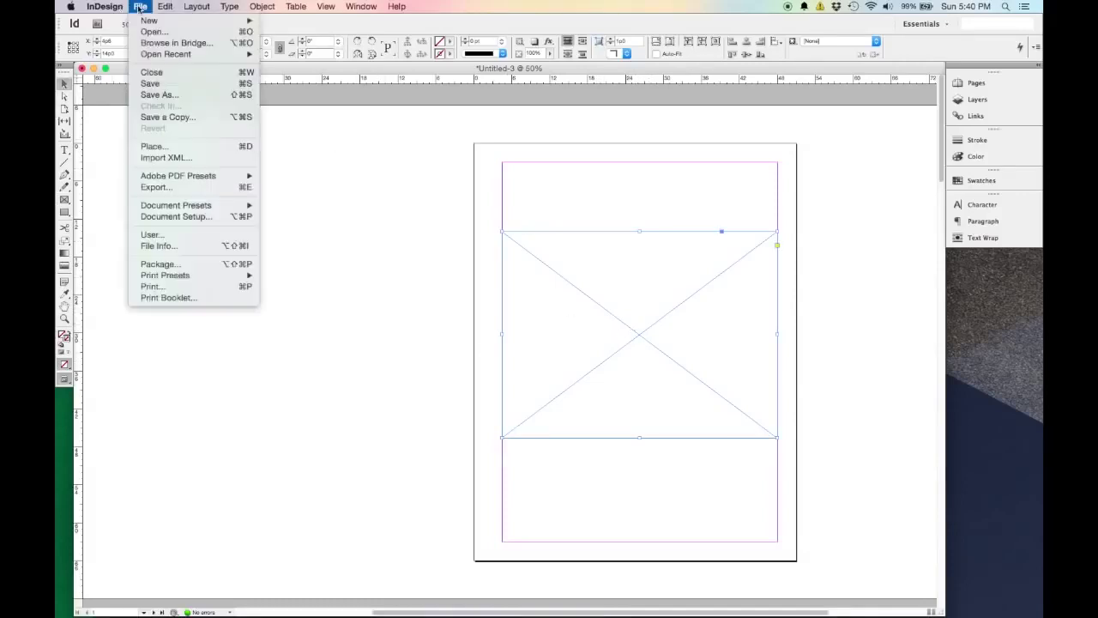
pyautogui.click(198, 147)
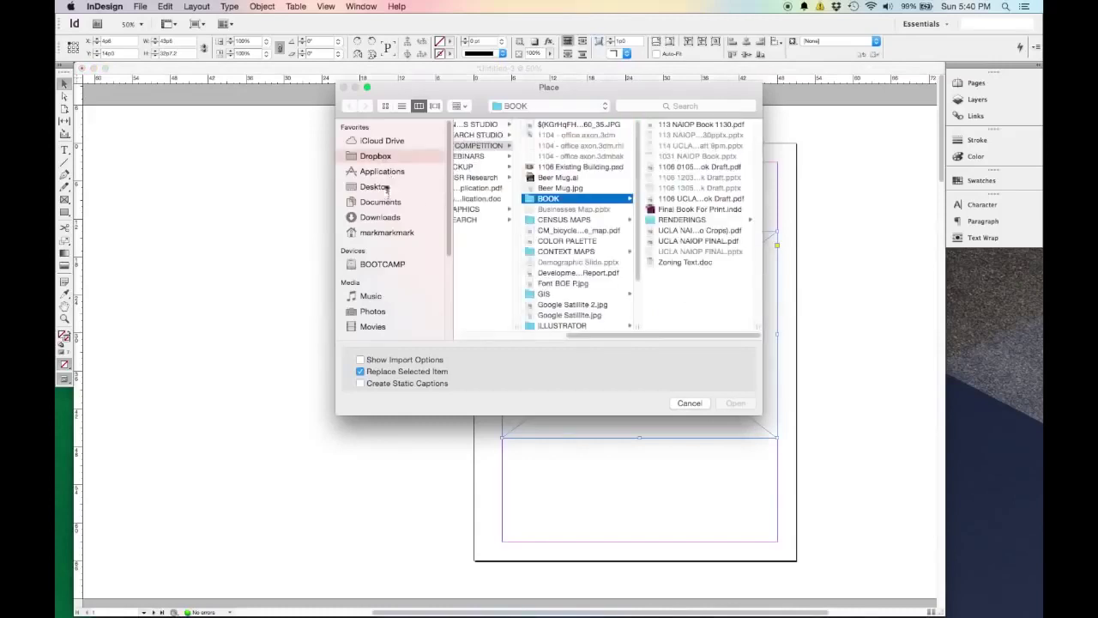
pyautogui.click(381, 186)
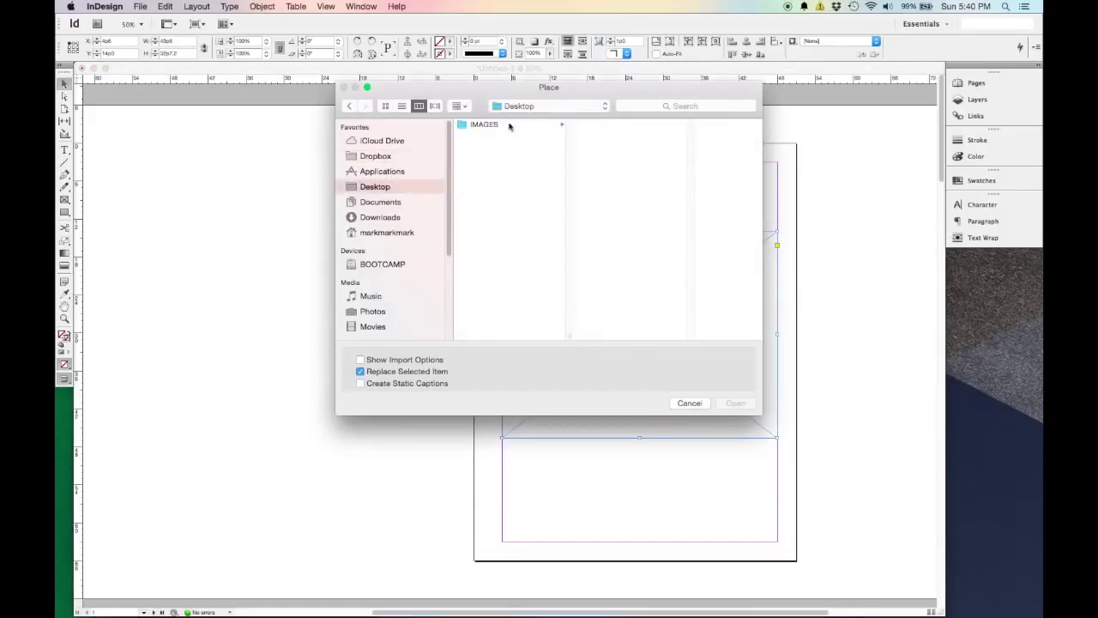
pyautogui.click(509, 126)
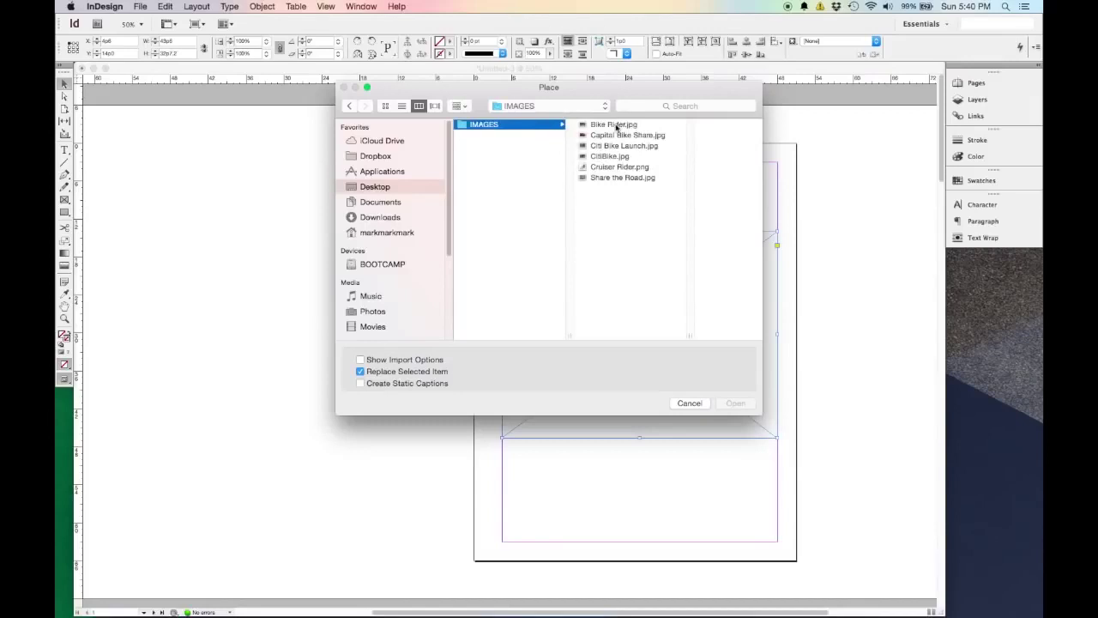
pyautogui.click(617, 136)
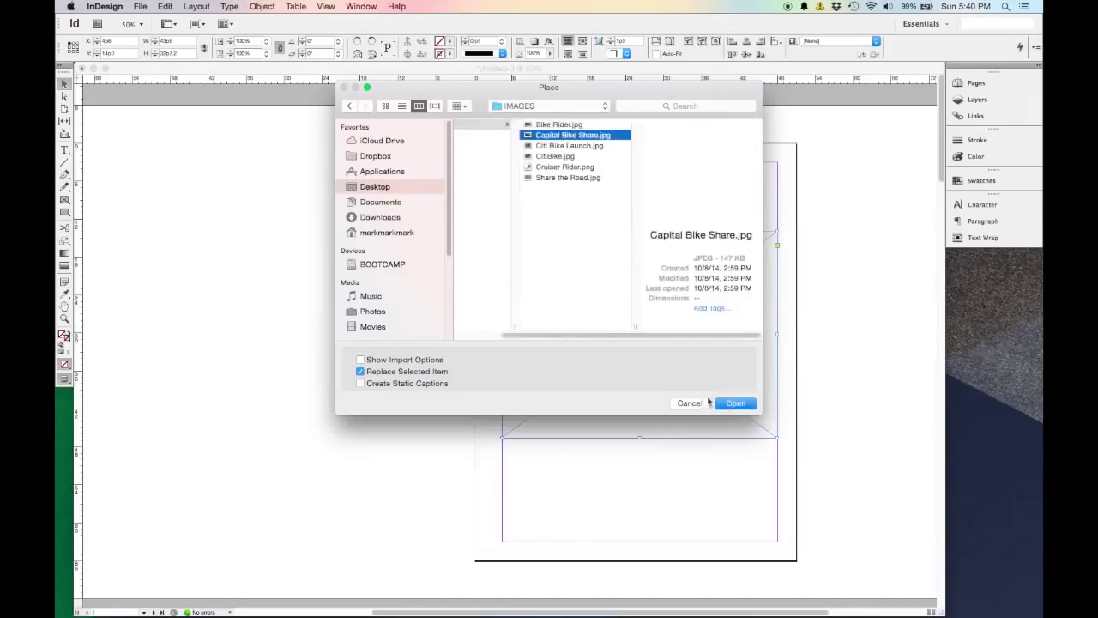
pyautogui.click(741, 405)
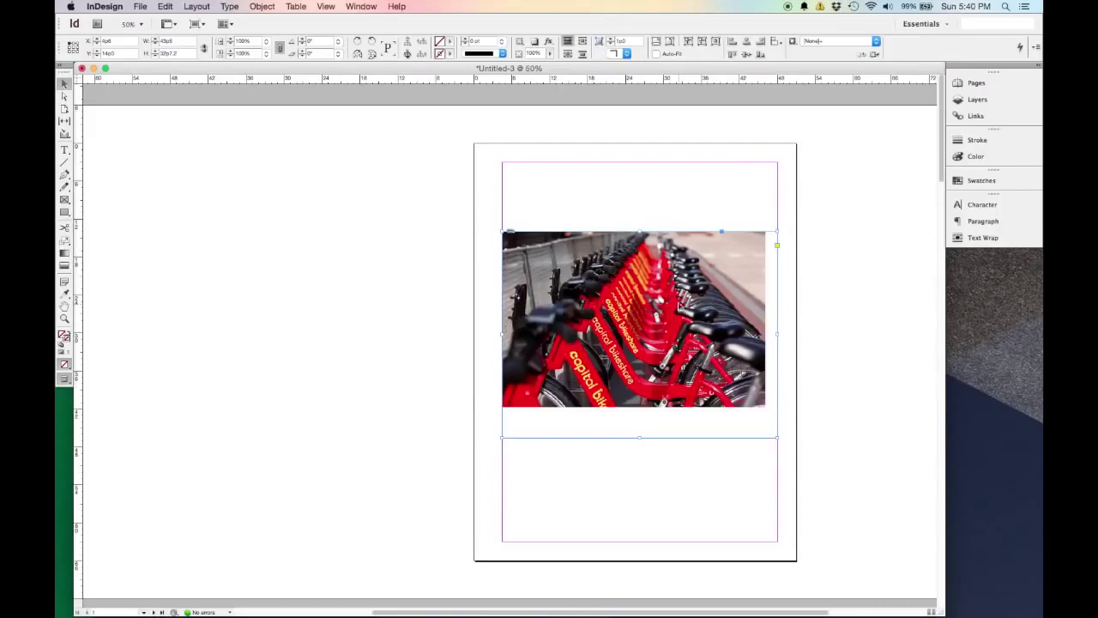
# Fill the frame proportionally with the bike image, and delete the framed image from the page
pyautogui.click(688, 43)
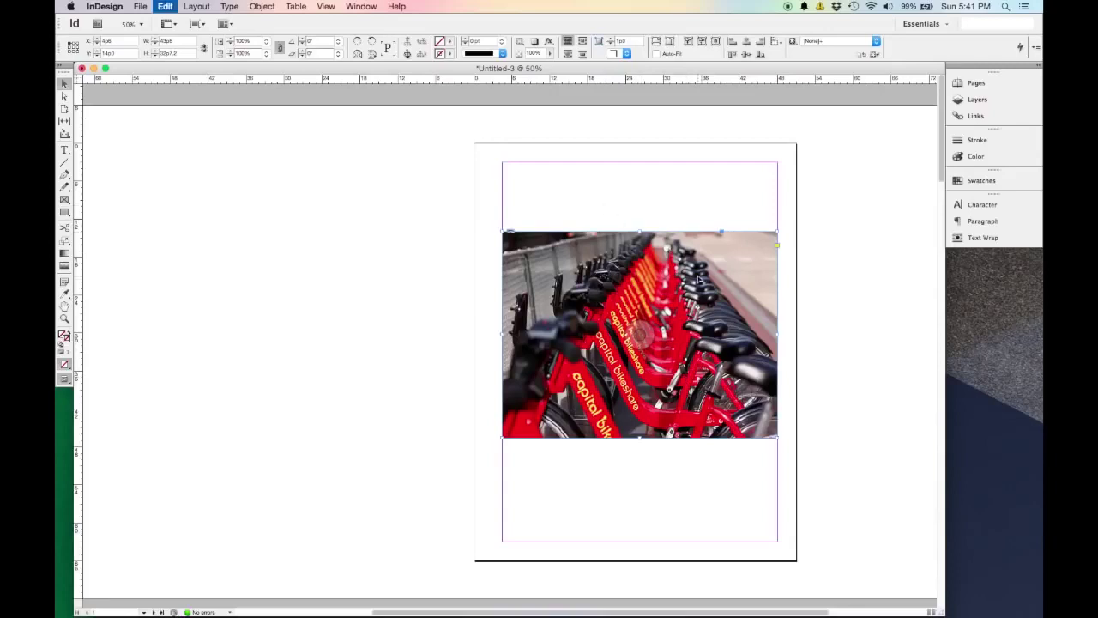
pyautogui.press('Delete')
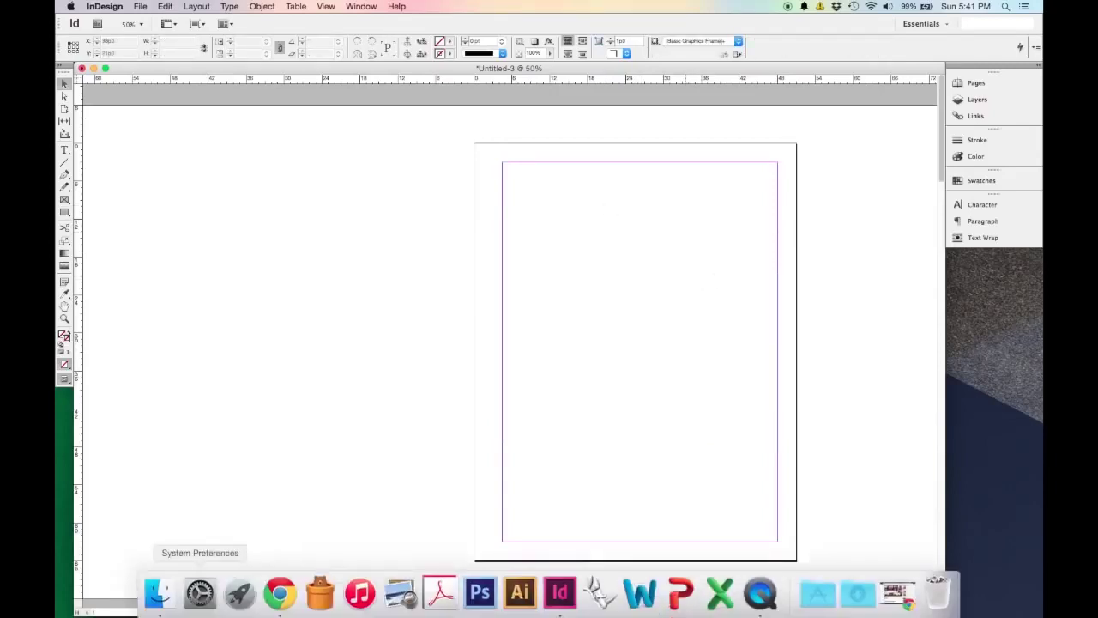
# Place Capital Bike Share.jpg from the desktop IMAGES folder between the first page's side margins, about 43p6 wide and 29p high, and shift it slightly up
pyautogui.click(154, 592)
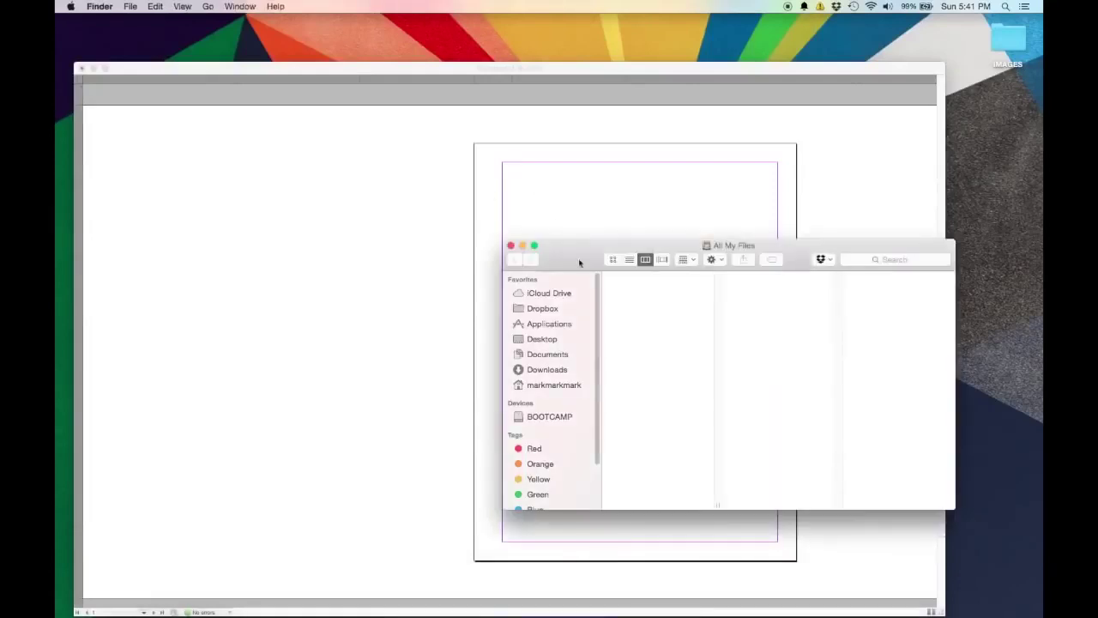
pyautogui.moveTo(571, 263); pyautogui.dragTo(179, 126)
pyautogui.click(163, 203)
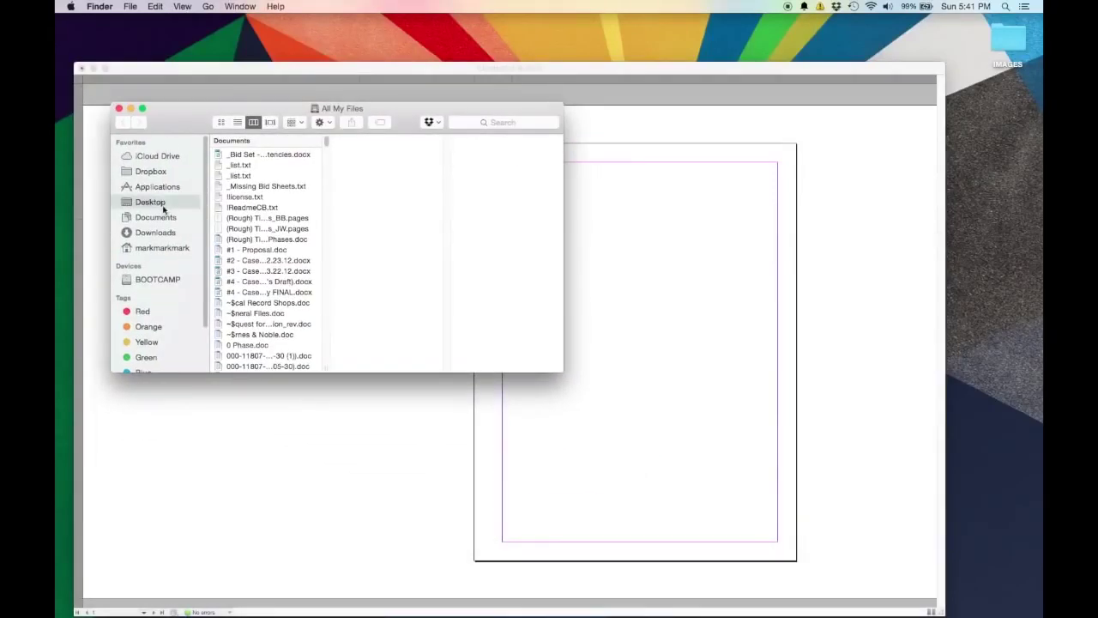
pyautogui.click(278, 141)
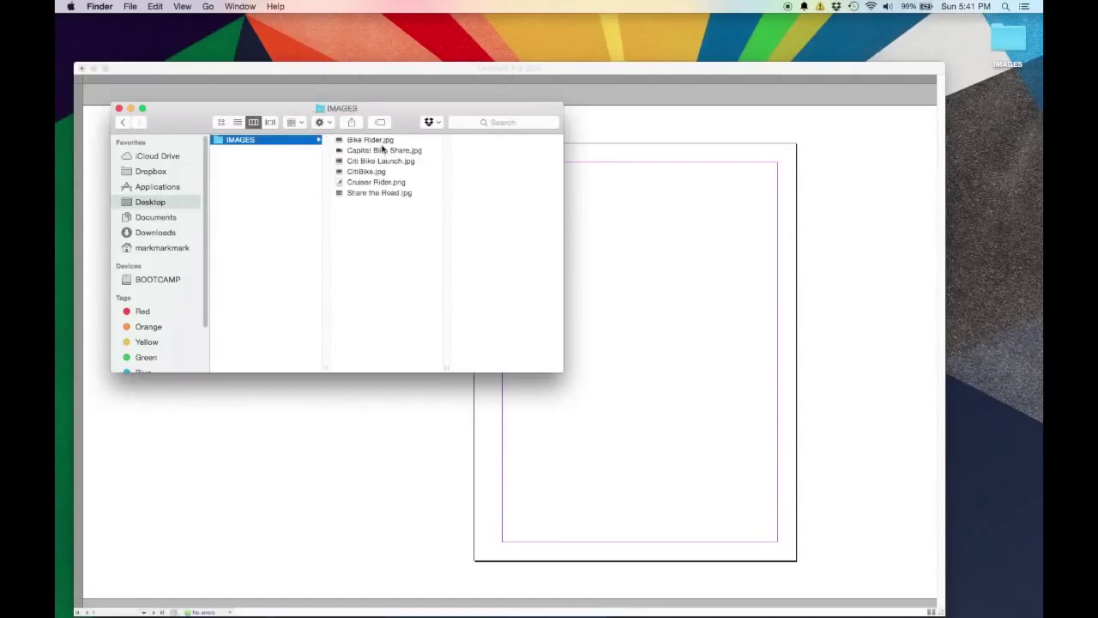
pyautogui.moveTo(385, 152); pyautogui.dragTo(654, 297)
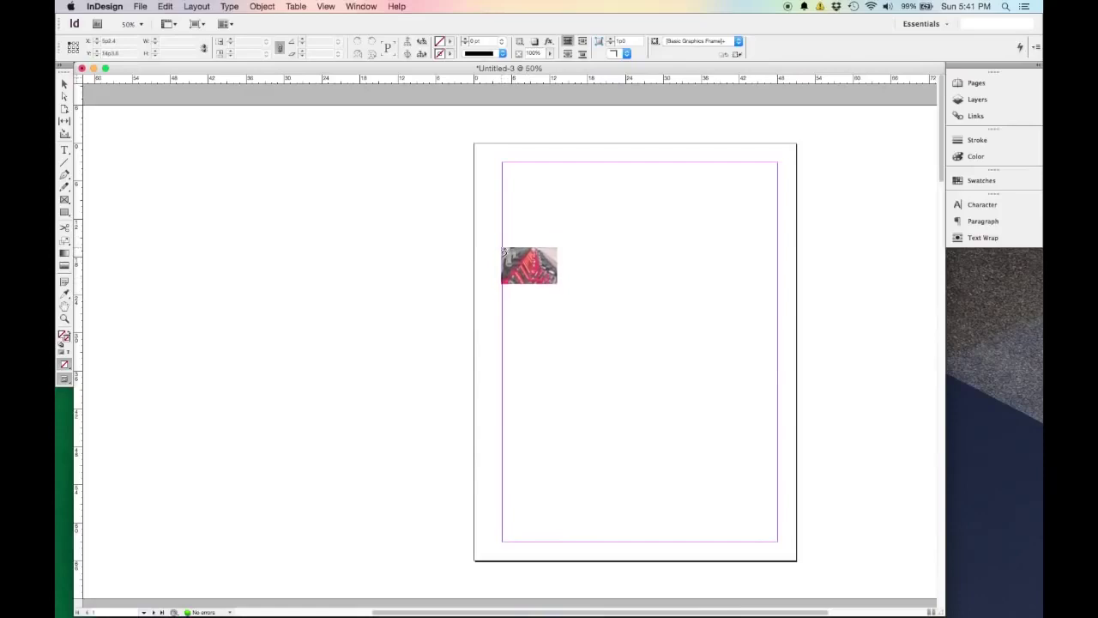
pyautogui.moveTo(503, 246); pyautogui.dragTo(778, 428)
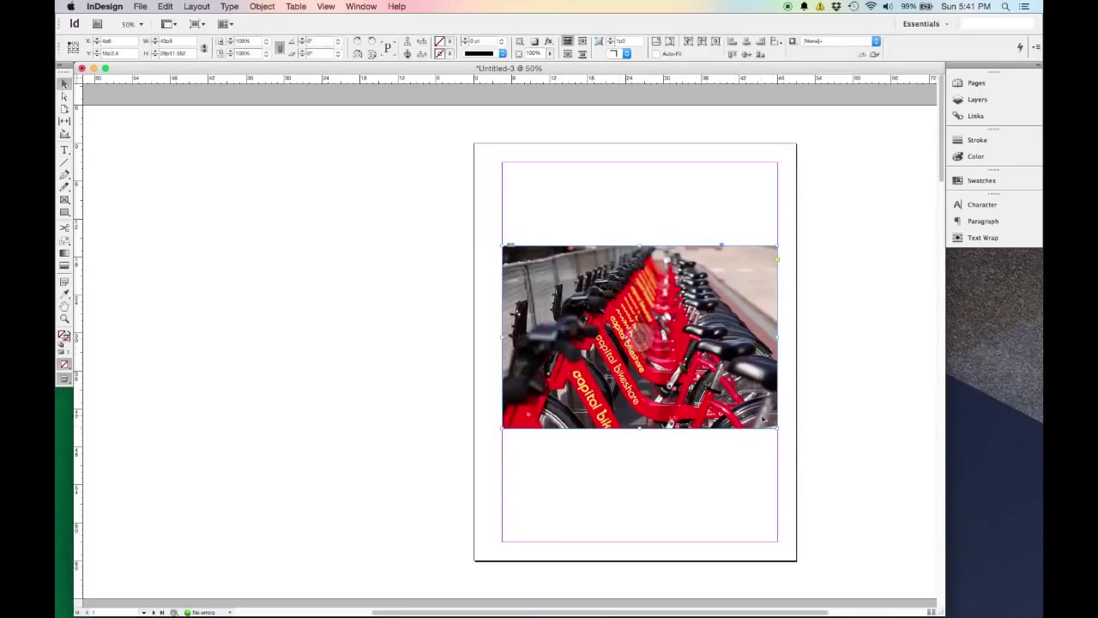
pyautogui.moveTo(764, 412); pyautogui.dragTo(762, 389)
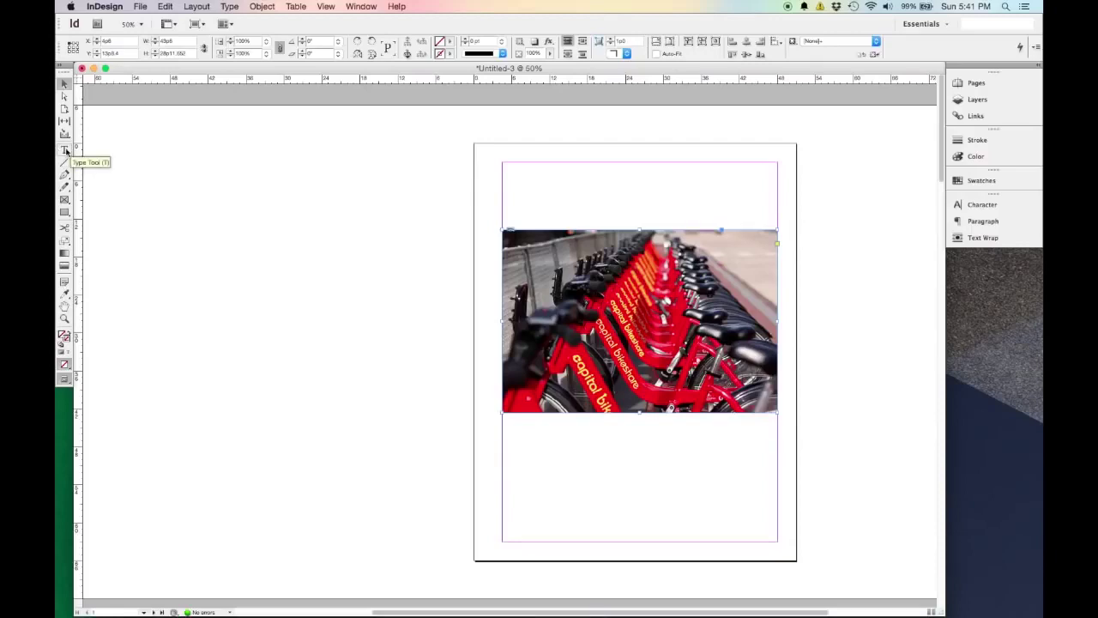
# Draw a text frame about 43p6 wide and 5p8 high above the bike image and enter the title "Bike Share"
pyautogui.click(65, 151)
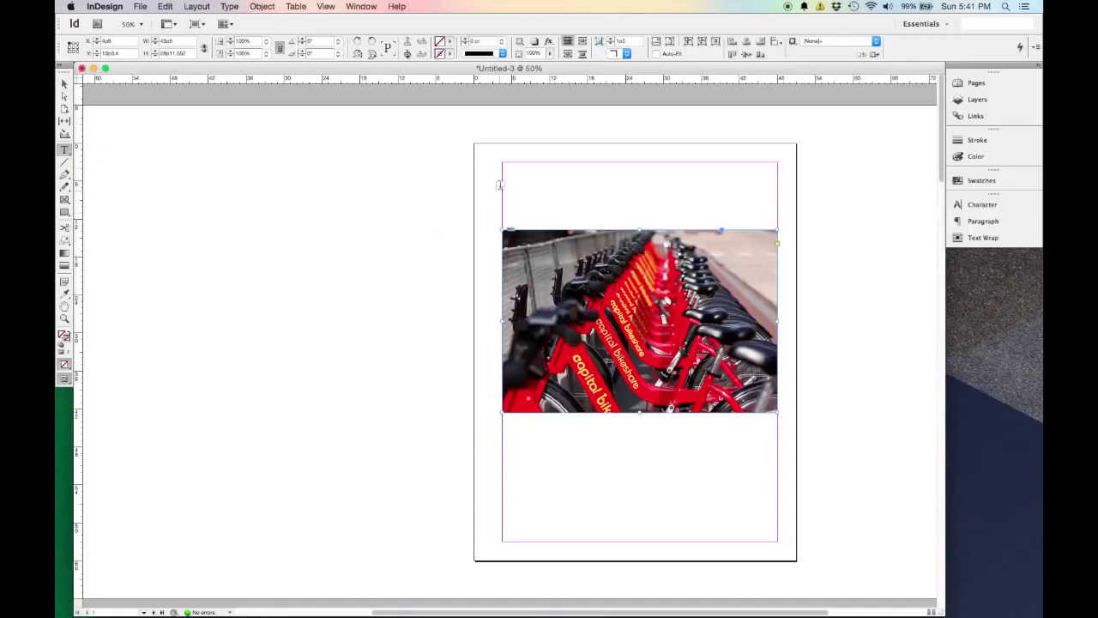
pyautogui.moveTo(503, 182); pyautogui.dragTo(779, 225)
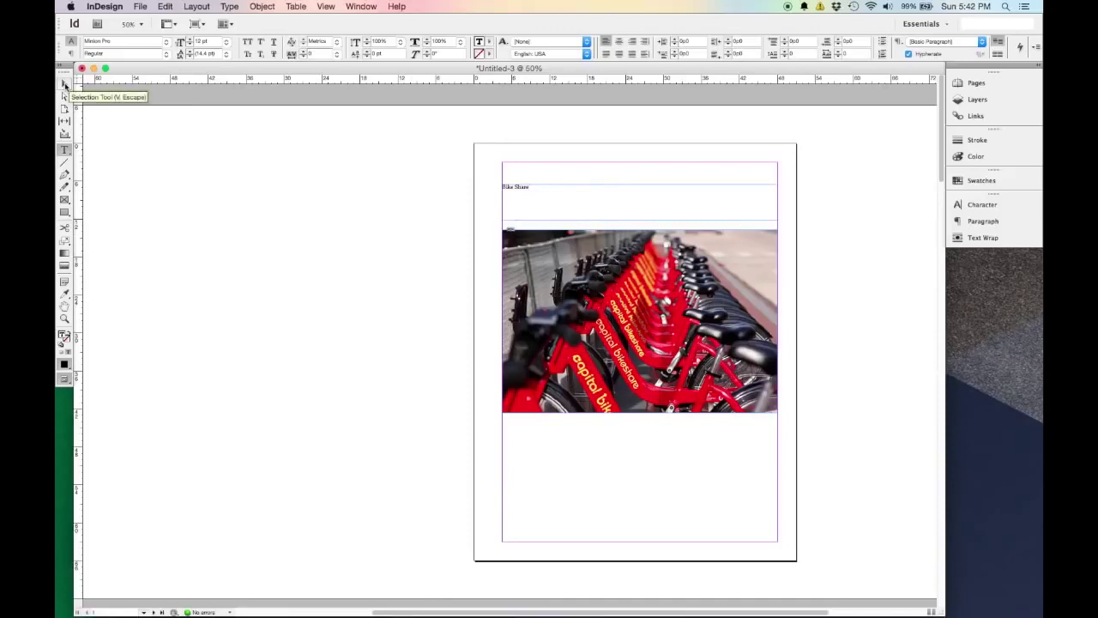
pyautogui.click(64, 83)
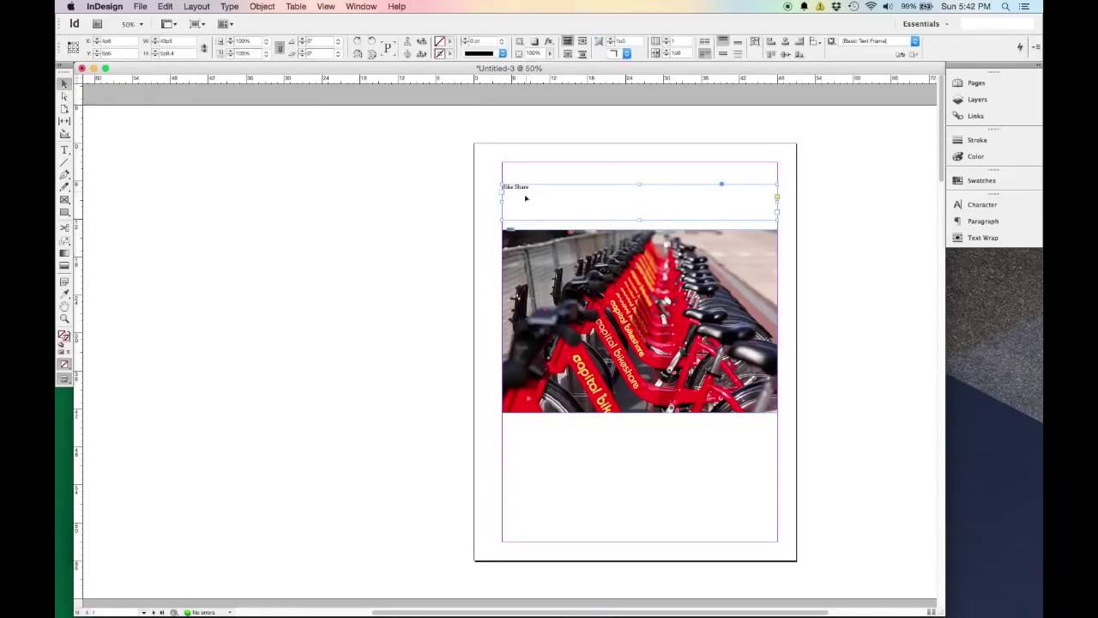
# Select the "Bike Share" title text and set its font family to Myriad Pro in the Character settings
pyautogui.press('super+equal')
pyautogui.press('super+equal')
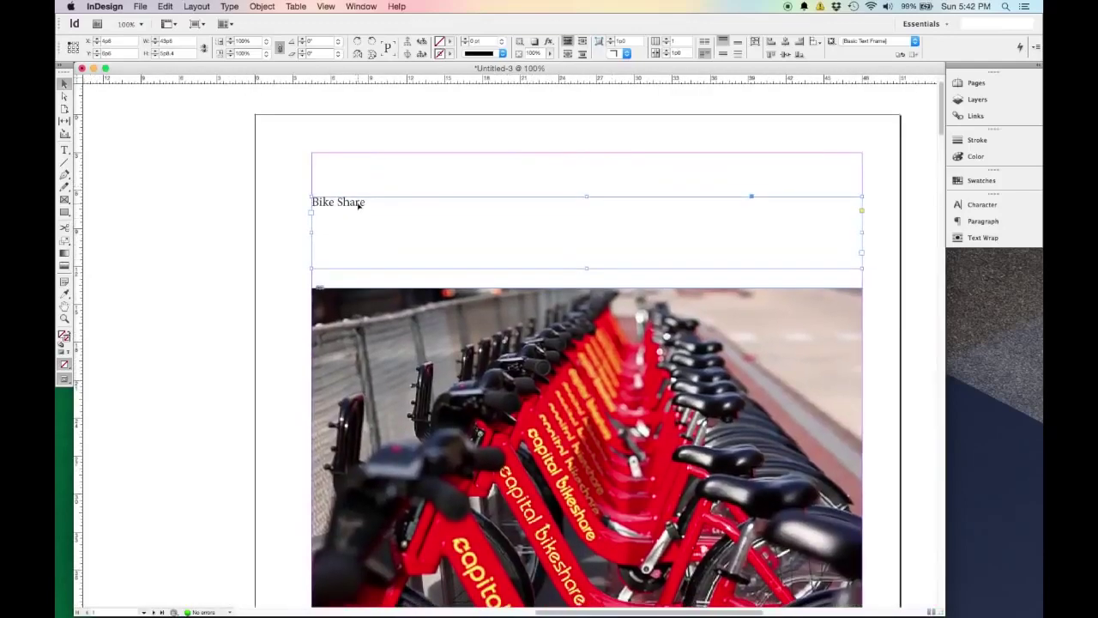
pyautogui.tripleClick(359, 204)
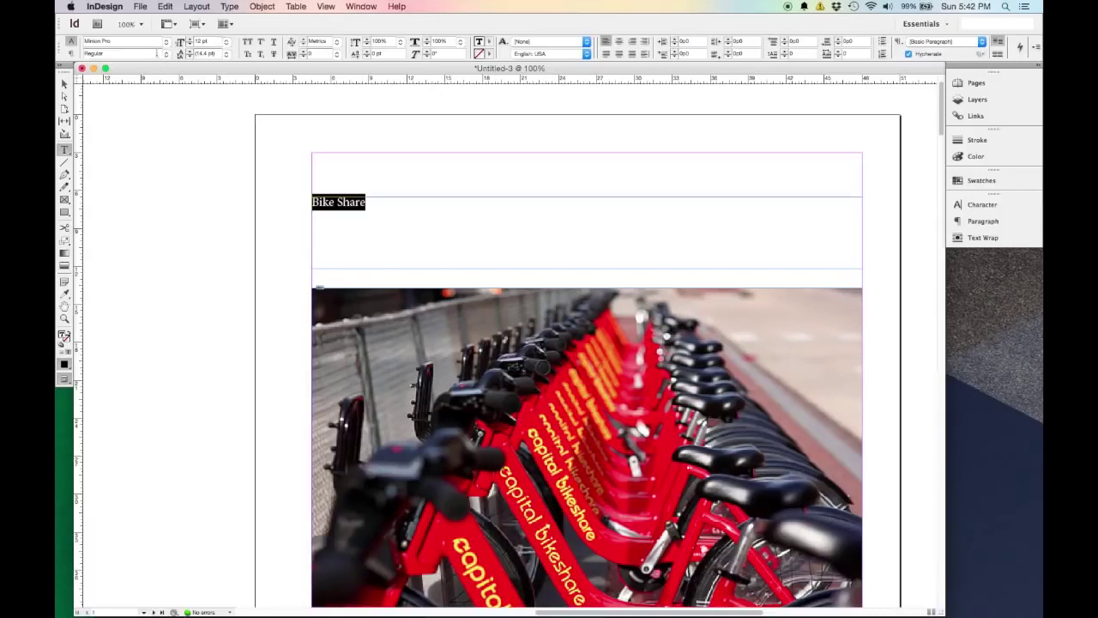
pyautogui.click(355, 7)
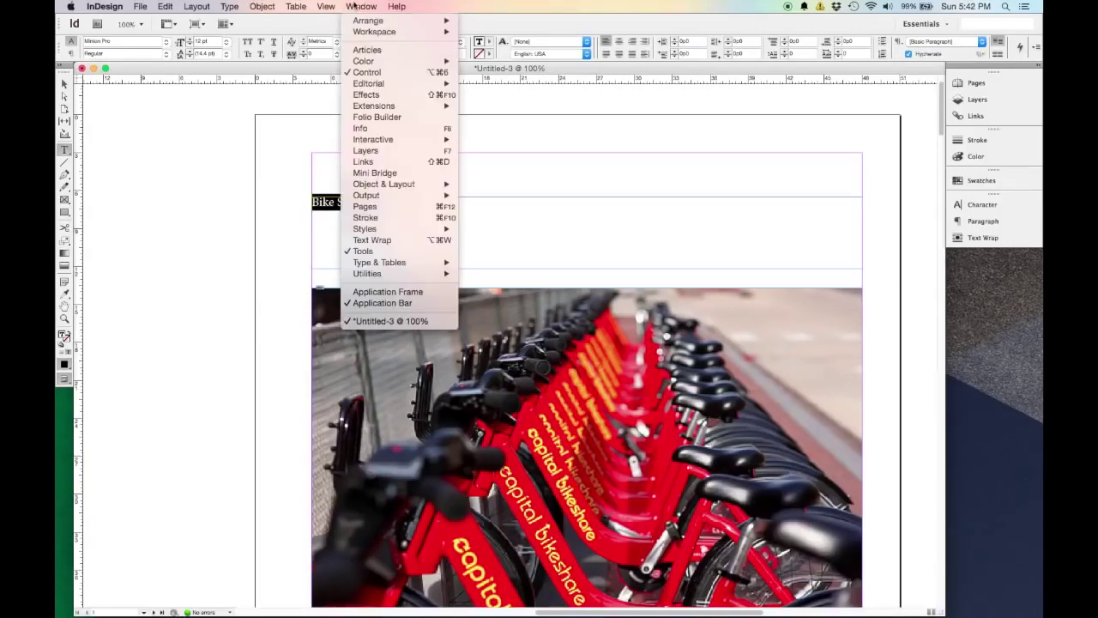
pyautogui.moveTo(410, 266)
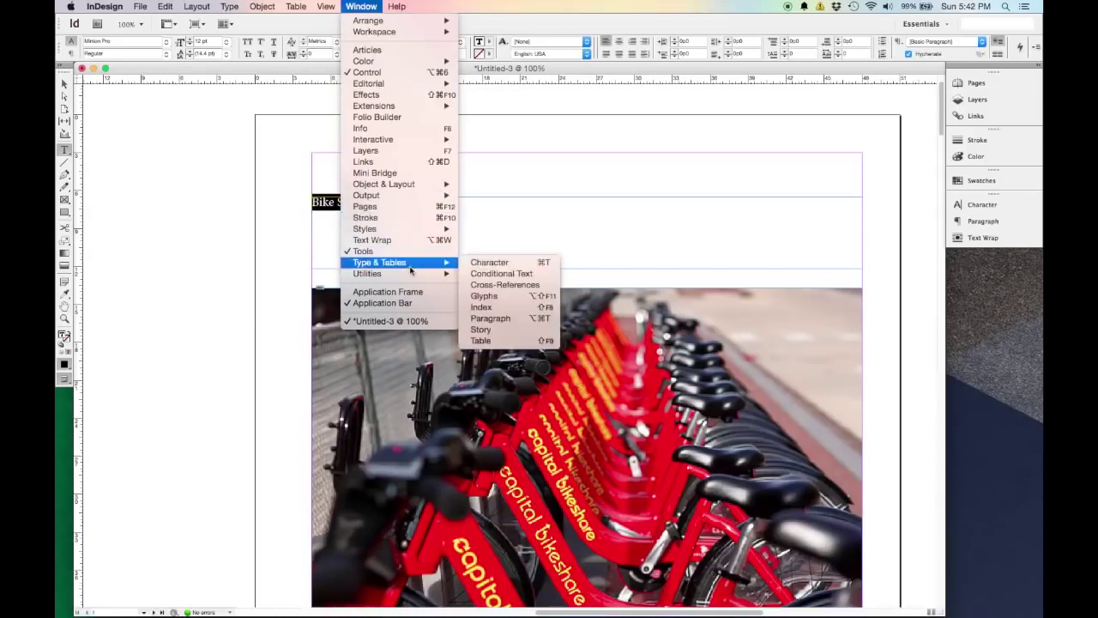
pyautogui.click(523, 265)
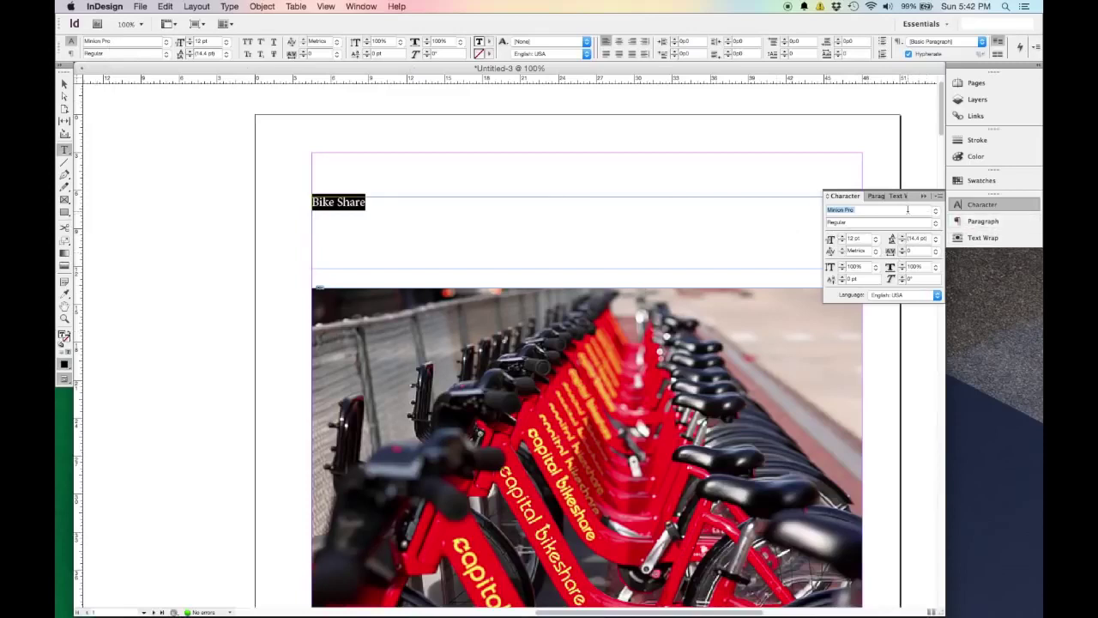
pyautogui.write('Myriad')
pyautogui.press('Tab')
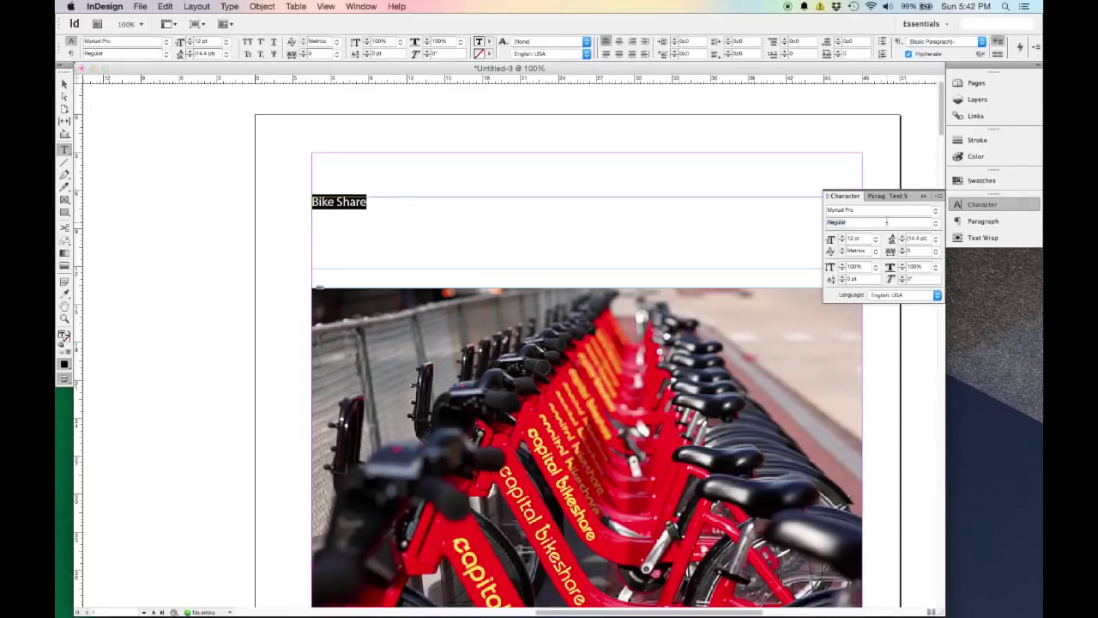
# Try the Bold Condensed style on the title, and set its font style to Bold
pyautogui.write('Bold Condensed')
pyautogui.click(935, 223)
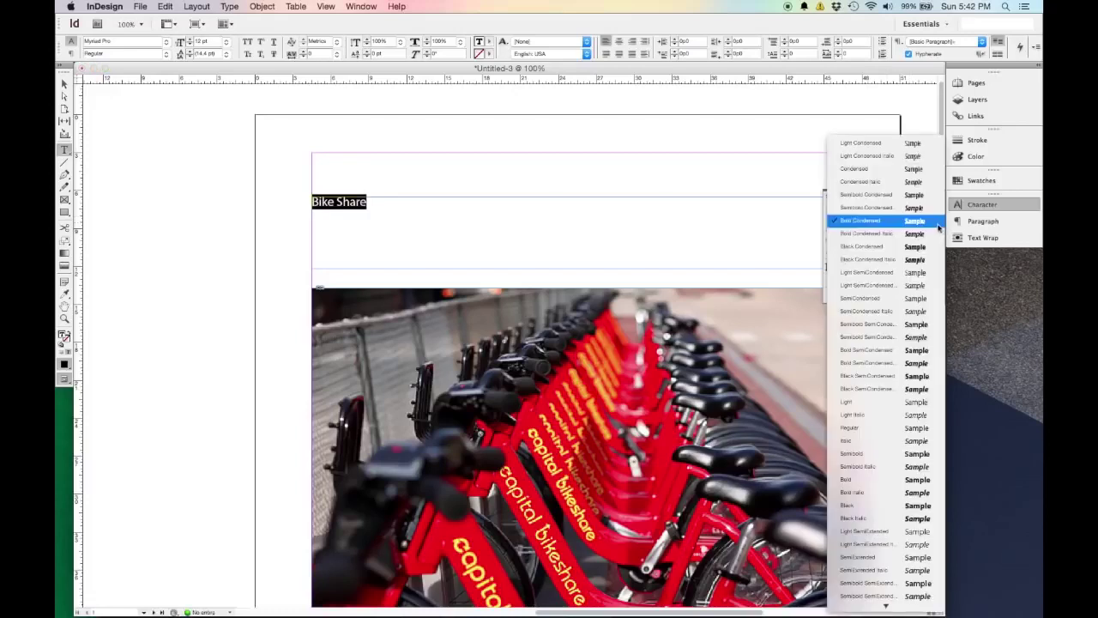
pyautogui.click(903, 480)
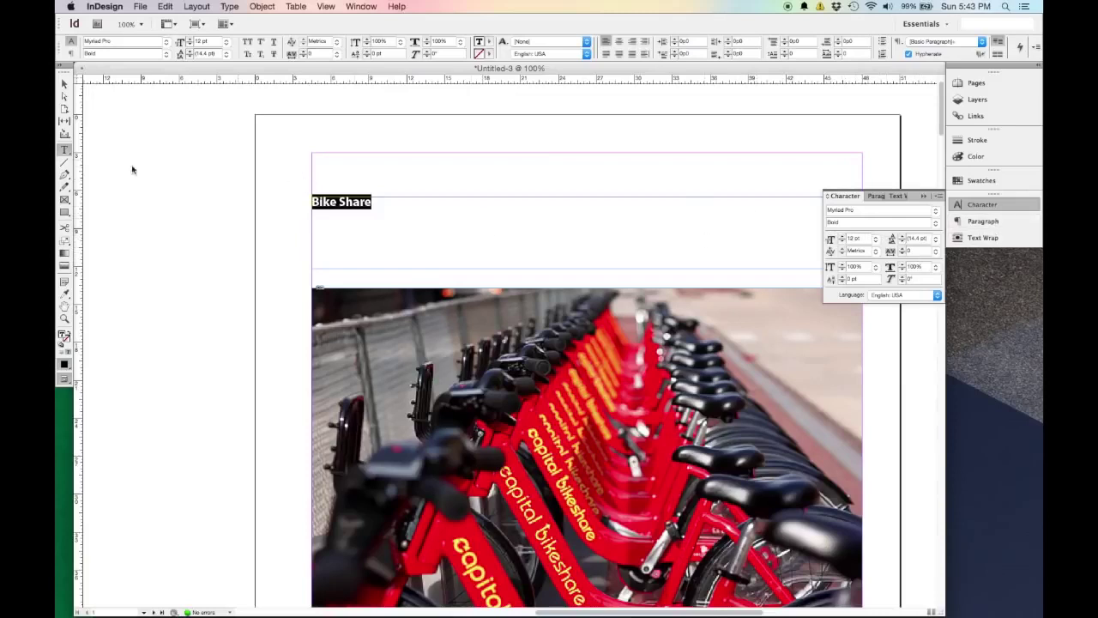
# Select the whole "Bike Share" title and set its font size to 72 pt
pyautogui.click(63, 83)
pyautogui.hscroll(3, 485, 278)
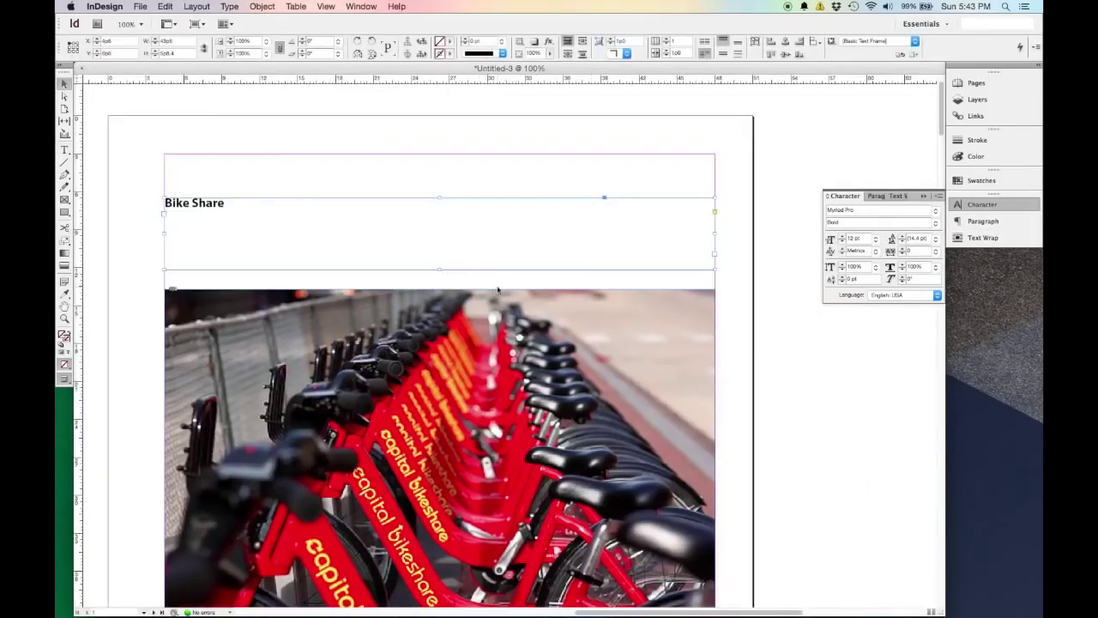
pyautogui.press('super+minus')
pyautogui.tripleClick(313, 225)
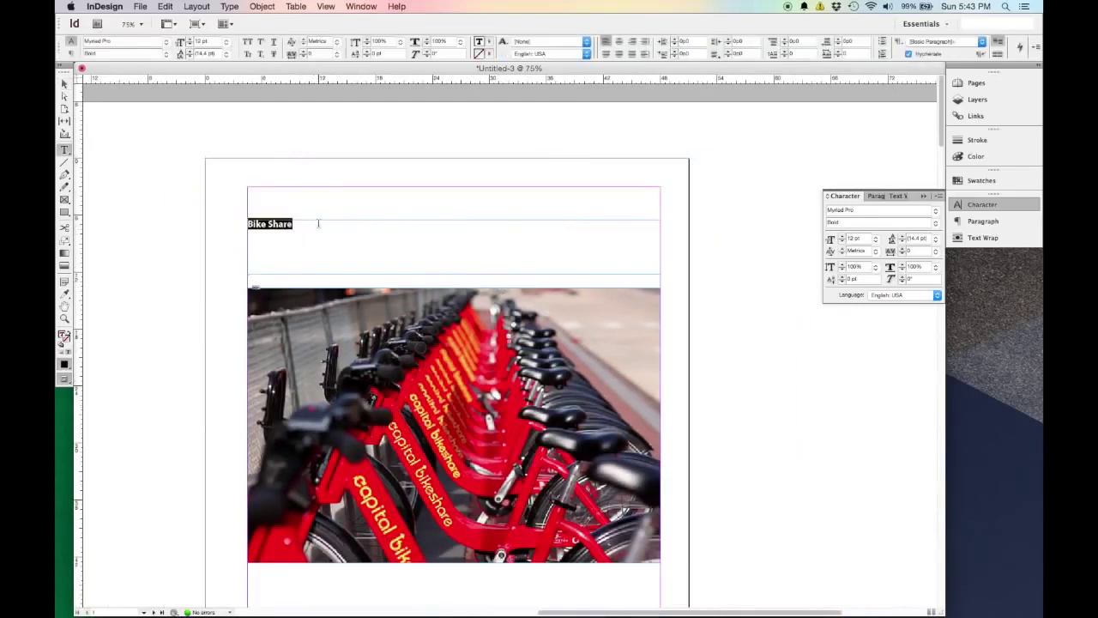
pyautogui.click(228, 42)
pyautogui.click(213, 164)
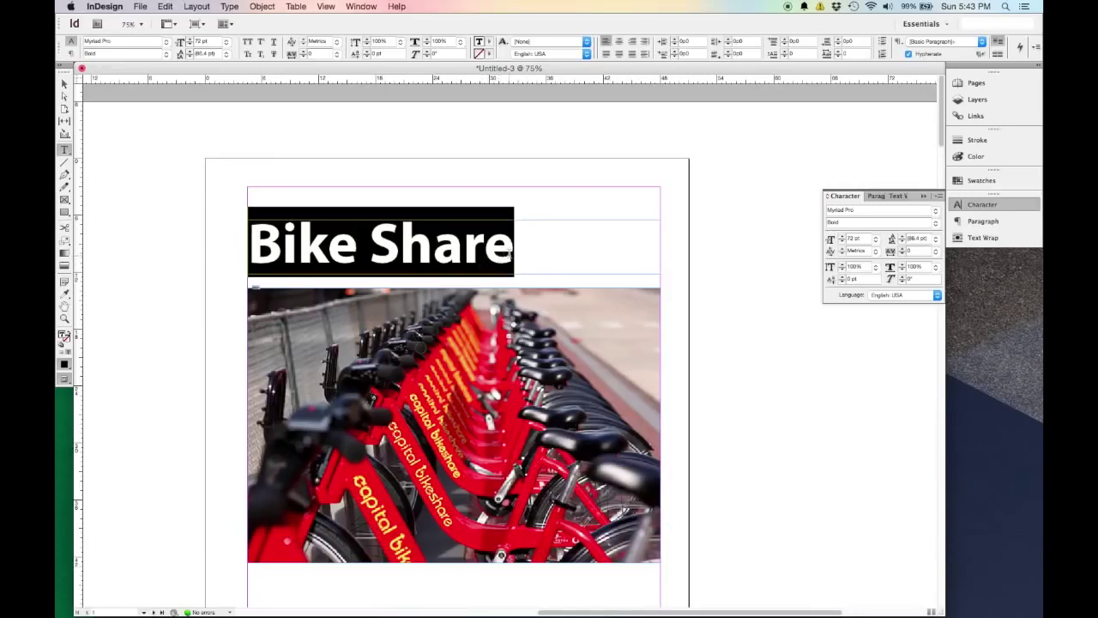
# Try a font size of 100 pt on the title, and set it to 80 pt
pyautogui.doubleClick(865, 238)
pyautogui.write('100')
pyautogui.press('Tab')
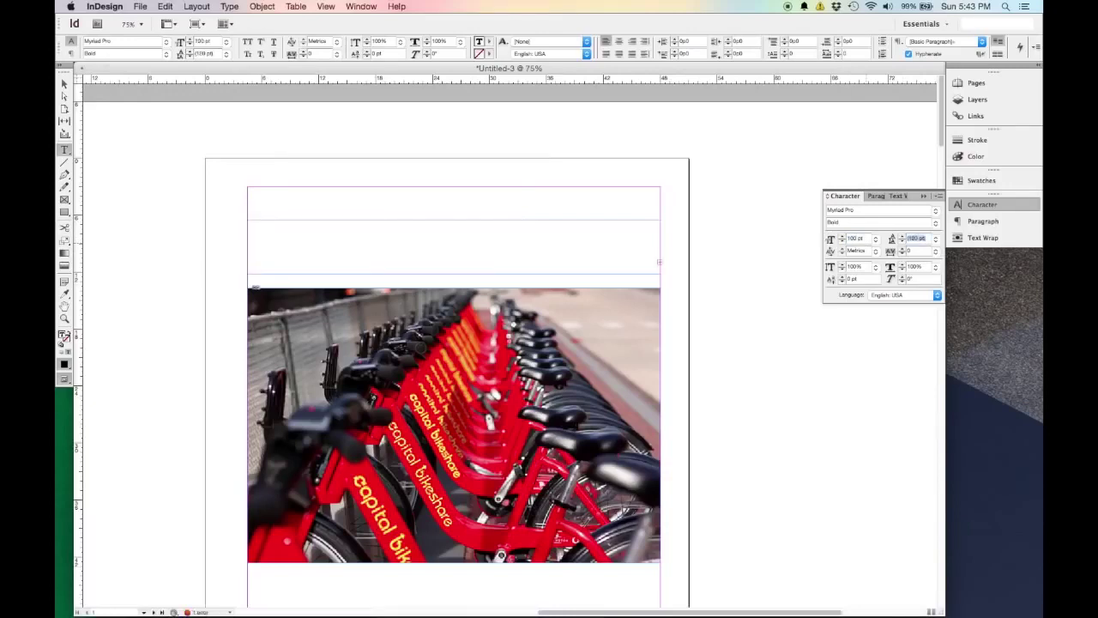
pyautogui.click(868, 238)
pyautogui.write('80')
pyautogui.press('Tab')
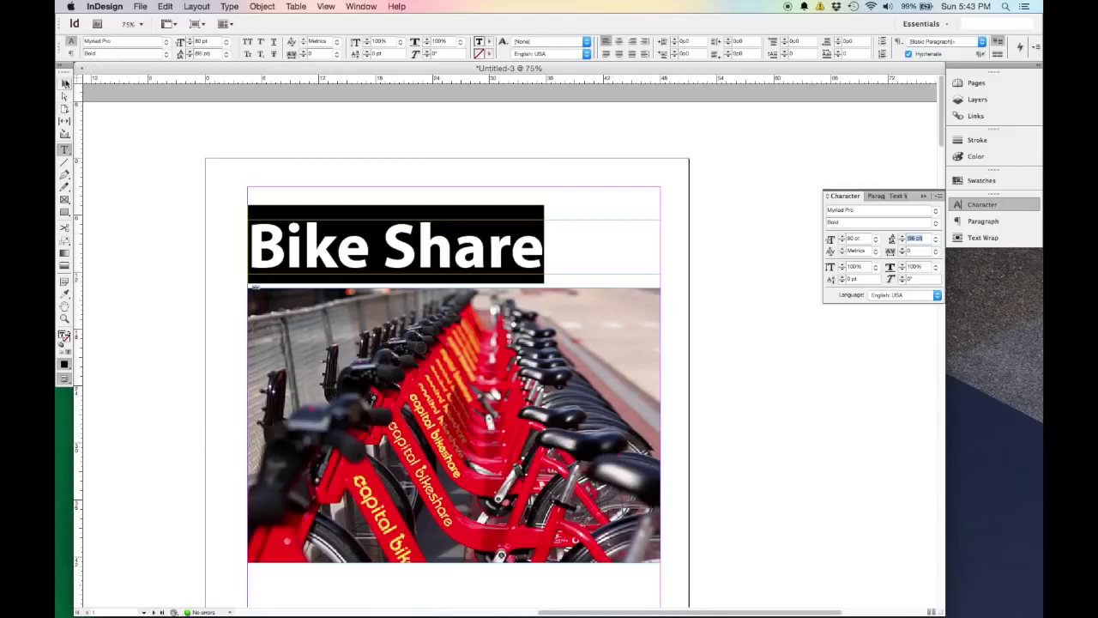
# Increase the title's font size in small increments to 92 pt with its text frame selected
pyautogui.click(66, 83)
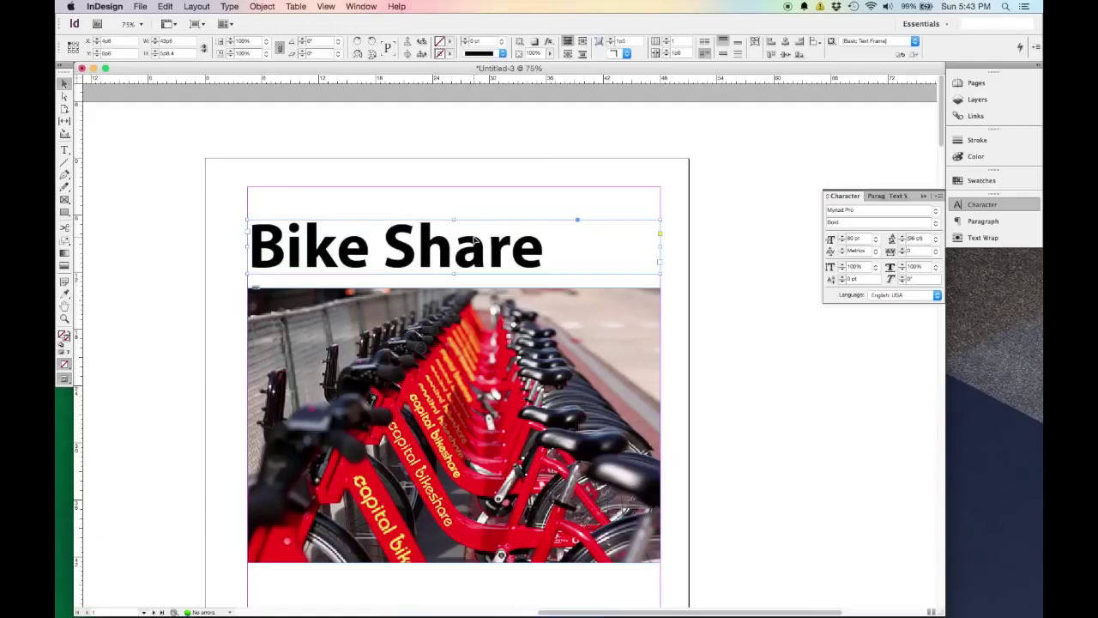
pyautogui.hotkey('alt', 'Right')
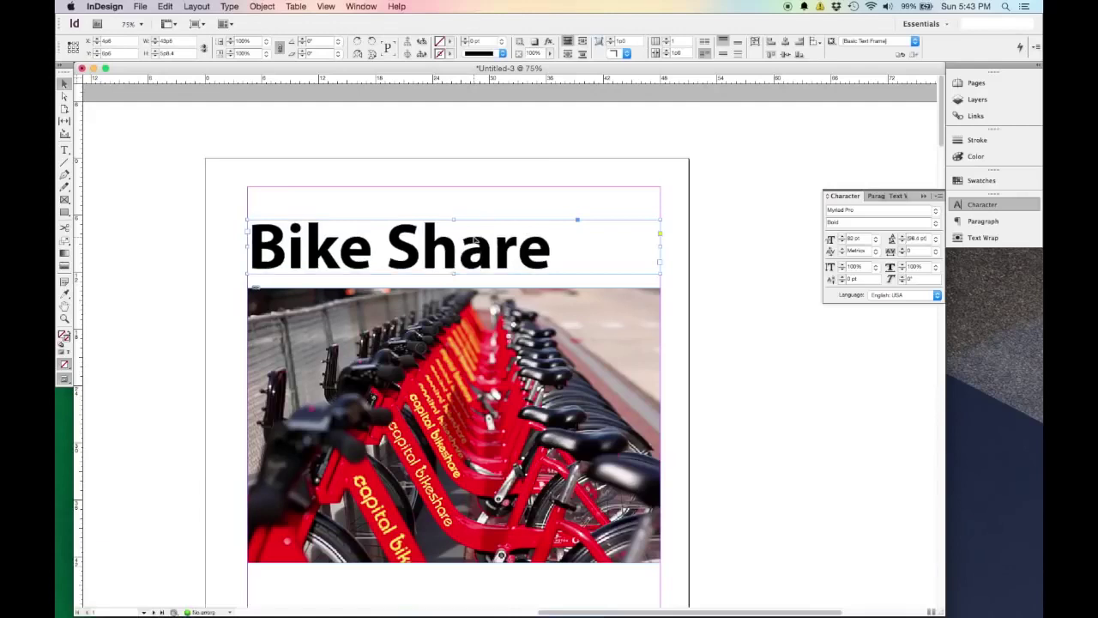
pyautogui.hotkey('alt', 'Right')
pyautogui.press('super+shift+period')
pyautogui.press('super+shift+period')
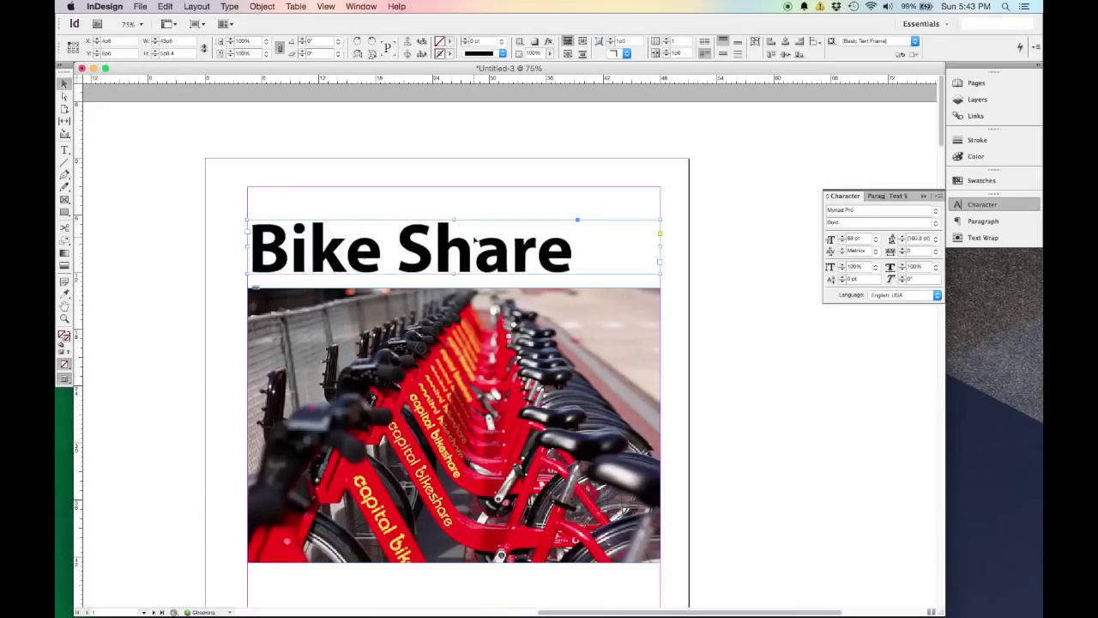
pyautogui.press('super+shift+period')
pyautogui.press('super+shift+comma')
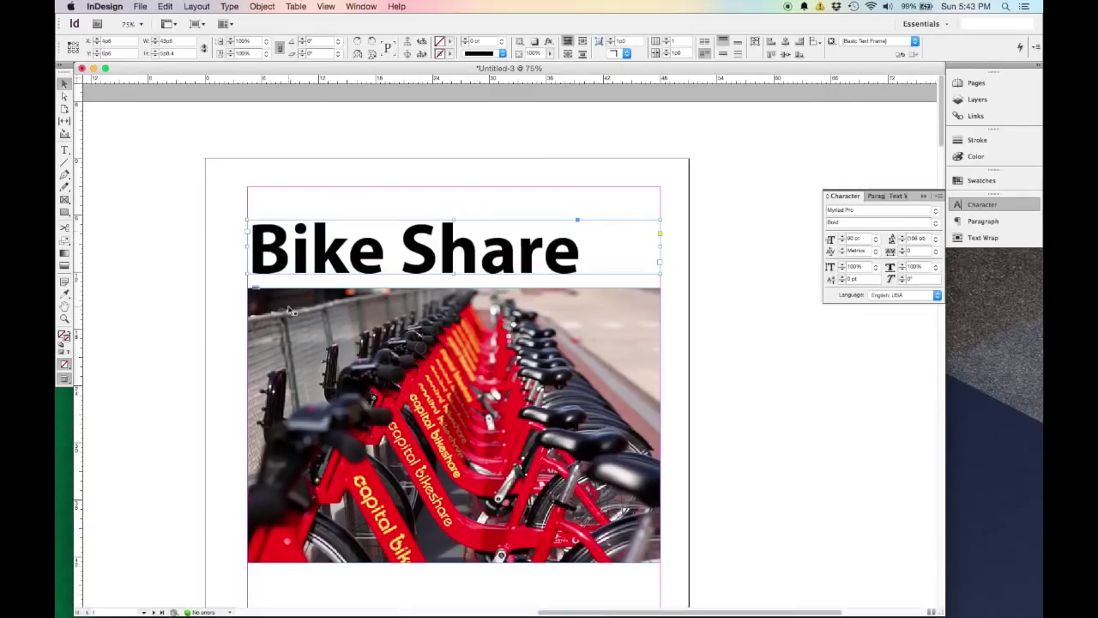
pyautogui.press('super+shift+period')
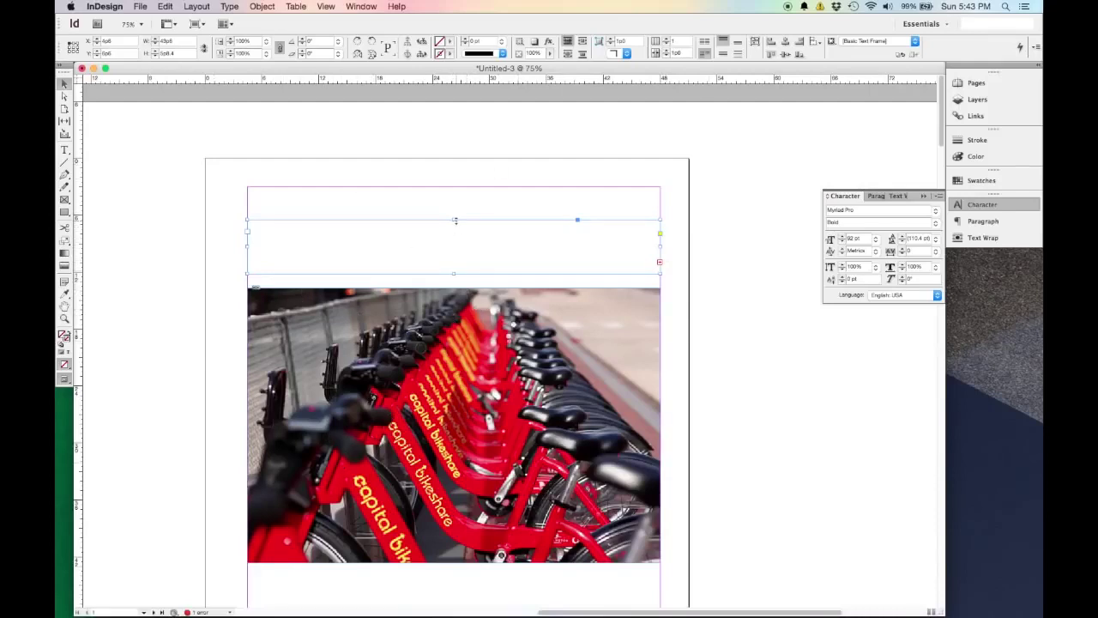
# Extend the title's text frame down to the image's upper edge and increase the title's font size to 100 pt
pyautogui.moveTo(454, 272); pyautogui.dragTo(473, 288)
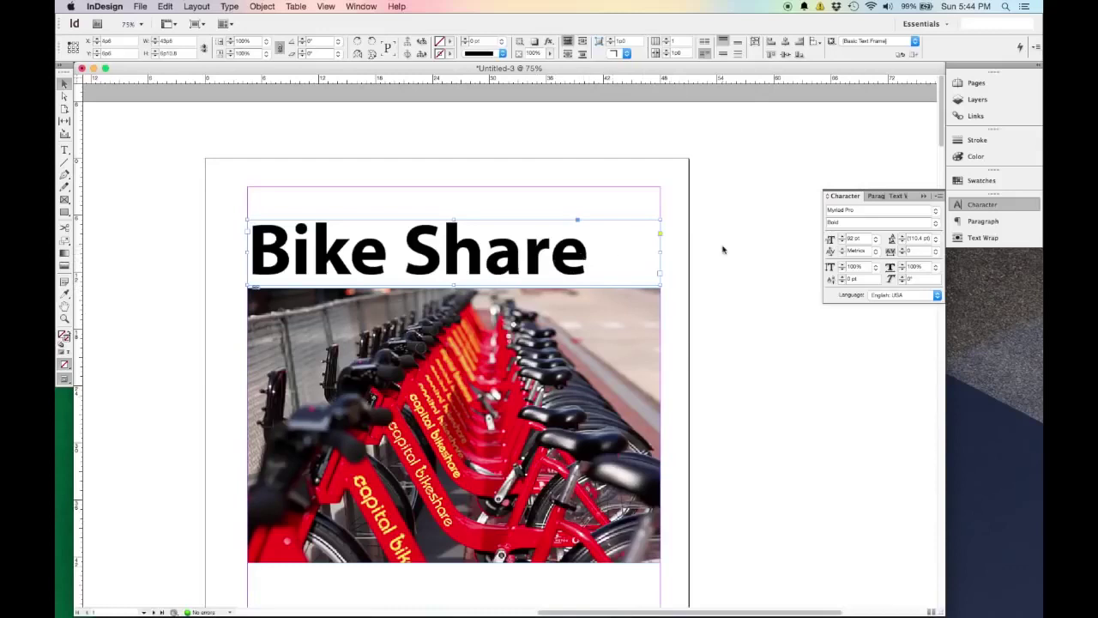
pyautogui.press('super+shift+period')
pyautogui.press('super+shift+period')
pyautogui.press('super+shift+period')
pyautogui.press('super+shift+period')
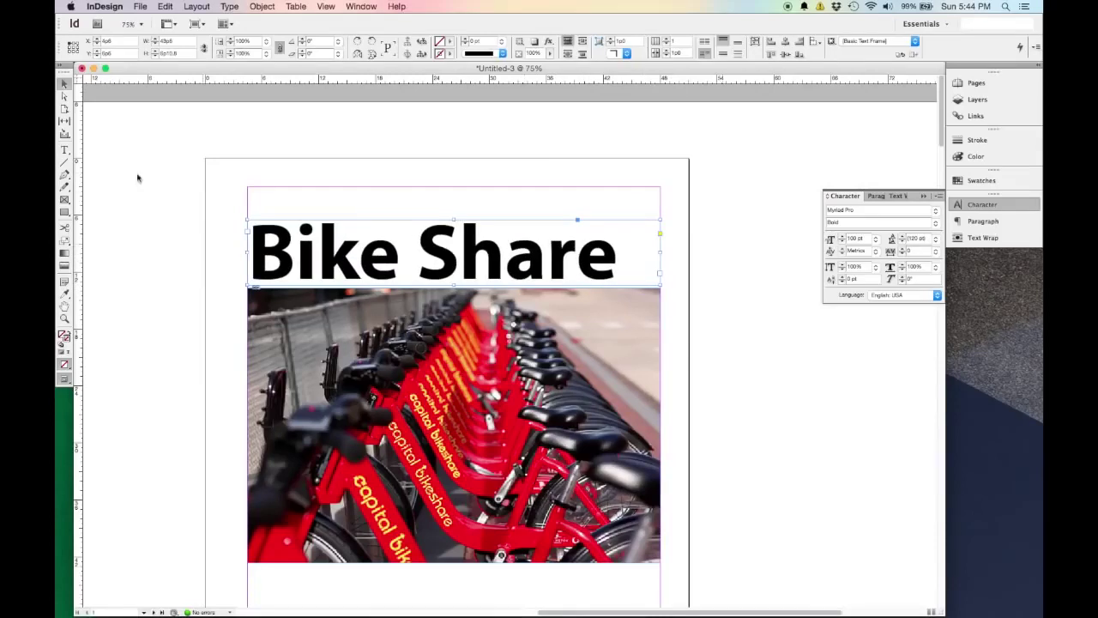
pyautogui.click(173, 266)
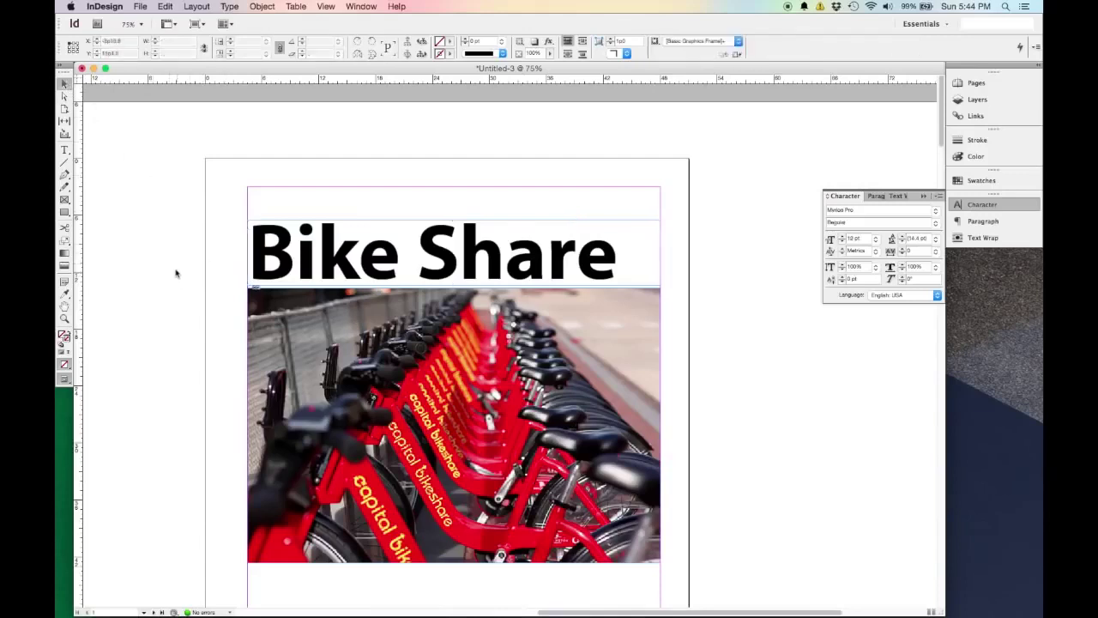
# Draw a shallow text frame between the side margins above the title and enter "Urban Transportation of the Future"
pyautogui.click(65, 151)
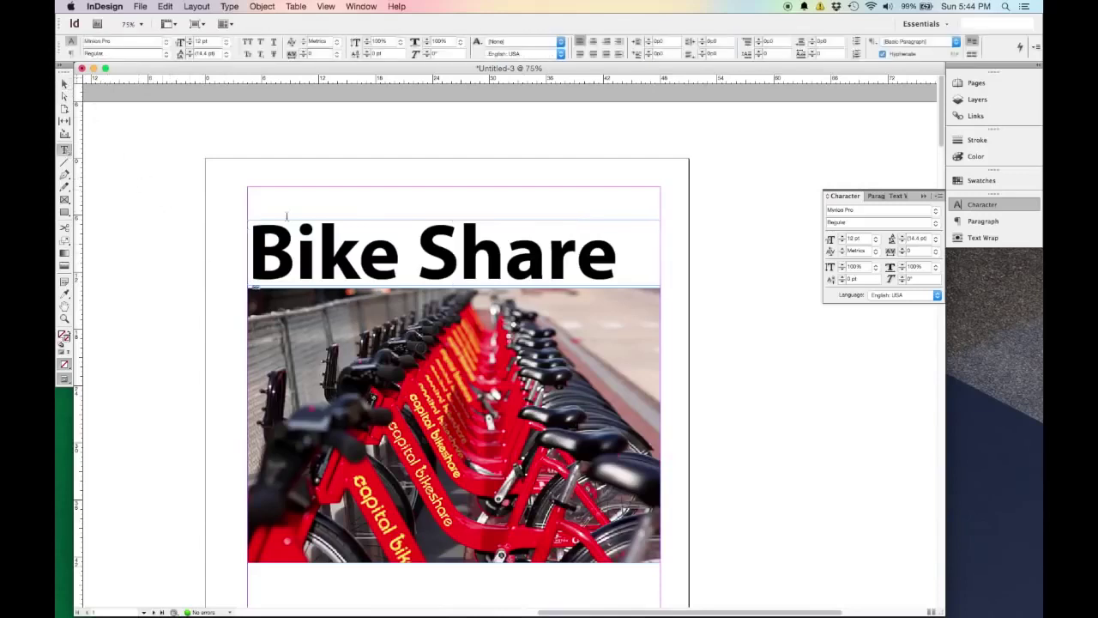
pyautogui.moveTo(248, 187); pyautogui.dragTo(661, 208)
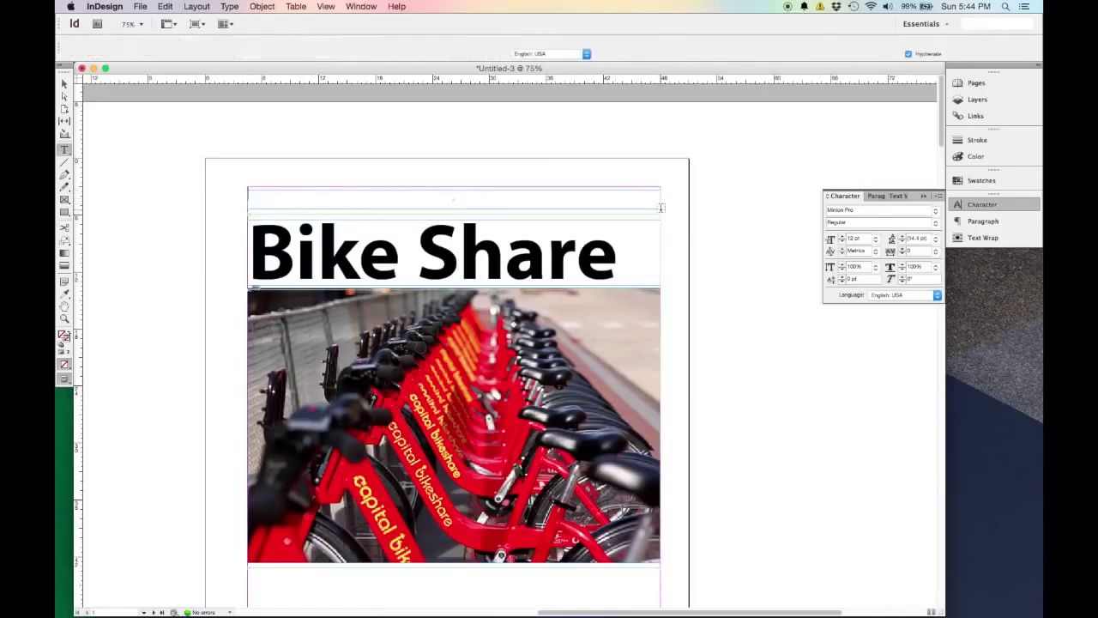
pyautogui.write('Urban')
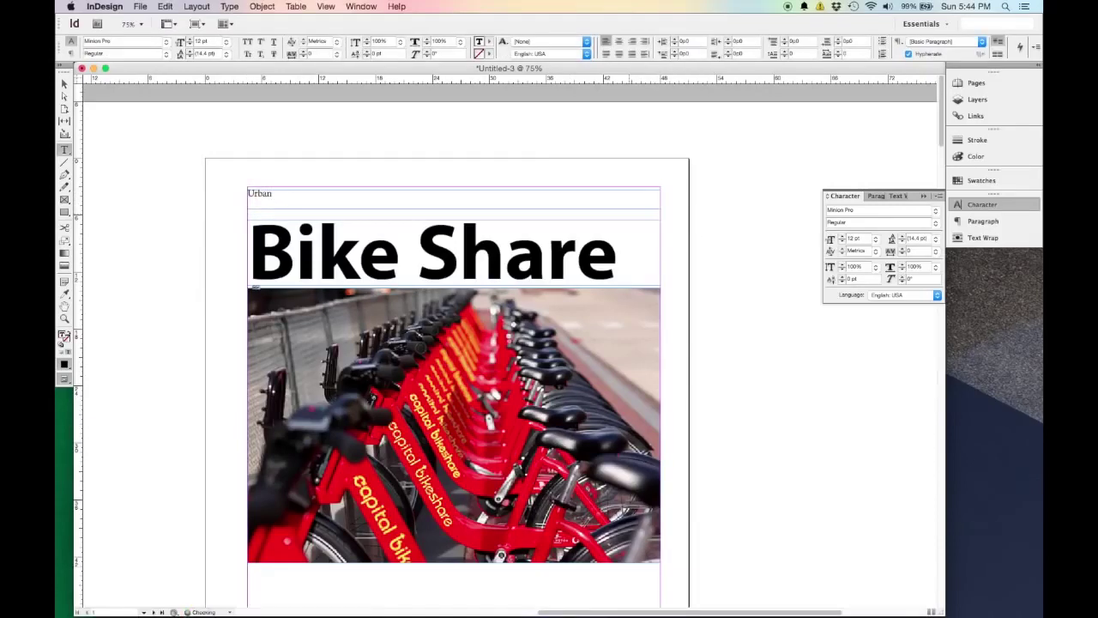
pyautogui.write(' Transportation of')
pyautogui.write('Future')
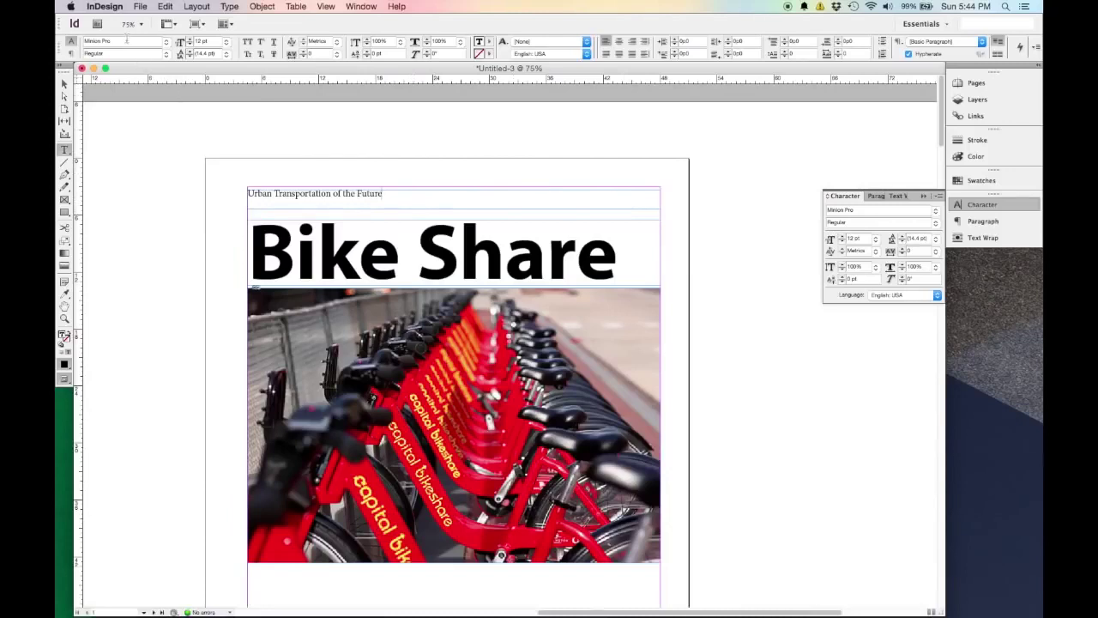
pyautogui.scroll(-5, 369, 194)
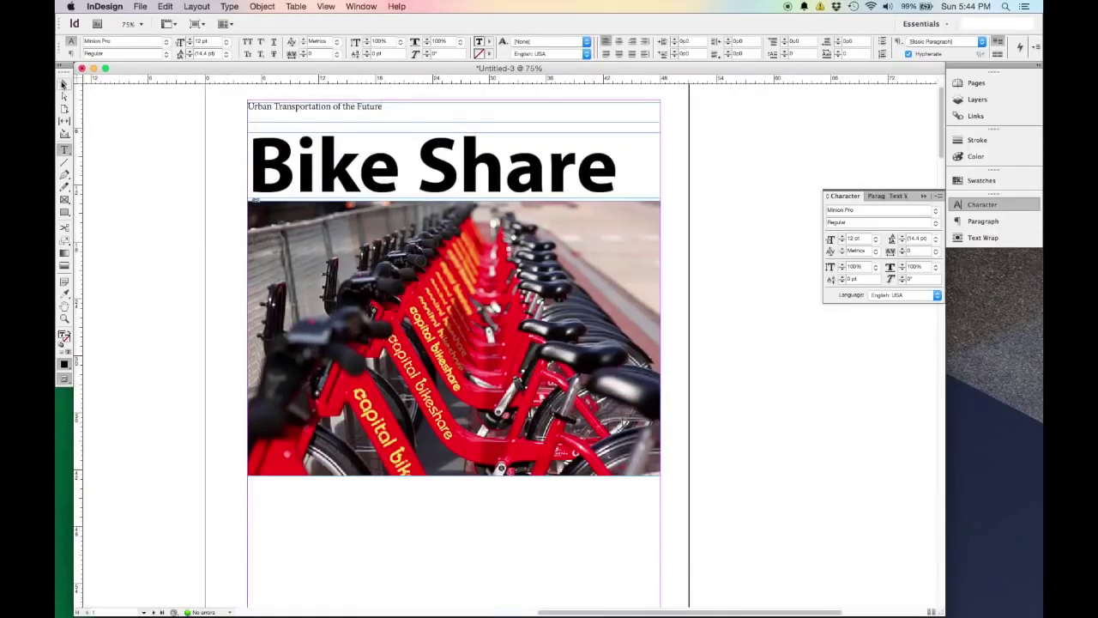
# Draw a shallow text frame between the side margins just below the bike image
pyautogui.click(64, 83)
pyautogui.click(65, 150)
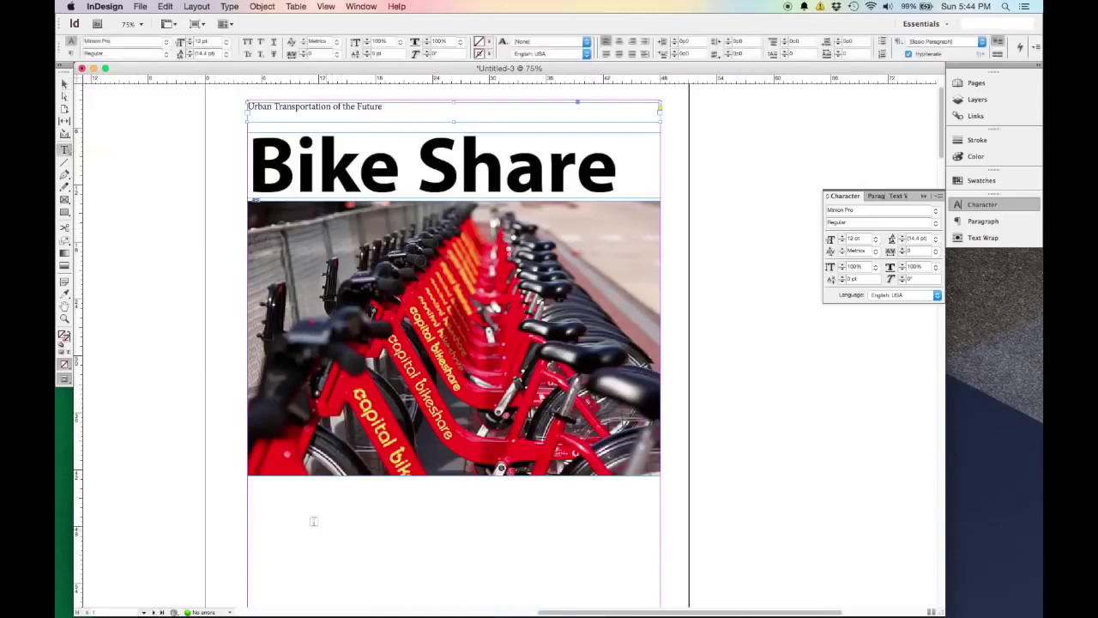
pyautogui.moveTo(248, 483); pyautogui.dragTo(663, 508)
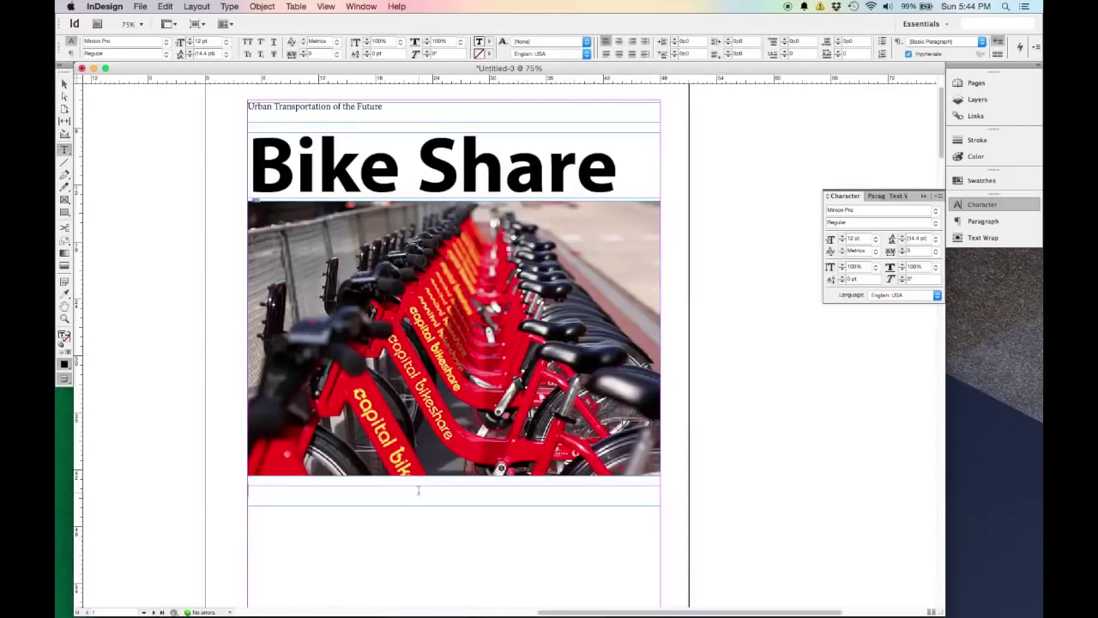
# Enter "Washington DC has a very successful program" in the frame below the bike image
pyautogui.write('D')
pyautogui.press('BackSpace')
pyautogui.write('Washington DC has a very succef')
pyautogui.press('BackSpace')
pyautogui.write('sful')
pyautogui.press('BackSpace')
pyautogui.press('BackSpace')
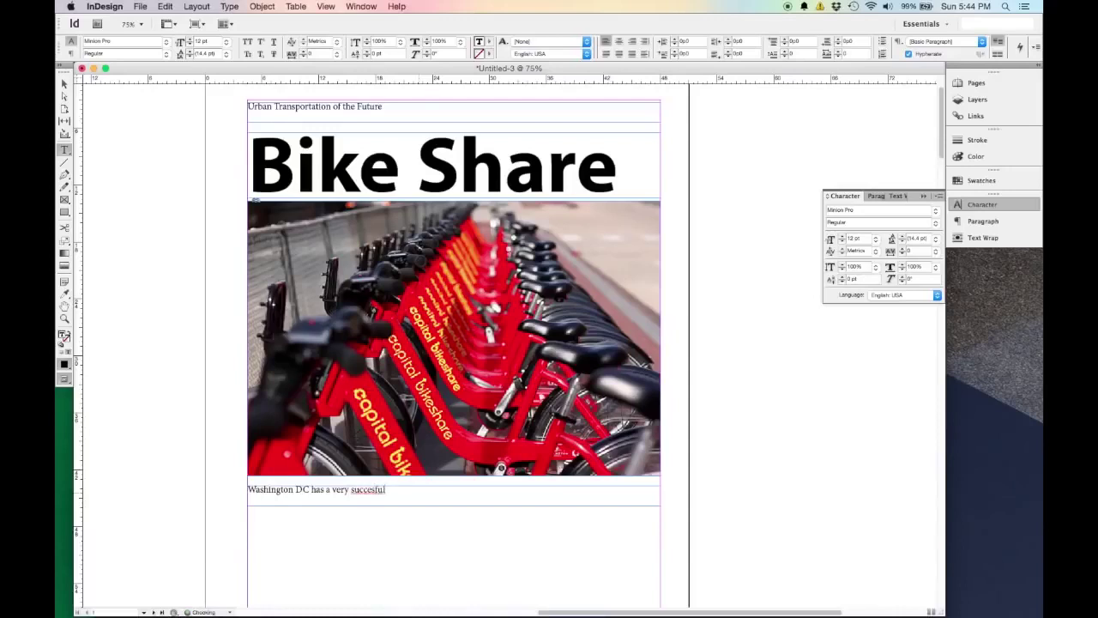
pyautogui.press('BackSpace')
pyautogui.press('BackSpace')
pyautogui.write('ul')
pyautogui.press('BackSpace')
pyautogui.press('BackSpace')
pyautogui.press('BackSpace')
pyautogui.write('sful')
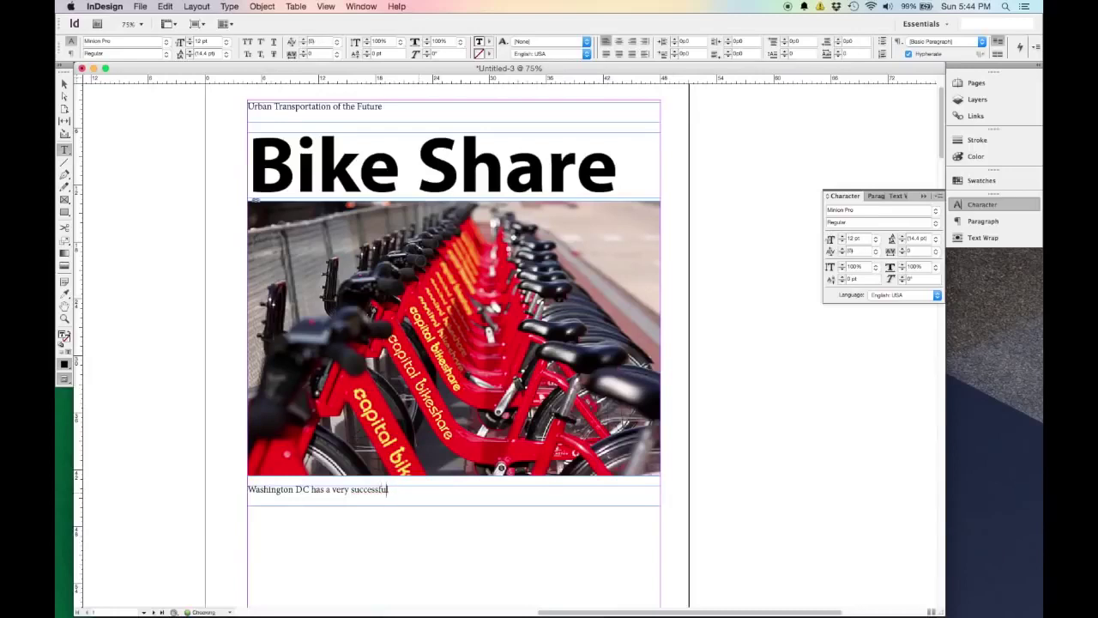
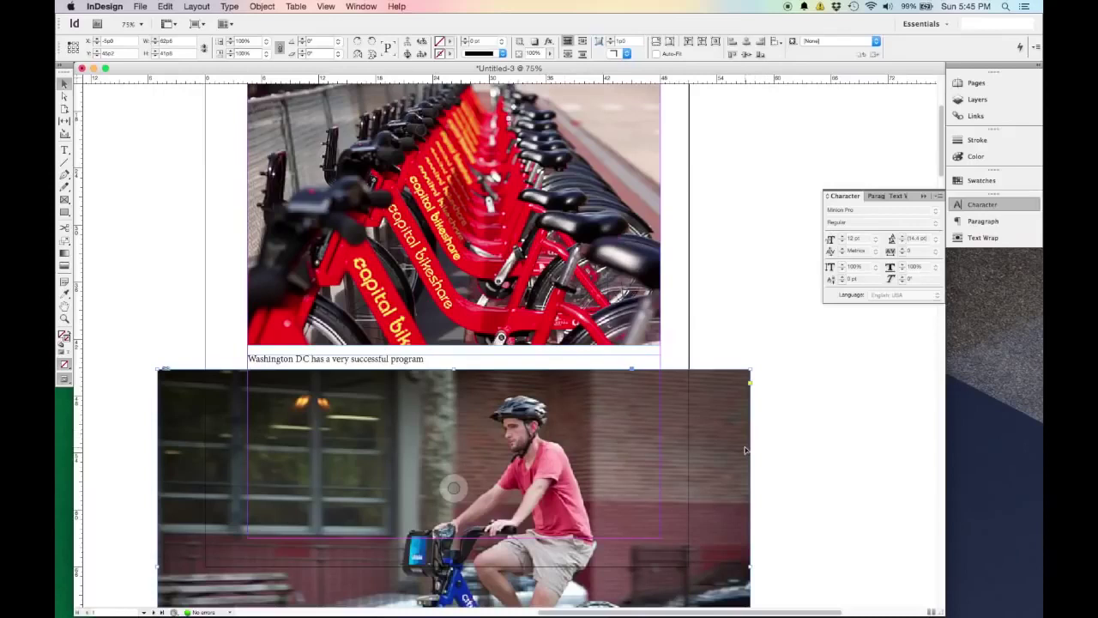
# Remove the oversized cyclist image and load Bike Rider.jpg, CitiBike.jpg and Share the Road.jpg together from Finder's IMAGES folder into the InDesign document
pyautogui.press('super+x')
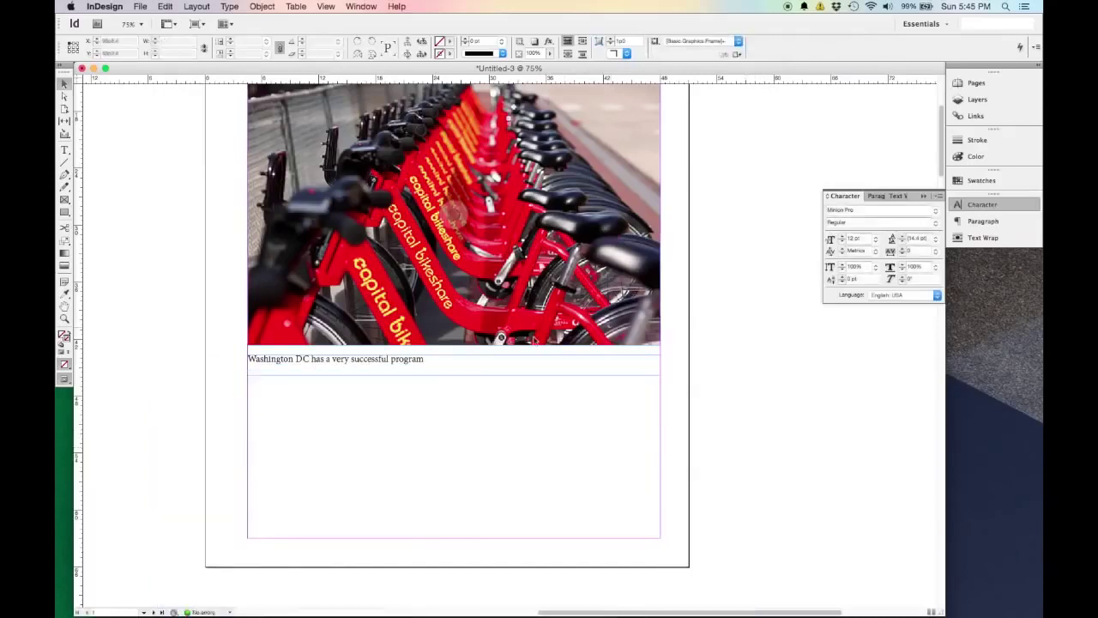
pyautogui.moveTo(280, 600)
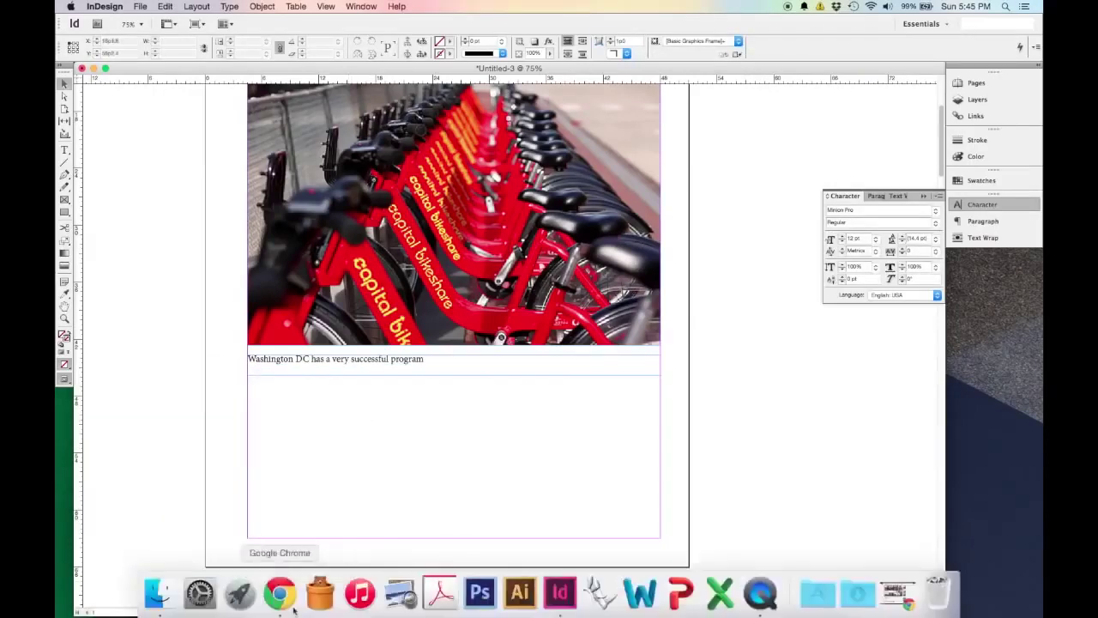
pyautogui.click(154, 593)
pyautogui.moveTo(403, 122); pyautogui.dragTo(832, 82)
pyautogui.click(796, 96)
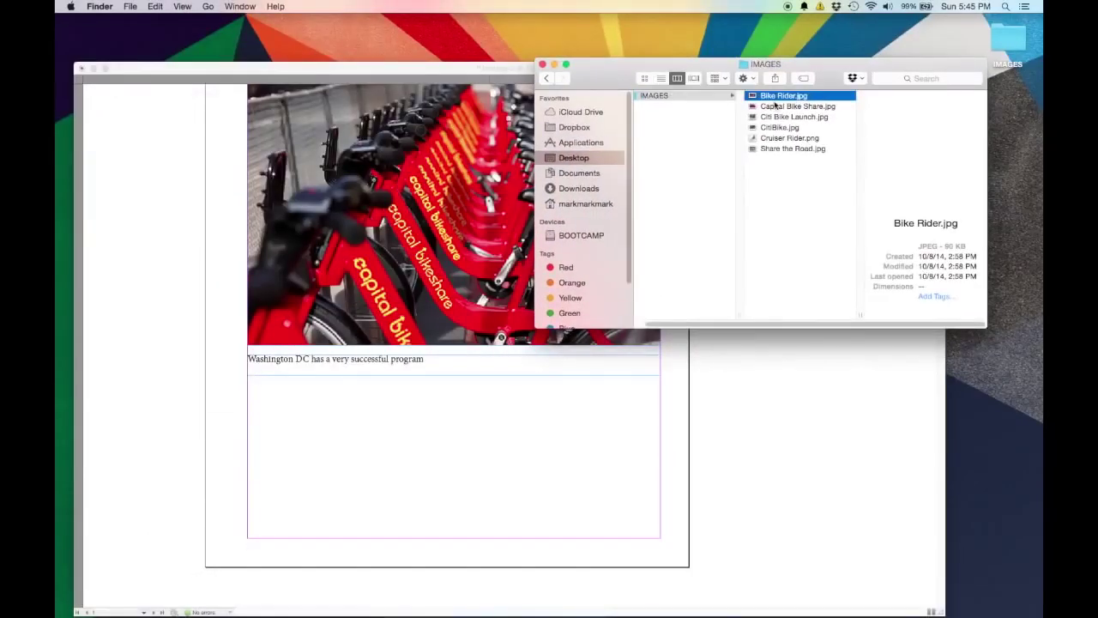
pyautogui.keyDown('super'); pyautogui.click(794, 150); pyautogui.keyUp('super')
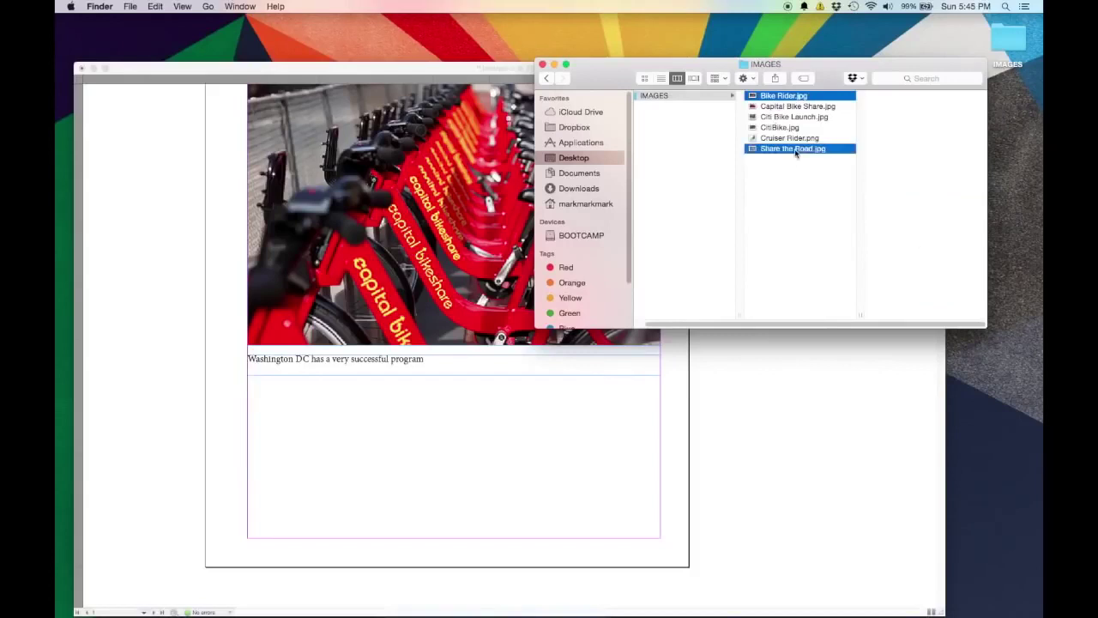
pyautogui.keyDown('super'); pyautogui.click(786, 128); pyautogui.keyUp('super')
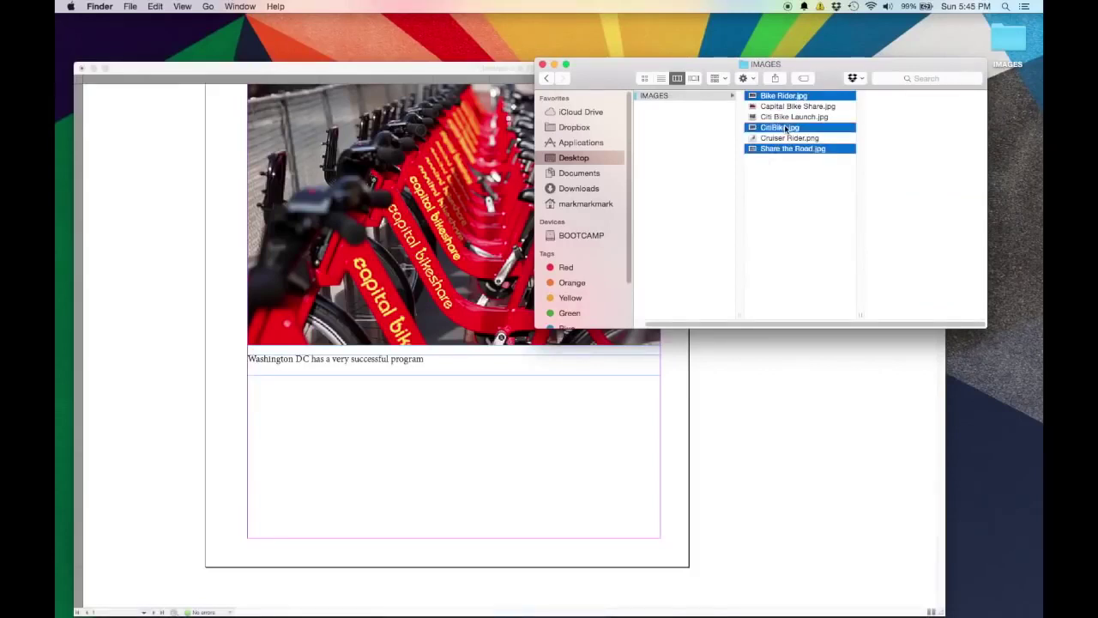
pyautogui.moveTo(811, 152); pyautogui.dragTo(403, 451)
pyautogui.click(421, 78)
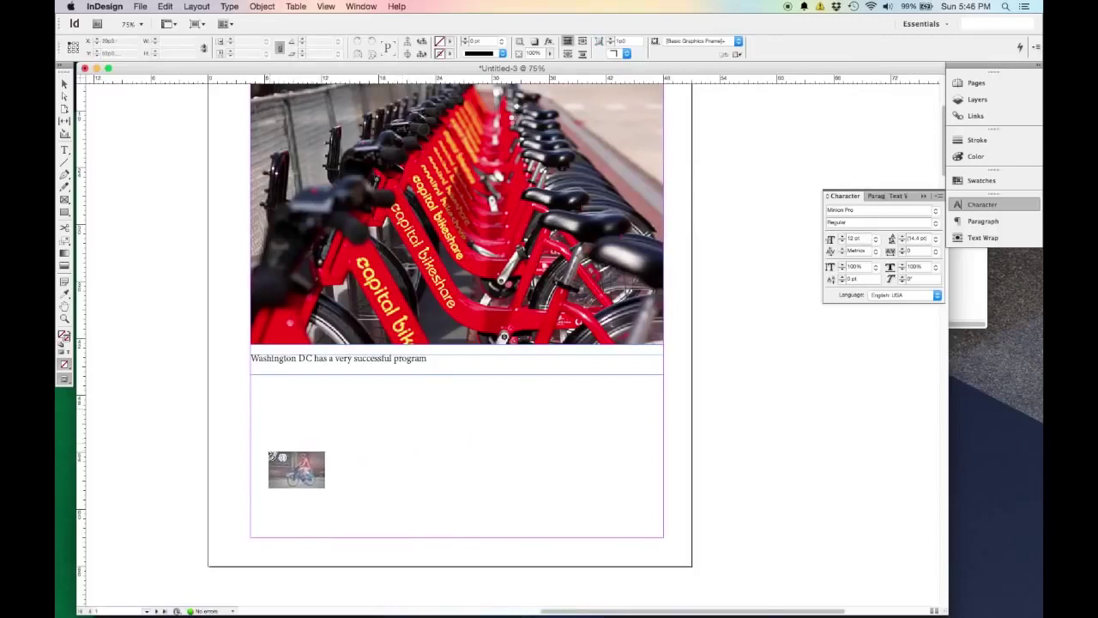
# Try placing the cyclist image across the margins and the other two images side by side above it, and undo both placements
pyautogui.moveTo(251, 427)
pyautogui.mouseDown()
pyautogui.moveTo(343, 463)
pyautogui.moveTo(665, 511)
pyautogui.mouseUp()
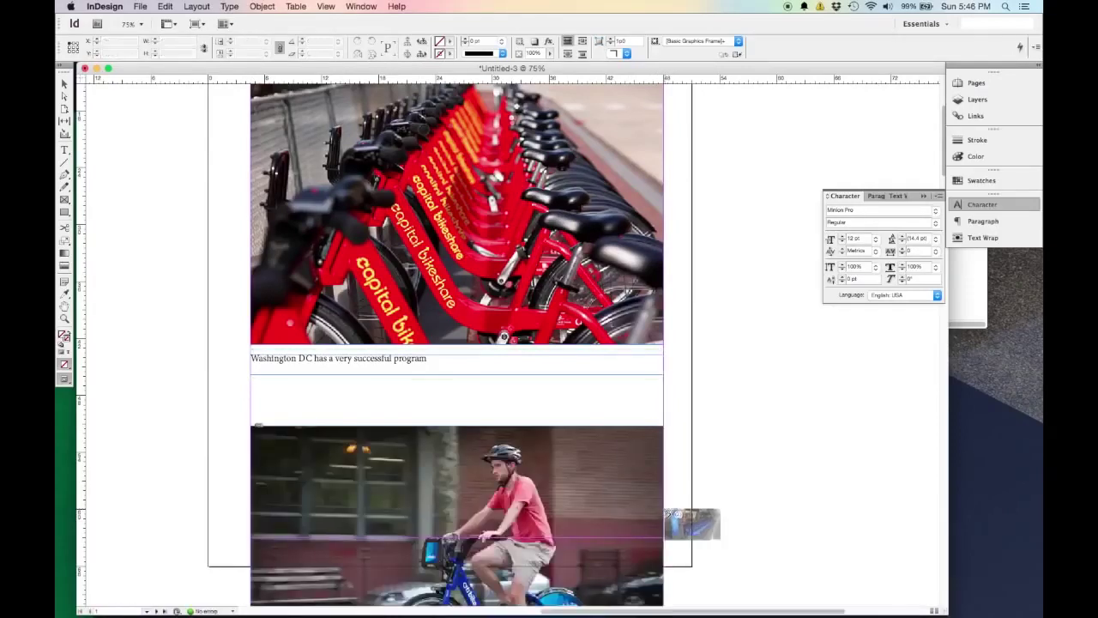
pyautogui.scroll(-2, 665, 511)
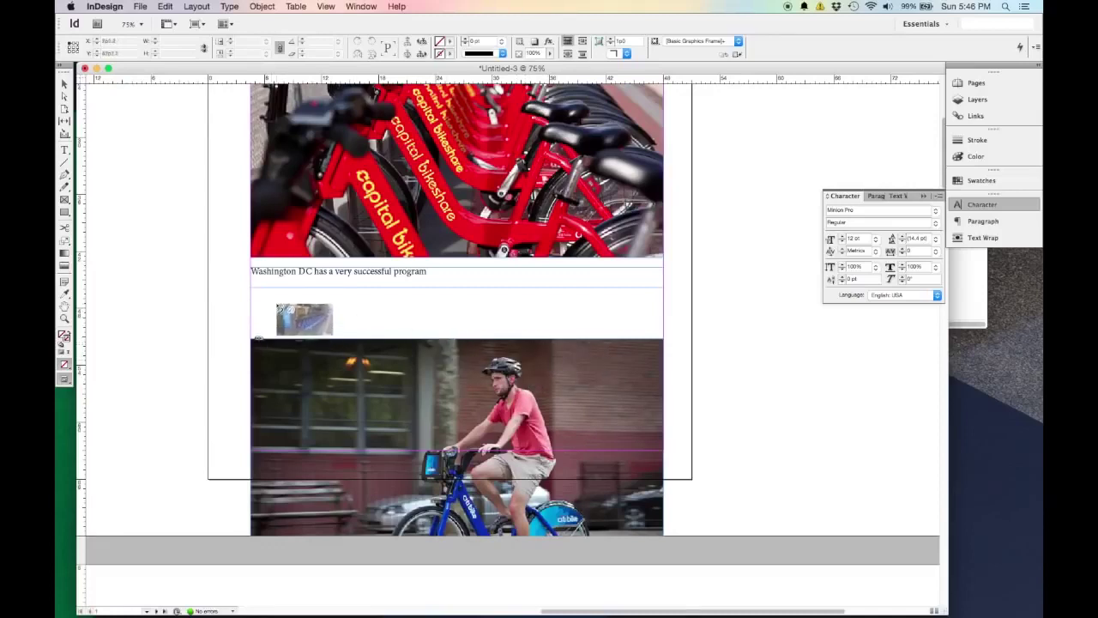
pyautogui.moveTo(251, 309); pyautogui.dragTo(667, 430)
pyautogui.press('Right')
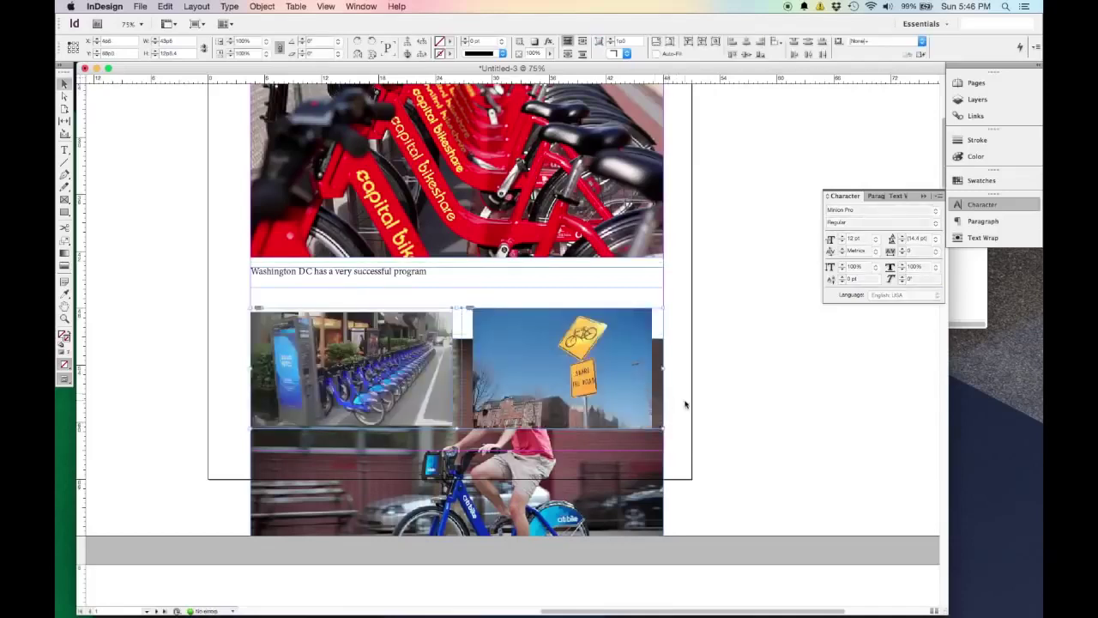
pyautogui.press('super+z')
pyautogui.press('super+z')
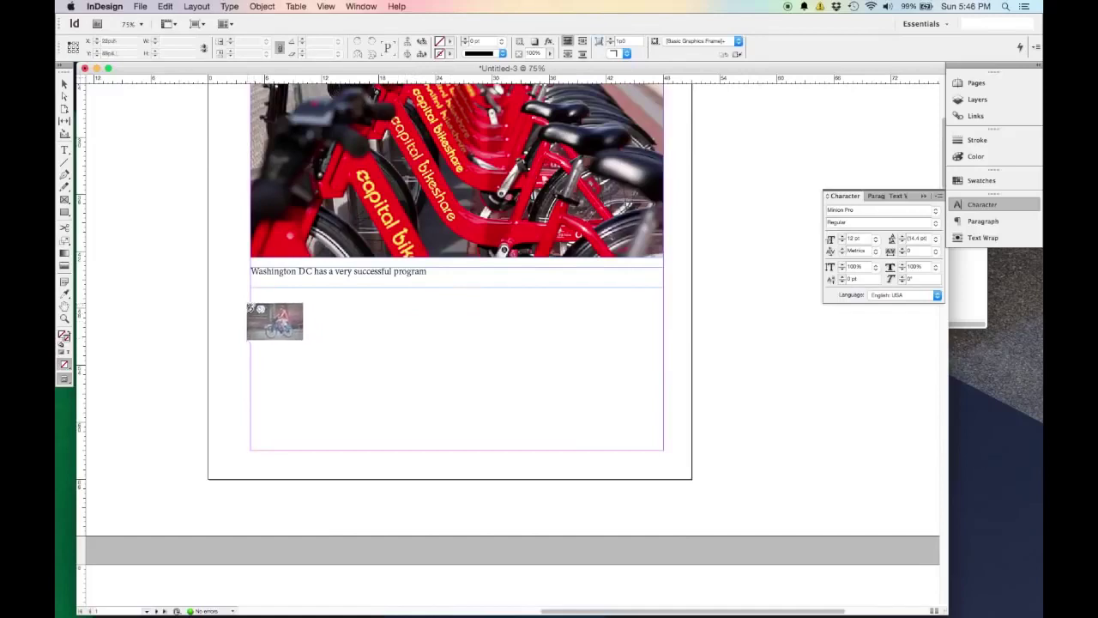
# Place the three loaded images as a single row of three equal frames between the side margins below the caption
pyautogui.moveTo(251, 298); pyautogui.dragTo(666, 409)
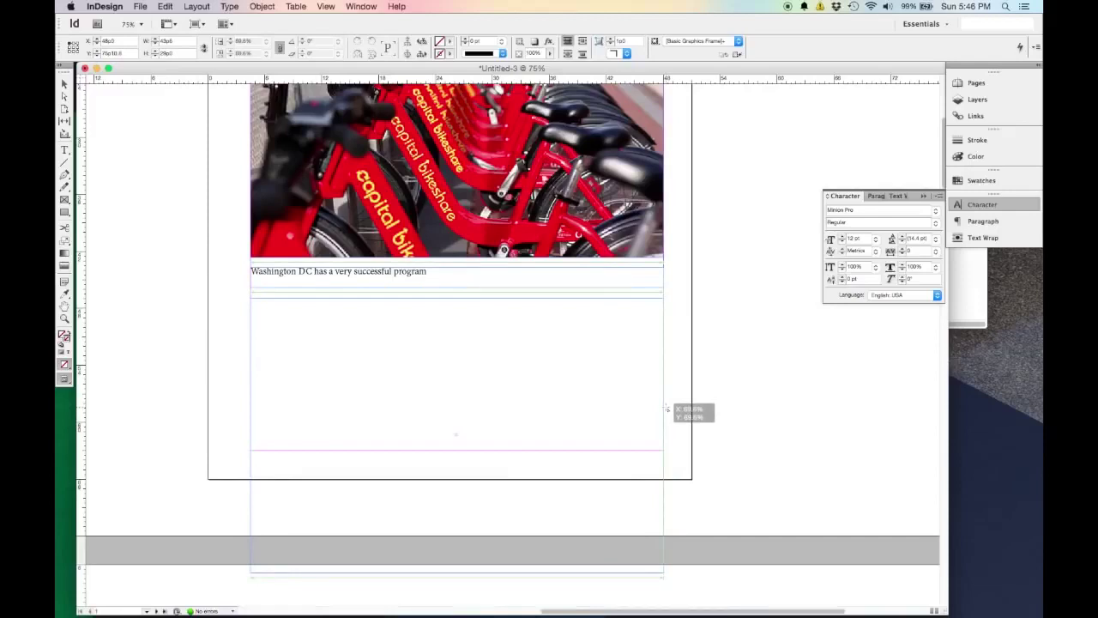
pyautogui.press('Right')
pyautogui.press('Up')
pyautogui.moveTo(667, 409); pyautogui.dragTo(667, 409)
pyautogui.press('Right')
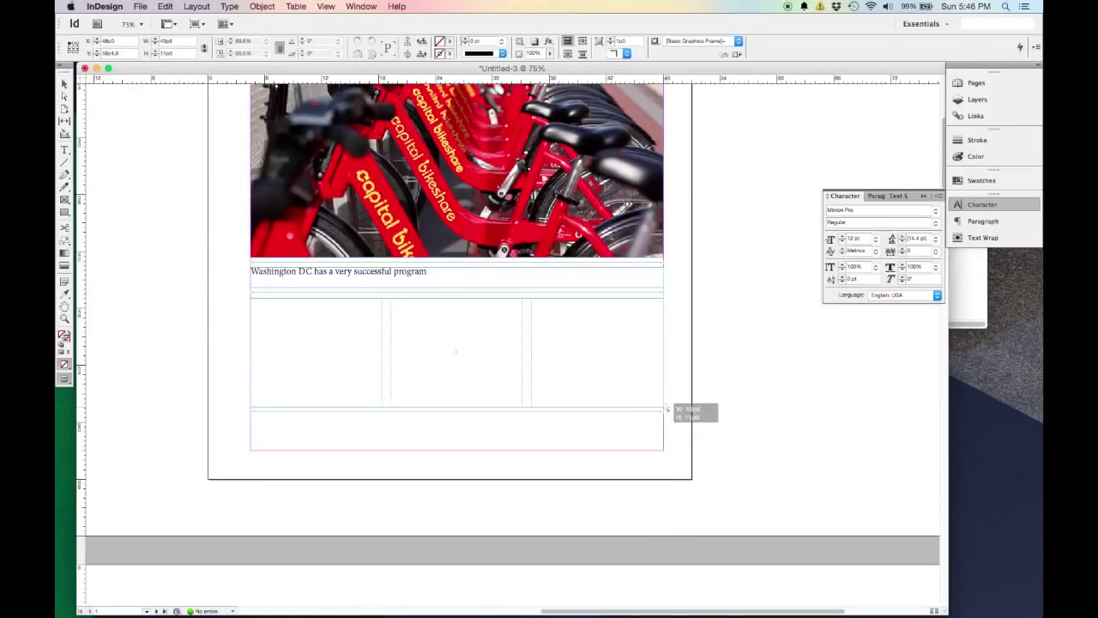
pyautogui.moveTo(667, 409); pyautogui.dragTo(664, 408)
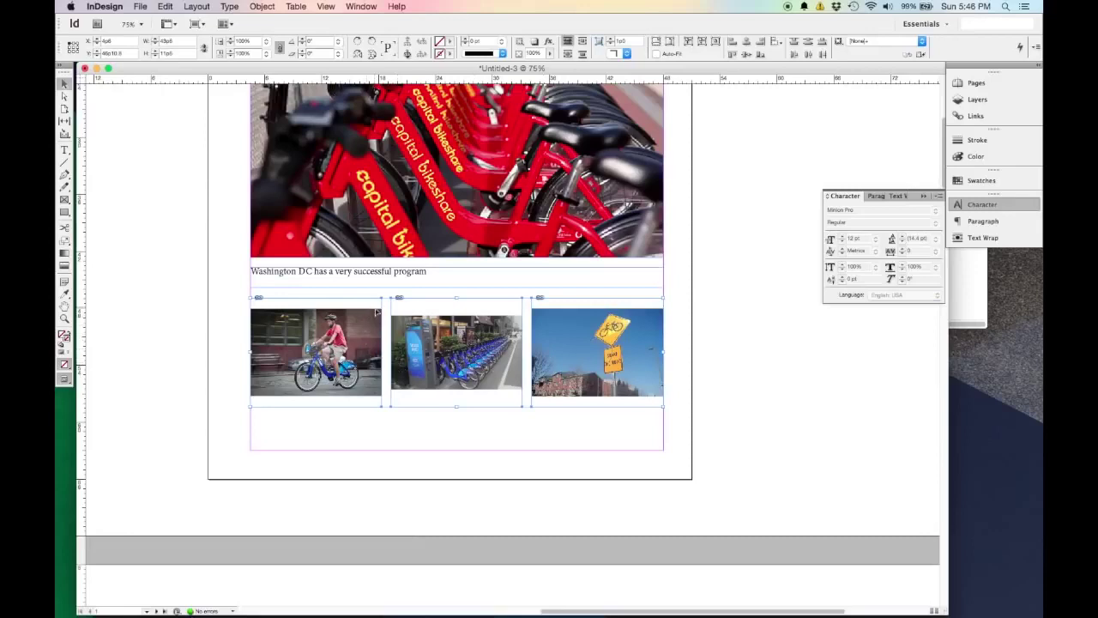
# Shorten the three small image frames to the height of the outer photos and try fitting the content to the frames
pyautogui.moveTo(457, 297); pyautogui.dragTo(459, 307)
pyautogui.moveTo(459, 404); pyautogui.dragTo(462, 397)
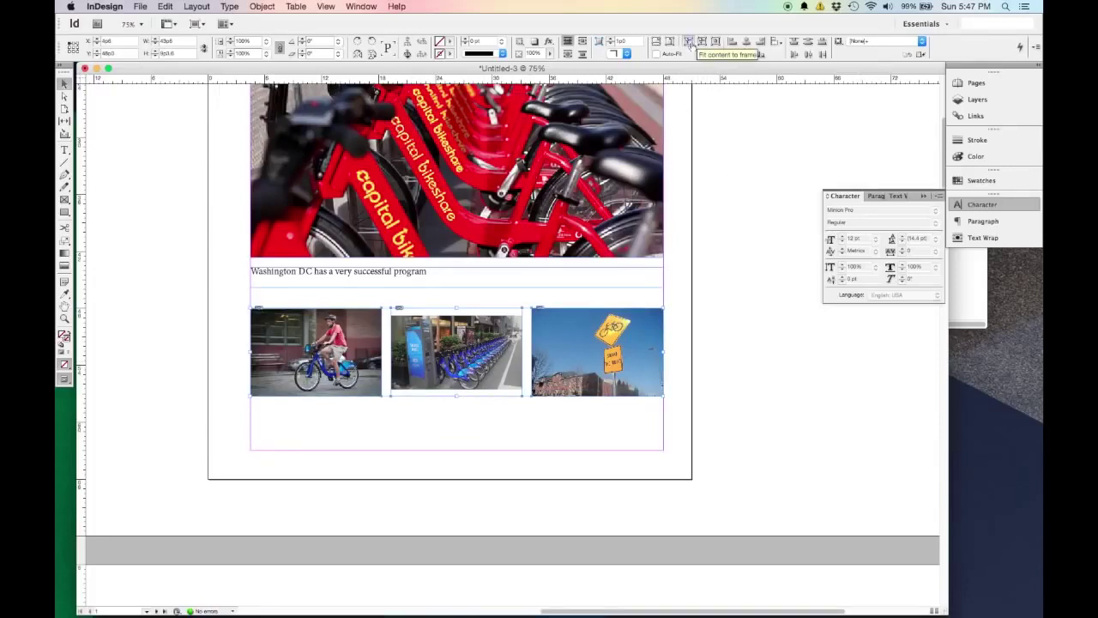
pyautogui.click(689, 42)
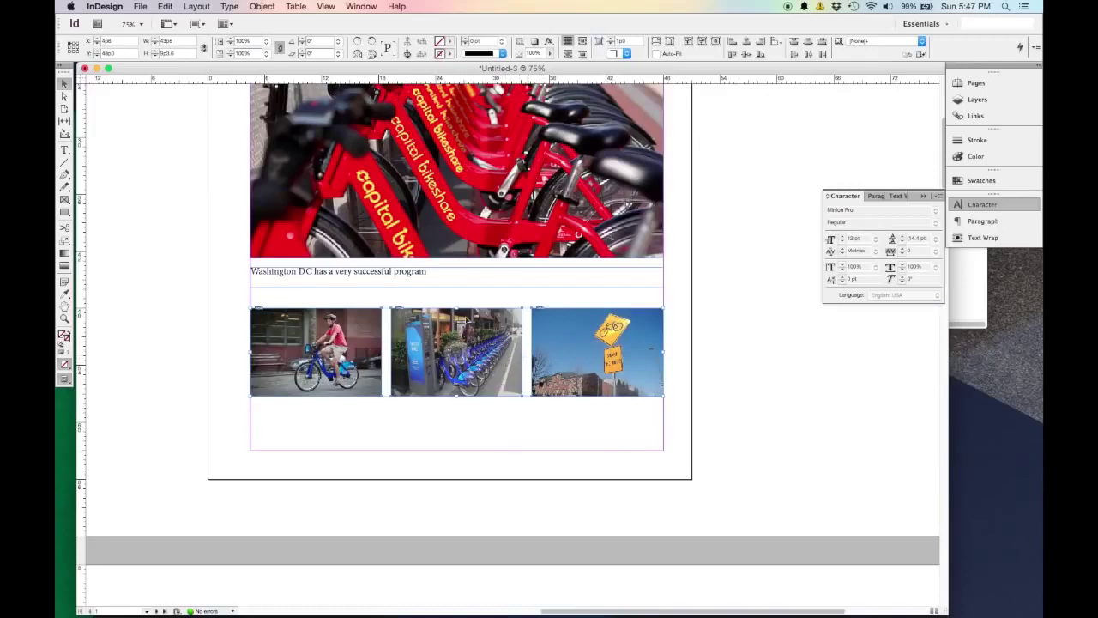
pyautogui.click(504, 420)
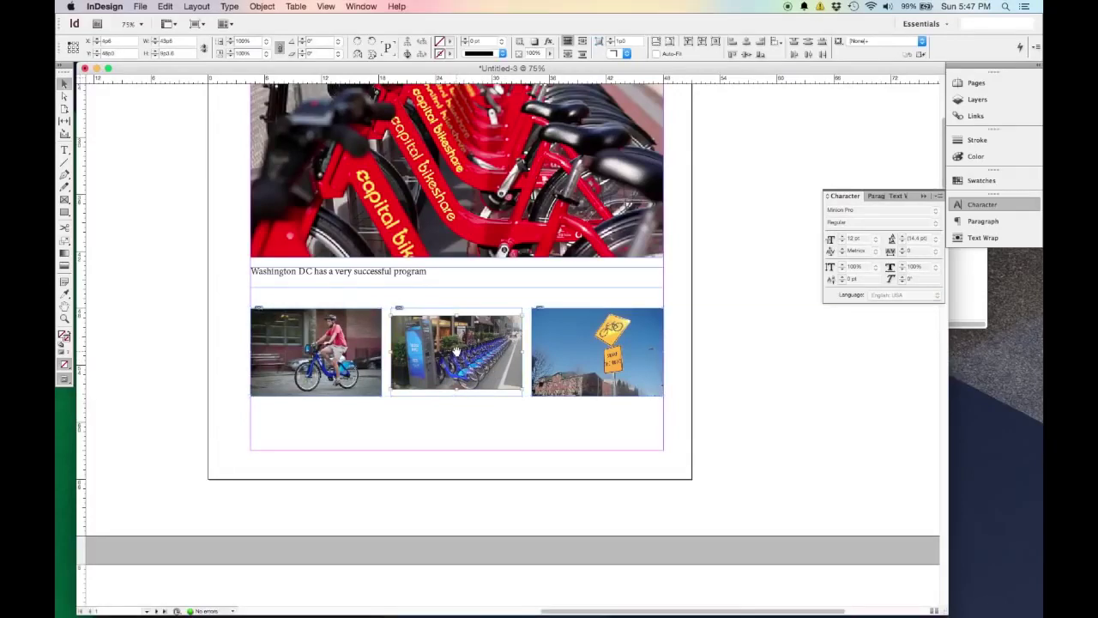
# Scale the middle photo of the row up to about 8.17% within its frame so it fills the frame
pyautogui.click(457, 352)
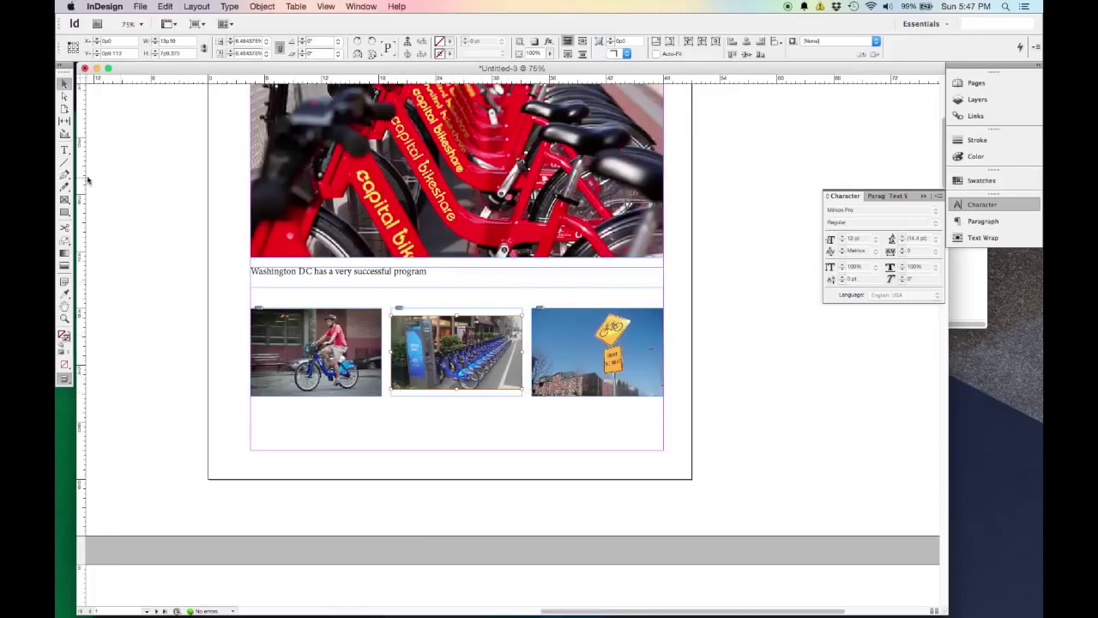
pyautogui.click(67, 244)
pyautogui.moveTo(461, 355); pyautogui.dragTo(461, 354)
pyautogui.moveTo(552, 426); pyautogui.dragTo(580, 444)
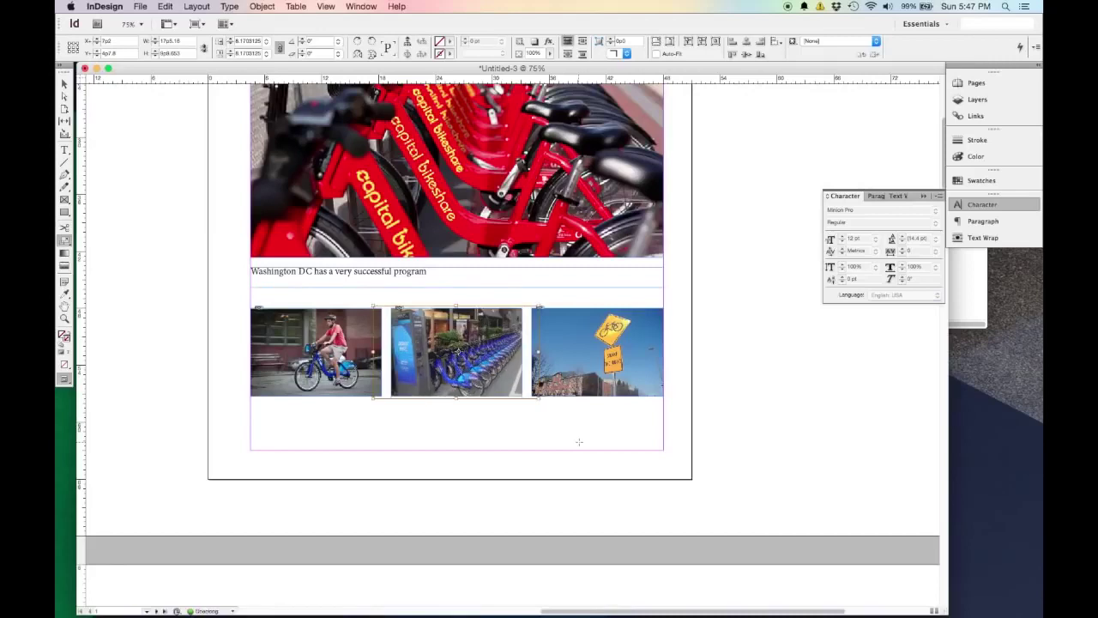
# Move the row of three small images down onto the page's bottom margin
pyautogui.press('v')
pyautogui.click(582, 438)
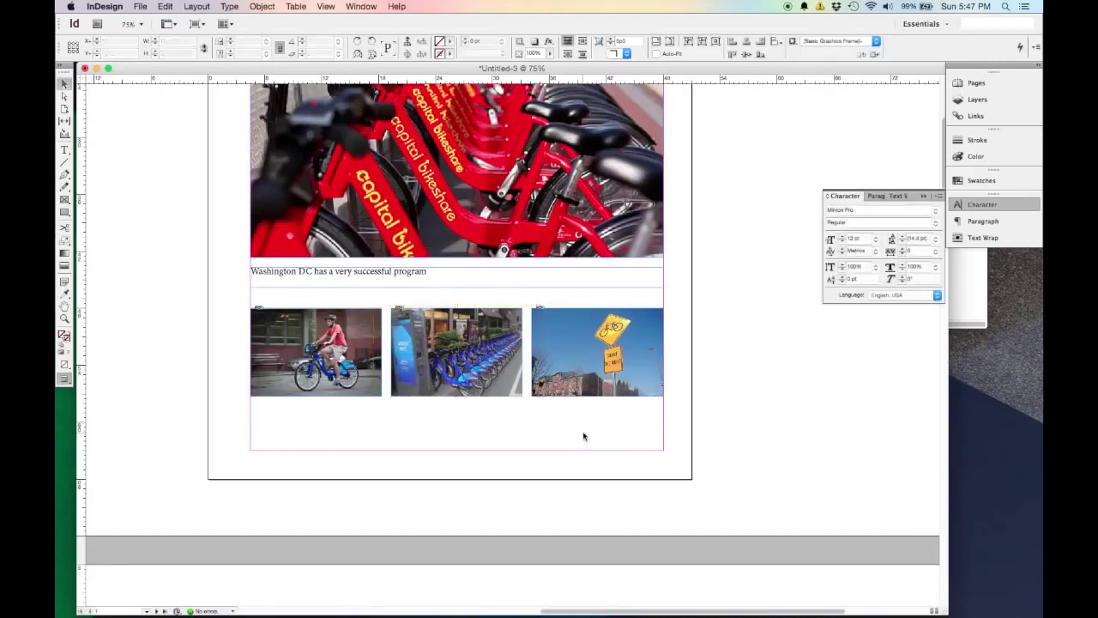
pyautogui.moveTo(608, 430); pyautogui.dragTo(296, 339)
pyautogui.moveTo(573, 395); pyautogui.dragTo(572, 437)
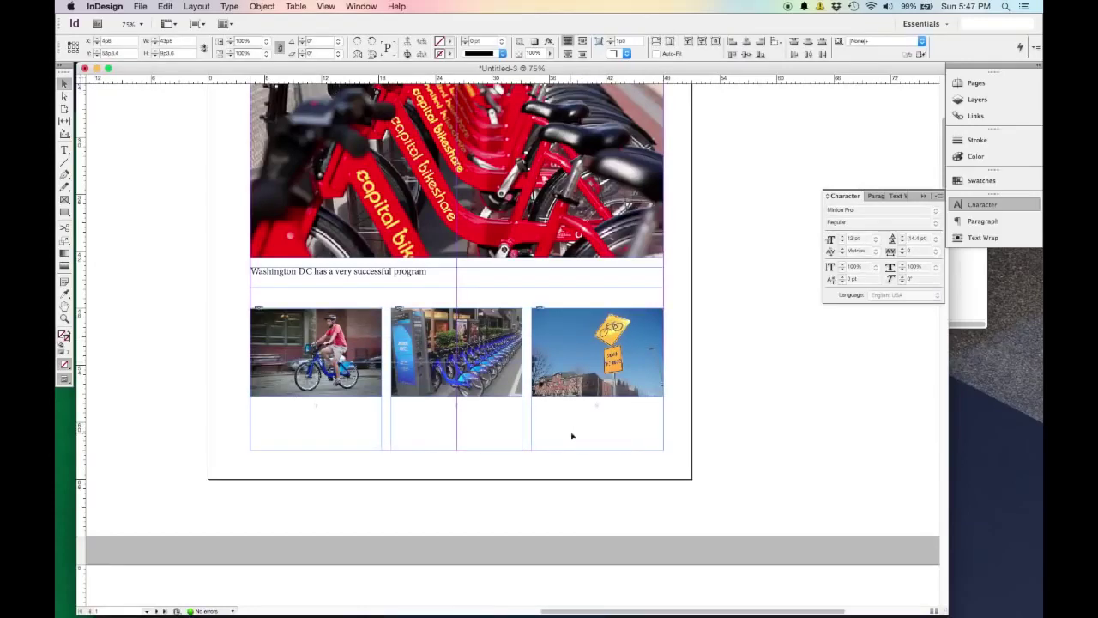
# Move the tagline's text frame up to the top margin and shorten it from its lower edge
pyautogui.scroll(4, 763, 380)
pyautogui.scroll(-1, 761, 381)
pyautogui.scroll(5, 760, 381)
pyautogui.scroll(-3, 761, 381)
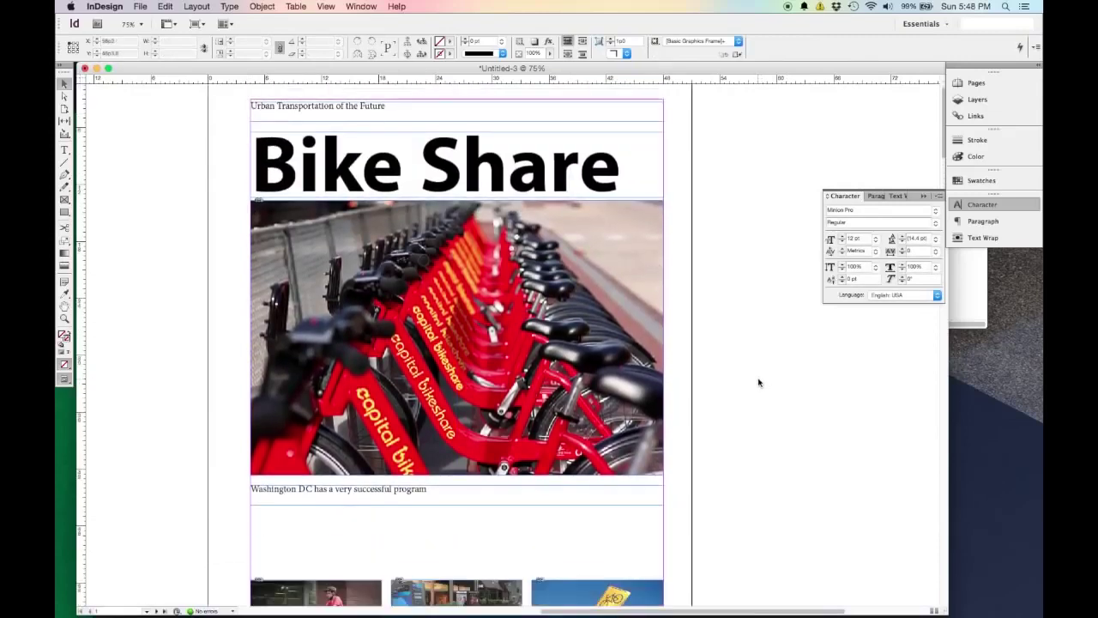
pyautogui.scroll(2, 486, 358)
pyautogui.moveTo(452, 118); pyautogui.dragTo(458, 117)
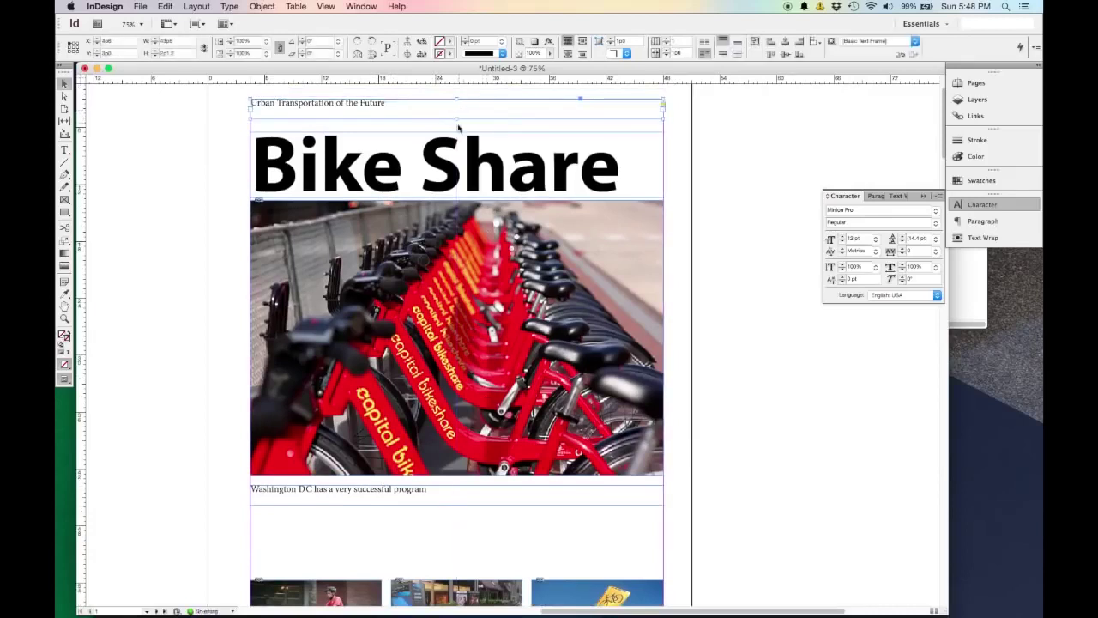
pyautogui.moveTo(457, 118); pyautogui.dragTo(461, 123)
# Move the "Bike Share" title up close beneath the tagline and extend the tagline's frame down to the title's frame
pyautogui.moveTo(491, 163); pyautogui.dragTo(489, 135)
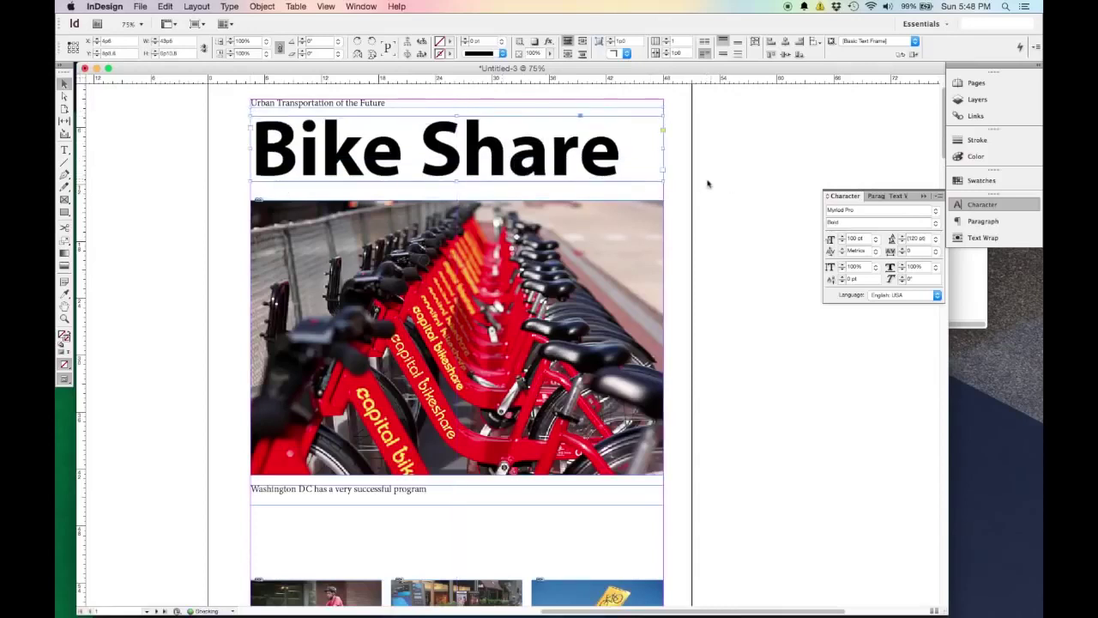
pyautogui.click(454, 109)
pyautogui.moveTo(454, 109)
pyautogui.mouseDown()
pyautogui.moveTo(455, 121)
pyautogui.moveTo(454, 109)
pyautogui.mouseUp()
# Set the tagline's font size to 18 pt
pyautogui.tripleClick(252, 102)
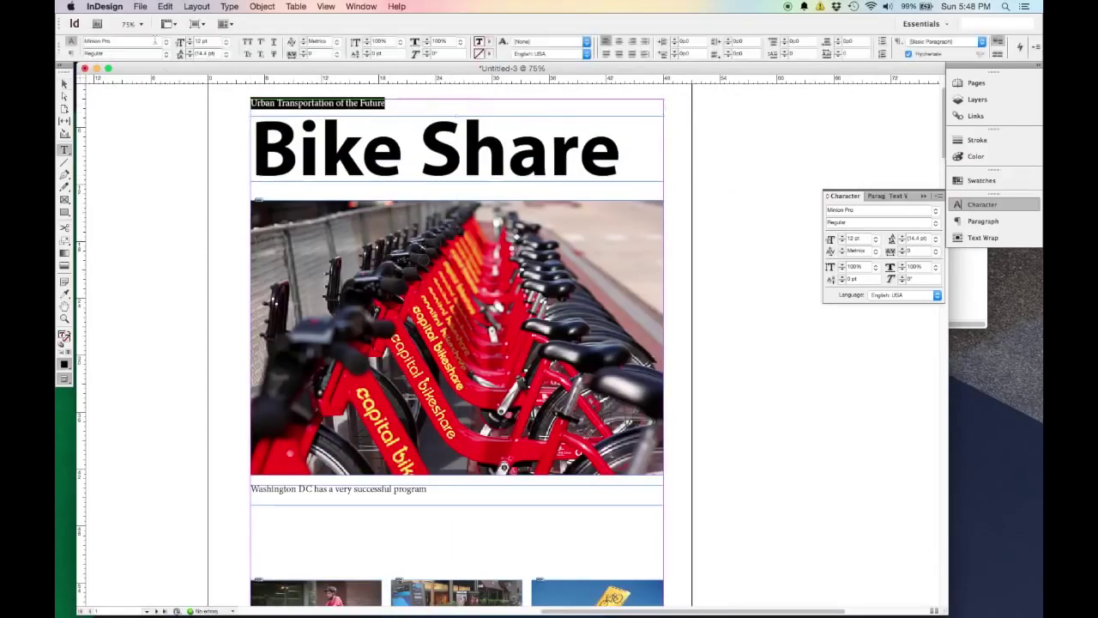
pyautogui.click(191, 40)
pyautogui.click(191, 39)
pyautogui.click(190, 40)
pyautogui.click(190, 40)
pyautogui.click(190, 40)
pyautogui.click(190, 40)
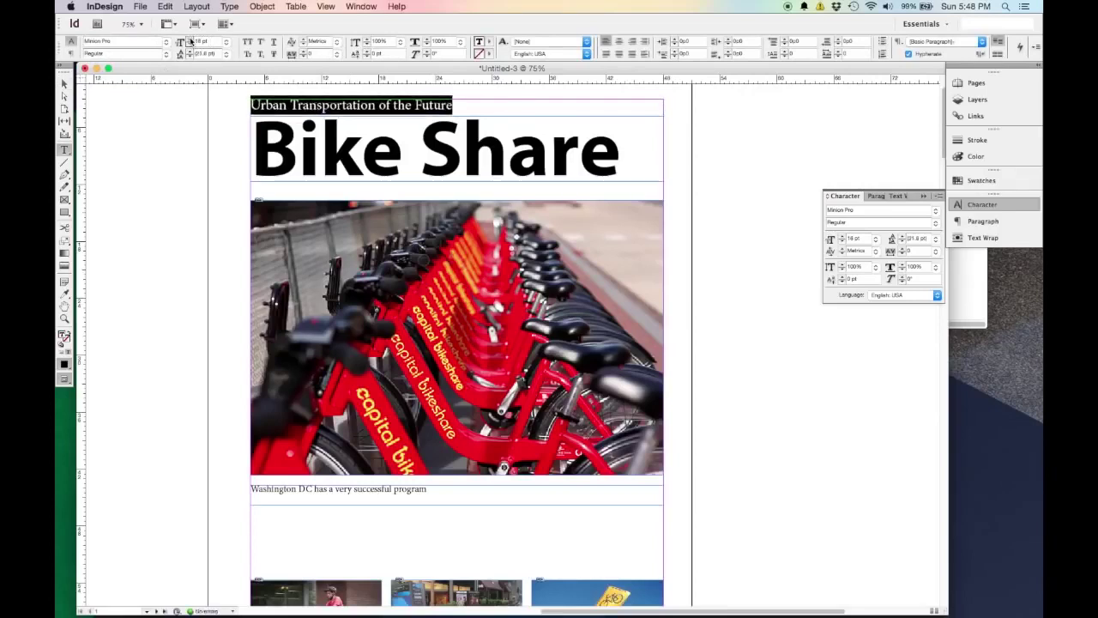
pyautogui.click(65, 84)
pyautogui.click(184, 221)
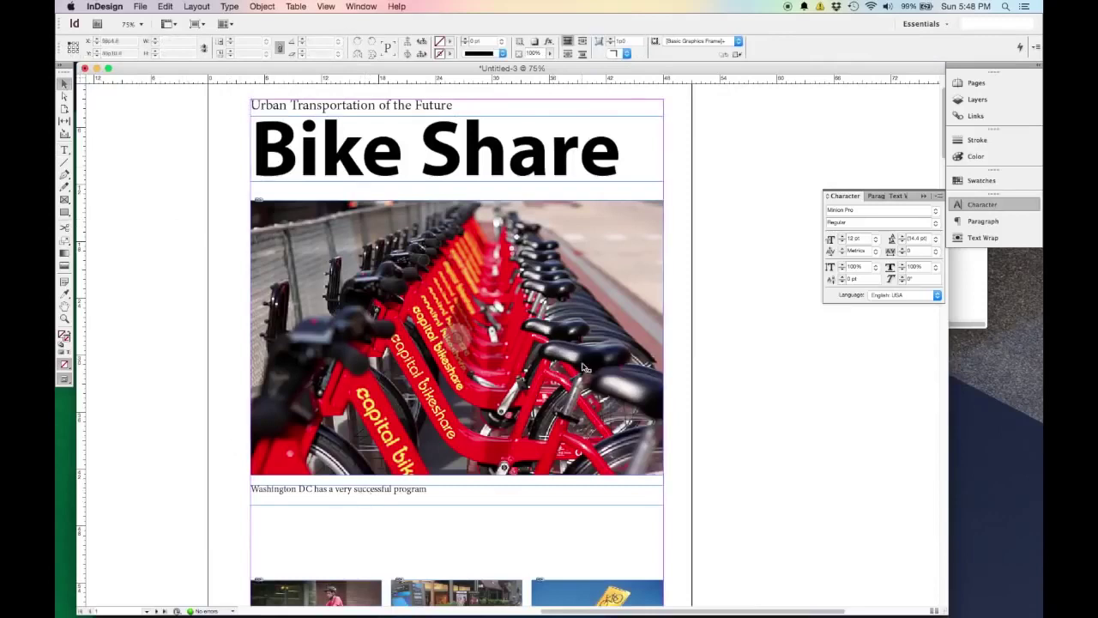
# Move the large bike image up to just beneath the title and the caption frame up to just beneath the image
pyautogui.moveTo(585, 393); pyautogui.dragTo(586, 376)
pyautogui.click(522, 500)
pyautogui.moveTo(523, 486); pyautogui.dragTo(523, 488)
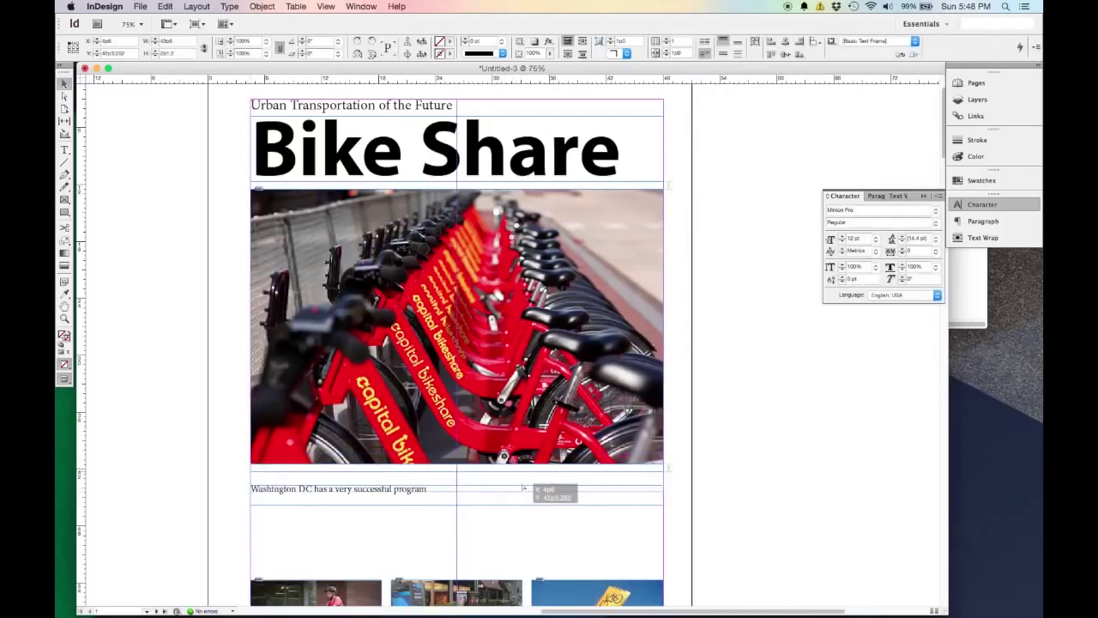
pyautogui.moveTo(522, 487); pyautogui.dragTo(523, 490)
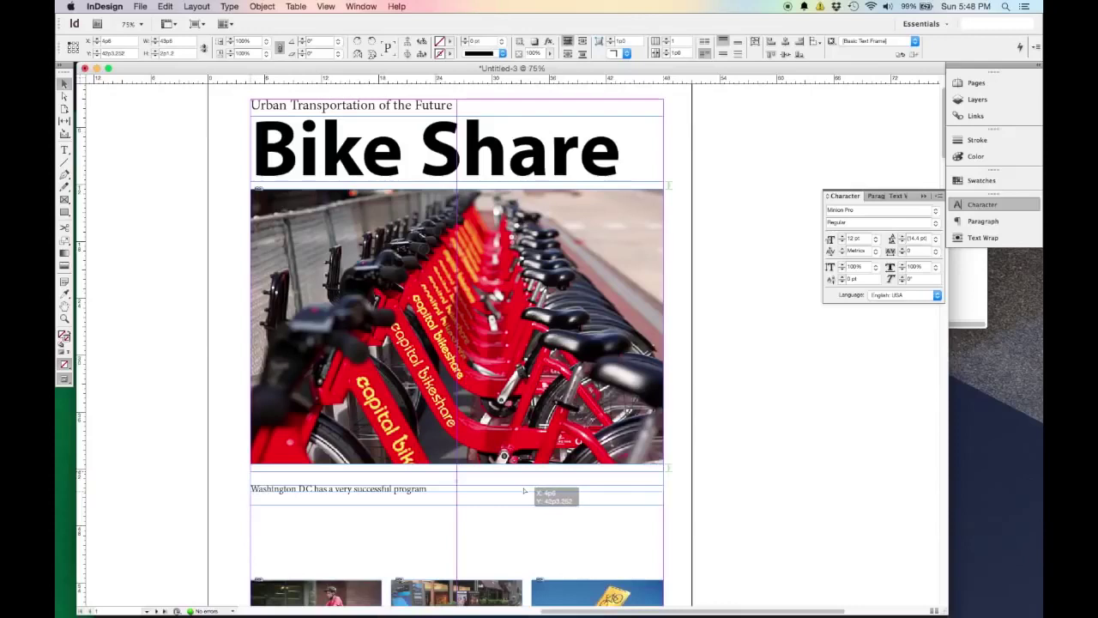
pyautogui.press('super+z')
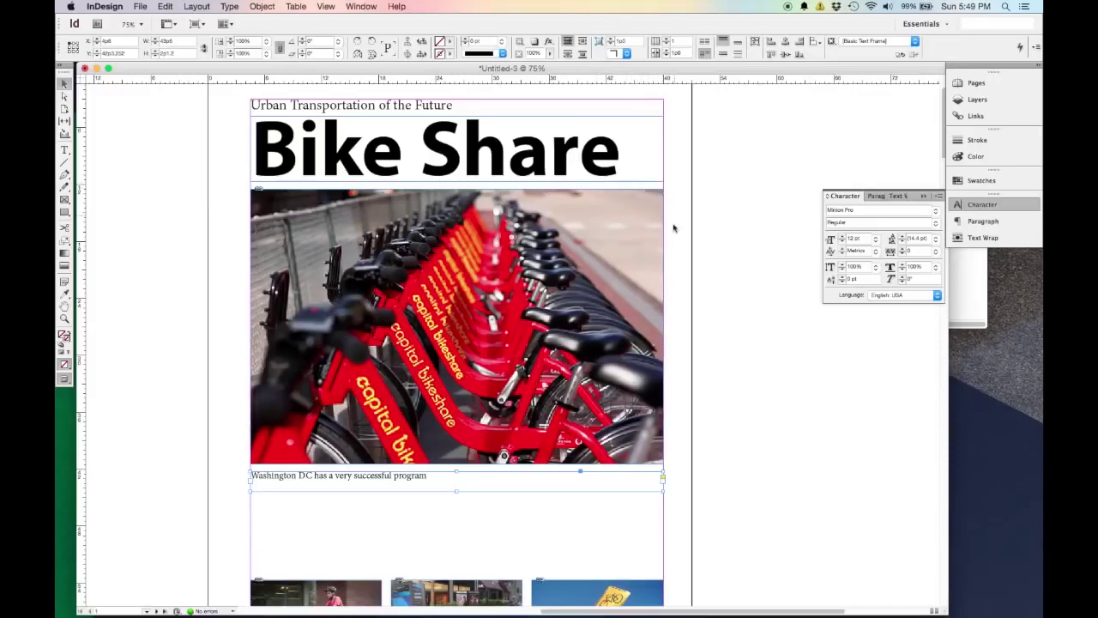
pyautogui.scroll(-3, 674, 230)
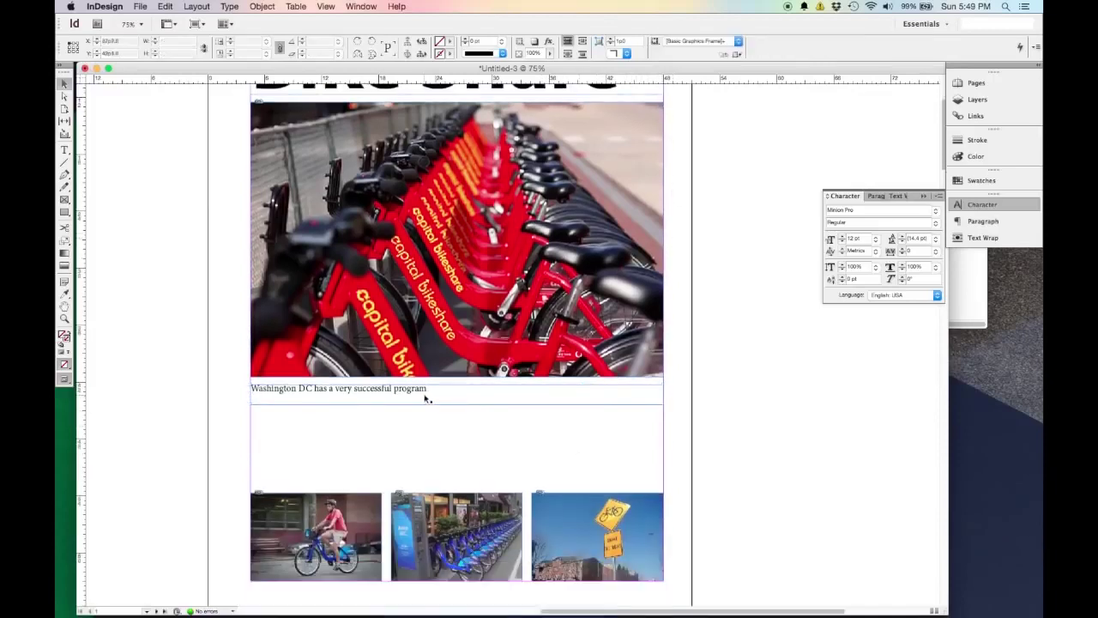
# Shorten the caption's text frame from its lower edge until it closely fits its single line of text
pyautogui.moveTo(458, 404); pyautogui.dragTo(459, 385)
pyautogui.press('super+z')
pyautogui.click(191, 340)
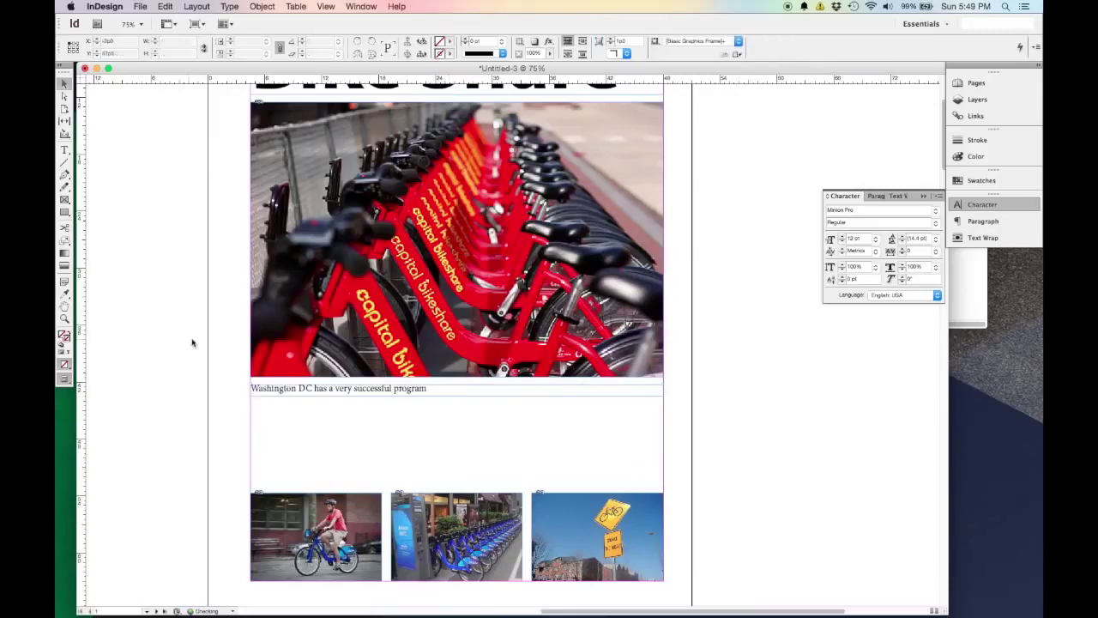
# Draw a row of three linked text frames, about 43p6 wide and 7p9.6 tall overall, between the caption and the three small images
pyautogui.click(65, 150)
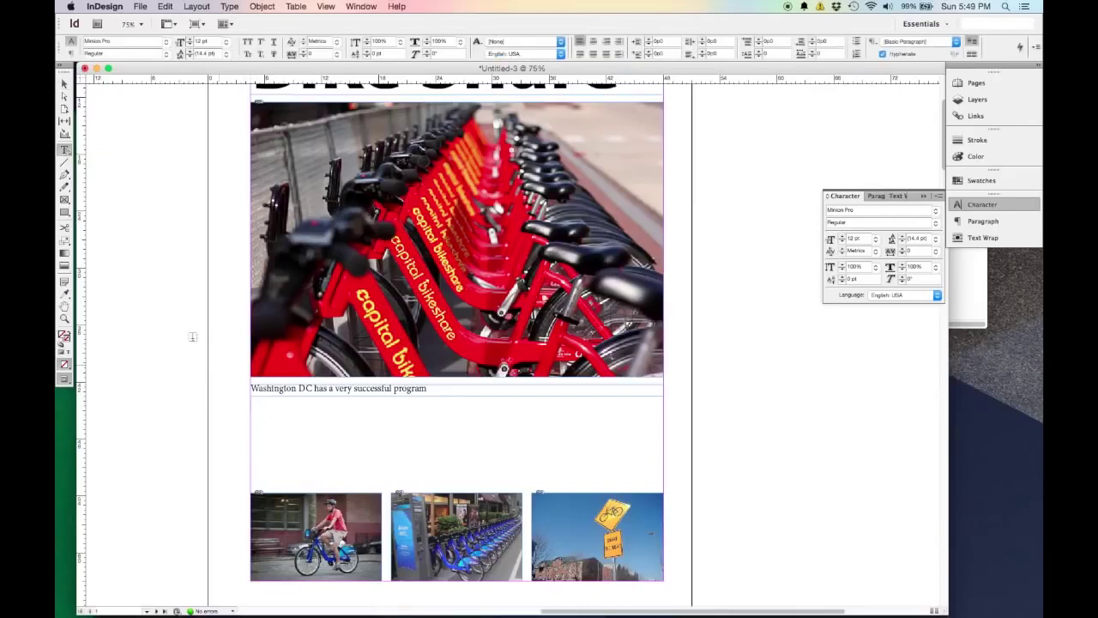
pyautogui.moveTo(255, 403); pyautogui.dragTo(666, 482)
pyautogui.press('Right')
pyautogui.press('Right')
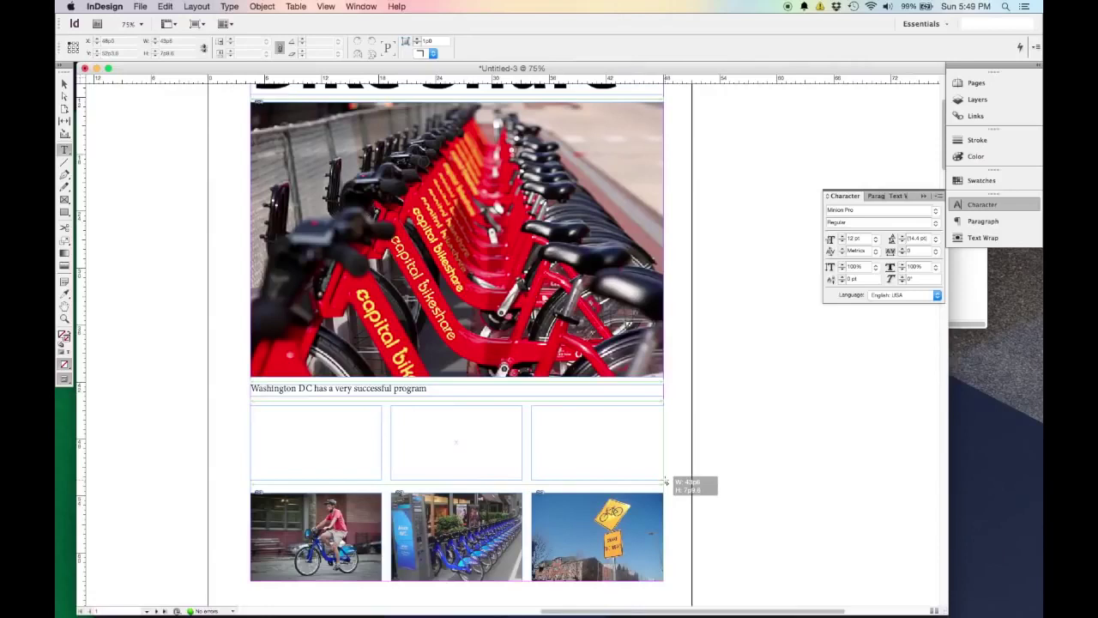
pyautogui.moveTo(666, 482); pyautogui.dragTo(665, 482)
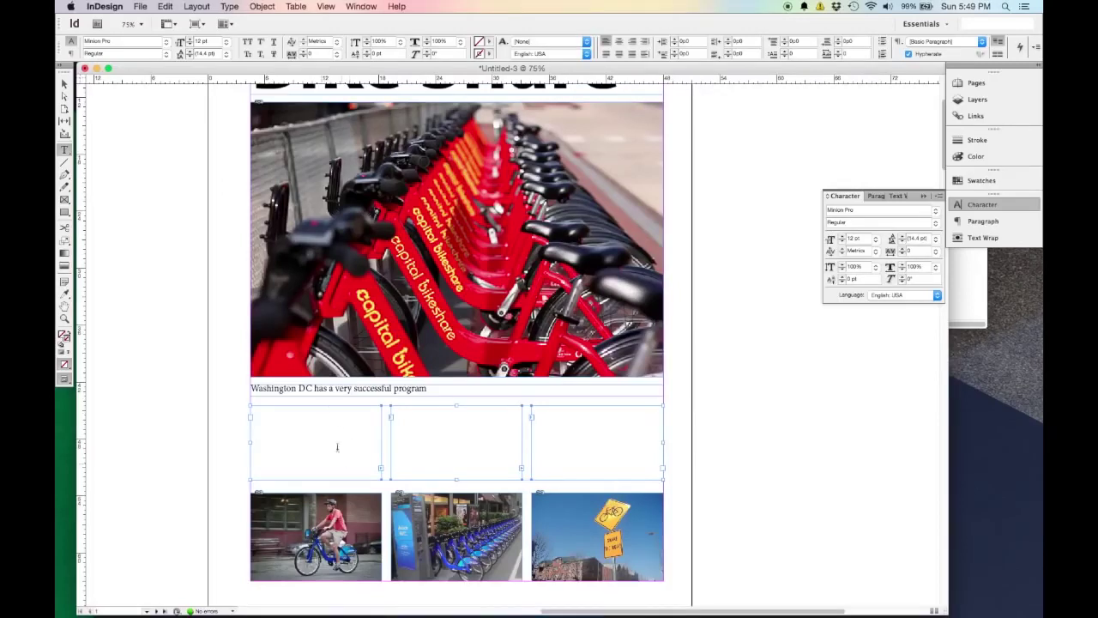
# Fill the three linked text frames with placeholder text
pyautogui.click(63, 83)
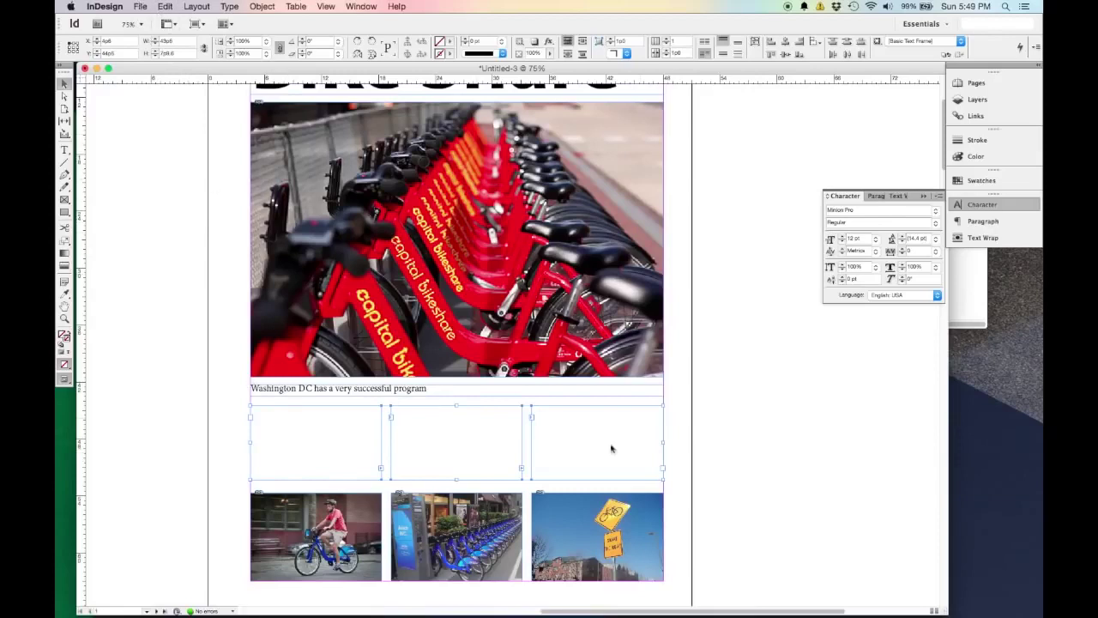
pyautogui.click(140, 6)
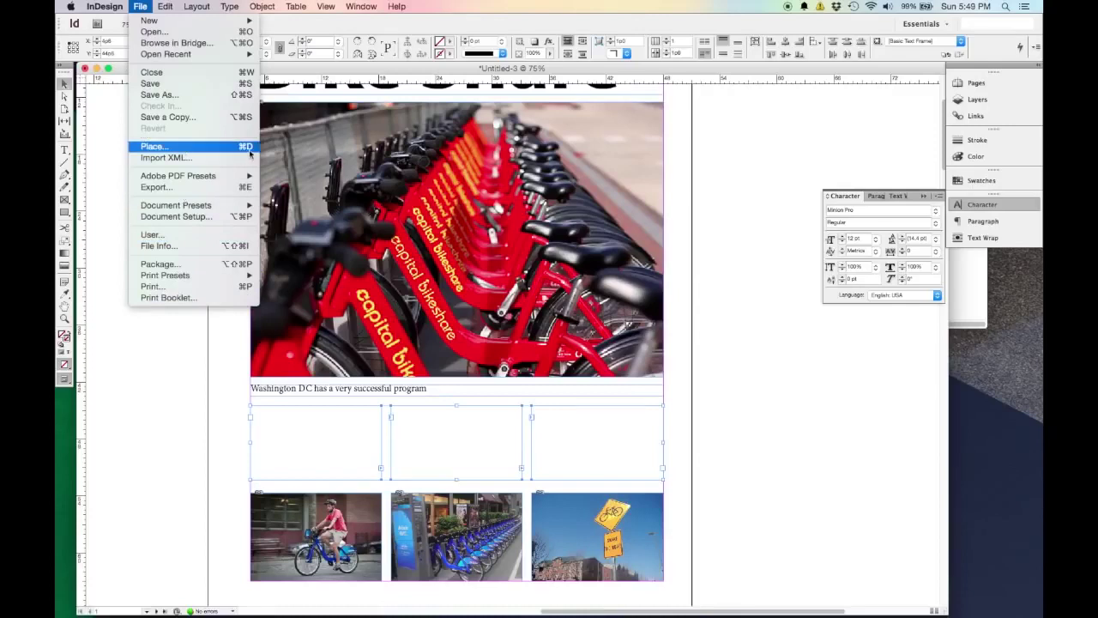
pyautogui.click(140, 6)
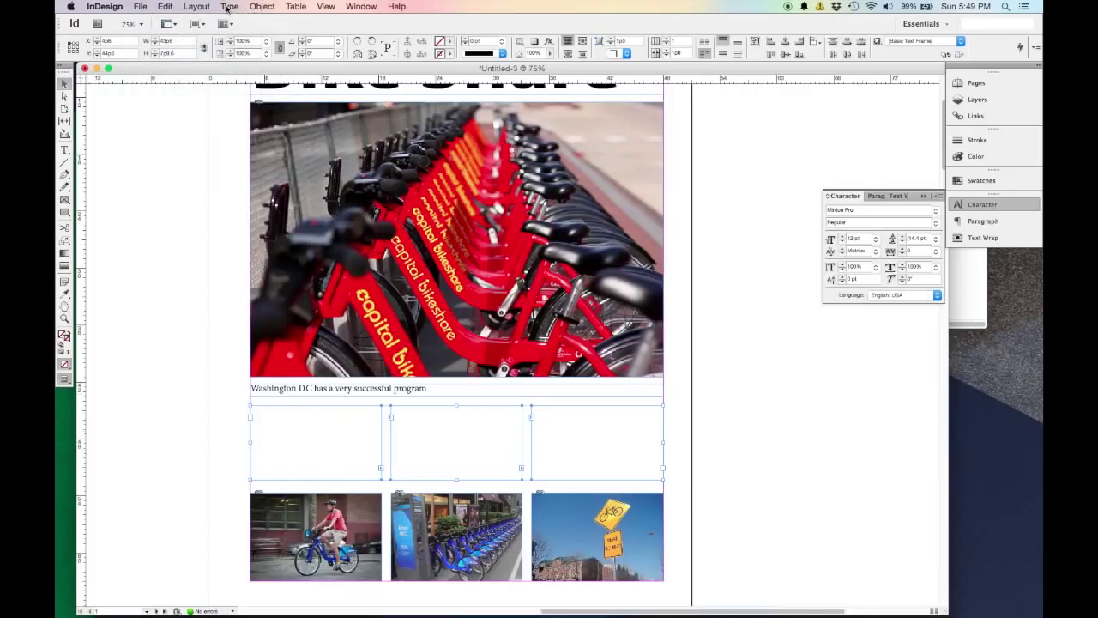
pyautogui.click(229, 7)
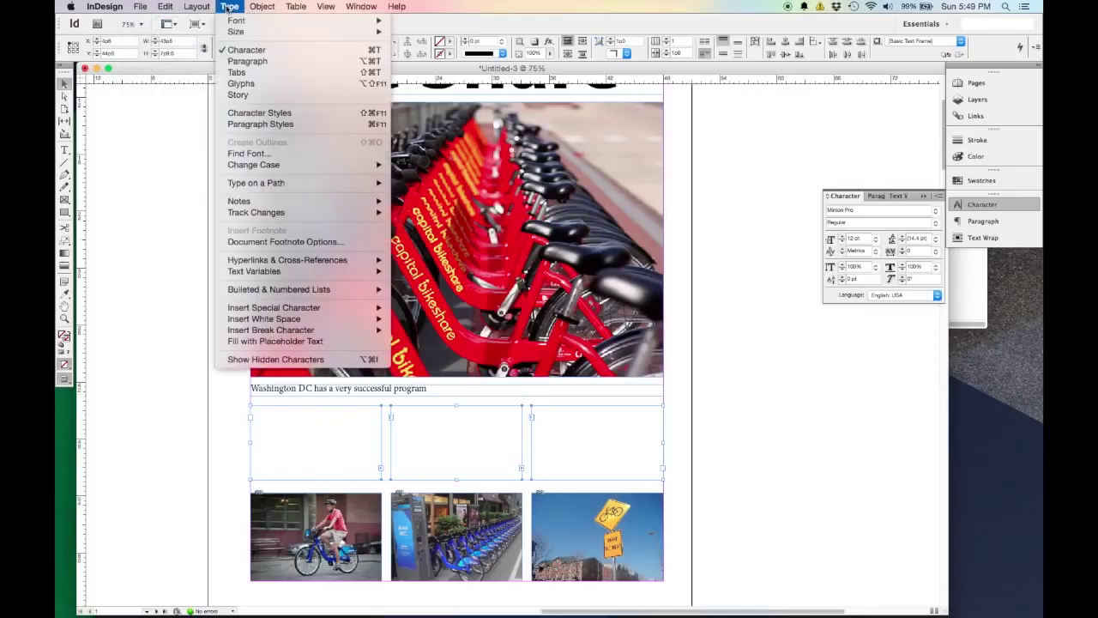
pyautogui.click(348, 341)
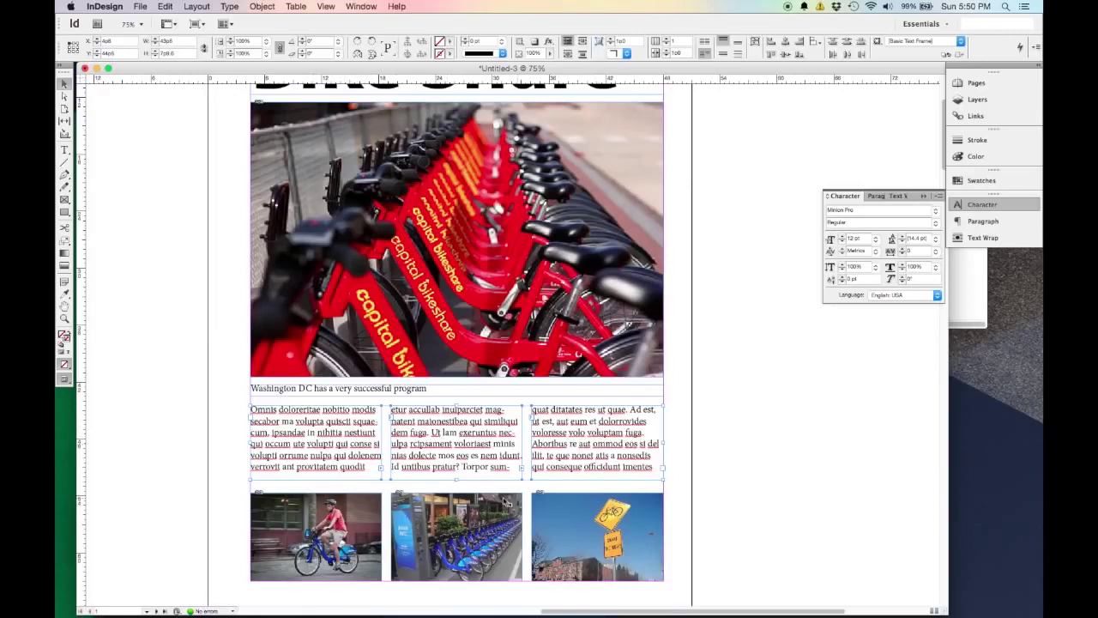
# Extend the three text frames down to about 8p4.8 tall, just above the images, and fill the rest of the third column with placeholder text
pyautogui.moveTo(457, 479); pyautogui.dragTo(458, 485)
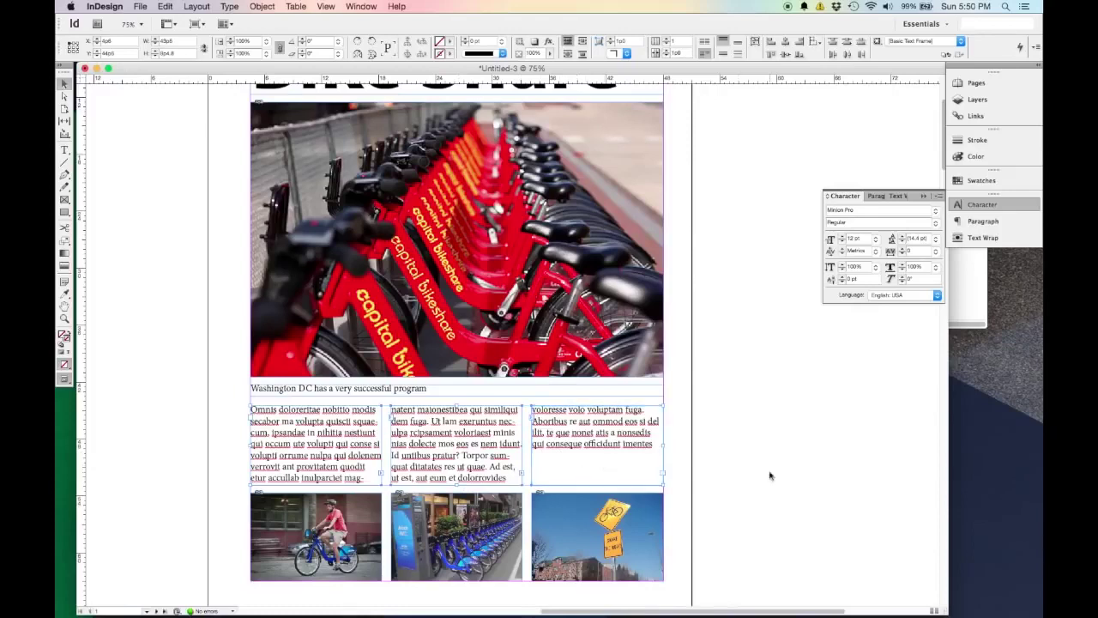
pyautogui.click(657, 461)
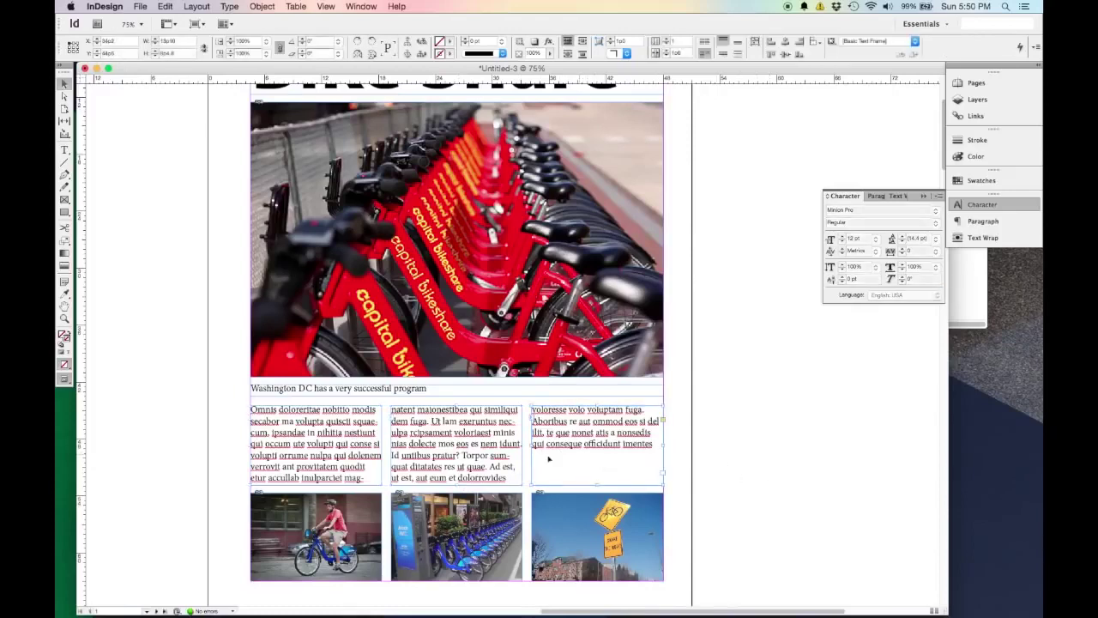
pyautogui.keyDown('shift'); pyautogui.click(475, 452); pyautogui.keyUp('shift')
pyautogui.keyDown('shift'); pyautogui.click(257, 434); pyautogui.keyUp('shift')
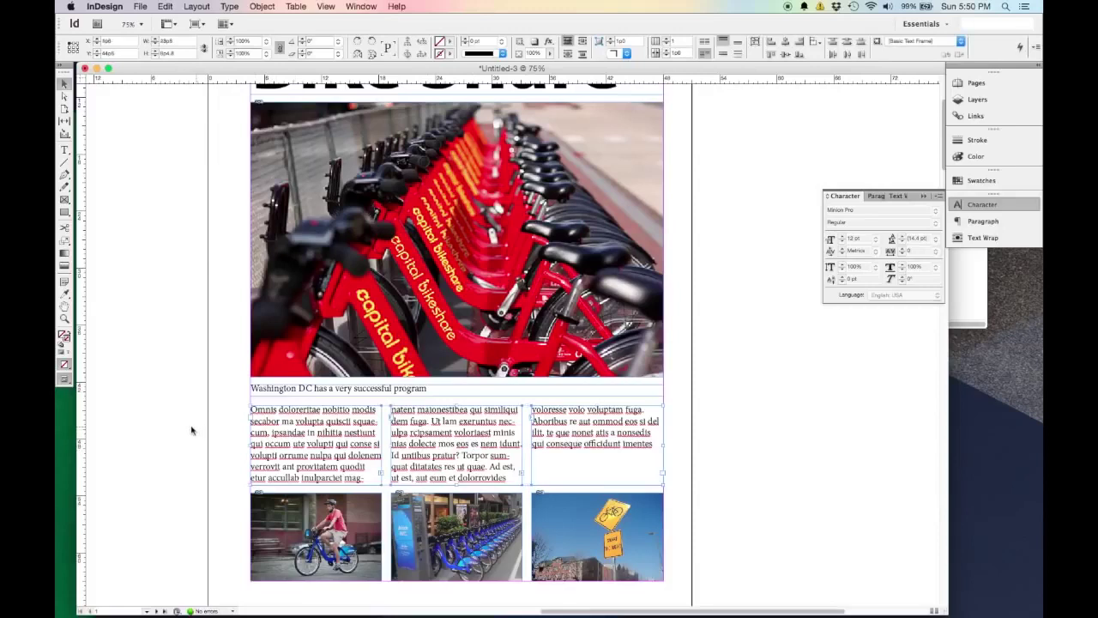
pyautogui.click(191, 431)
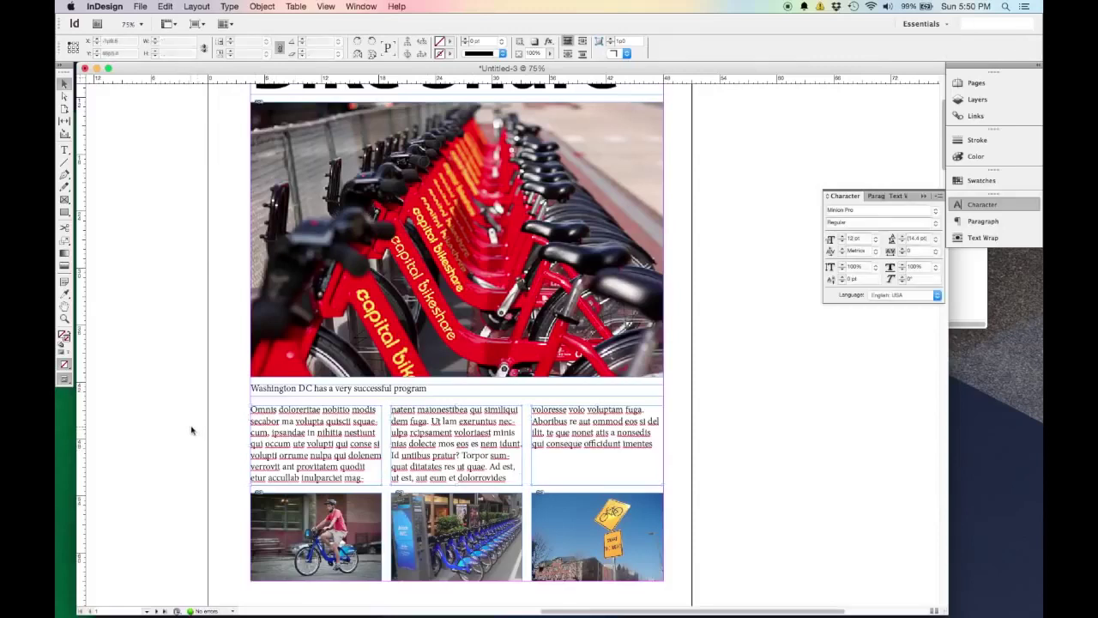
pyautogui.click(347, 443)
pyautogui.keyDown('shift'); pyautogui.click(584, 448); pyautogui.keyUp('shift')
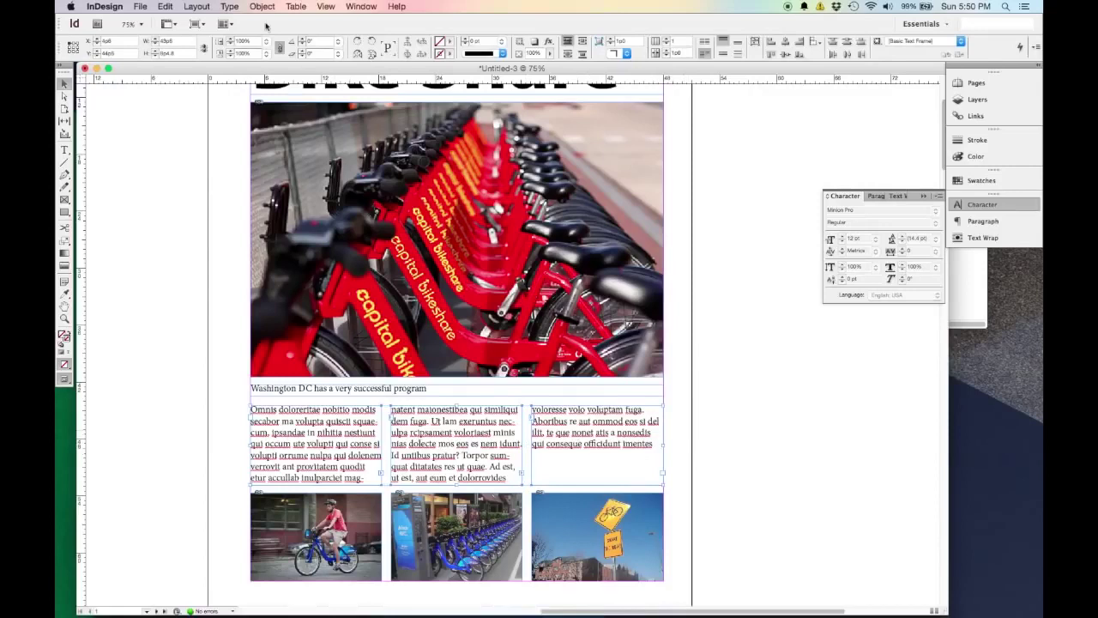
pyautogui.click(232, 7)
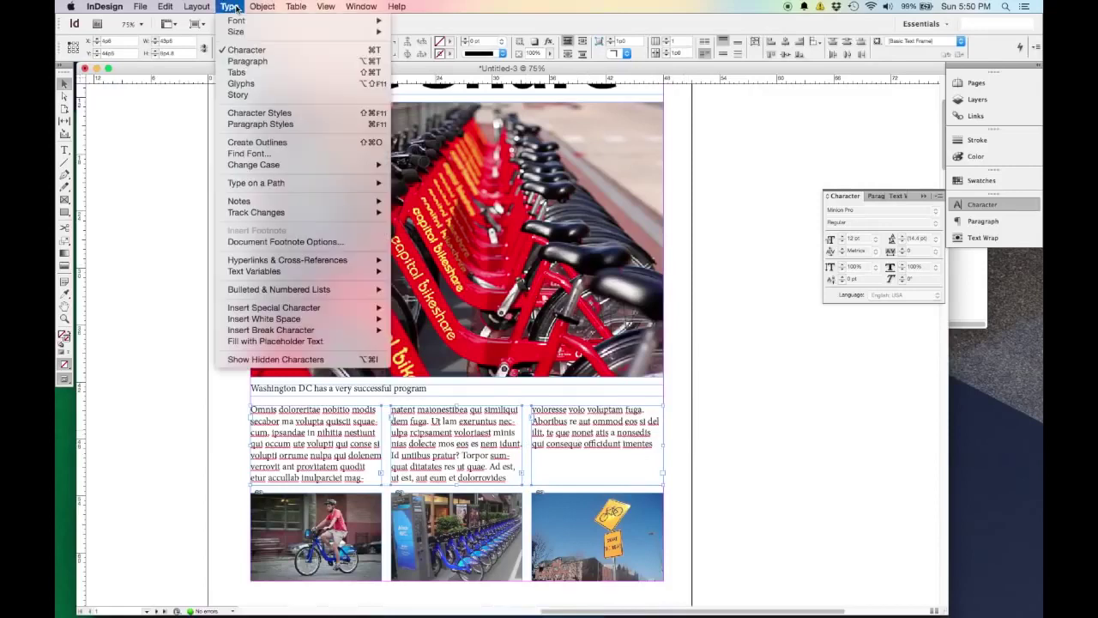
pyautogui.click(327, 342)
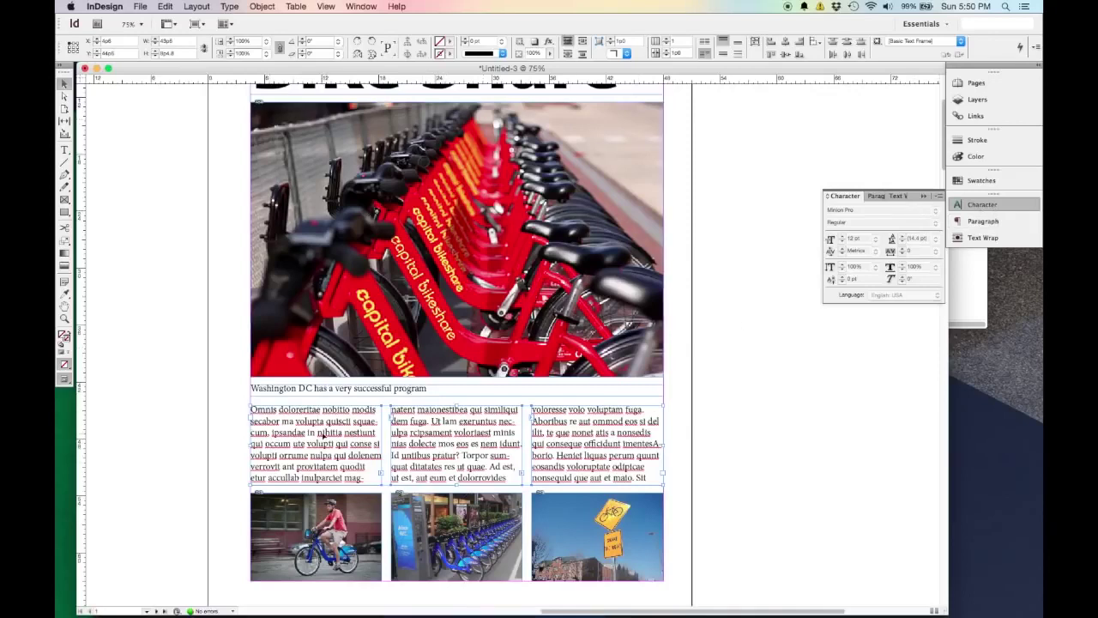
# Set the font size of all the placeholder text in the three columns to 10 pt
pyautogui.doubleClick(299, 410)
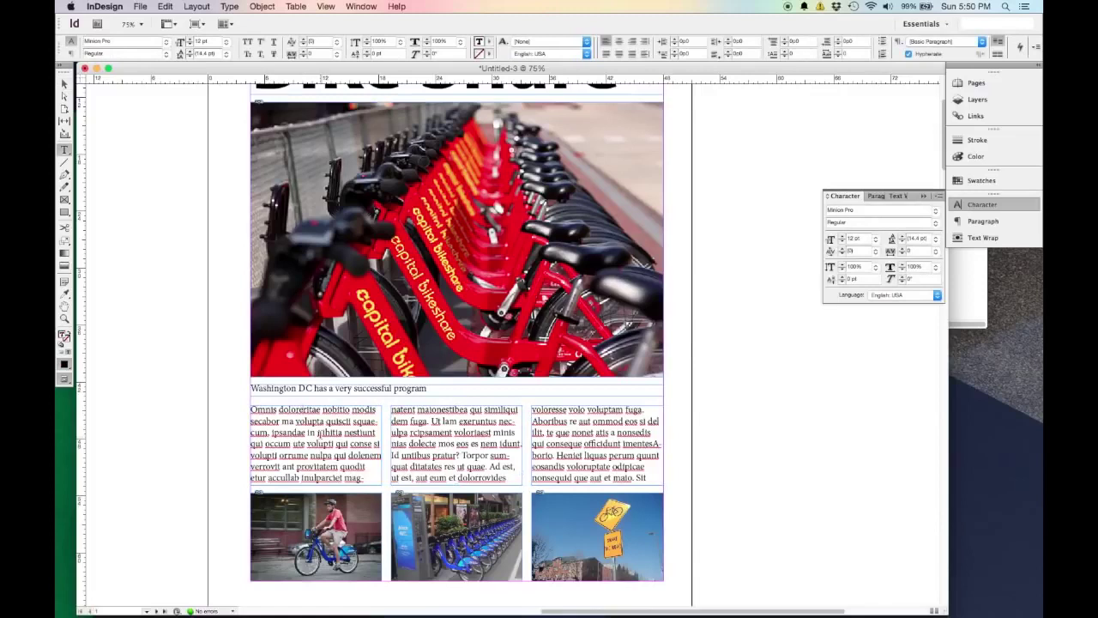
pyautogui.click(173, 6)
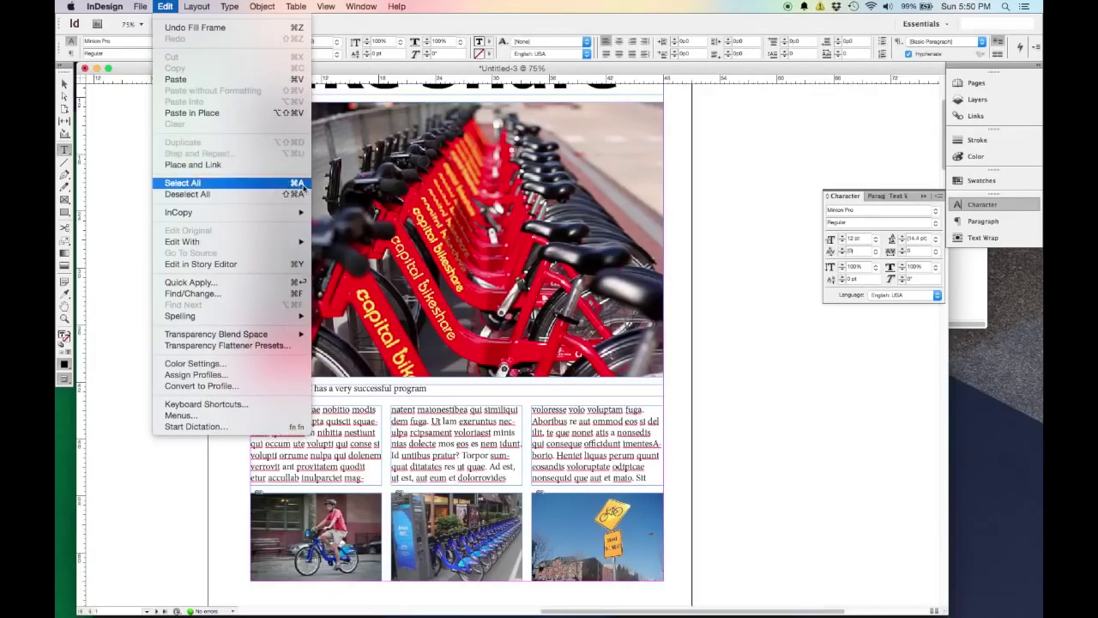
pyautogui.click(183, 183)
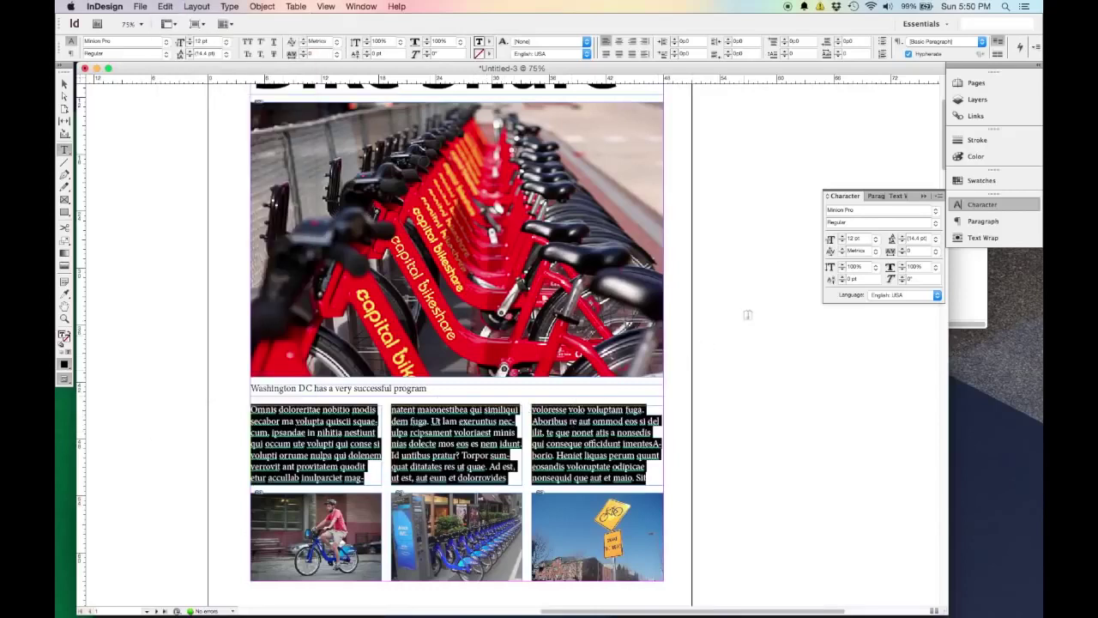
pyautogui.click(876, 245)
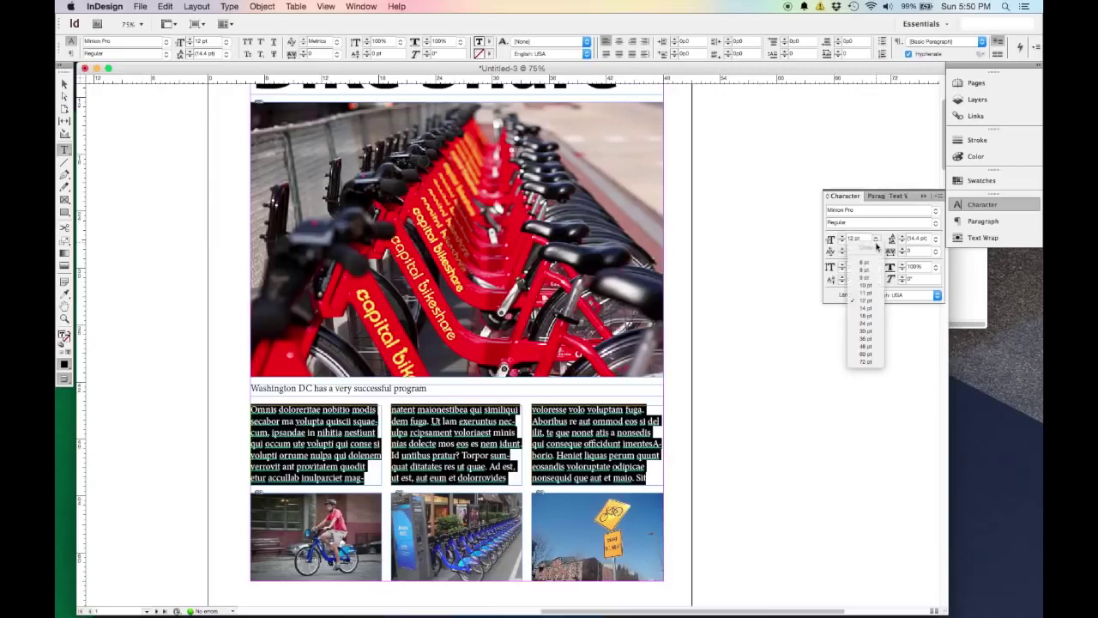
pyautogui.click(867, 285)
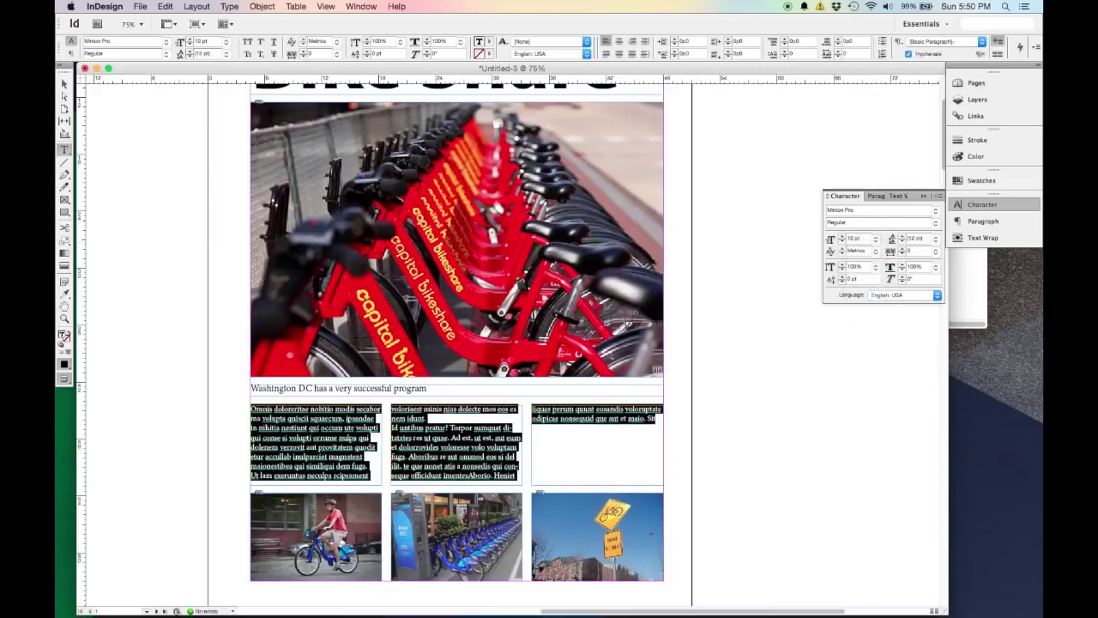
pyautogui.click(64, 83)
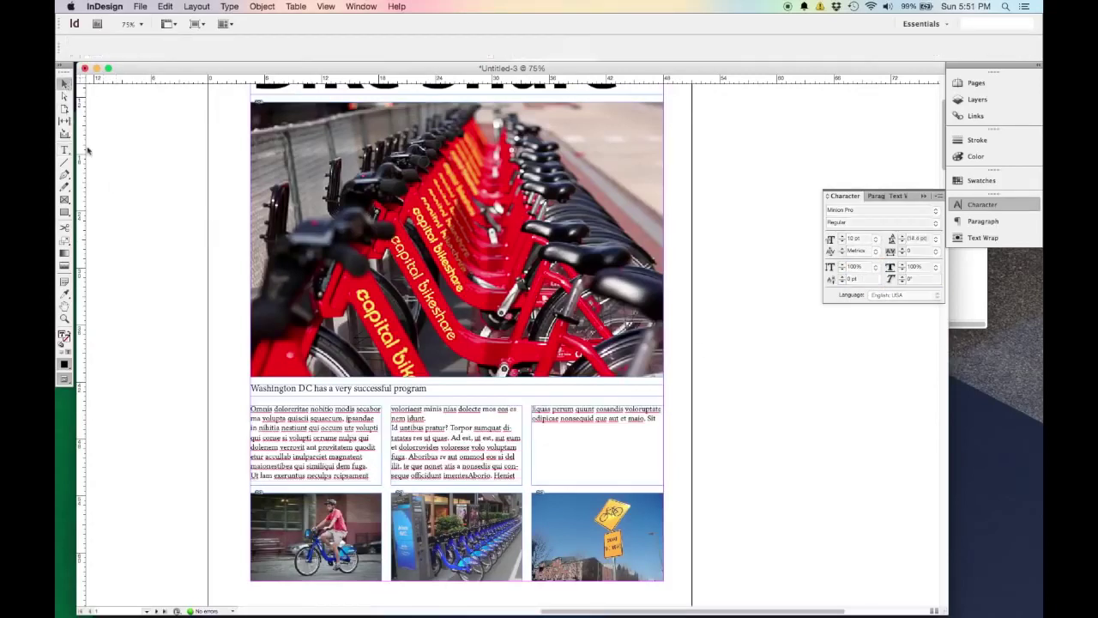
# Fill the empty remainder of the third column with more placeholder text at 10 pt
pyautogui.scroll(1, 775, 437)
pyautogui.scroll(-1, 775, 436)
pyautogui.doubleClick(560, 441)
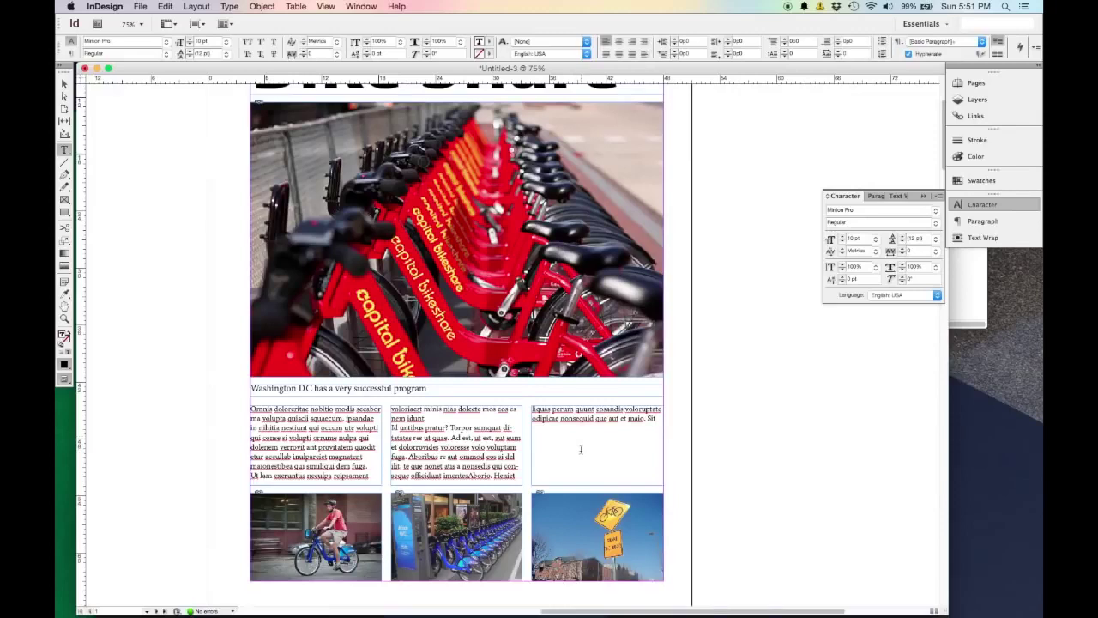
pyautogui.press('super+a')
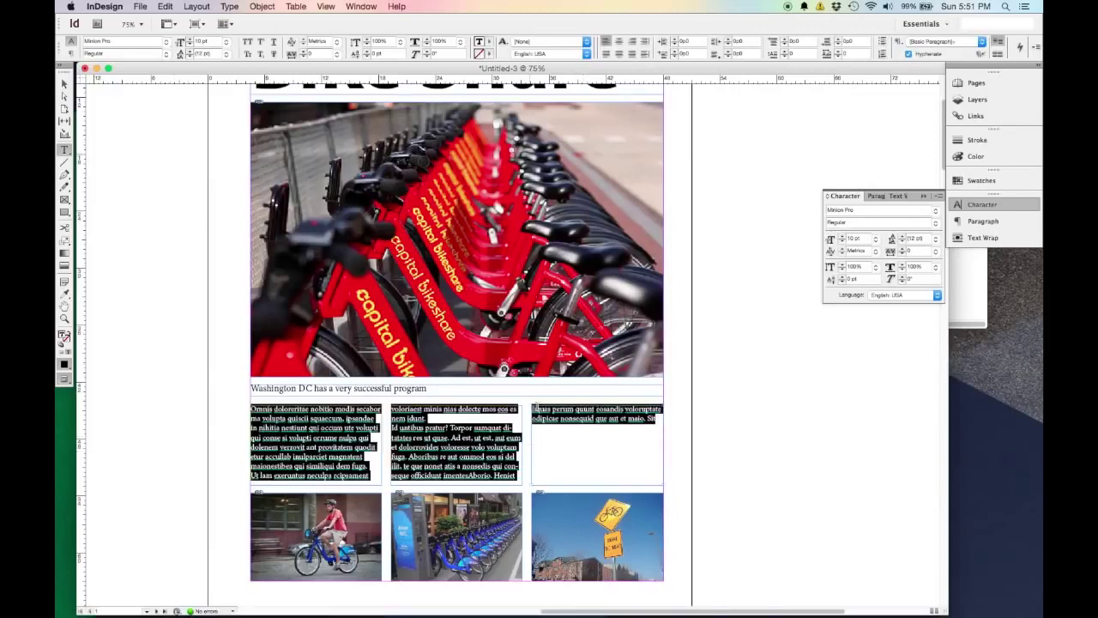
pyautogui.click(269, 6)
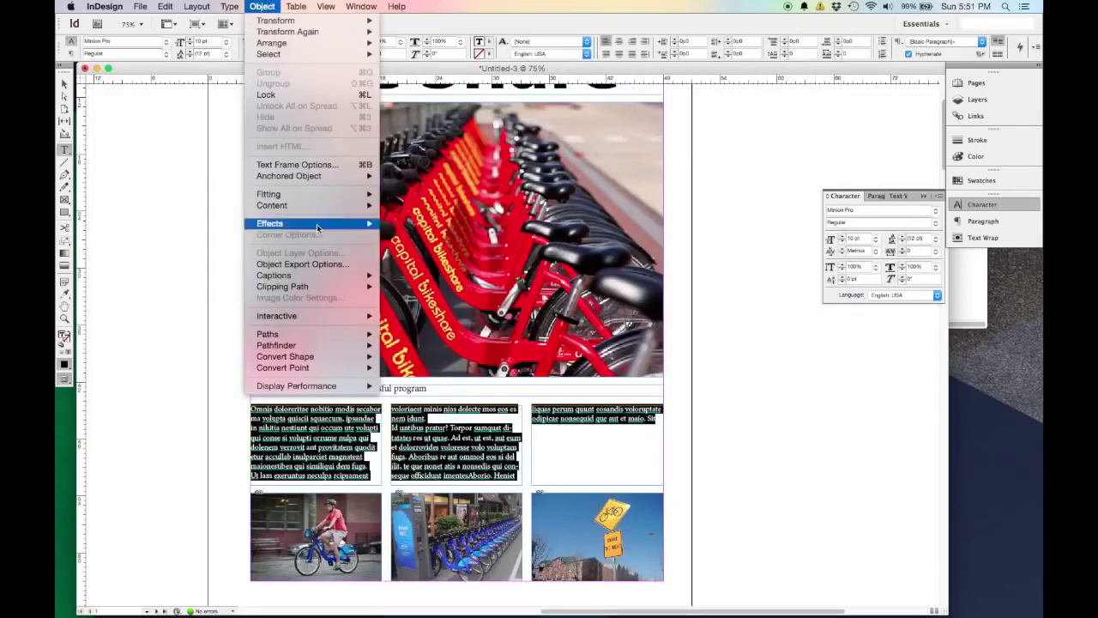
pyautogui.moveTo(230, 7)
pyautogui.click(309, 342)
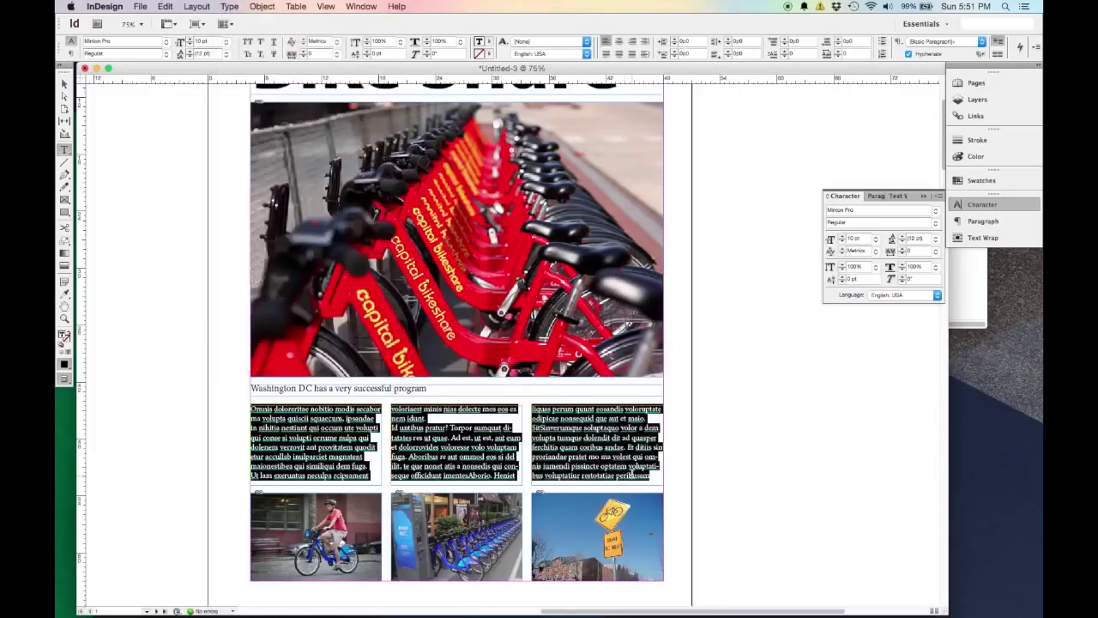
# Give the opening paragraph in the first column a one-character drop cap that is three lines deep
pyautogui.click(326, 425)
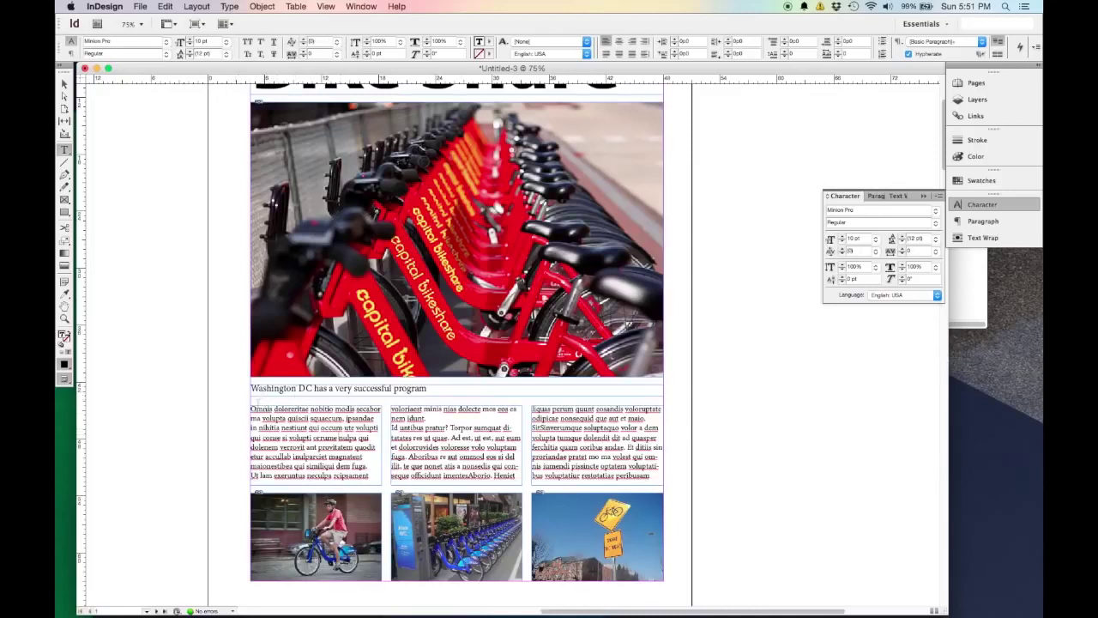
pyautogui.moveTo(251, 409)
pyautogui.mouseDown()
pyautogui.moveTo(381, 412)
pyautogui.moveTo(258, 427)
pyautogui.mouseUp()
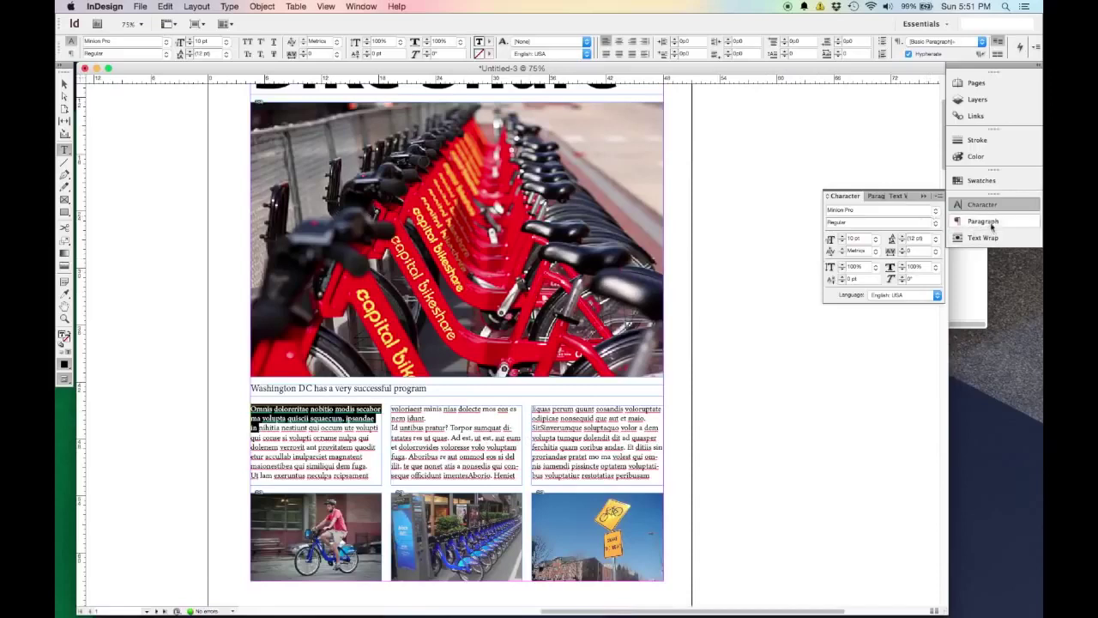
pyautogui.click(361, 5)
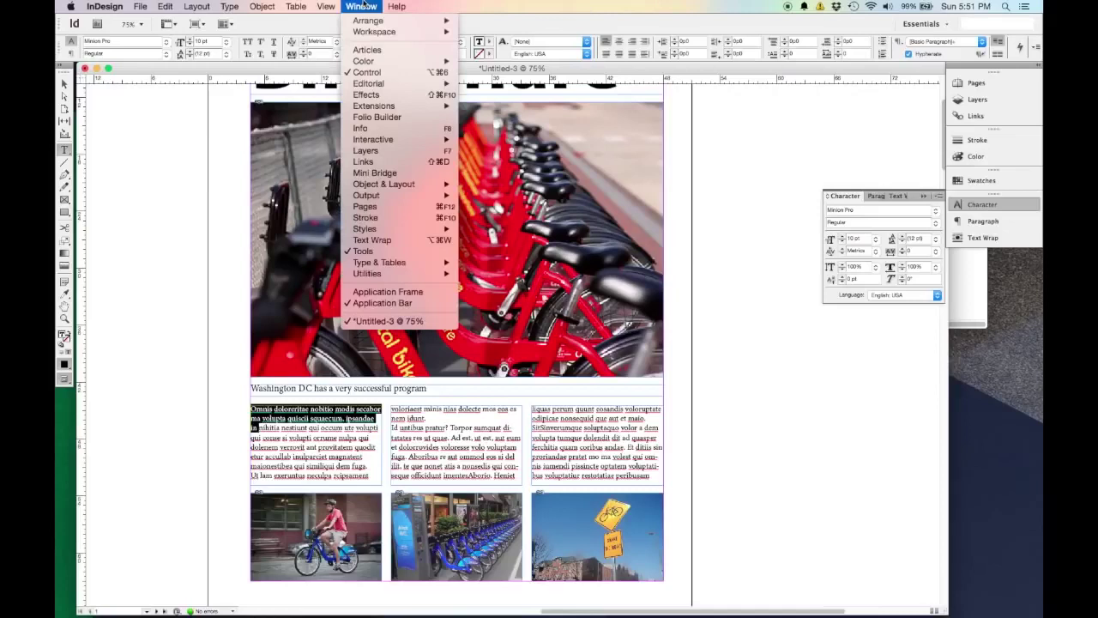
pyautogui.moveTo(453, 267)
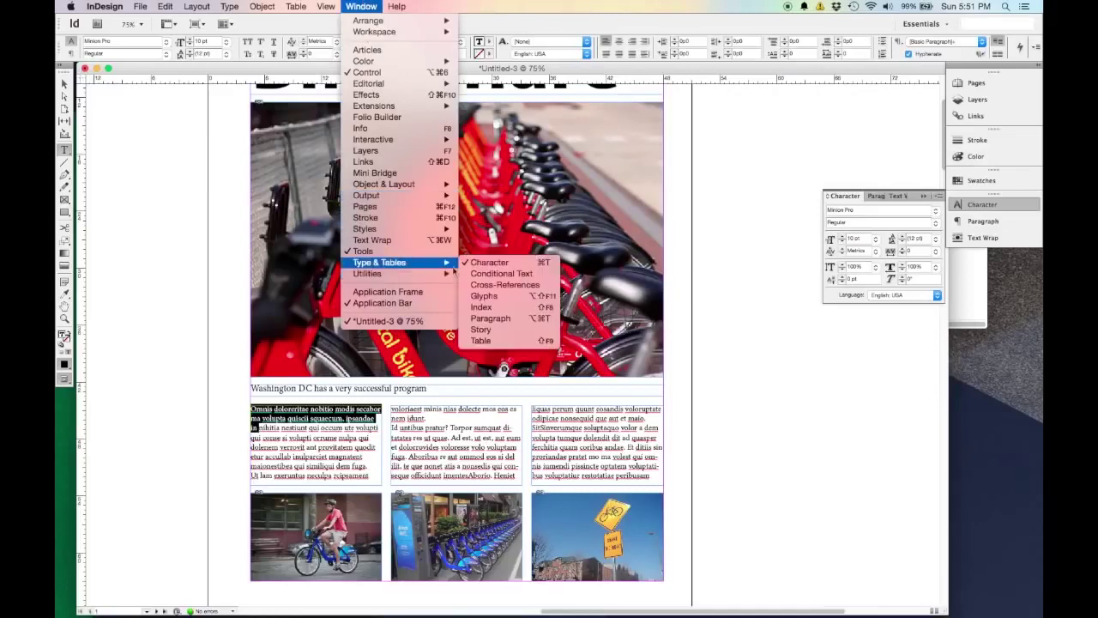
pyautogui.click(520, 319)
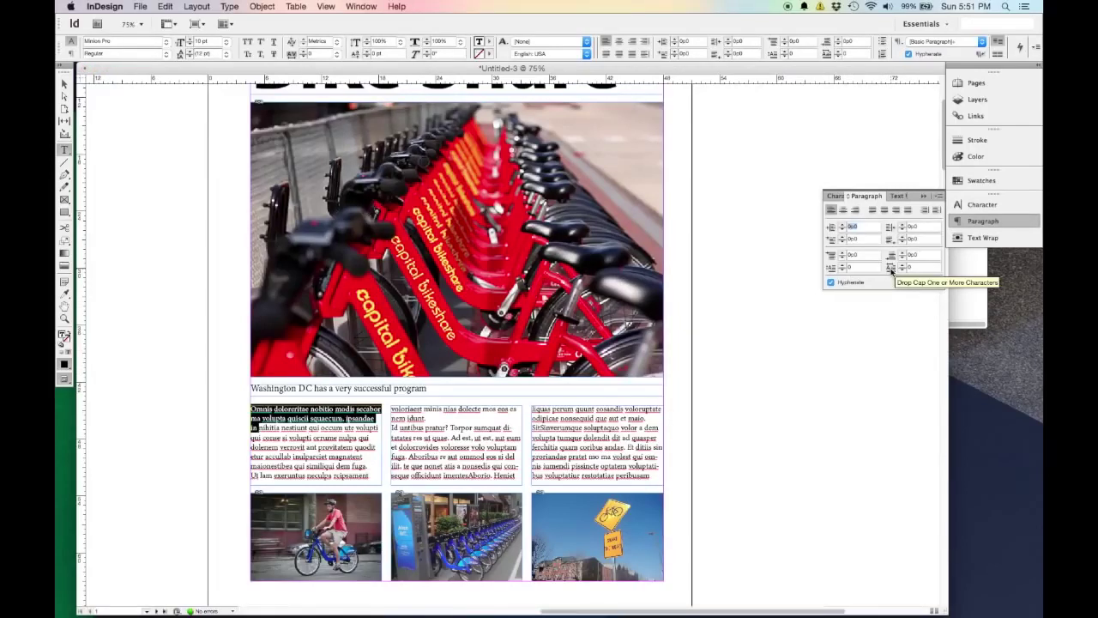
pyautogui.click(902, 266)
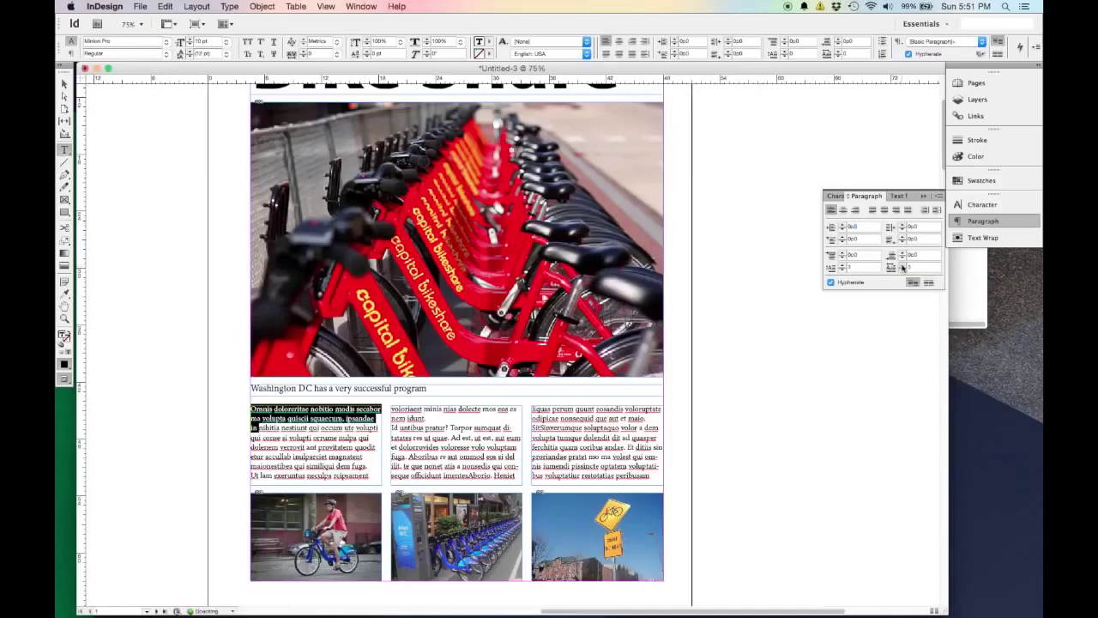
pyautogui.click(843, 265)
pyautogui.click(842, 265)
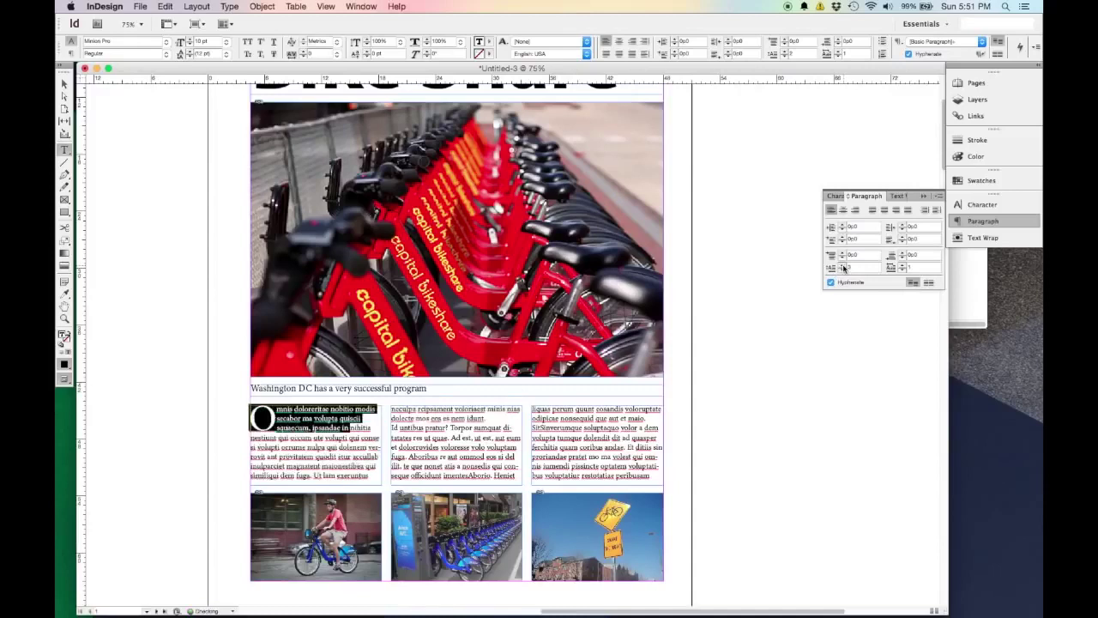
pyautogui.click(366, 453)
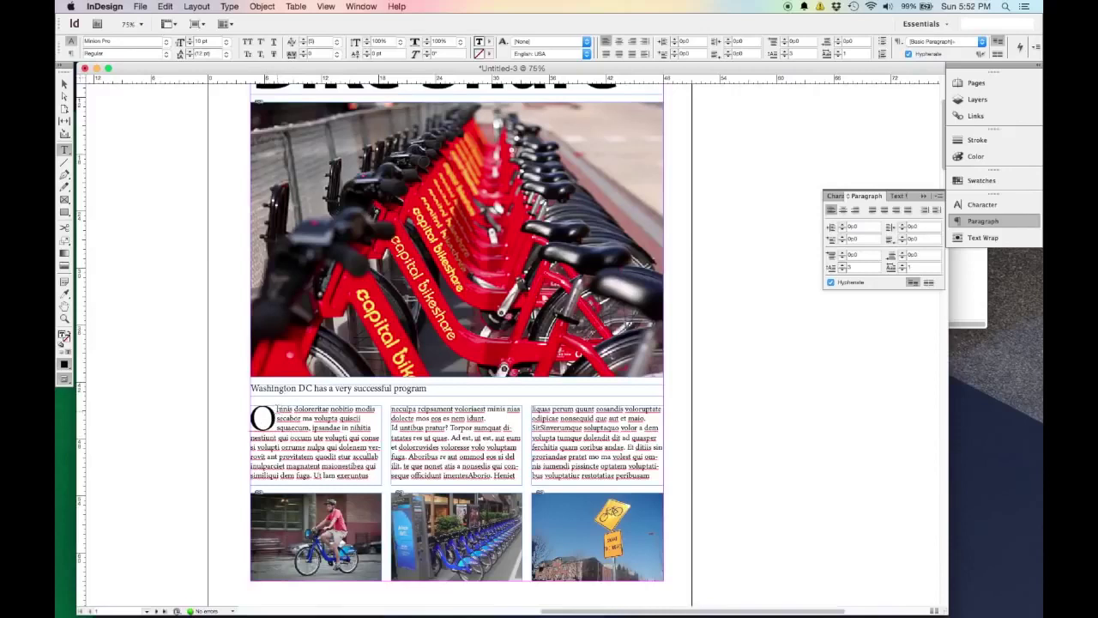
# Zoom out to the whole cover page and preview it without guides and frame edges before returning to the normal view
pyautogui.moveTo(276, 411); pyautogui.dragTo(254, 422)
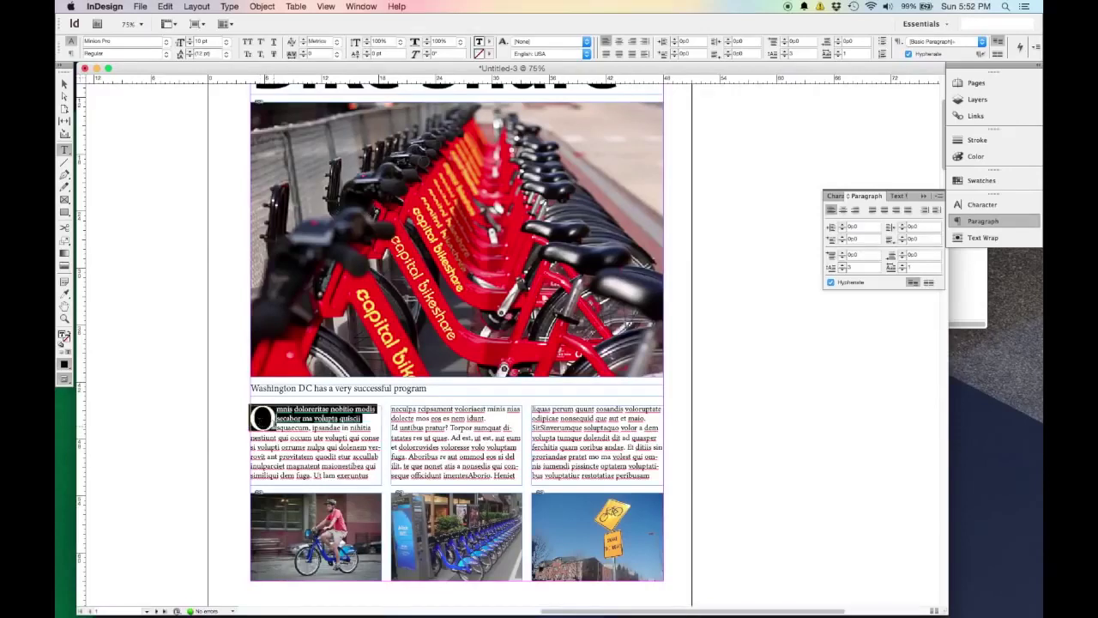
pyautogui.click(277, 417)
pyautogui.click(286, 407)
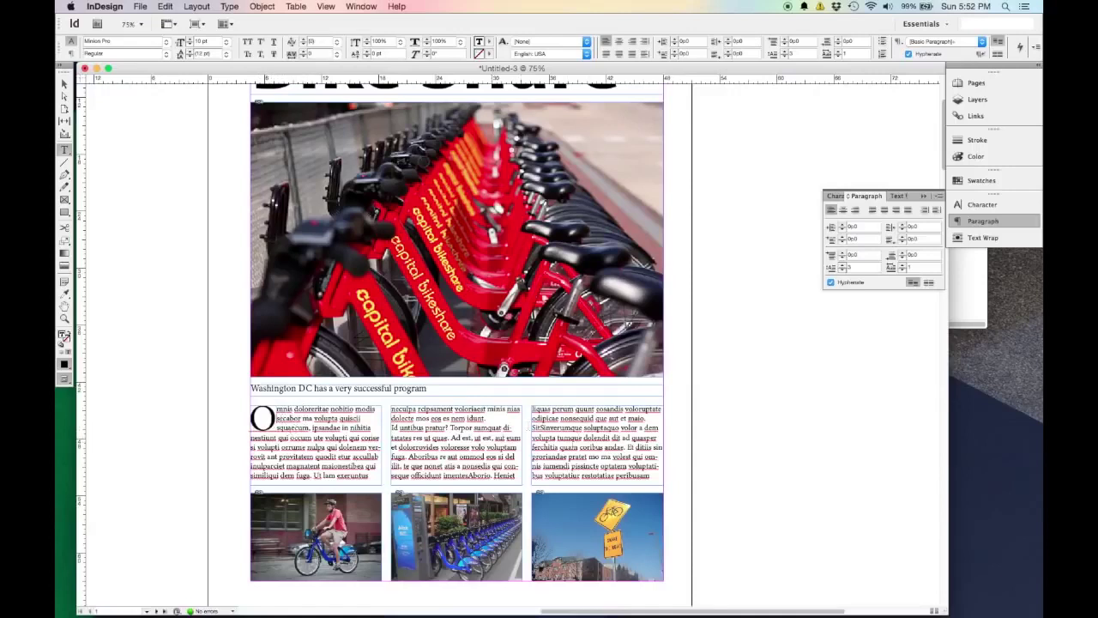
pyautogui.click(65, 83)
pyautogui.press('super+minus')
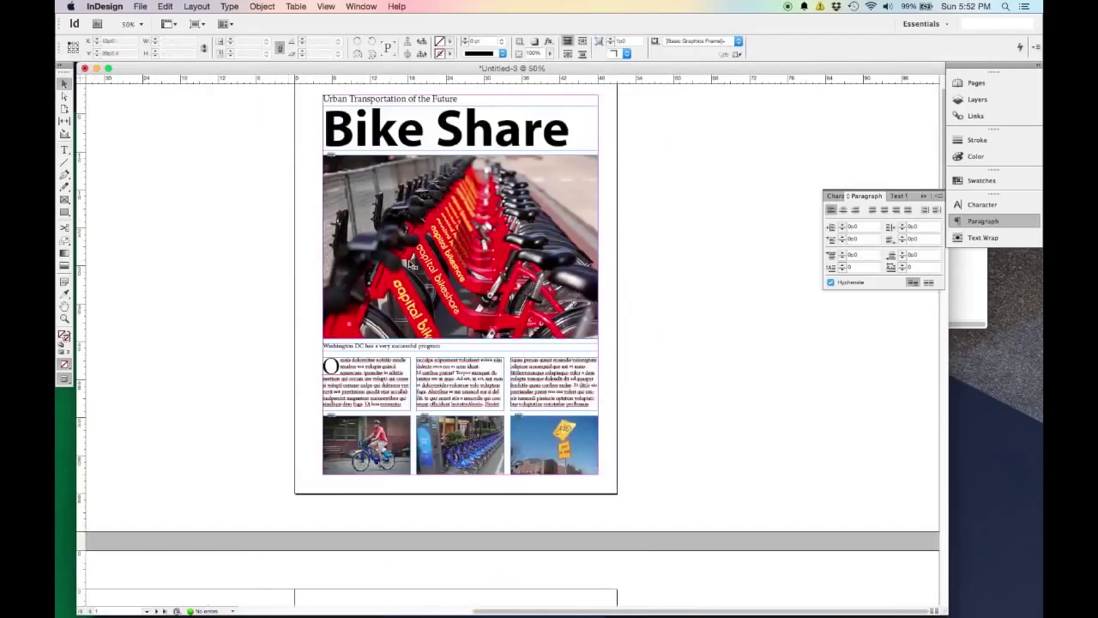
pyautogui.moveTo(686, 270); pyautogui.dragTo(684, 307)
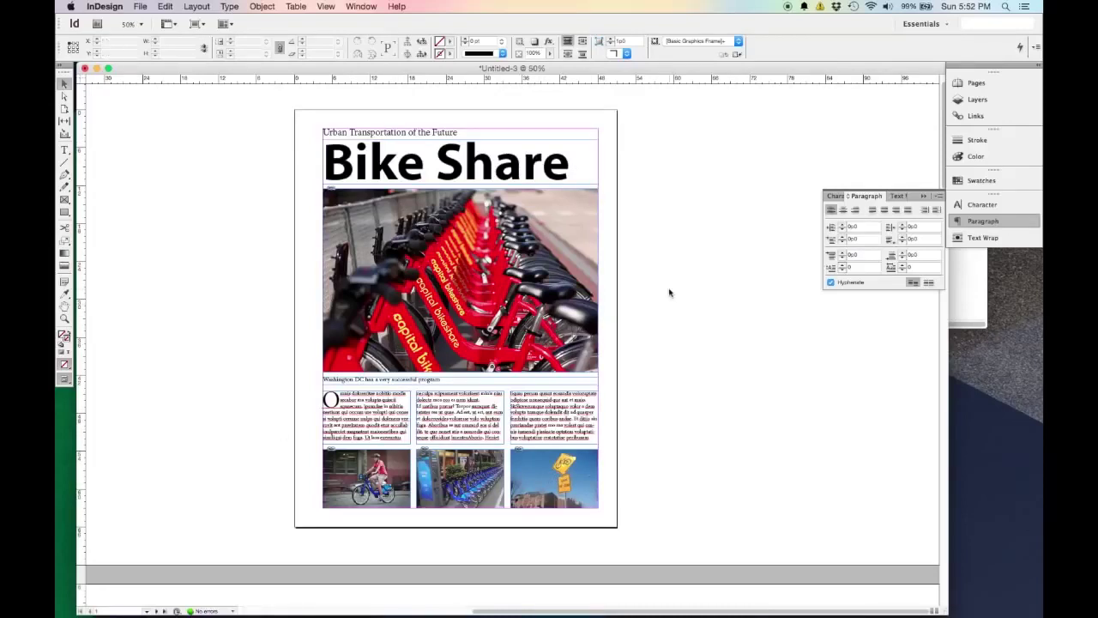
pyautogui.press('w')
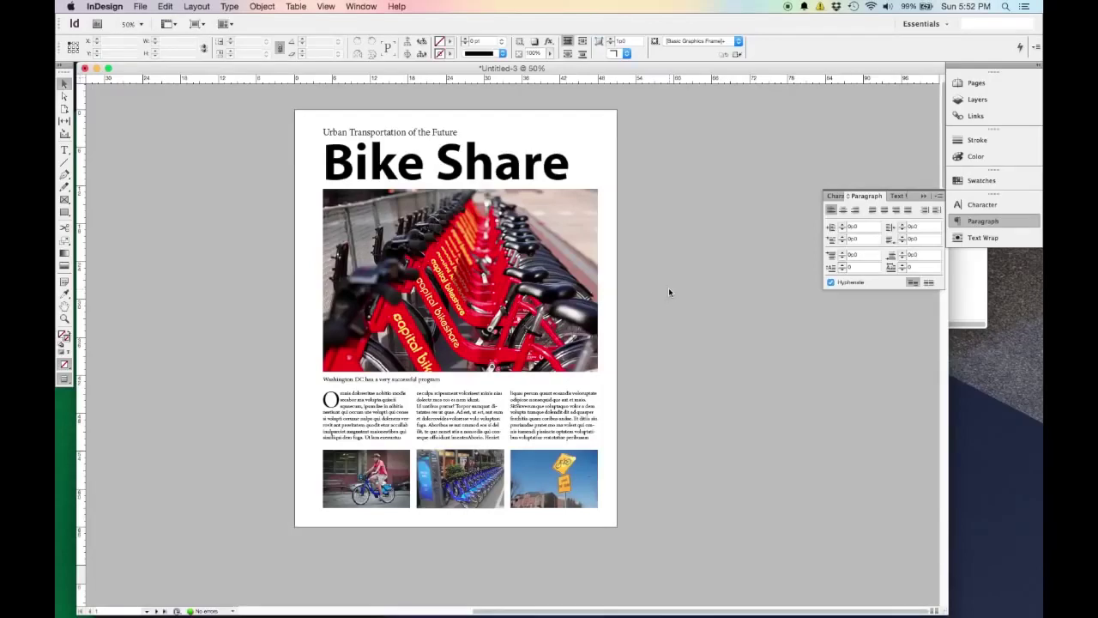
pyautogui.press('w')
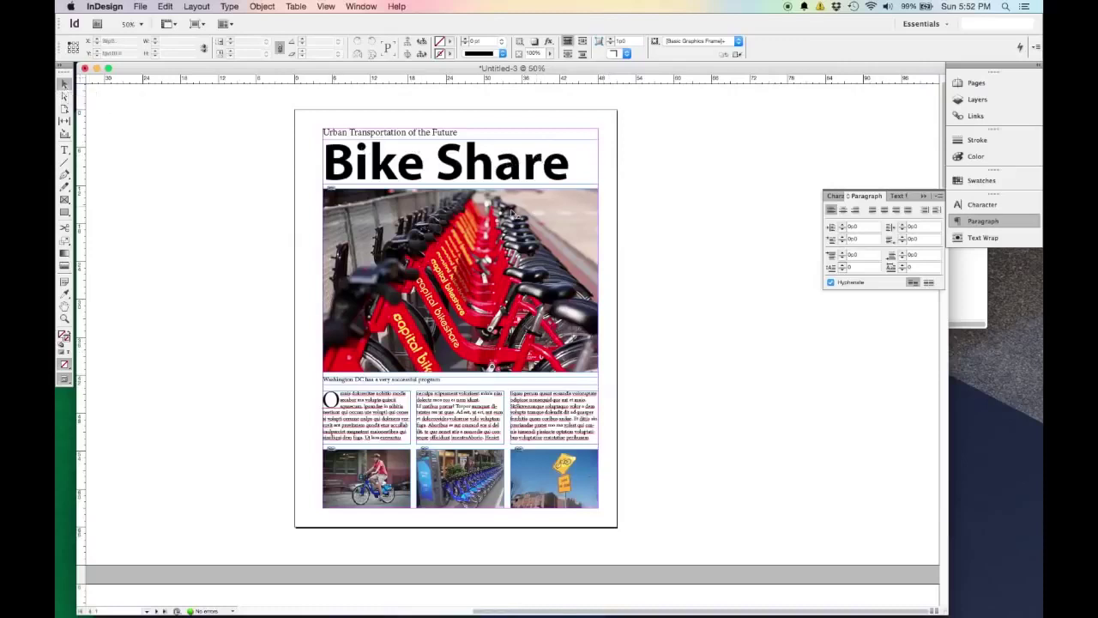
# Select the whole Bike Share title text and switch its color model to CMYK
pyautogui.doubleClick(488, 163)
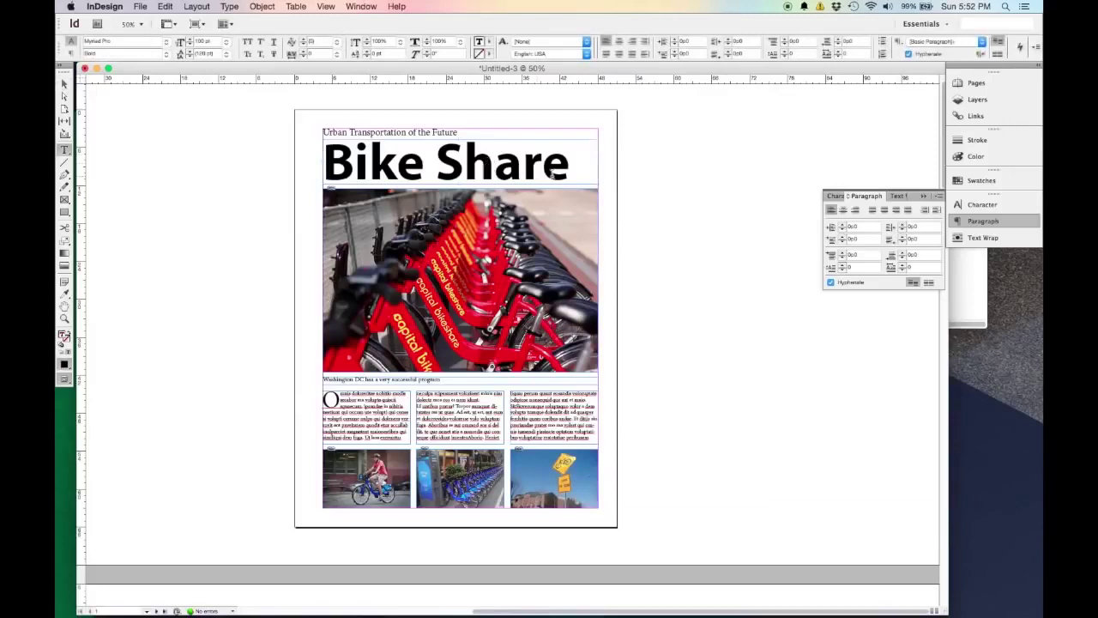
pyautogui.moveTo(573, 168); pyautogui.dragTo(334, 169)
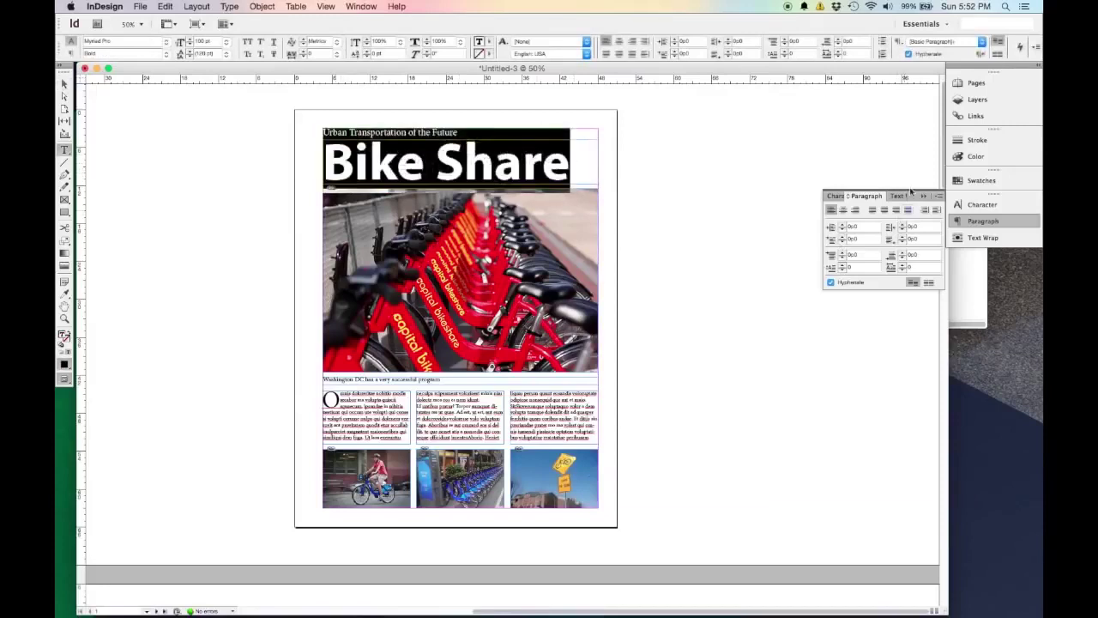
pyautogui.click(975, 158)
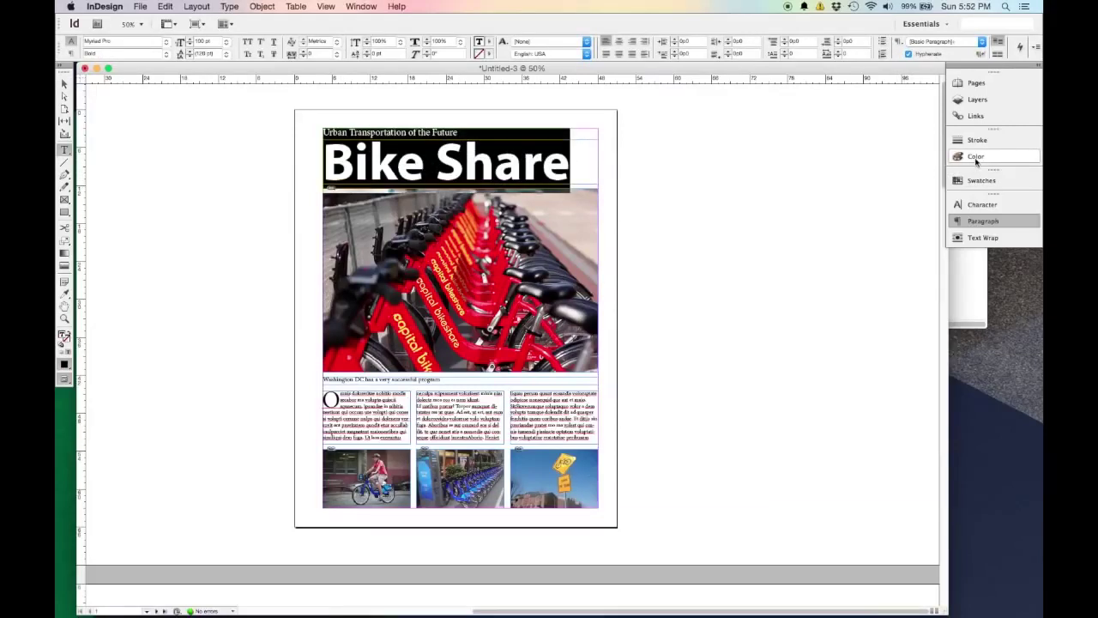
pyautogui.click(376, 6)
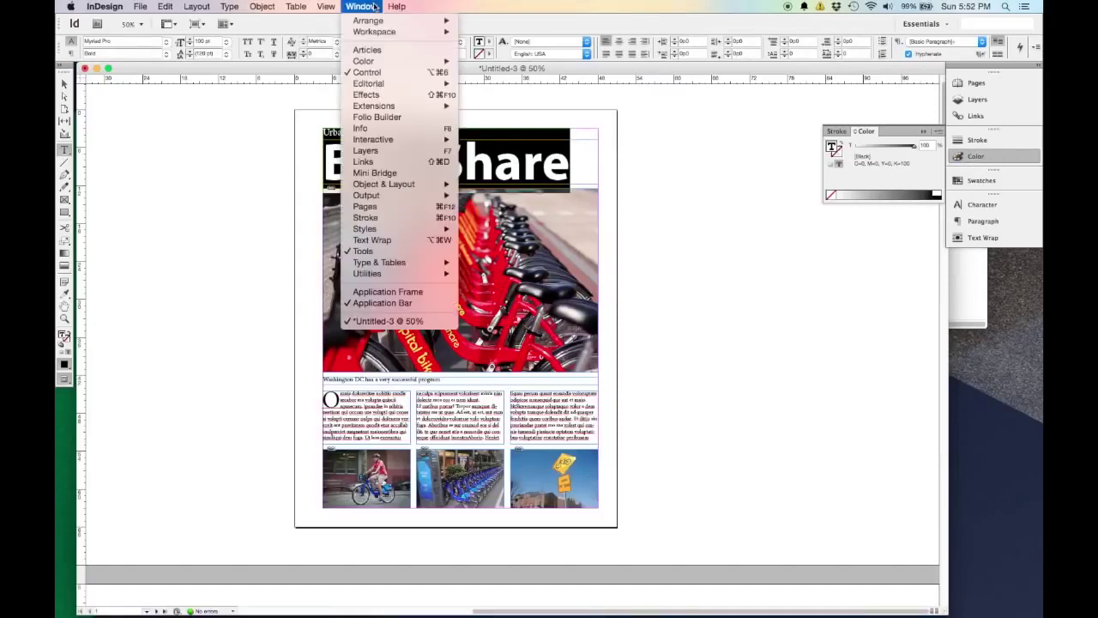
pyautogui.moveTo(383, 64)
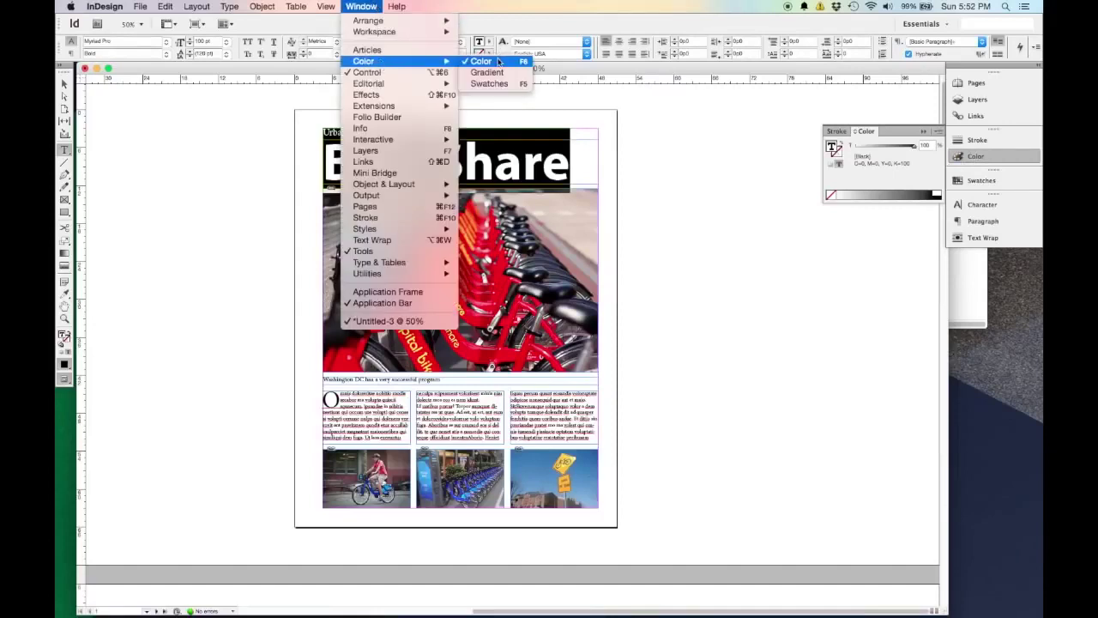
pyautogui.click(889, 174)
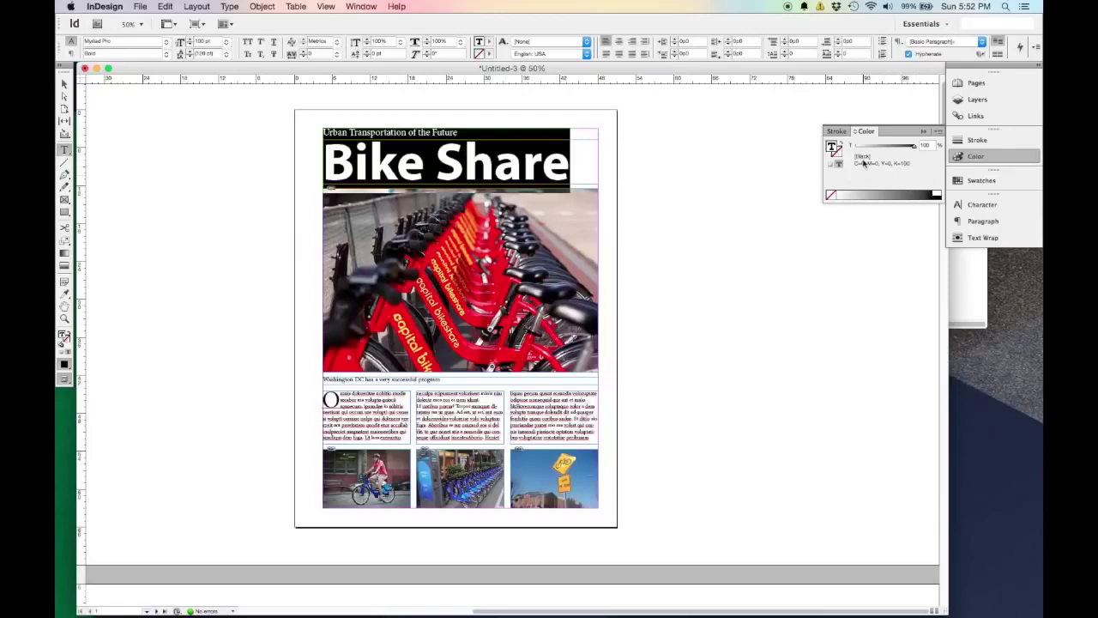
pyautogui.click(939, 133)
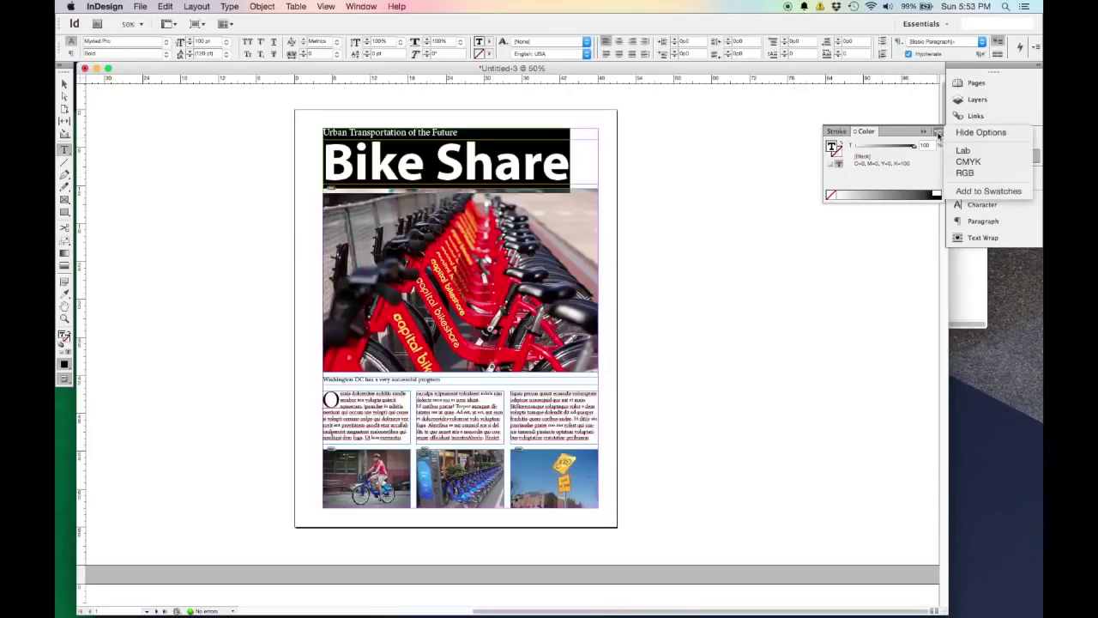
pyautogui.click(983, 162)
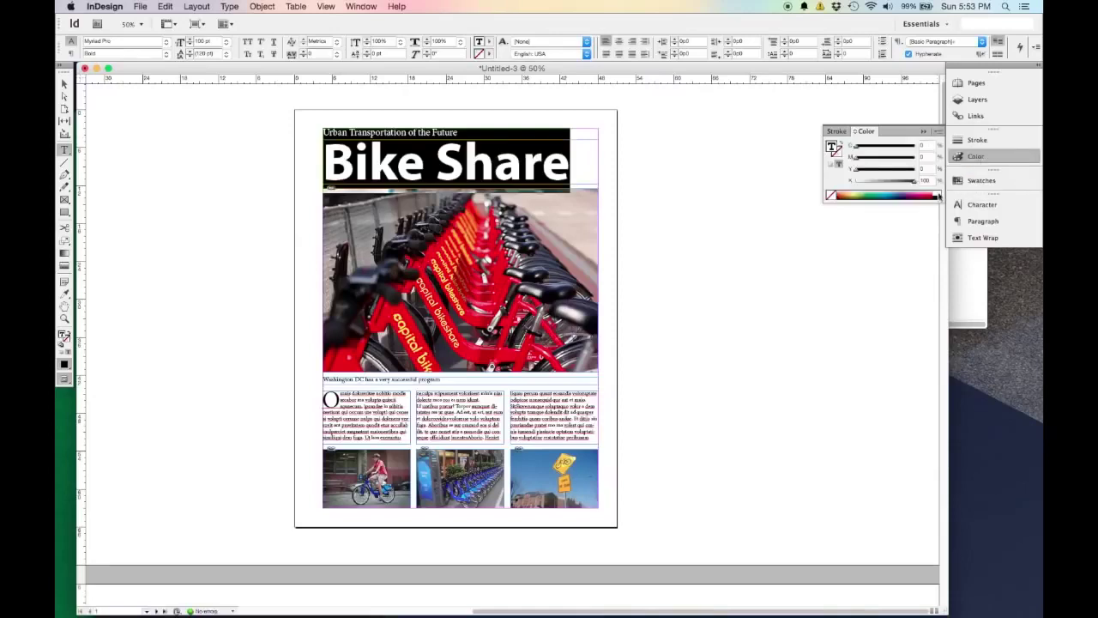
# Recolor the Bike Share title light cyan from the color spectrum and deselect it
pyautogui.click(890, 192)
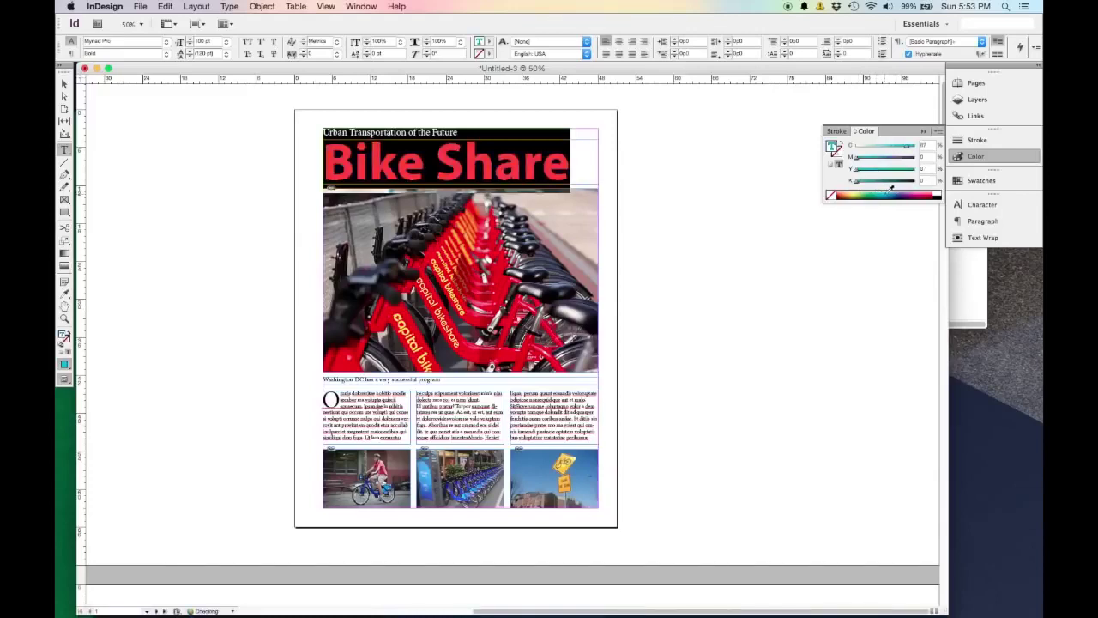
pyautogui.click(889, 191)
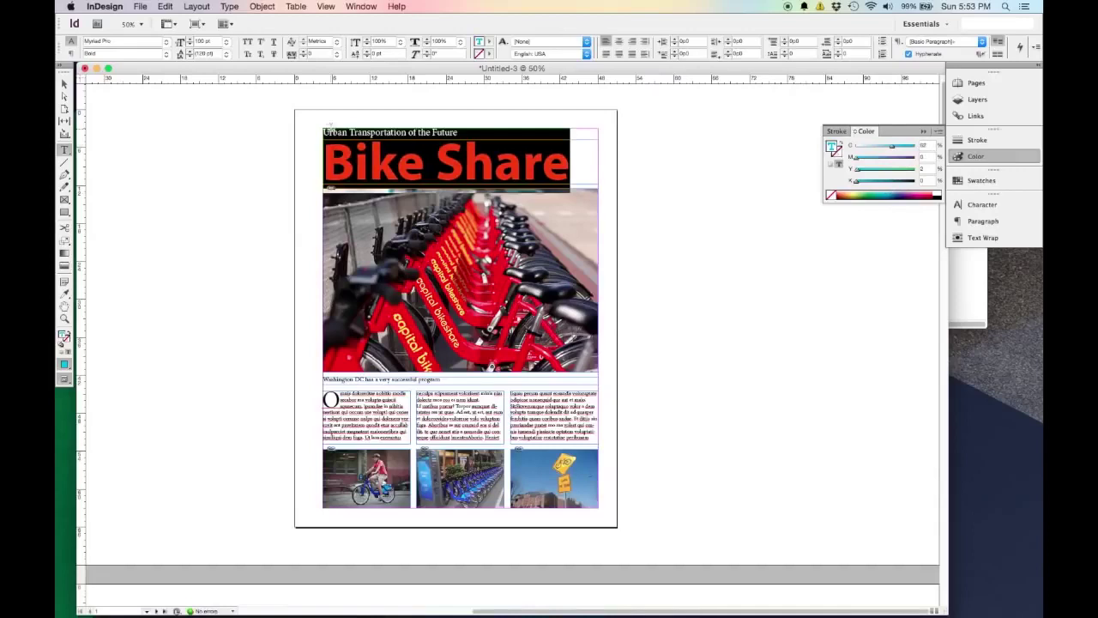
pyautogui.click(64, 83)
pyautogui.click(172, 182)
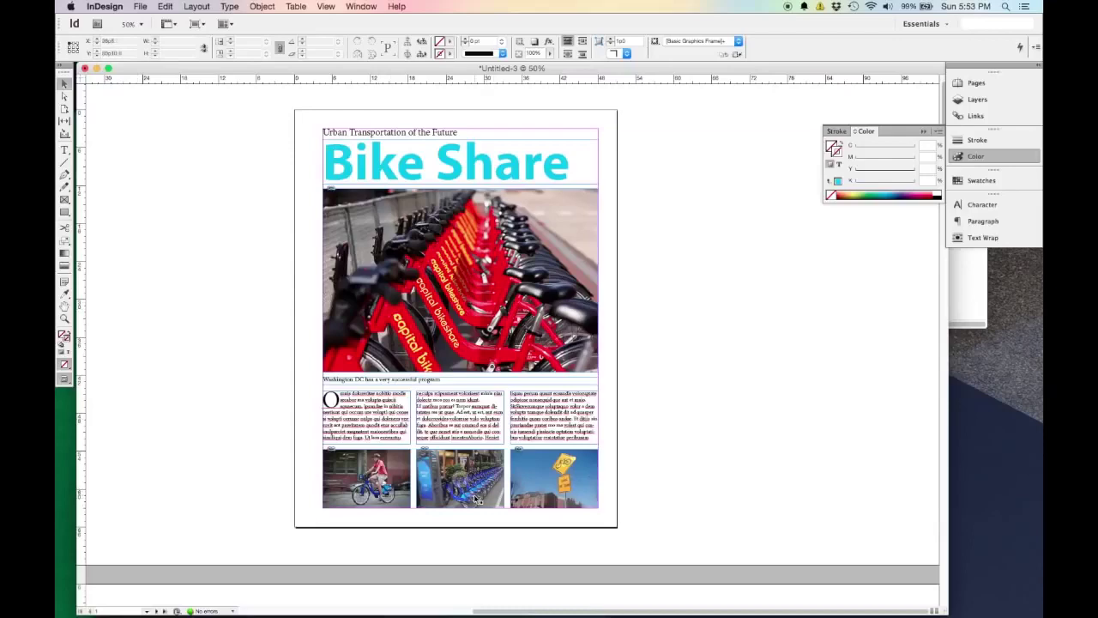
# Sample the bright blue of the bikes in the middle bottom photo with the Eyedropper and make it the fill color with no stroke
pyautogui.scroll(5, 479, 508)
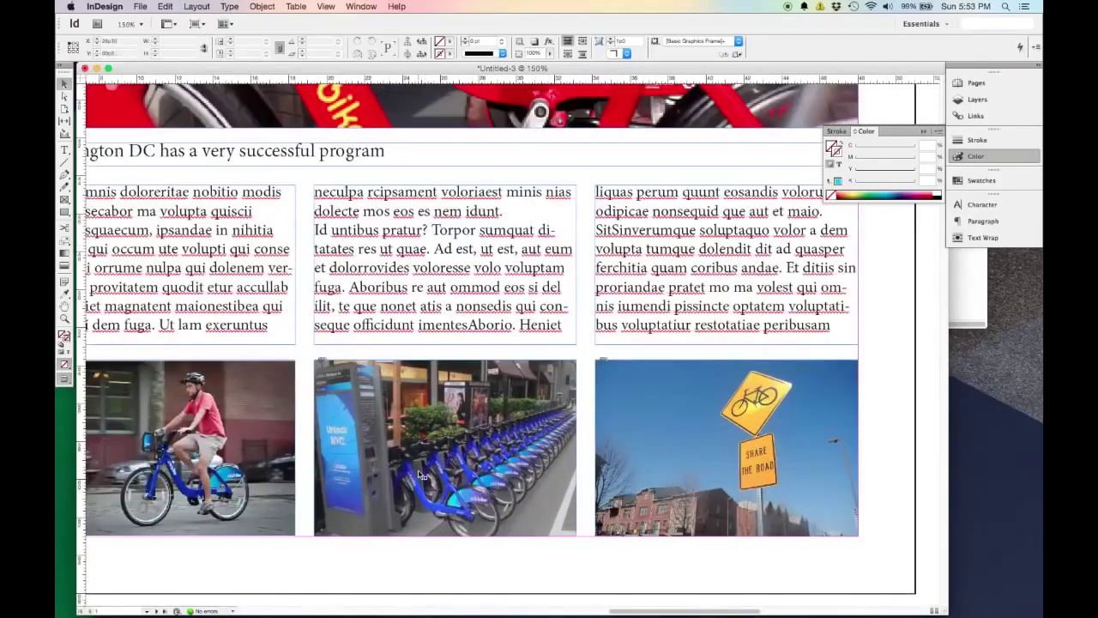
pyautogui.click(66, 294)
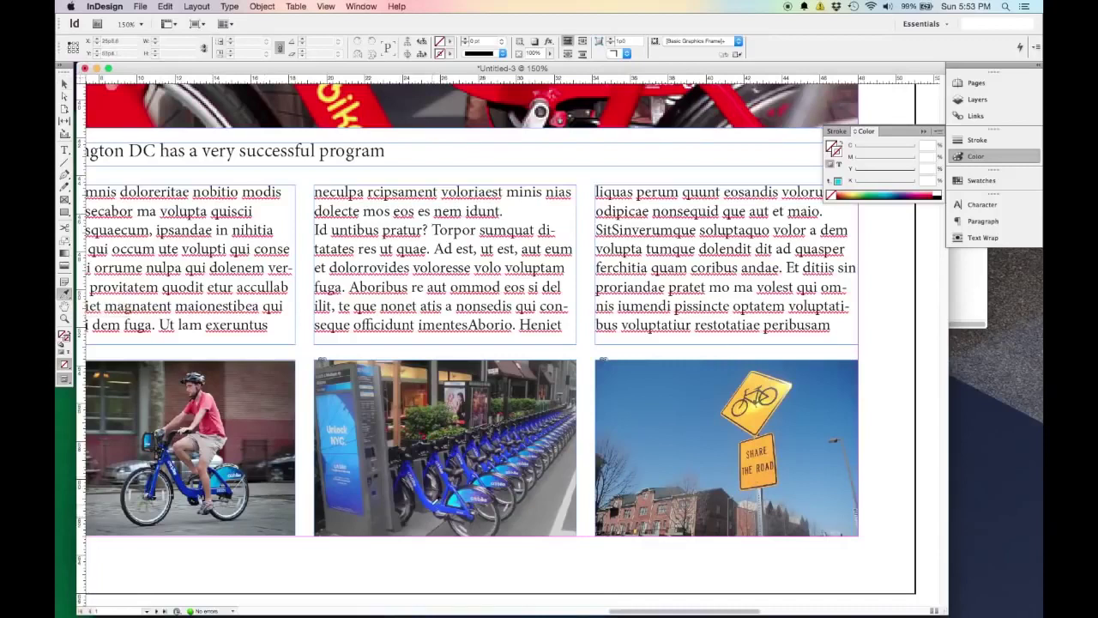
pyautogui.click(429, 499)
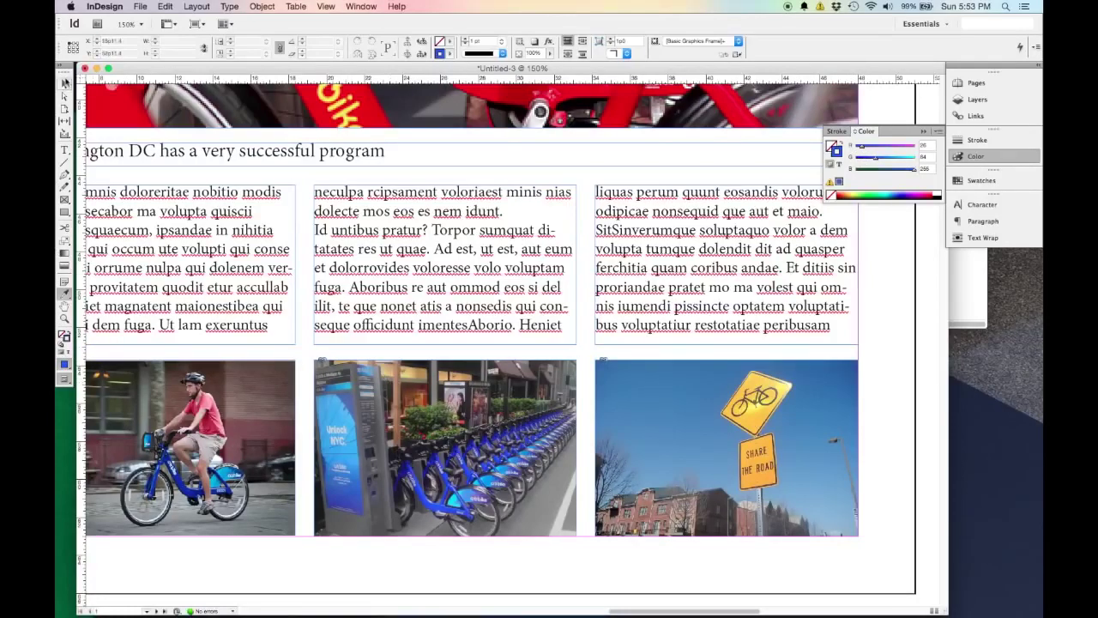
pyautogui.click(64, 83)
pyautogui.click(64, 83)
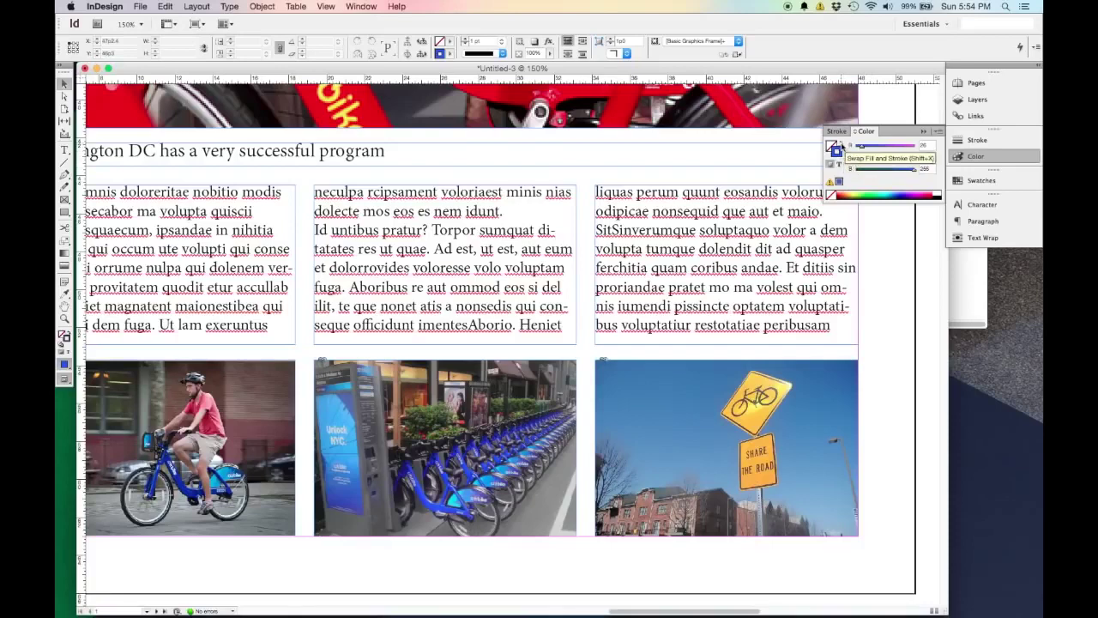
pyautogui.click(840, 145)
# Sample the bikes' blue from the middle bottom photo again so the Eyedropper is loaded with it
pyautogui.scroll(5, 616, 314)
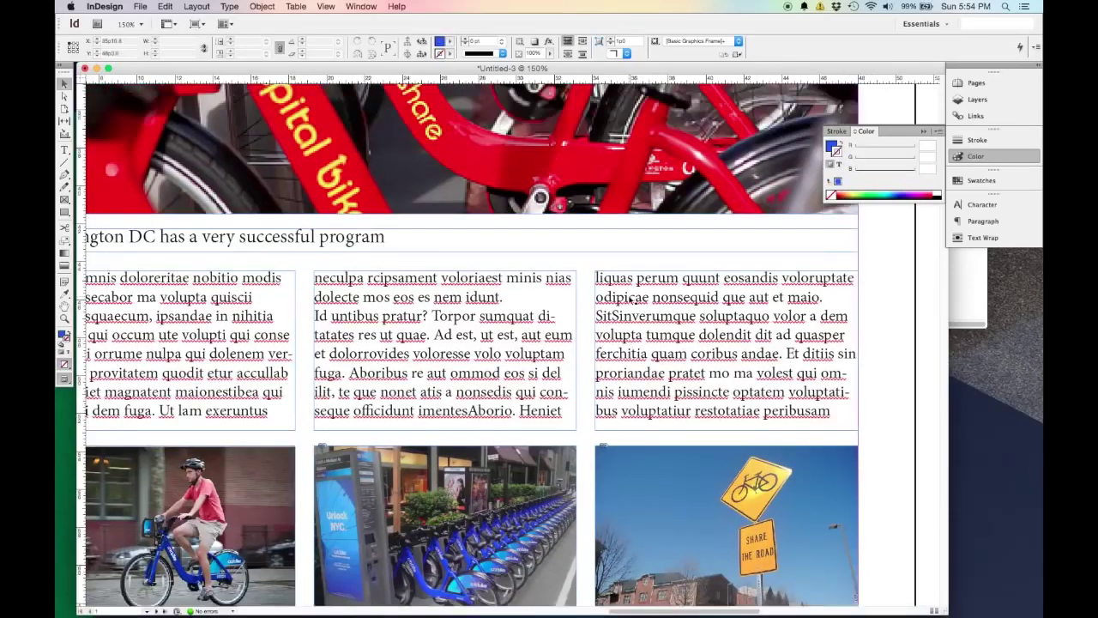
pyautogui.scroll(12, 616, 314)
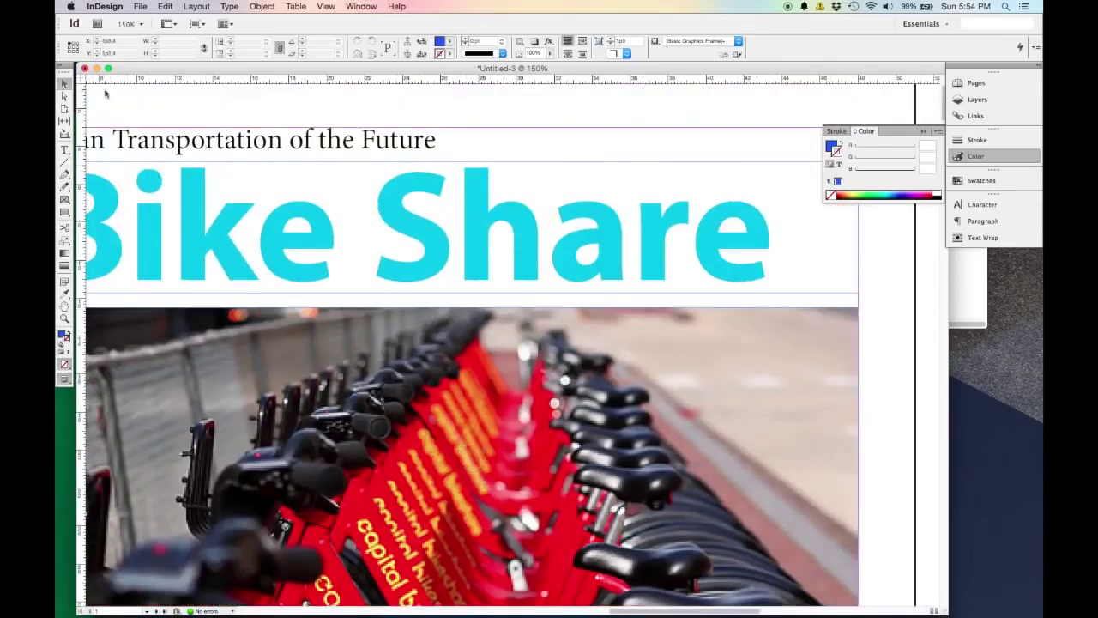
pyautogui.click(64, 294)
pyautogui.scroll(-15, 629, 211)
pyautogui.click(426, 370)
# Apply the sampled blue to the entire Bike Share title text with the Eyedropper
pyautogui.scroll(10, 426, 370)
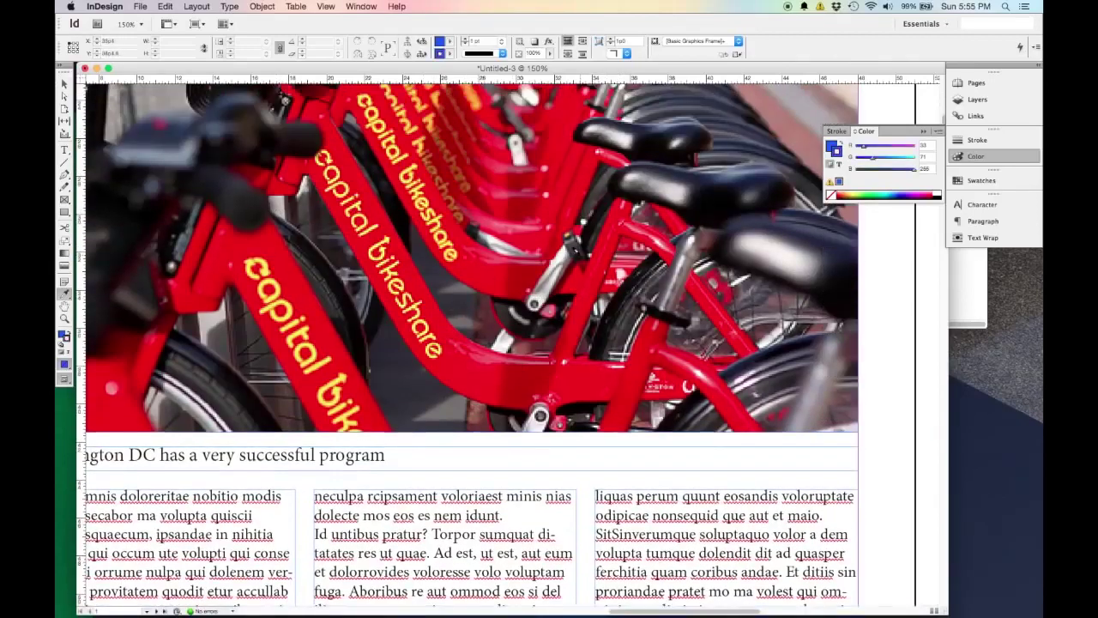
pyautogui.scroll(8, 575, 256)
pyautogui.scroll(1, 575, 255)
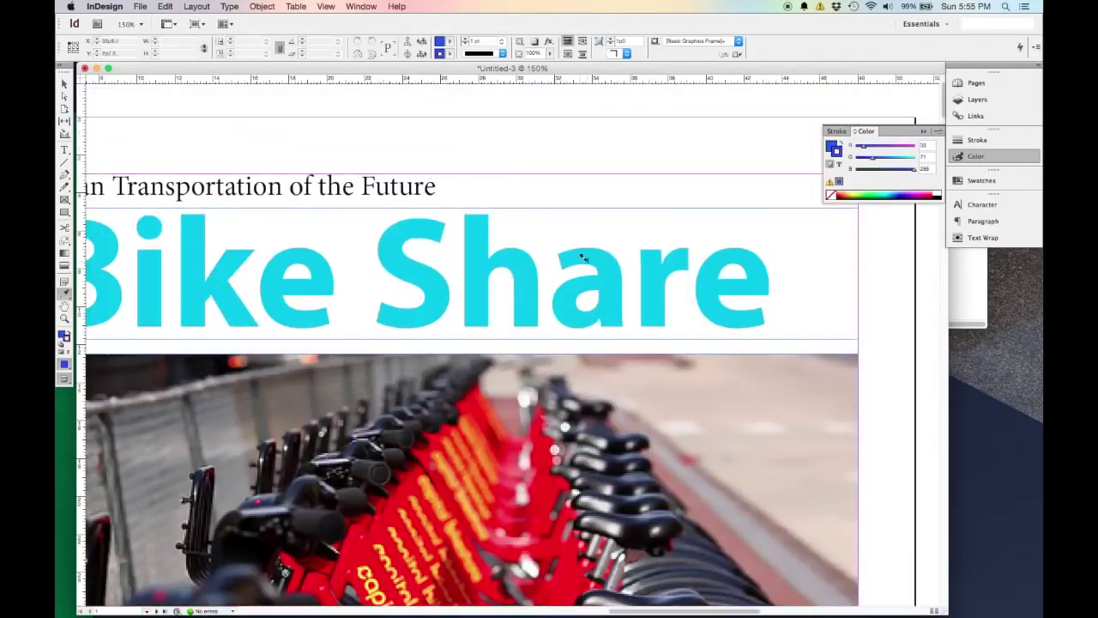
pyautogui.keyDown('alt'); pyautogui.scroll(-2, 605, 266); pyautogui.keyUp('alt')
pyautogui.keyDown('alt'); pyautogui.scroll(-1, 616, 265); pyautogui.keyUp('alt')
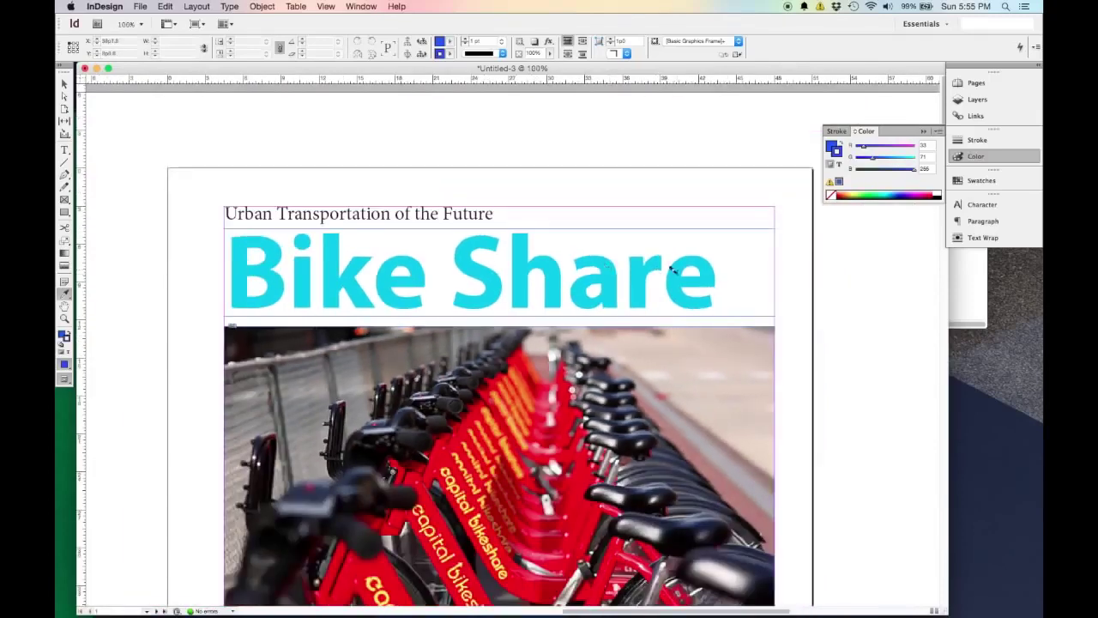
pyautogui.moveTo(717, 272); pyautogui.dragTo(168, 293)
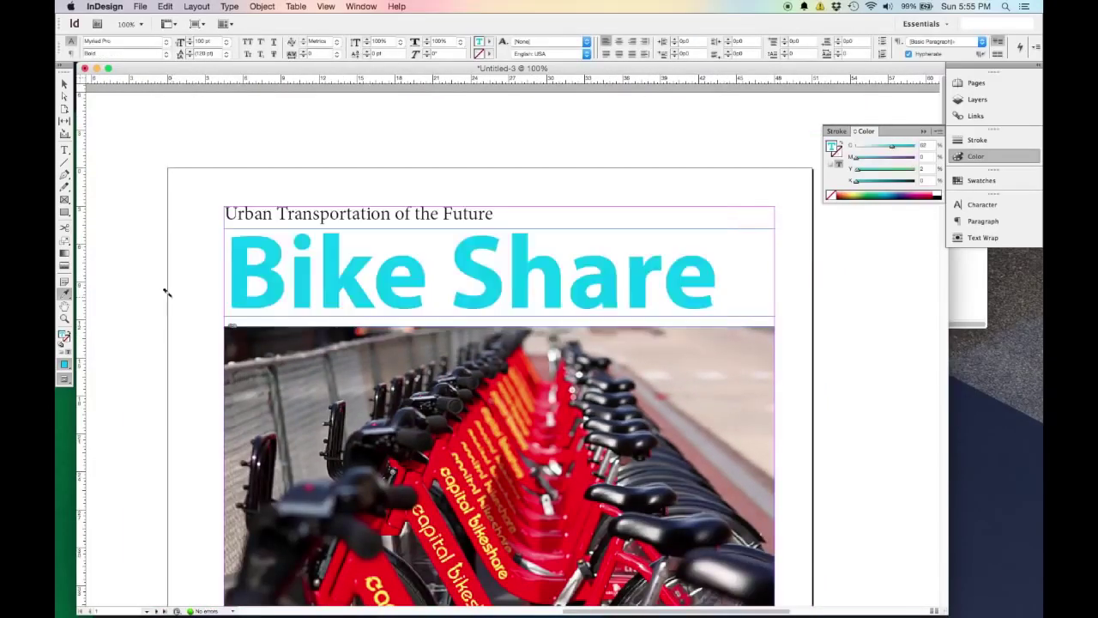
pyautogui.press('super+z')
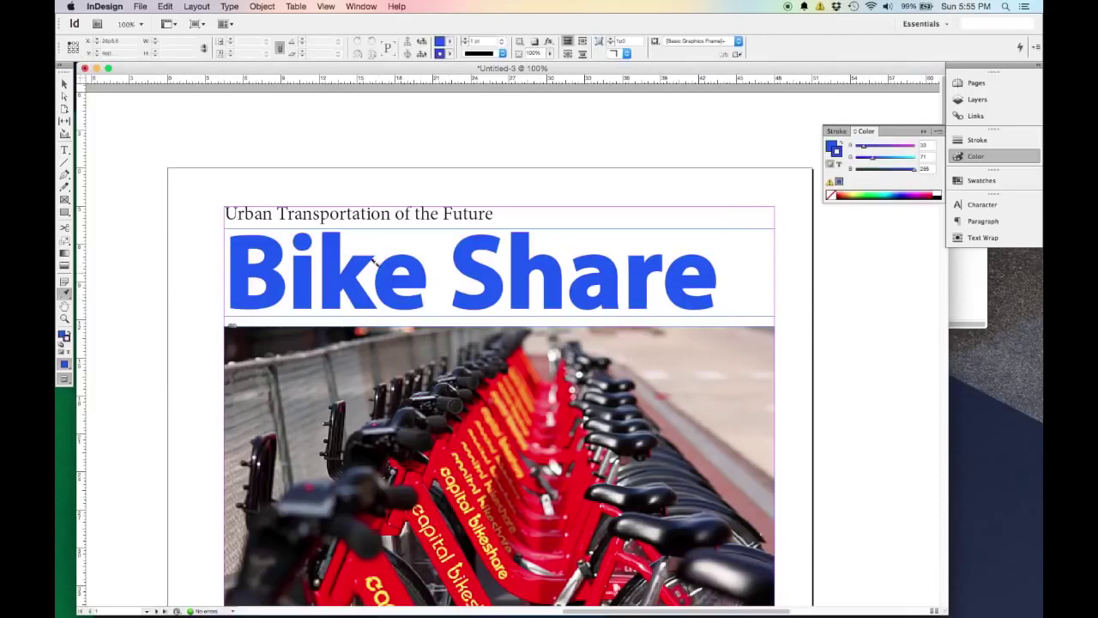
pyautogui.scroll(-10, 405, 273)
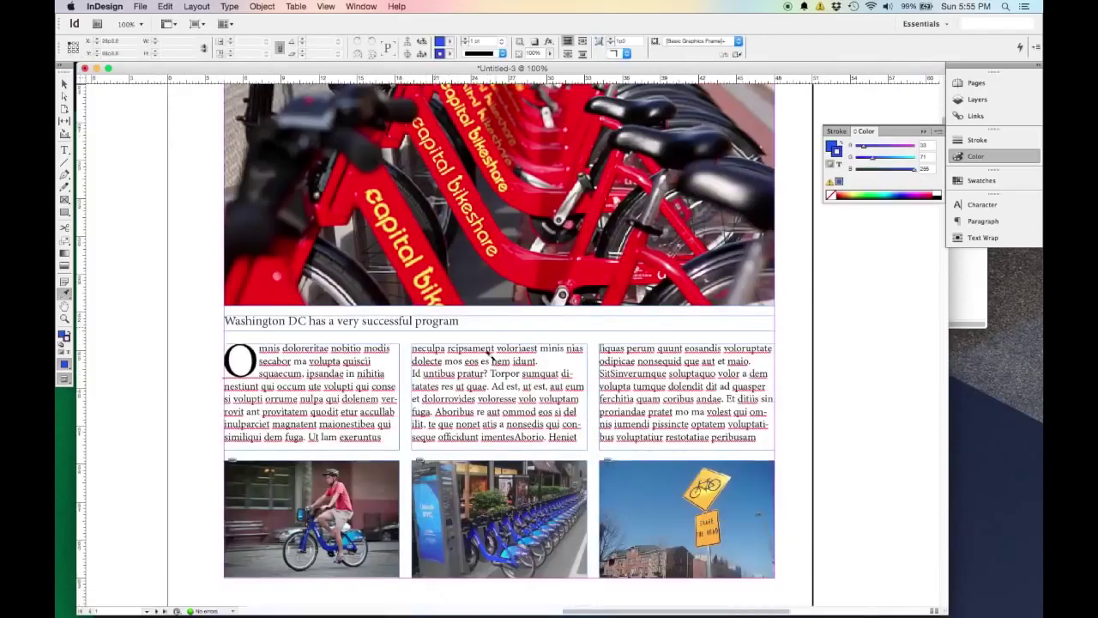
pyautogui.scroll(12, 631, 200)
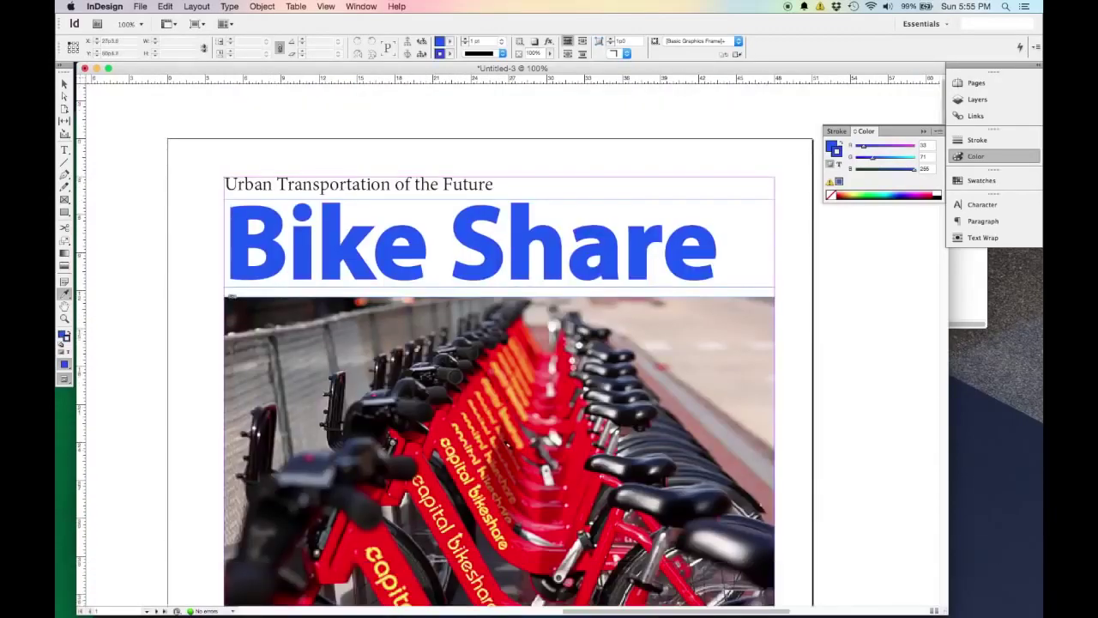
# Remove the stroke from the Bike Share title's letters, keeping the blue text fill, and deselect the frame
pyautogui.click(64, 83)
pyautogui.click(390, 236)
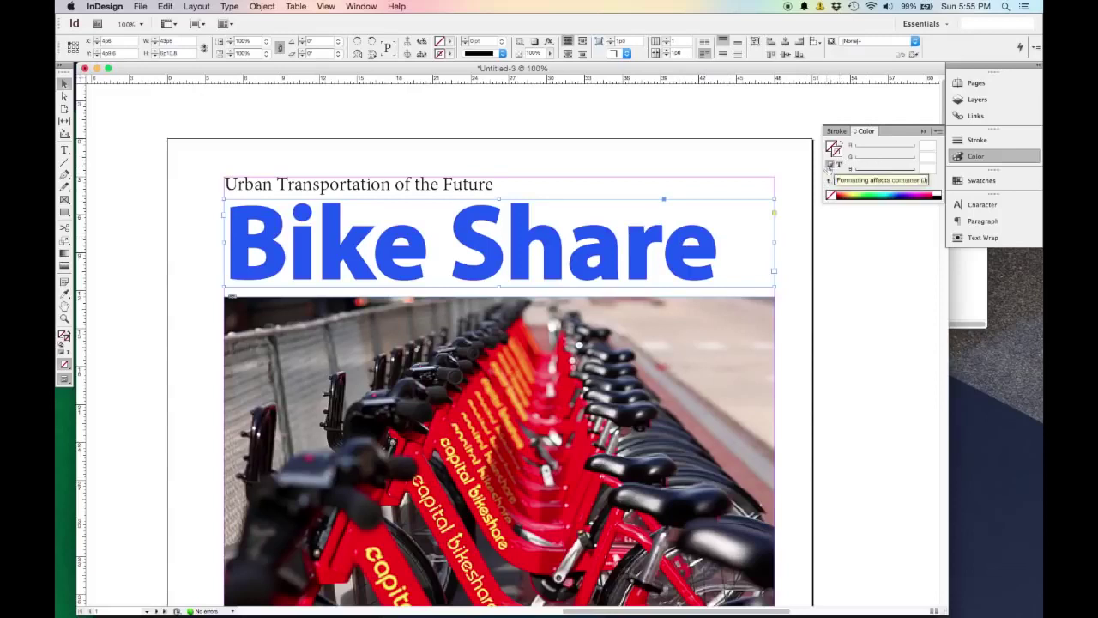
pyautogui.click(829, 167)
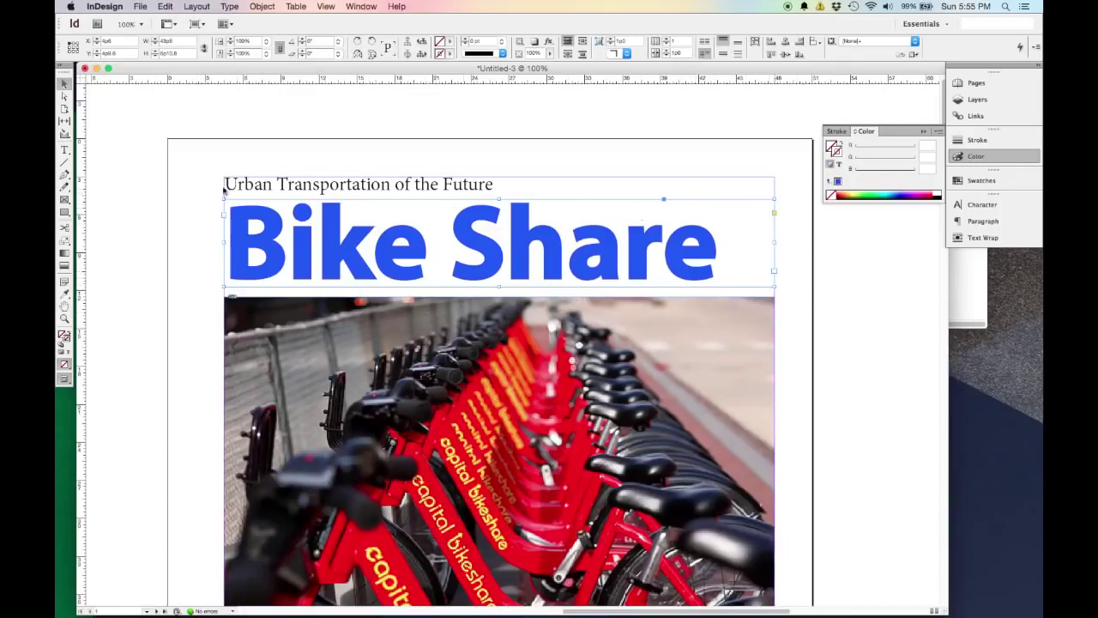
pyautogui.click(839, 166)
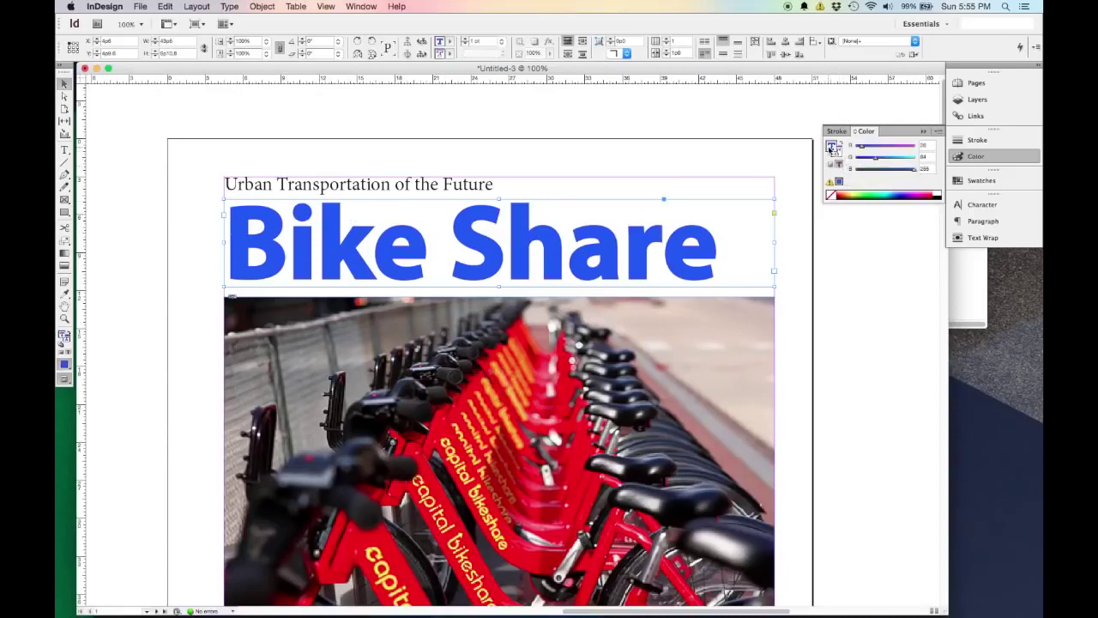
pyautogui.click(838, 158)
pyautogui.click(830, 196)
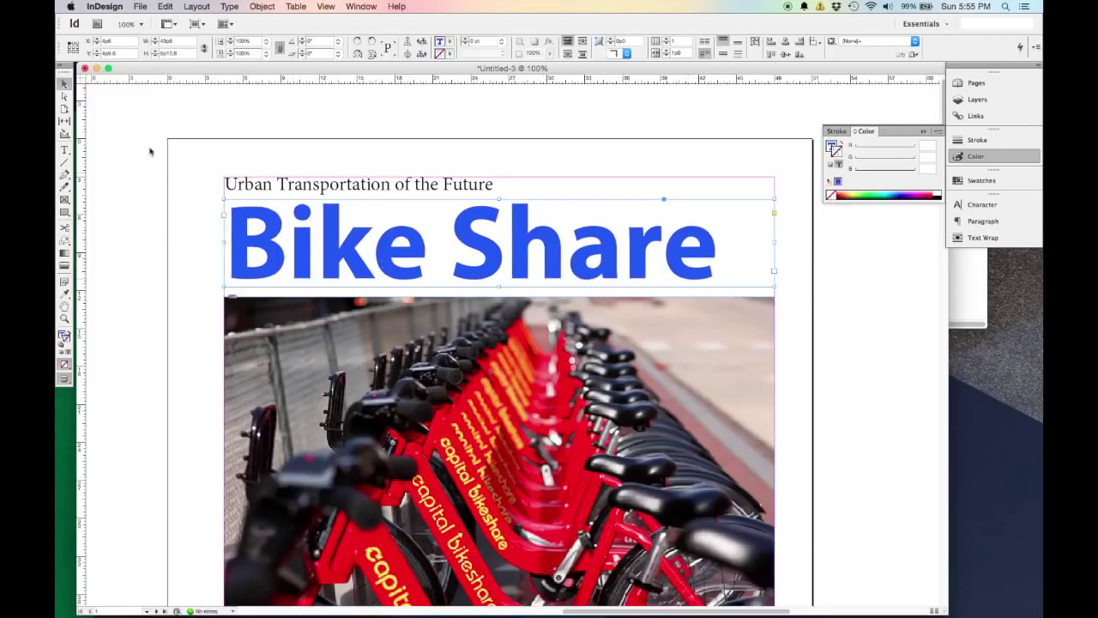
pyautogui.click(111, 214)
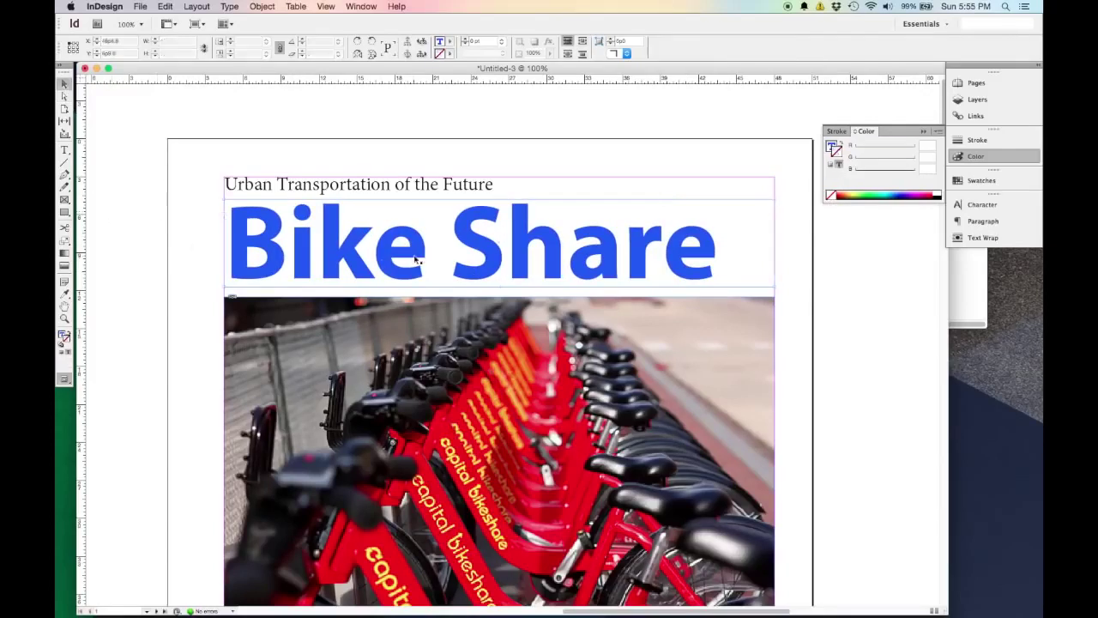
# Move the caption about Washington DC slightly up, closer to the large photo, and deselect it
pyautogui.click(416, 259)
pyautogui.scroll(-2, 416, 259)
pyautogui.scroll(-6, 481, 223)
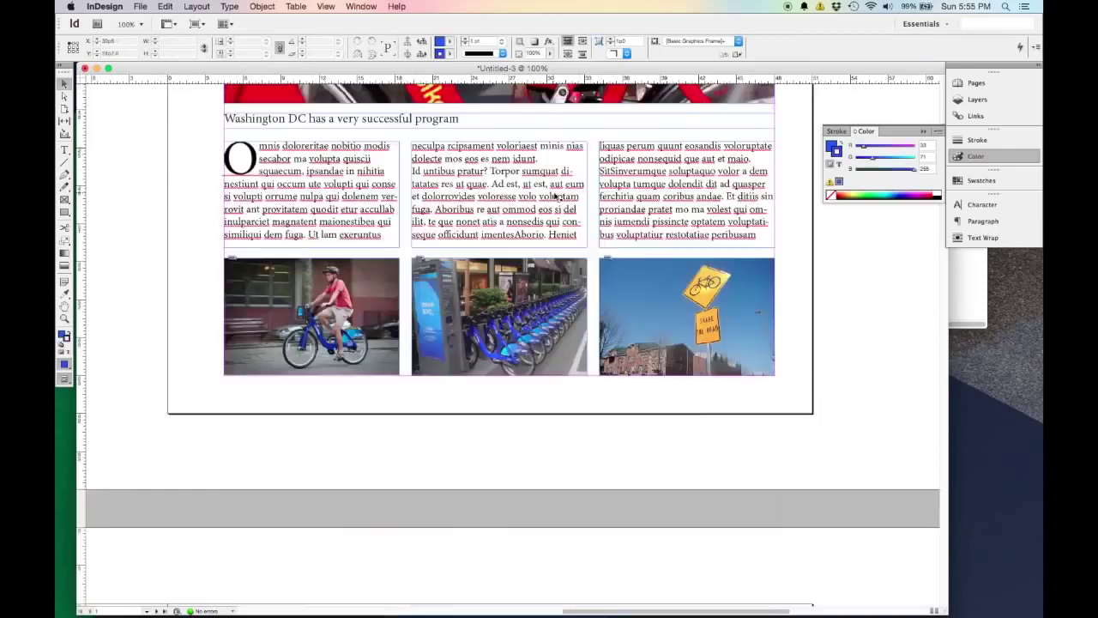
pyautogui.scroll(8, 524, 235)
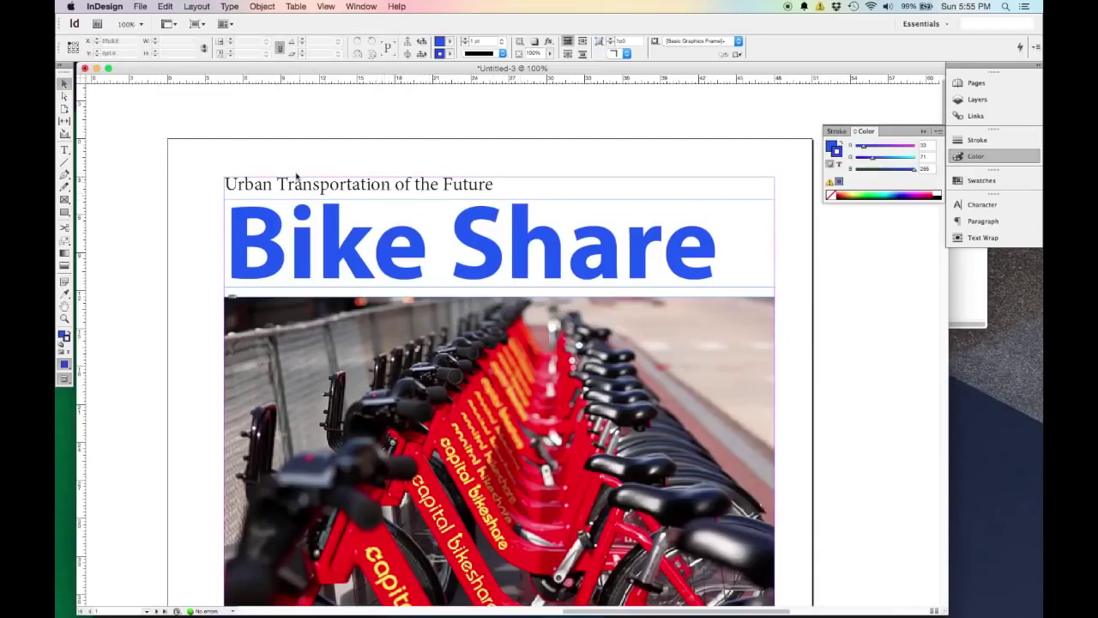
pyautogui.scroll(-8, 417, 289)
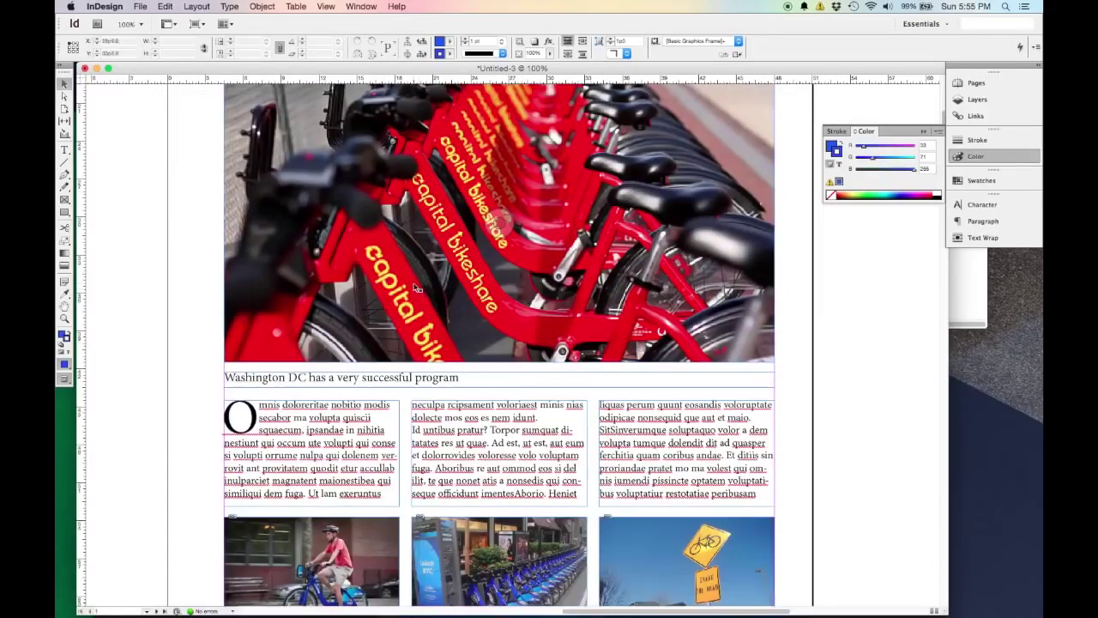
pyautogui.moveTo(419, 381); pyautogui.dragTo(425, 376)
pyautogui.click(176, 347)
# Try to apply a gray sampled from the middle bottom photo to the tagline above the title, and undo it
pyautogui.scroll(-3, 178, 344)
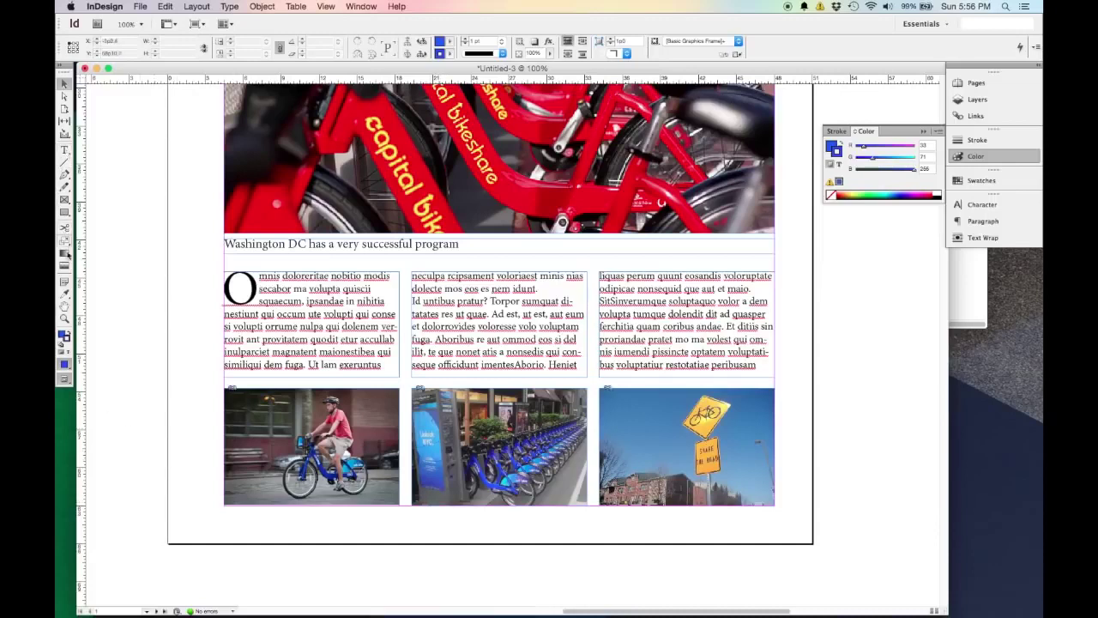
pyautogui.click(65, 294)
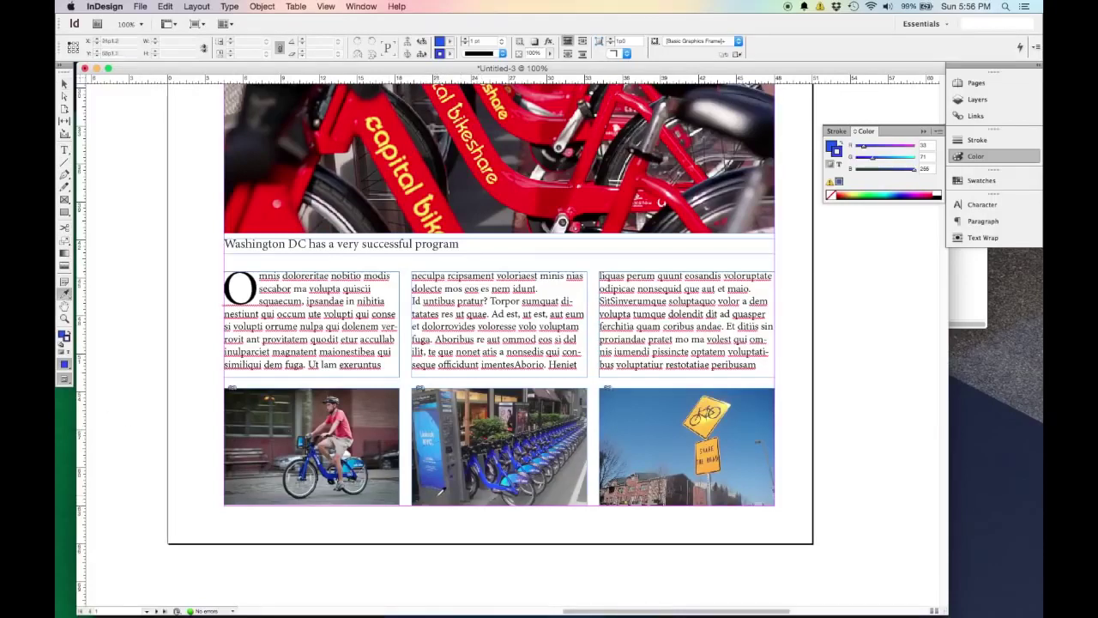
pyautogui.click(440, 491)
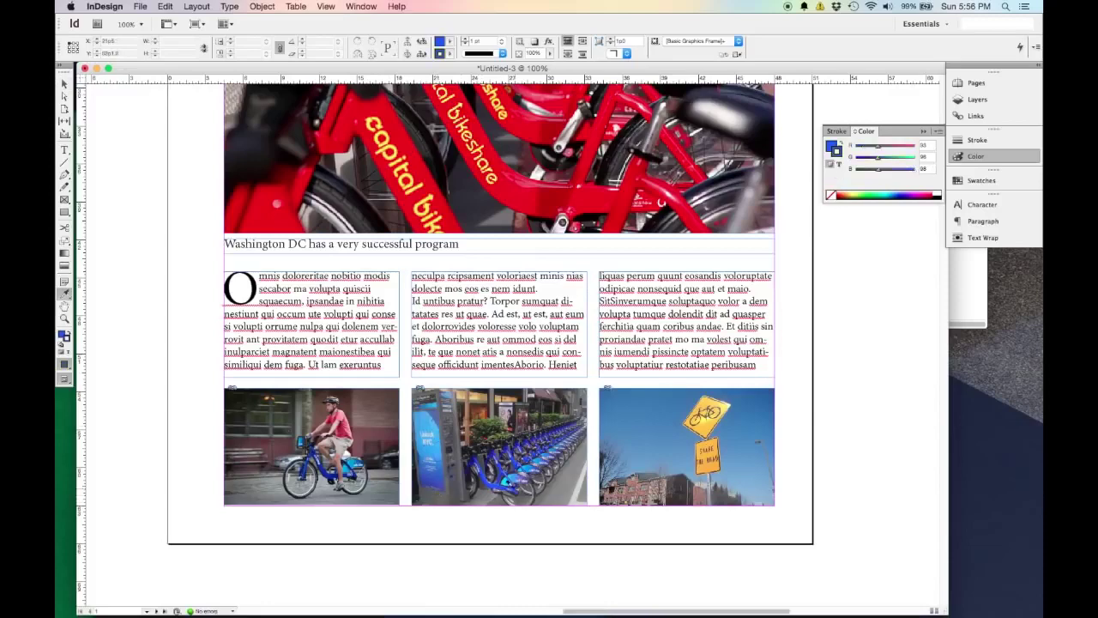
pyautogui.scroll(3, 652, 390)
pyautogui.scroll(-2, 591, 432)
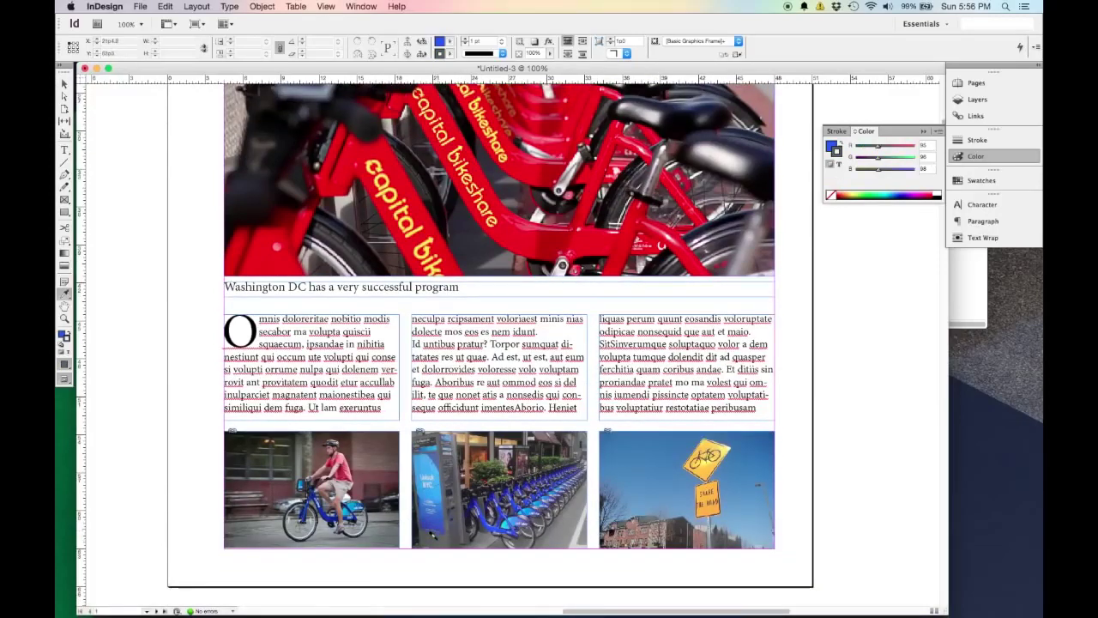
pyautogui.scroll(10, 572, 342)
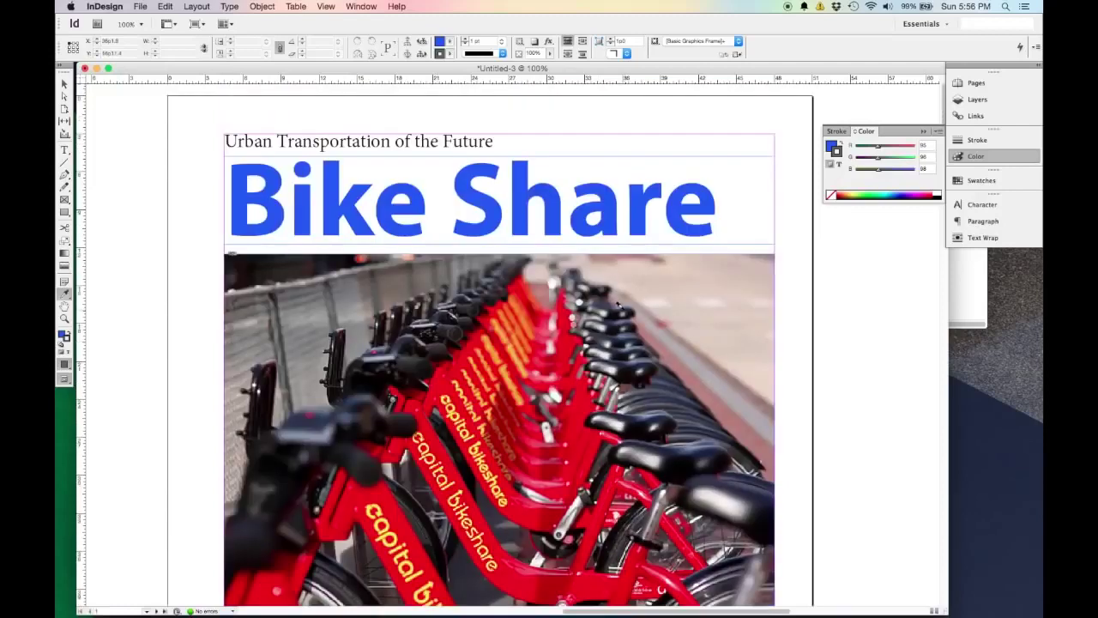
pyautogui.moveTo(498, 230); pyautogui.dragTo(216, 233)
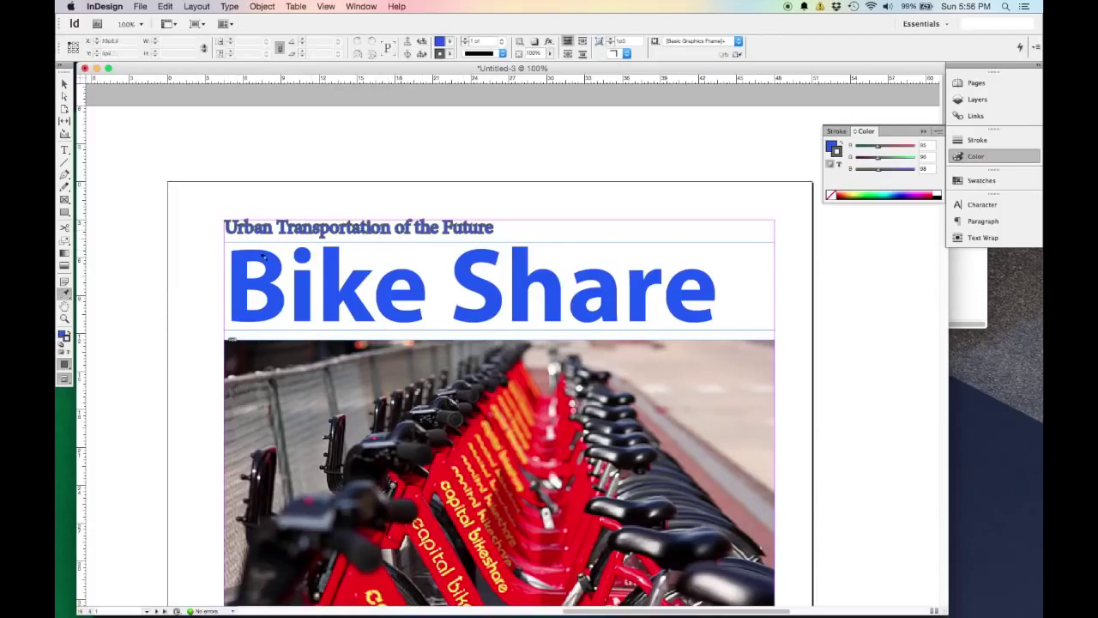
pyautogui.press('super+z')
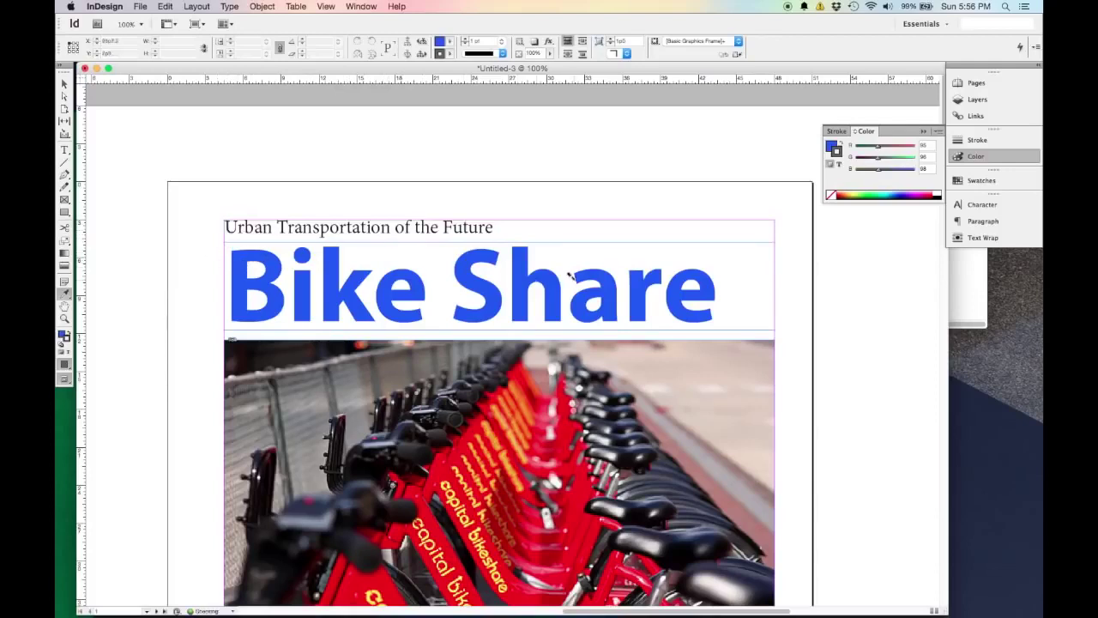
# Swap the fill and stroke colors, set the stroke to none and make the gray fill active
pyautogui.click(842, 146)
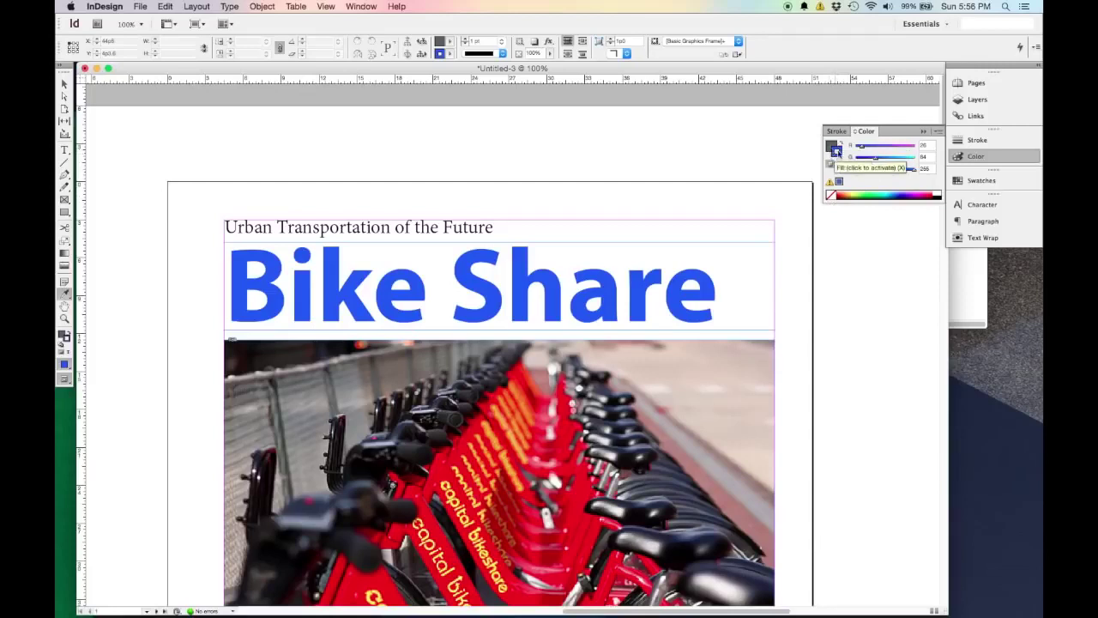
pyautogui.click(831, 195)
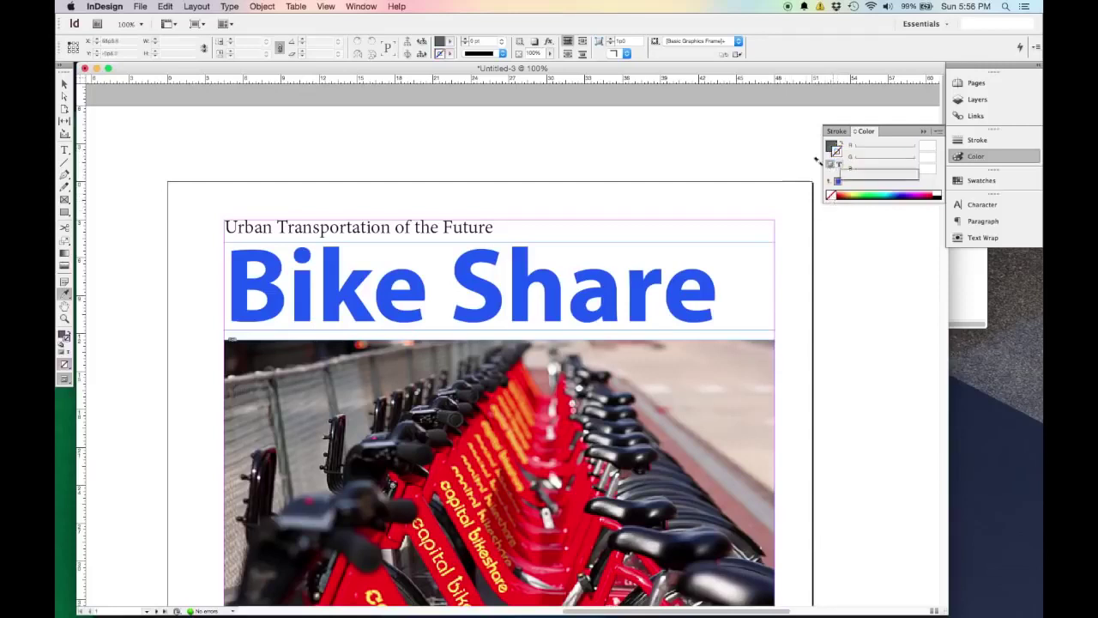
pyautogui.scroll(-2, 221, 238)
pyautogui.click(61, 336)
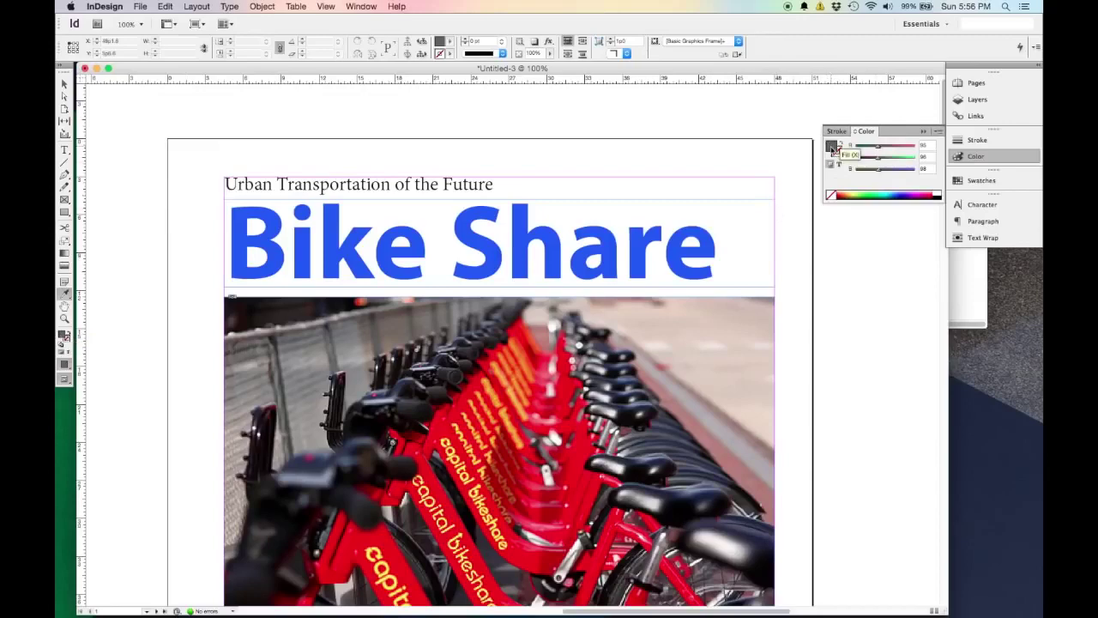
# Sample a dark gray from the middle bottom photo and apply it to the whole tagline Urban Transportation of the Future with the Eyedropper
pyautogui.scroll(-10, 696, 154)
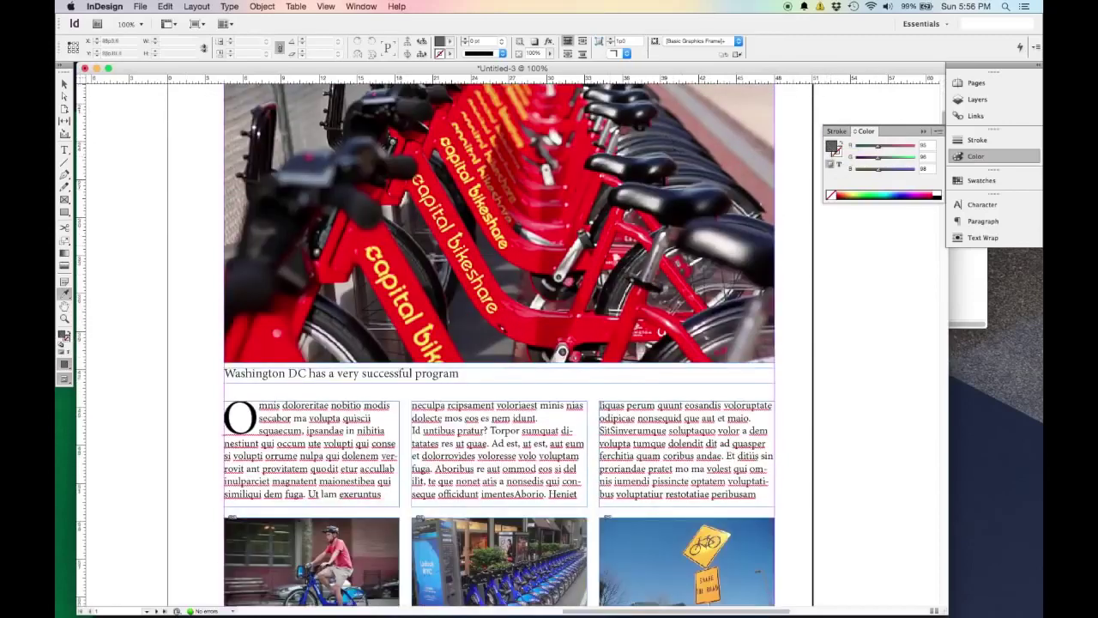
pyautogui.scroll(-1, 434, 489)
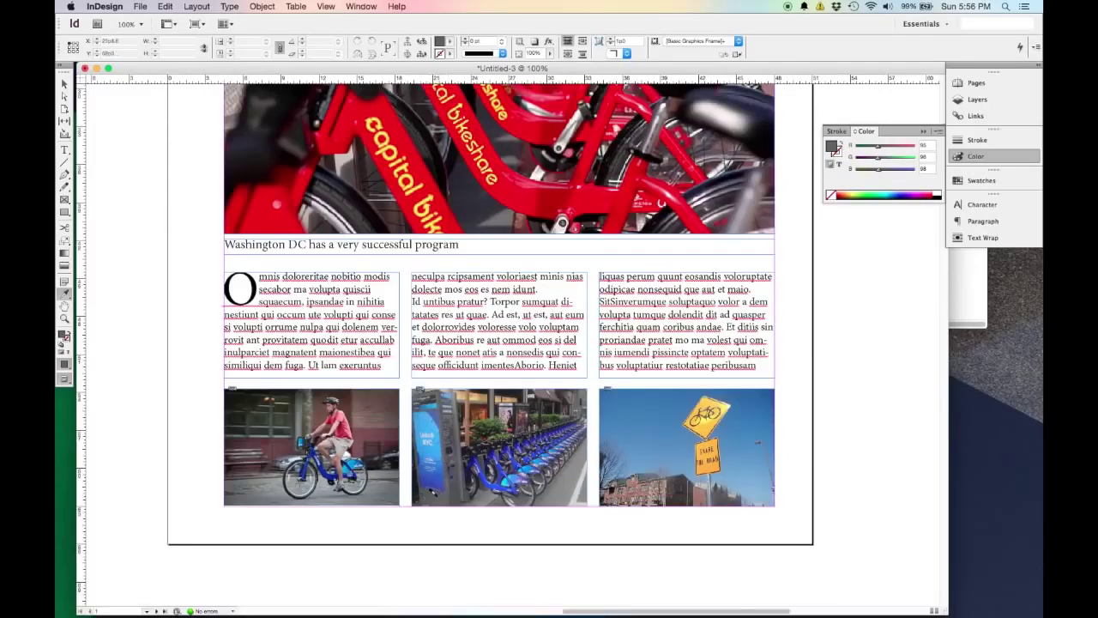
pyautogui.click(66, 85)
pyautogui.click(65, 294)
pyautogui.scroll(15, 429, 492)
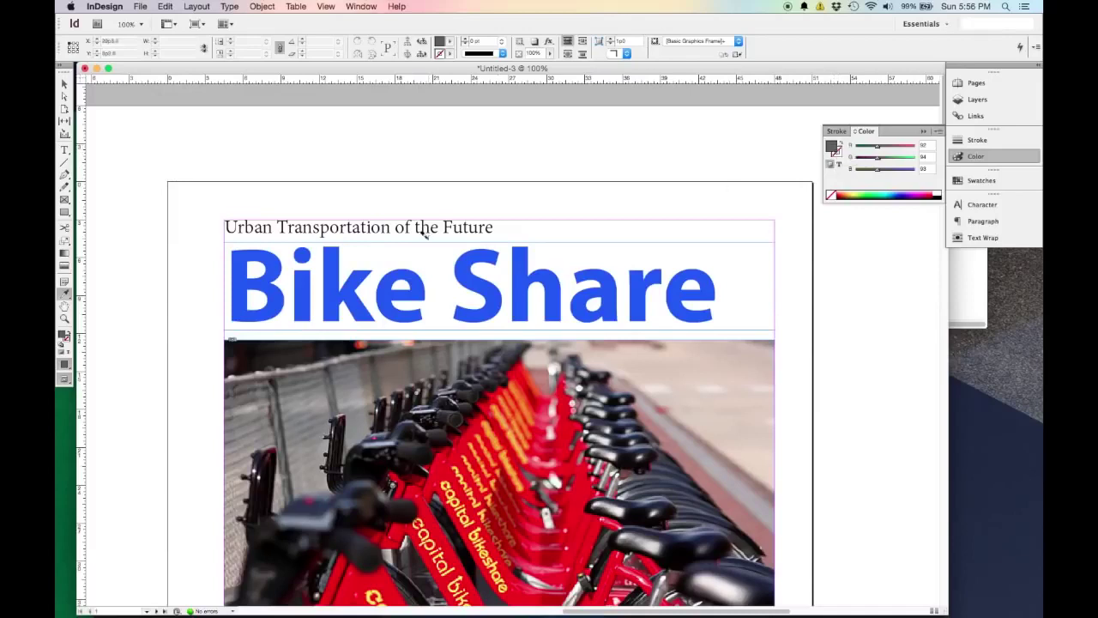
pyautogui.moveTo(483, 225); pyautogui.dragTo(201, 216)
pyautogui.press('Escape')
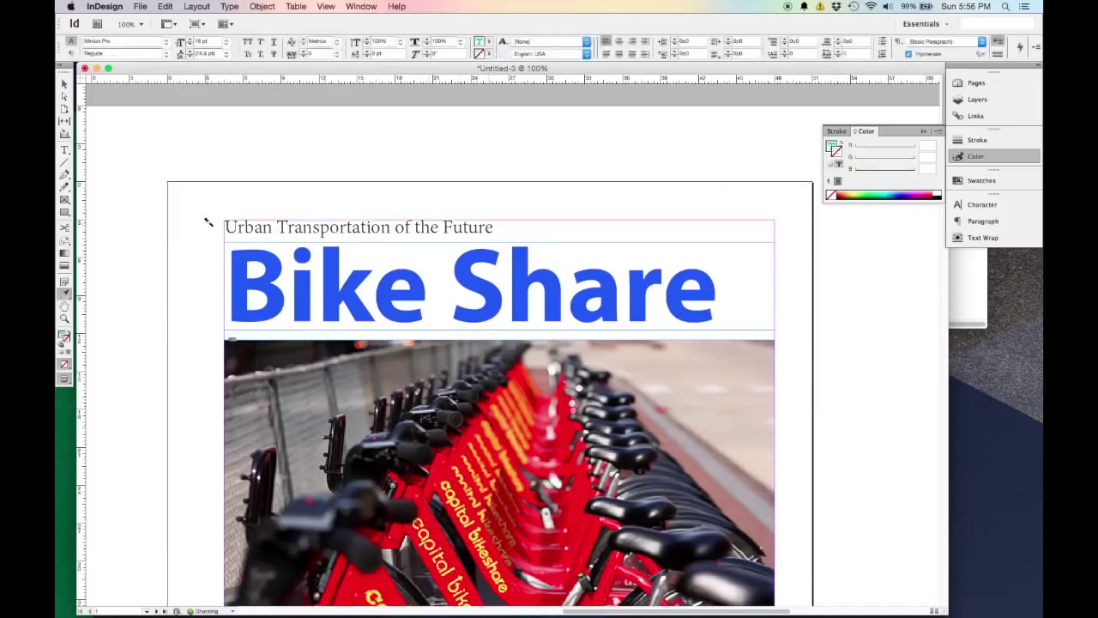
# Apply the same sampled gray to the whole caption Washington DC has a very successful program, and leave the Eyedropper
pyautogui.scroll(-3, 200, 216)
pyautogui.scroll(-3, 230, 209)
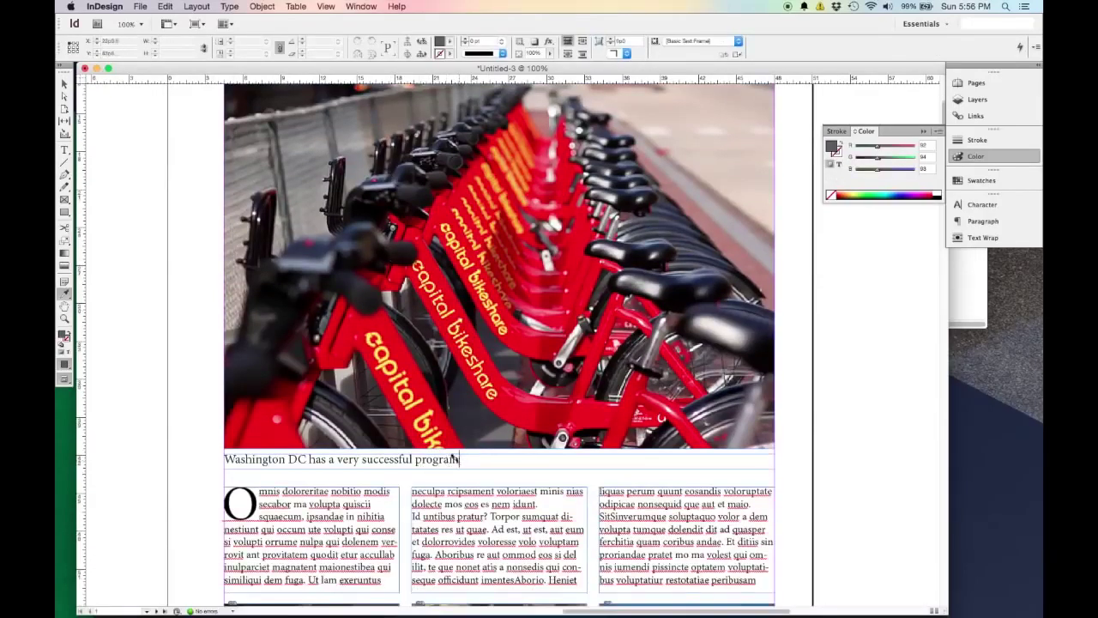
pyautogui.moveTo(460, 459); pyautogui.dragTo(225, 454)
pyautogui.click(211, 453)
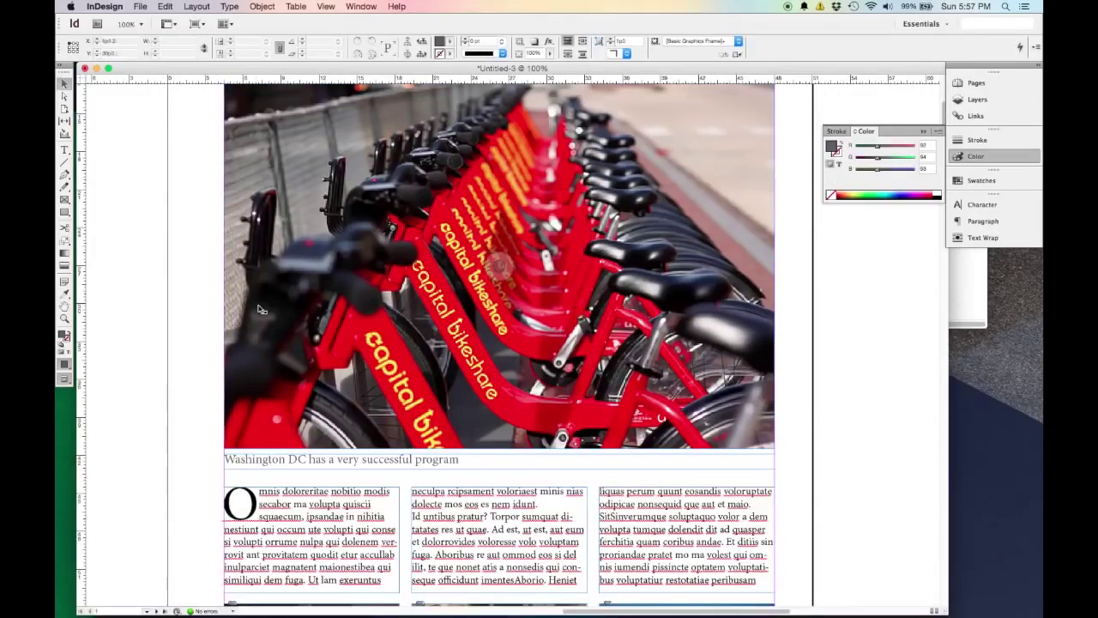
# View the whole cover page at 50% in Preview mode, without guides and frame edges
pyautogui.press('super+minus')
pyautogui.press('super+minus')
pyautogui.press('super+minus')
pyautogui.press('super+minus')
pyautogui.press('super+equal')
pyautogui.press('super+equal')
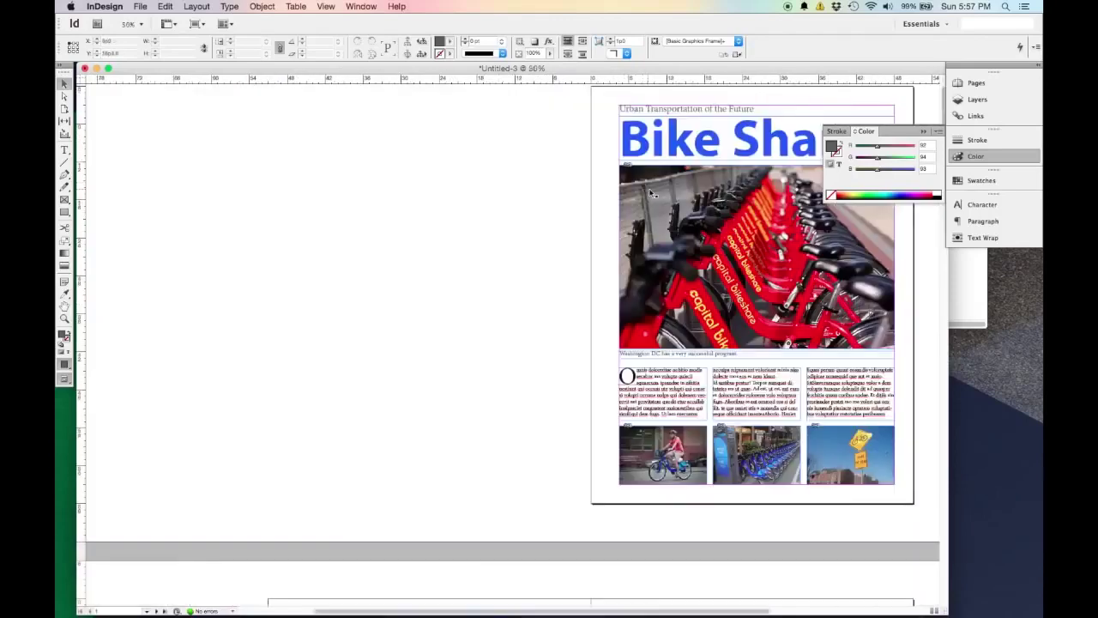
pyautogui.hscroll(5, 746, 304)
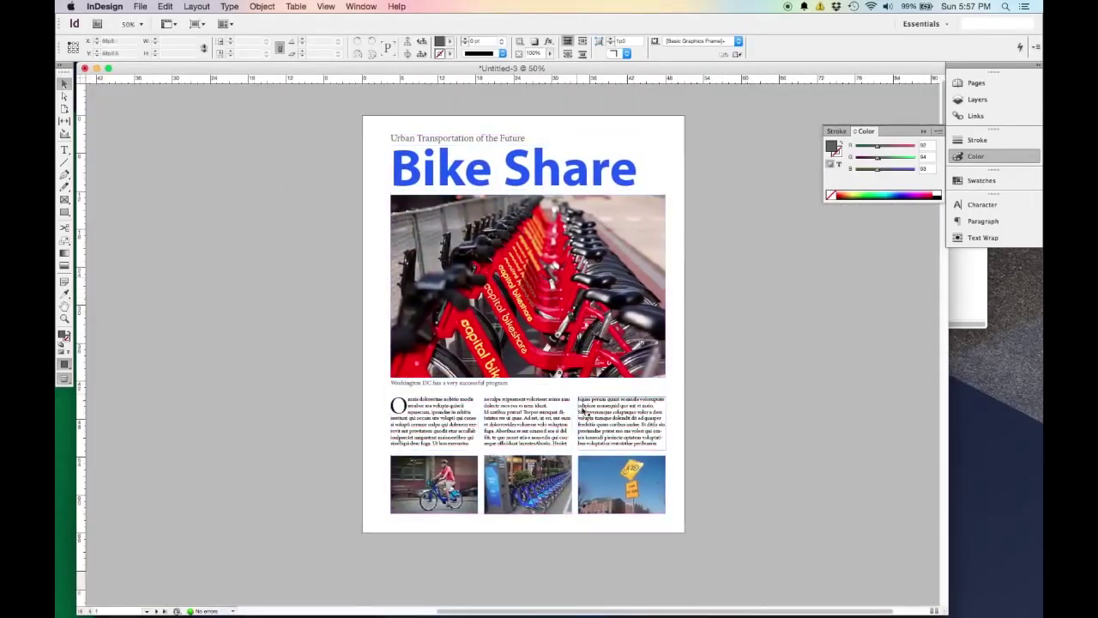
# Extend the three body text columns upward together so they start just below the caption, and deselect them
pyautogui.press('super+equal')
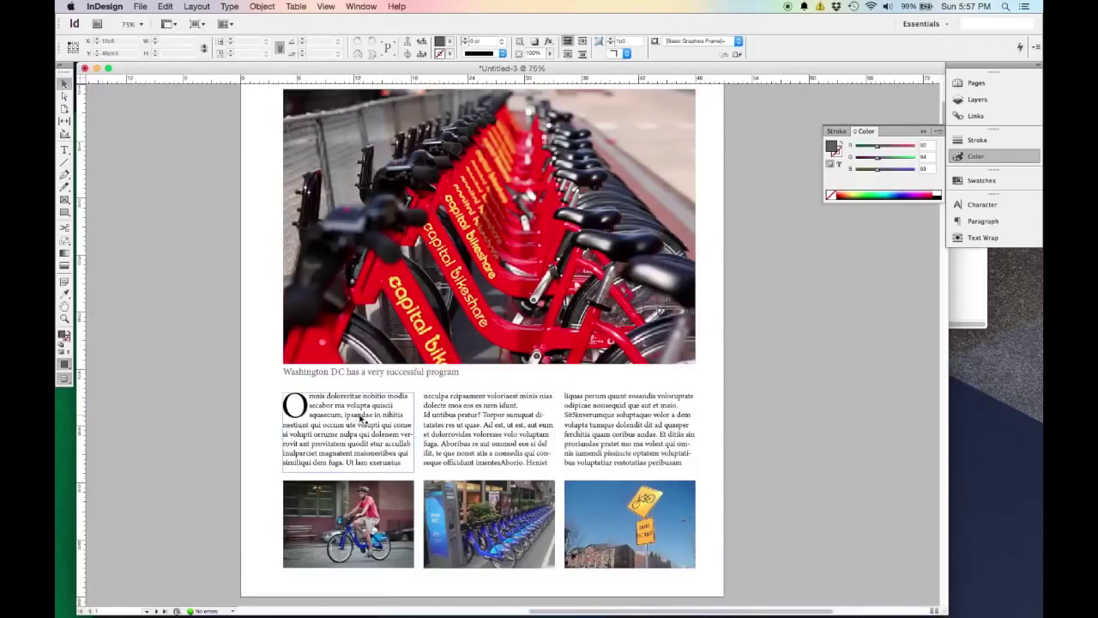
pyautogui.click(375, 399)
pyautogui.keyDown('shift'); pyautogui.click(489, 422); pyautogui.keyUp('shift')
pyautogui.keyDown('shift'); pyautogui.click(630, 424); pyautogui.keyUp('shift')
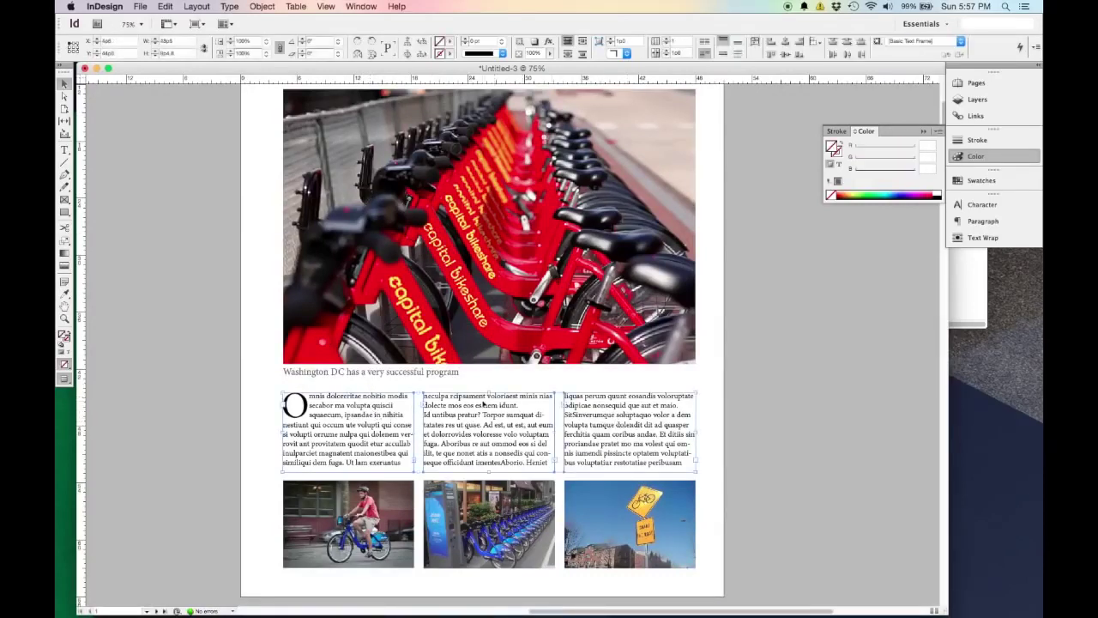
pyautogui.moveTo(489, 392); pyautogui.dragTo(492, 382)
pyautogui.click(750, 411)
# Review the cover page from the title down to the bottom photos, checking the colors and the text spacing
pyautogui.scroll(5, 742, 424)
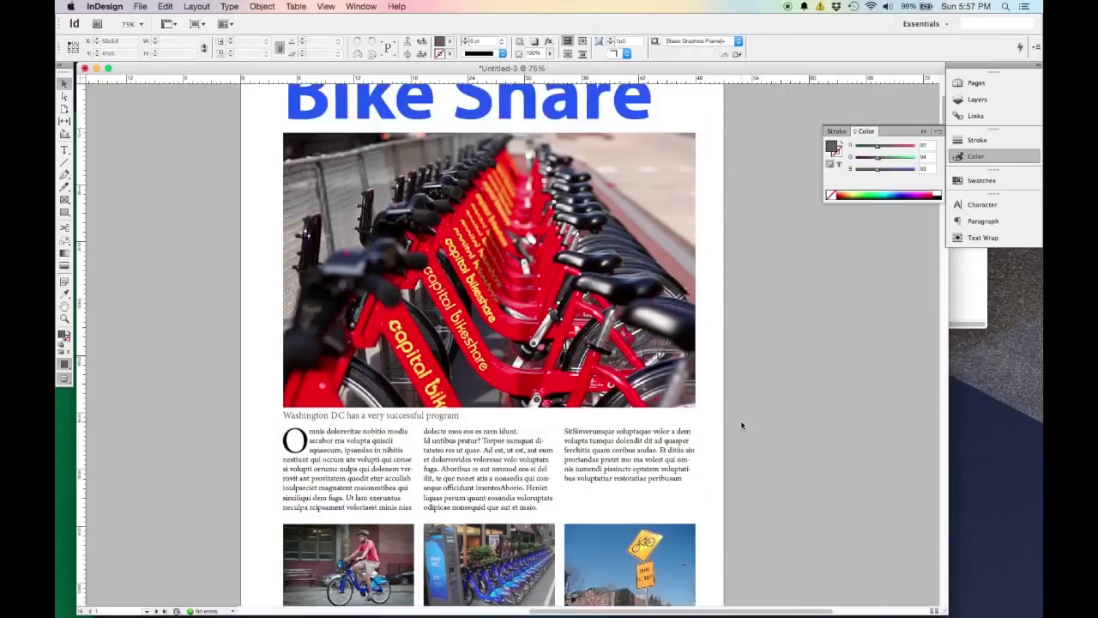
pyautogui.scroll(-4, 742, 425)
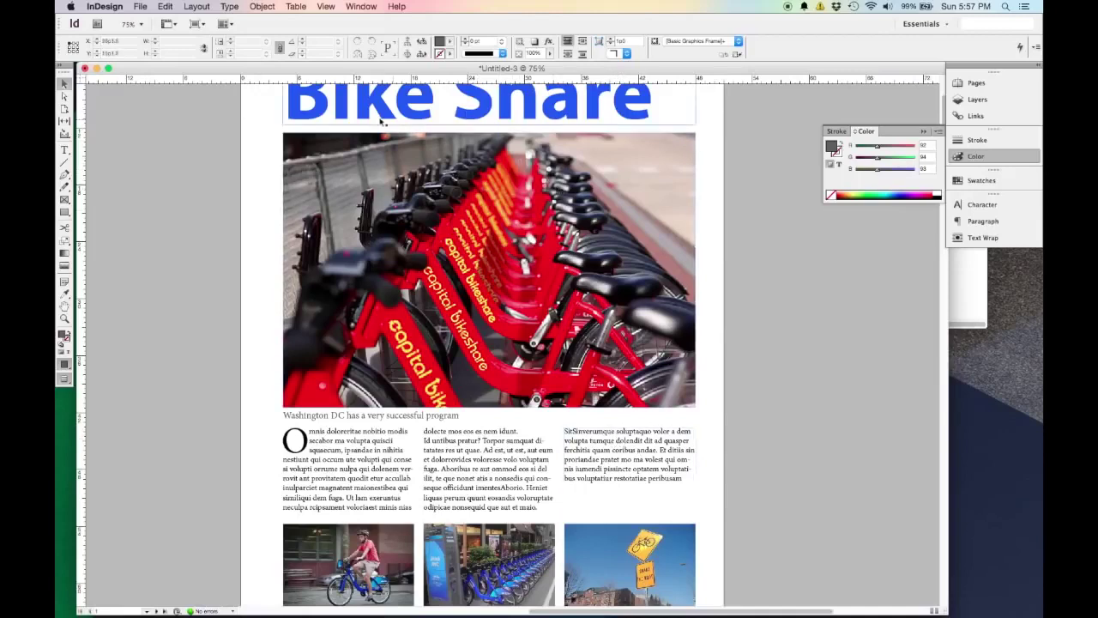
pyautogui.scroll(3, 429, 442)
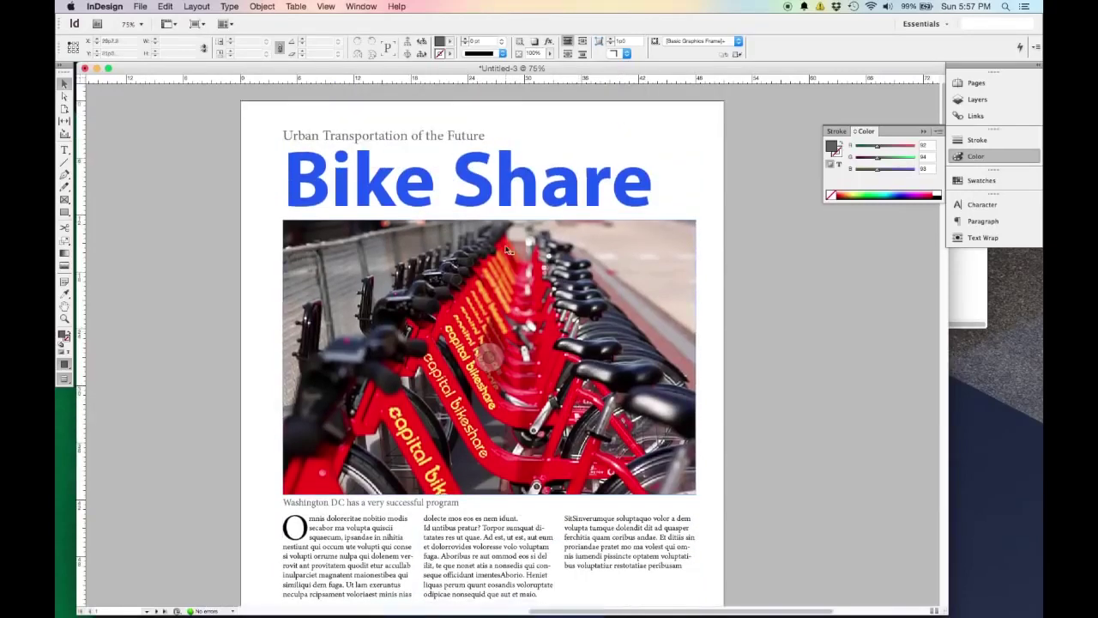
pyautogui.scroll(-2, 596, 444)
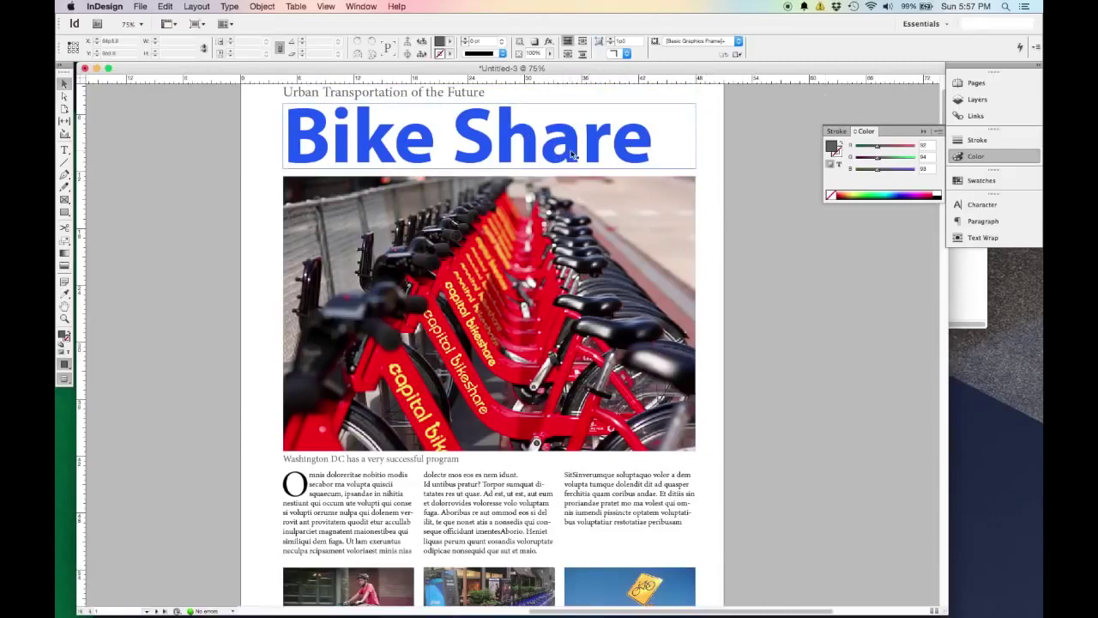
pyautogui.scroll(-3, 649, 159)
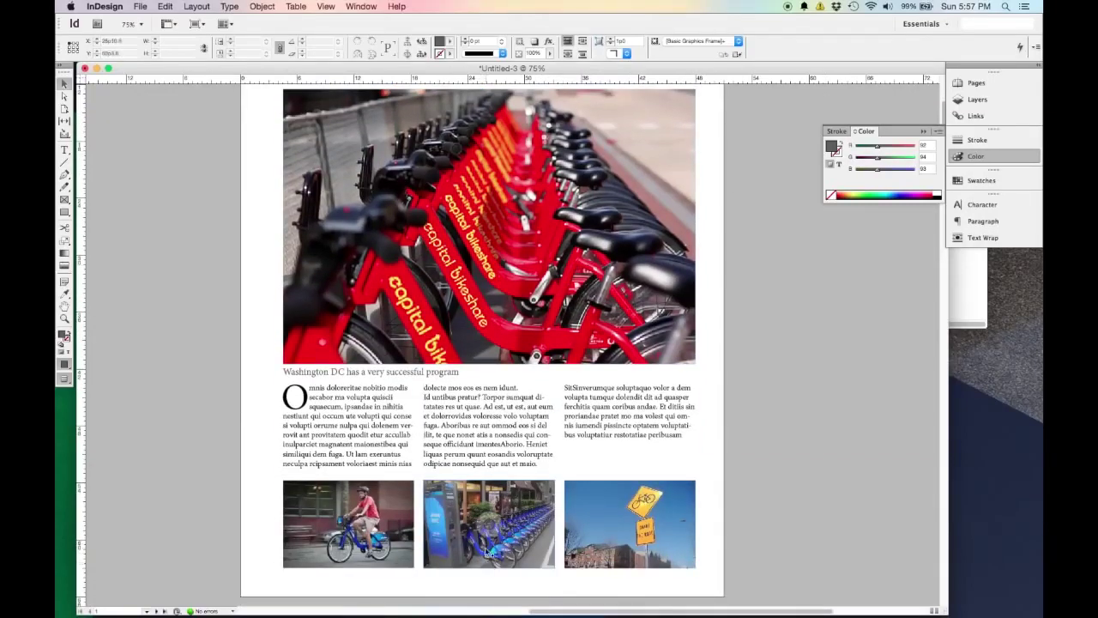
pyautogui.click(64, 292)
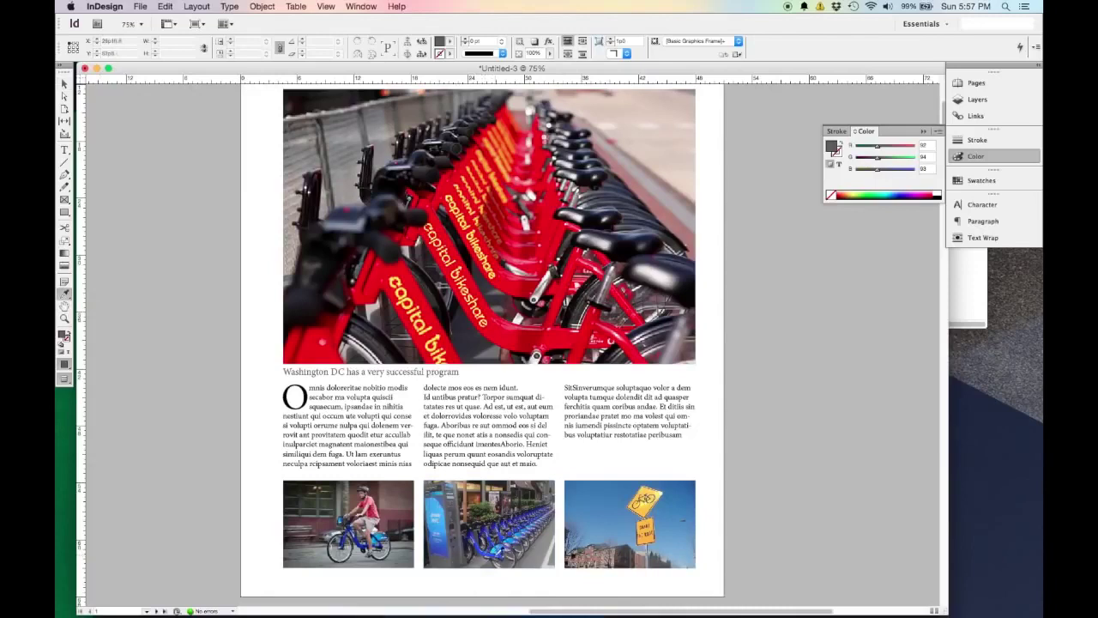
pyautogui.scroll(6, 454, 557)
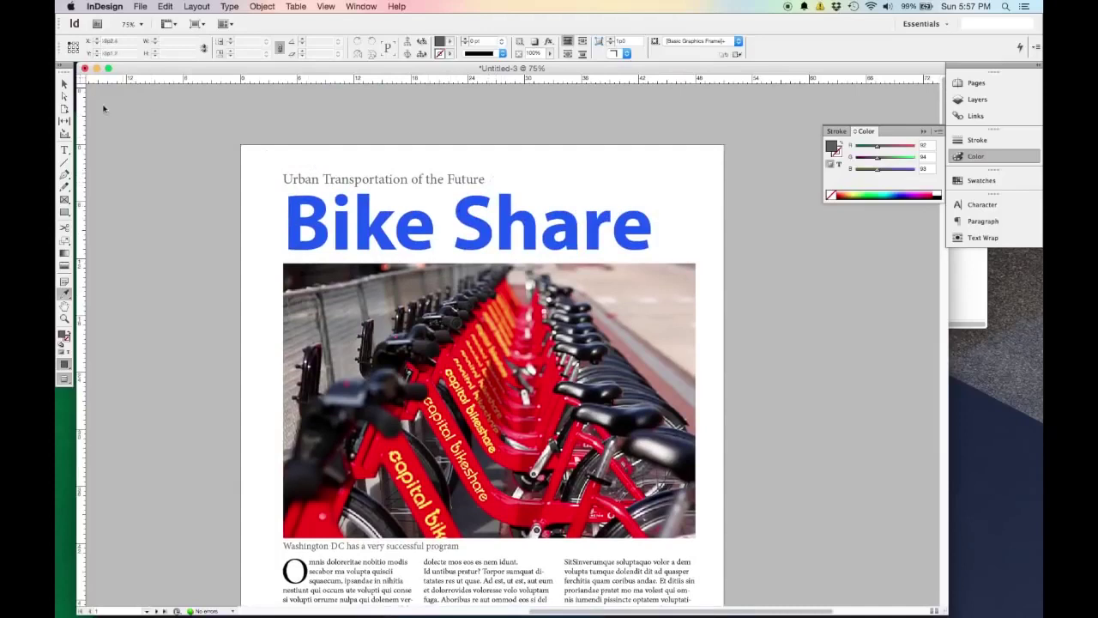
pyautogui.click(64, 84)
# Save the blue fill of the Bike Share title text as a new color swatch, and deselect the title
pyautogui.click(490, 245)
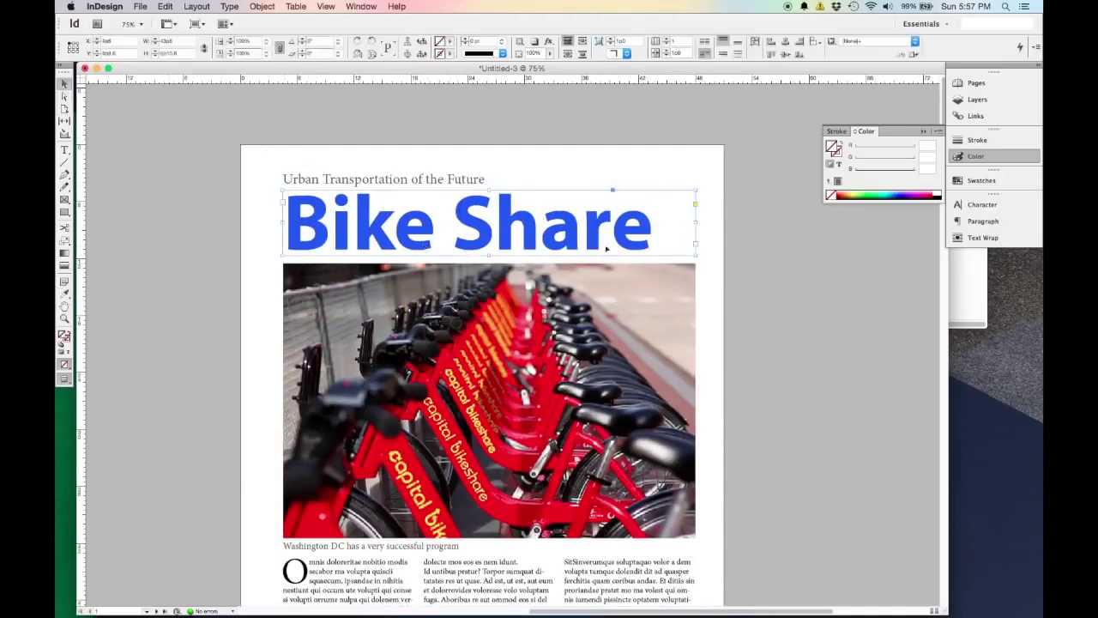
pyautogui.doubleClick(642, 221)
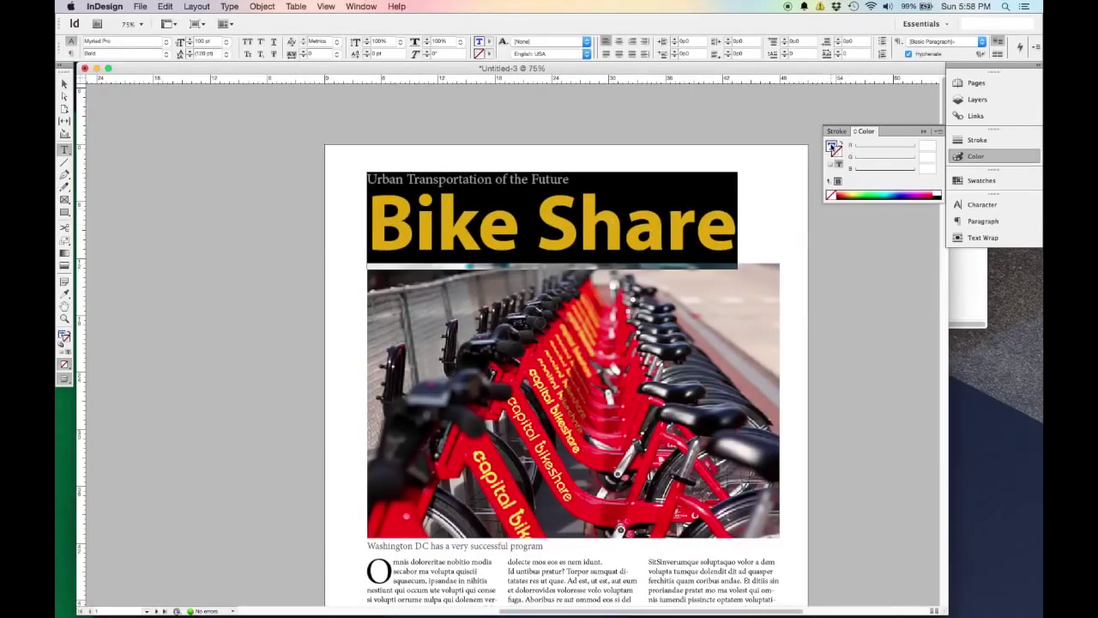
pyautogui.click(832, 147)
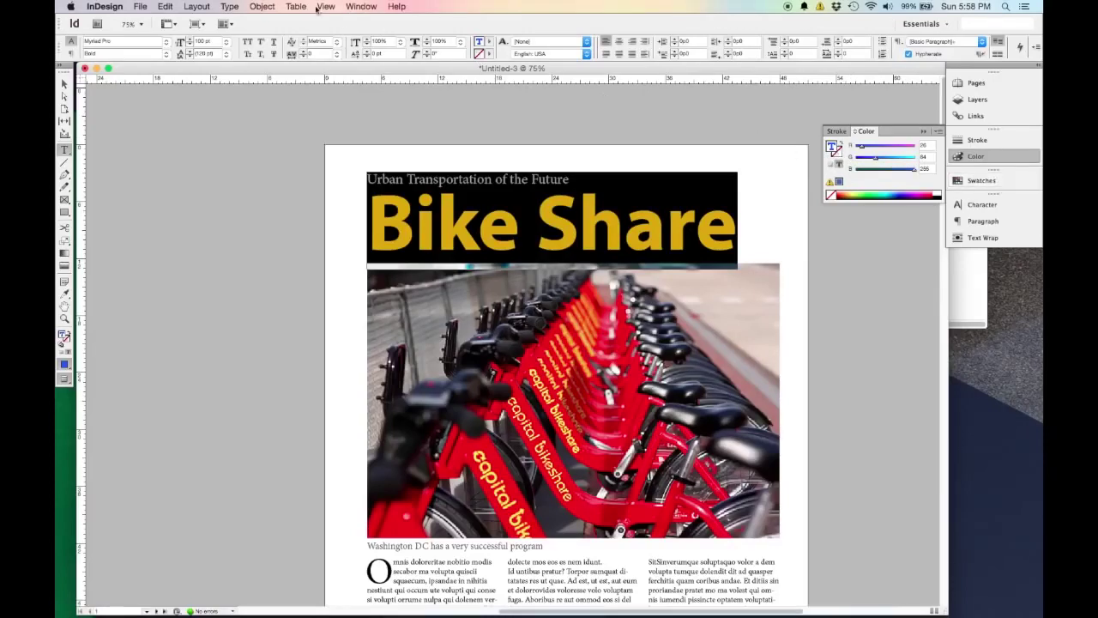
pyautogui.click(360, 7)
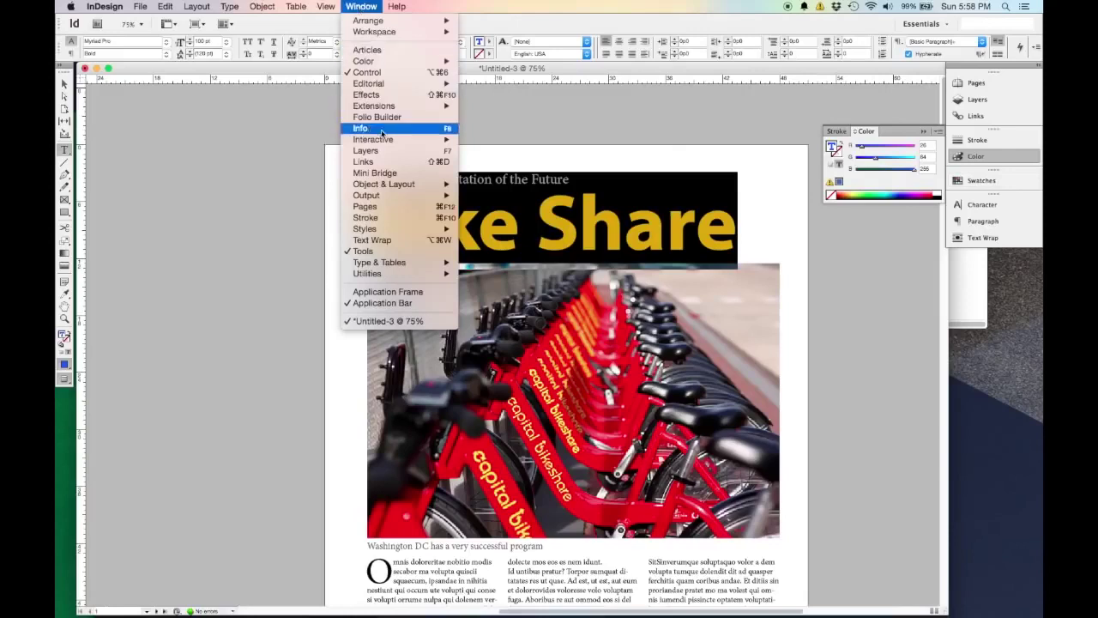
pyautogui.moveTo(403, 62)
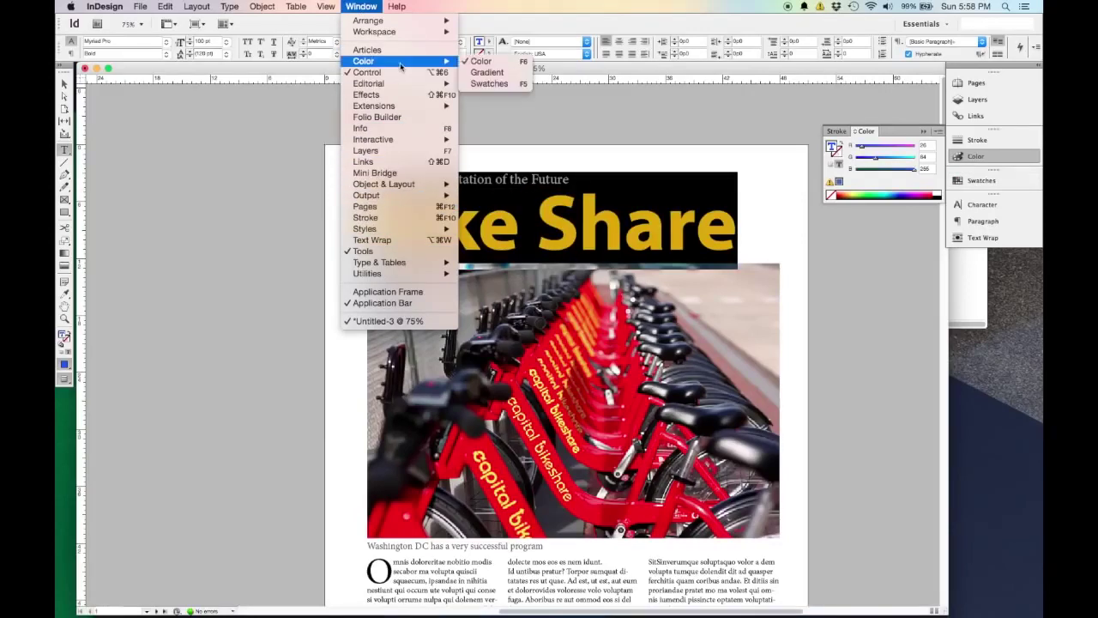
pyautogui.click(486, 83)
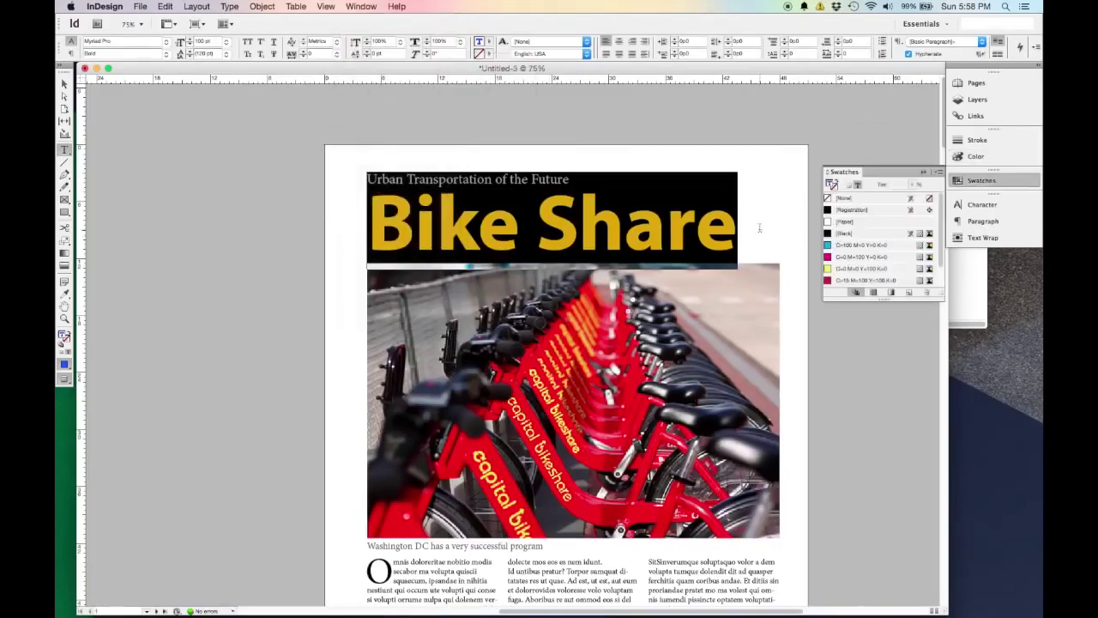
pyautogui.moveTo(883, 298); pyautogui.dragTo(892, 405)
pyautogui.click(910, 399)
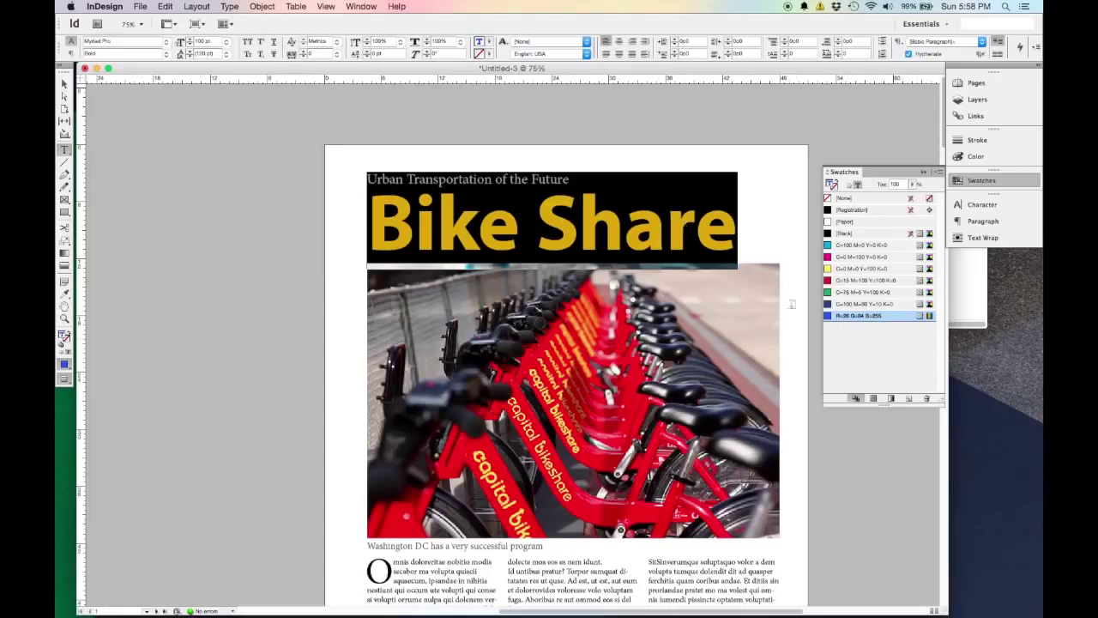
pyautogui.click(64, 84)
pyautogui.click(566, 163)
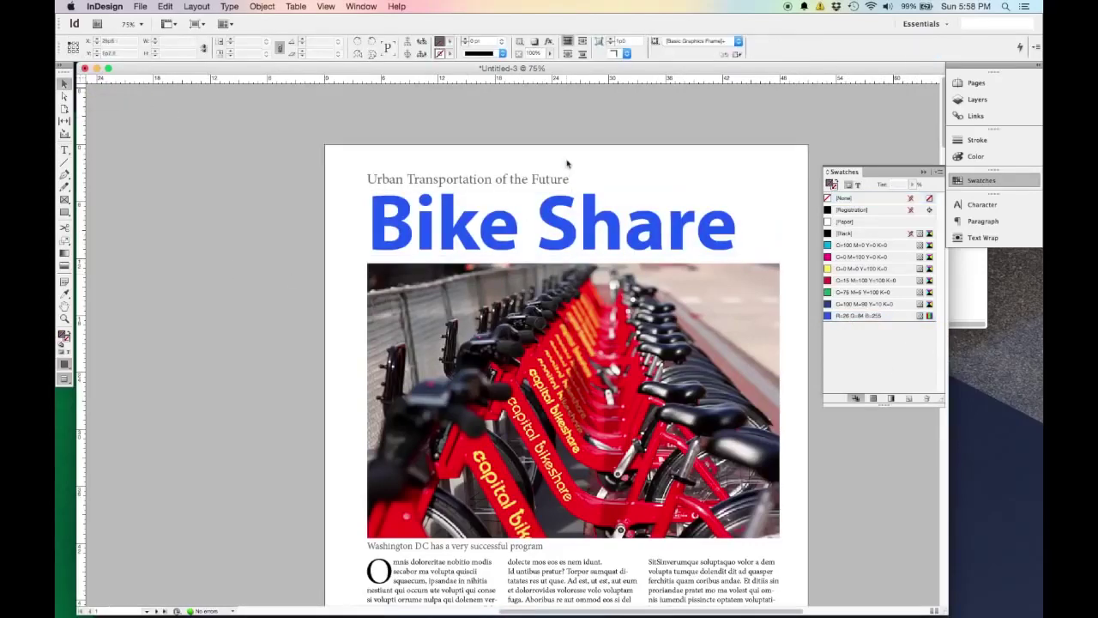
# Show the guides and frame edges again, and save the gray of the tagline Urban Transportation of the Future as a swatch
pyautogui.press('w')
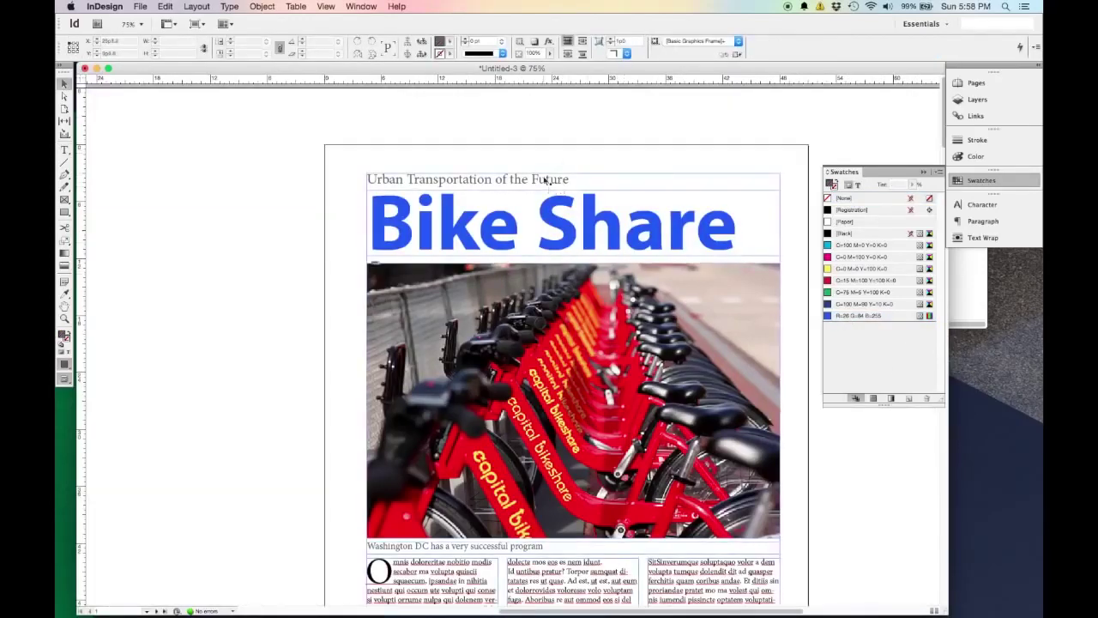
pyautogui.doubleClick(575, 181)
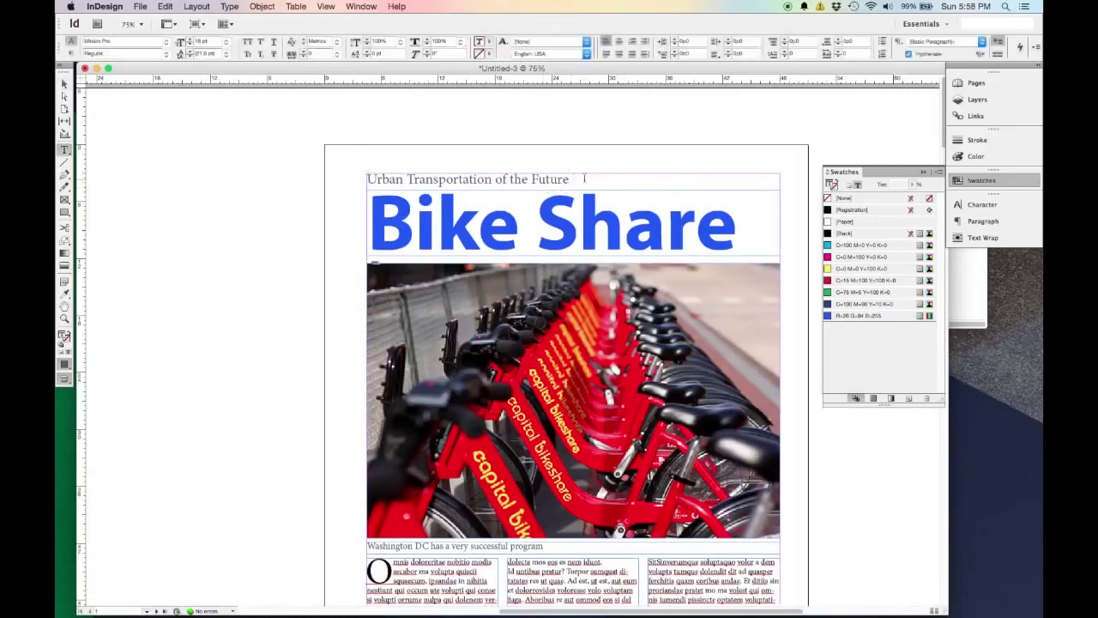
pyautogui.tripleClick(577, 180)
pyautogui.click(908, 399)
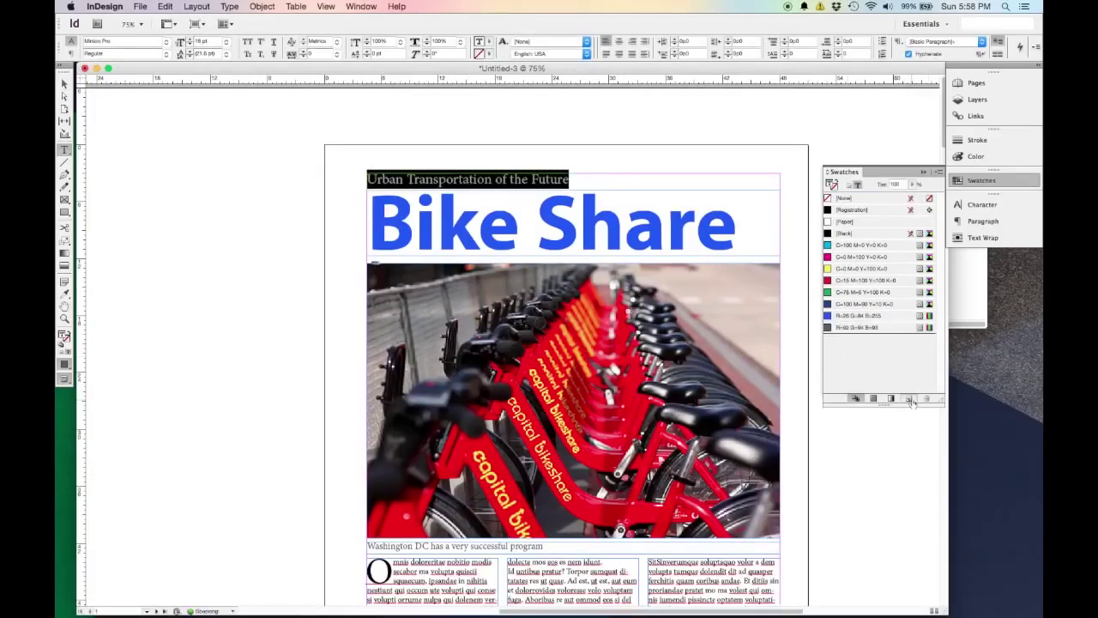
# Rename the saved blue swatch as Citibike Blue instead of naming it with its color value
pyautogui.click(870, 317)
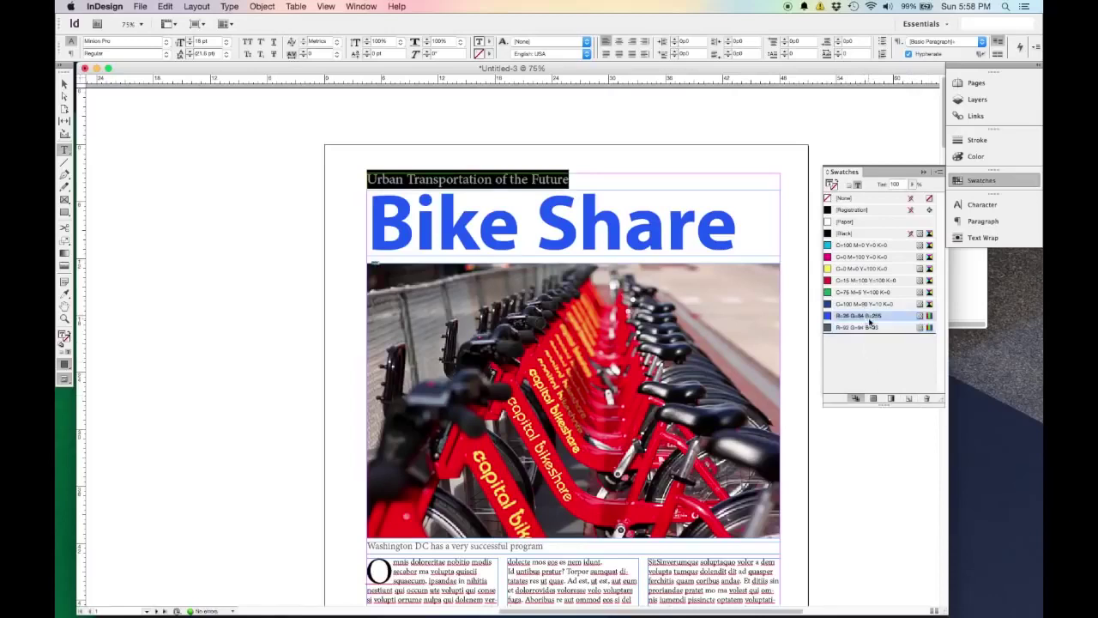
pyautogui.doubleClick(875, 316)
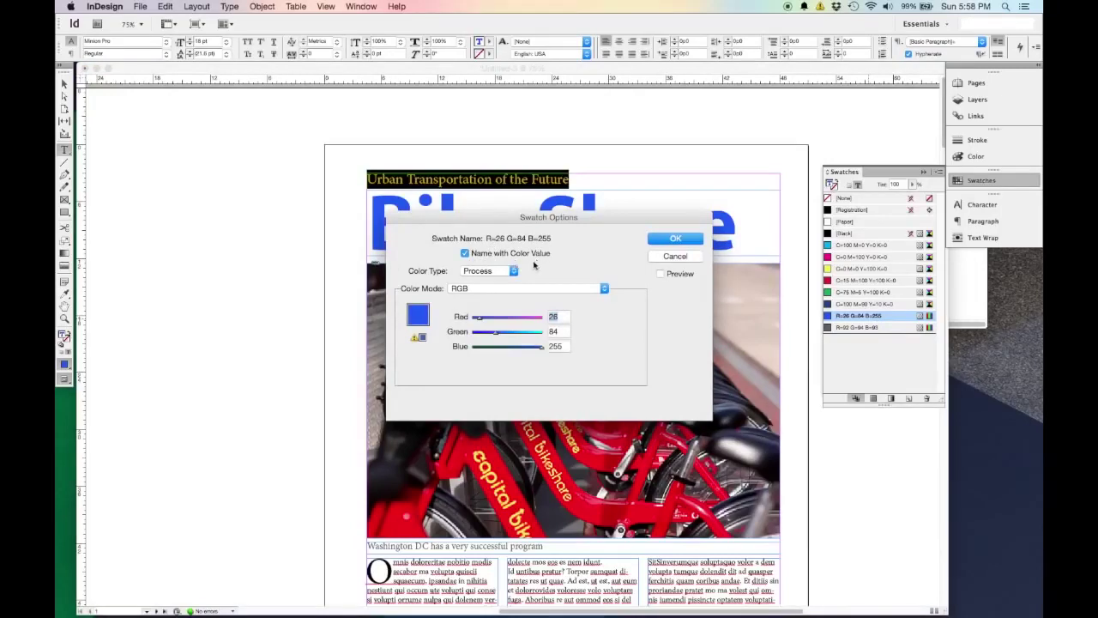
pyautogui.click(465, 254)
pyautogui.write('Cl')
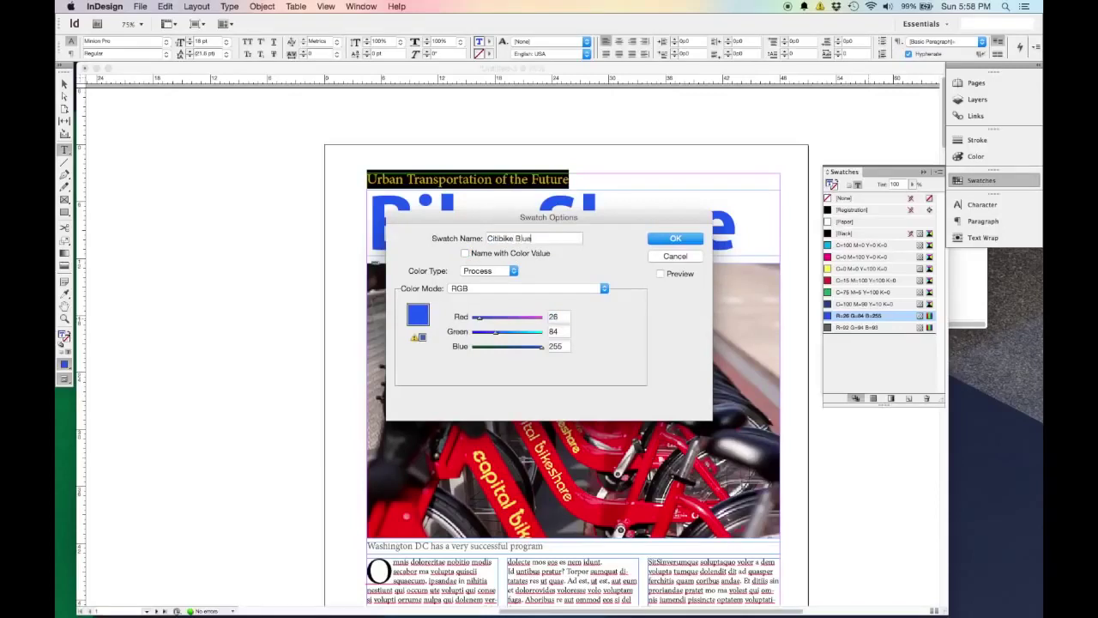
pyautogui.click(676, 240)
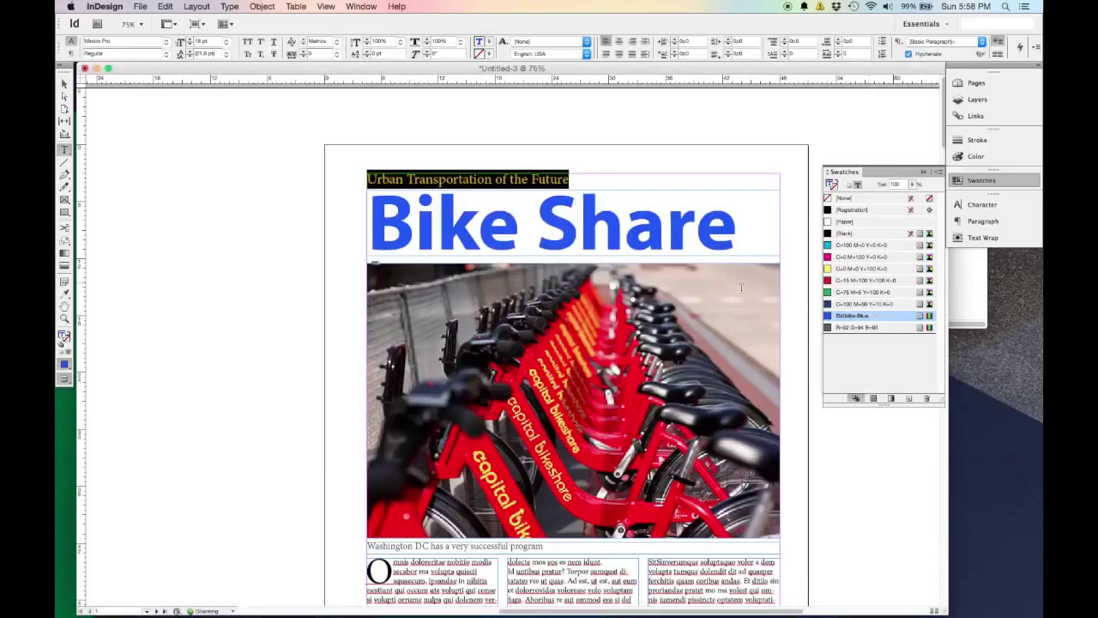
# Apply the saved gray swatch to the tagline again, rename the swatch as Docking Station Grey, and deselect the text
pyautogui.doubleClick(852, 329)
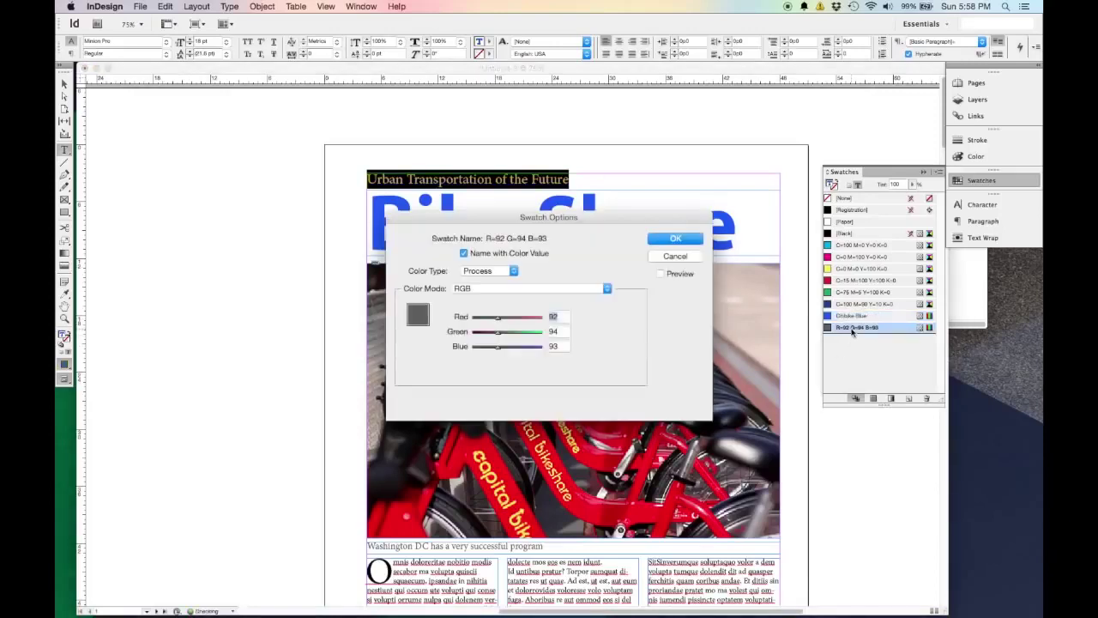
pyautogui.click(464, 254)
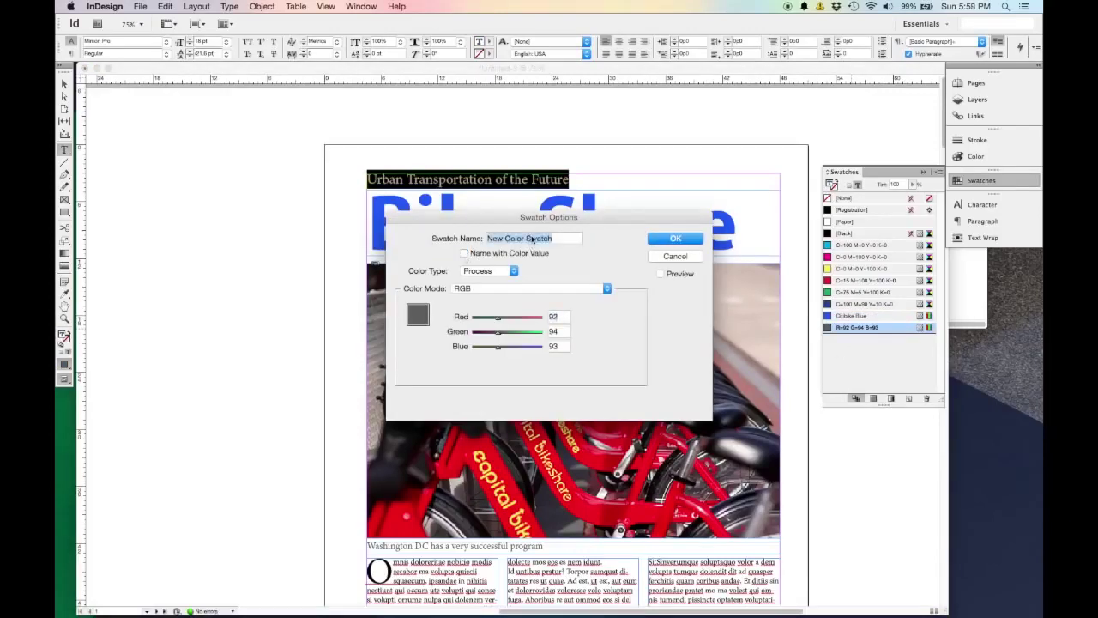
pyautogui.write('Docking Station Grey')
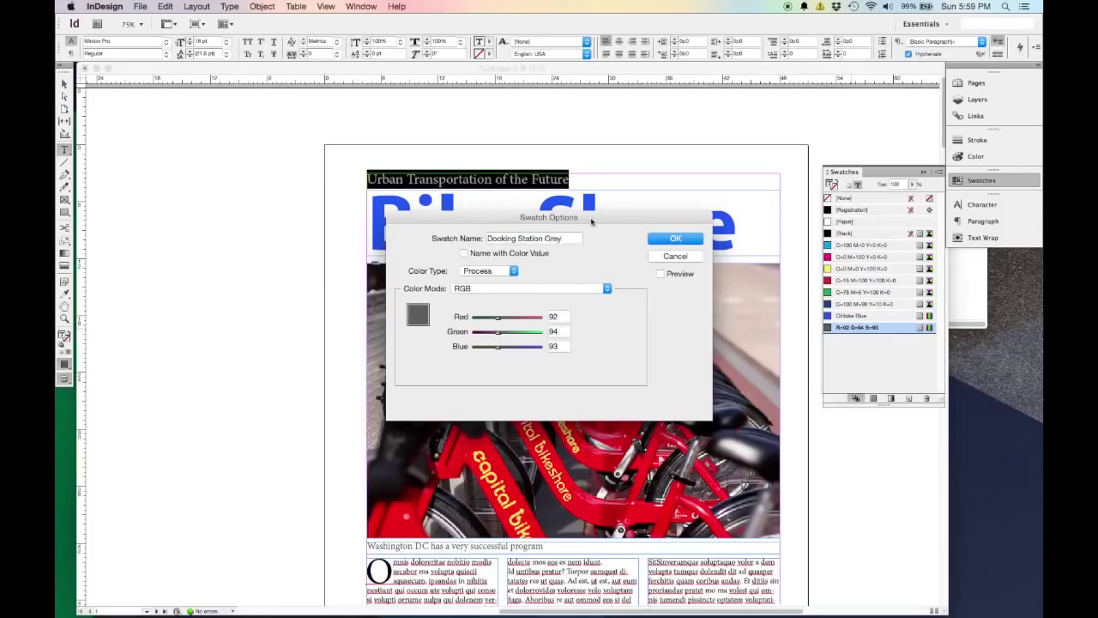
pyautogui.click(695, 240)
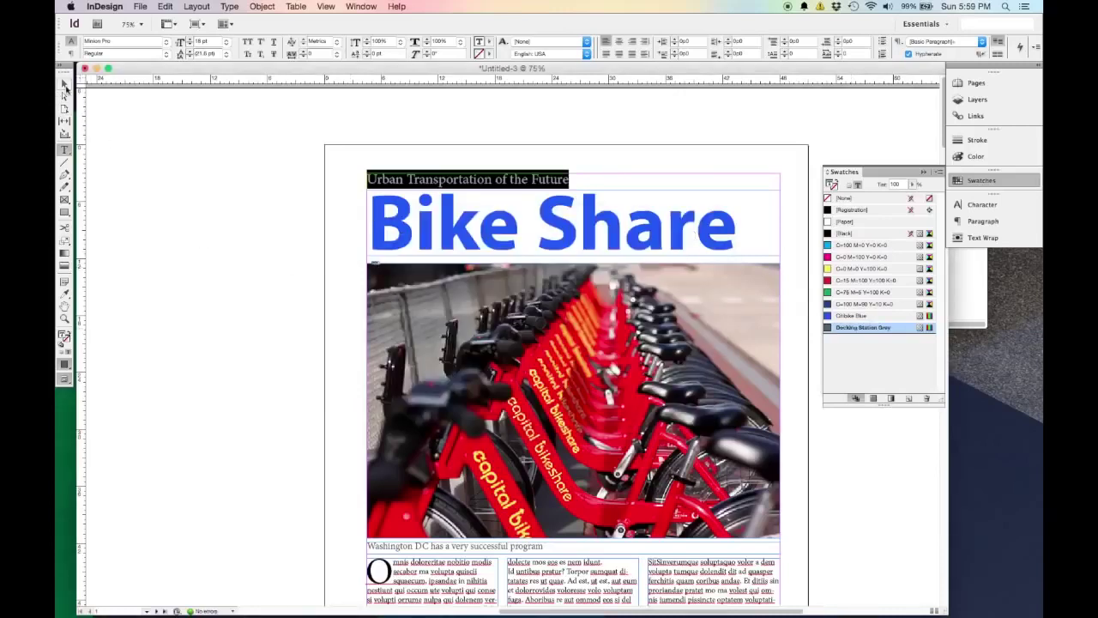
pyautogui.click(64, 83)
pyautogui.click(243, 307)
# Try the Citibike Blue swatch on all the body text in the three columns, and check it against the title
pyautogui.scroll(-3, 270, 350)
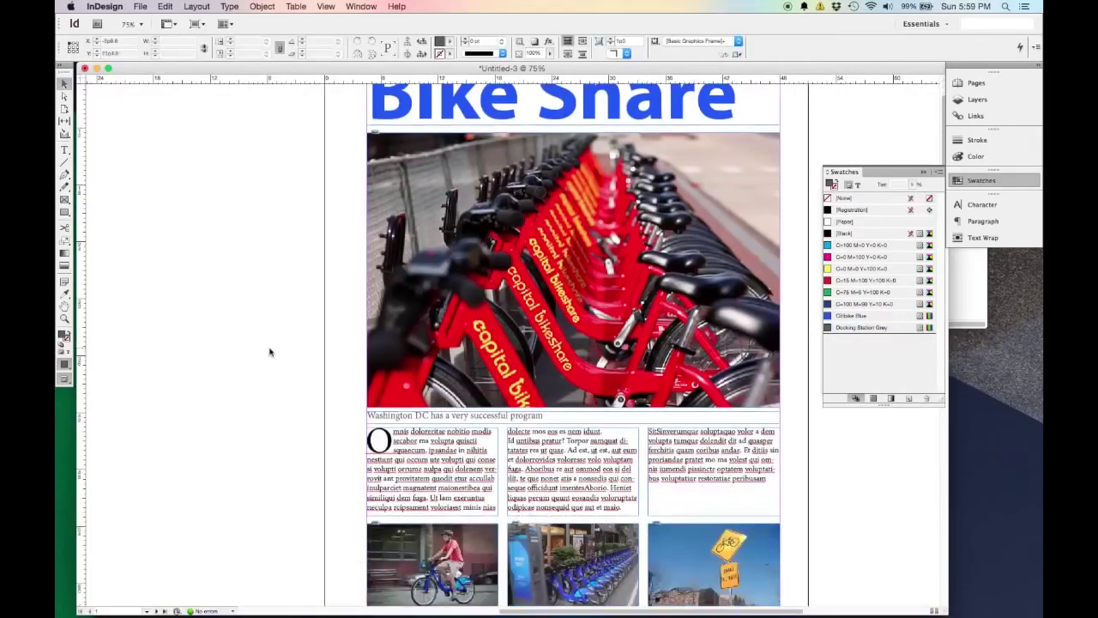
pyautogui.doubleClick(768, 495)
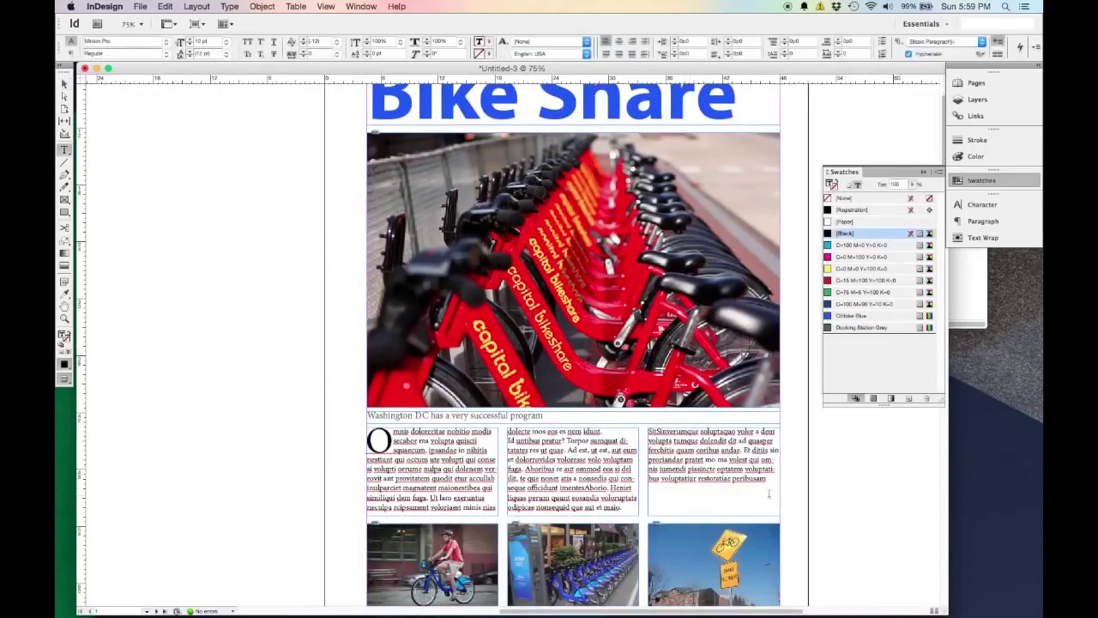
pyautogui.moveTo(770, 488); pyautogui.dragTo(417, 416)
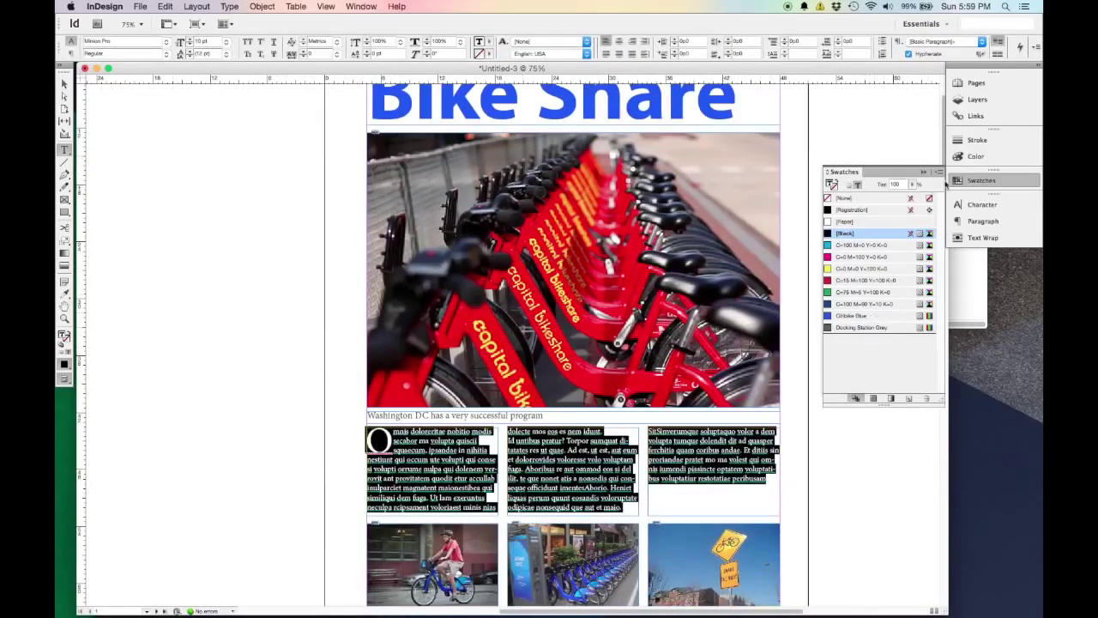
pyautogui.click(846, 316)
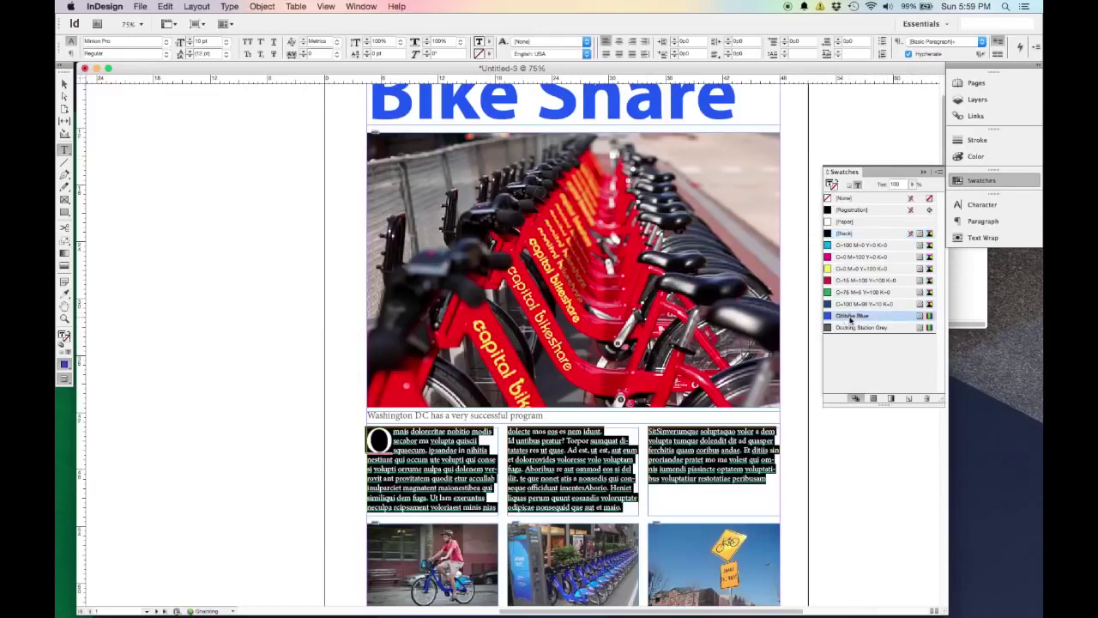
pyautogui.click(64, 83)
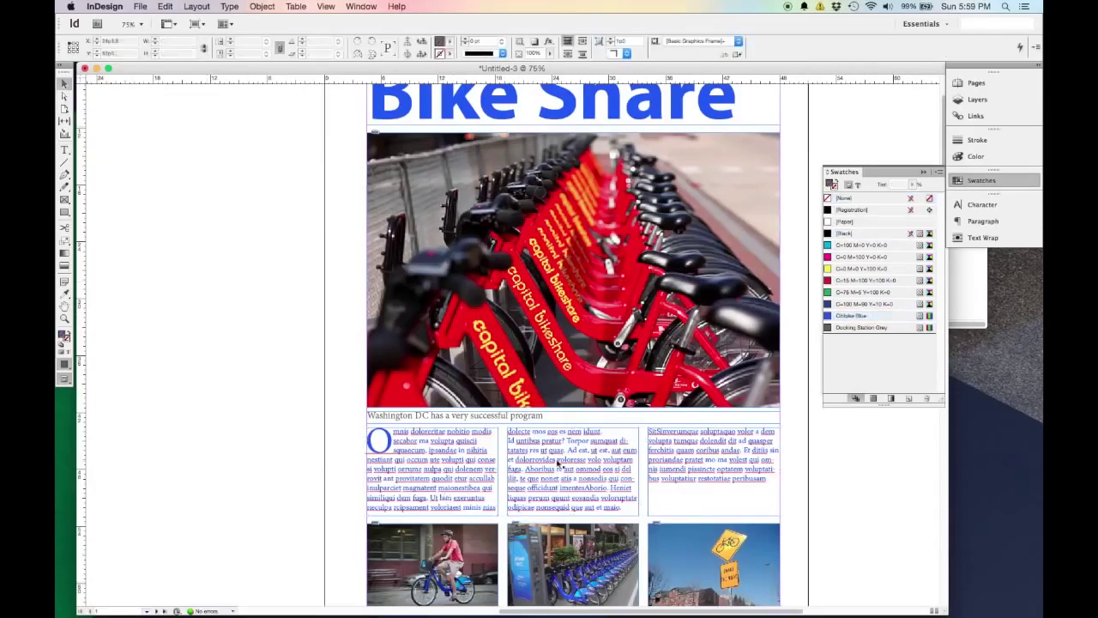
pyautogui.scroll(3, 440, 227)
pyautogui.scroll(-2, 434, 343)
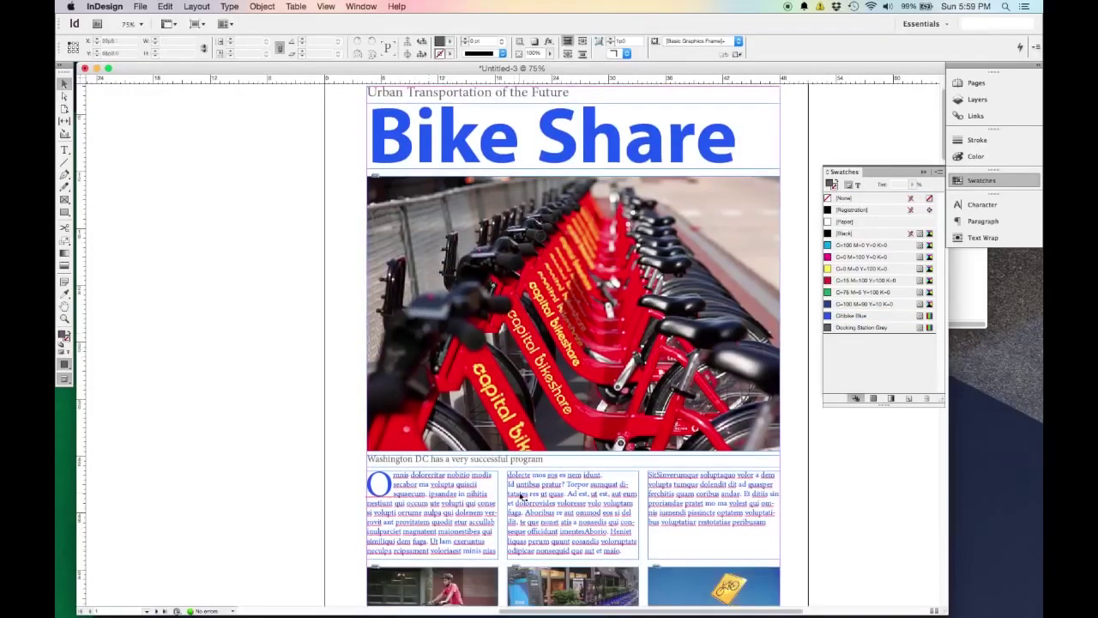
pyautogui.scroll(-2, 488, 403)
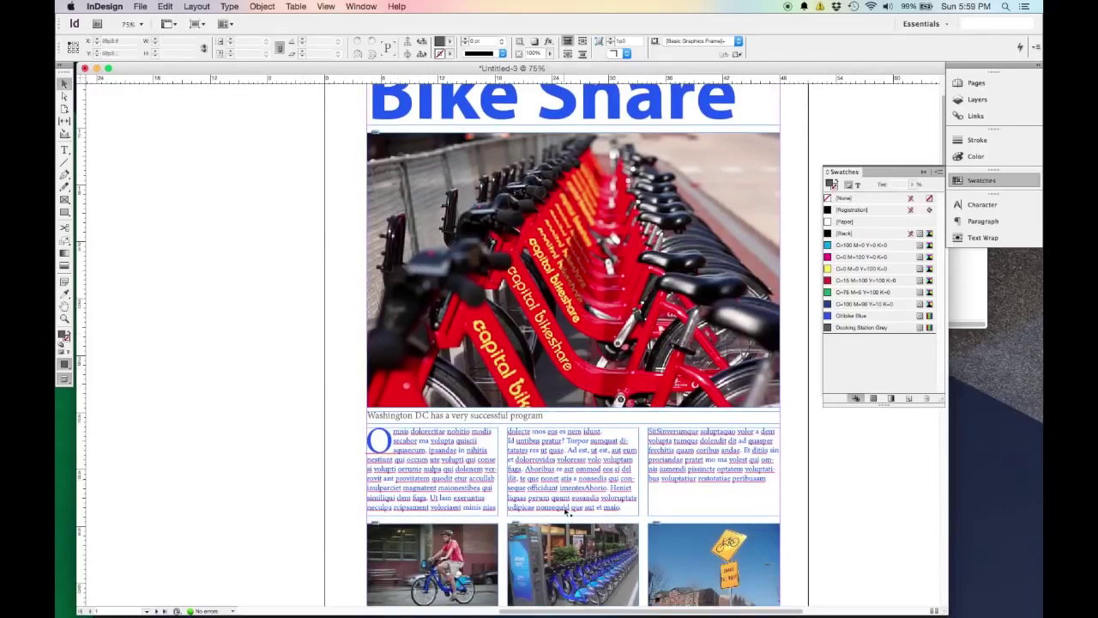
# Undo the blue recoloring of the body text
pyautogui.press('cmd+z')
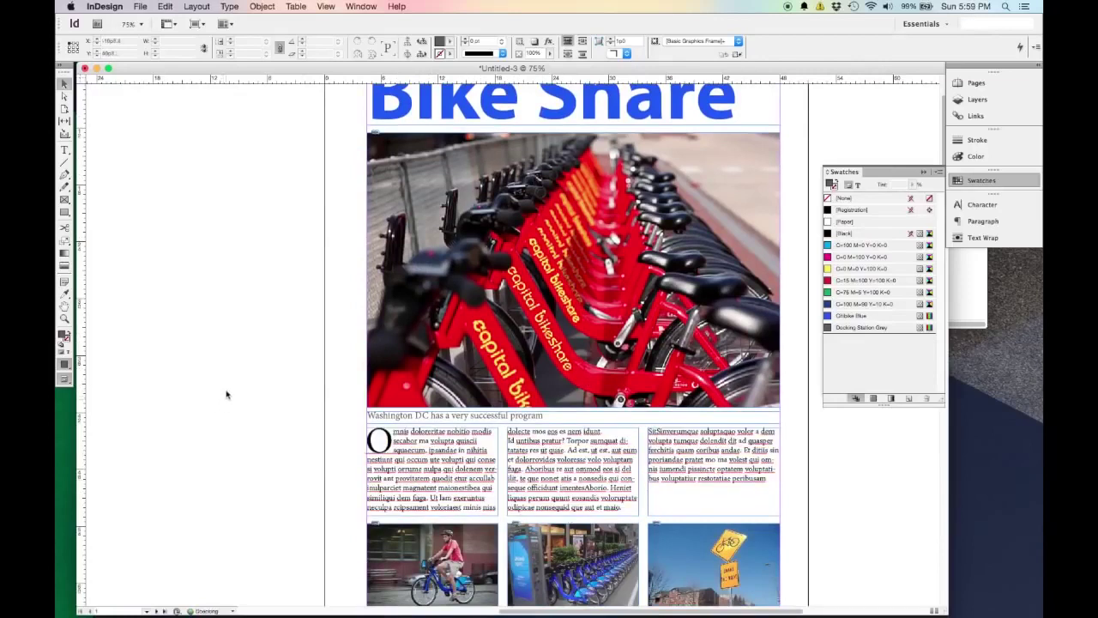
pyautogui.click(164, 7)
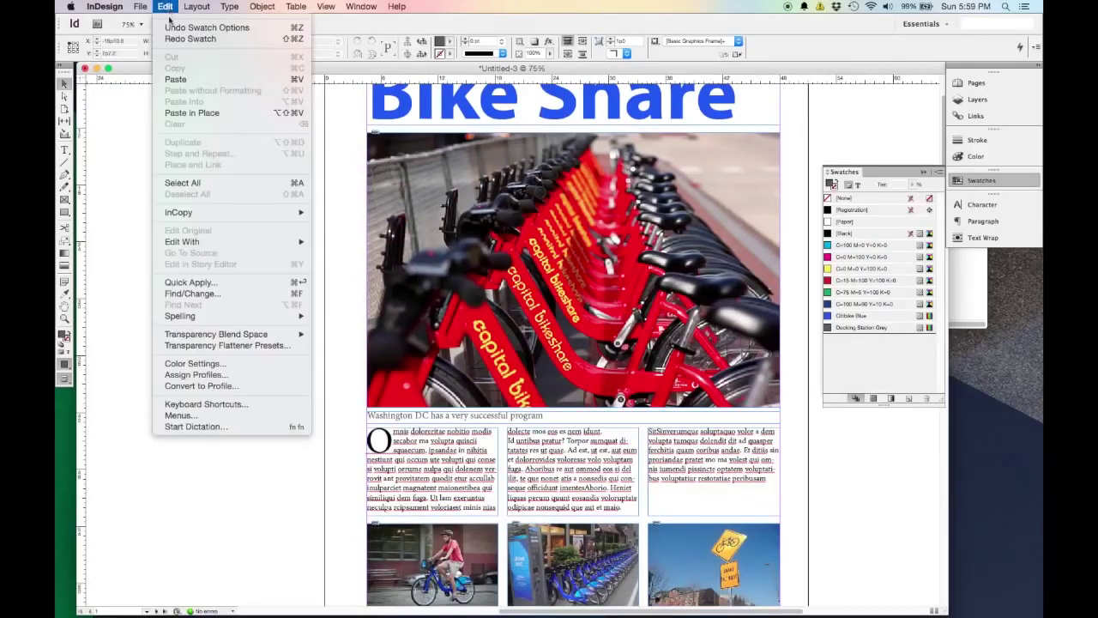
pyautogui.click(172, 27)
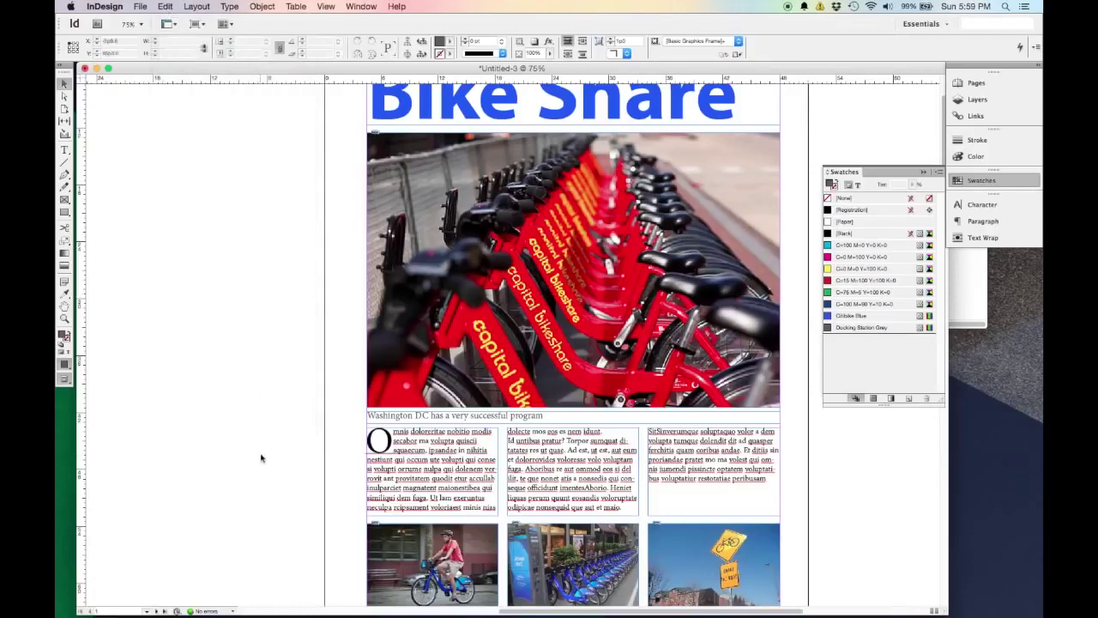
# Collapse the swatch list and look over the cover page's title, caption and body text
pyautogui.scroll(-2, 262, 458)
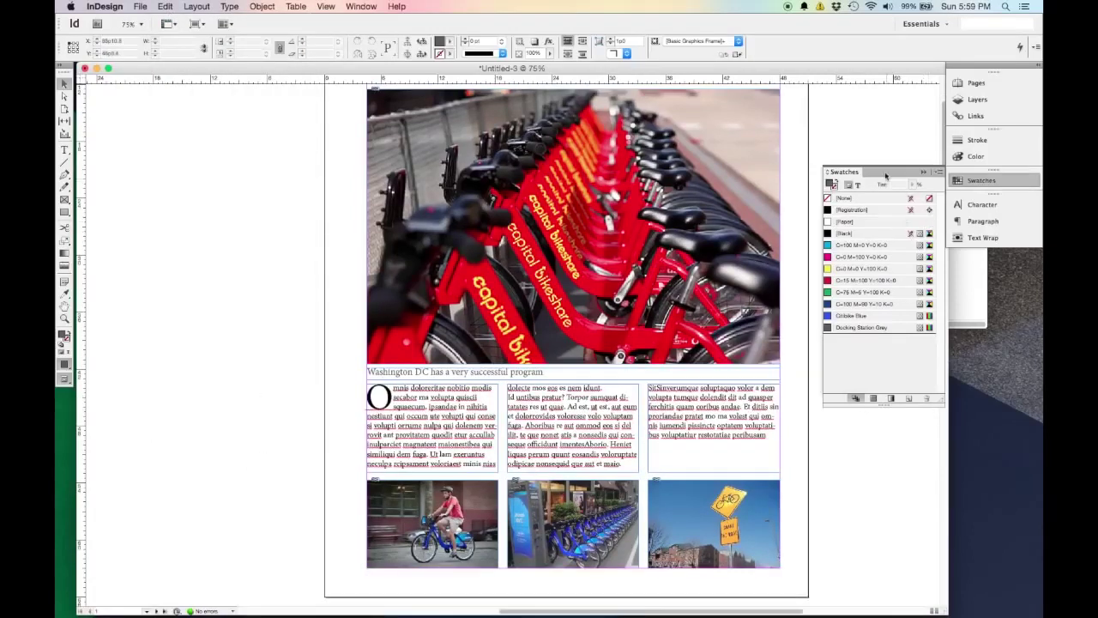
pyautogui.click(925, 175)
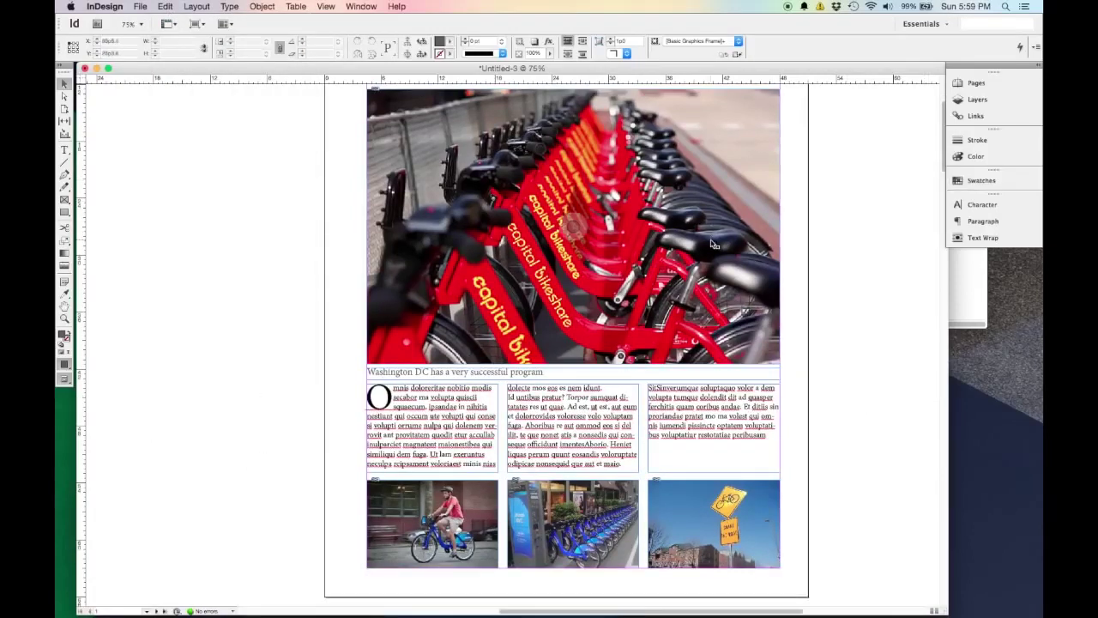
pyautogui.scroll(4, 809, 282)
pyautogui.scroll(2, 839, 309)
pyautogui.scroll(-2, 838, 308)
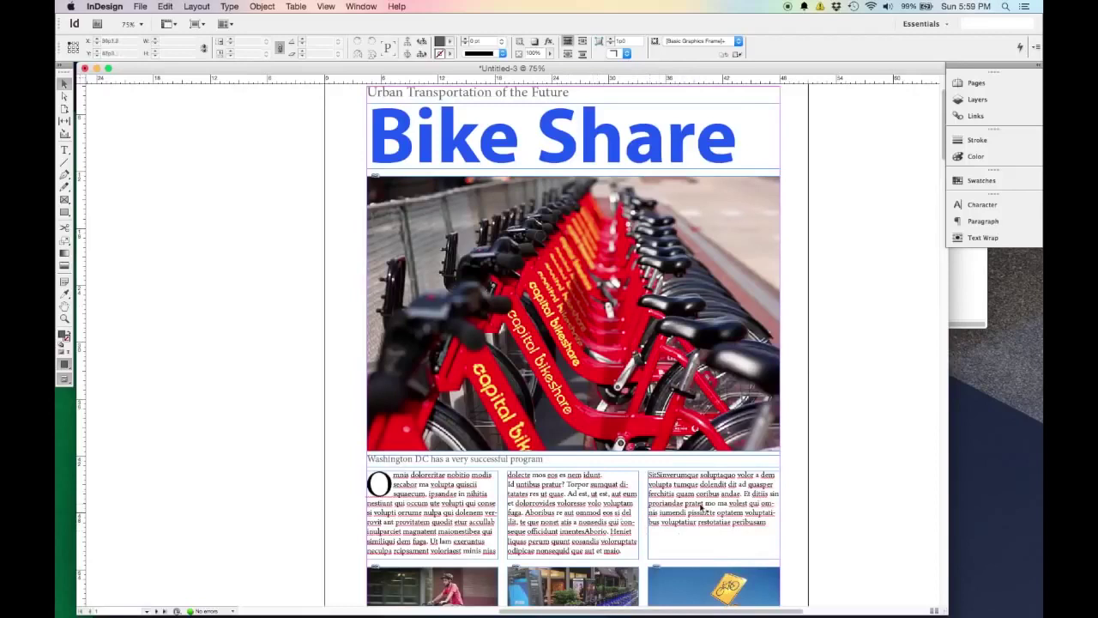
pyautogui.scroll(-2, 699, 497)
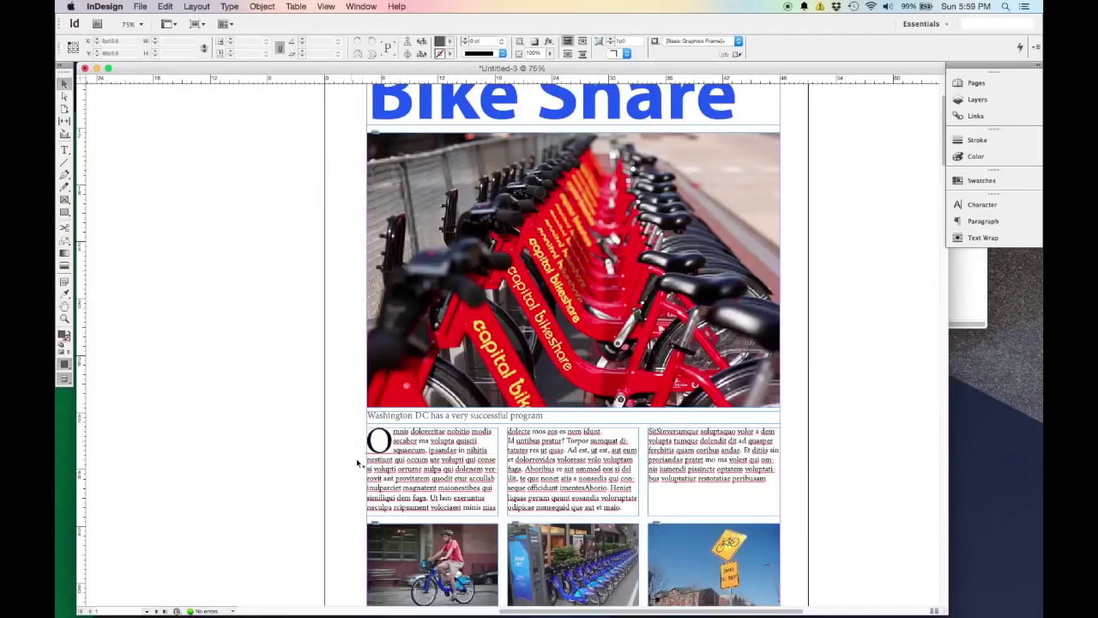
# Bring up the document's list of paragraph styles
pyautogui.click(361, 6)
pyautogui.moveTo(412, 234)
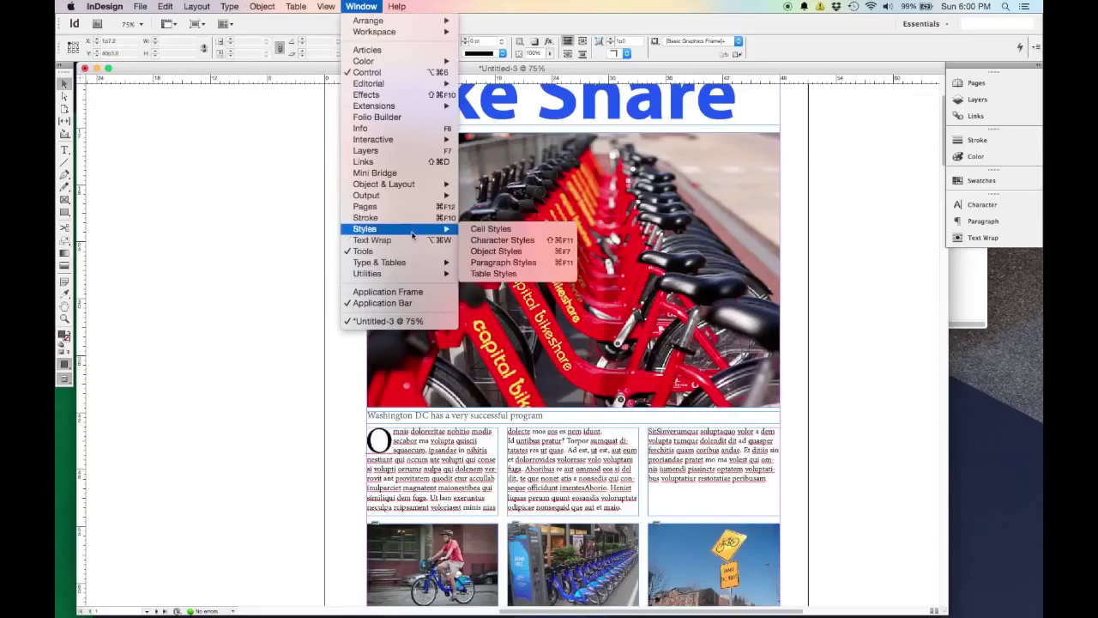
pyautogui.click(512, 263)
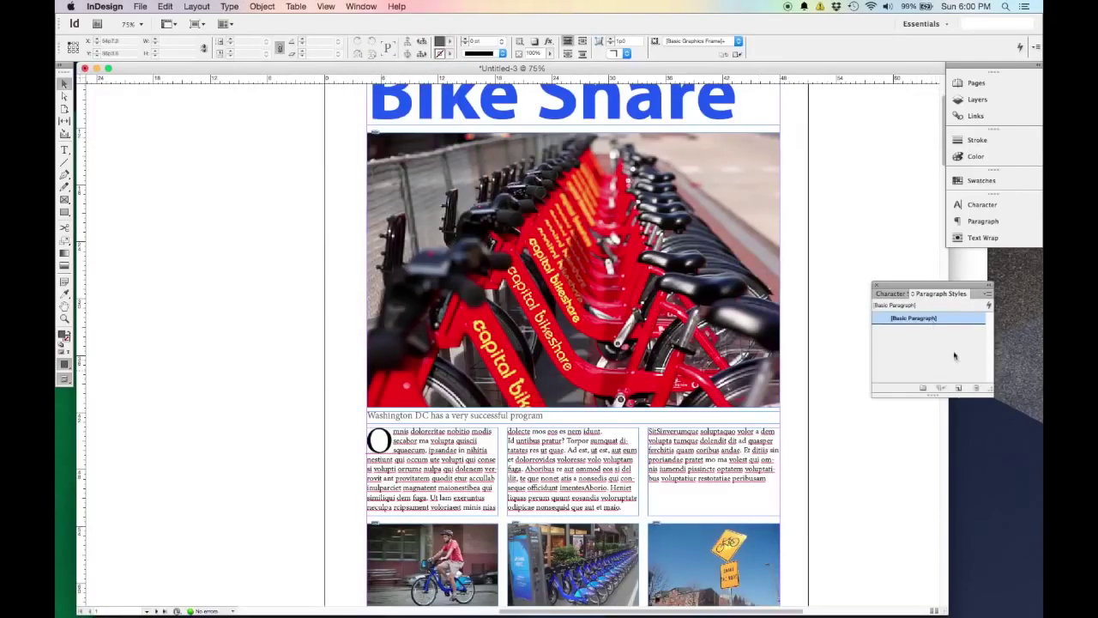
# Create a paragraph style named Title from the formatting of the Bike Share headline and apply it there
pyautogui.moveTo(938, 396); pyautogui.dragTo(937, 410)
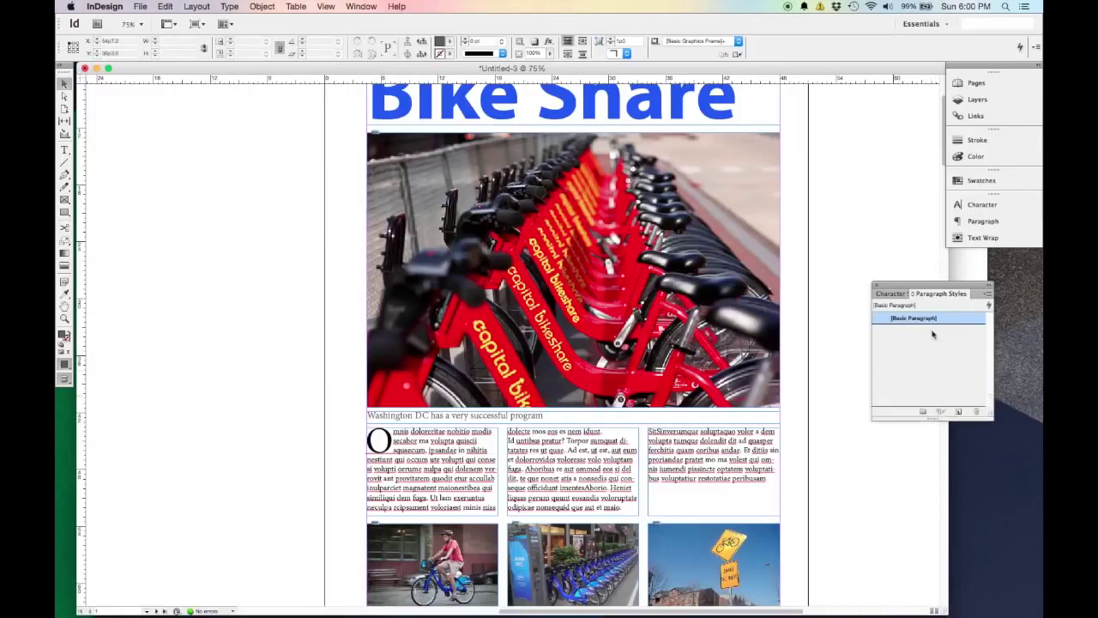
pyautogui.moveTo(937, 290); pyautogui.dragTo(937, 272)
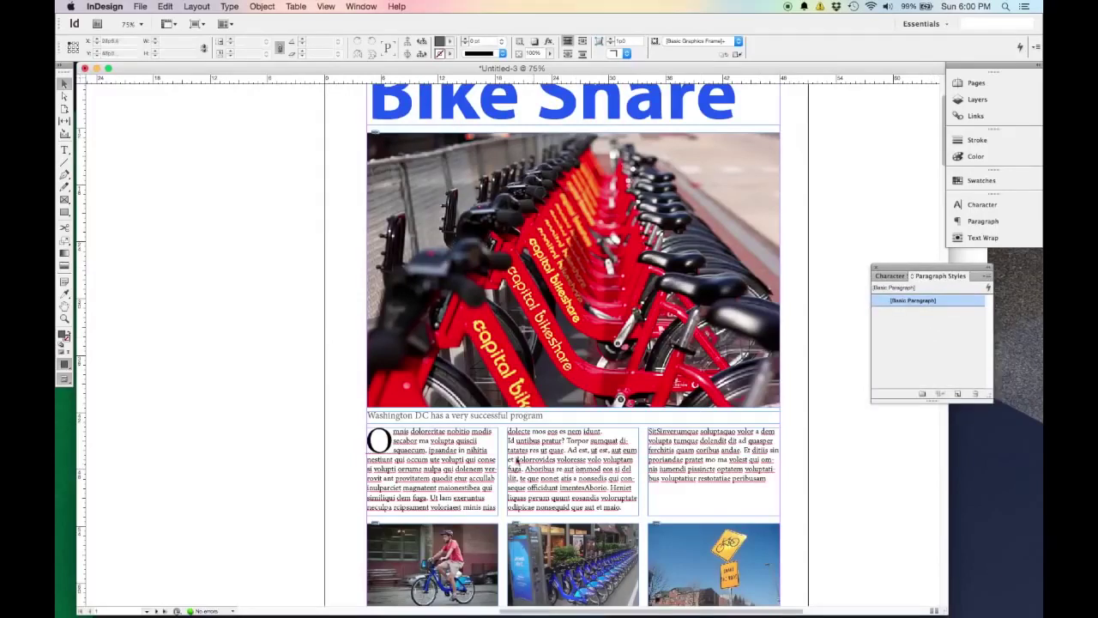
pyautogui.doubleClick(739, 103)
pyautogui.scroll(2, 830, 222)
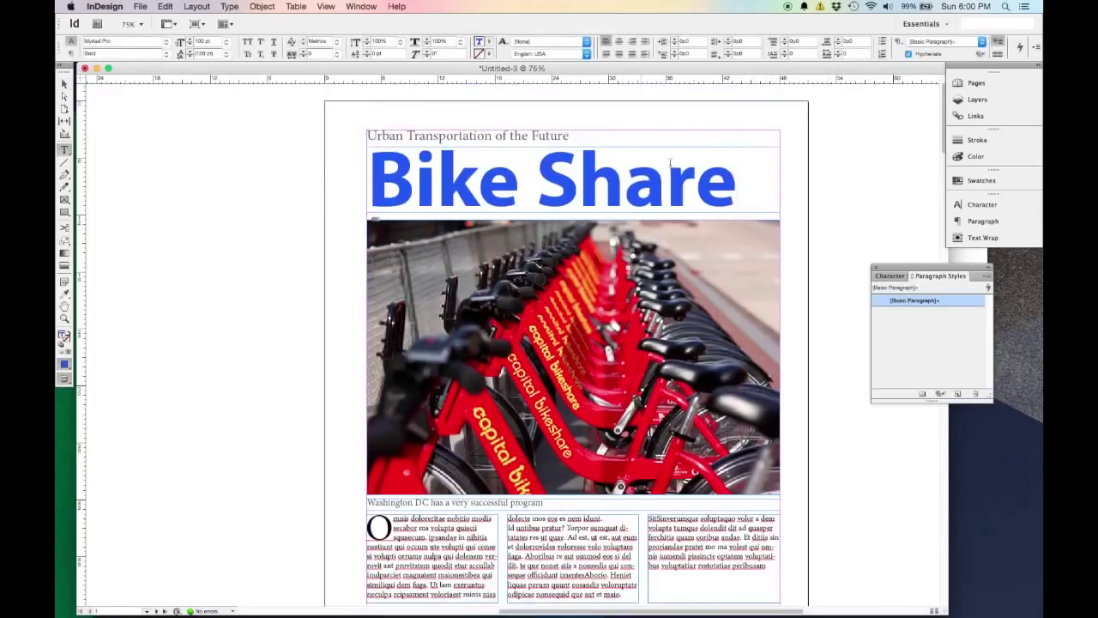
pyautogui.click(426, 174)
pyautogui.click(960, 393)
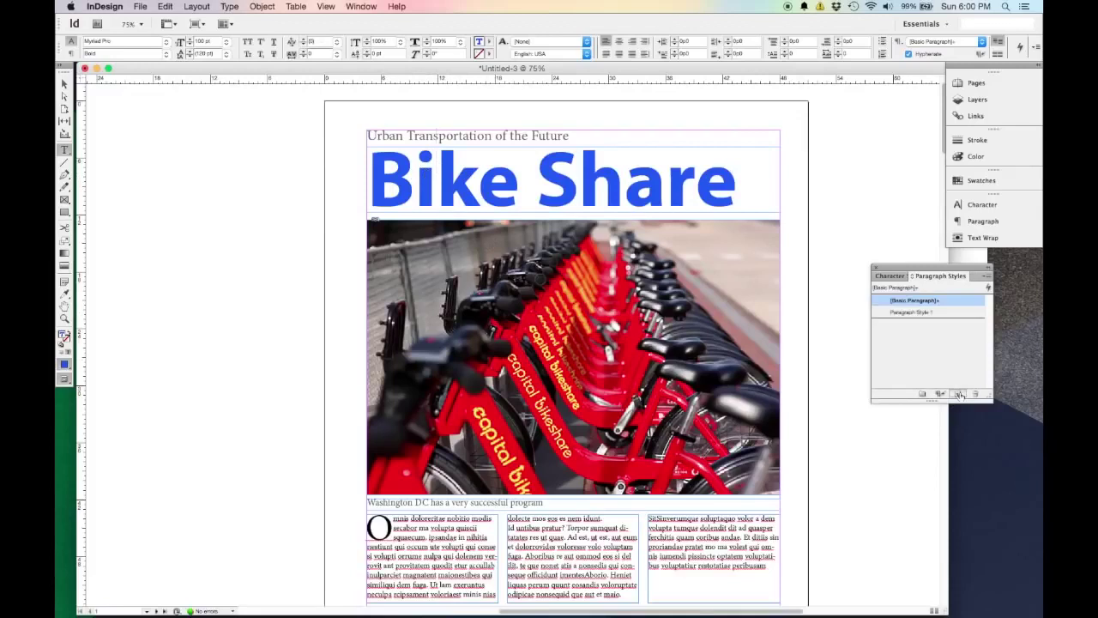
pyautogui.click(922, 312)
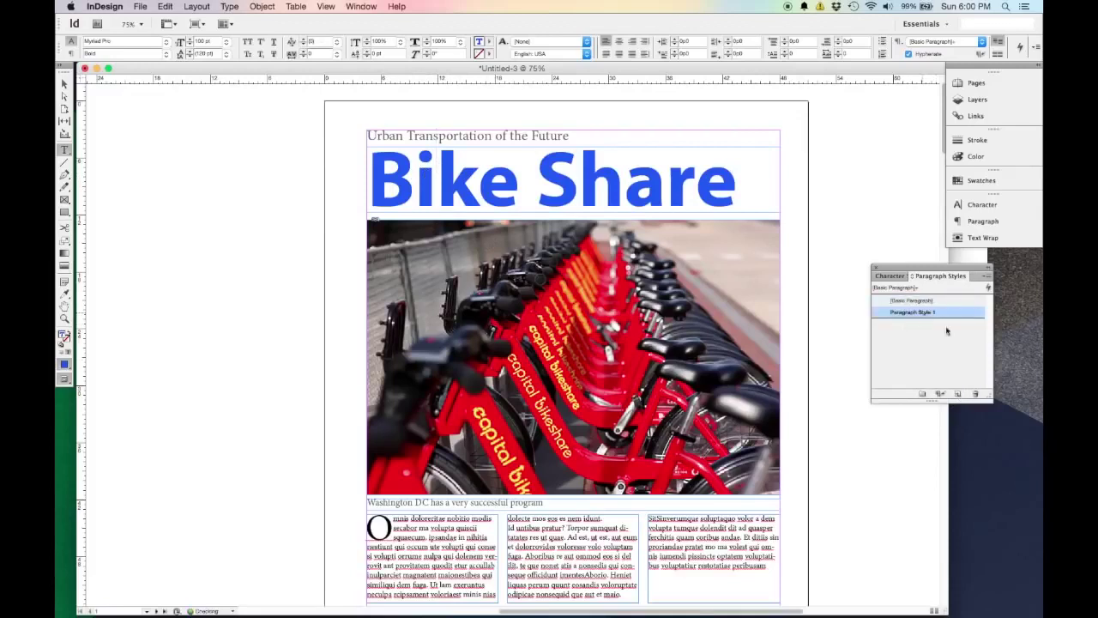
pyautogui.doubleClick(934, 314)
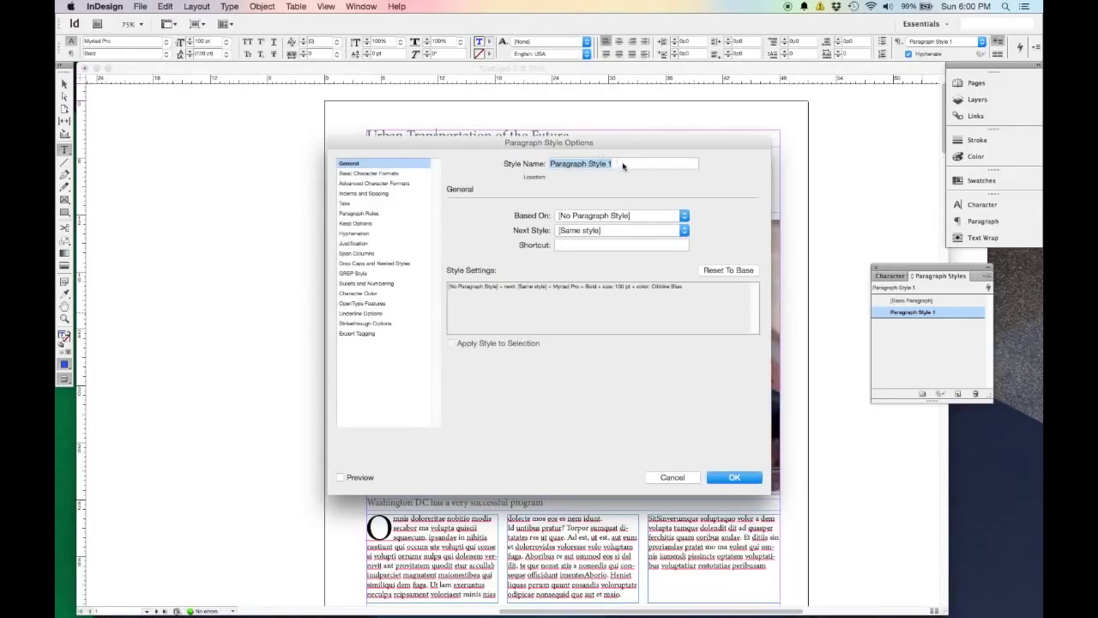
pyautogui.write('Title')
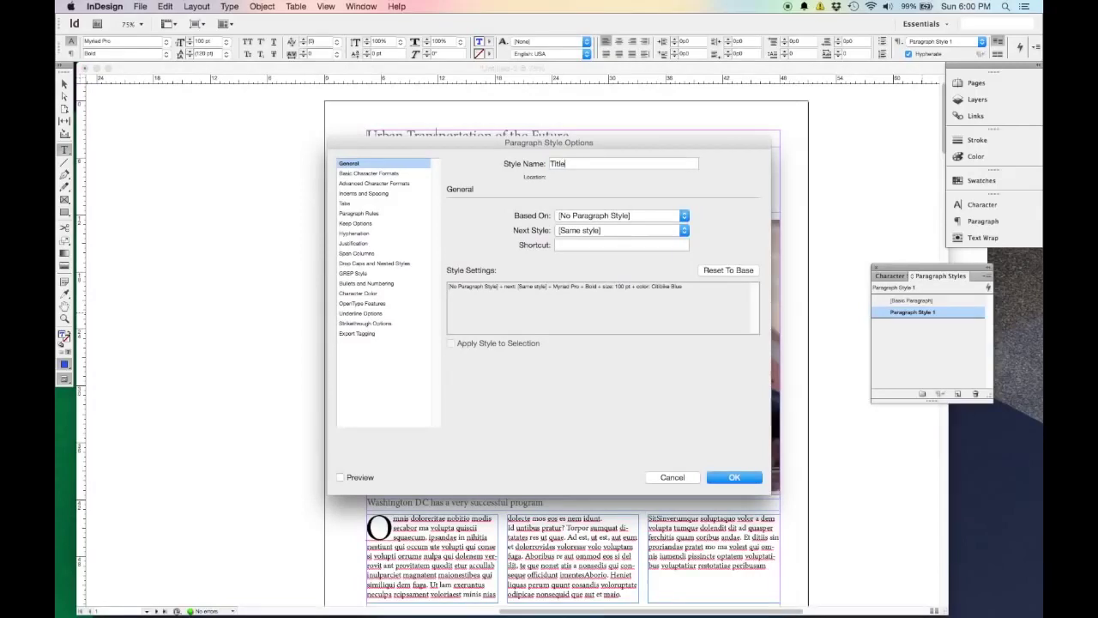
pyautogui.click(731, 479)
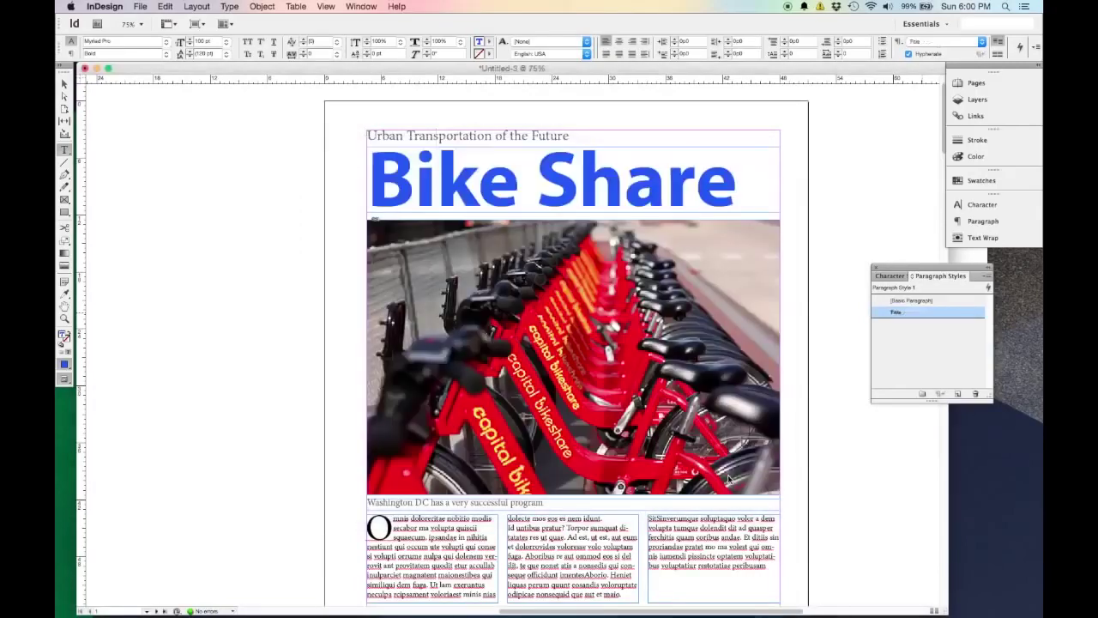
# Create a paragraph style named Body Text from the text in the middle column and apply it there
pyautogui.scroll(-3, 772, 356)
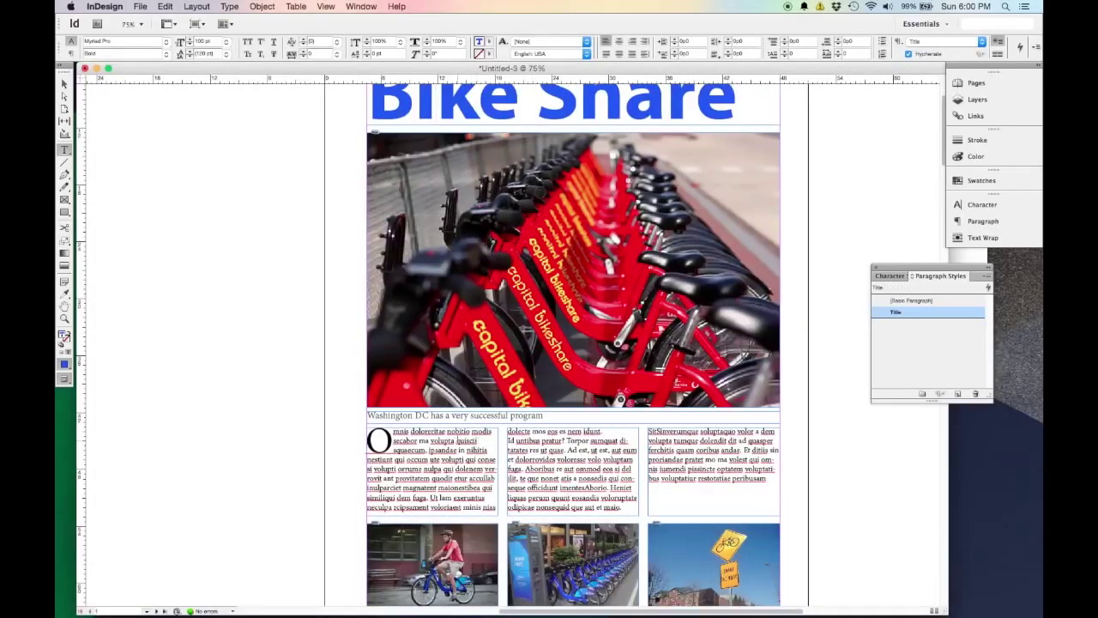
pyautogui.moveTo(626, 508); pyautogui.dragTo(524, 468)
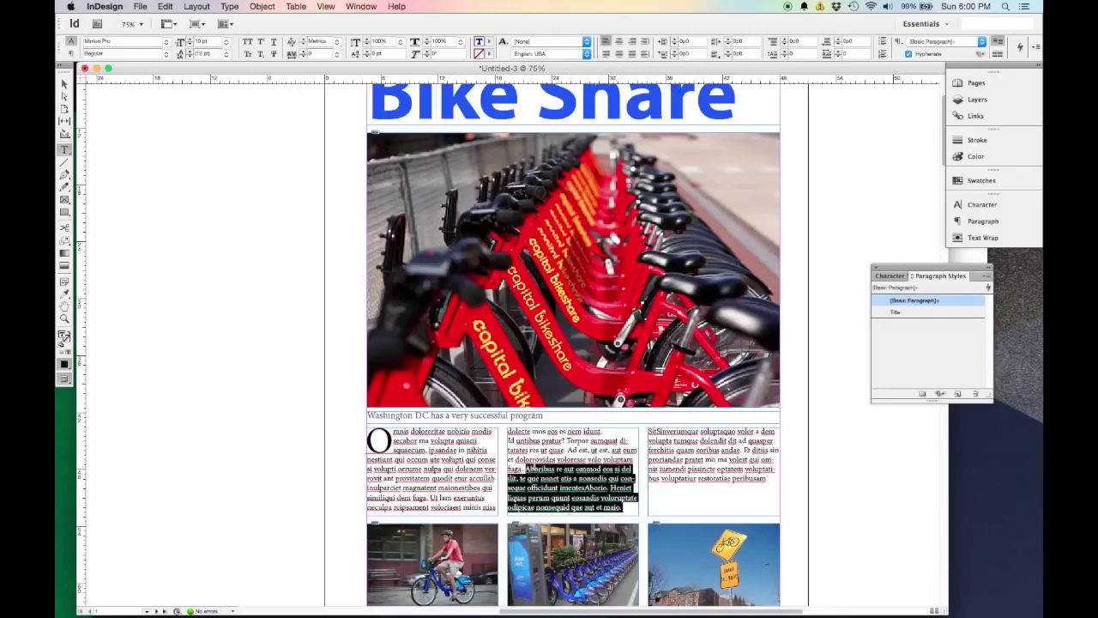
pyautogui.click(958, 392)
pyautogui.doubleClick(916, 312)
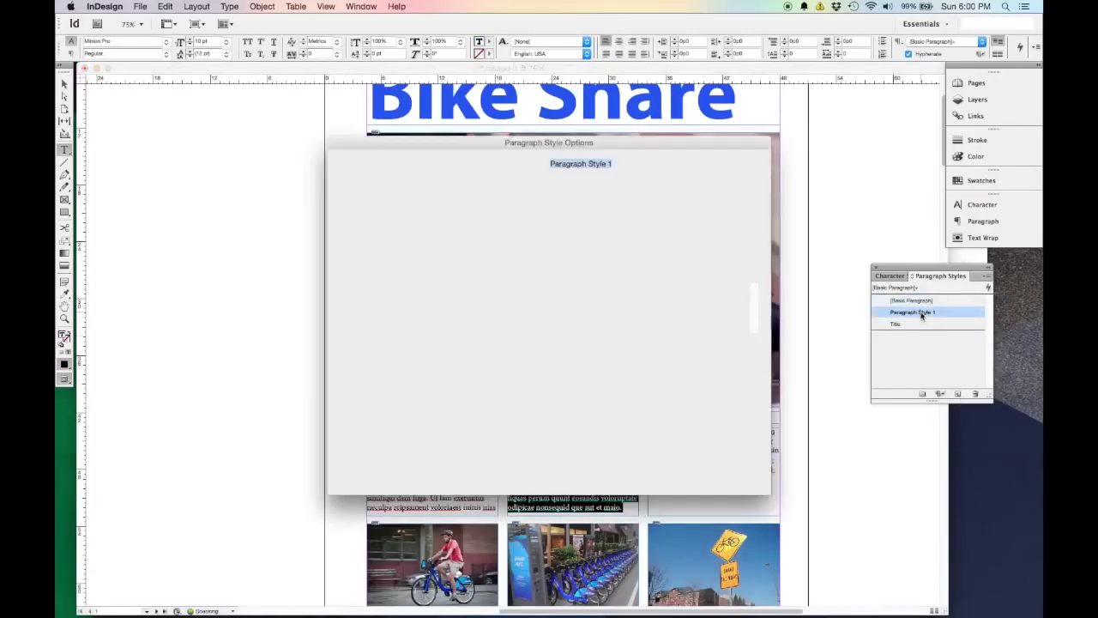
pyautogui.write('Body T')
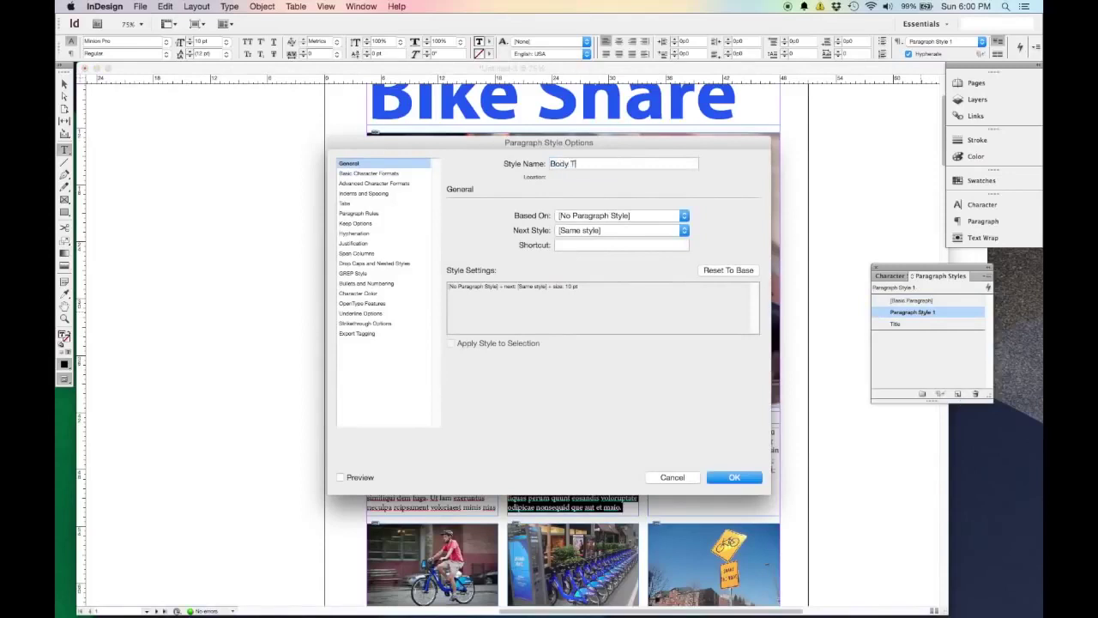
pyautogui.write('ext')
pyautogui.click(730, 479)
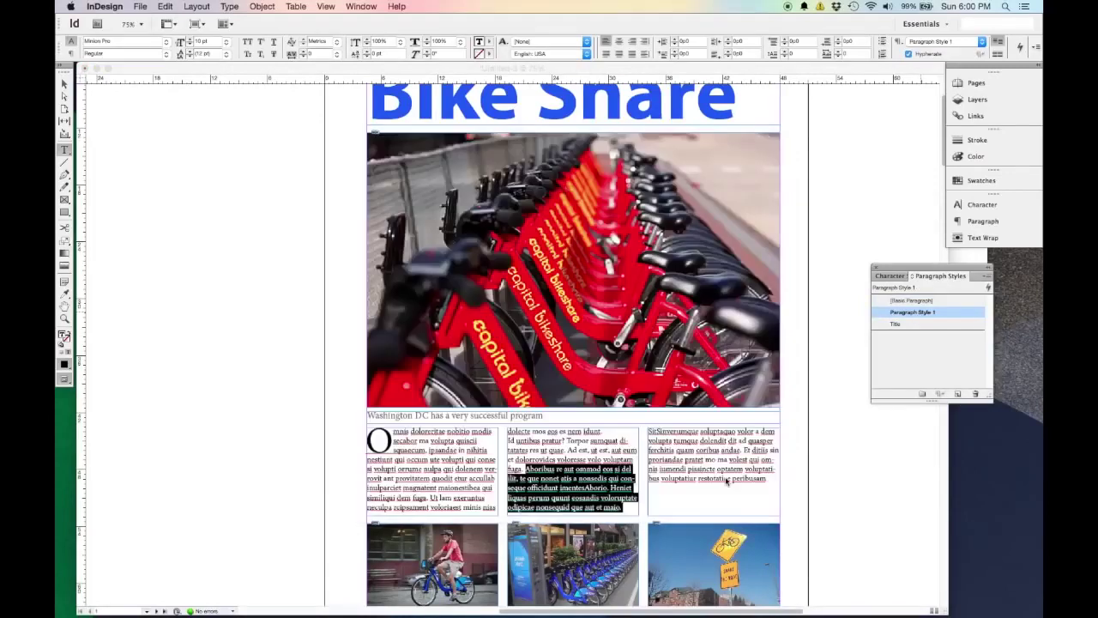
# Create a paragraph style named Caption from the Washington DC line under the main photo and apply it there
pyautogui.tripleClick(434, 416)
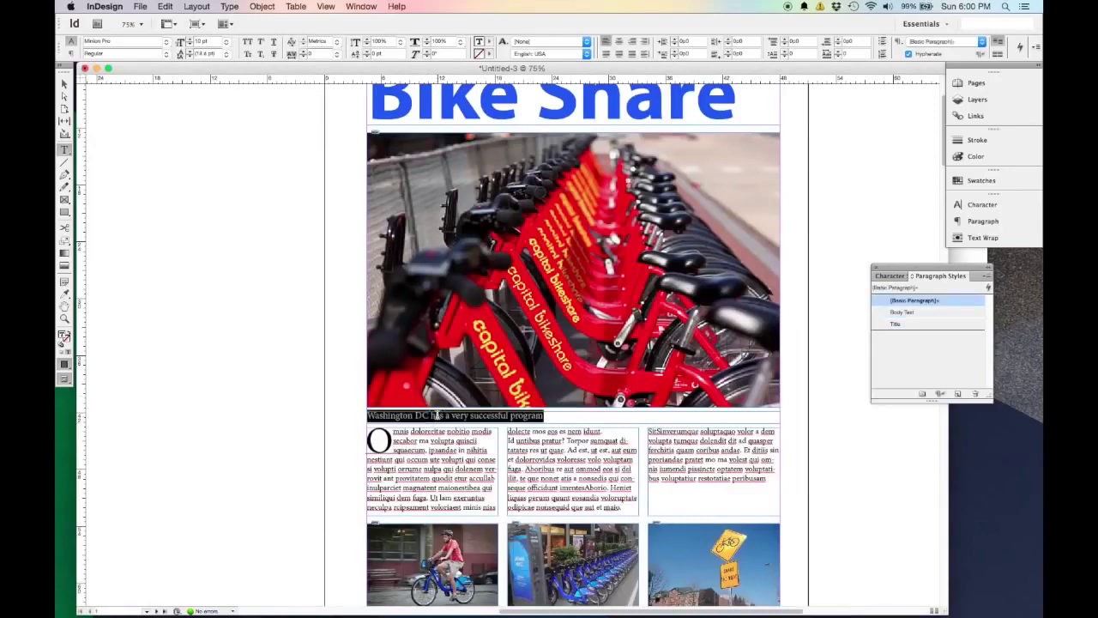
pyautogui.click(957, 393)
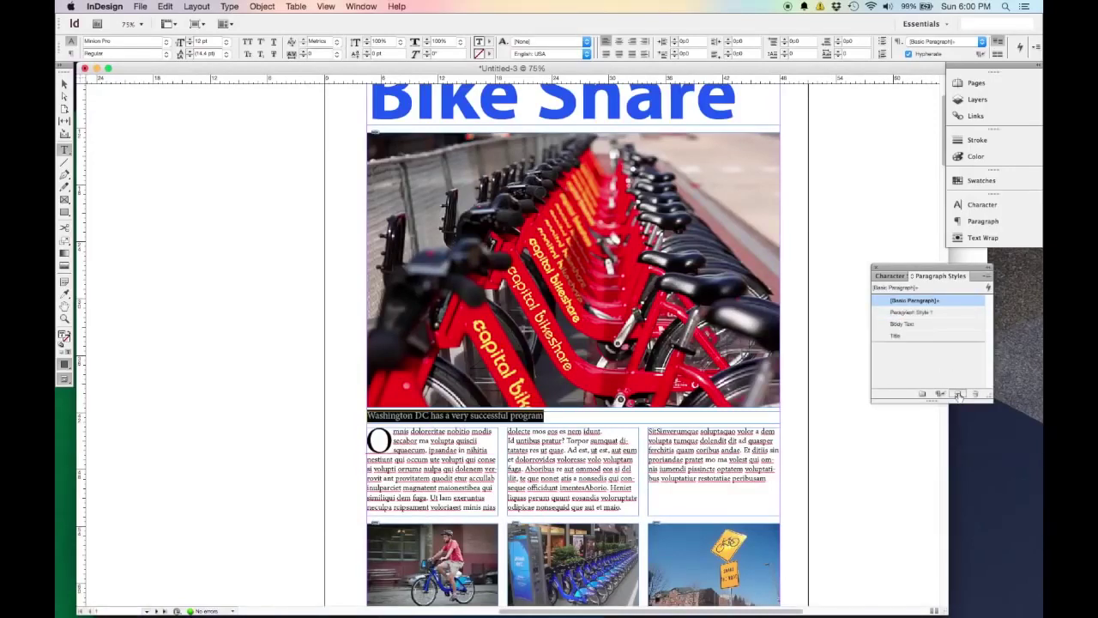
pyautogui.doubleClick(923, 313)
pyautogui.write('Caption')
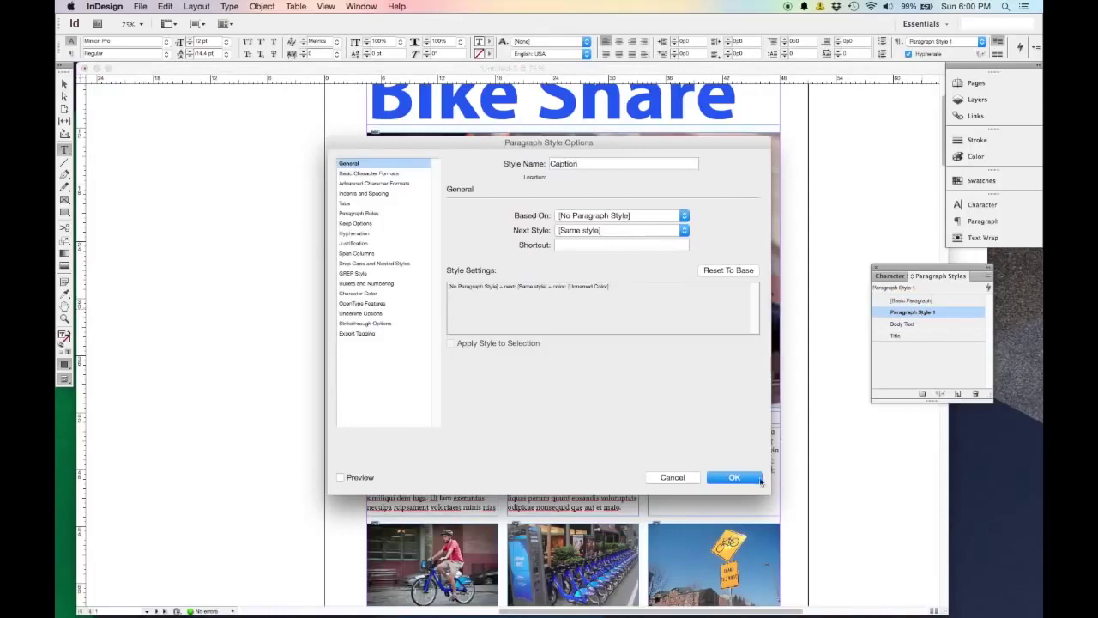
pyautogui.click(759, 479)
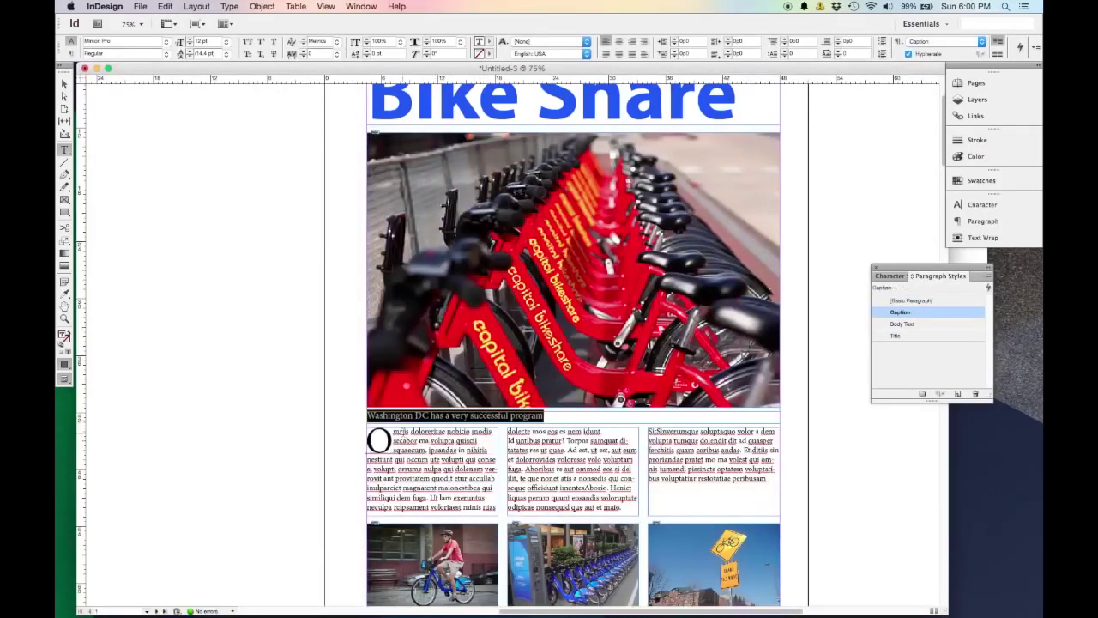
# Create a paragraph style named First Body from the opening drop-cap line of the first column and apply it
pyautogui.scroll(2, 566, 343)
pyautogui.scroll(-2, 567, 343)
pyautogui.press('super+shift+a')
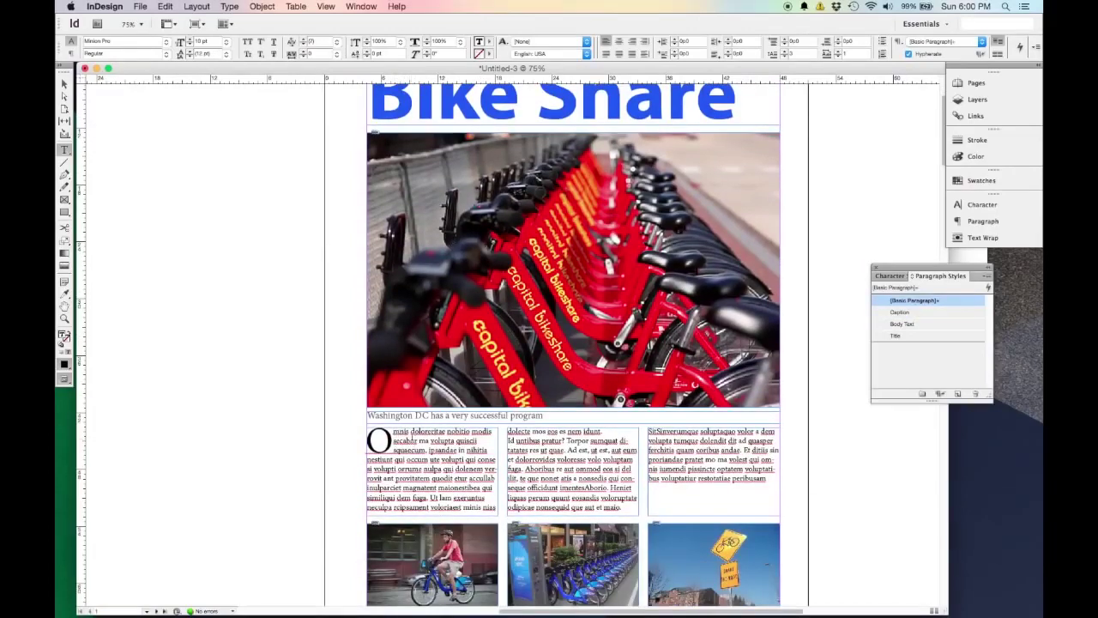
pyautogui.moveTo(493, 432); pyautogui.dragTo(369, 436)
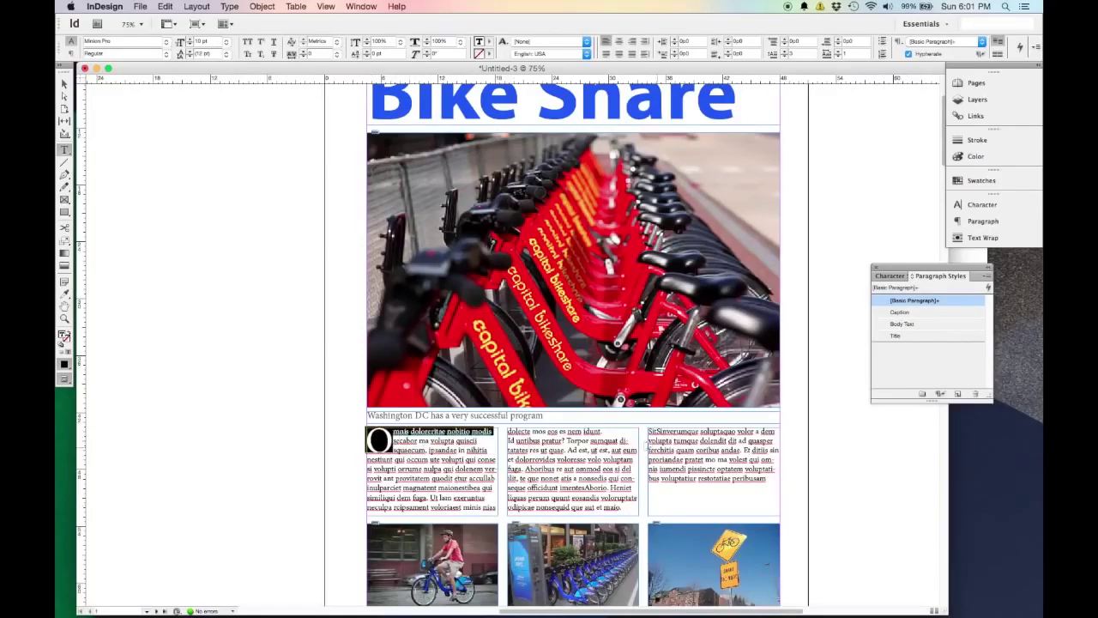
pyautogui.click(959, 395)
pyautogui.doubleClick(912, 312)
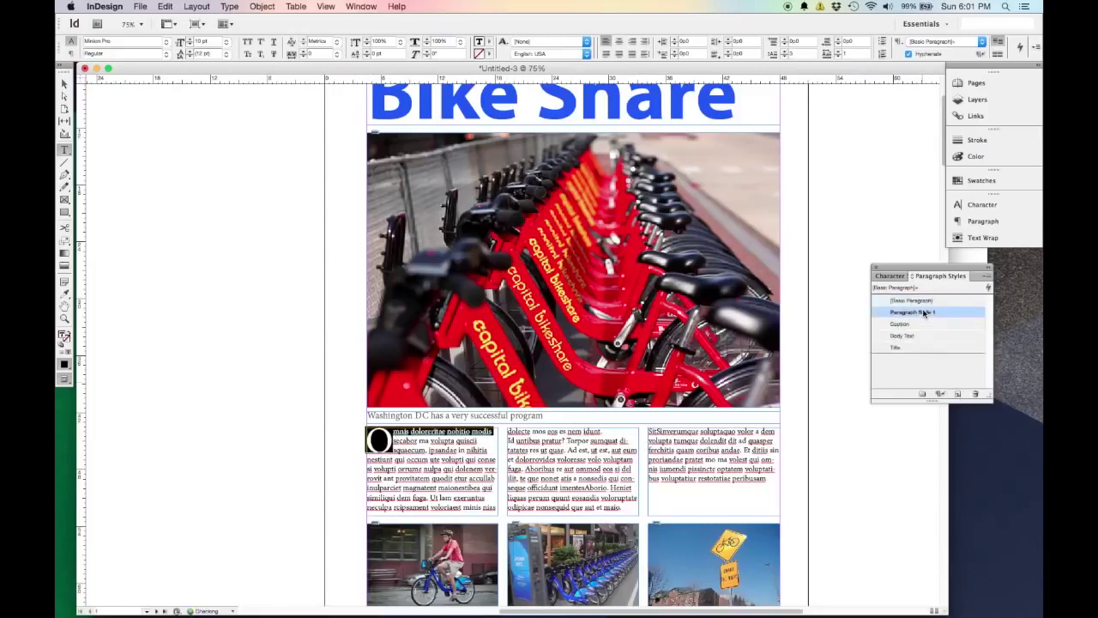
pyautogui.write('First Body')
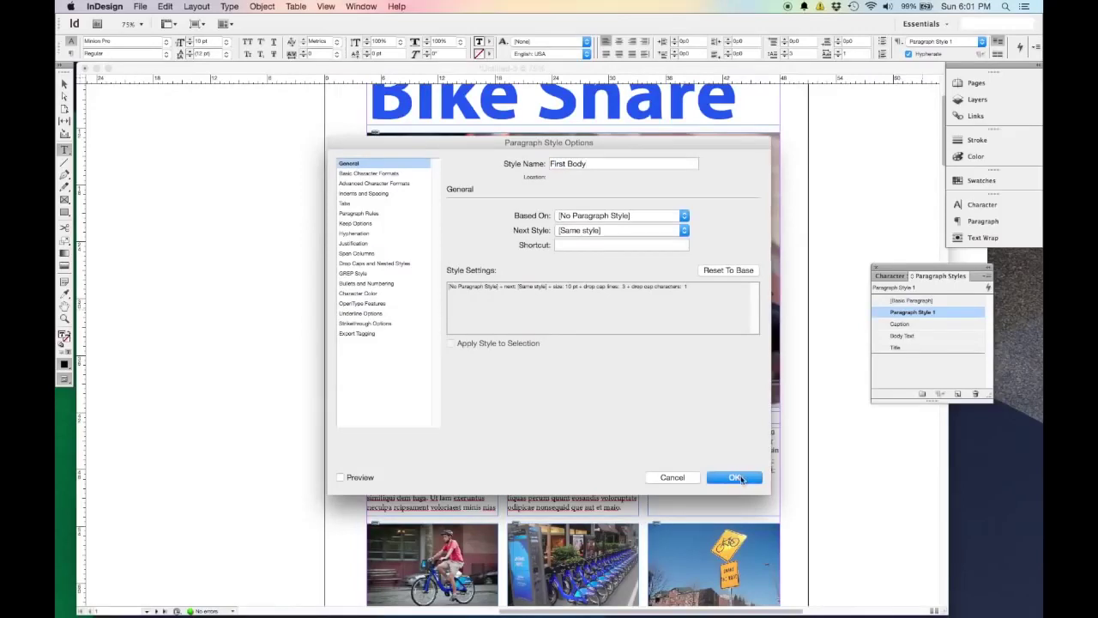
pyautogui.click(738, 478)
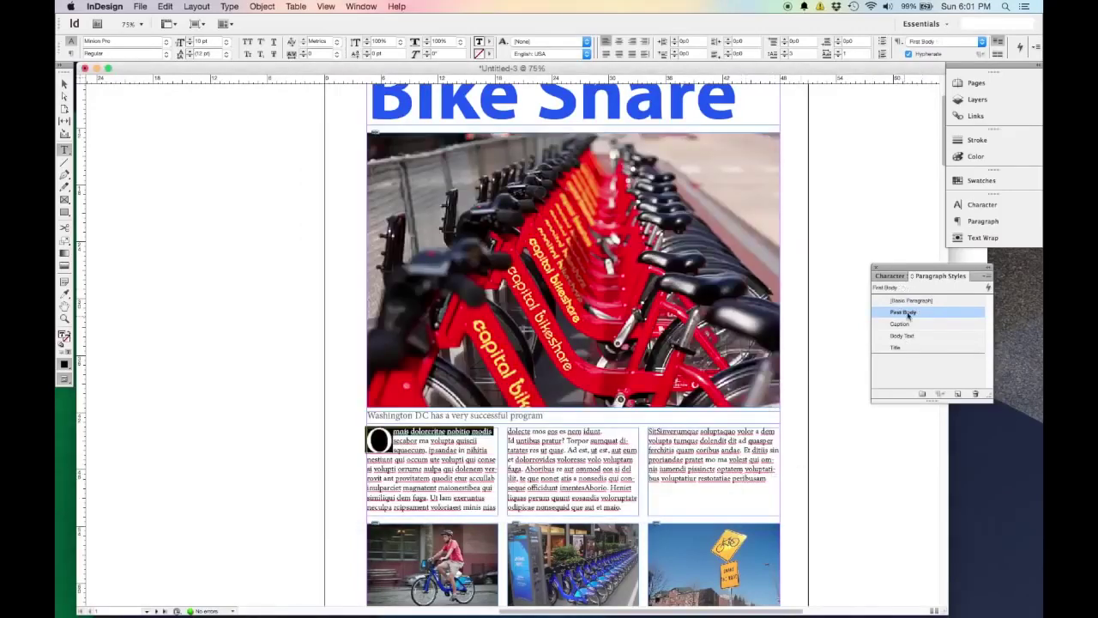
# Dock the Character Styles and Paragraph Styles group below Text Wrap, and check the paragraph style list from there
pyautogui.moveTo(938, 273); pyautogui.dragTo(978, 268)
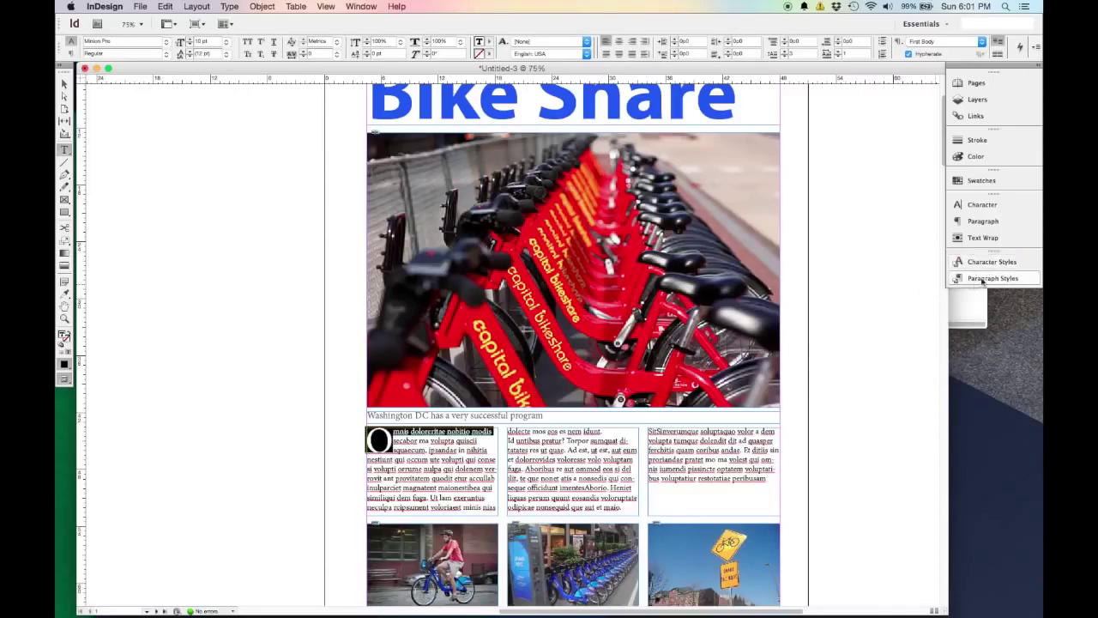
pyautogui.click(983, 280)
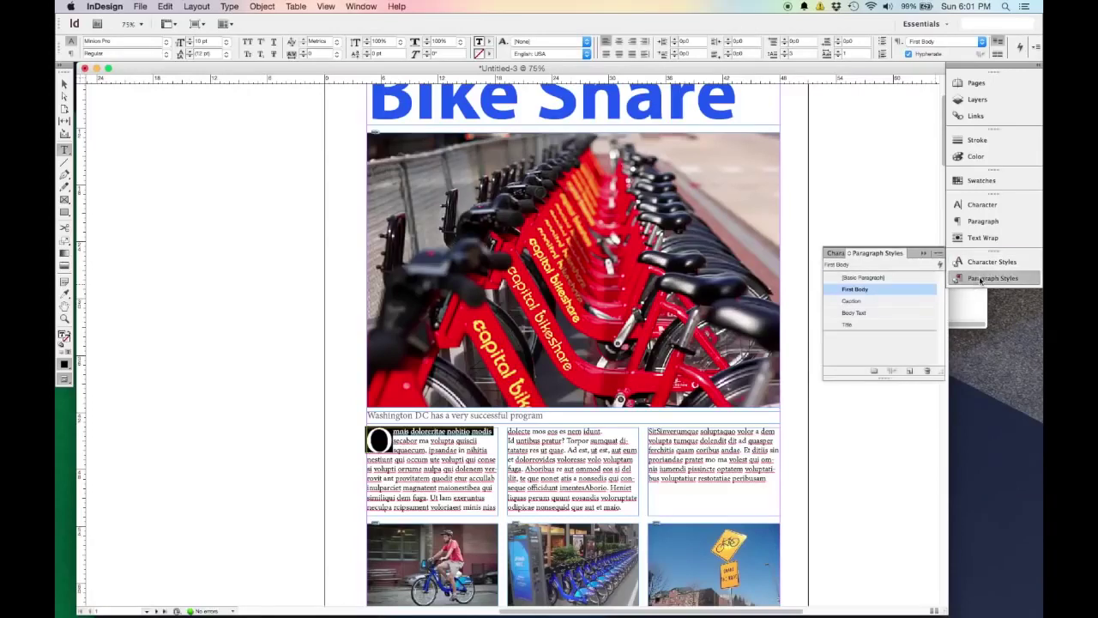
pyautogui.click(980, 279)
# Switch to the Selection tool and look through the cover page and the spreads that follow it
pyautogui.scroll(-2, 747, 294)
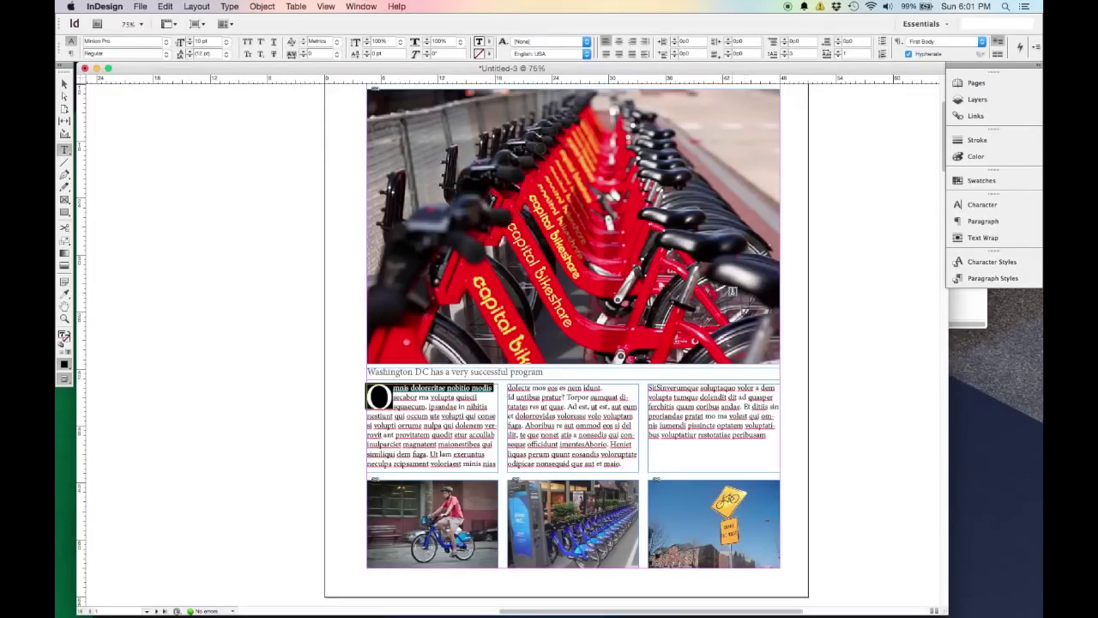
pyautogui.scroll(-4, 747, 293)
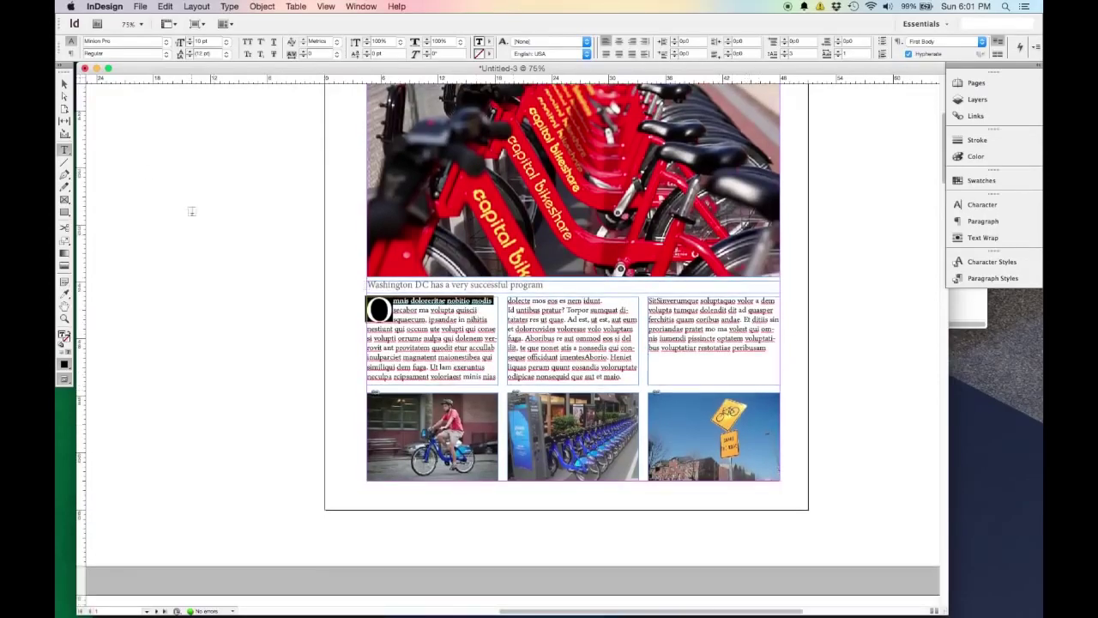
pyautogui.click(65, 83)
pyautogui.scroll(4, 479, 411)
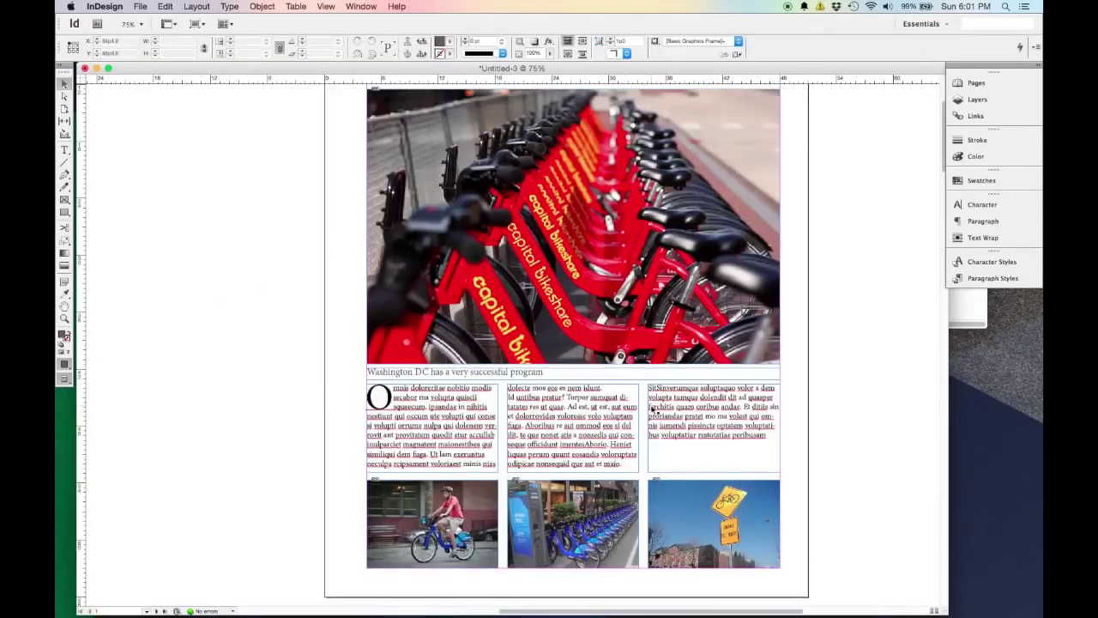
pyautogui.press('super+minus')
pyautogui.press('super+minus')
pyautogui.scroll(-3, 661, 502)
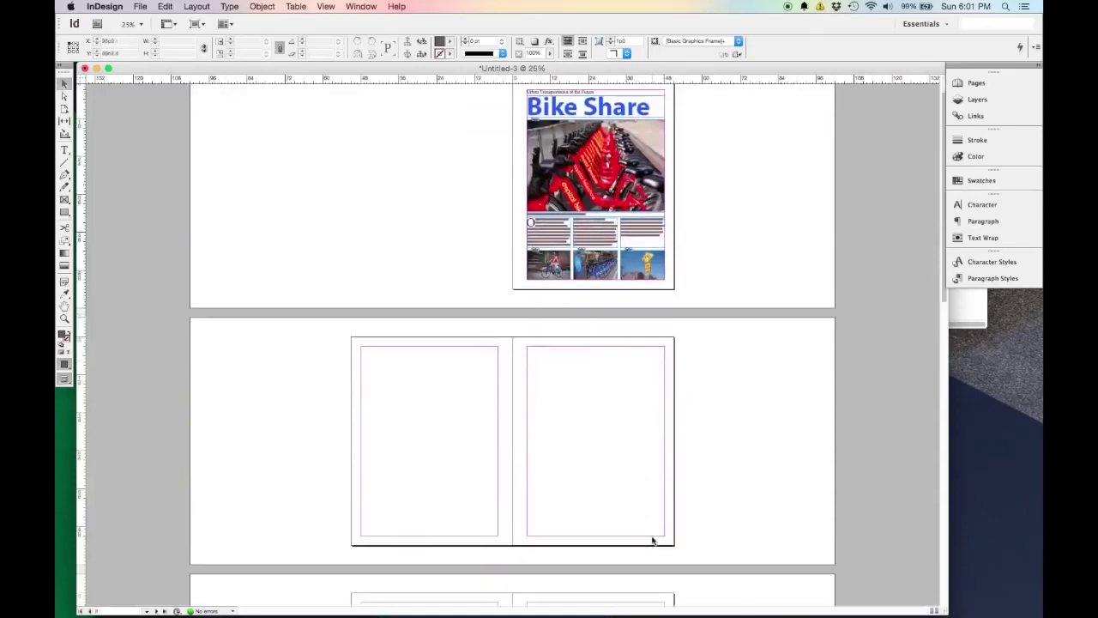
pyautogui.scroll(-2, 678, 485)
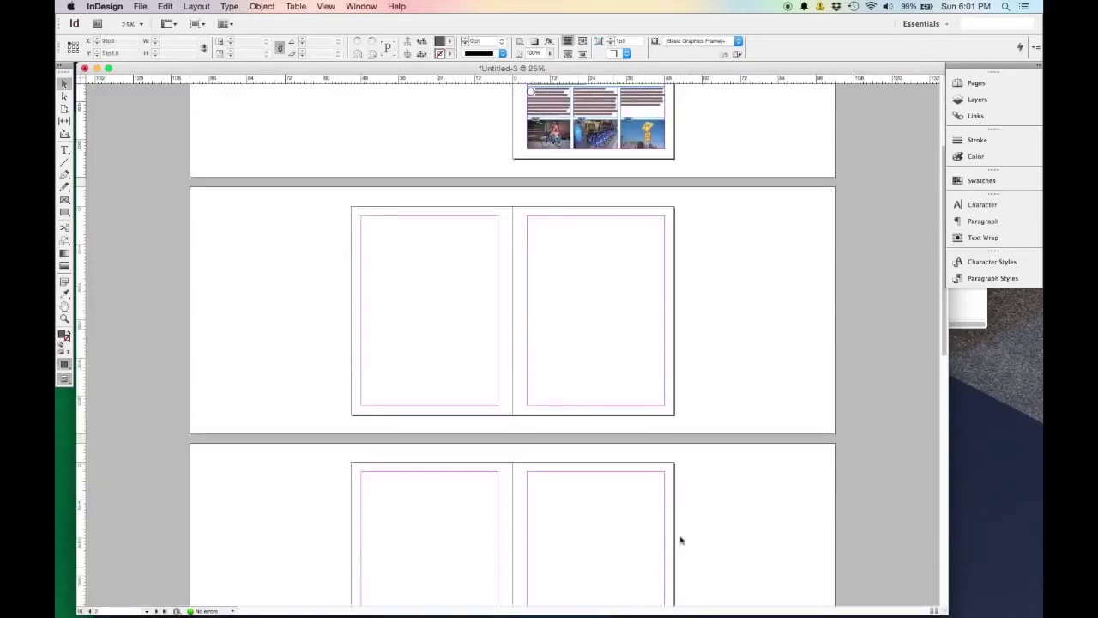
pyautogui.scroll(-3, 634, 532)
pyautogui.scroll(-4, 600, 502)
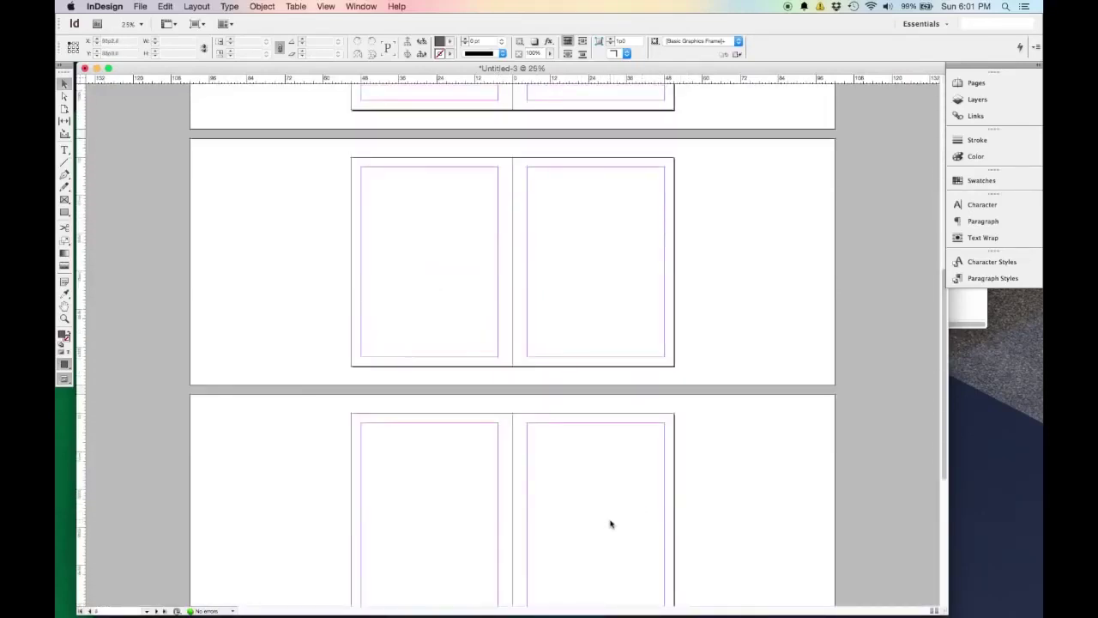
pyautogui.scroll(10, 612, 523)
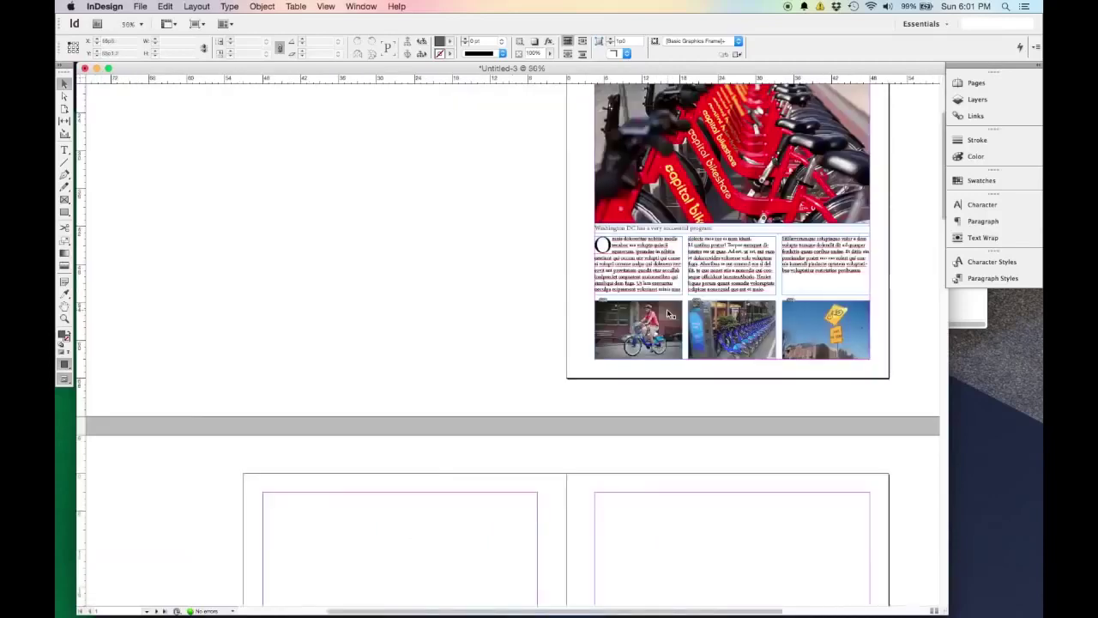
pyautogui.press('super+equal')
pyautogui.press('super+minus')
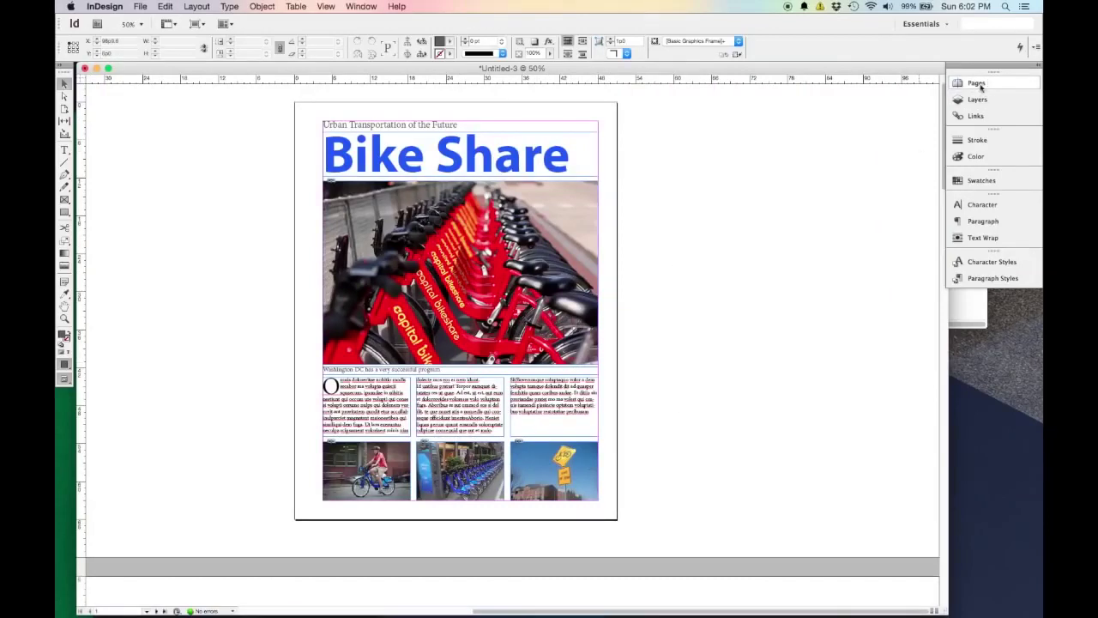
# Bring up the document's page overview and open the A-Master spread for editing
pyautogui.click(361, 6)
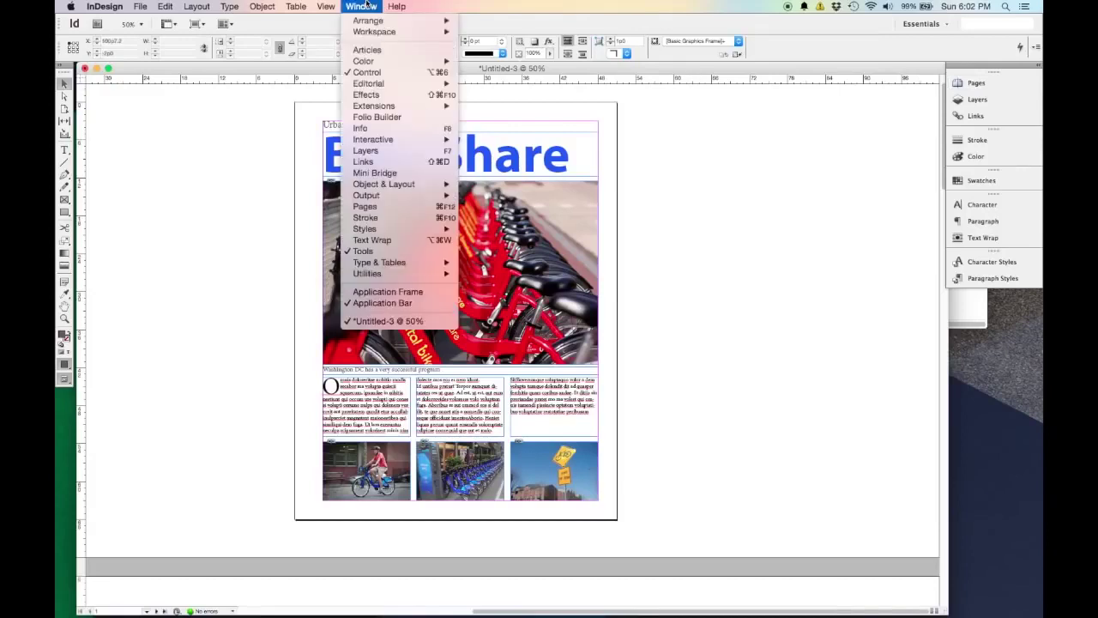
pyautogui.click(365, 206)
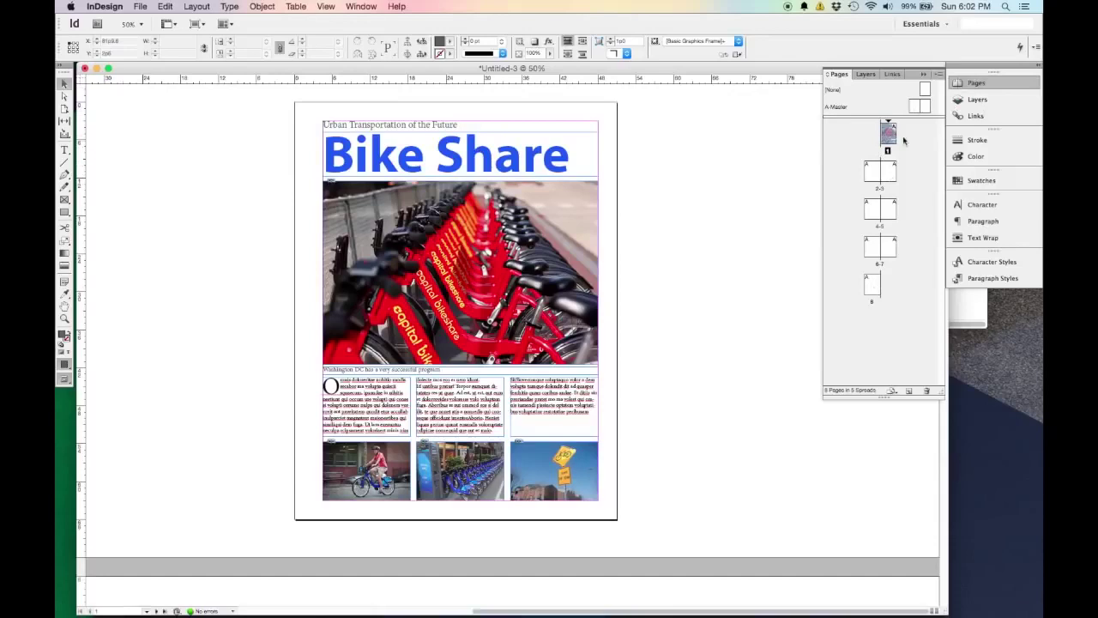
pyautogui.doubleClick(915, 106)
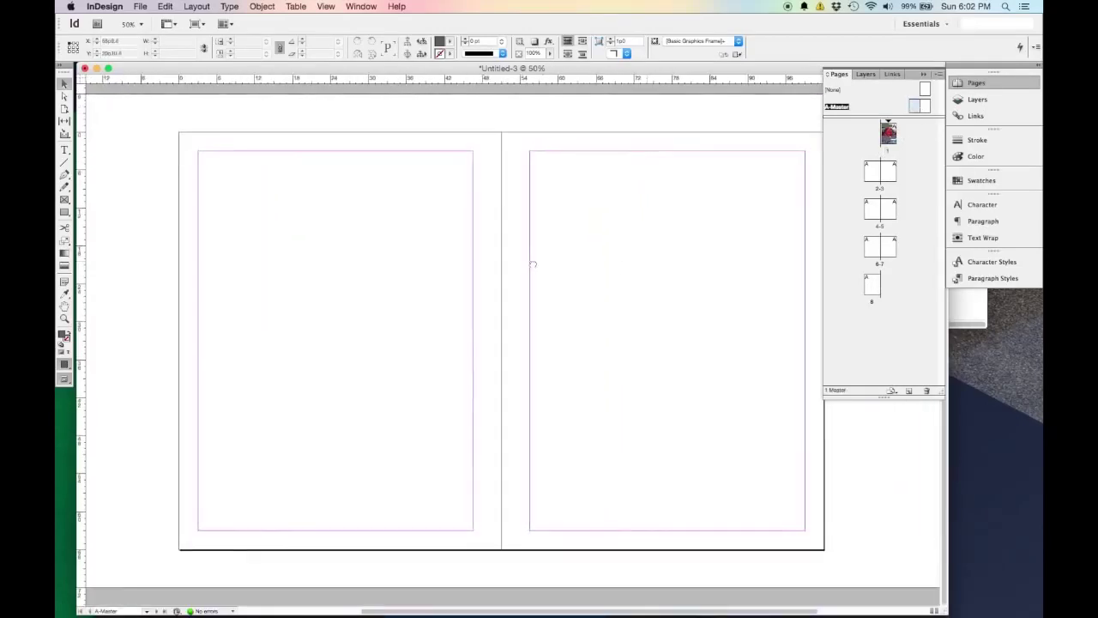
# Draw a small text frame about 6 picas wide just below the bottom margin at the outer corner of the left A-Master page
pyautogui.click(63, 151)
pyautogui.moveTo(200, 530); pyautogui.dragTo(240, 543)
pyautogui.scroll(2, 207, 540)
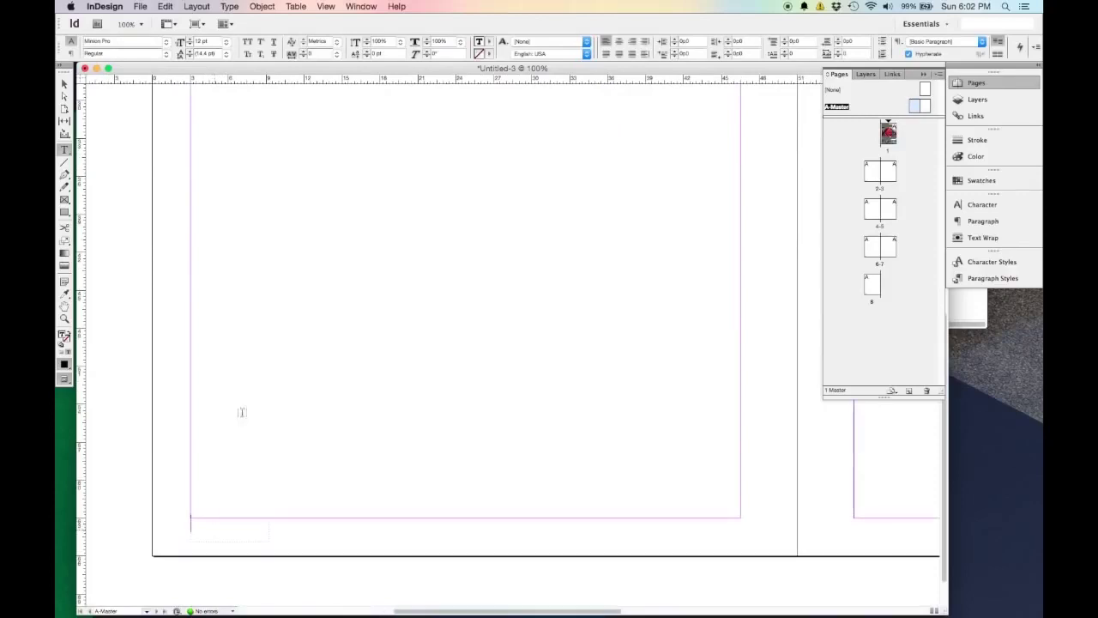
# Insert a Current Page Number marker in the new text frame, and deselect the frame with the Selection tool
pyautogui.click(234, 7)
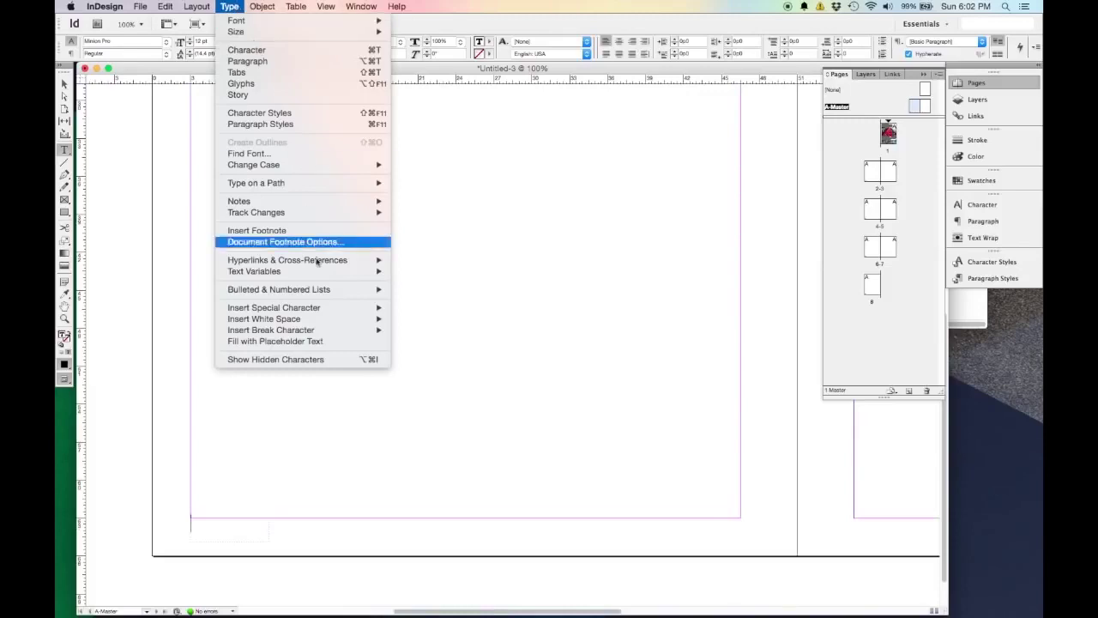
pyautogui.moveTo(363, 309)
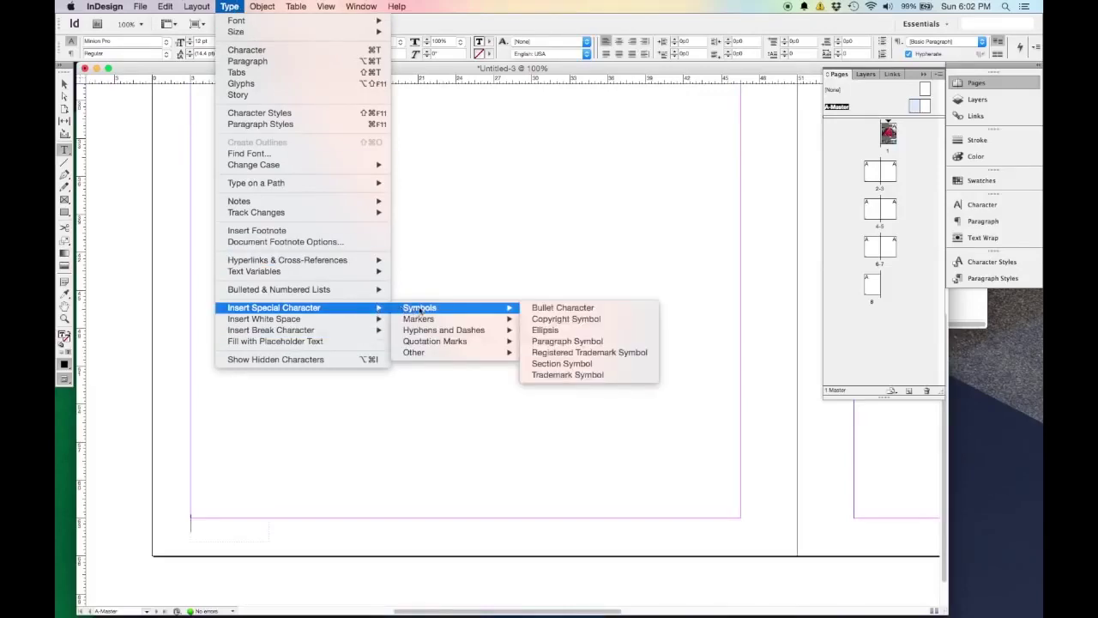
pyautogui.moveTo(421, 319)
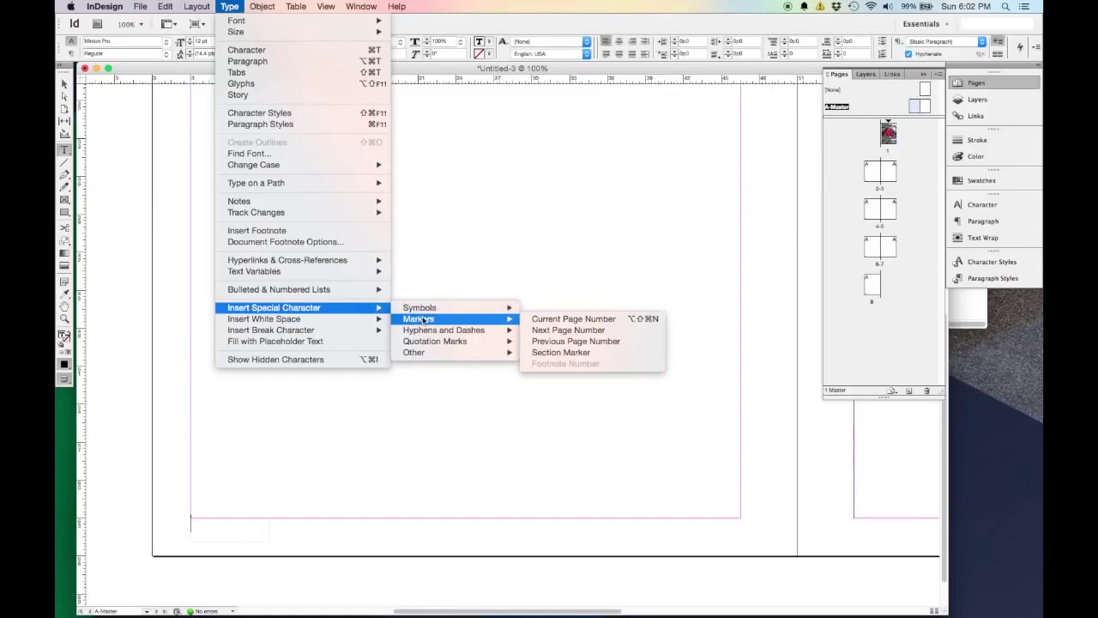
pyautogui.click(573, 319)
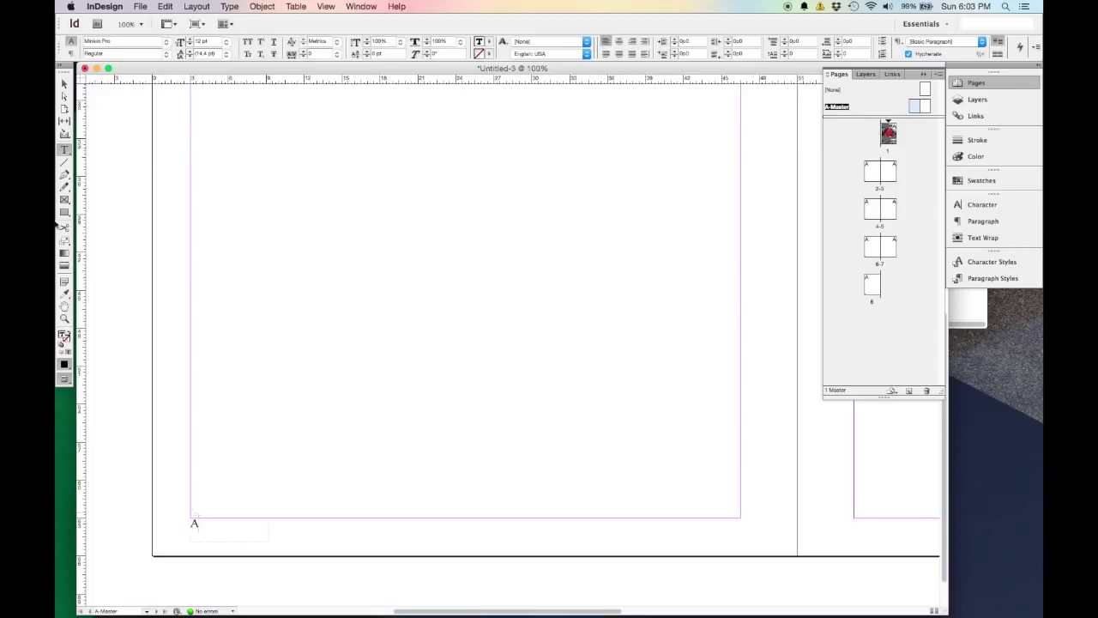
pyautogui.click(65, 83)
pyautogui.click(420, 331)
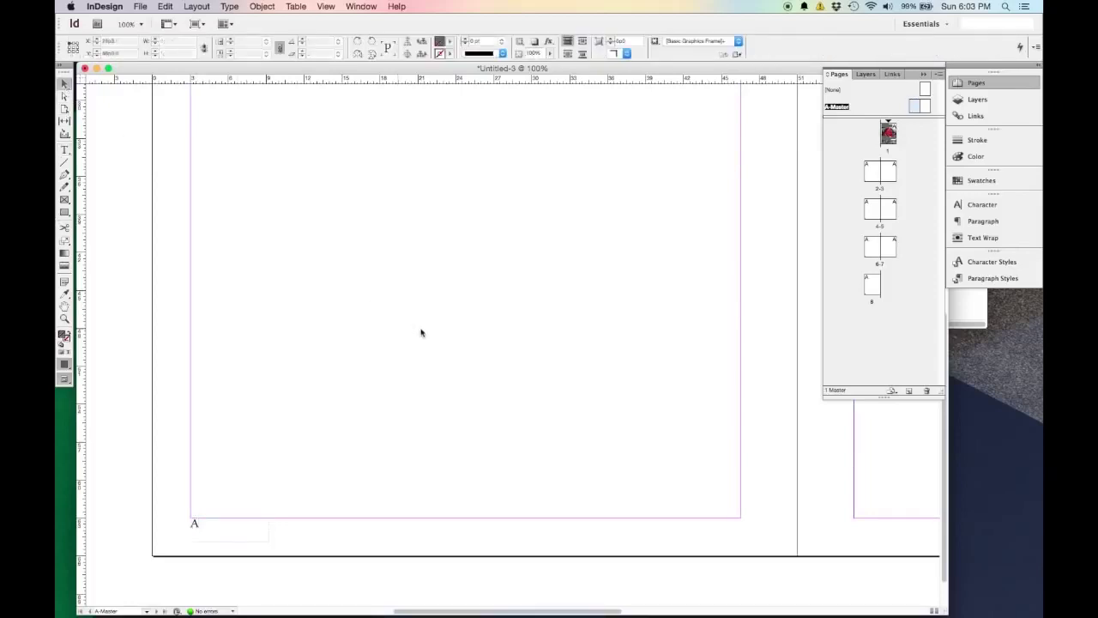
# Duplicate the left master page's page number frame to the right master page, below the bottom margin and flush with the outer margin
pyautogui.press('super+minus')
pyautogui.press('super+minus')
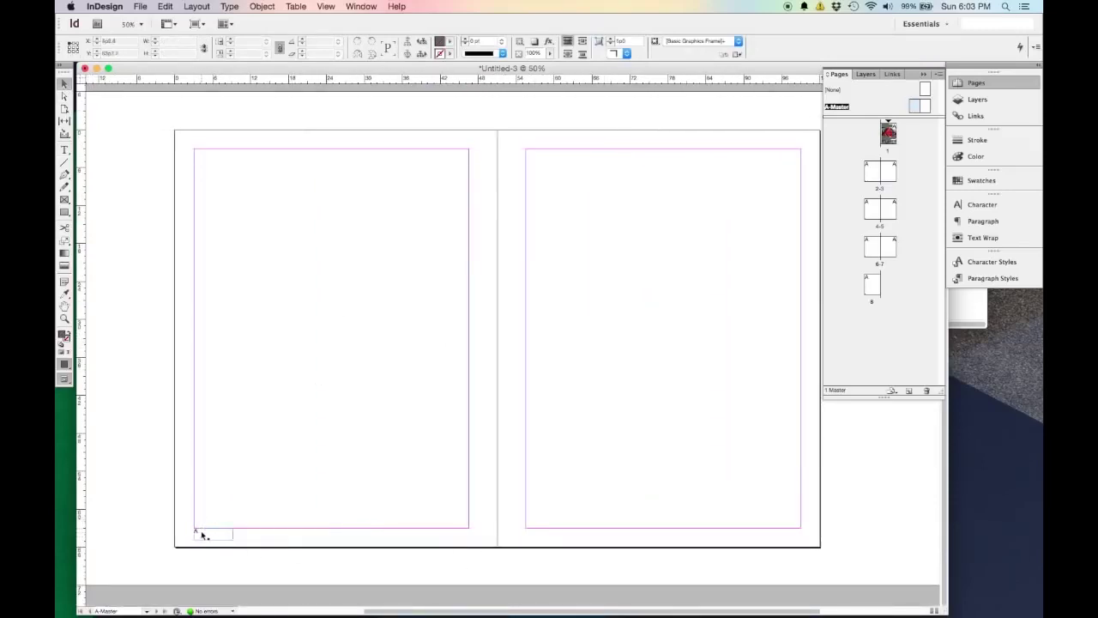
pyautogui.moveTo(202, 534); pyautogui.dragTo(769, 535)
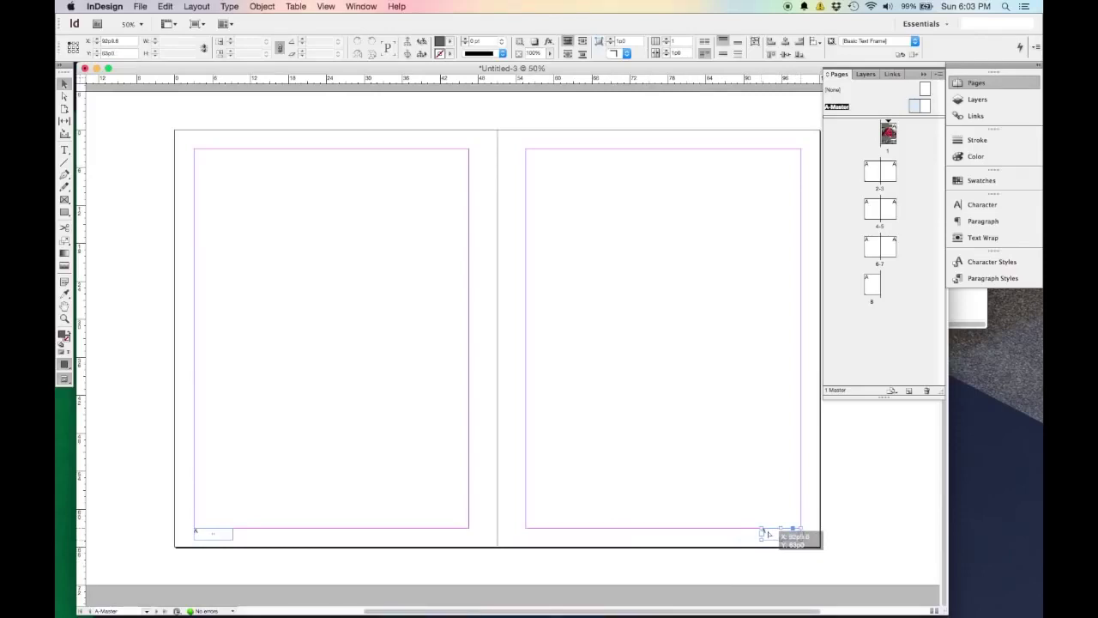
pyautogui.moveTo(769, 535); pyautogui.dragTo(768, 534)
pyautogui.click(680, 532)
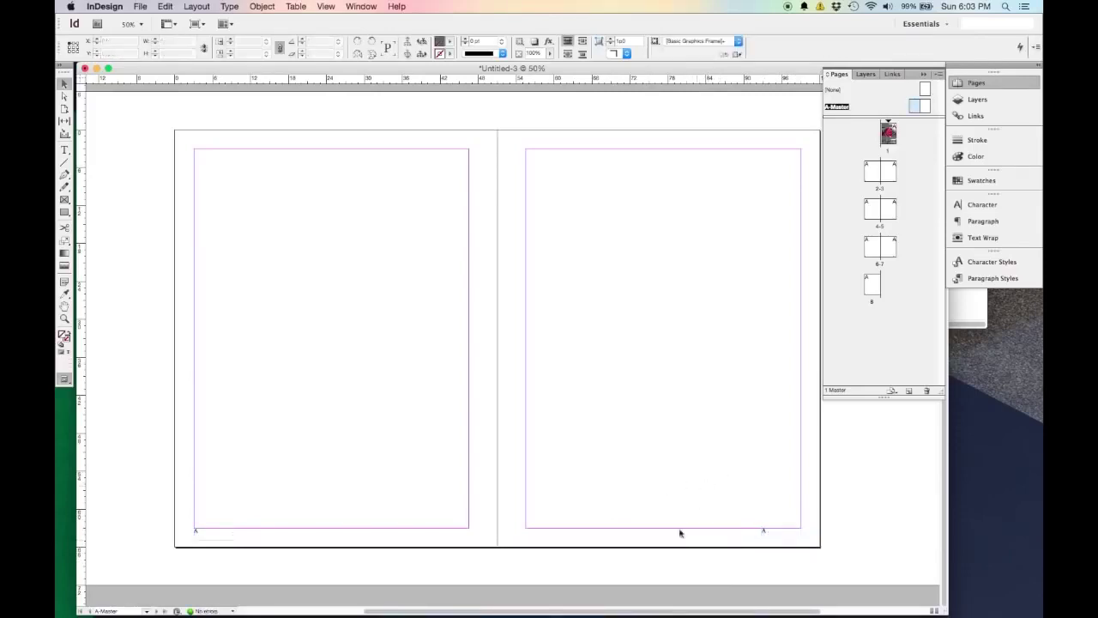
# Right-align the page number in the text frame on A-Master's right page
pyautogui.click(789, 530)
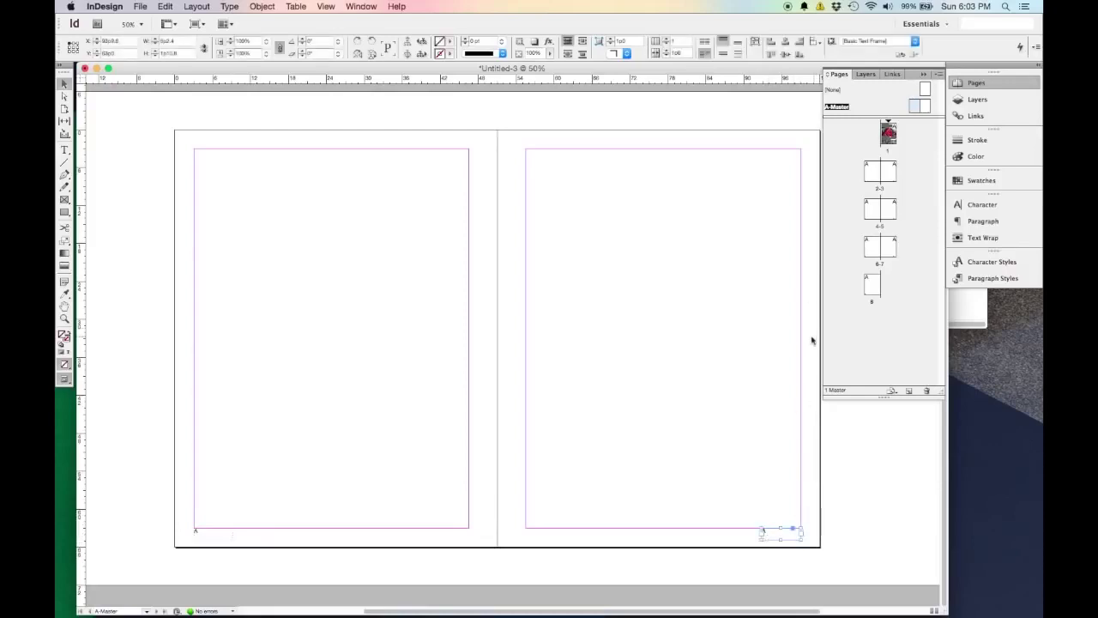
pyautogui.click(995, 225)
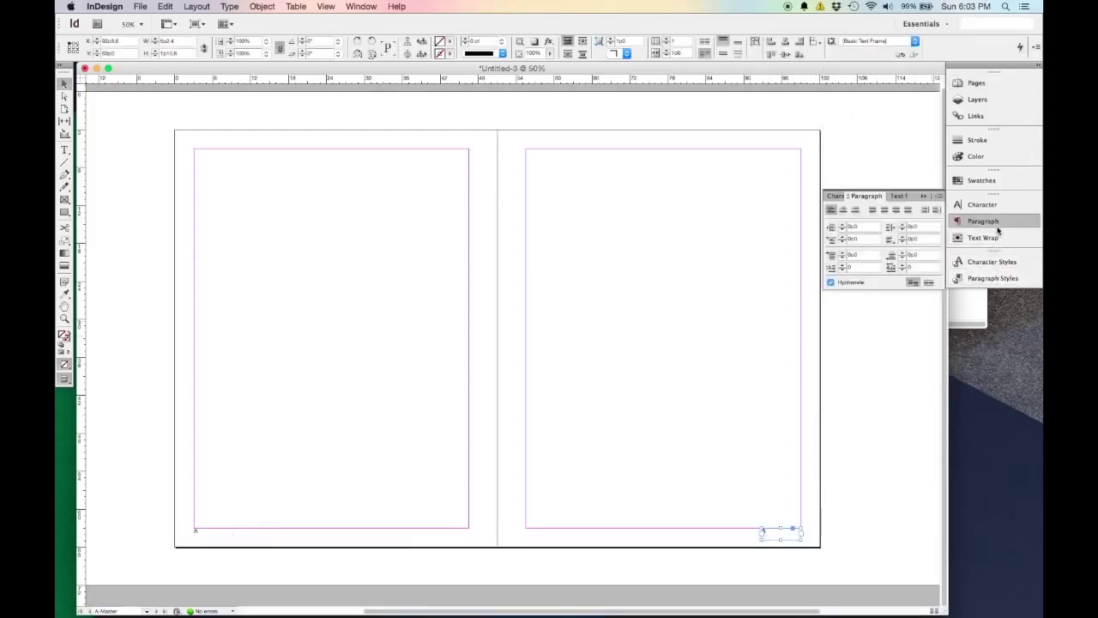
pyautogui.click(855, 212)
pyautogui.click(800, 304)
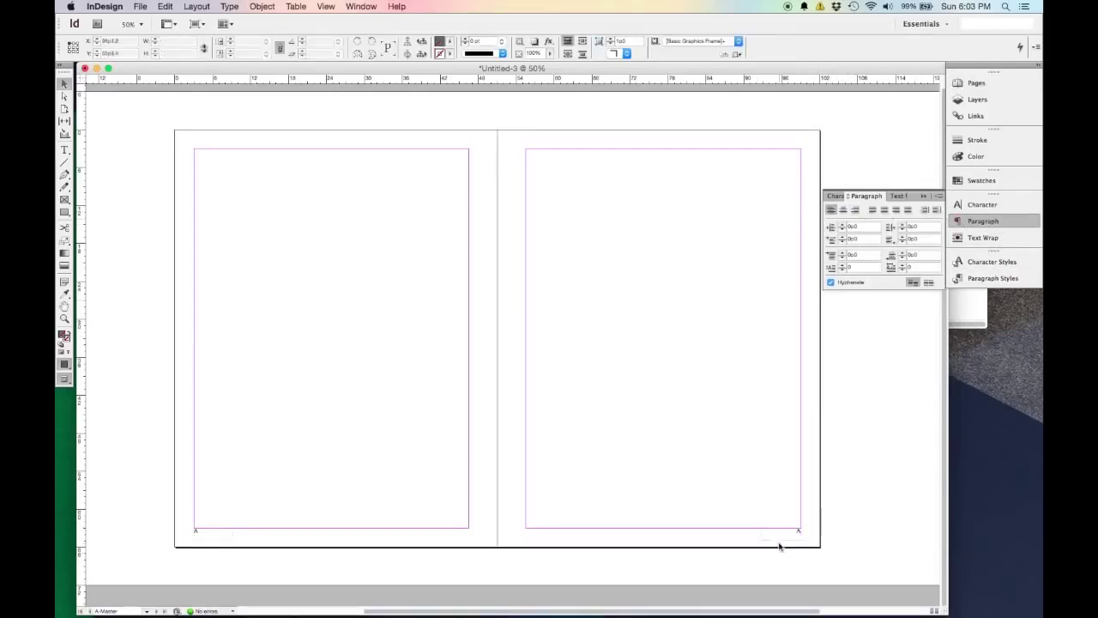
# Examine the automatic page numbers at the bottom outer corners of pages 1, 2 and 3
pyautogui.click(975, 83)
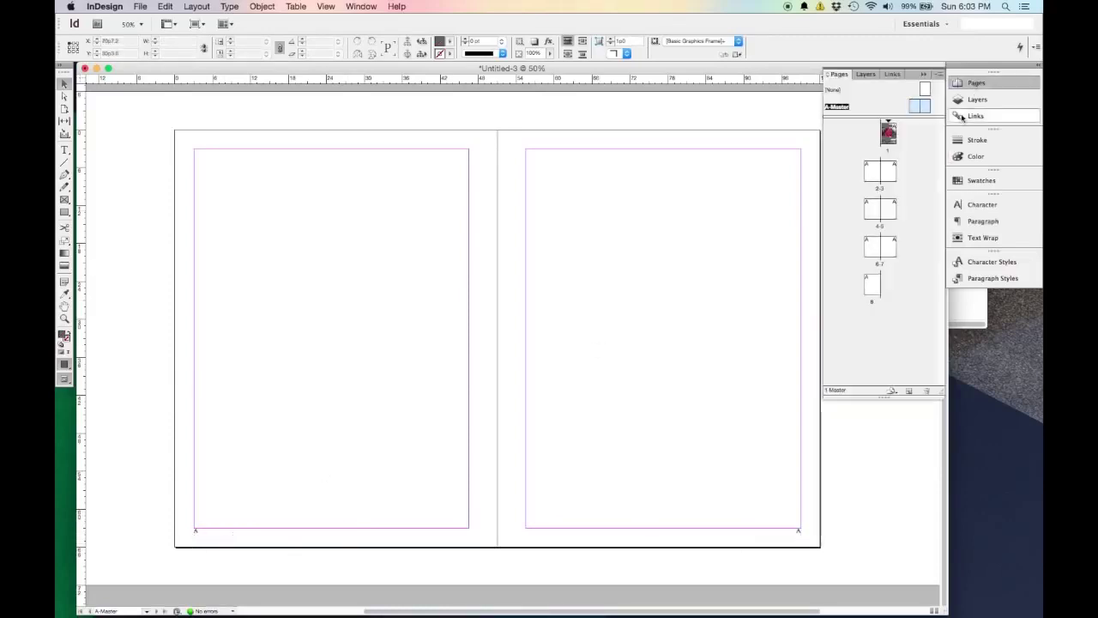
pyautogui.doubleClick(889, 135)
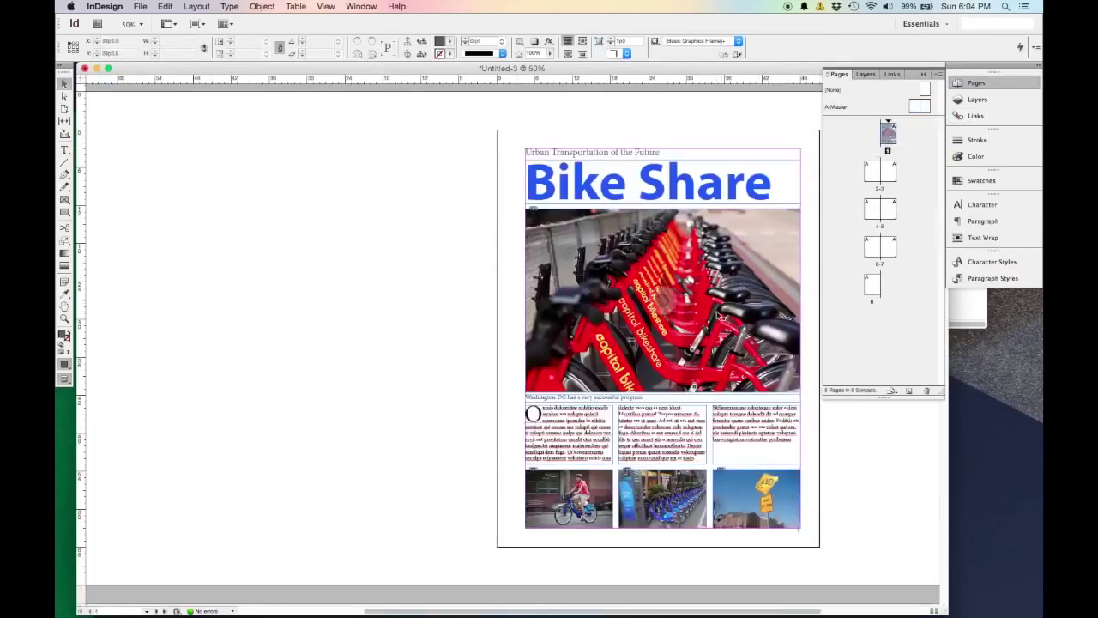
pyautogui.scroll(-2, 725, 338)
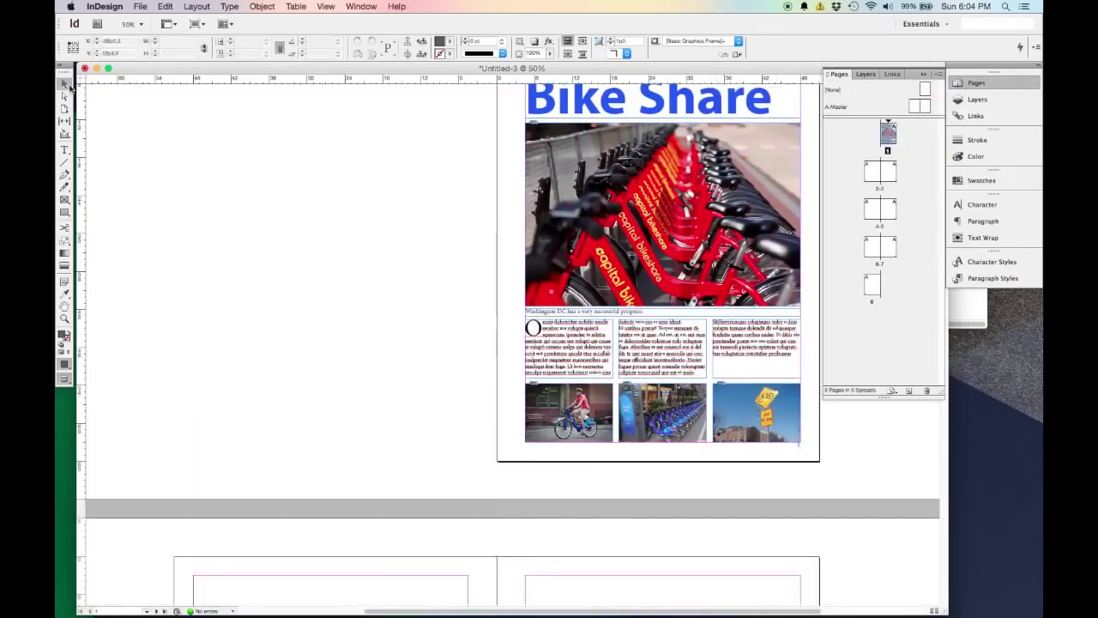
pyautogui.scroll(2, 816, 486)
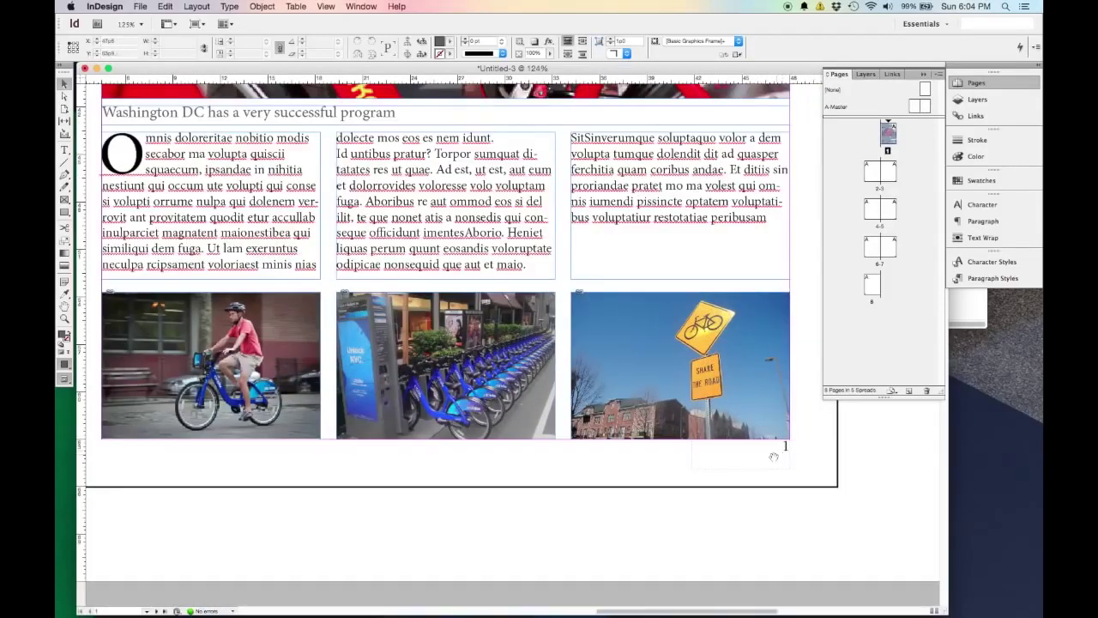
pyautogui.scroll(-3, 777, 455)
pyautogui.scroll(-10, 770, 421)
pyautogui.hscroll(-6, 649, 299)
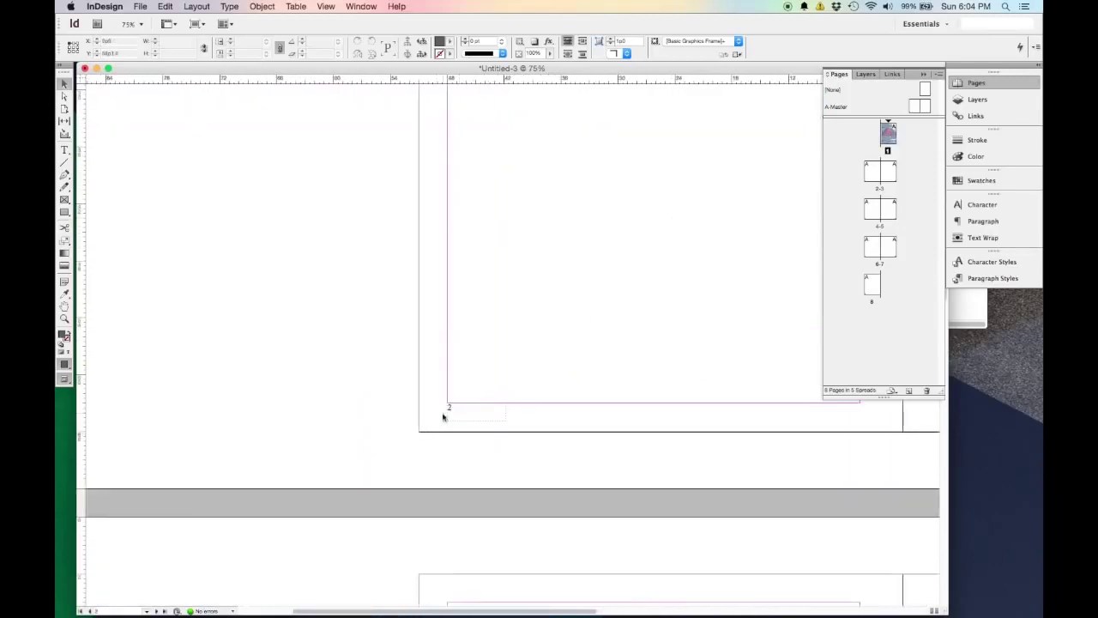
pyautogui.scroll(-3, 640, 435)
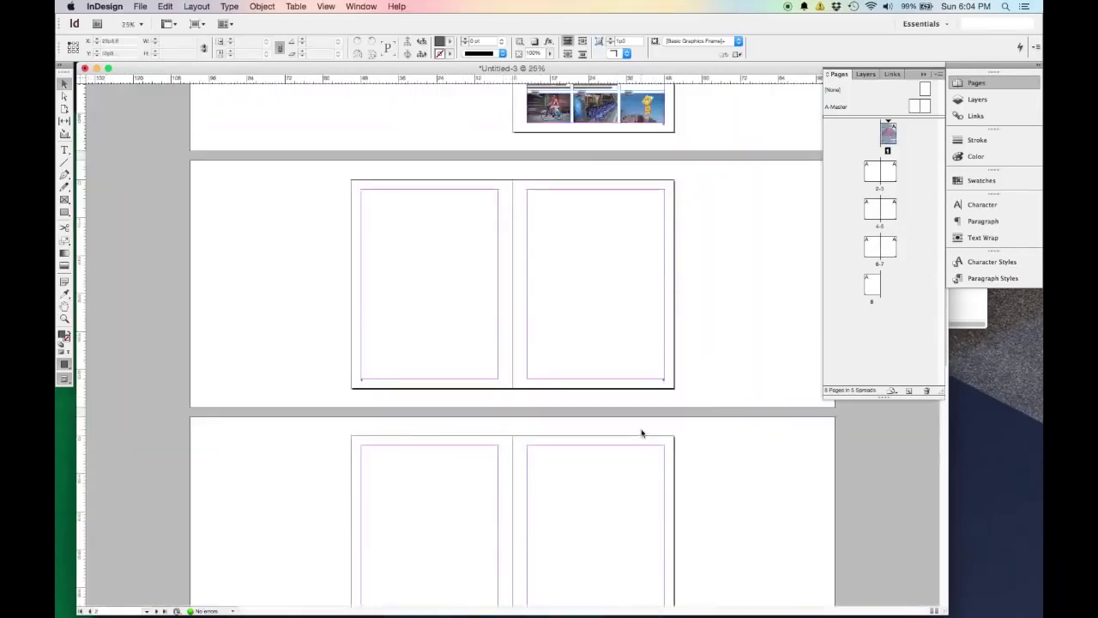
pyautogui.scroll(3, 678, 388)
pyautogui.hscroll(6, 506, 387)
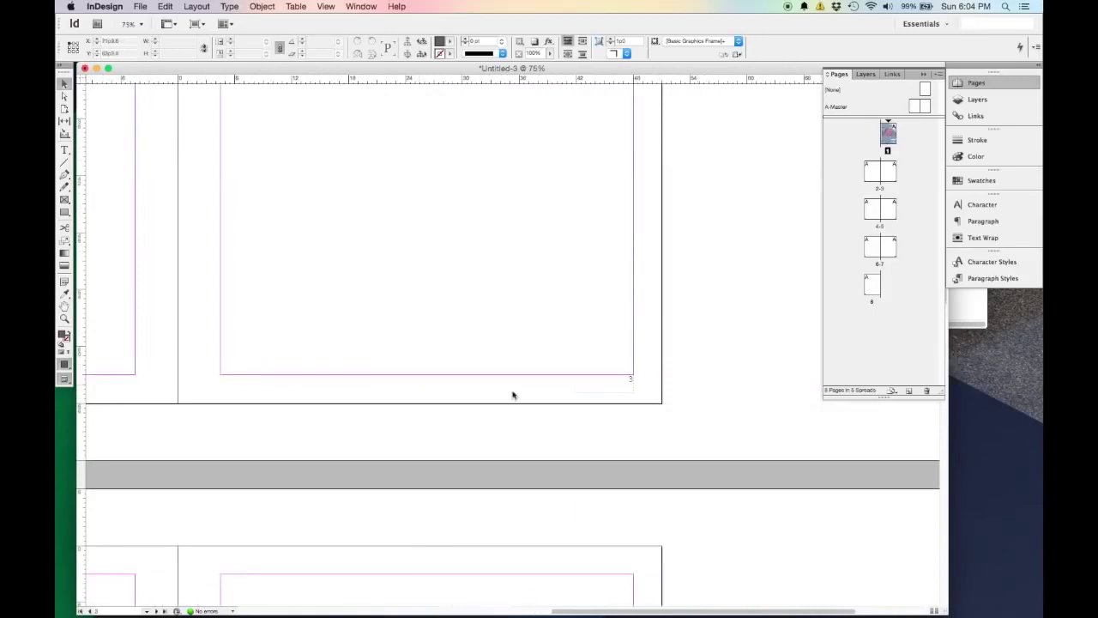
pyautogui.scroll(-3, 613, 385)
pyautogui.scroll(6, 612, 310)
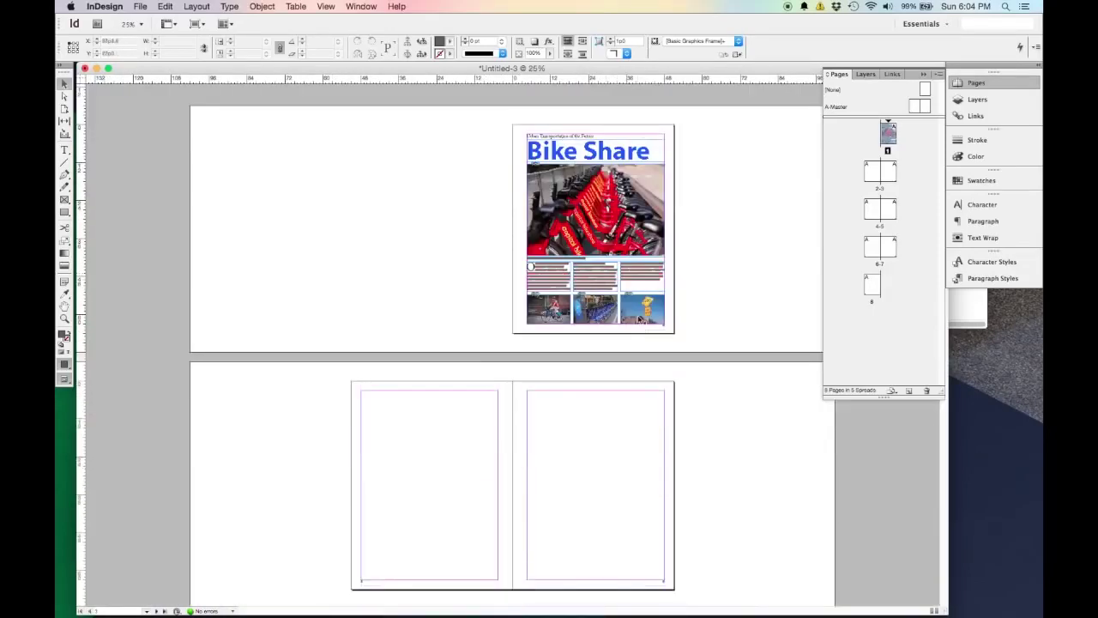
pyautogui.scroll(3, 642, 320)
pyautogui.scroll(1, 646, 294)
pyautogui.scroll(-4, 626, 318)
pyautogui.hscroll(4, 626, 317)
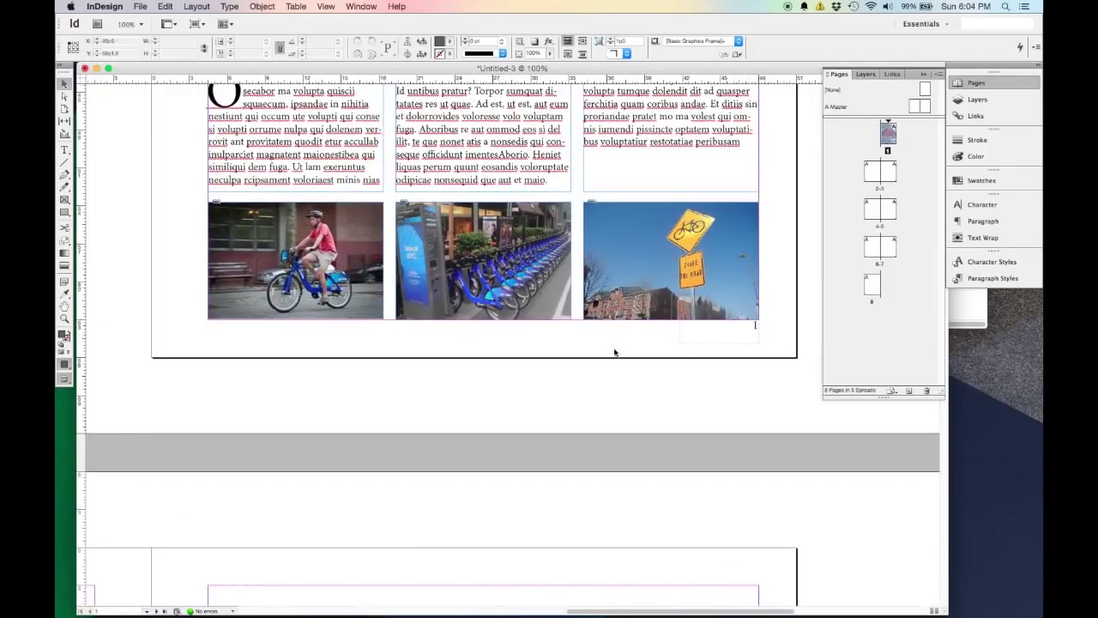
# Set the vertical justification of both page number frames on A-Master to Center in Text Frame Options
pyautogui.doubleClick(913, 109)
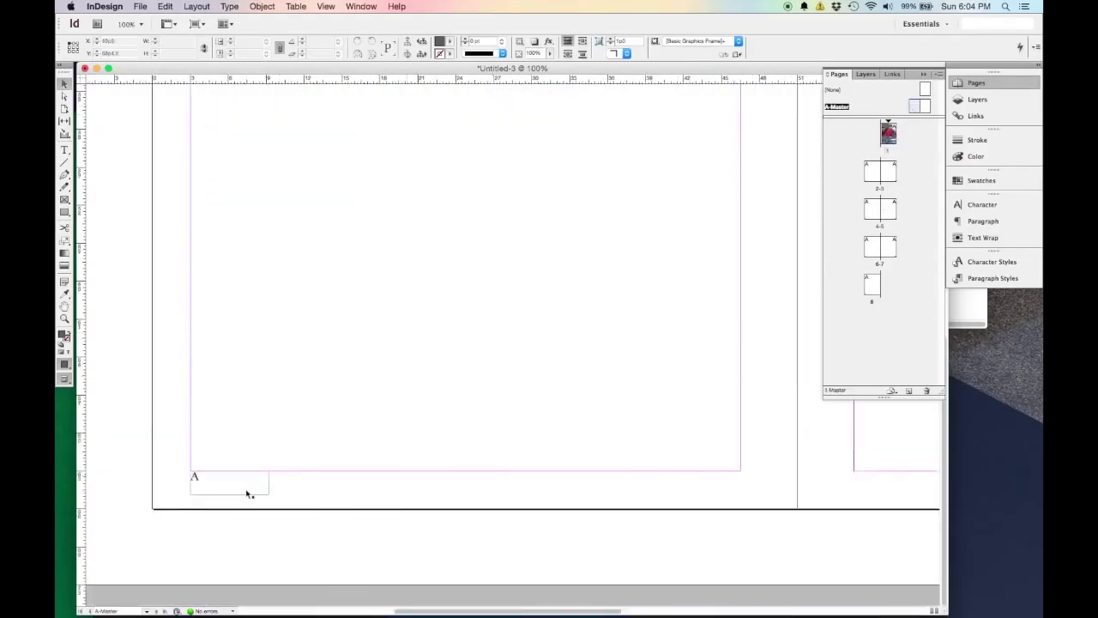
pyautogui.press('super+minus')
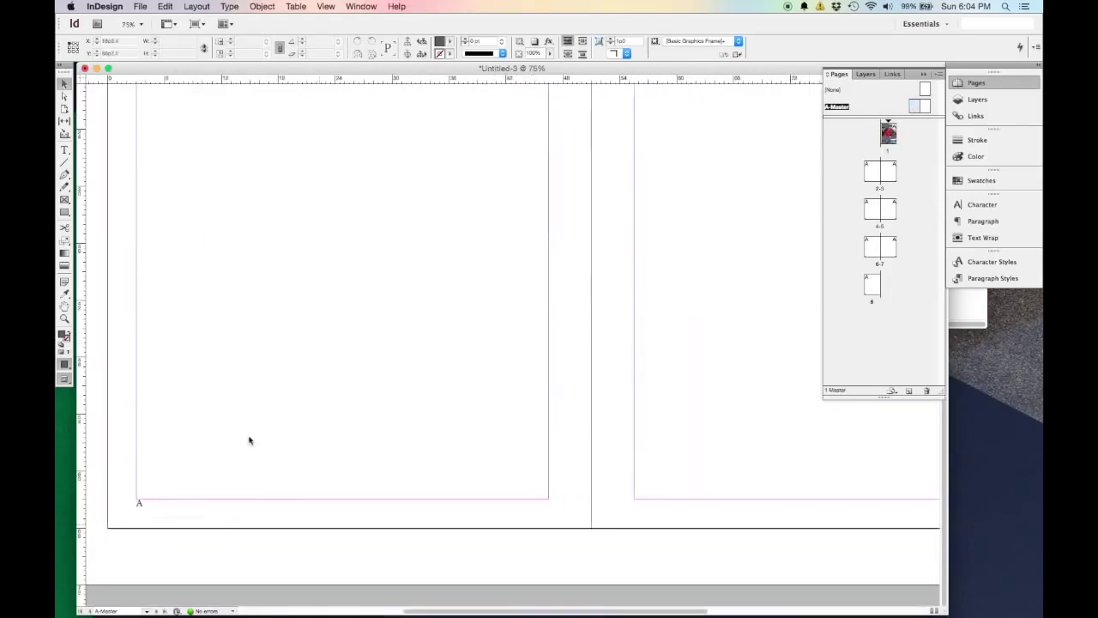
pyautogui.click(861, 533)
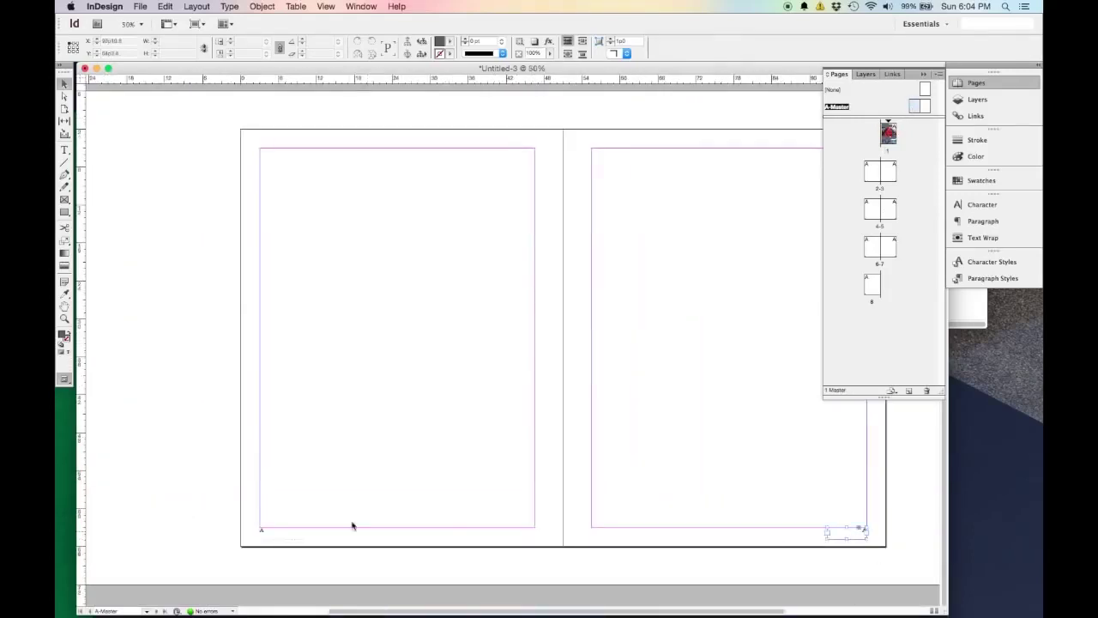
pyautogui.keyDown('shift'); pyautogui.click(265, 533); pyautogui.keyUp('shift')
pyautogui.scroll(2, 267, 537)
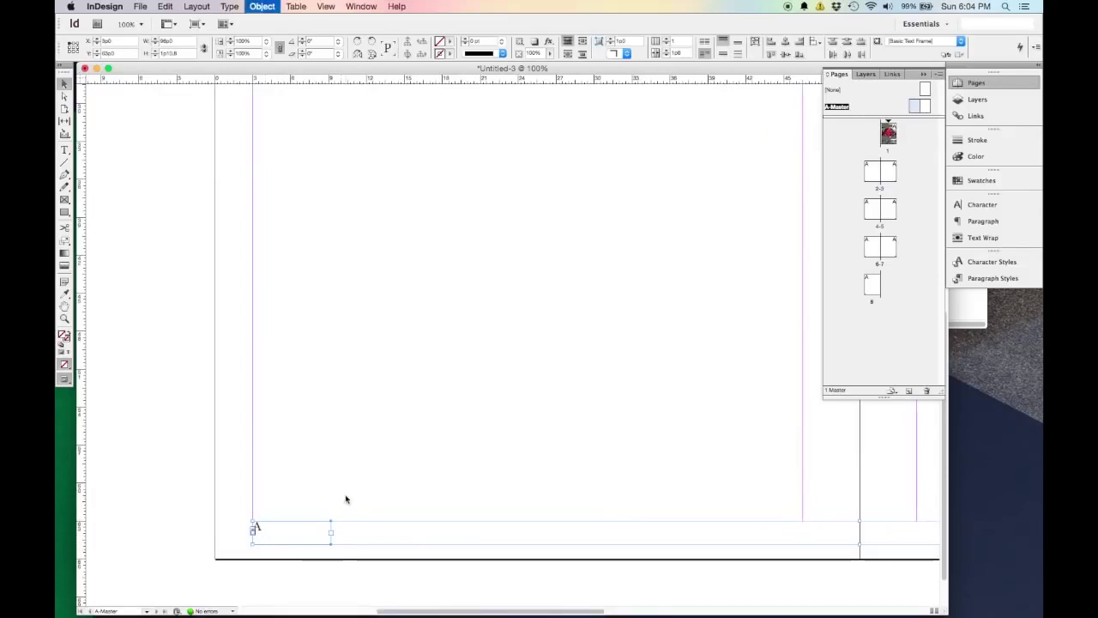
pyautogui.press('super+b')
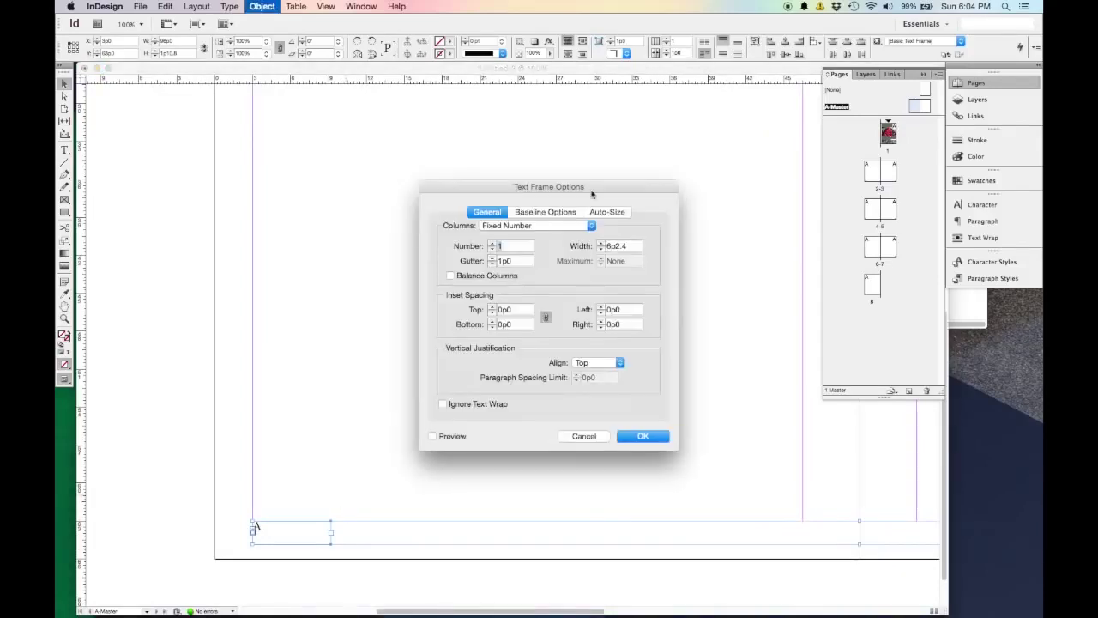
pyautogui.moveTo(592, 193); pyautogui.dragTo(607, 159)
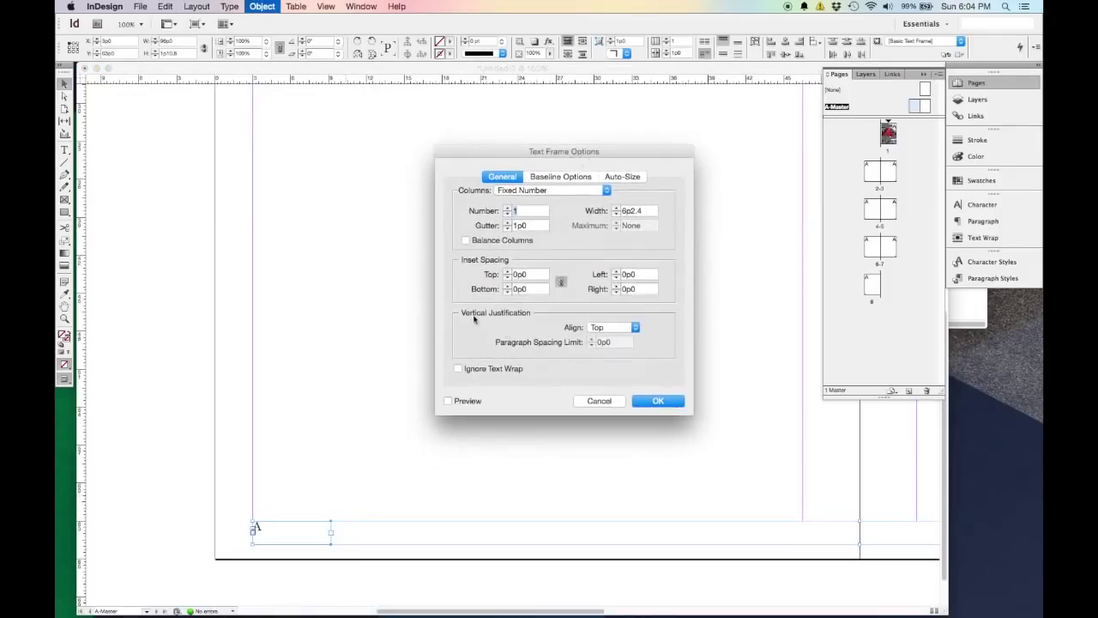
pyautogui.click(615, 330)
pyautogui.click(616, 337)
pyautogui.click(464, 401)
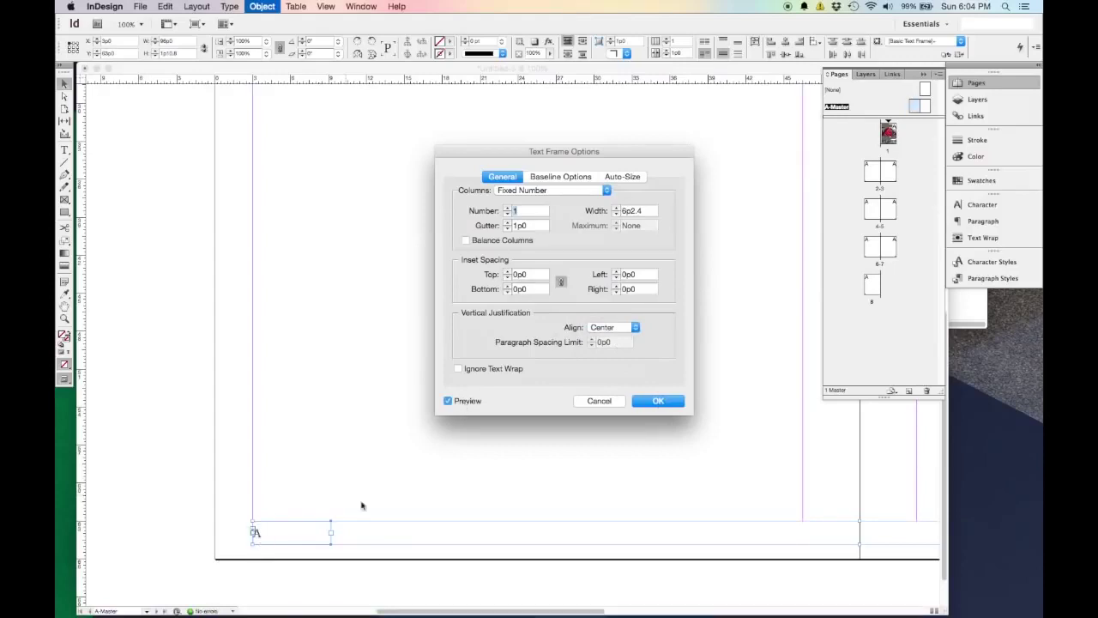
pyautogui.click(656, 401)
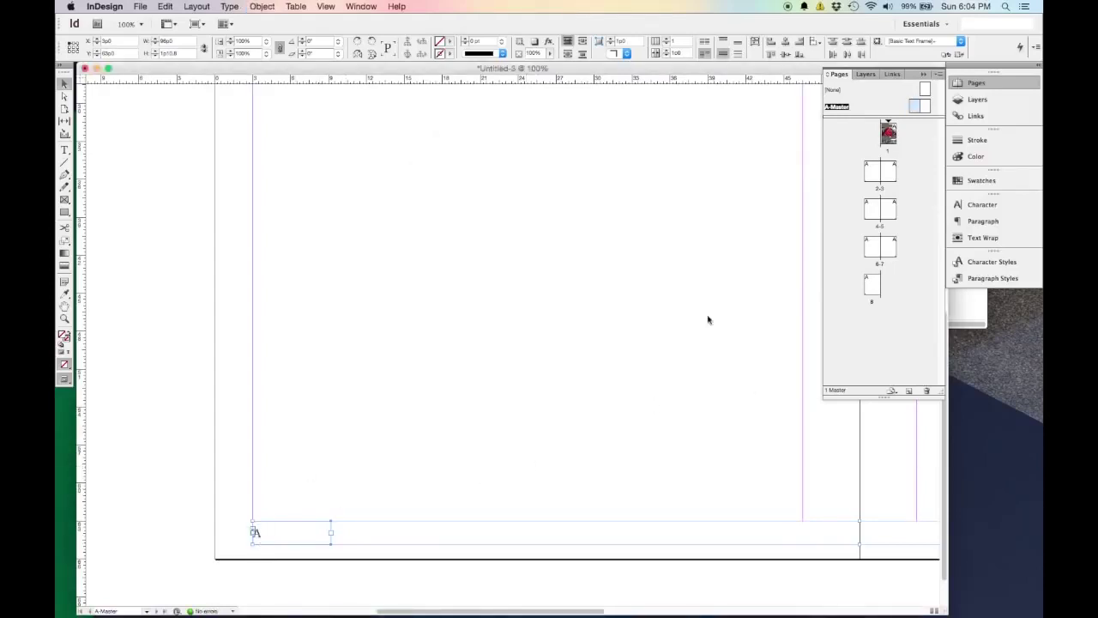
# Examine page 1 with its page number in Preview mode, and return to the normal view
pyautogui.doubleClick(889, 136)
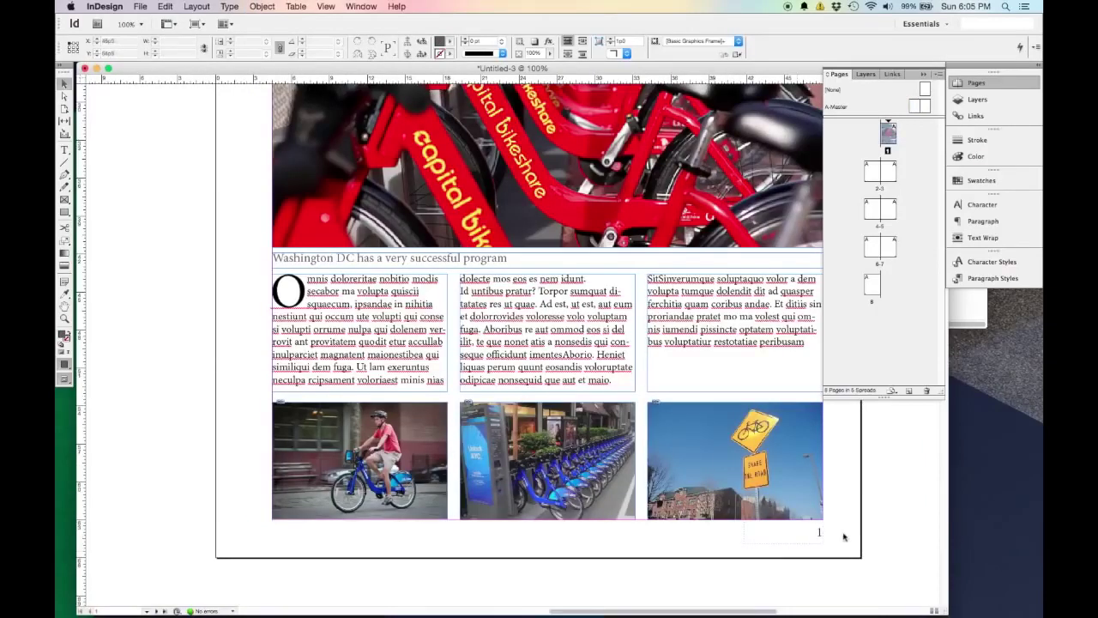
pyautogui.keyDown('alt'); pyautogui.scroll(-1, 845, 537); pyautogui.keyUp('alt')
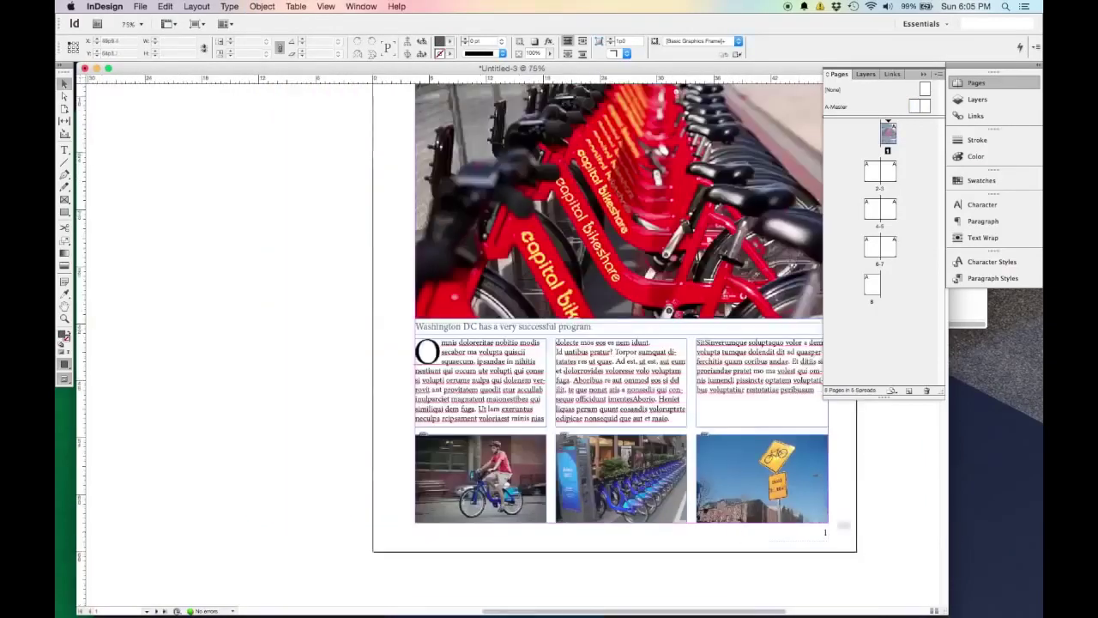
pyautogui.moveTo(845, 538); pyautogui.dragTo(667, 532)
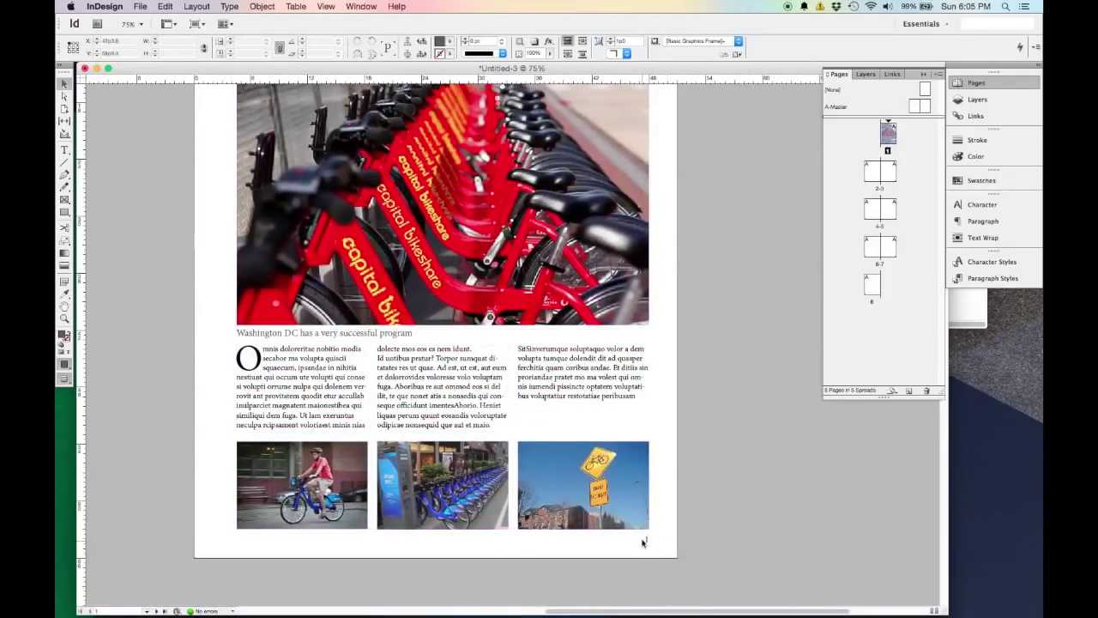
pyautogui.scroll(-1, 691, 451)
pyautogui.scroll(4, 690, 399)
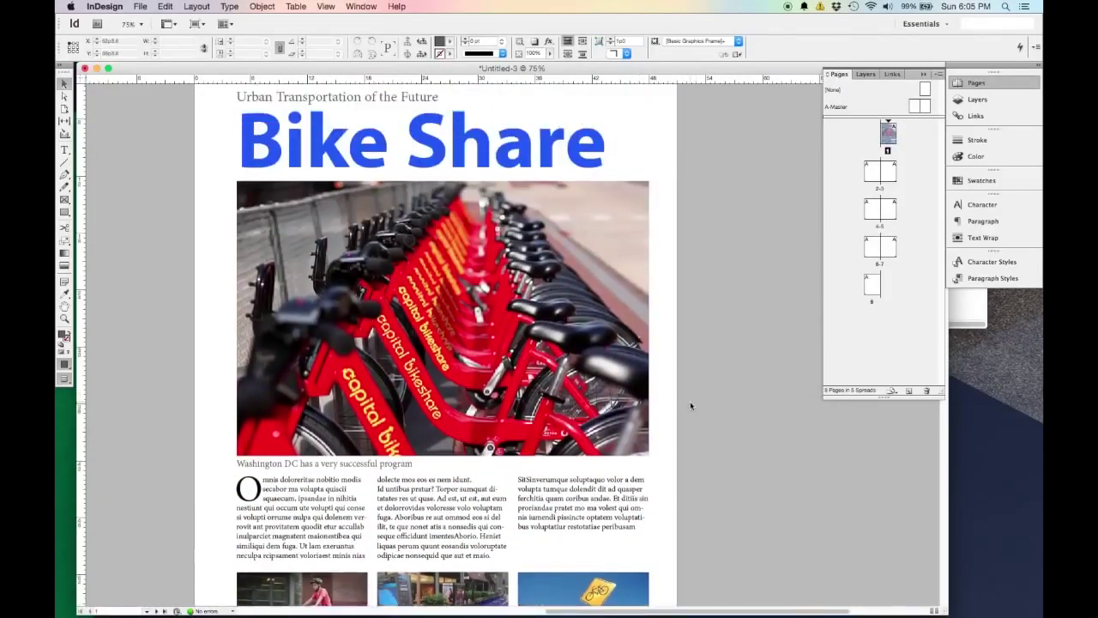
pyautogui.press('super+minus')
pyautogui.scroll(-1, 625, 436)
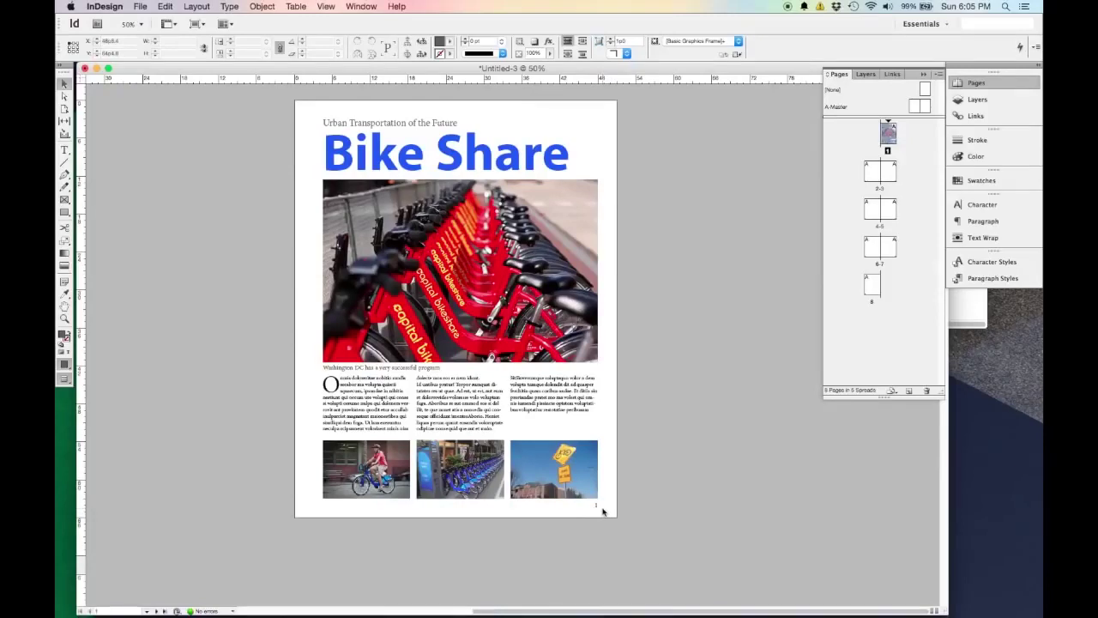
pyautogui.press('w')
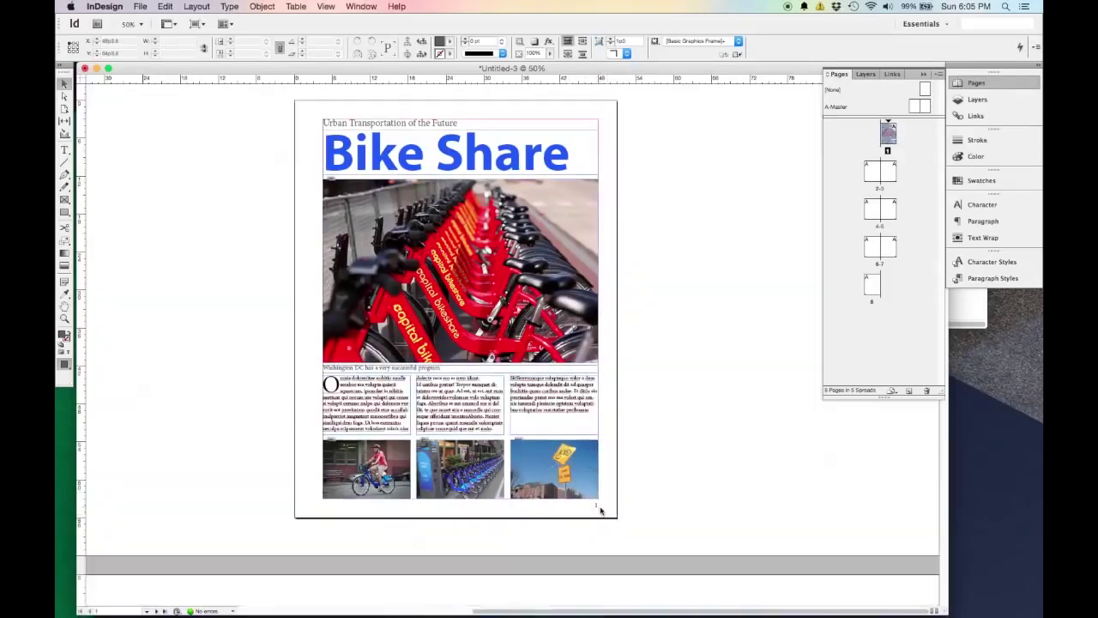
# Override the master page number frame on page 1 and delete it from that page only
pyautogui.scroll(4, 601, 510)
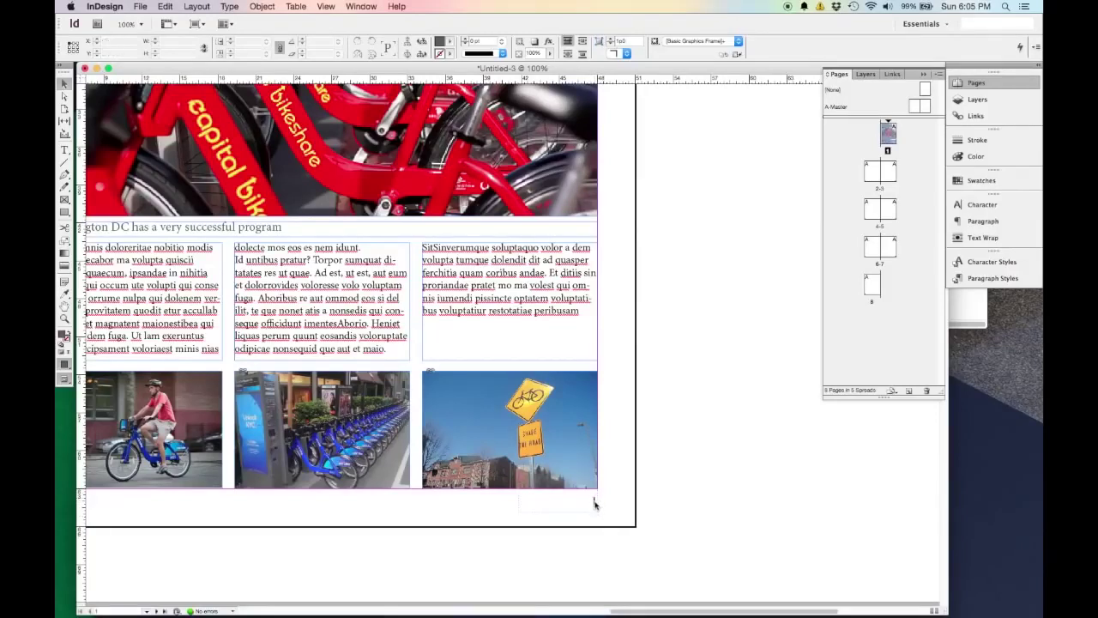
pyautogui.click(595, 504)
pyautogui.write('1')
pyautogui.click(593, 504)
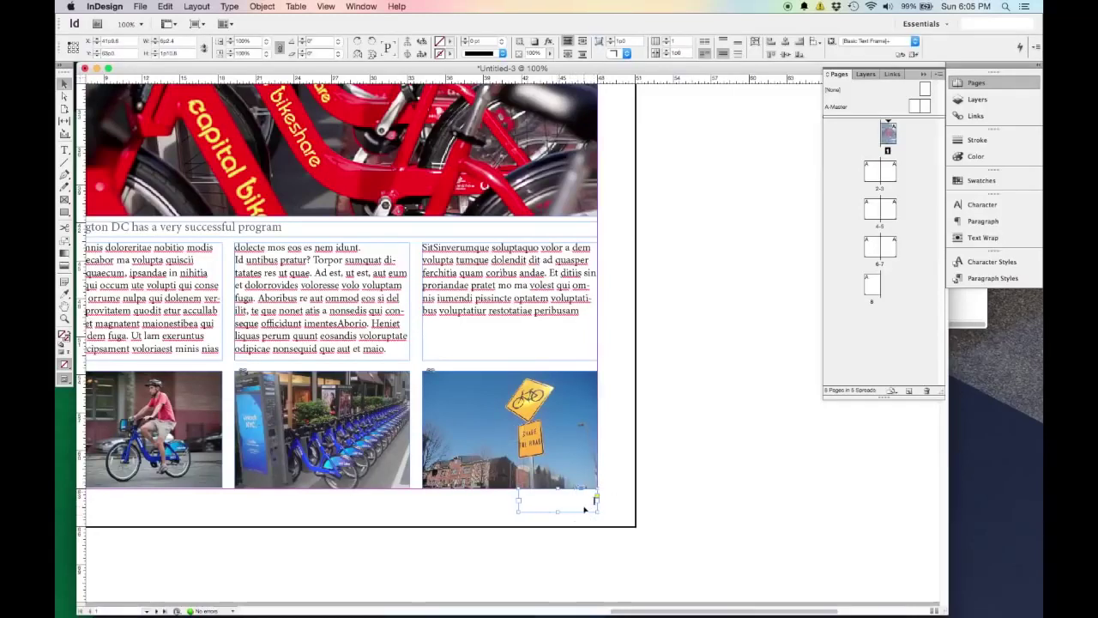
pyautogui.press('super+shift+a')
pyautogui.press('super+minus')
pyautogui.press('super+minus')
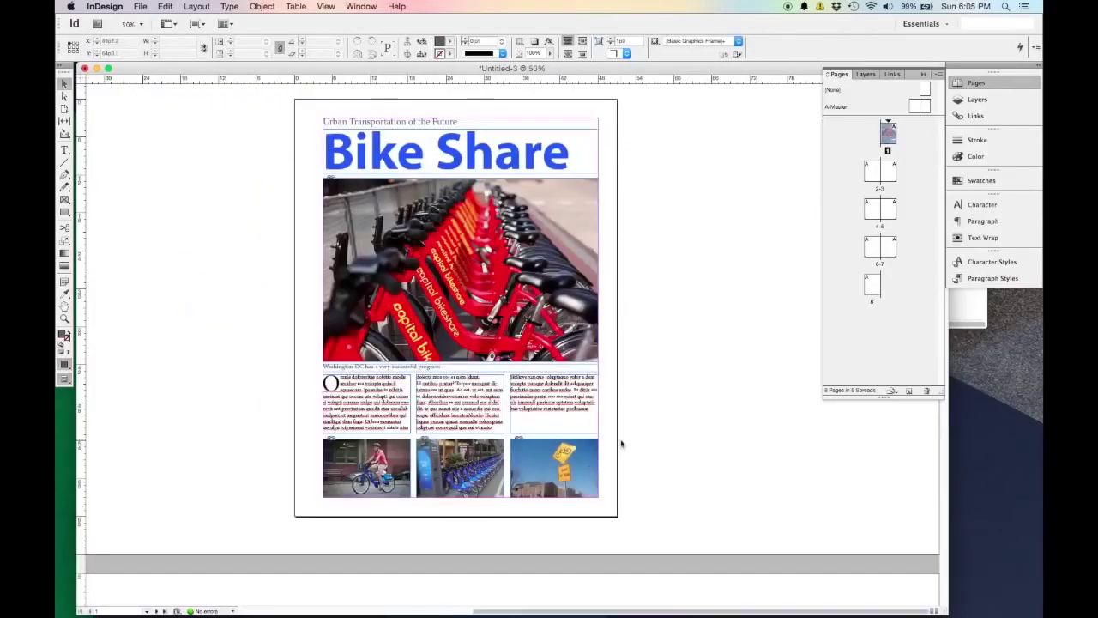
pyautogui.scroll(2, 622, 444)
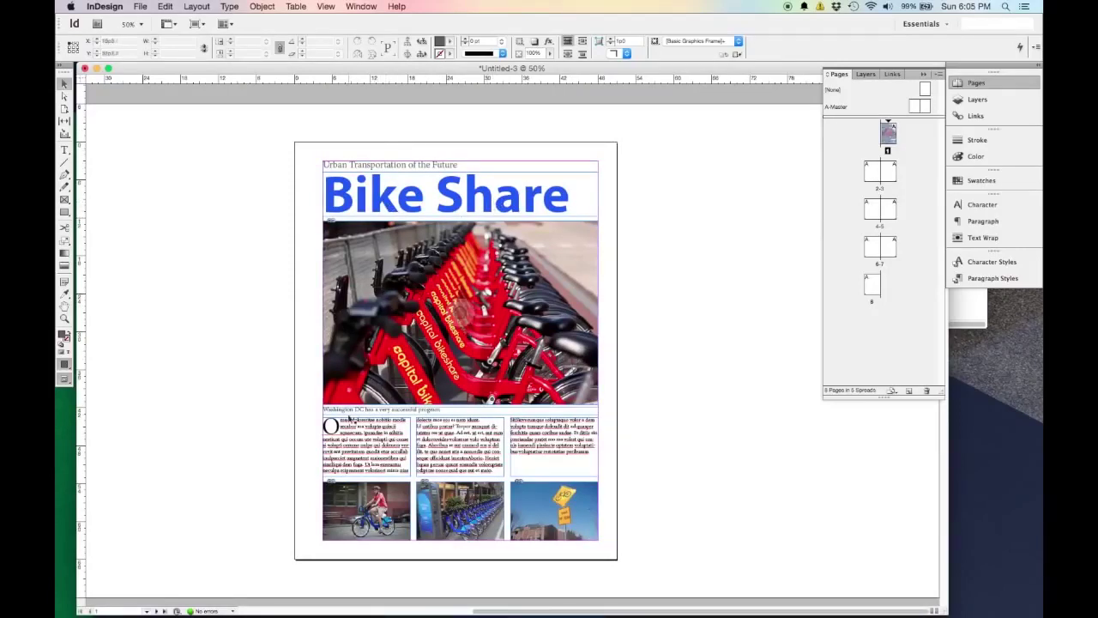
pyautogui.scroll(-2, 343, 444)
pyautogui.scroll(-10, 341, 444)
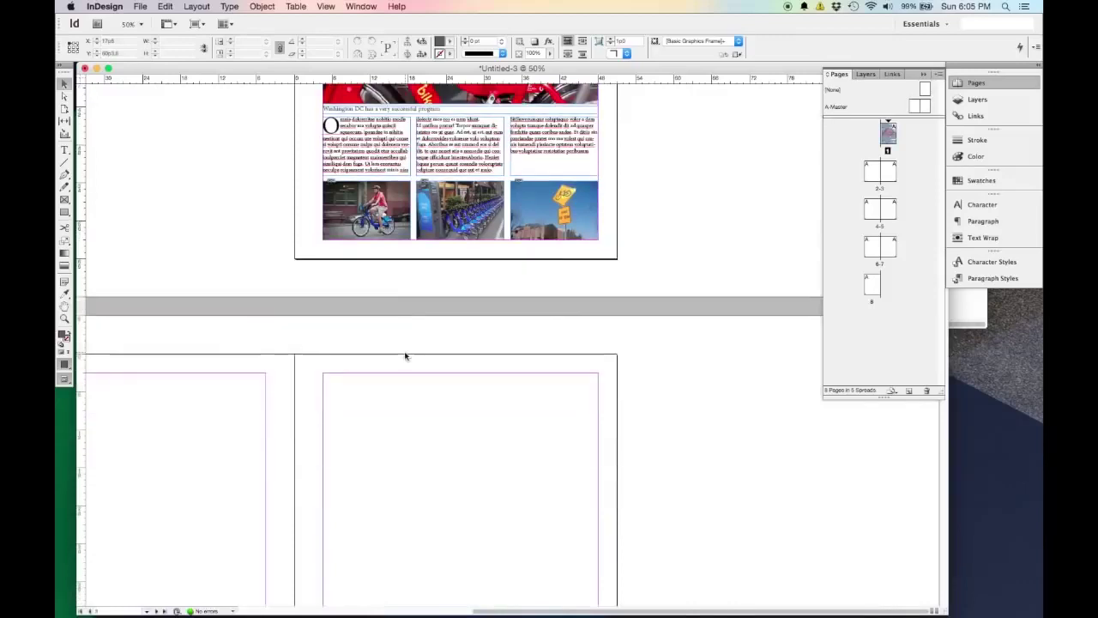
pyautogui.scroll(-4, 405, 355)
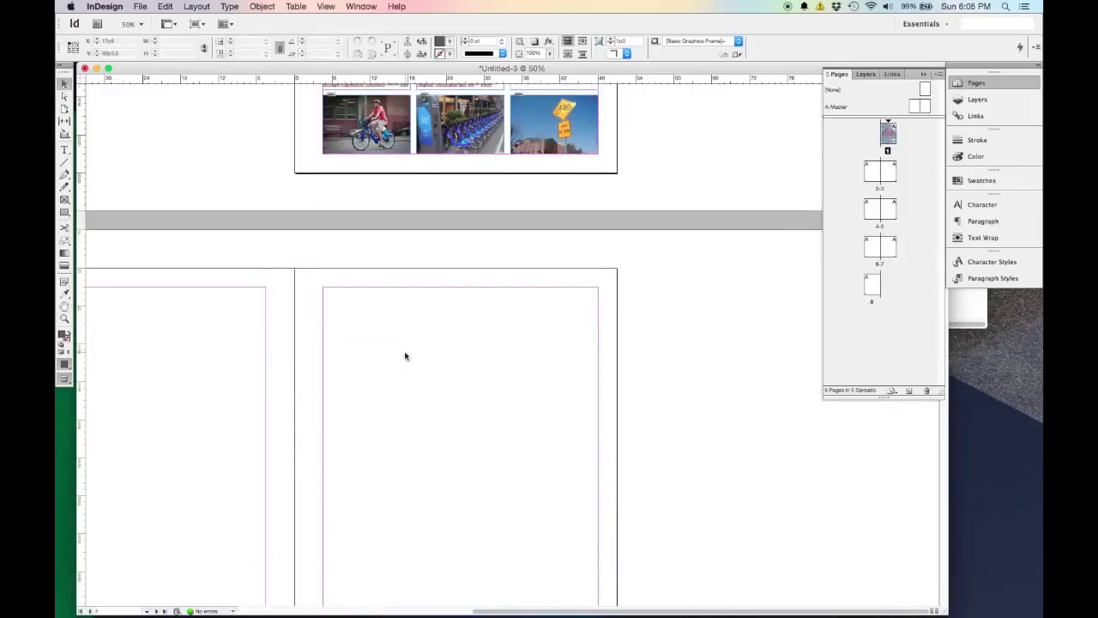
# Draw a text frame on page 2 that fills the area inside the page margins
pyautogui.moveTo(331, 392); pyautogui.dragTo(575, 248)
pyautogui.scroll(1, 541, 260)
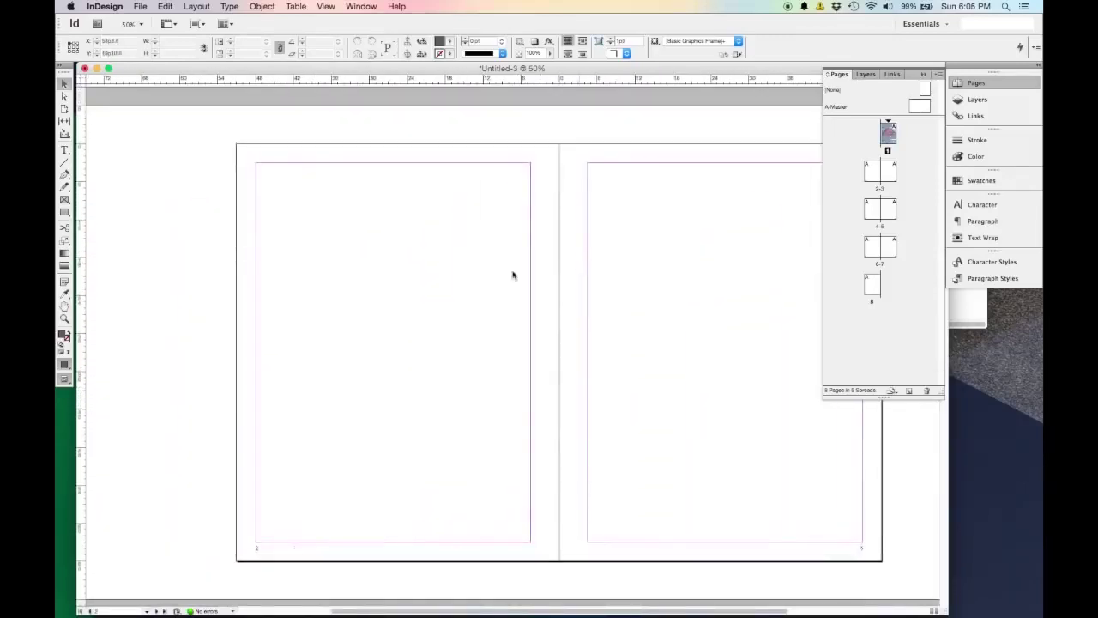
pyautogui.click(65, 150)
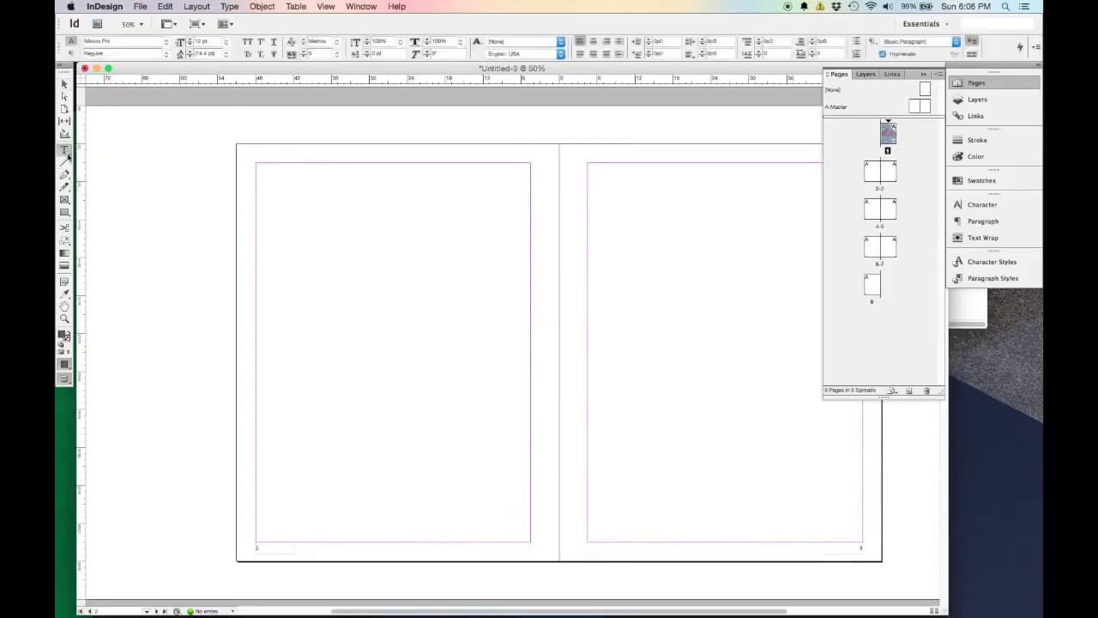
pyautogui.moveTo(256, 164); pyautogui.dragTo(472, 466)
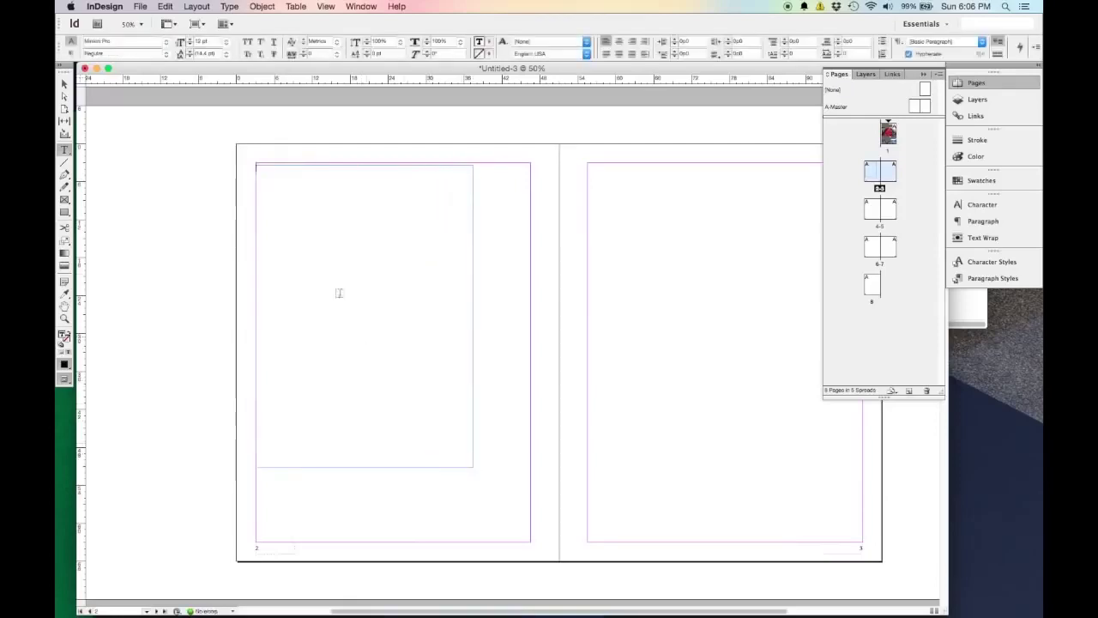
pyautogui.press('super+z')
pyautogui.moveTo(256, 164); pyautogui.dragTo(531, 542)
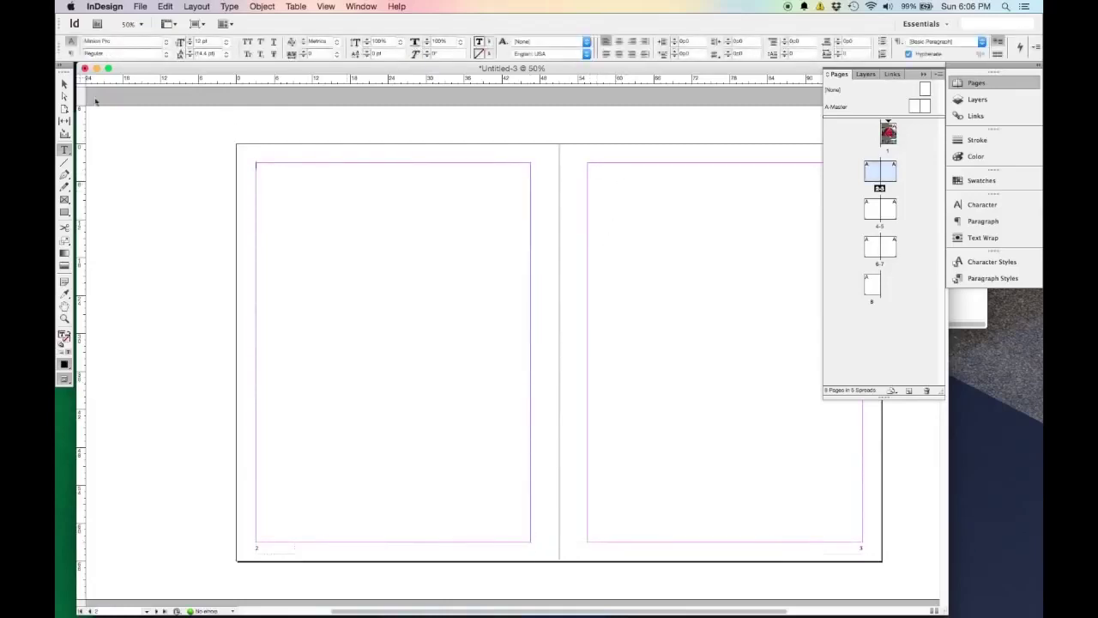
# Set the page 2 text frame to 2 columns
pyautogui.click(63, 83)
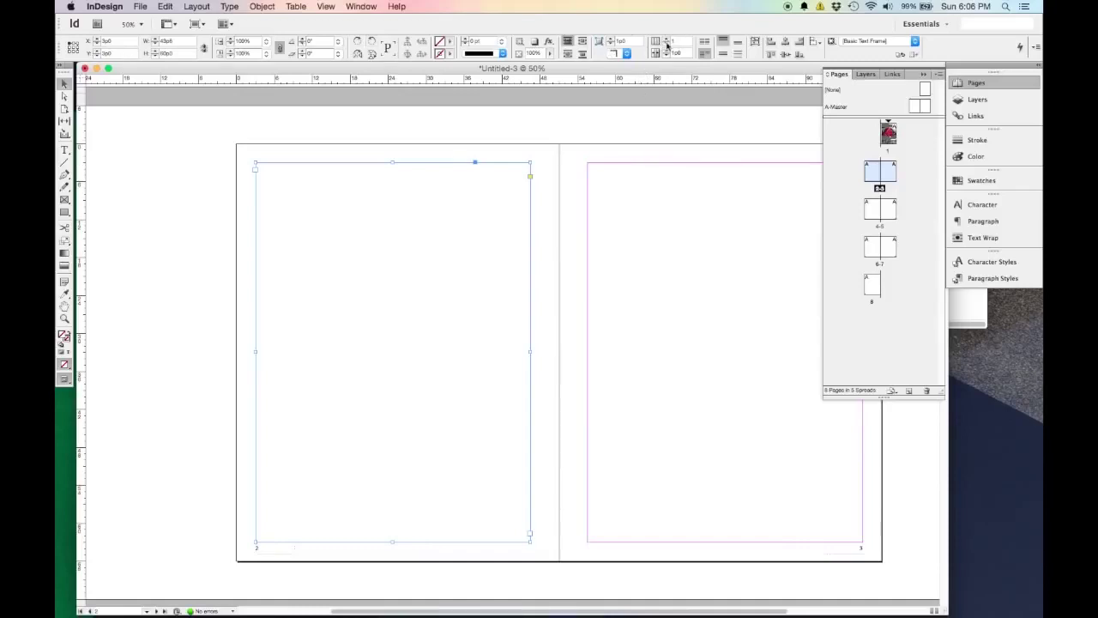
pyautogui.click(667, 40)
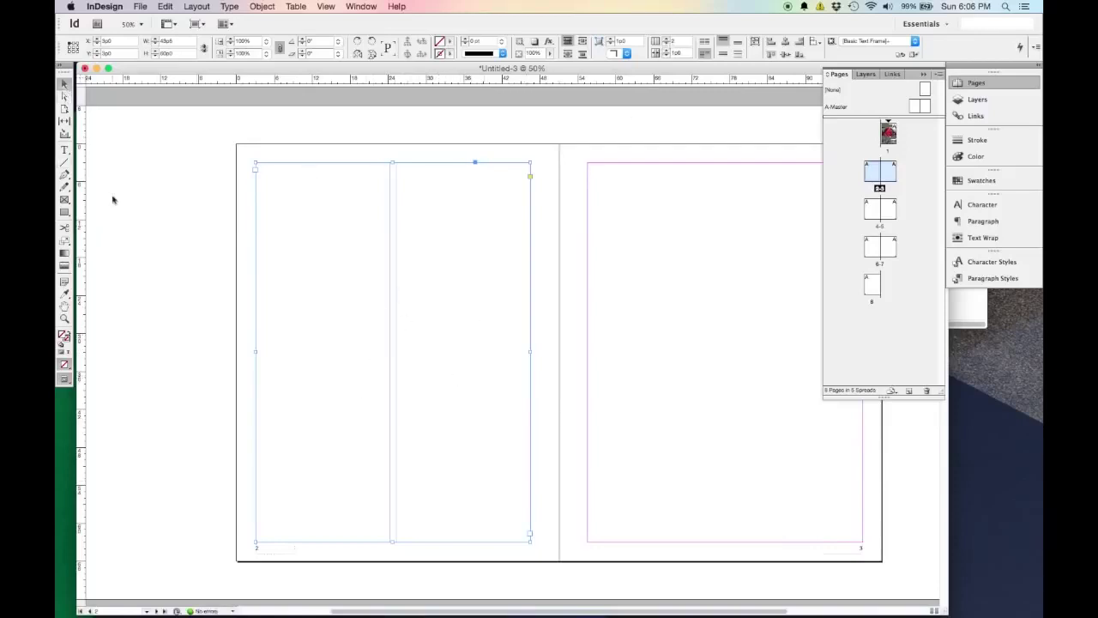
pyautogui.click(151, 274)
pyautogui.click(421, 287)
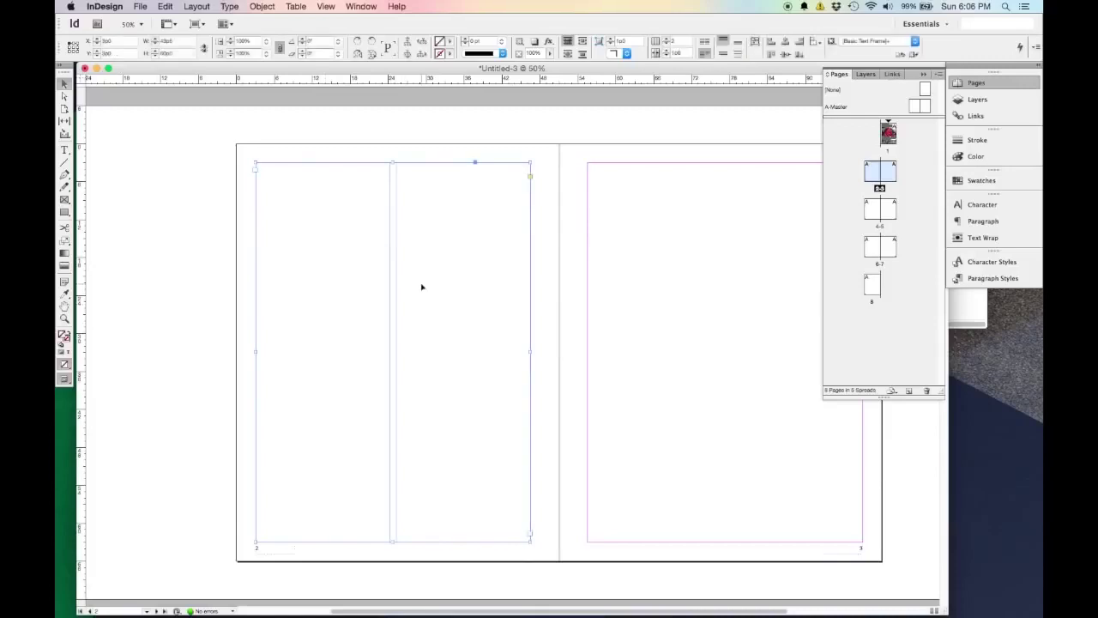
# Fill the two-column frame on page 2 with placeholder text
pyautogui.doubleClick(300, 180)
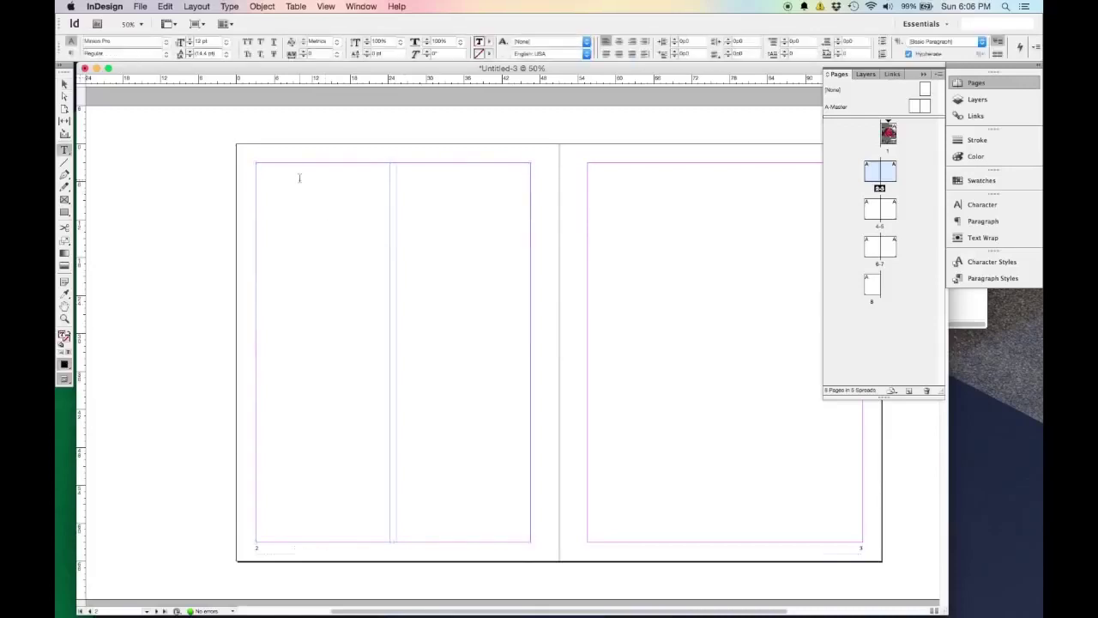
pyautogui.click(238, 12)
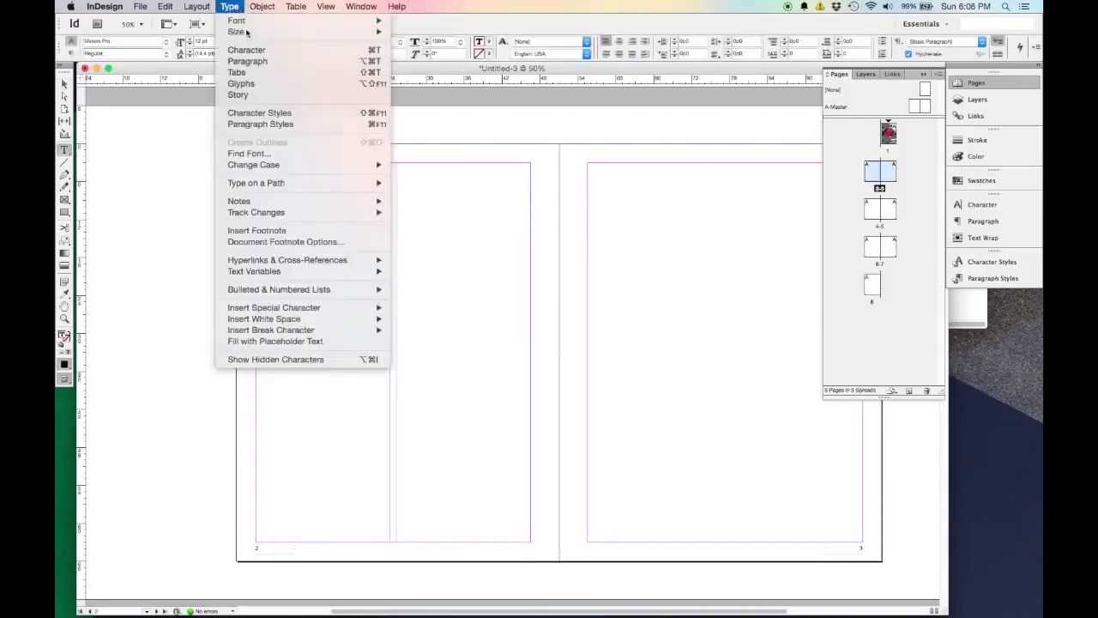
pyautogui.click(274, 340)
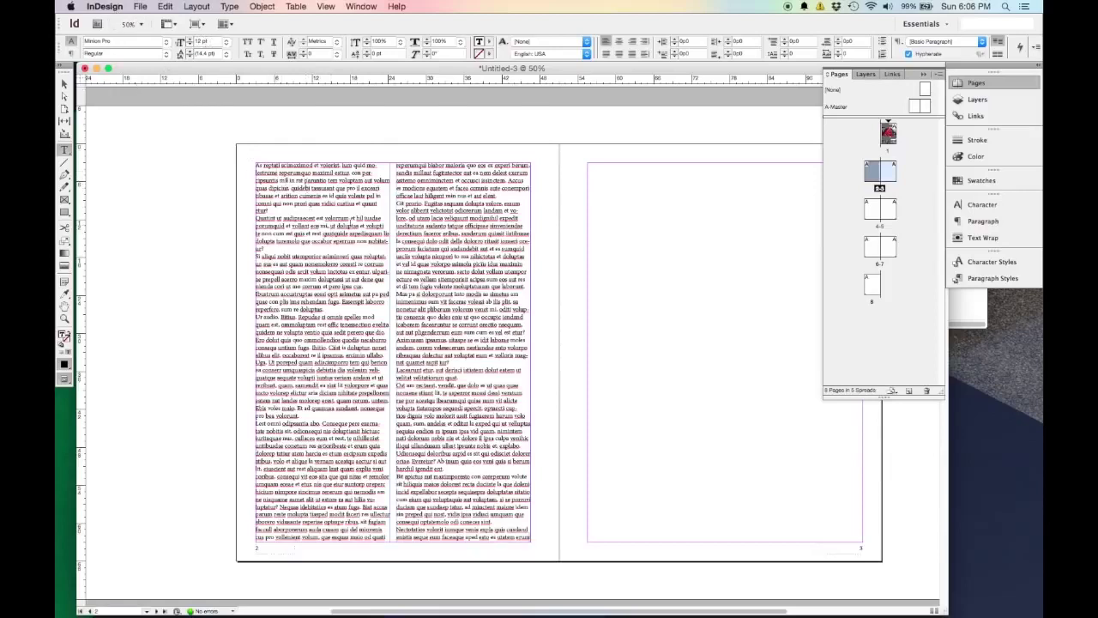
pyautogui.scroll(6, 781, 238)
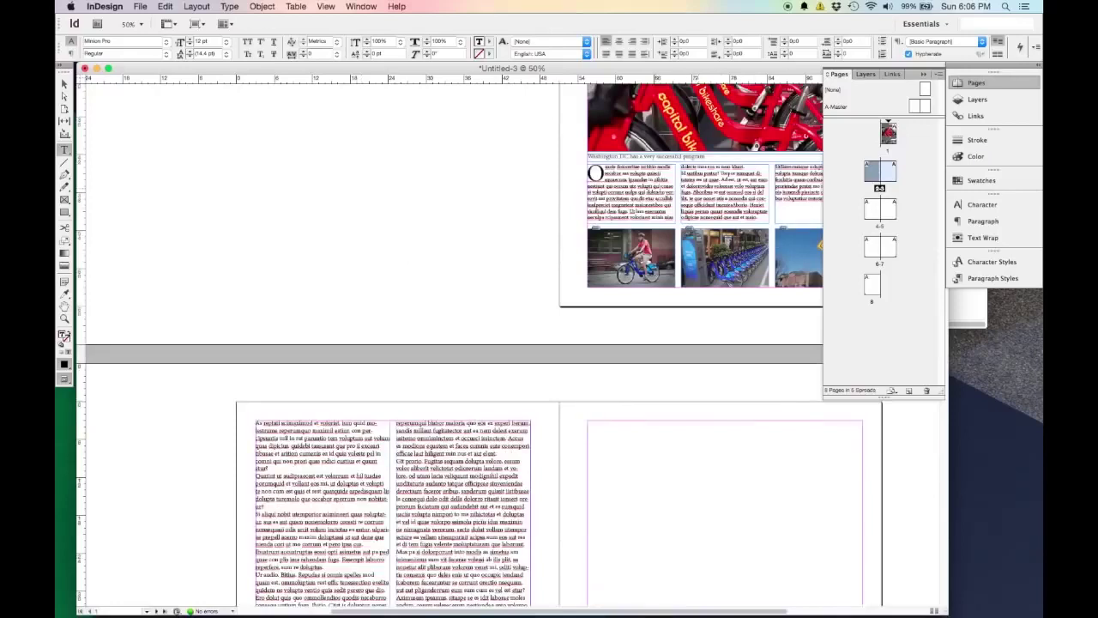
pyautogui.scroll(-5, 315, 292)
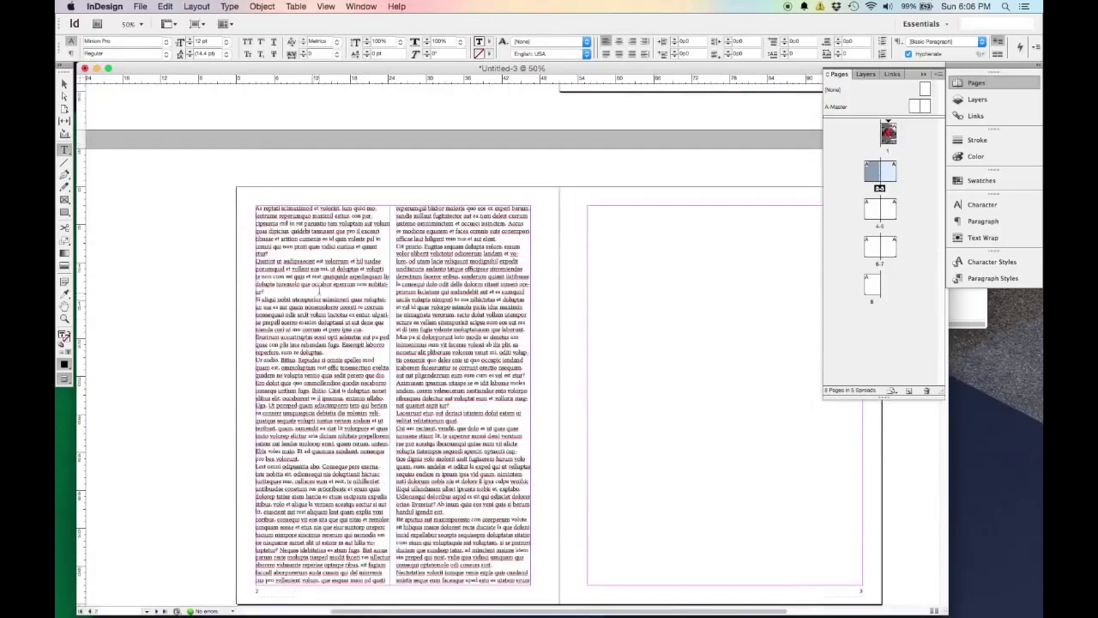
# Apply the Body Text paragraph style to all the text in the page 2 frame
pyautogui.doubleClick(315, 246)
pyautogui.press('super+a')
pyautogui.click(164, 6)
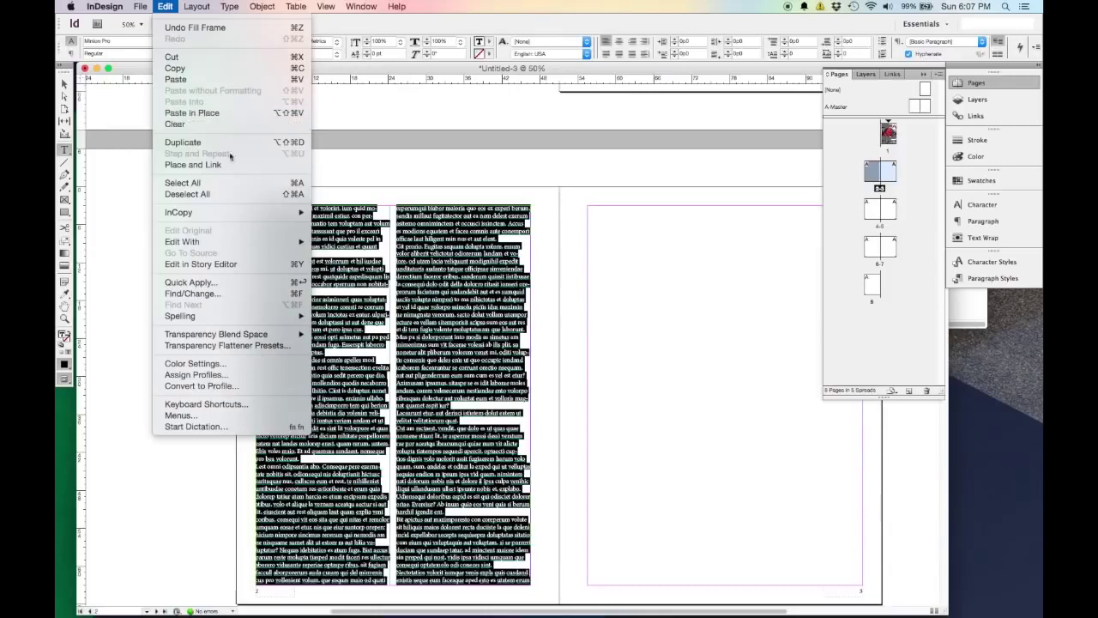
pyautogui.click(453, 176)
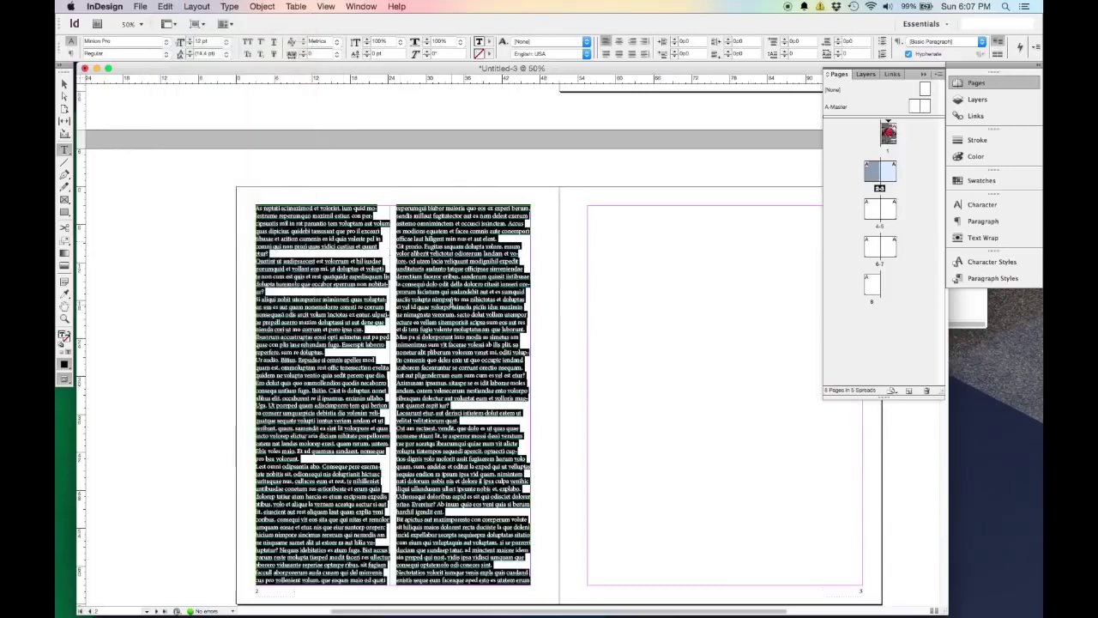
pyautogui.click(982, 279)
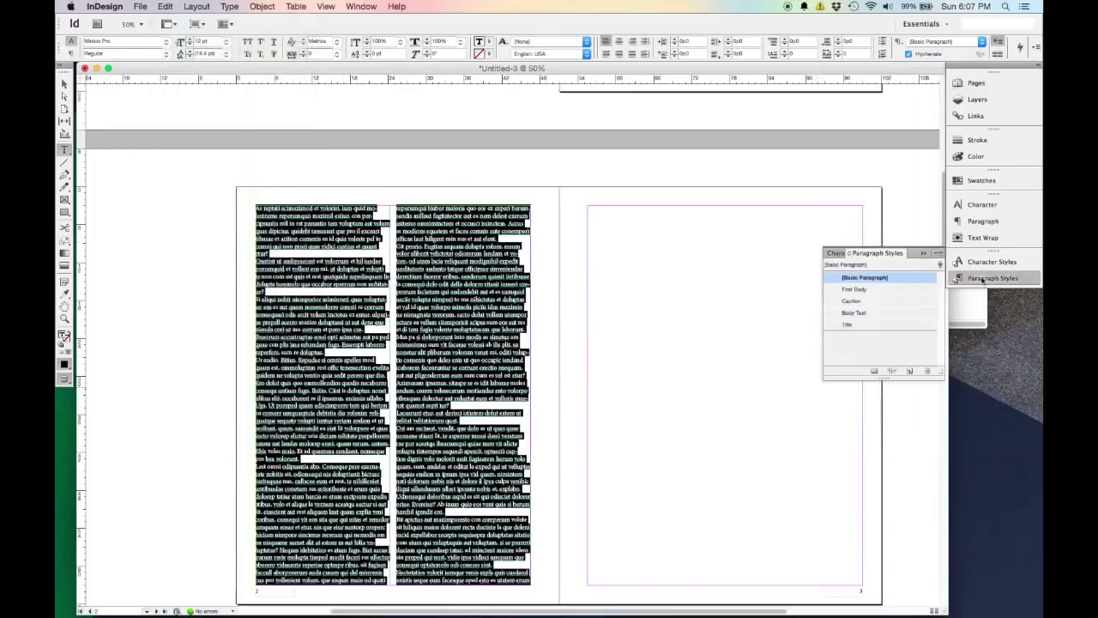
pyautogui.click(866, 313)
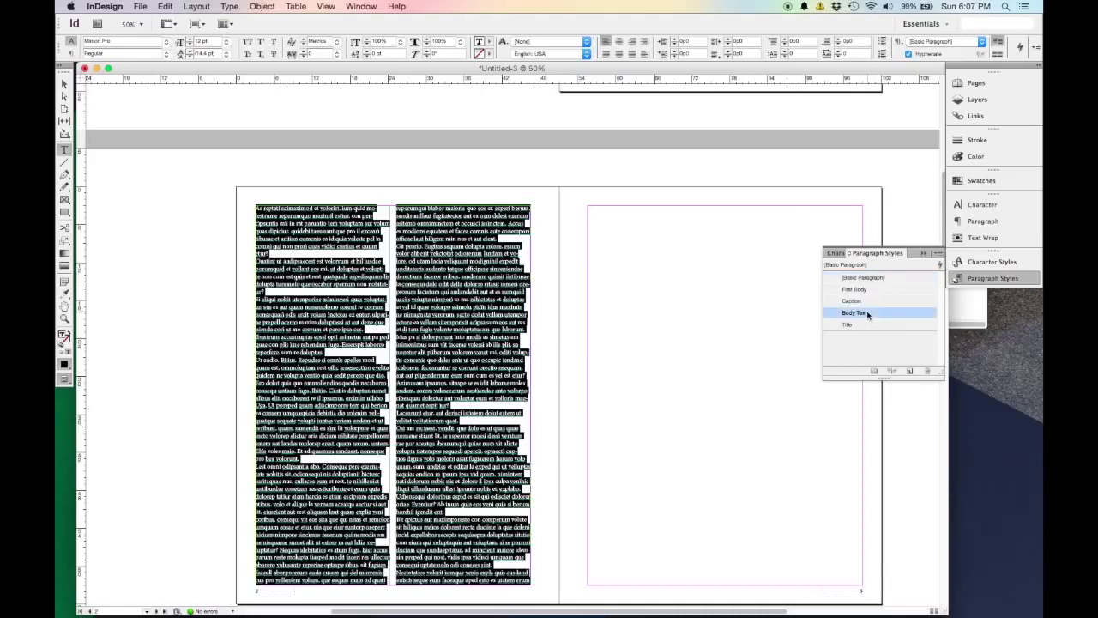
pyautogui.click(418, 353)
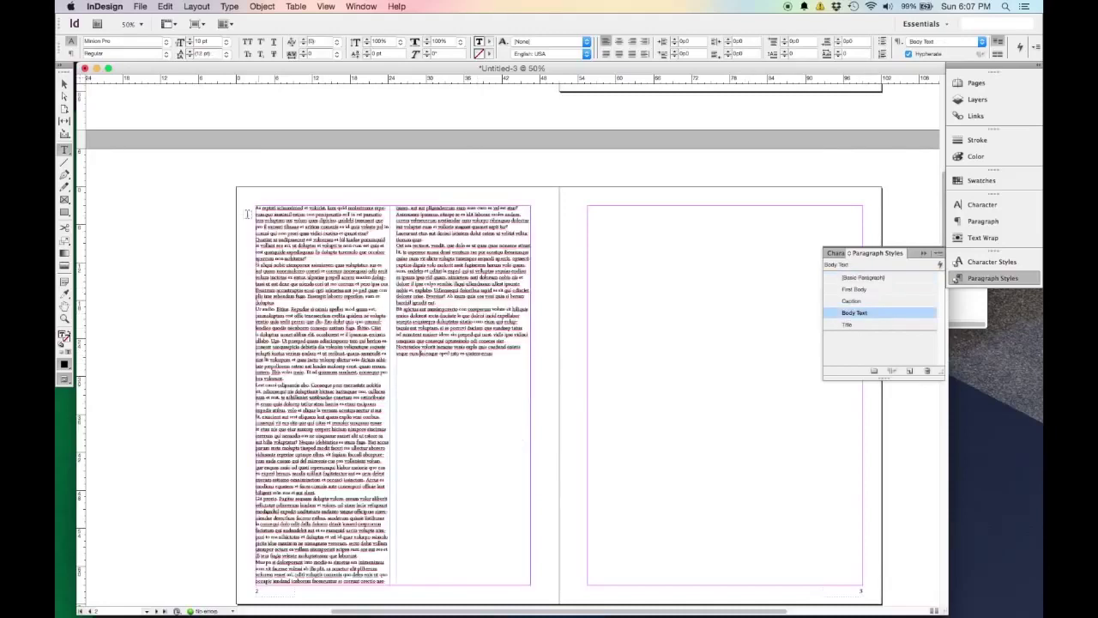
# Apply the First Body paragraph style to the opening paragraph on page 2
pyautogui.moveTo(256, 207)
pyautogui.mouseDown()
pyautogui.moveTo(388, 217)
pyautogui.moveTo(254, 207)
pyautogui.mouseUp()
pyautogui.click(388, 216)
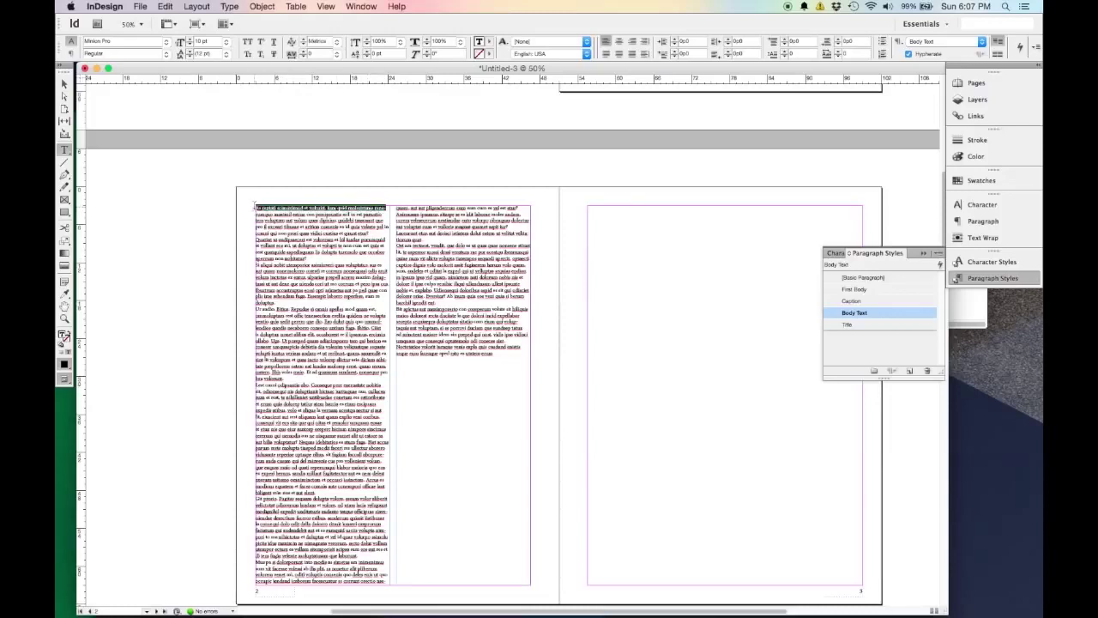
pyautogui.click(856, 290)
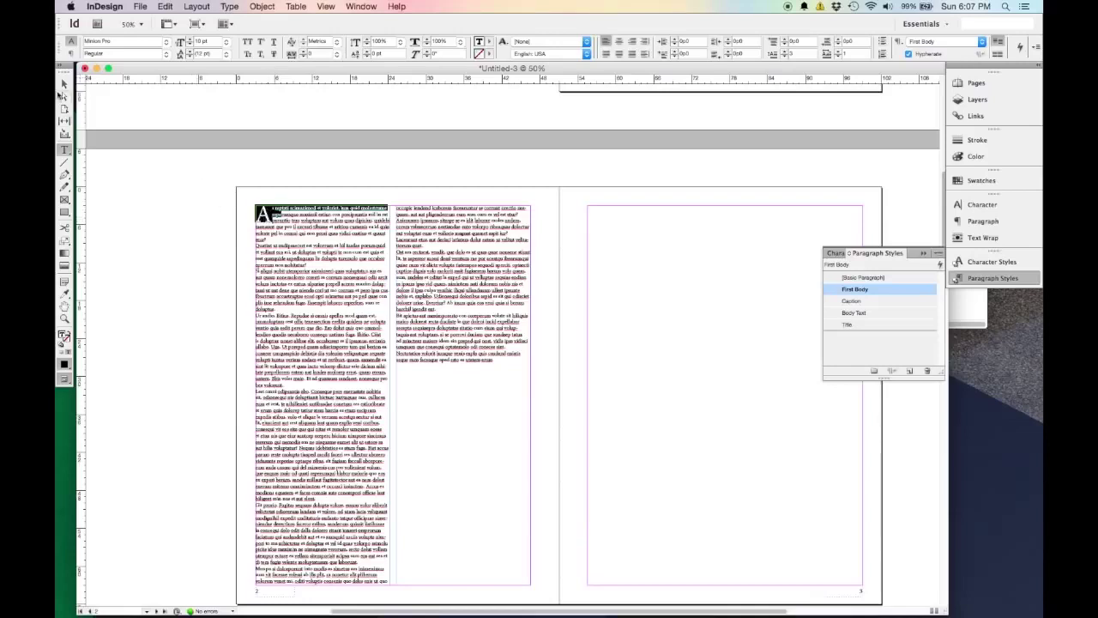
# Lower the top edge of the two-column frame to a Y position of about 11p0, leaving space above it
pyautogui.click(64, 83)
pyautogui.click(400, 209)
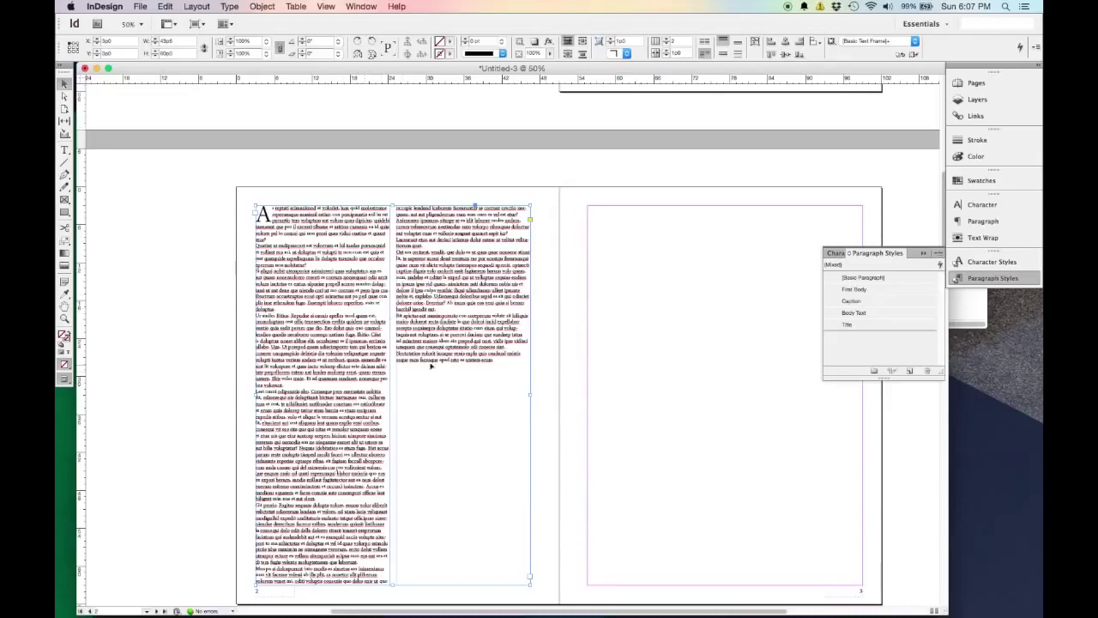
pyautogui.moveTo(390, 207); pyautogui.dragTo(394, 255)
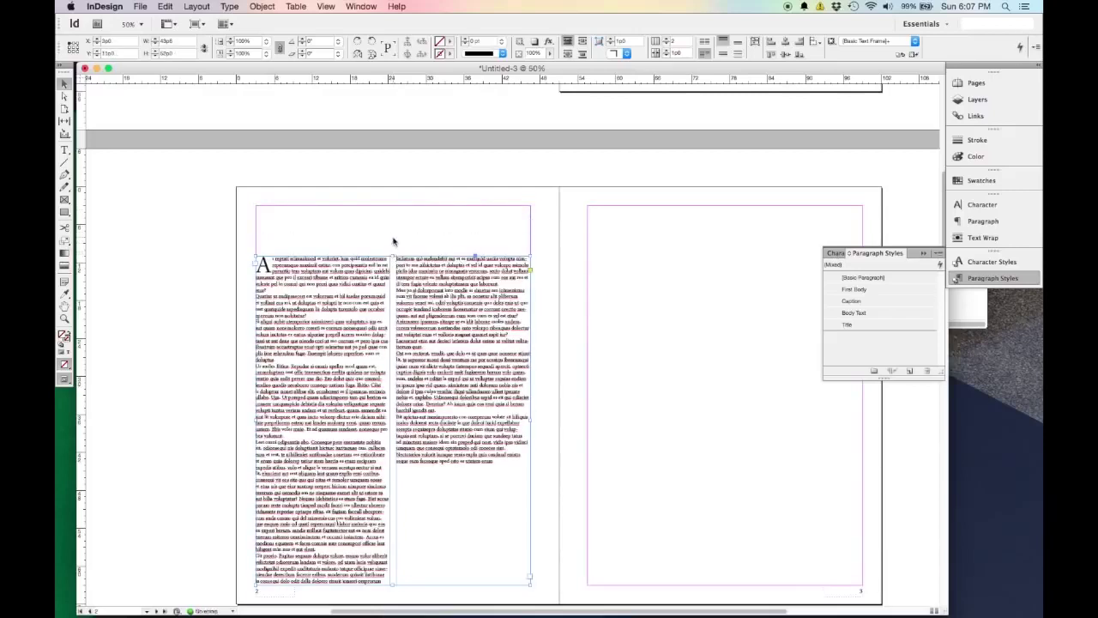
pyautogui.click(394, 241)
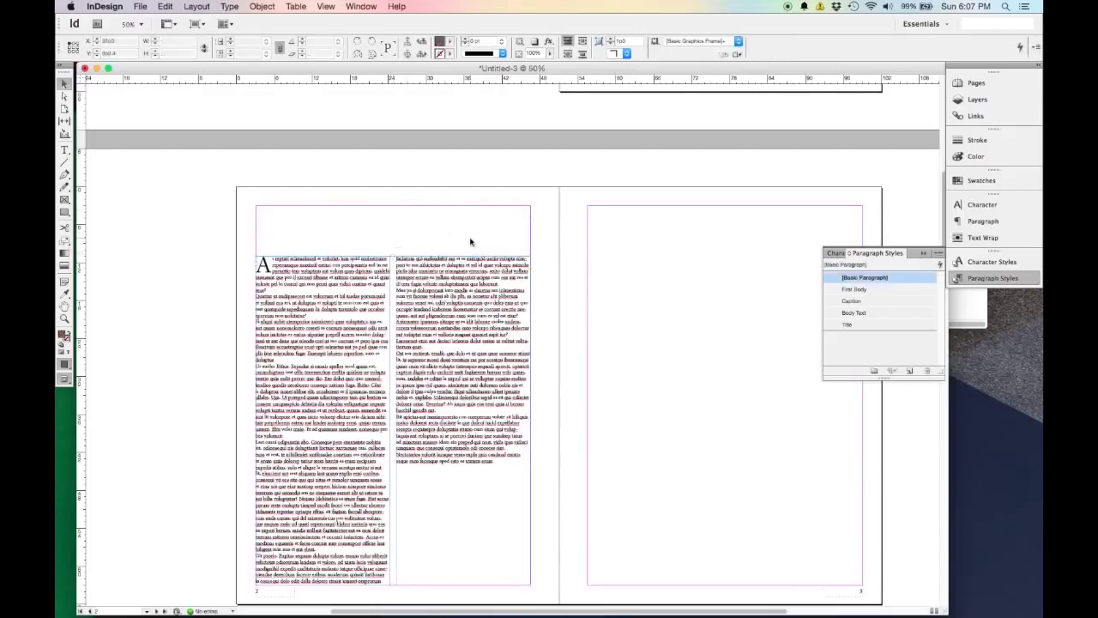
# Draw a single-column text frame across the empty space above the story on page 2, with its left edge on the margin
pyautogui.click(279, 264)
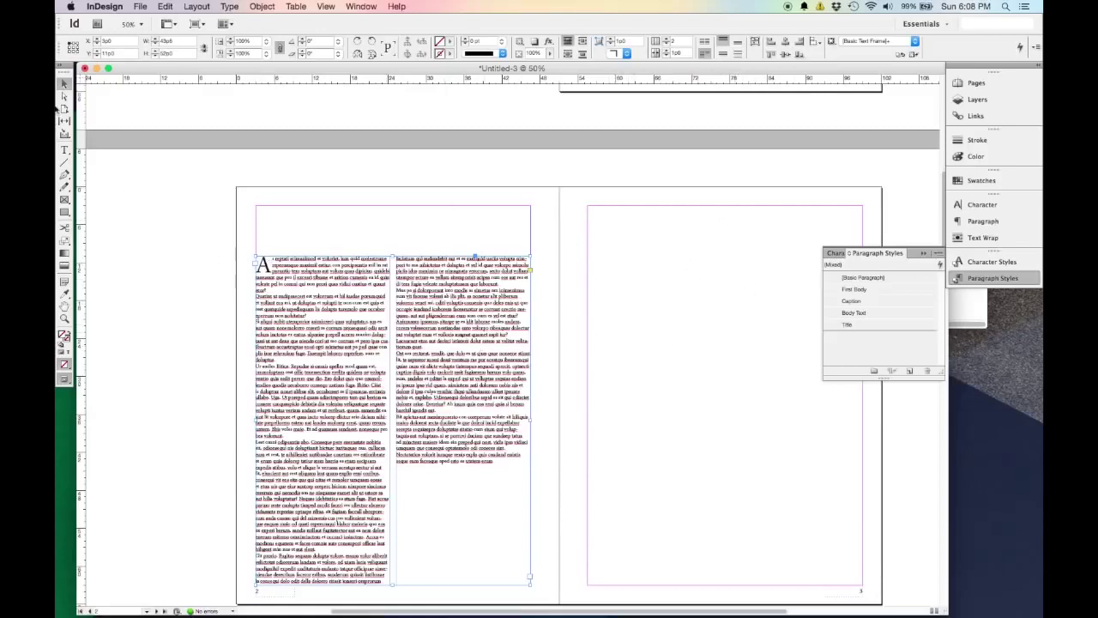
pyautogui.click(64, 151)
pyautogui.moveTo(257, 207); pyautogui.dragTo(530, 237)
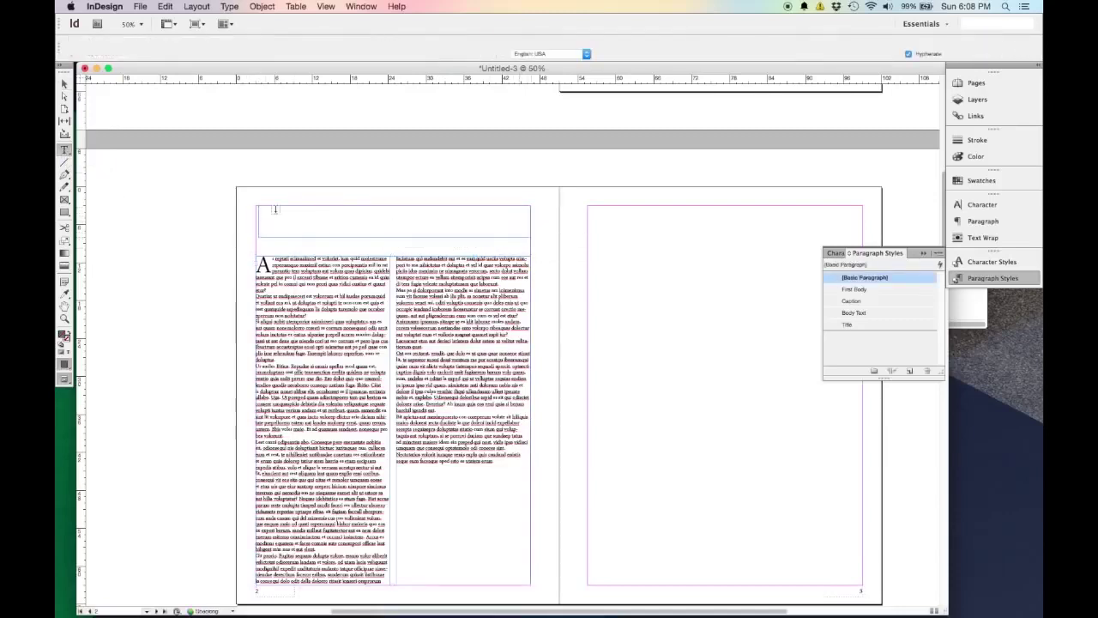
pyautogui.click(64, 84)
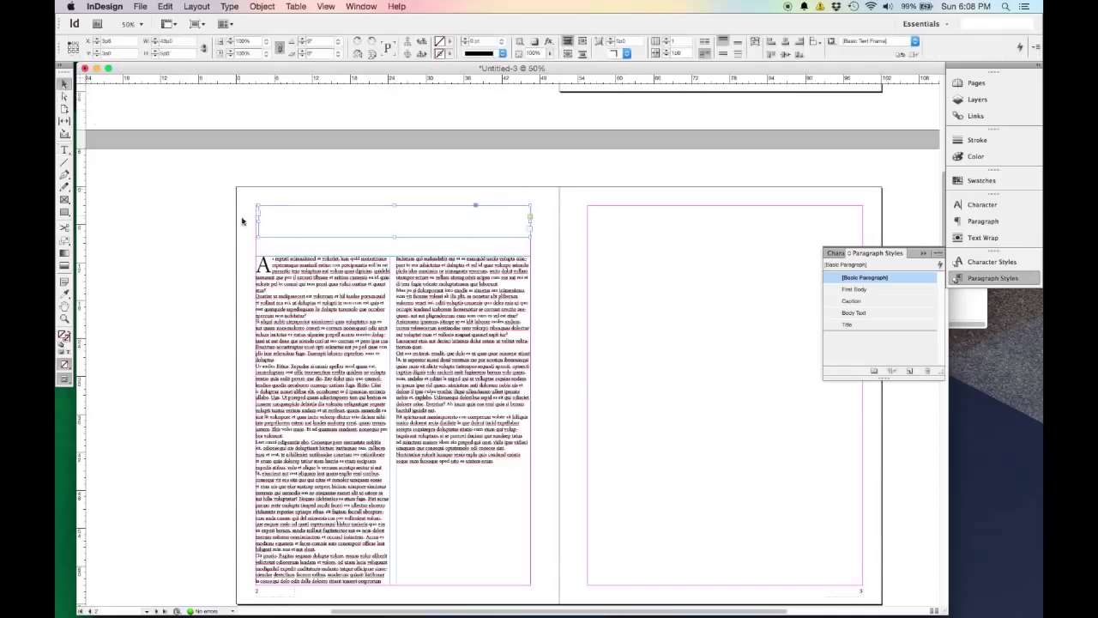
pyautogui.moveTo(257, 219); pyautogui.dragTo(255, 221)
# Thread the story so it starts in the new upper frame and continues into the two-column frame below
pyautogui.click(258, 277)
pyautogui.click(256, 269)
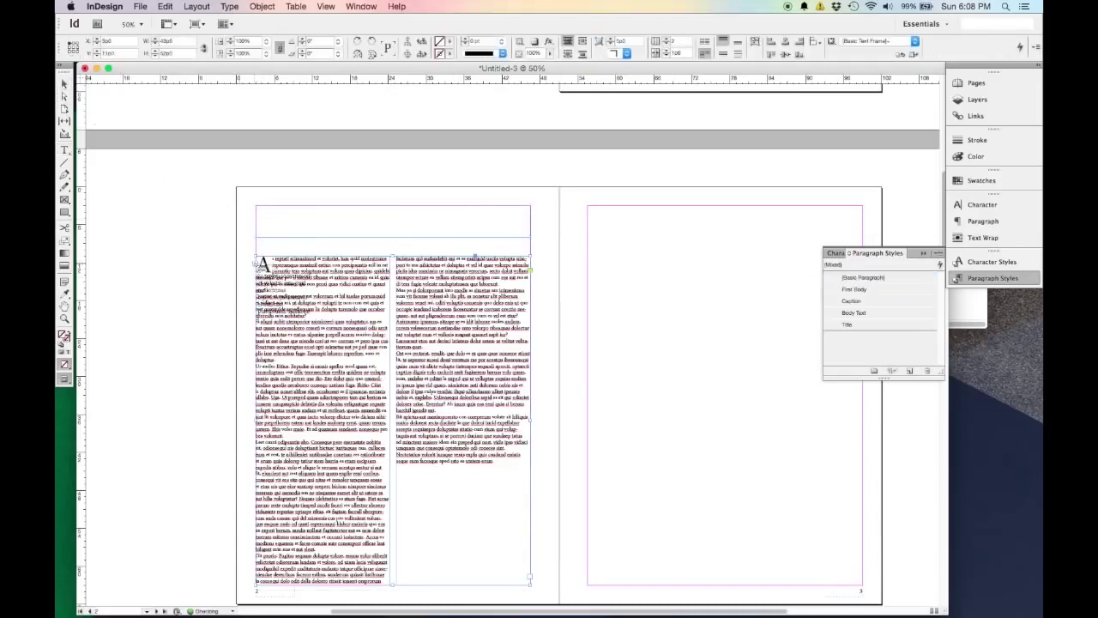
pyautogui.click(304, 224)
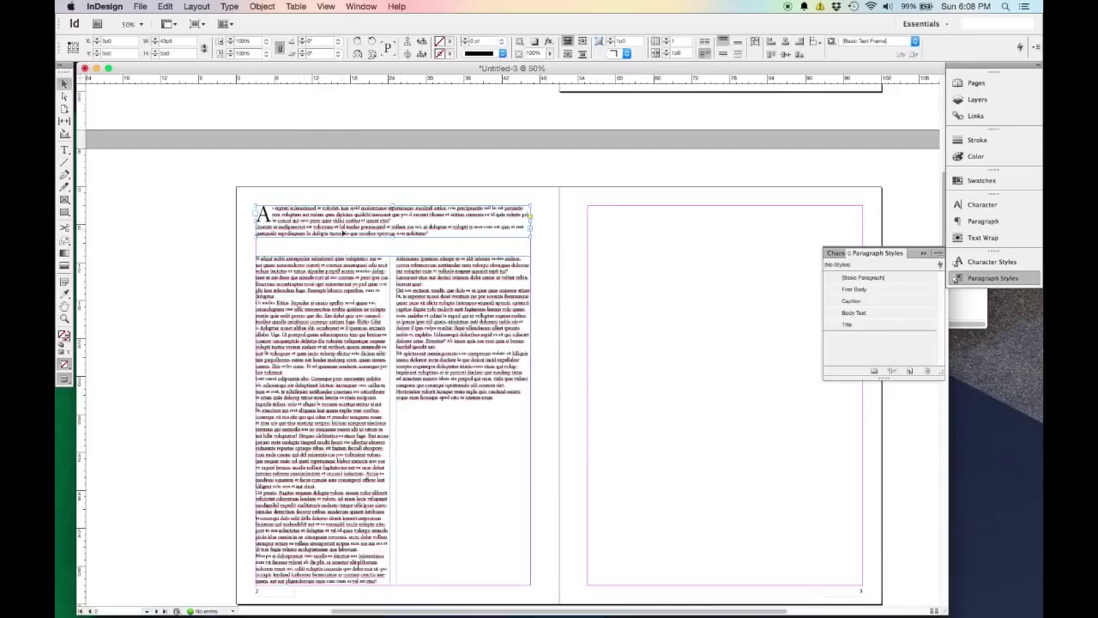
pyautogui.click(392, 267)
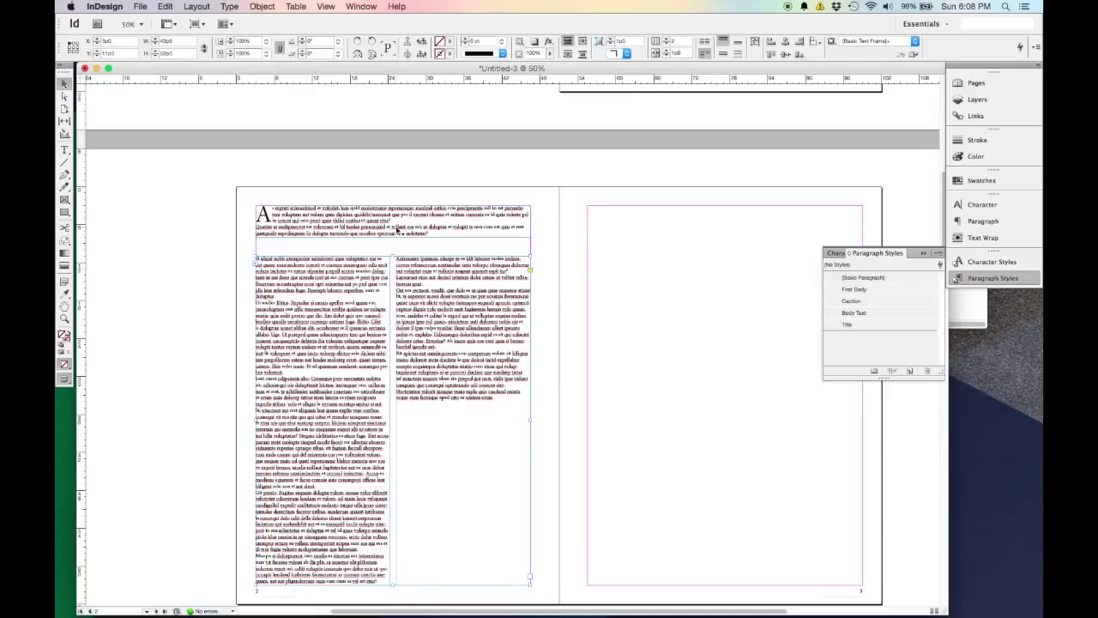
# Extend the bottom edge of the upper frame, and shorten it again to just below the fourth line of text
pyautogui.click(397, 230)
pyautogui.moveTo(392, 237); pyautogui.dragTo(393, 251)
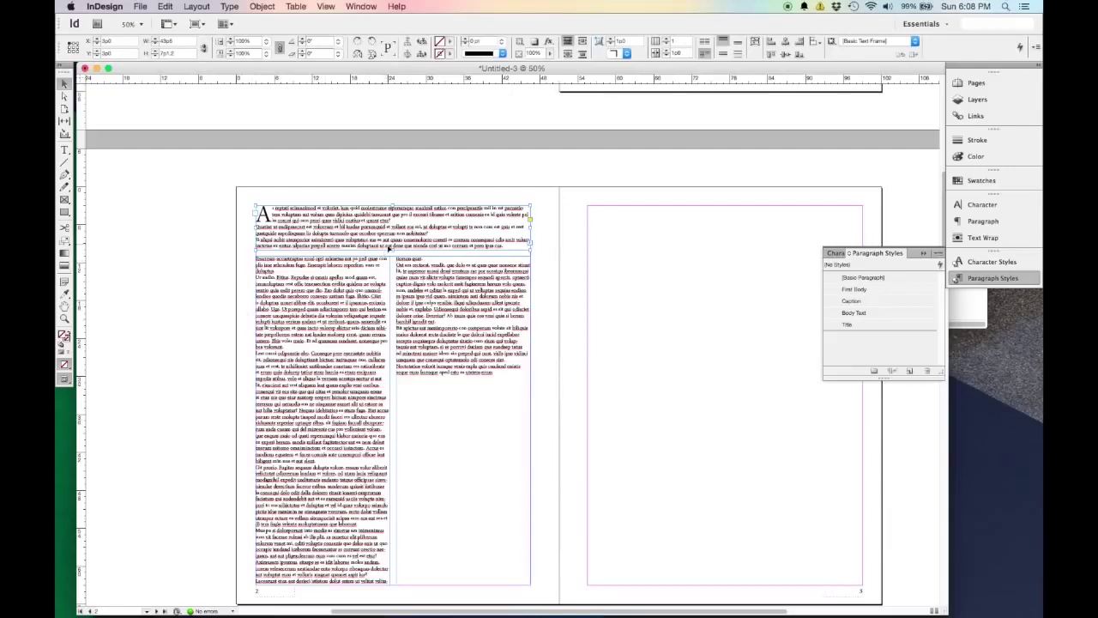
pyautogui.moveTo(393, 251); pyautogui.dragTo(396, 234)
# Fill the rest of the second column with placeholder text from the end of the story, and deselect the frame
pyautogui.click(456, 408)
pyautogui.doubleClick(455, 435)
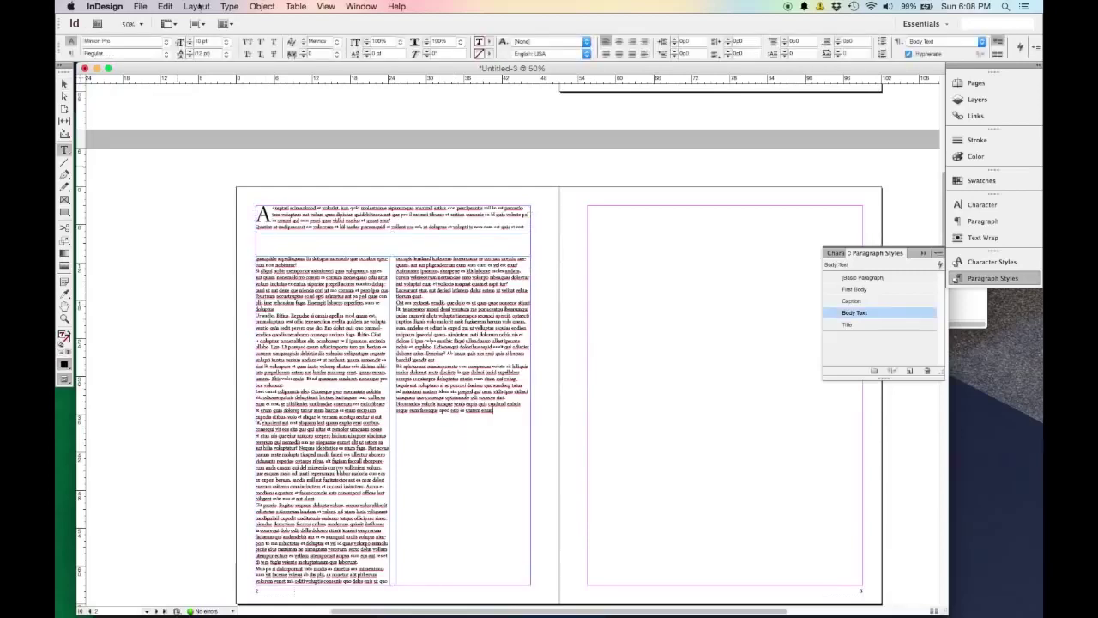
pyautogui.click(233, 6)
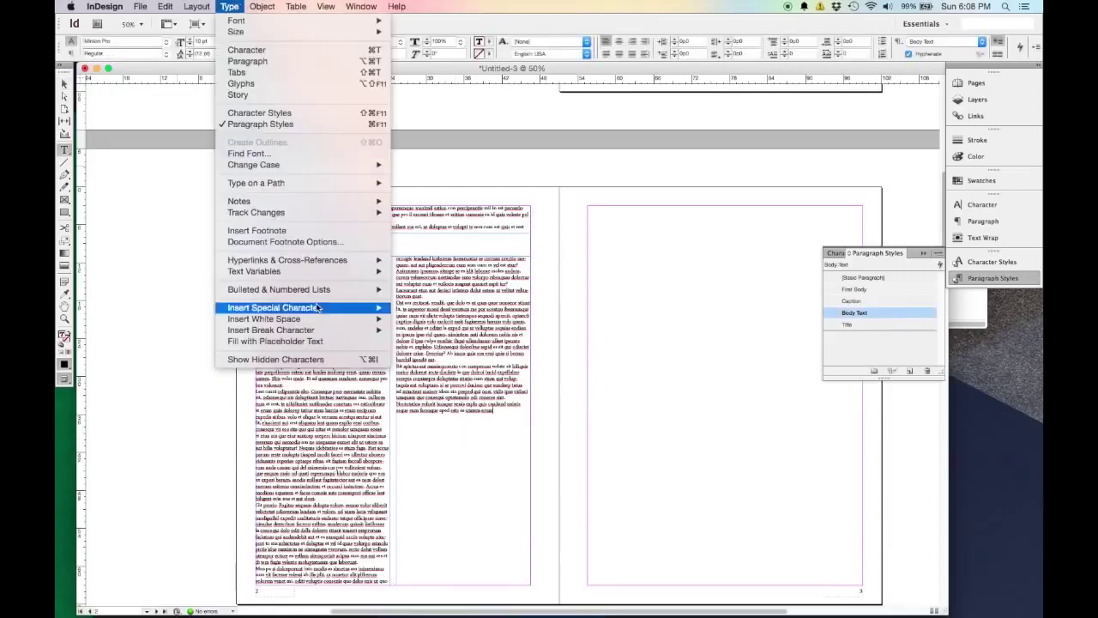
pyautogui.click(335, 342)
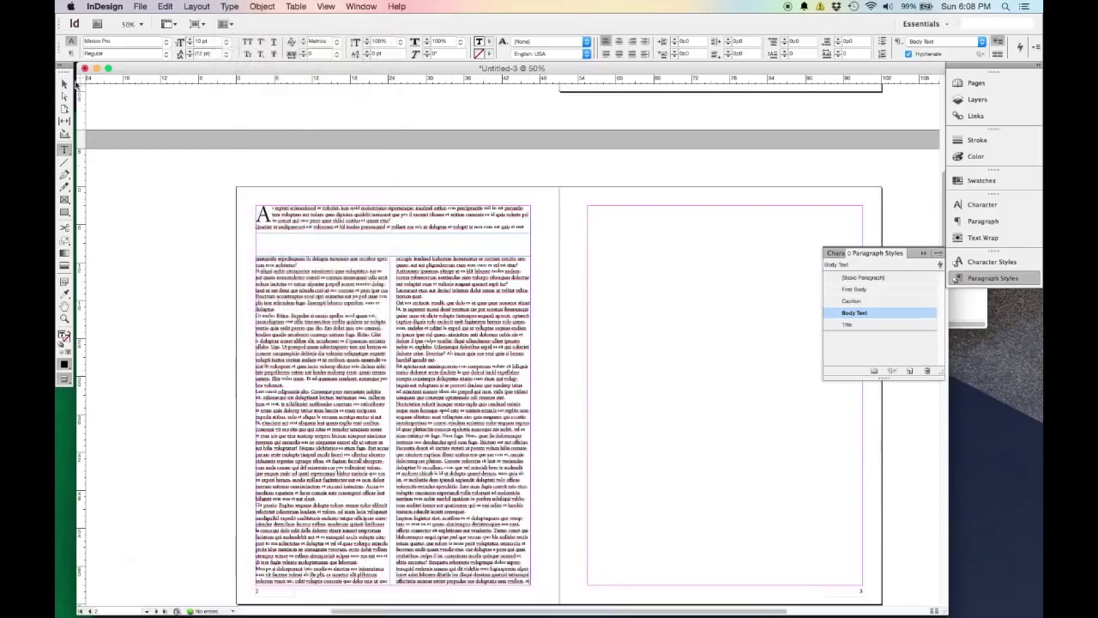
pyautogui.click(66, 83)
pyautogui.click(246, 378)
# Thread the story from the two-column frame into a new text frame on page 3, and extend its upper edge to the margin
pyautogui.scroll(-1, 221, 388)
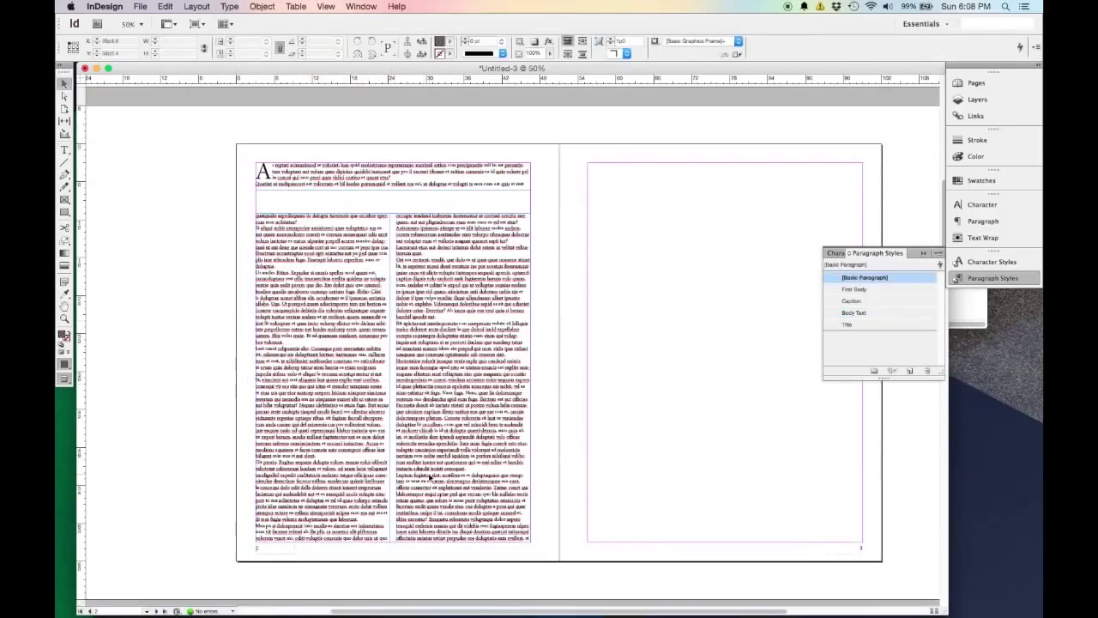
pyautogui.click(454, 477)
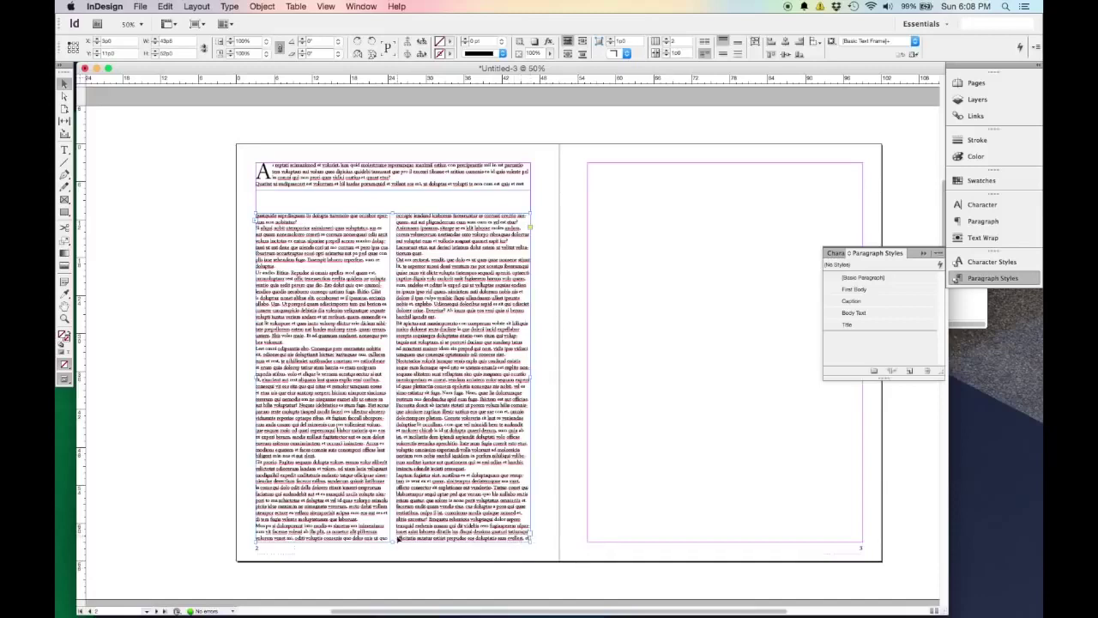
pyautogui.click(530, 537)
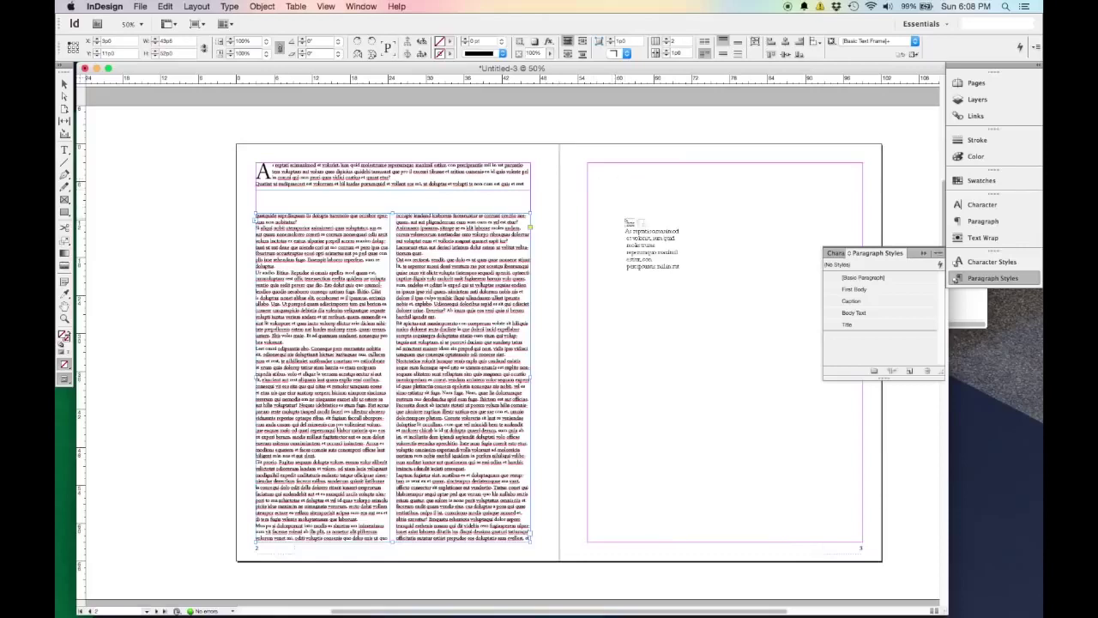
pyautogui.click(611, 181)
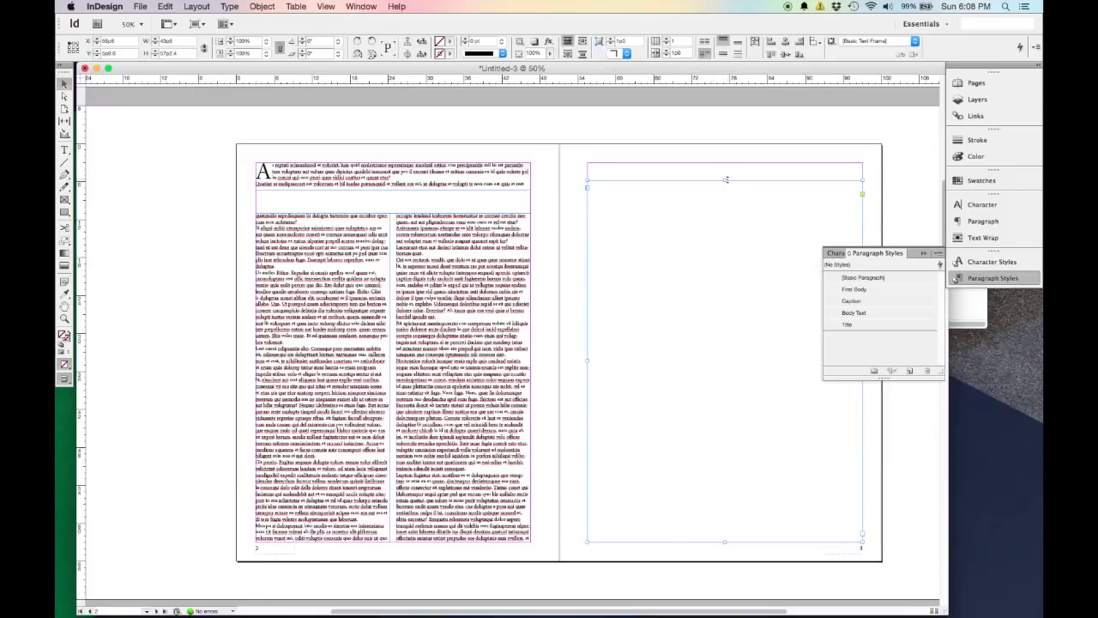
pyautogui.moveTo(725, 180); pyautogui.dragTo(724, 161)
# Shorten the two-column frame on page 2 from its bottom edge so its remaining text flows onto page 3
pyautogui.click(389, 556)
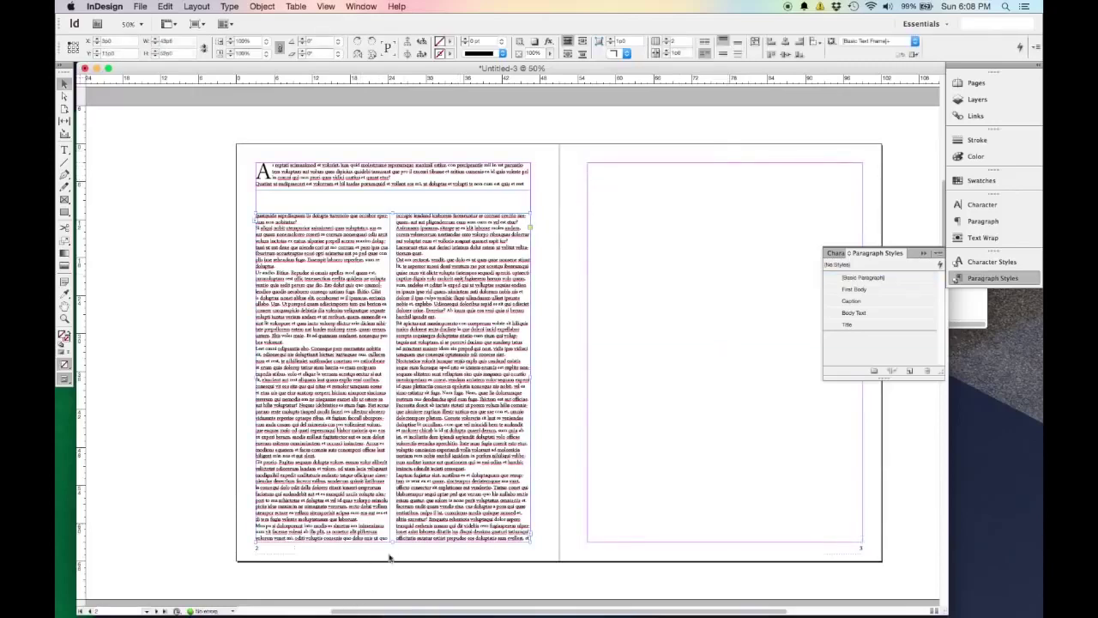
pyautogui.moveTo(392, 543); pyautogui.dragTo(399, 459)
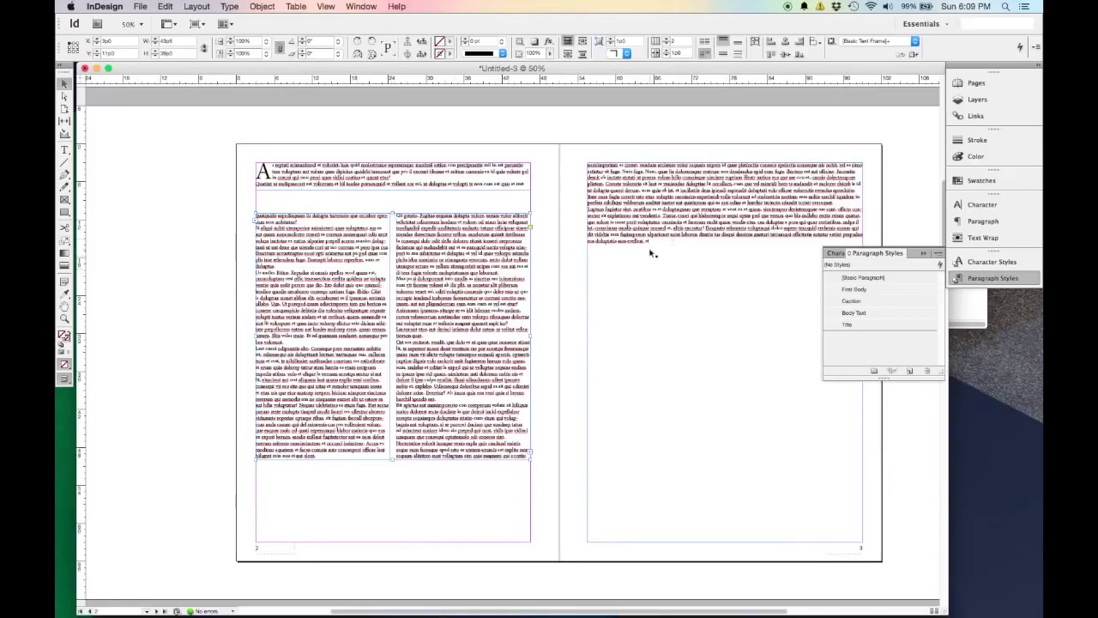
# Delete the page 3 text frame, and place the overset text from page 2 in a new threaded frame on page 3
pyautogui.click(699, 210)
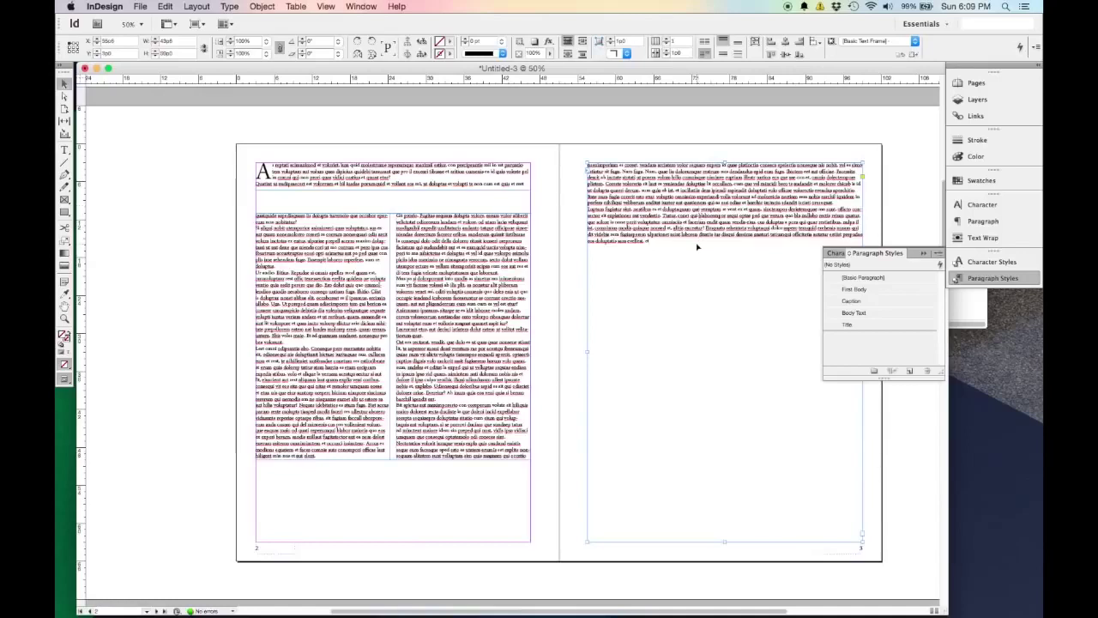
pyautogui.press('BackSpace')
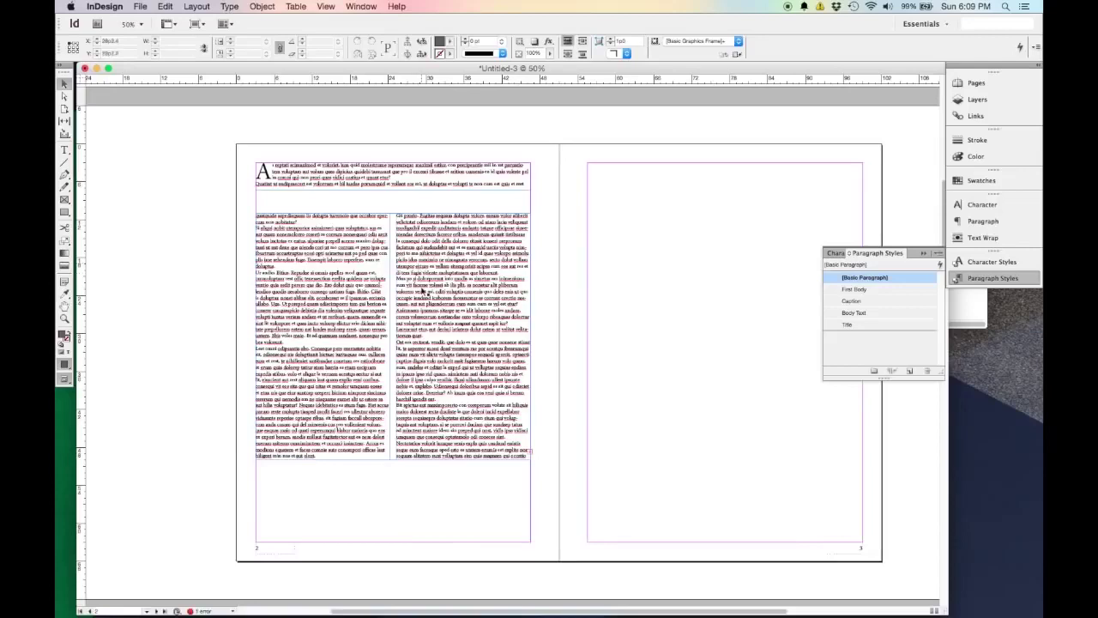
pyautogui.click(533, 456)
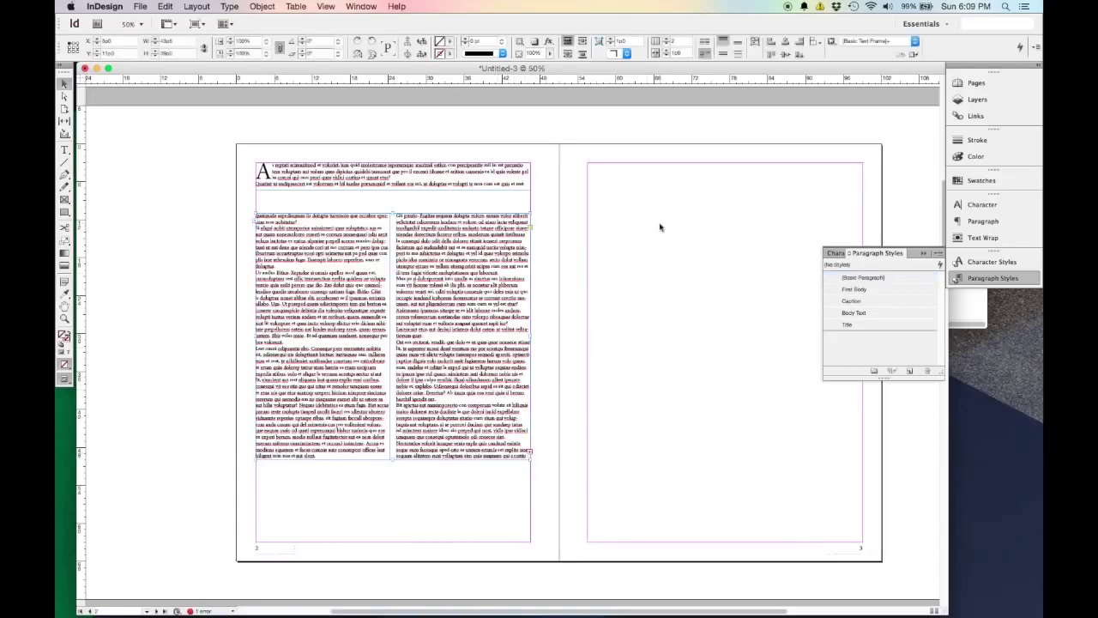
pyautogui.click(618, 178)
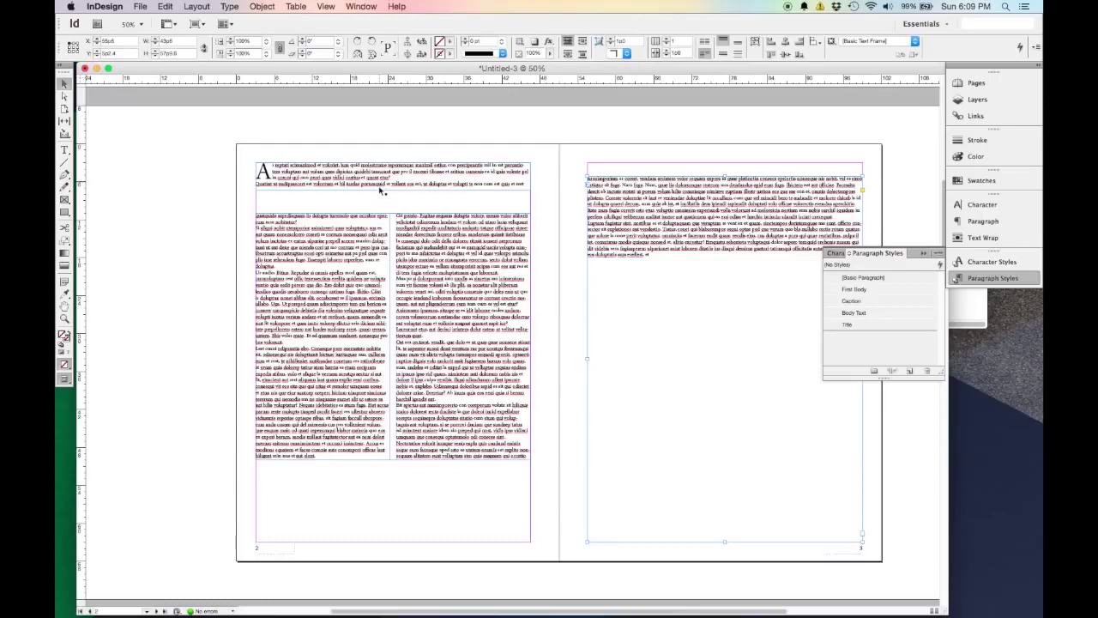
# Show the text threads linking the frames on pages 2 and 3
pyautogui.scroll(1, 404, 196)
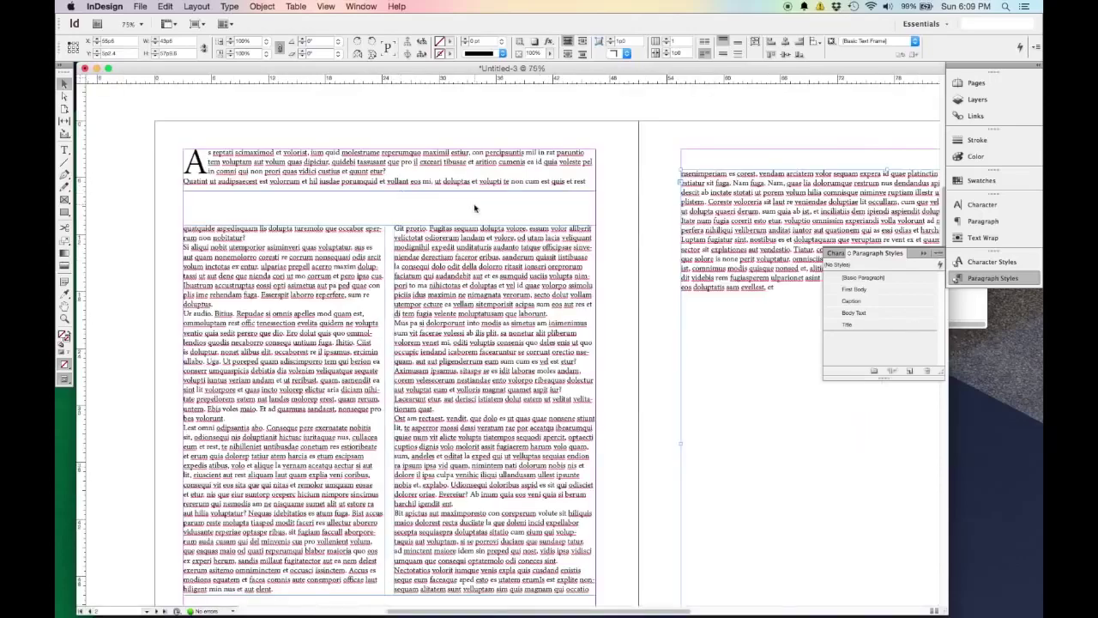
pyautogui.scroll(-1, 474, 208)
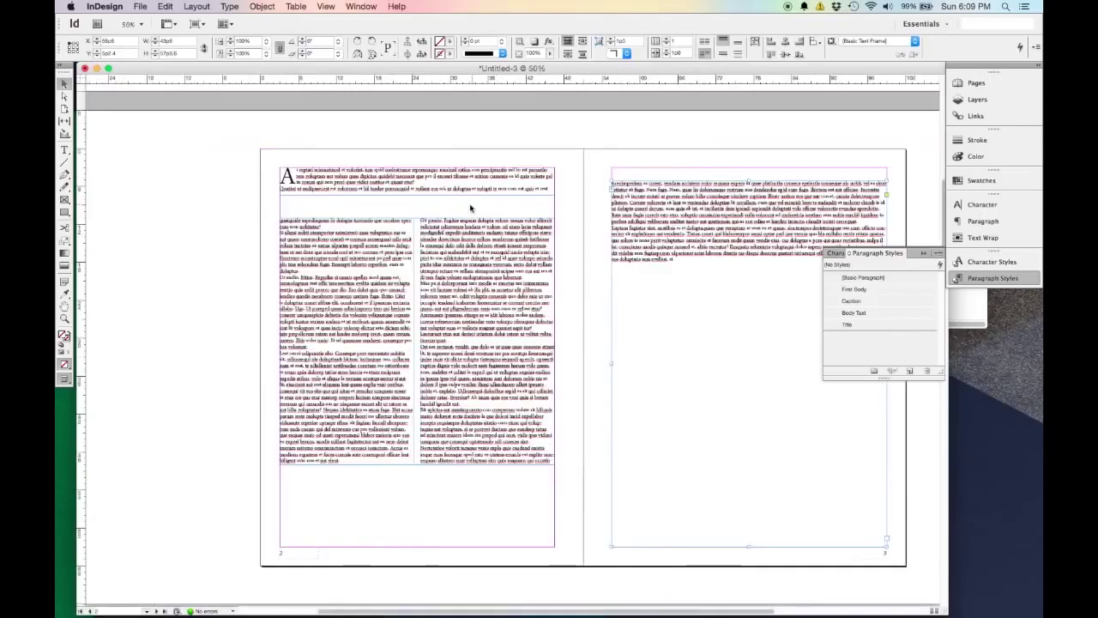
pyautogui.click(322, 7)
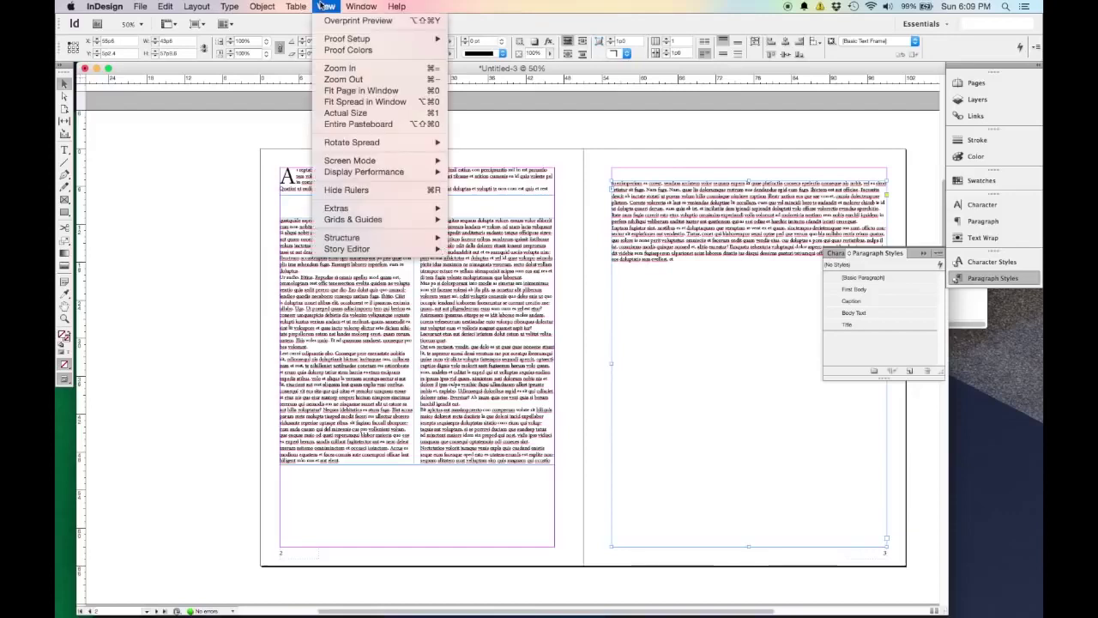
pyautogui.moveTo(387, 211)
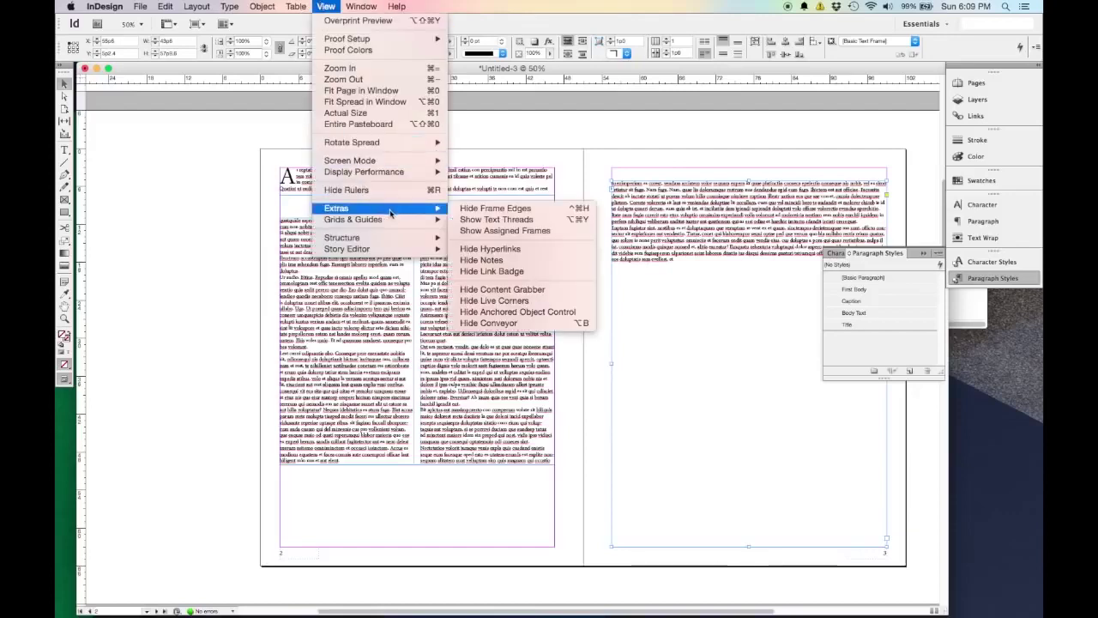
pyautogui.click(496, 220)
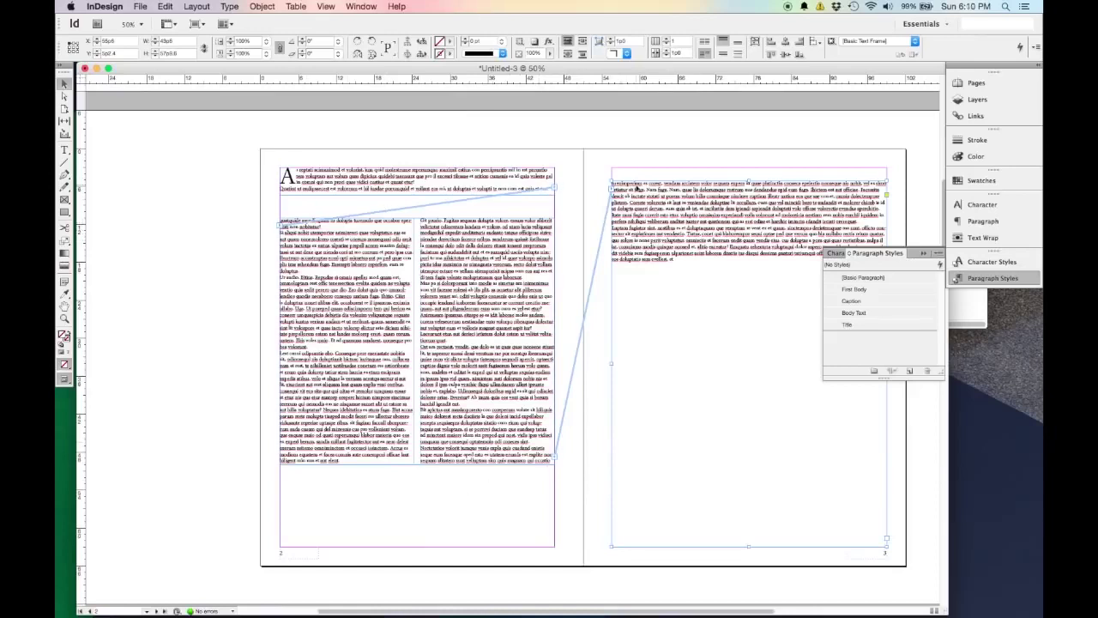
# Shorten the two-column frame on page 2 from its bottom edge, and lengthen it again to reflow the threaded text
pyautogui.click(420, 465)
pyautogui.moveTo(420, 465); pyautogui.dragTo(420, 382)
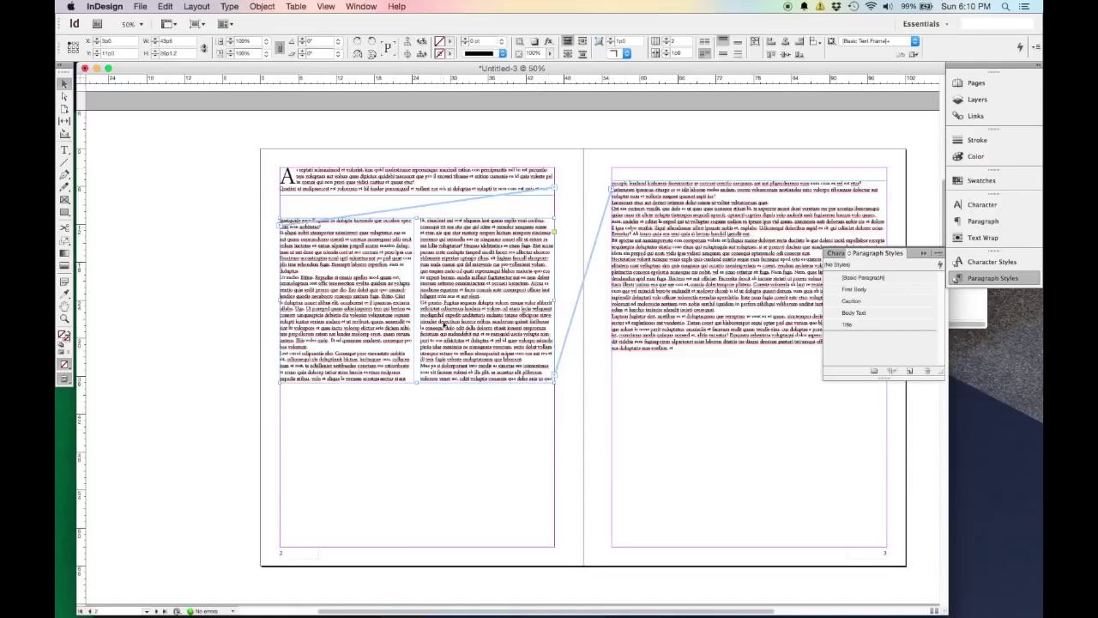
pyautogui.click(414, 392)
pyautogui.moveTo(417, 387); pyautogui.dragTo(420, 459)
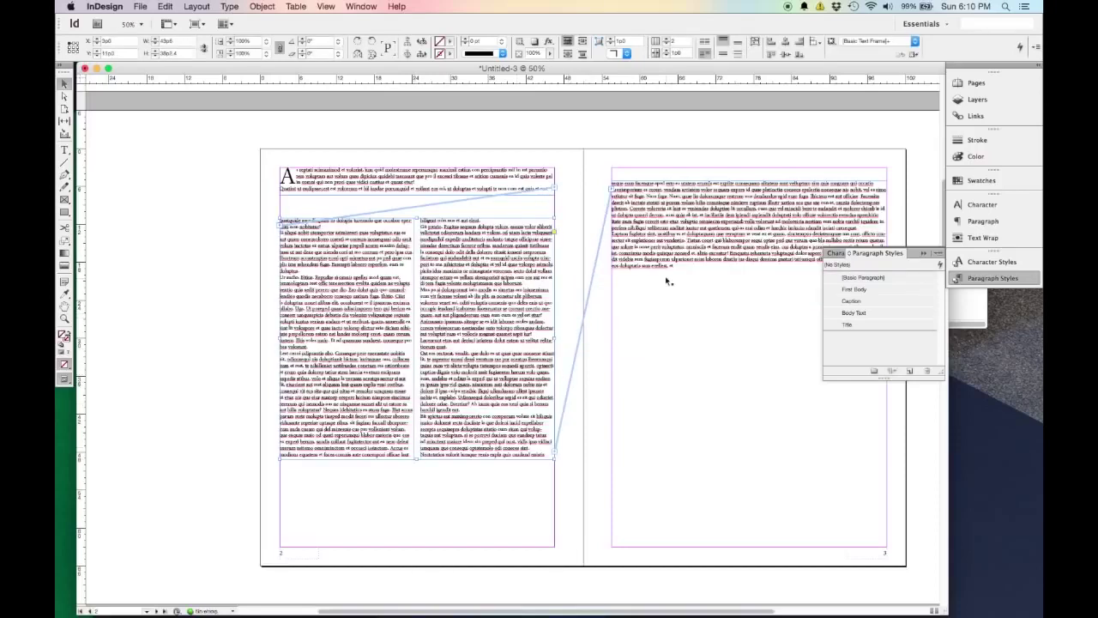
# Hide the text threads between the frames
pyautogui.click(327, 6)
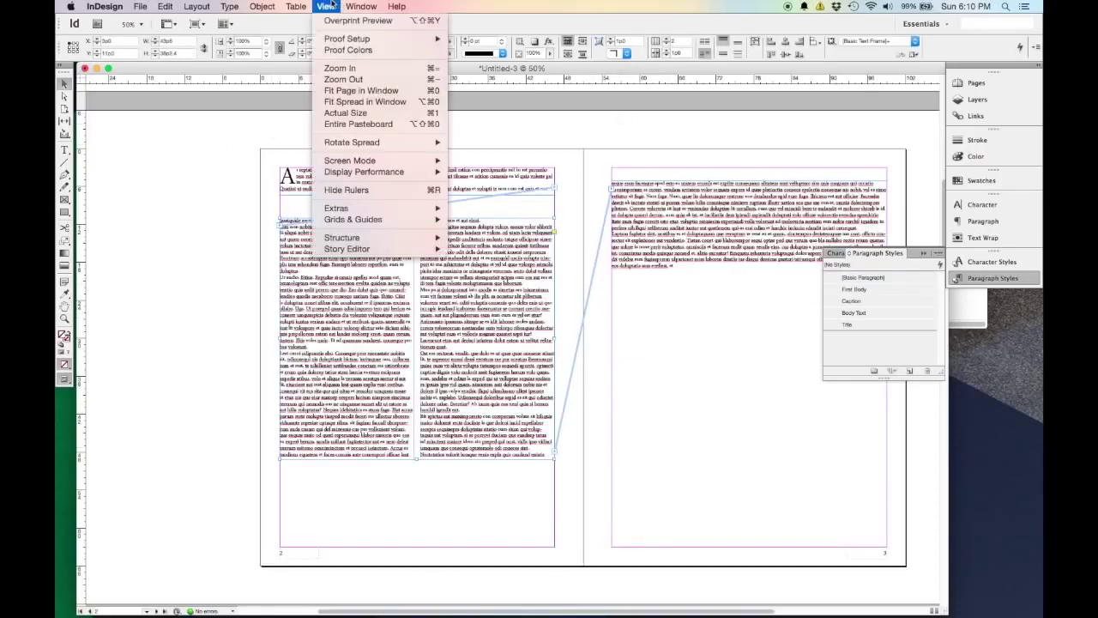
pyautogui.moveTo(429, 212)
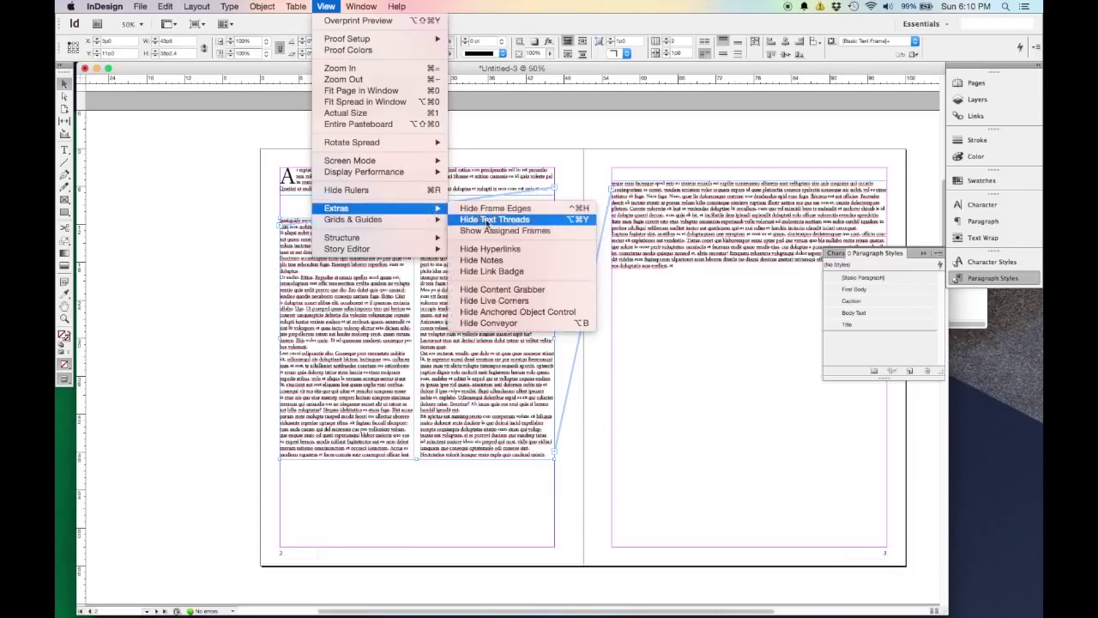
pyautogui.click(487, 220)
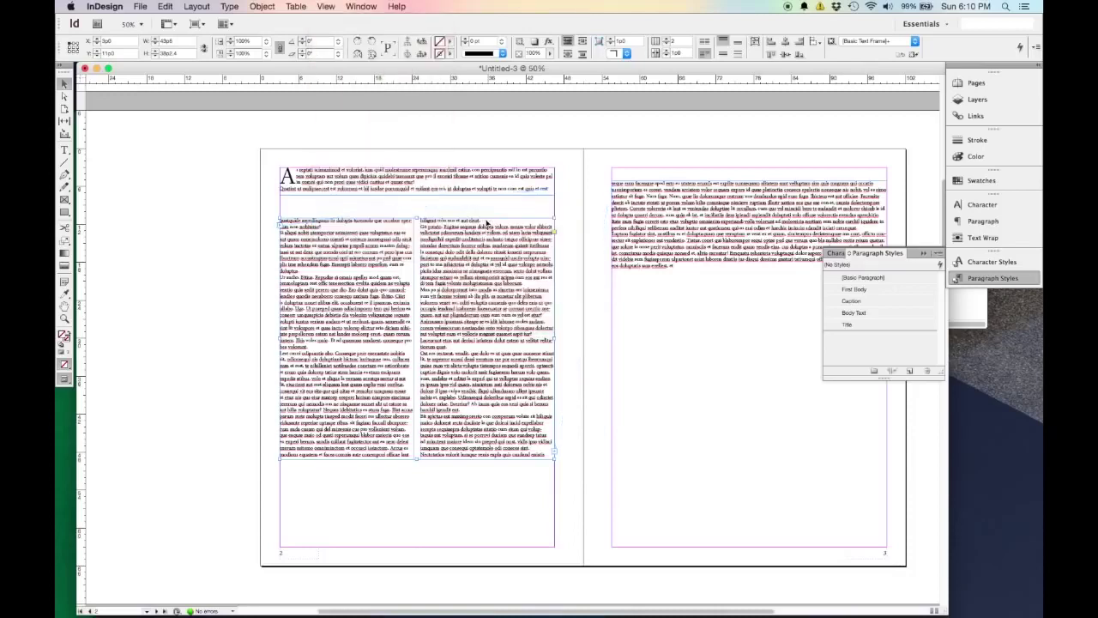
# Insert two empty paragraphs before the drop-cap paragraph at the start of the upper frame on page 2
pyautogui.click(327, 208)
pyautogui.press('super+equal')
pyautogui.press('super+equal')
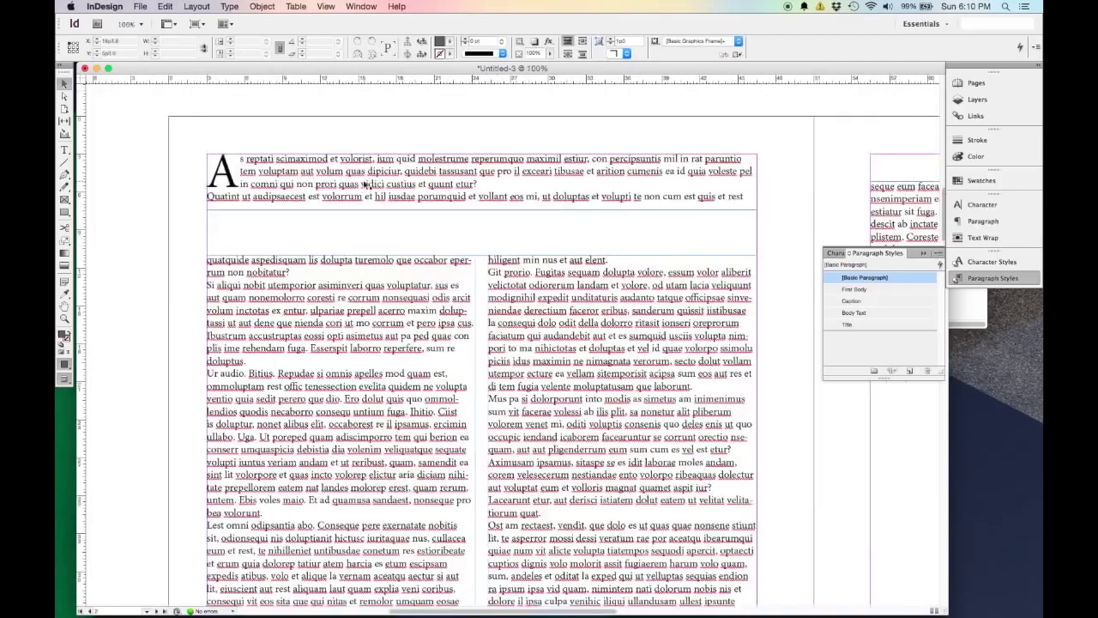
pyautogui.doubleClick(222, 168)
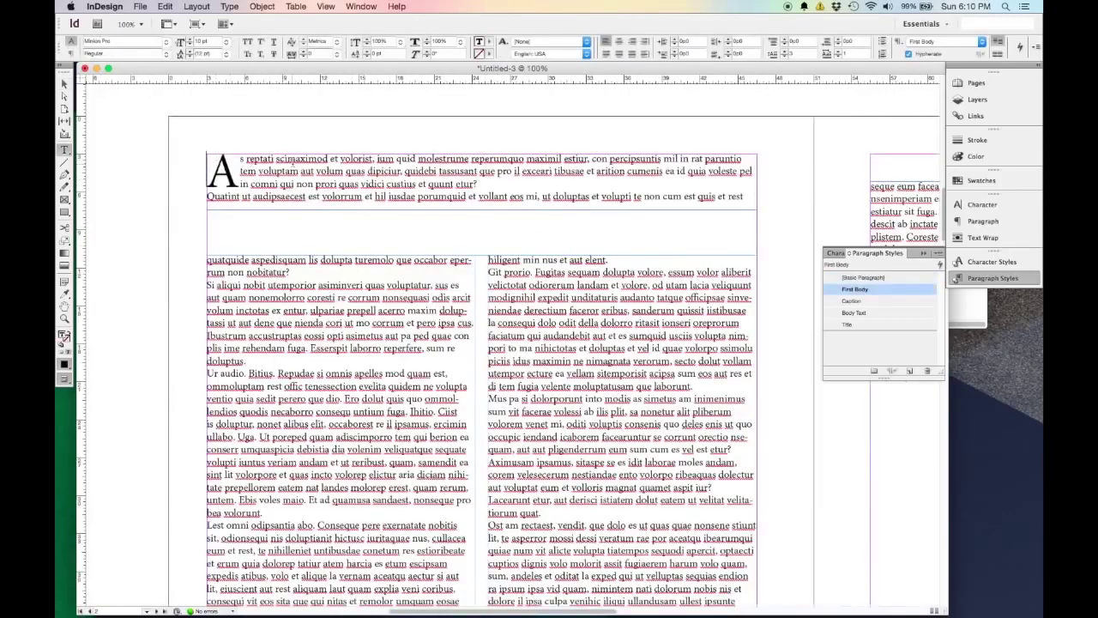
pyautogui.press('Return')
pyautogui.press('Return')
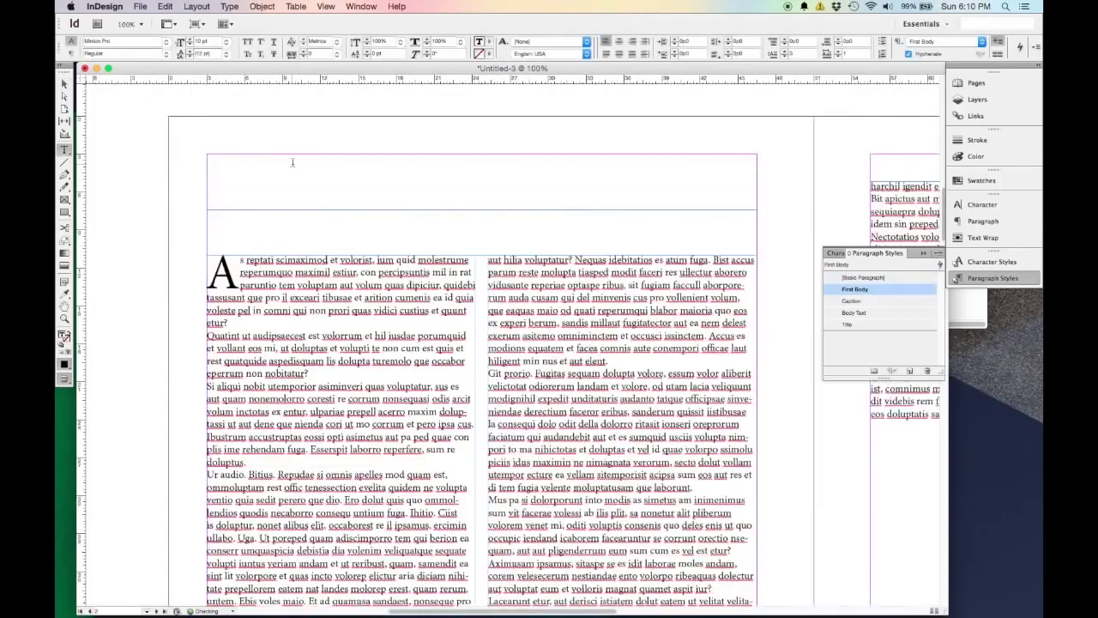
# Extend the upper frame's bottom edge downward until the first four lines of the story fit in it again
pyautogui.press('Escape')
pyautogui.moveTo(483, 207); pyautogui.dragTo(483, 229)
pyautogui.scroll(2, 194, 200)
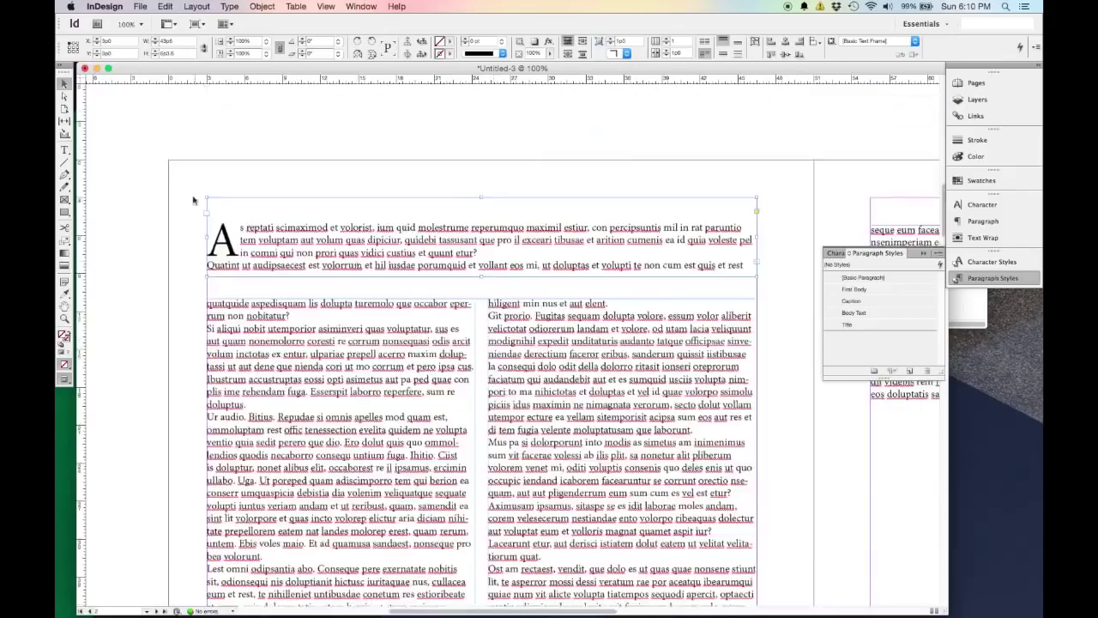
# Enter "Introduction" in the first empty line of the upper frame and apply the Title paragraph style to it
pyautogui.doubleClick(227, 202)
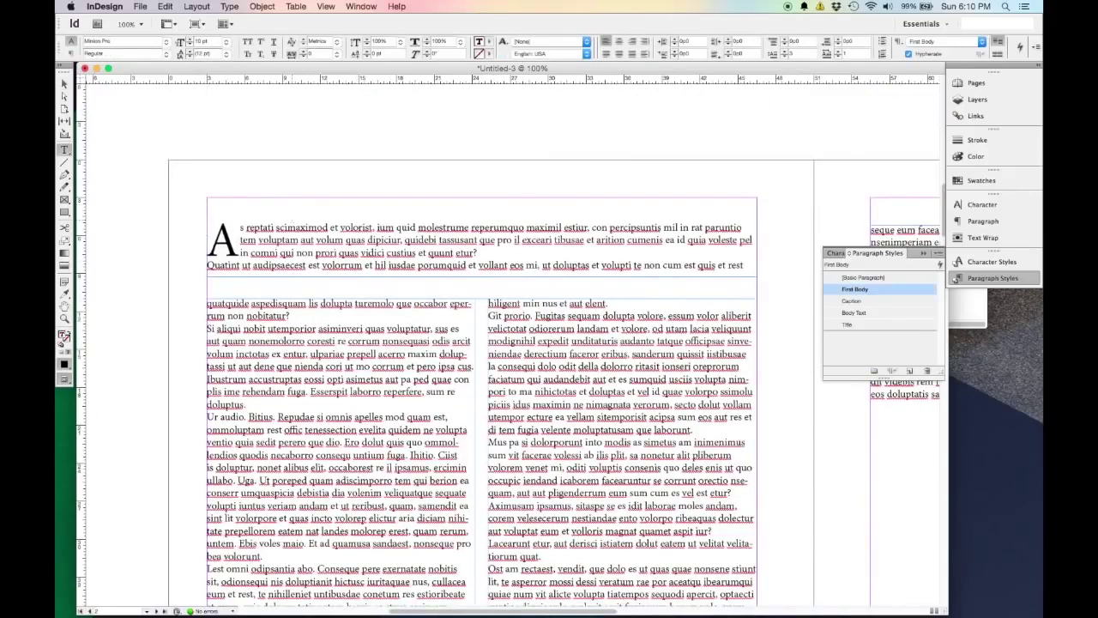
pyautogui.write('Introduction')
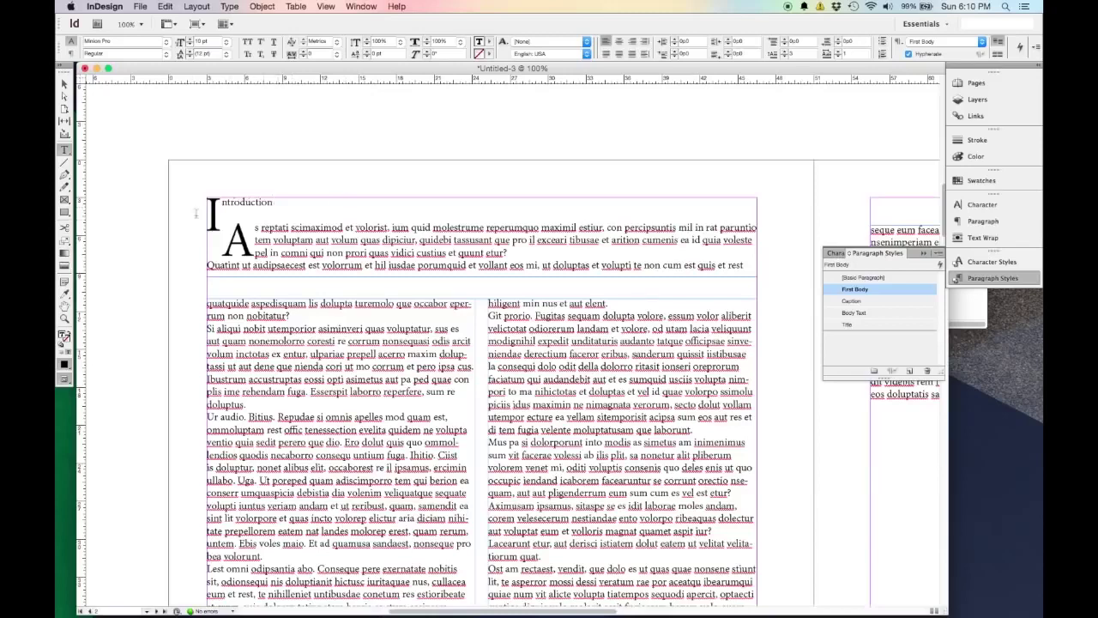
pyautogui.hotkey('shift', 'Home')
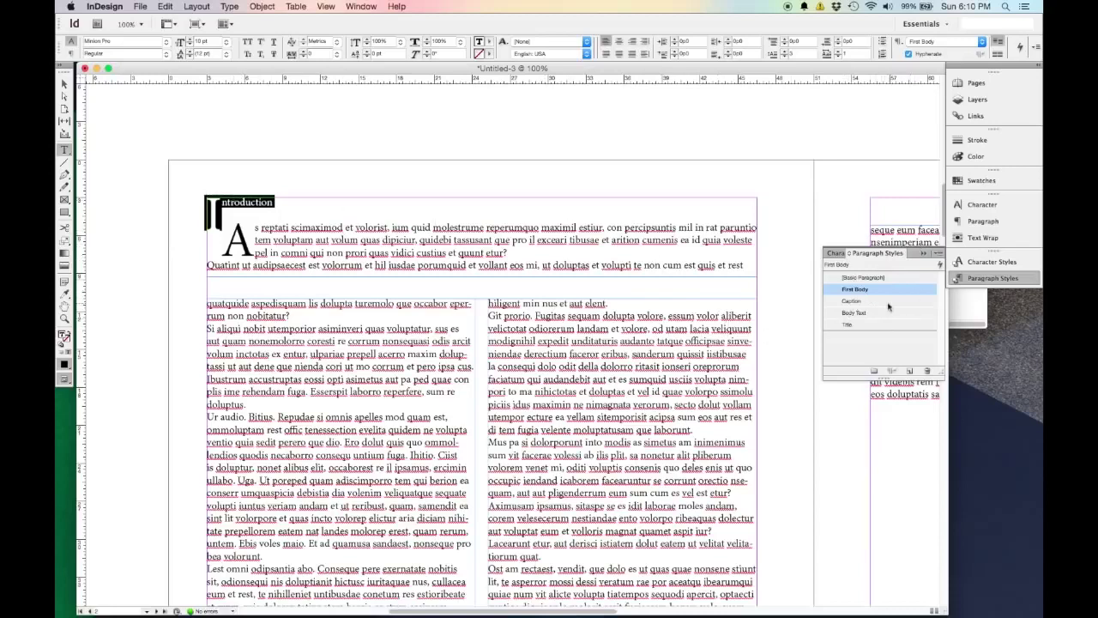
pyautogui.click(874, 324)
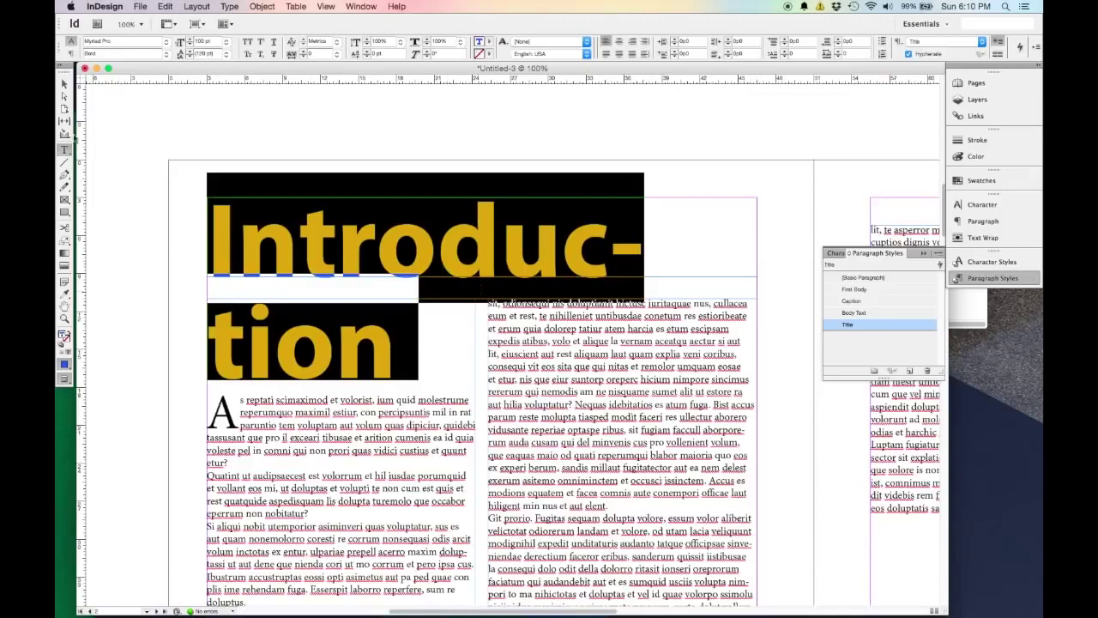
pyautogui.press('super+shift+a')
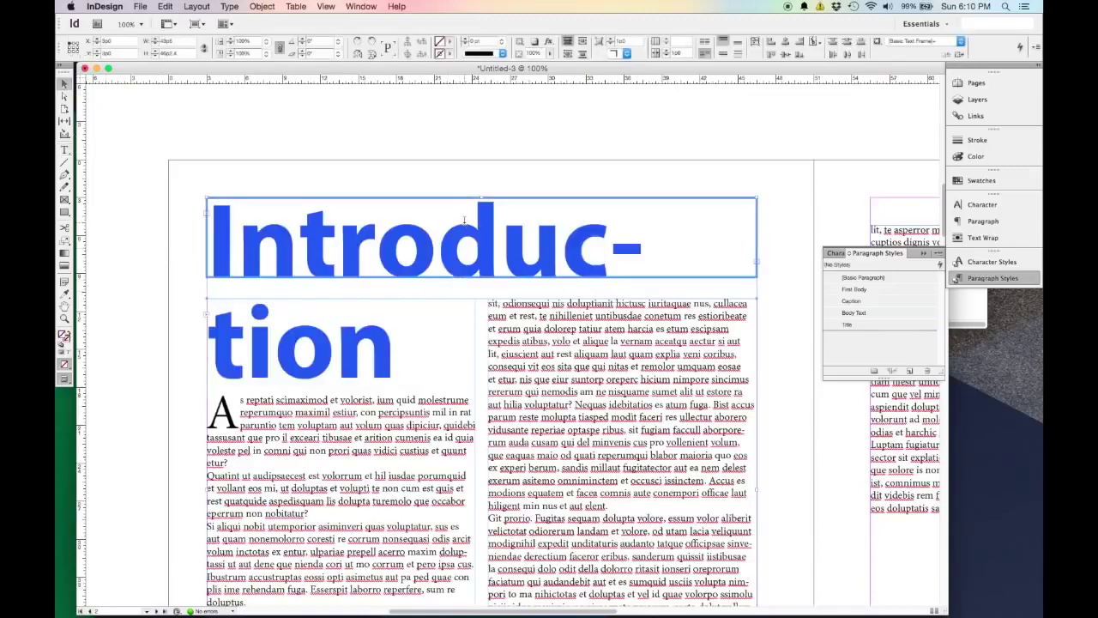
# Reduce the "Introduction" title's font size to 92 pt so it fits on one line, and deselect the text
pyautogui.moveTo(388, 341); pyautogui.dragTo(204, 235)
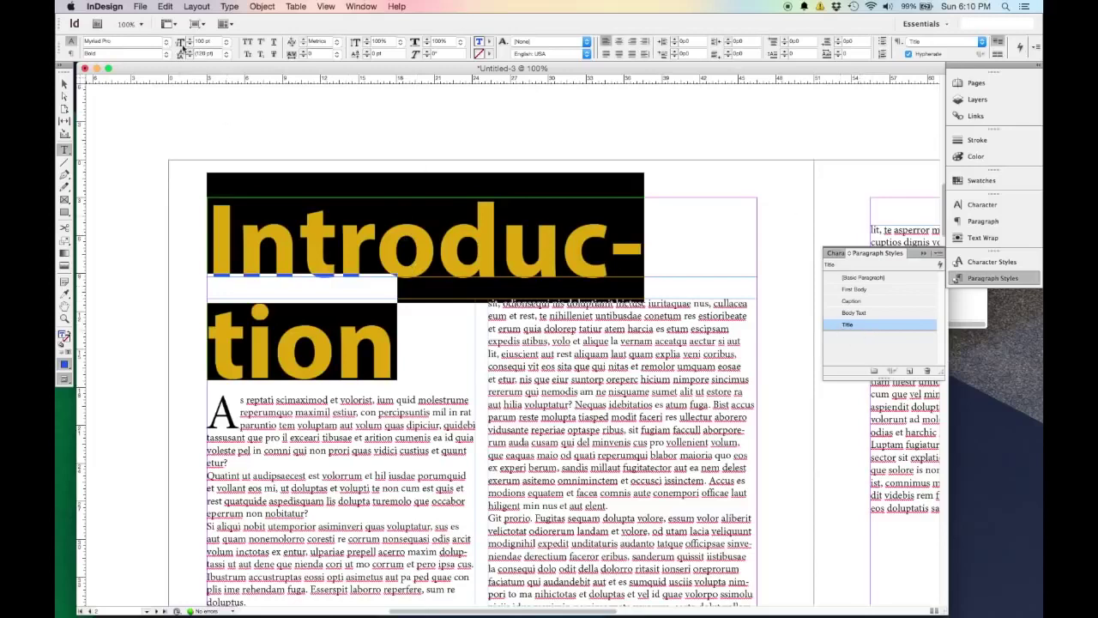
pyautogui.press('super+shift+comma')
pyautogui.press('super+shift+comma')
pyautogui.press('super+shift+comma')
pyautogui.press('super+shift+comma')
pyautogui.press('super+shift+comma')
pyautogui.press('super+shift+comma')
pyautogui.press('super+shift+comma')
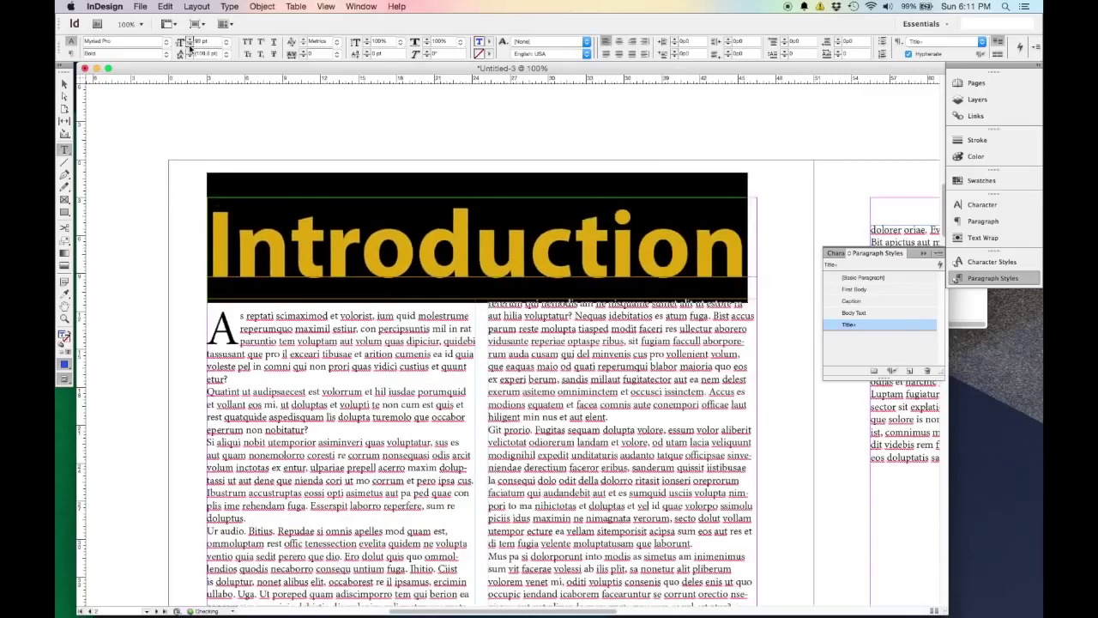
pyautogui.press('super+shift+period')
pyautogui.press('super+shift+period')
pyautogui.press('super+shift+period')
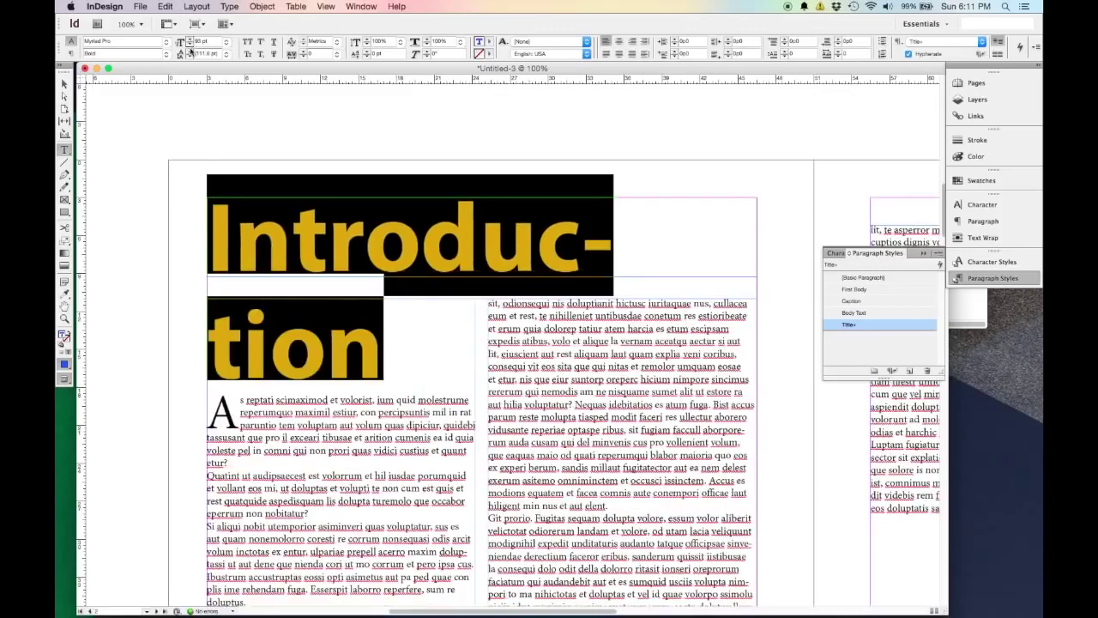
pyautogui.press('super+shift+comma')
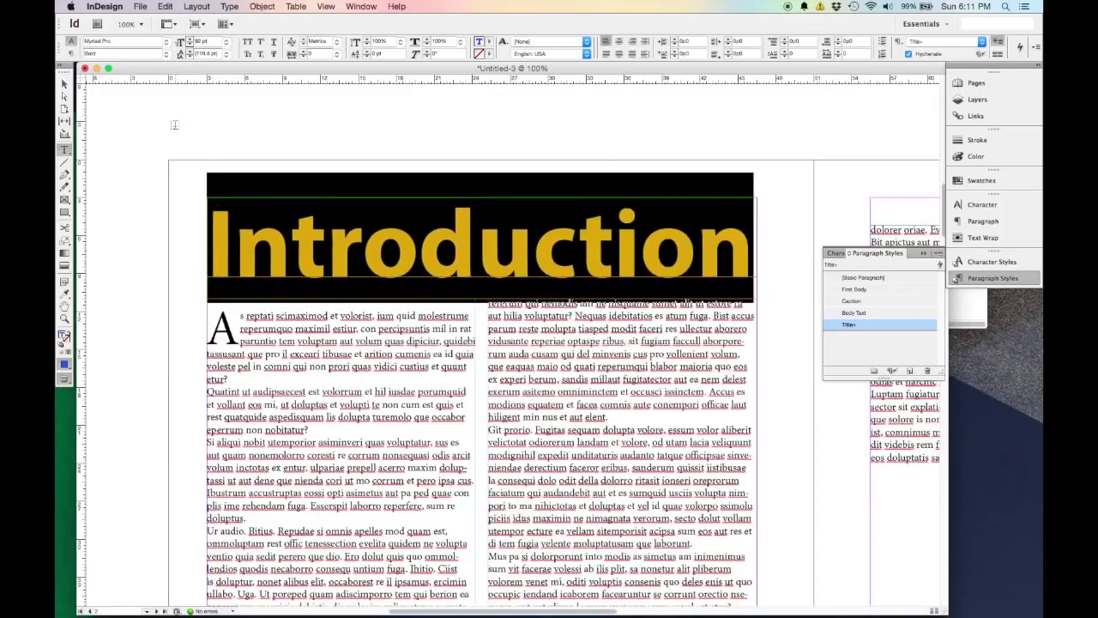
pyautogui.click(64, 84)
pyautogui.click(145, 201)
# Delete the empty paragraph above the drop-cap paragraph so the body text starts at the top of the first column
pyautogui.scroll(-1, 145, 201)
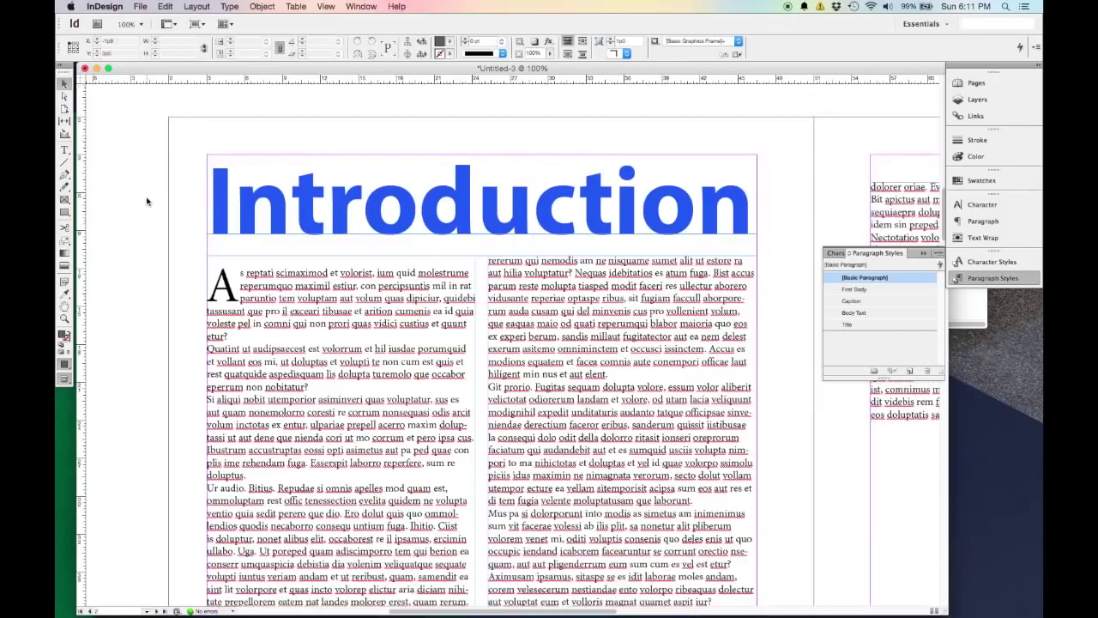
pyautogui.doubleClick(221, 273)
pyautogui.press('BackSpace')
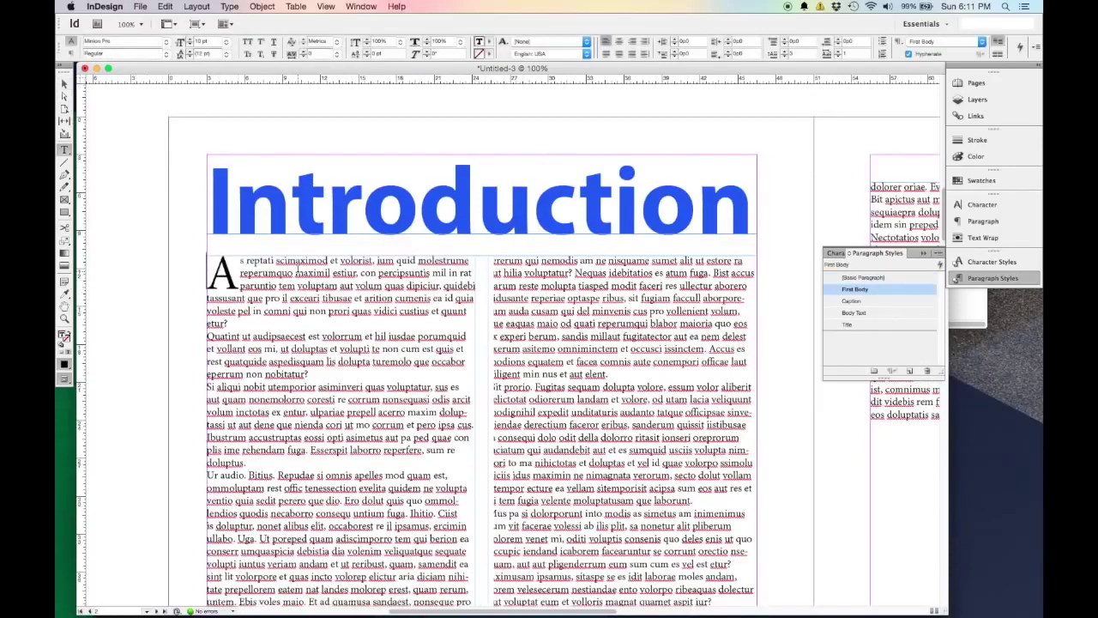
# Move the two-column body frame on page 2 farther down and extend the title frame until the drop-cap paragraph fits in it
pyautogui.press('Escape')
pyautogui.click(196, 274)
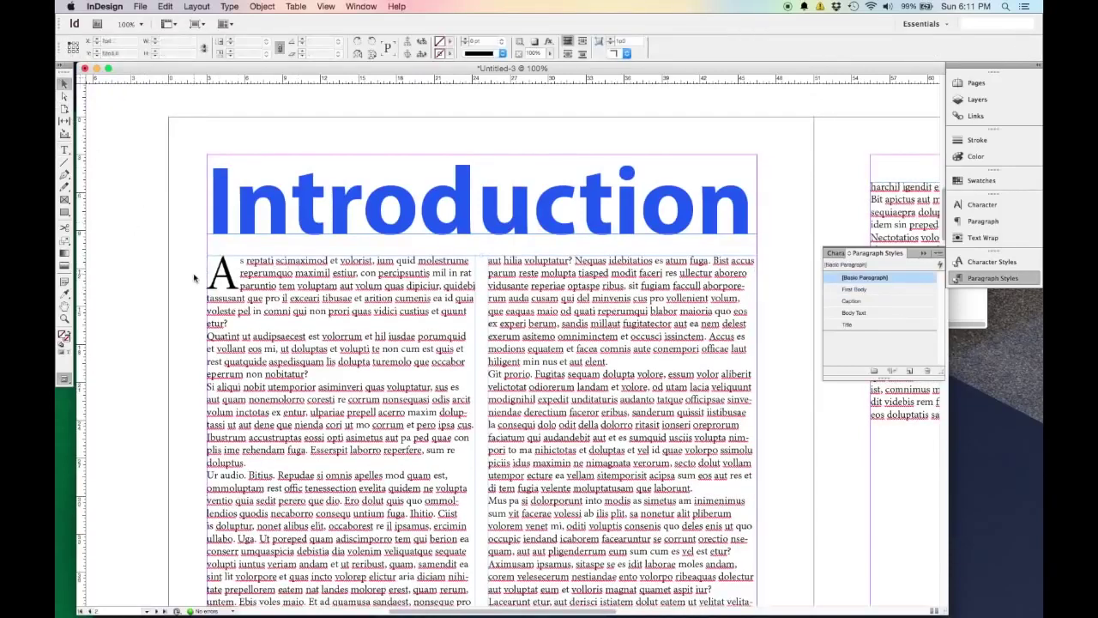
pyautogui.press('super+minus')
pyautogui.press('super+minus')
pyautogui.scroll(-3, 412, 253)
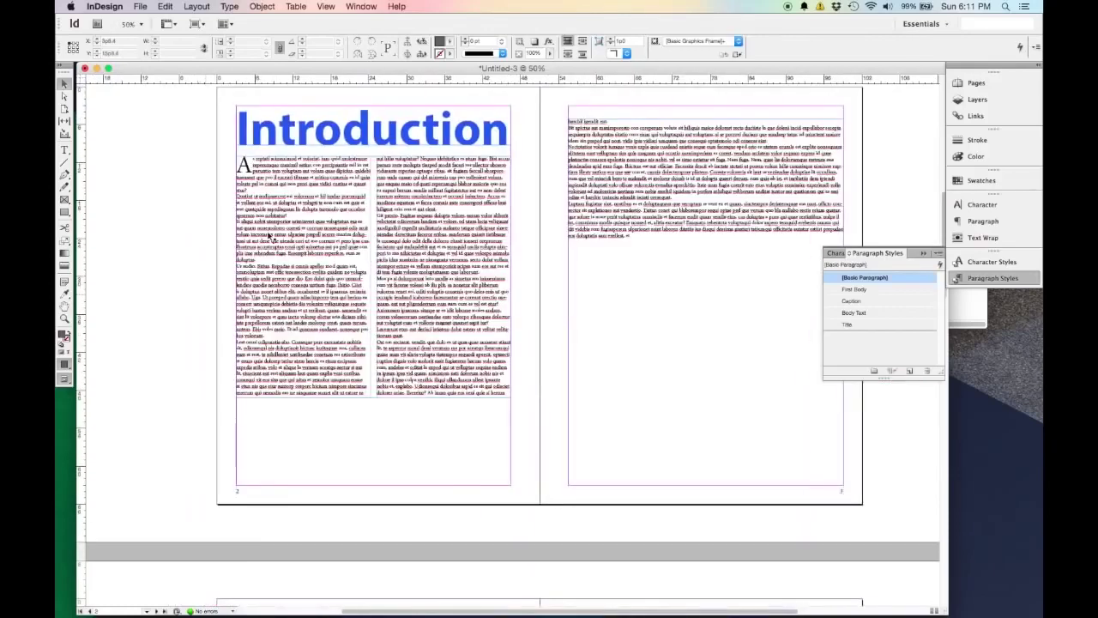
pyautogui.click(421, 337)
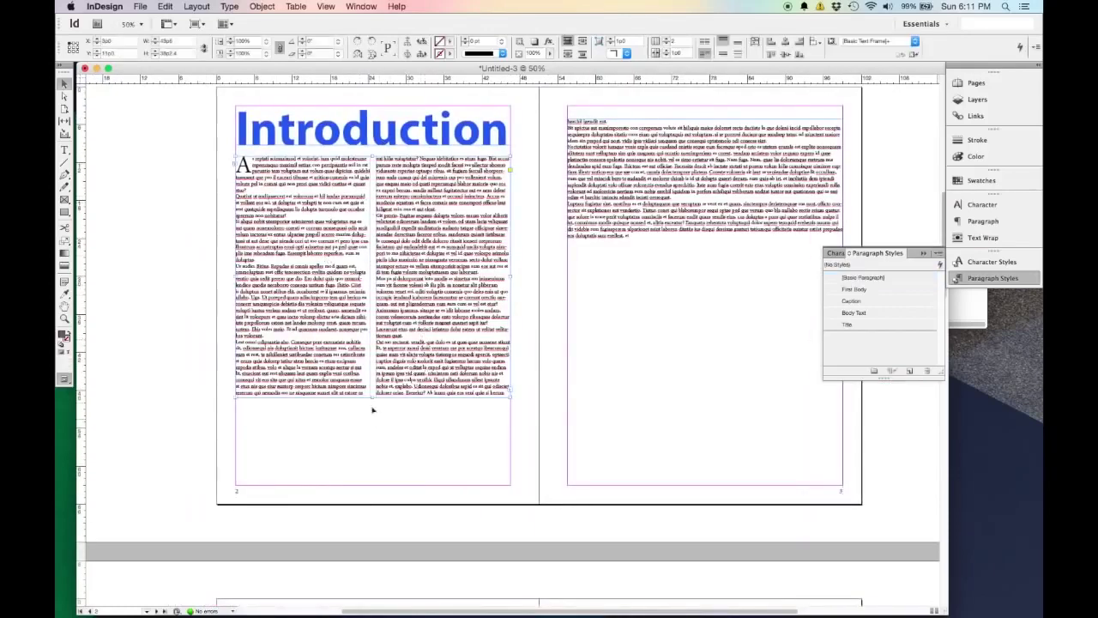
pyautogui.moveTo(421, 337); pyautogui.dragTo(420, 374)
pyautogui.click(373, 162)
pyautogui.moveTo(373, 162); pyautogui.dragTo(373, 167)
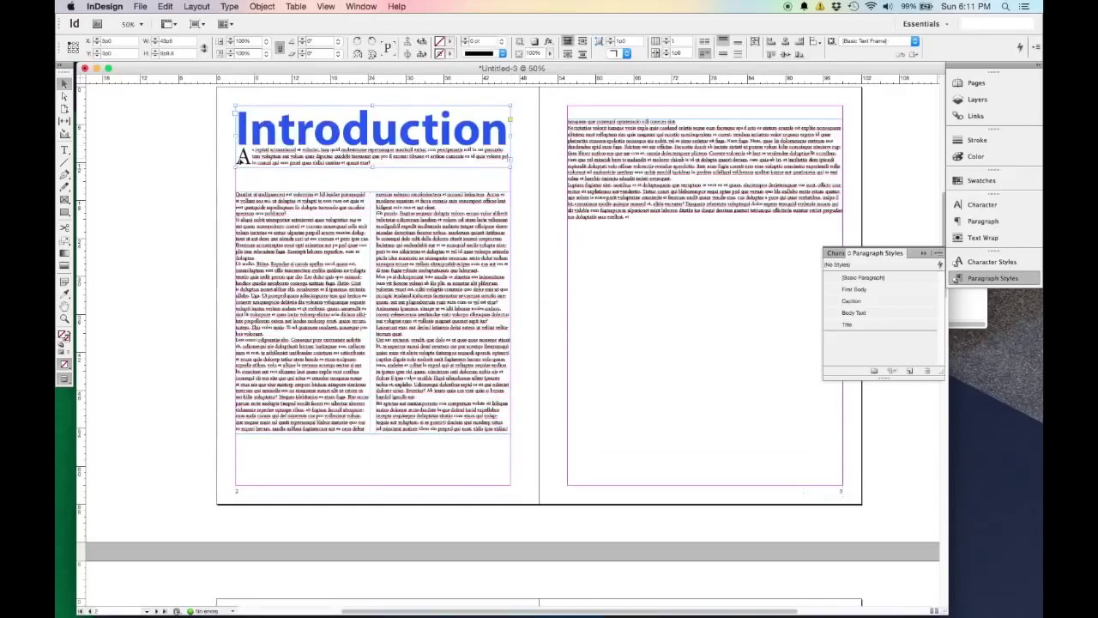
# Try a break after "Introduction", undo it, and raise the title frame's bottom edge so the frame holds only the title
pyautogui.scroll(4, 286, 151)
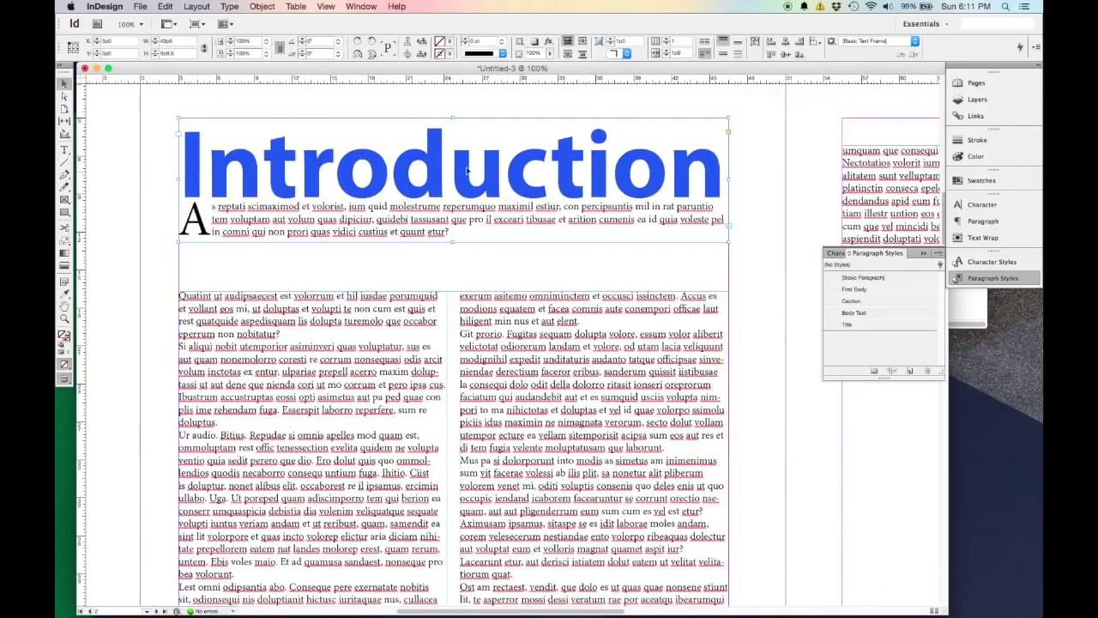
pyautogui.doubleClick(723, 184)
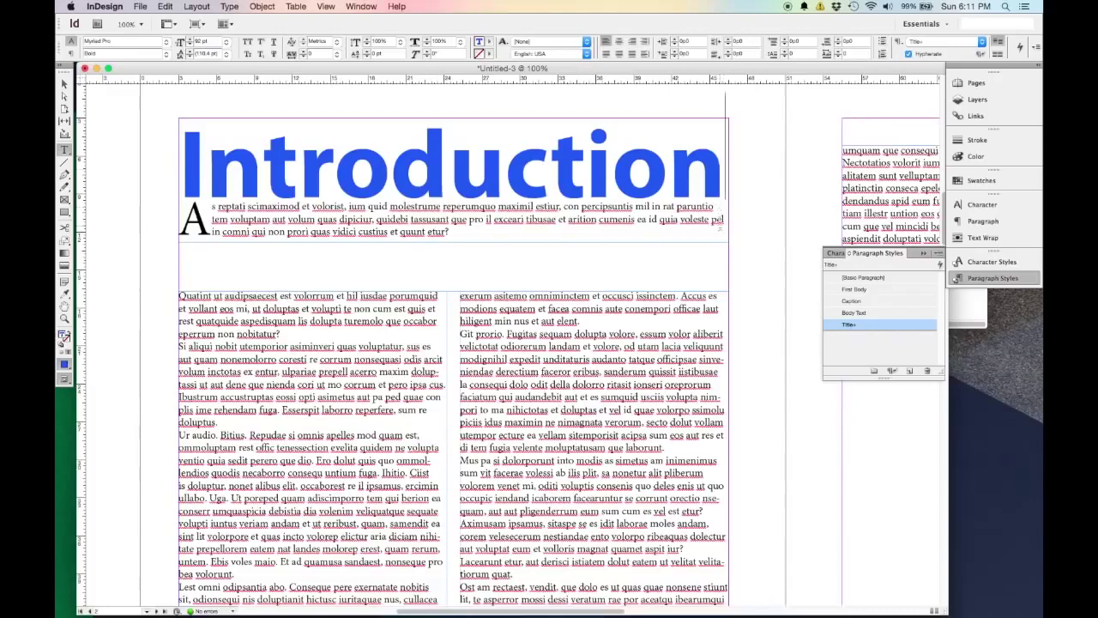
pyautogui.press('Return')
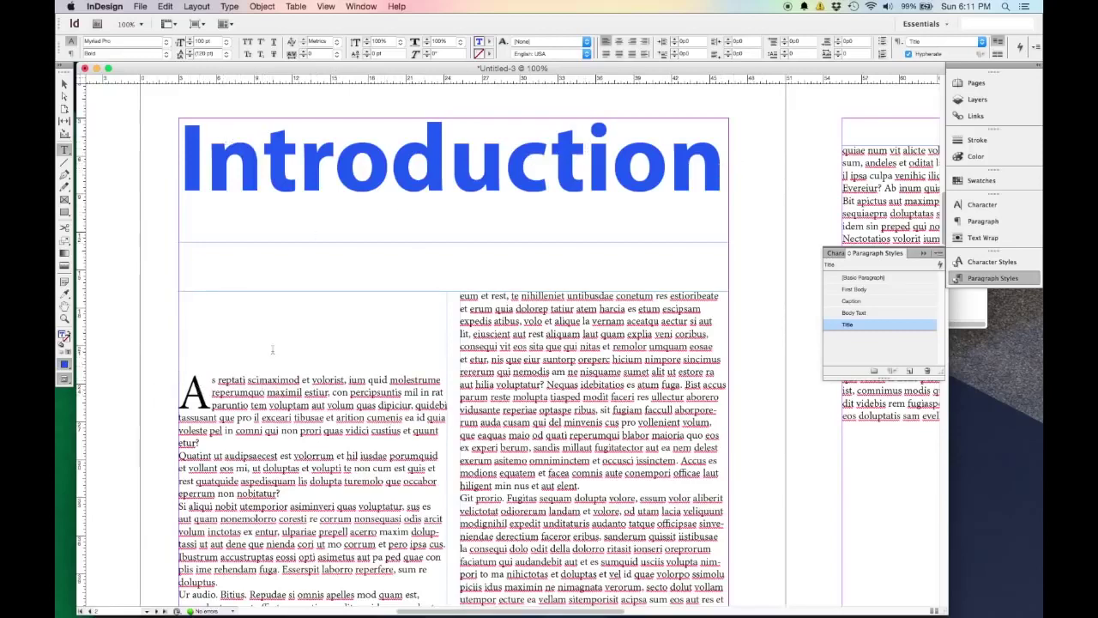
pyautogui.write('As reptati scimaximod et volorist, ium quid molestrume reperumquo maximil estiur, con percipsuntis mil in rat paruntio tem voluptam aut volum quas dipiciur, quidebi tassusant que pro il exceari tibusae et arition cumenis ea id quia voleste pel in comni qui non prori quas vidici custius et quunt etur?')
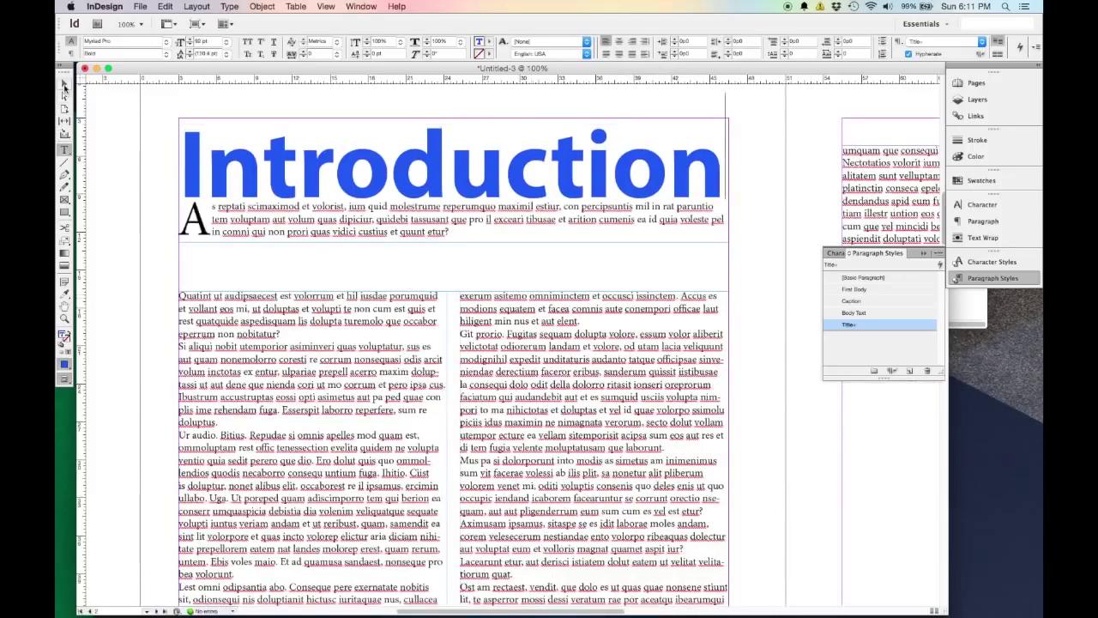
pyautogui.click(65, 85)
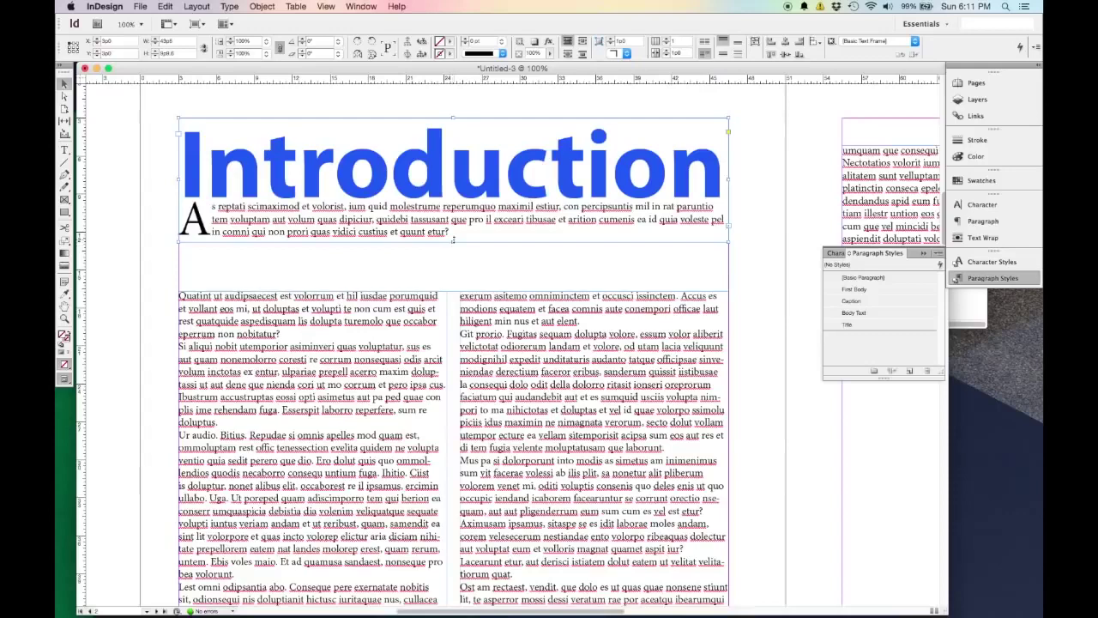
pyautogui.moveTo(453, 241); pyautogui.dragTo(460, 202)
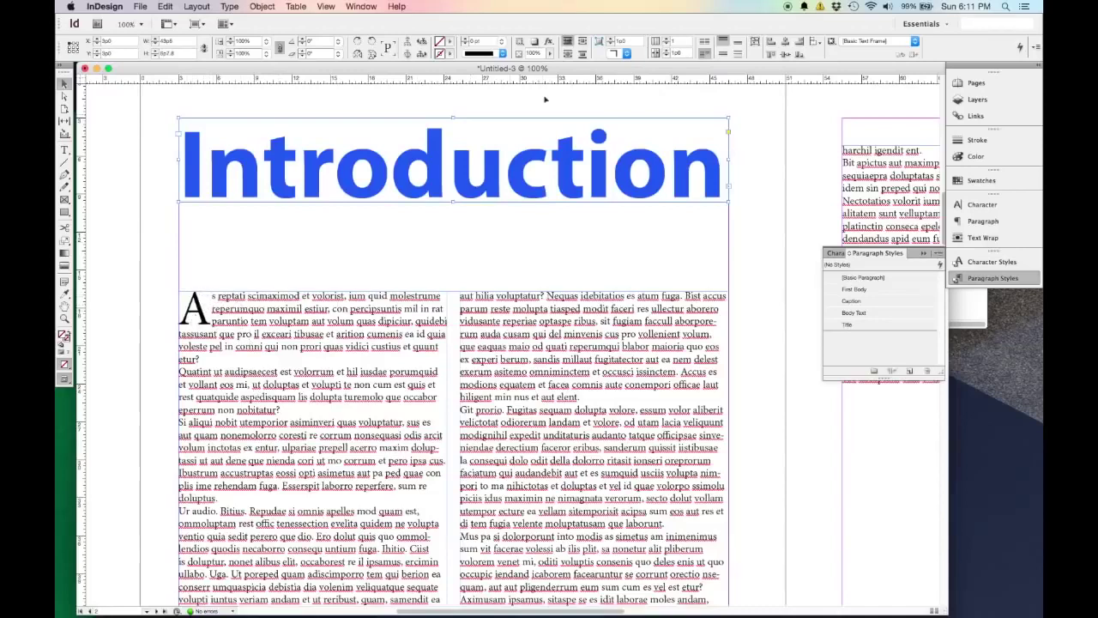
# Extend the title frame's bottom edge down over several body lines and insert a Frame Break after "Introduction"
pyautogui.moveTo(453, 202); pyautogui.dragTo(454, 254)
pyautogui.doubleClick(719, 184)
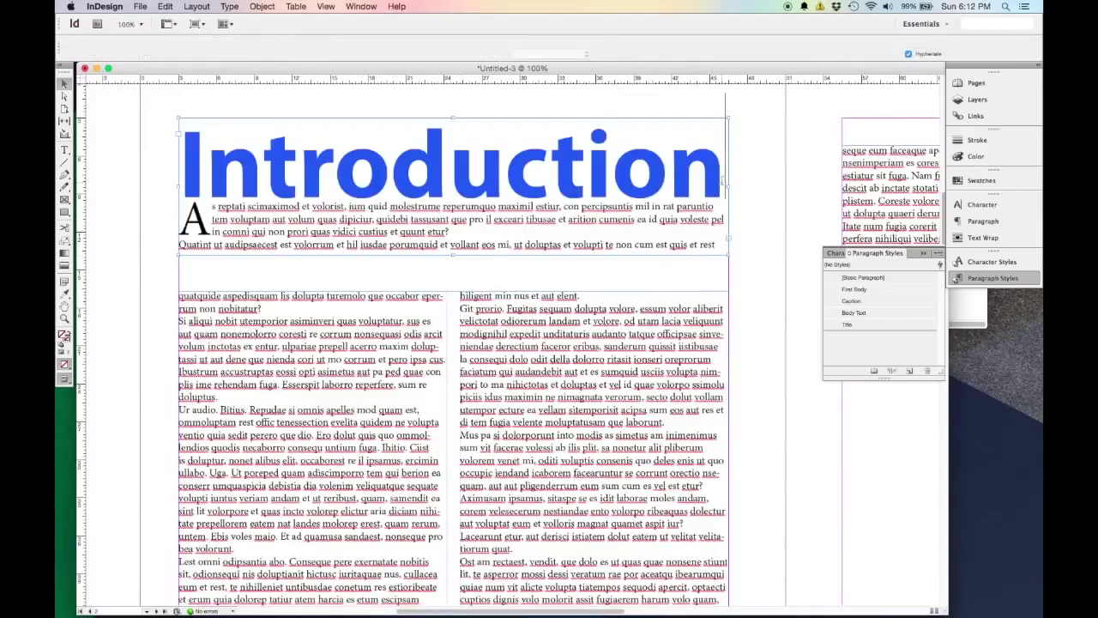
pyautogui.click(235, 7)
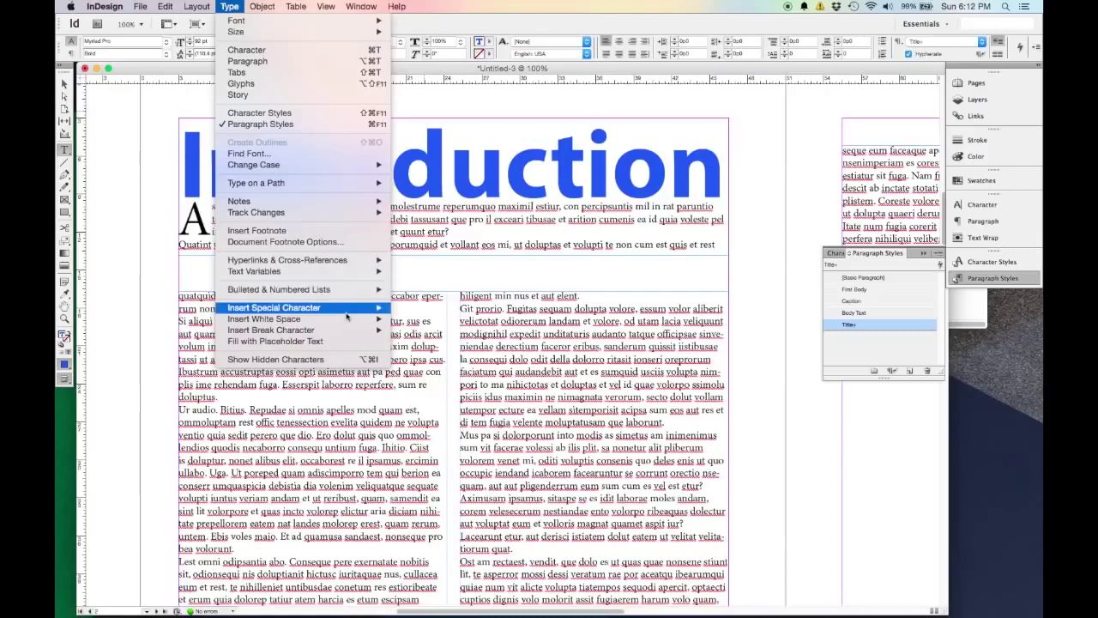
pyautogui.moveTo(348, 315)
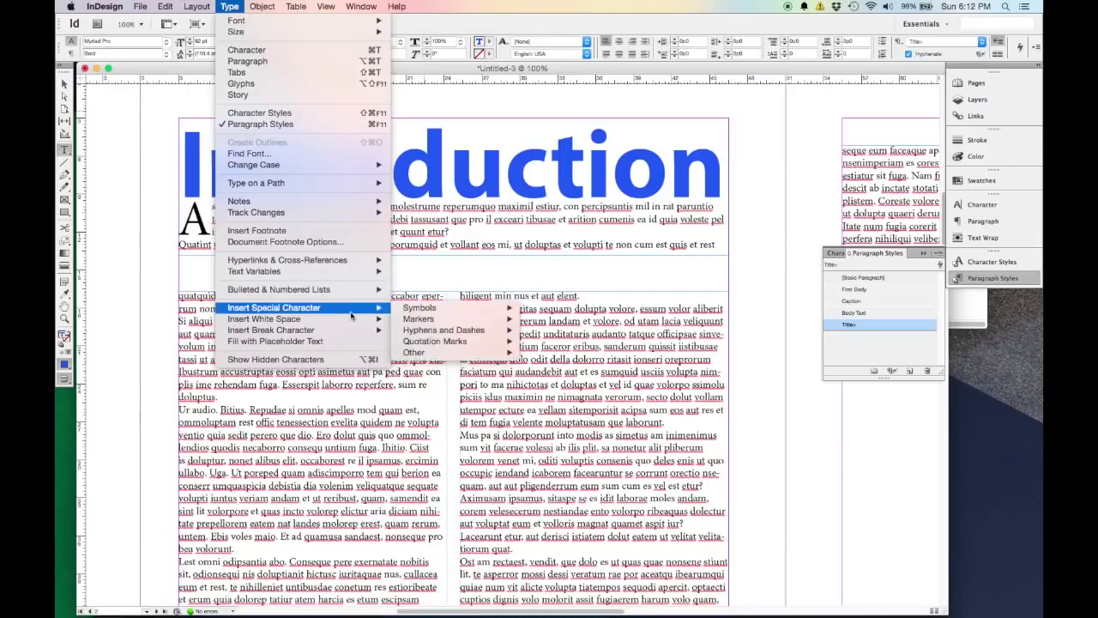
pyautogui.moveTo(412, 320)
pyautogui.moveTo(420, 331)
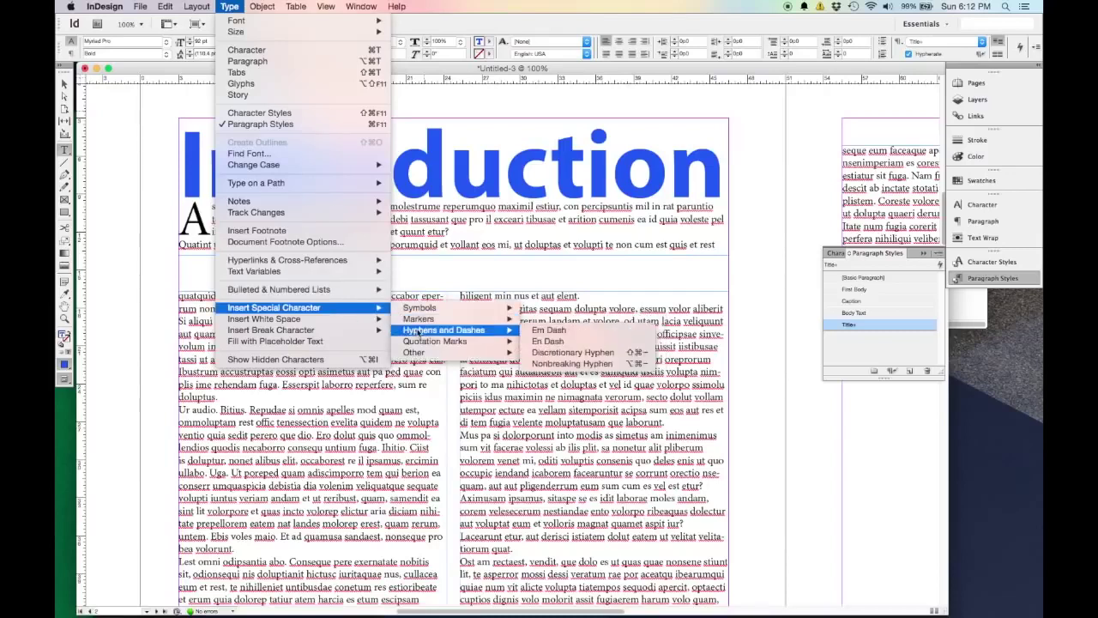
pyautogui.moveTo(299, 332)
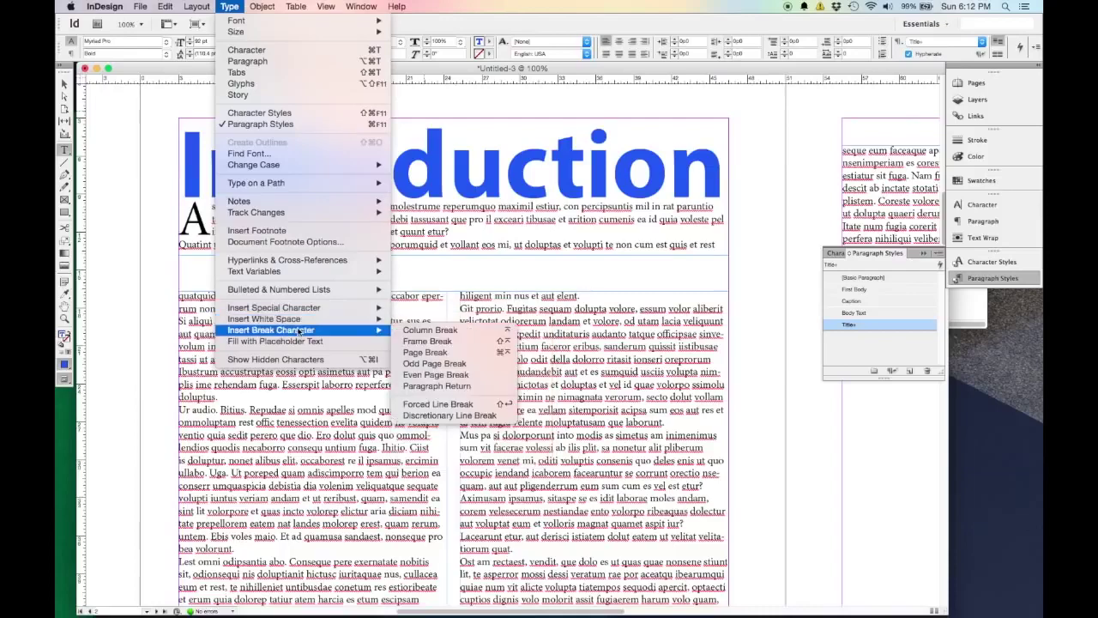
pyautogui.click(410, 341)
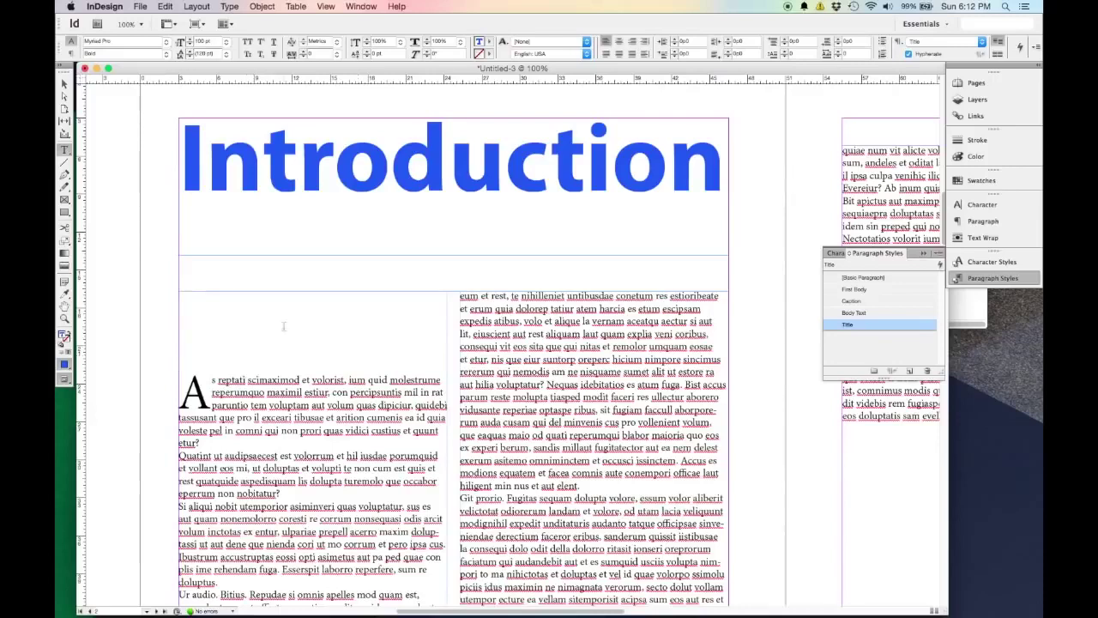
# Apply the Body Text style to the empty paragraph above the drop cap, delete that paragraph, and undo the latest edits
pyautogui.click(873, 312)
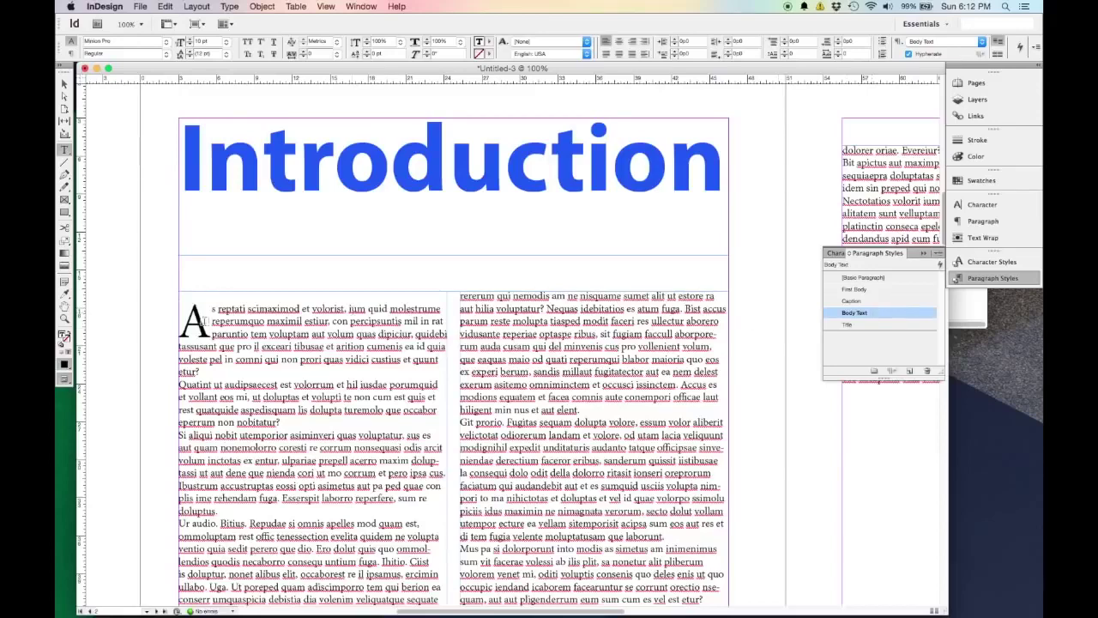
pyautogui.press('BackSpace')
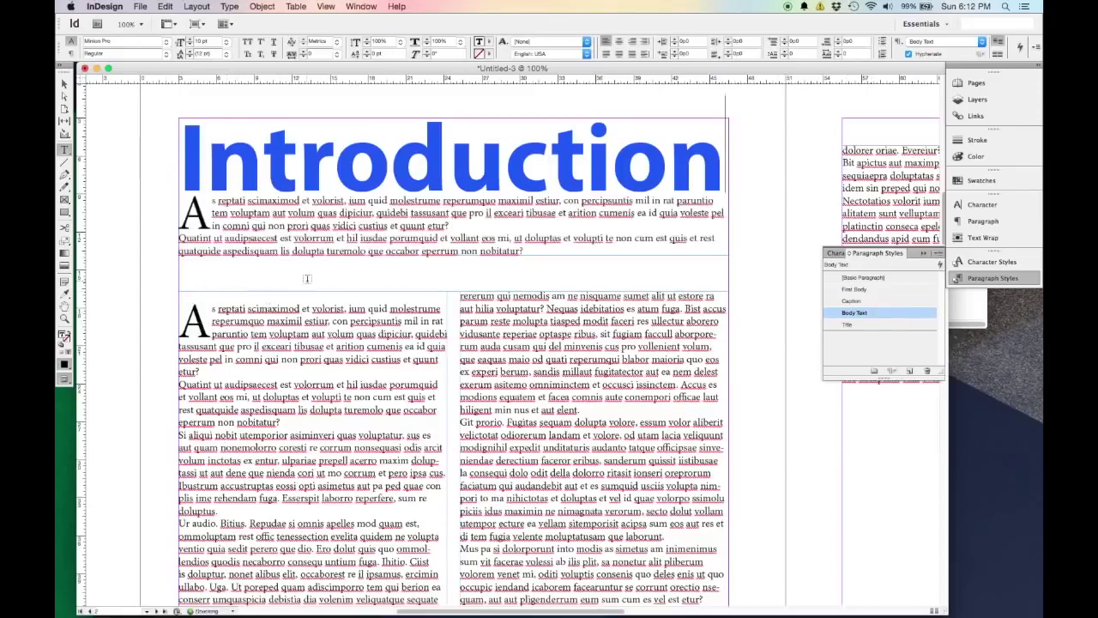
pyautogui.press('super+z')
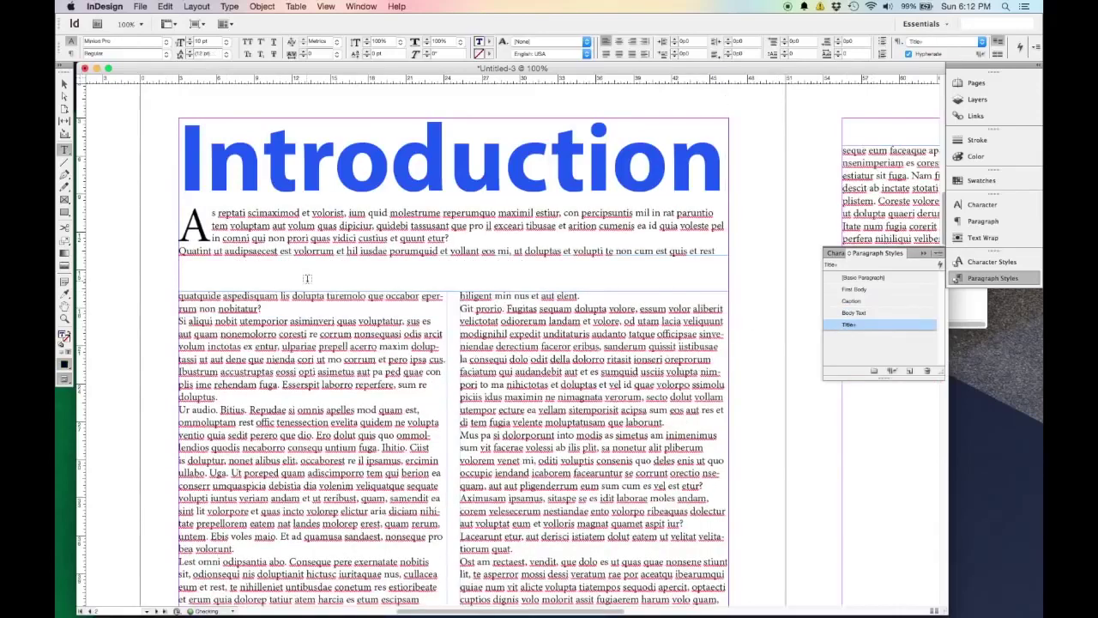
pyautogui.press('super+z')
pyautogui.press('super+z')
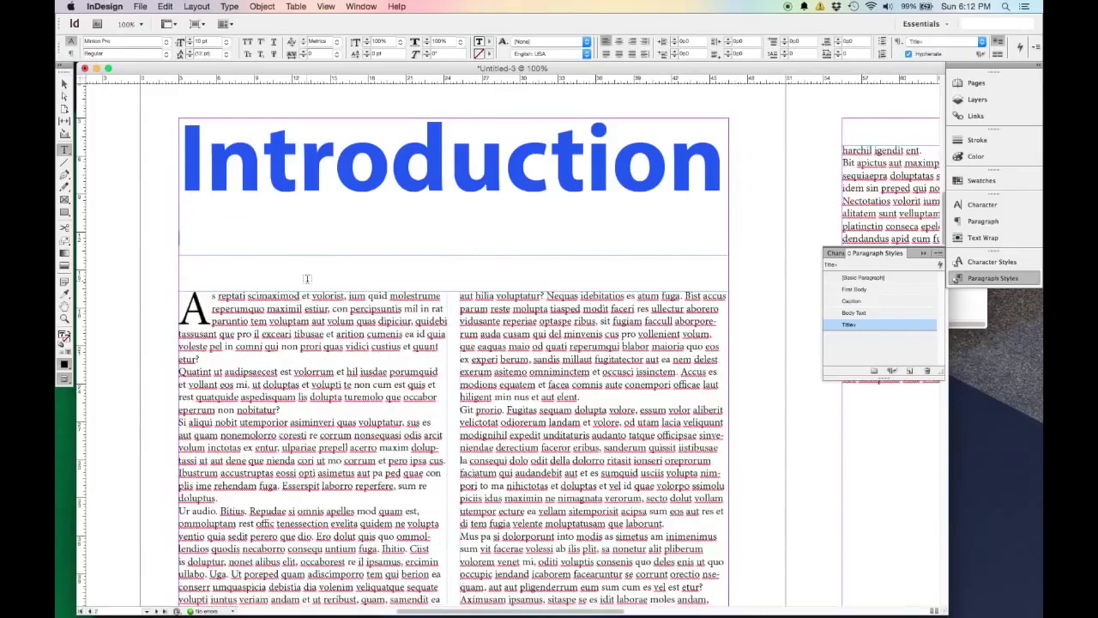
# Restore the deletion of the break after the title and raise the title frame's bottom edge to just below "Introduction"
pyautogui.click(64, 83)
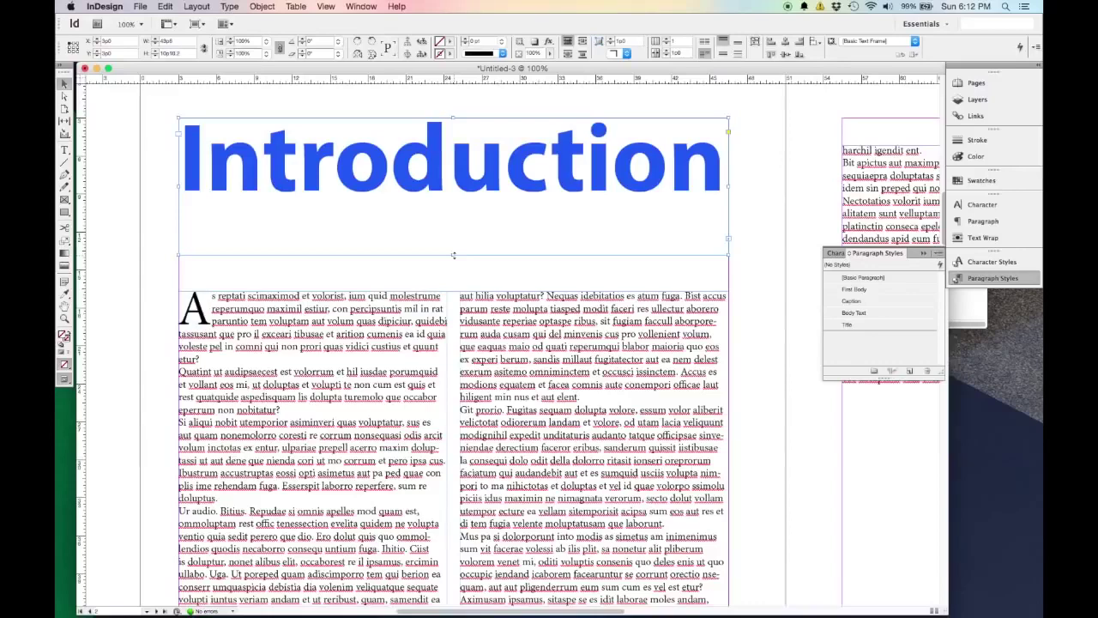
pyautogui.press('super+z')
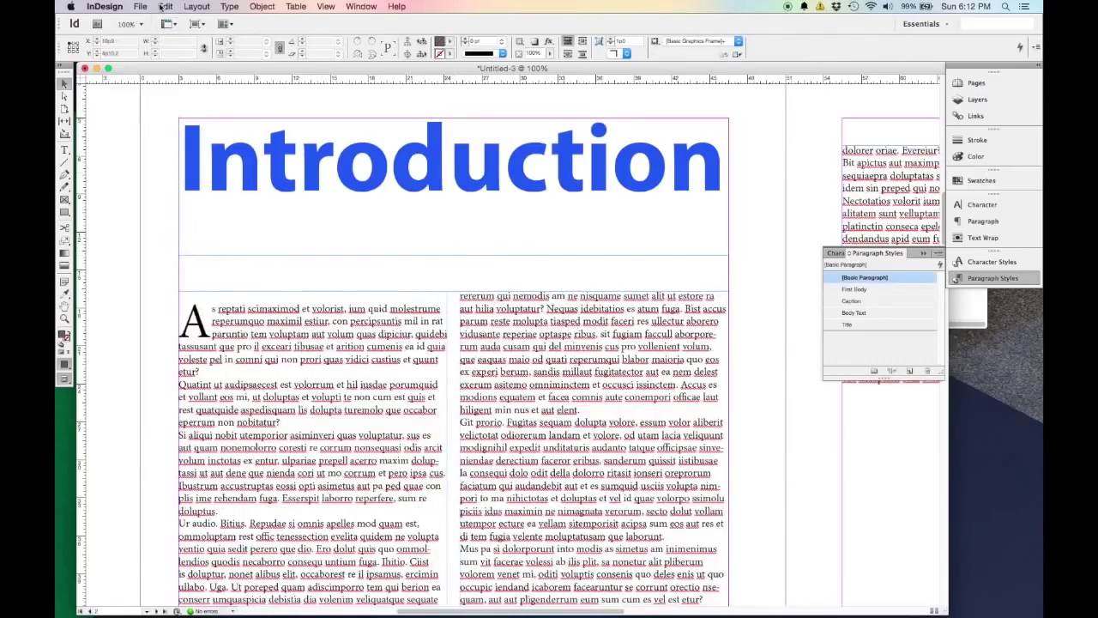
pyautogui.click(165, 7)
pyautogui.click(185, 35)
pyautogui.click(456, 251)
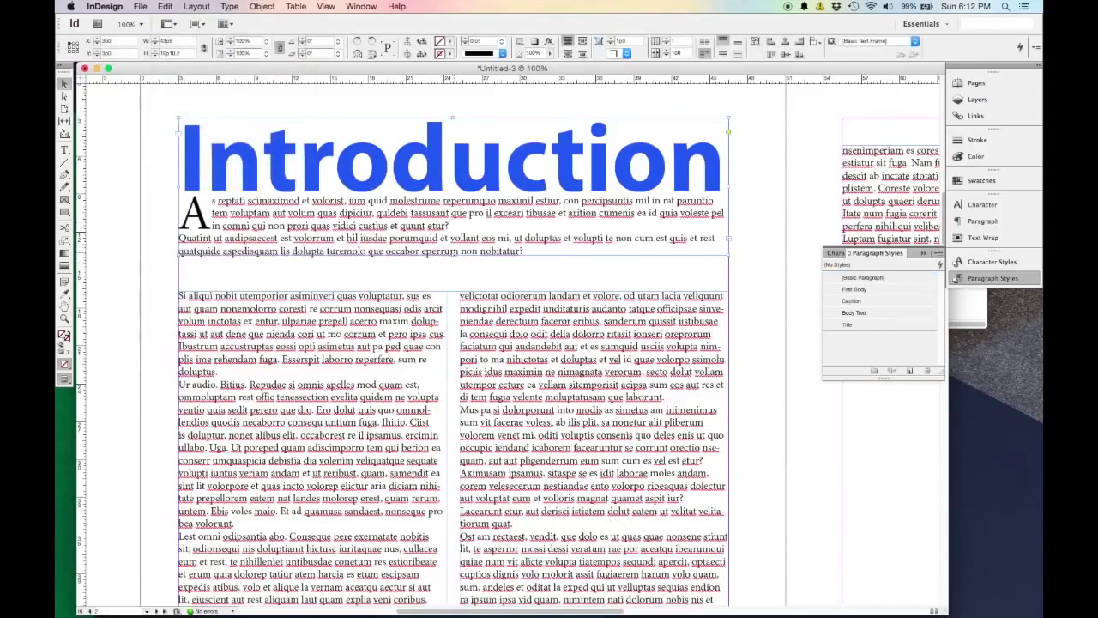
pyautogui.moveTo(453, 254); pyautogui.dragTo(481, 197)
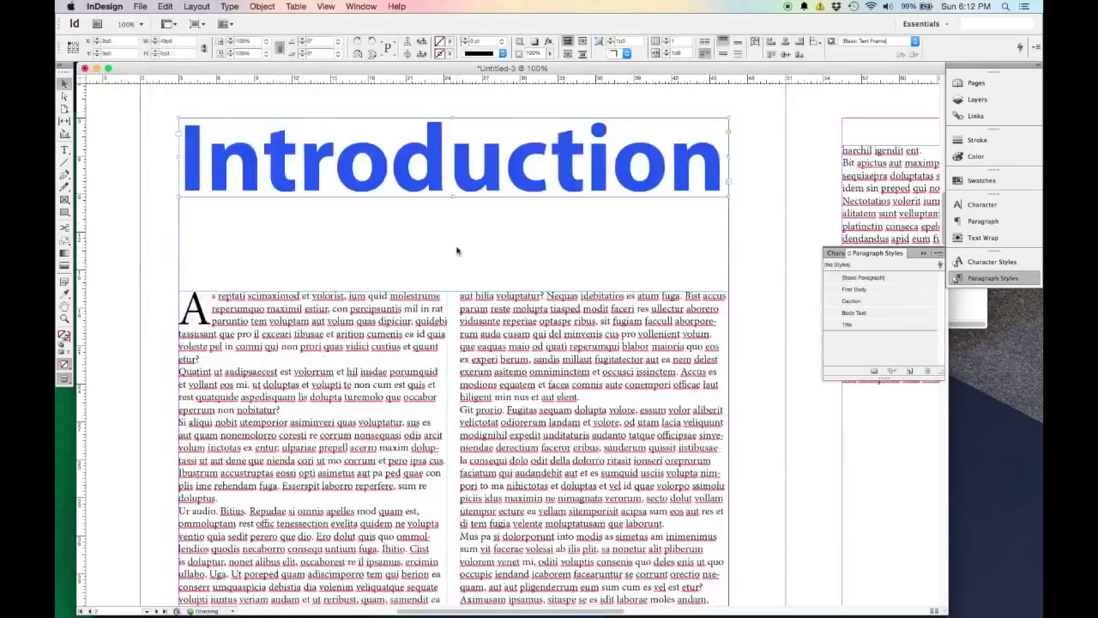
# Move the two-column body frame up to just below the title and extend its bottom edge to the page's bottom margin
pyautogui.click(429, 258)
pyautogui.press('super+5')
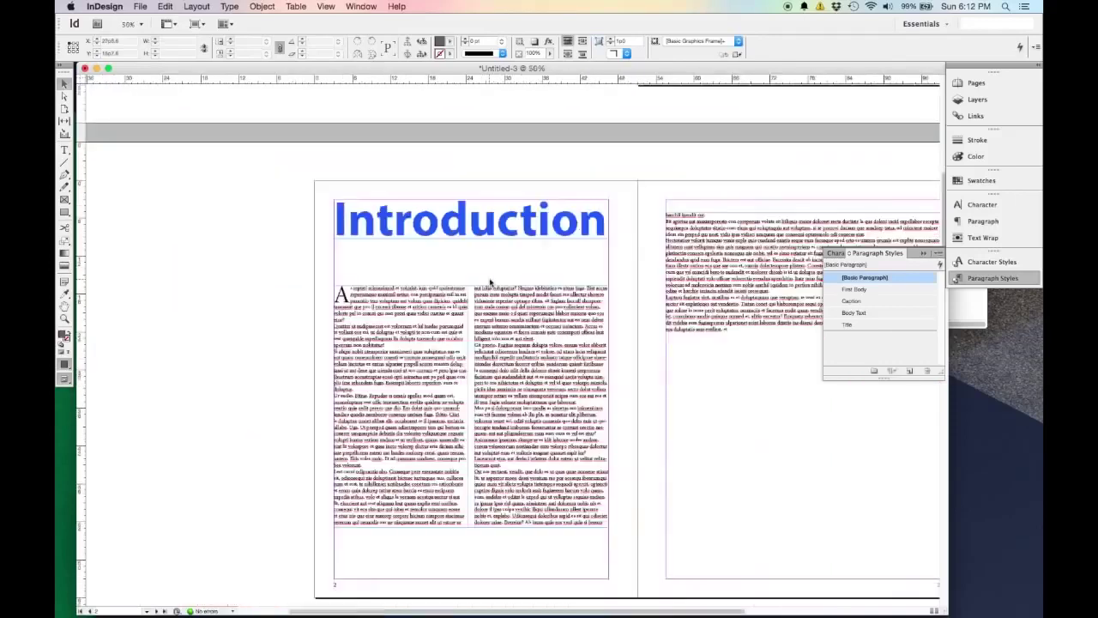
pyautogui.click(474, 317)
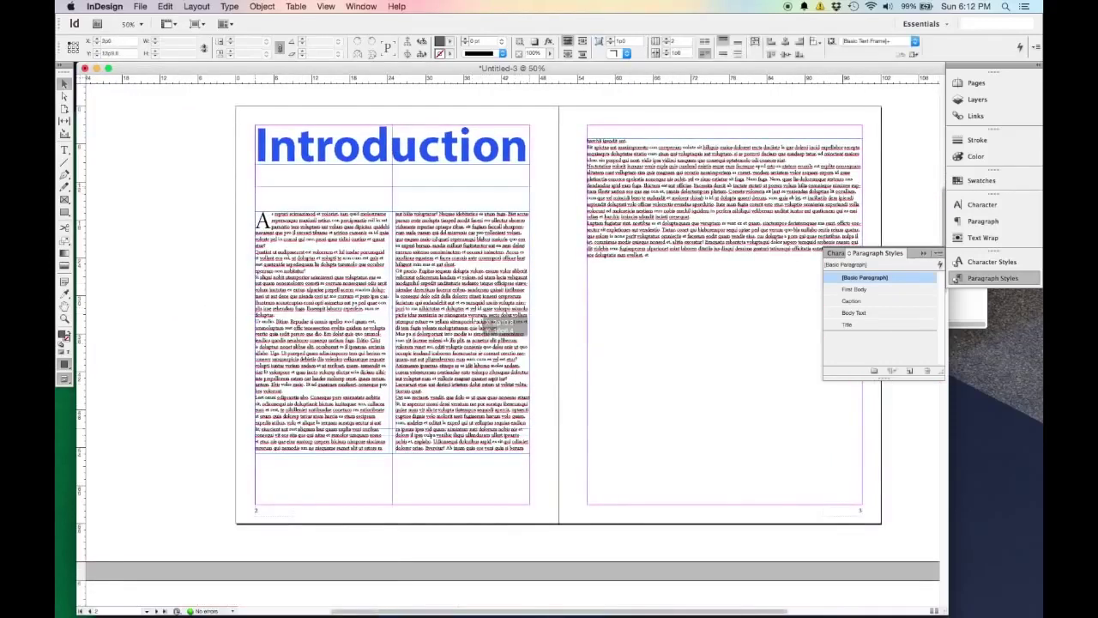
pyautogui.moveTo(481, 310); pyautogui.dragTo(455, 338)
pyautogui.click(566, 367)
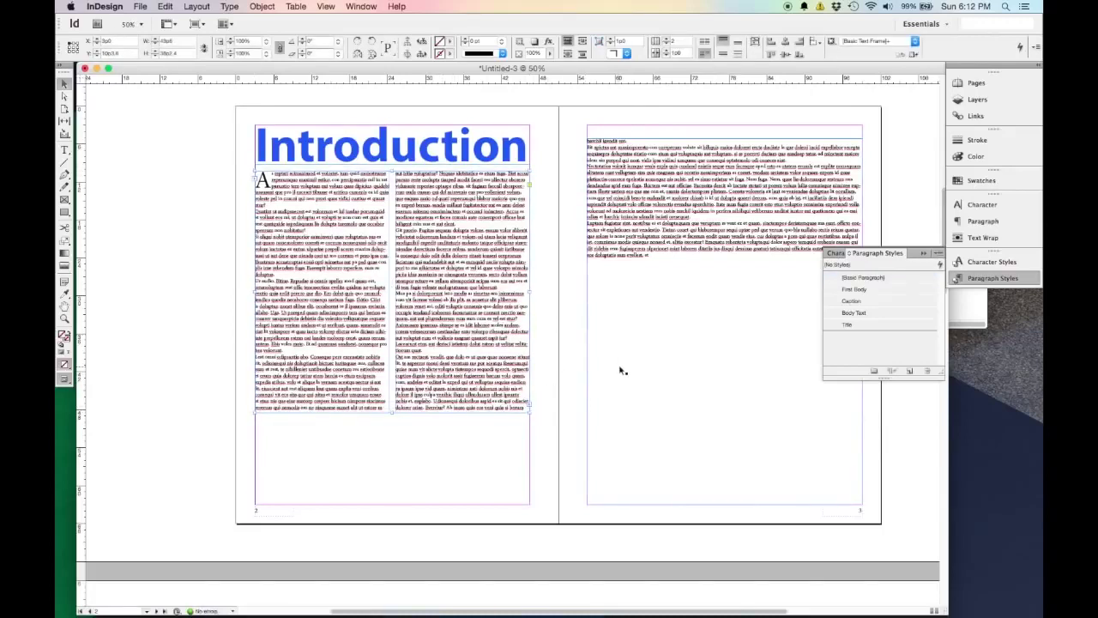
pyautogui.moveTo(393, 413); pyautogui.dragTo(395, 508)
# Set the text frame on page 3 to three columns
pyautogui.click(646, 163)
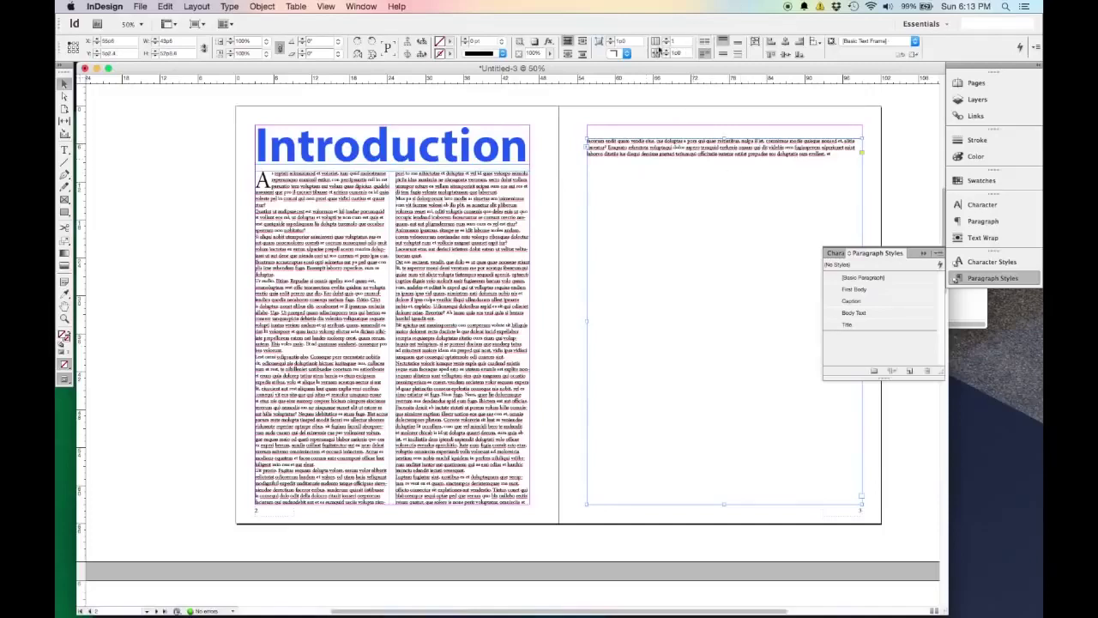
pyautogui.click(667, 41)
pyautogui.click(667, 42)
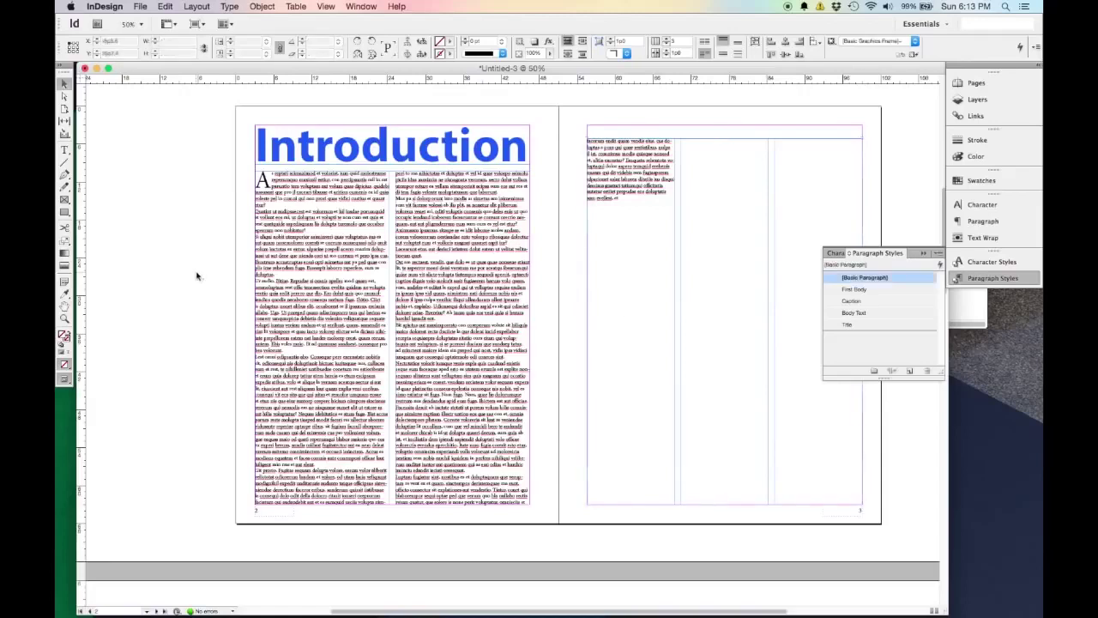
# Fill the rest of the three-column frame on page 3 with placeholder text and deselect everything
pyautogui.doubleClick(730, 238)
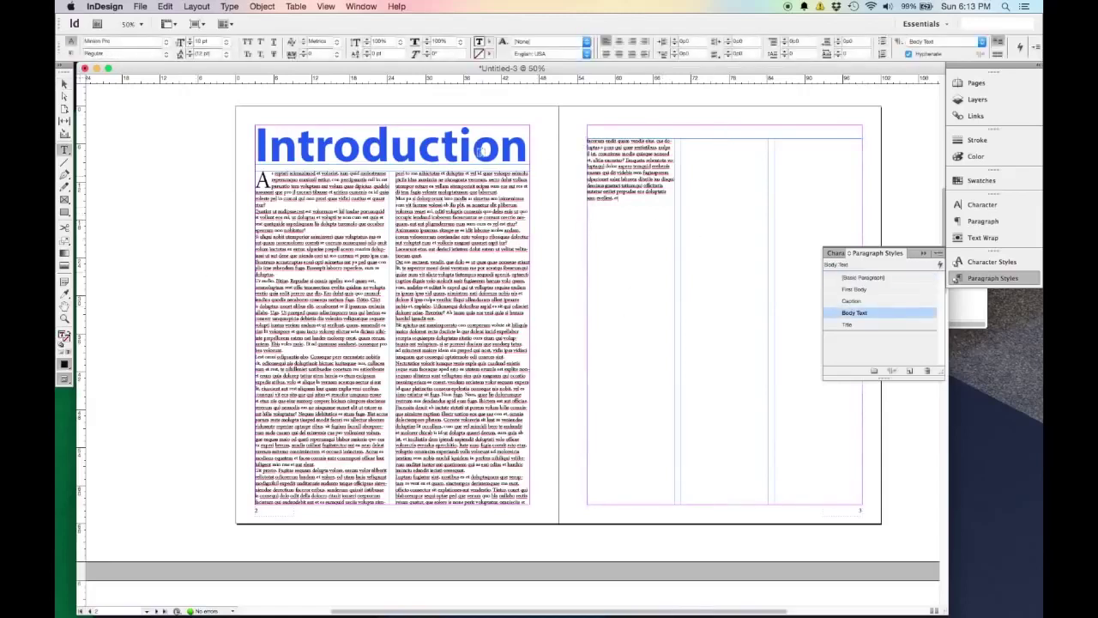
pyautogui.click(225, 7)
pyautogui.click(225, 9)
pyautogui.click(228, 9)
pyautogui.moveTo(243, 37)
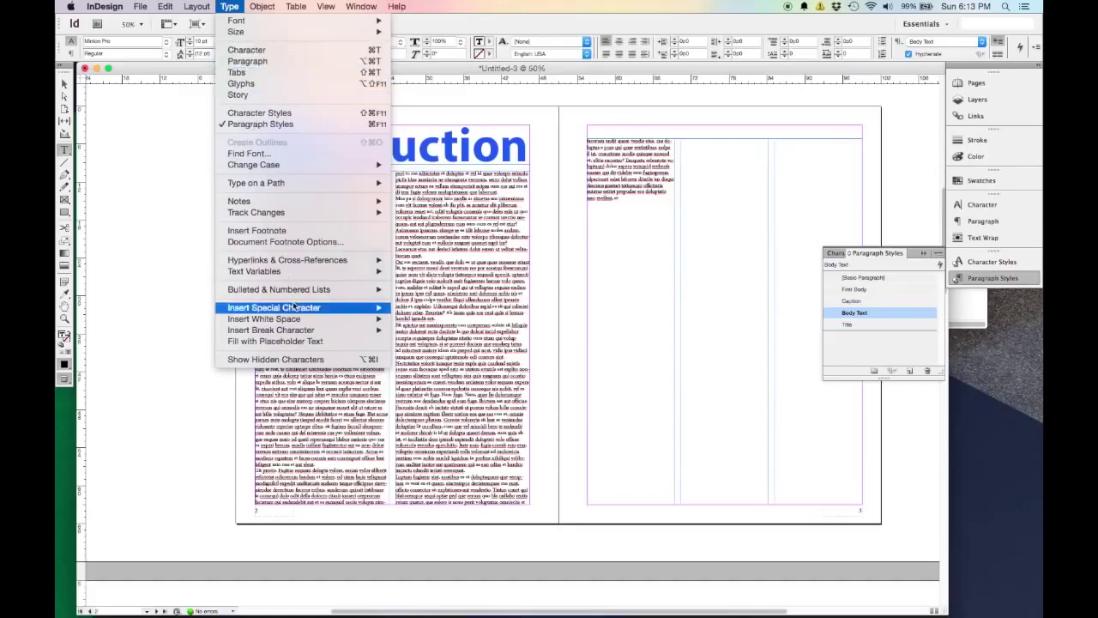
pyautogui.click(322, 342)
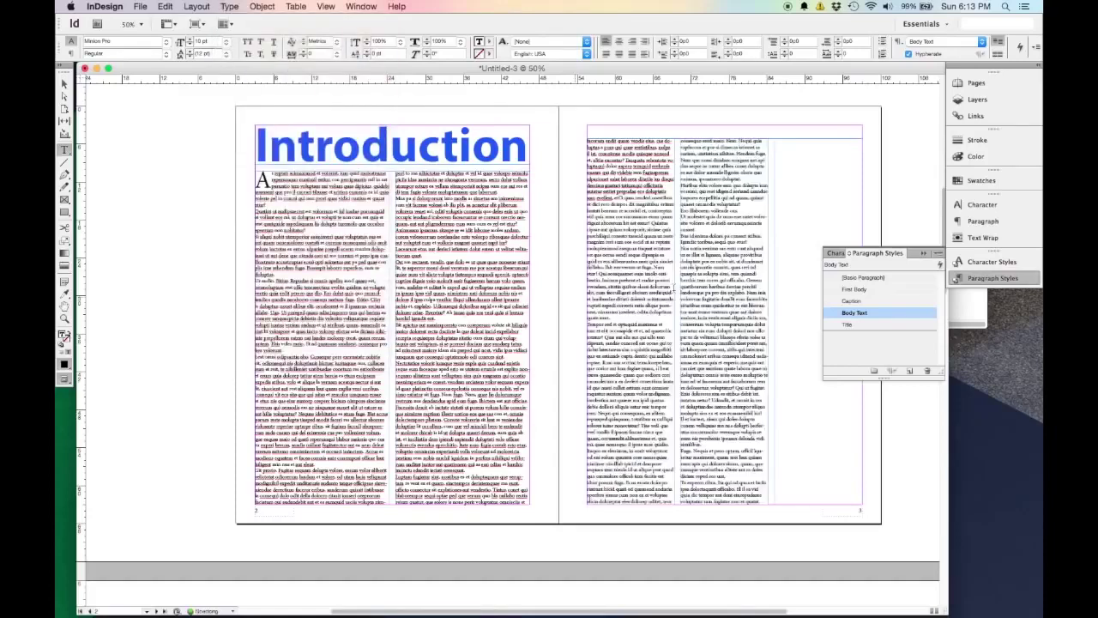
pyautogui.click(64, 82)
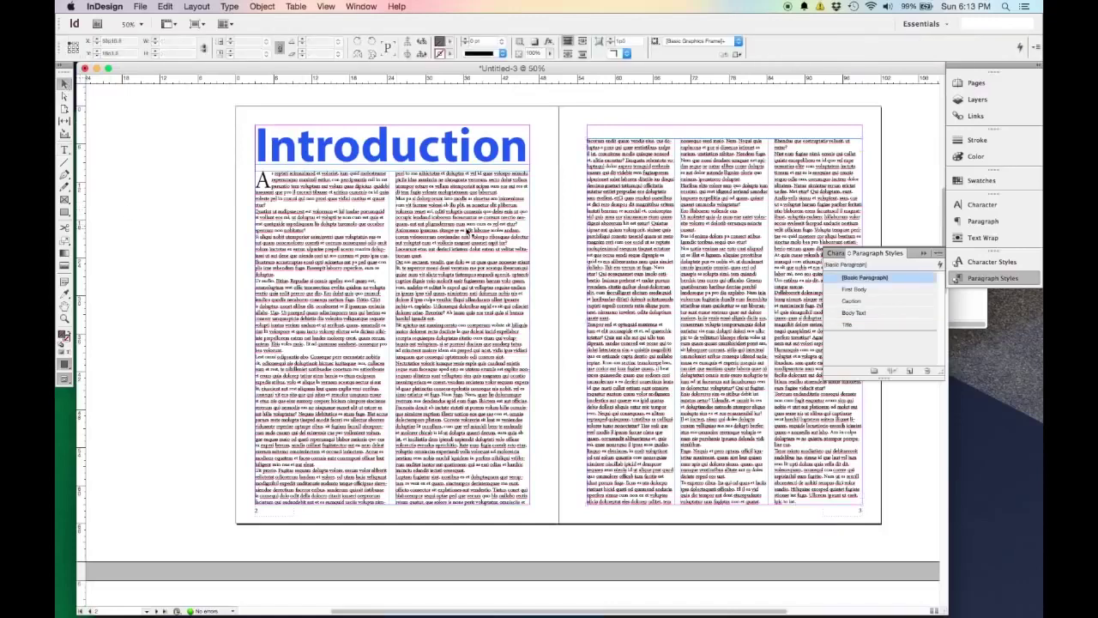
pyautogui.click(468, 245)
pyautogui.click(220, 238)
pyautogui.hscroll(3, 171, 220)
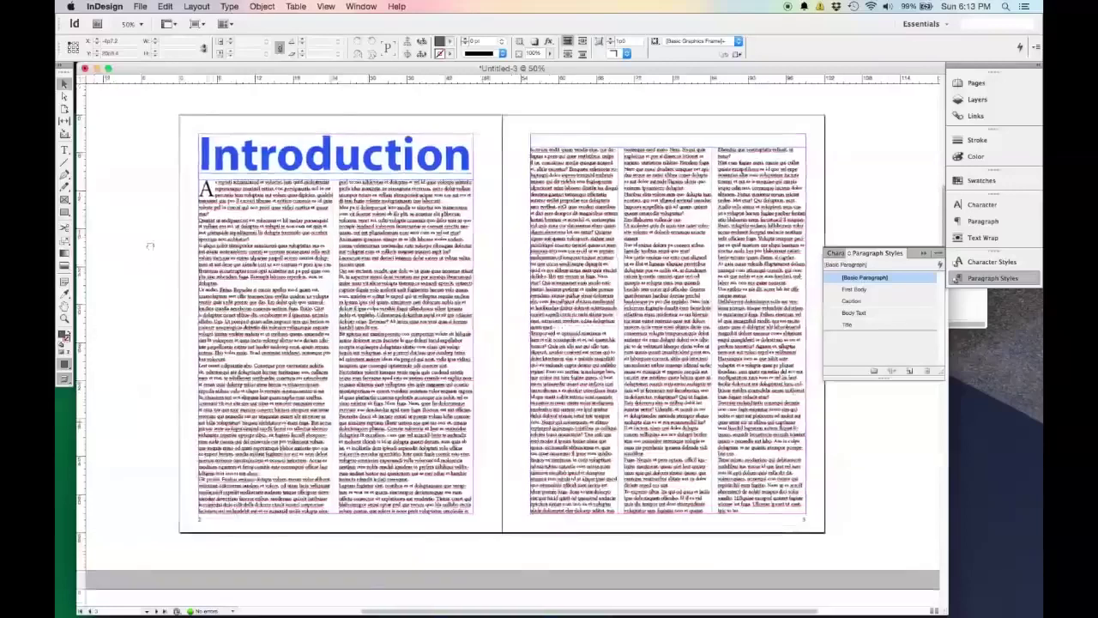
pyautogui.hscroll(-1, 151, 245)
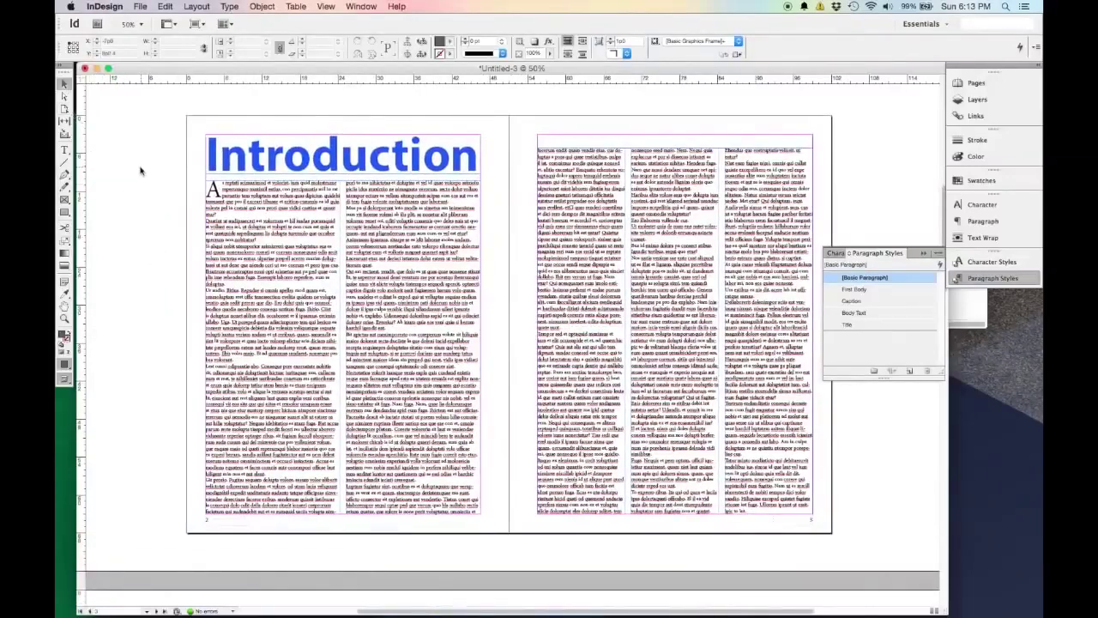
# Place Citi Bike Launch.jpg over the body text on page 2 and align its left edge with the page's left margin
pyautogui.click(140, 7)
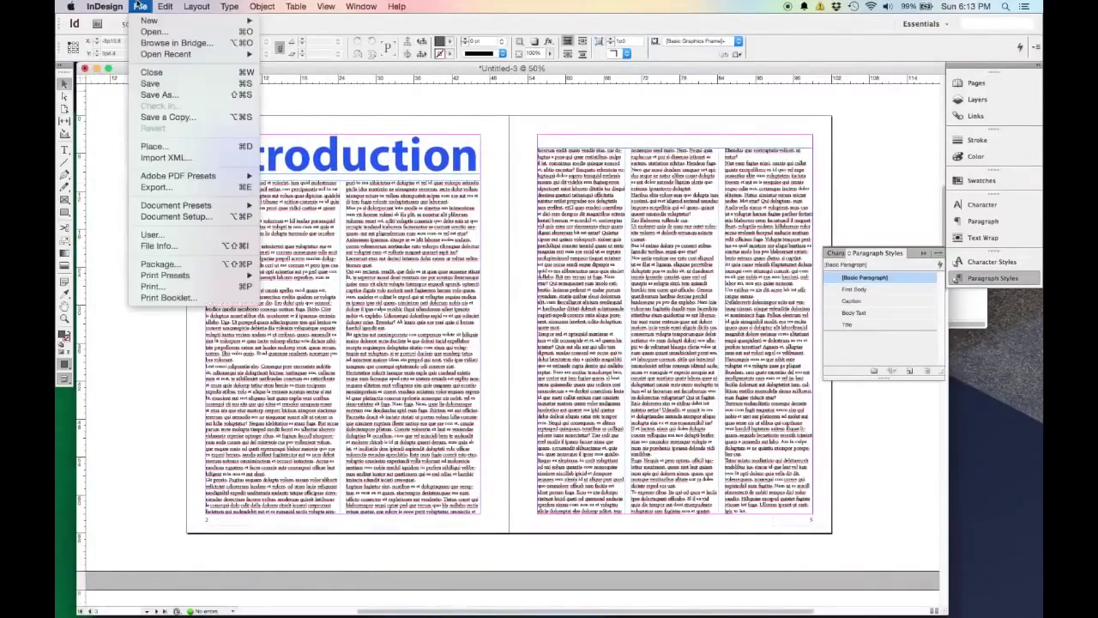
pyautogui.click(155, 145)
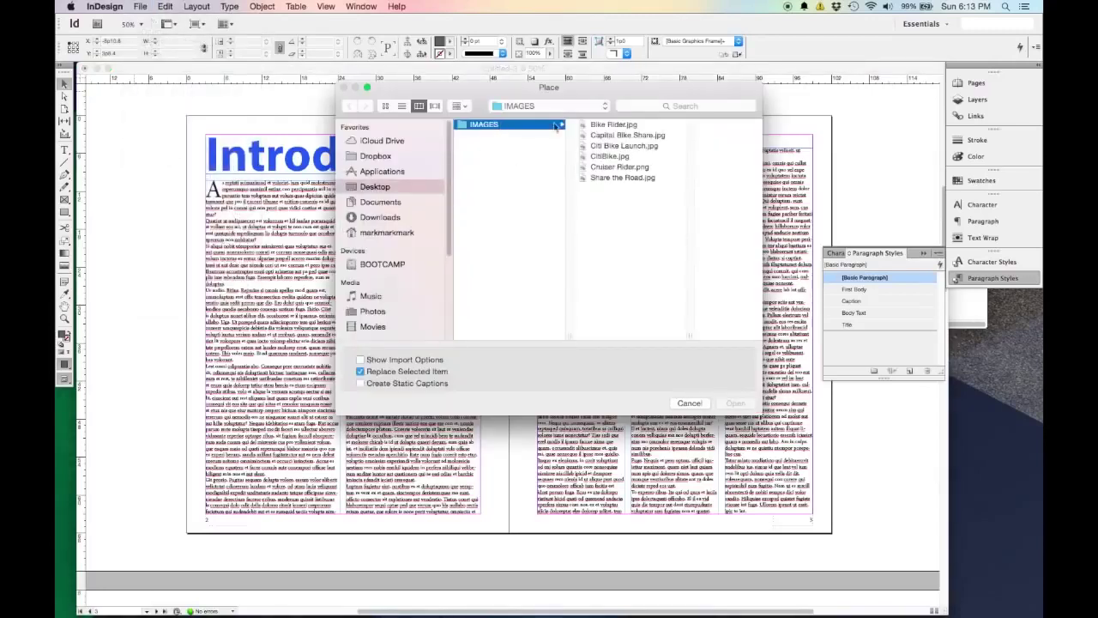
pyautogui.click(633, 146)
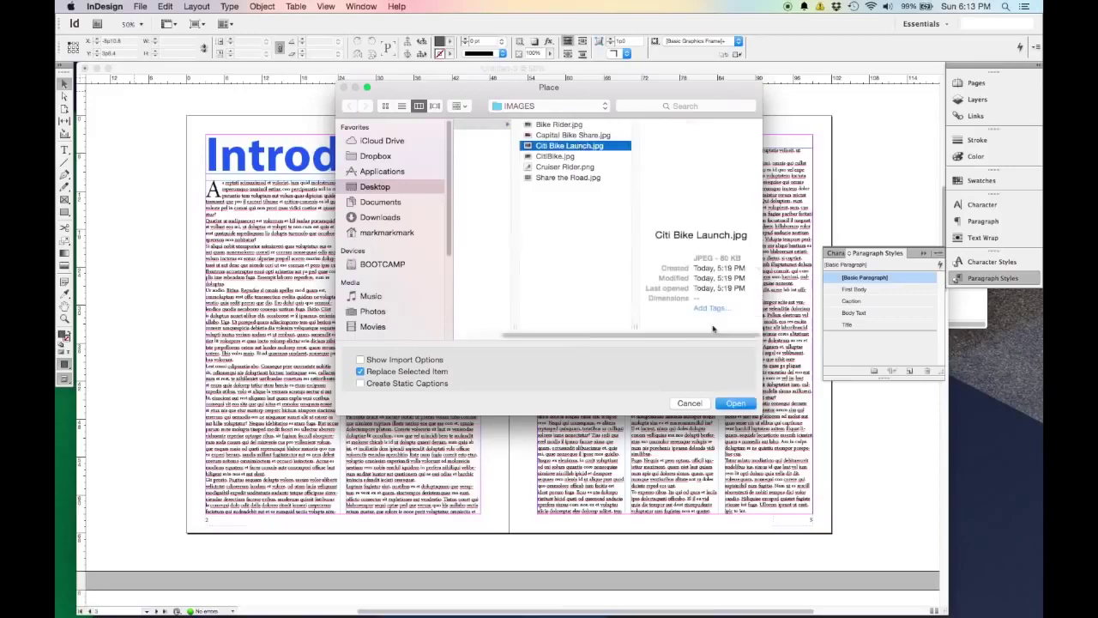
pyautogui.click(750, 404)
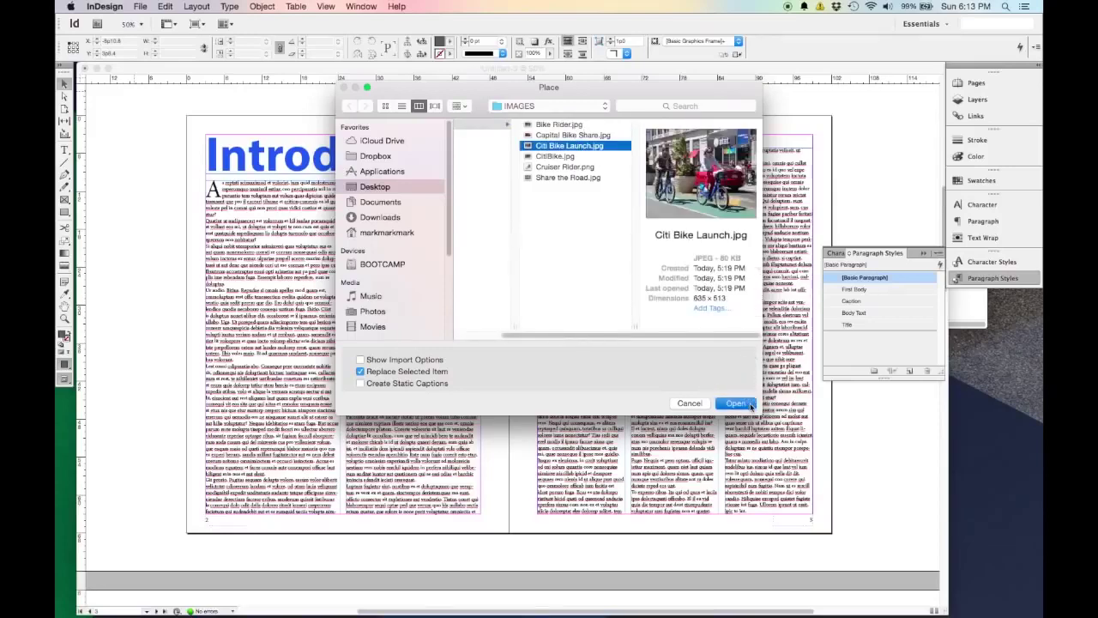
pyautogui.click(277, 270)
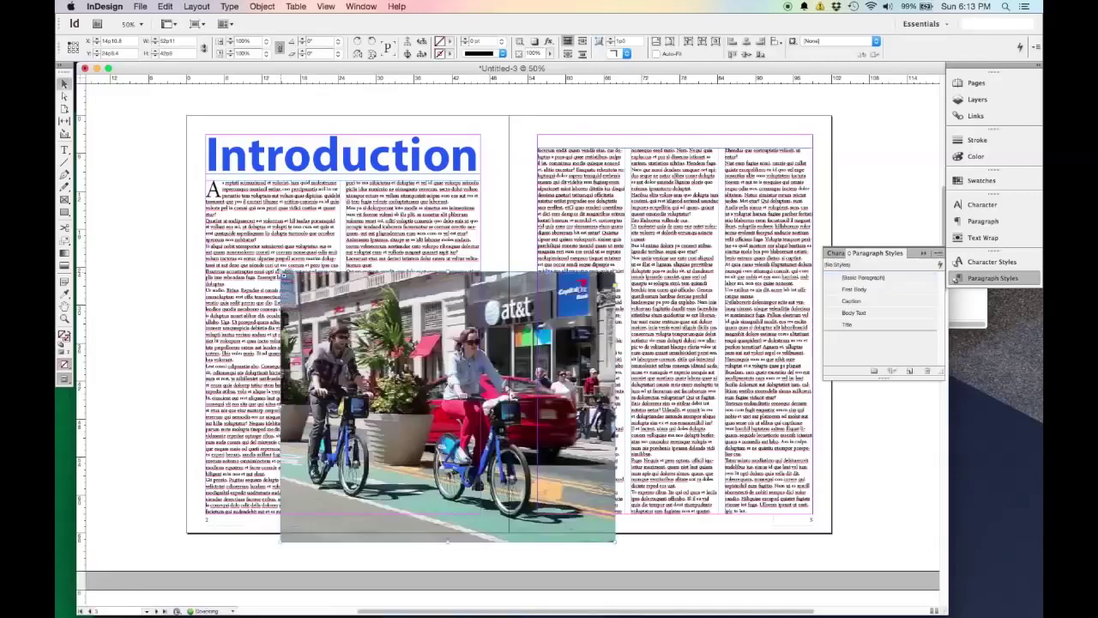
pyautogui.moveTo(549, 411); pyautogui.dragTo(478, 363)
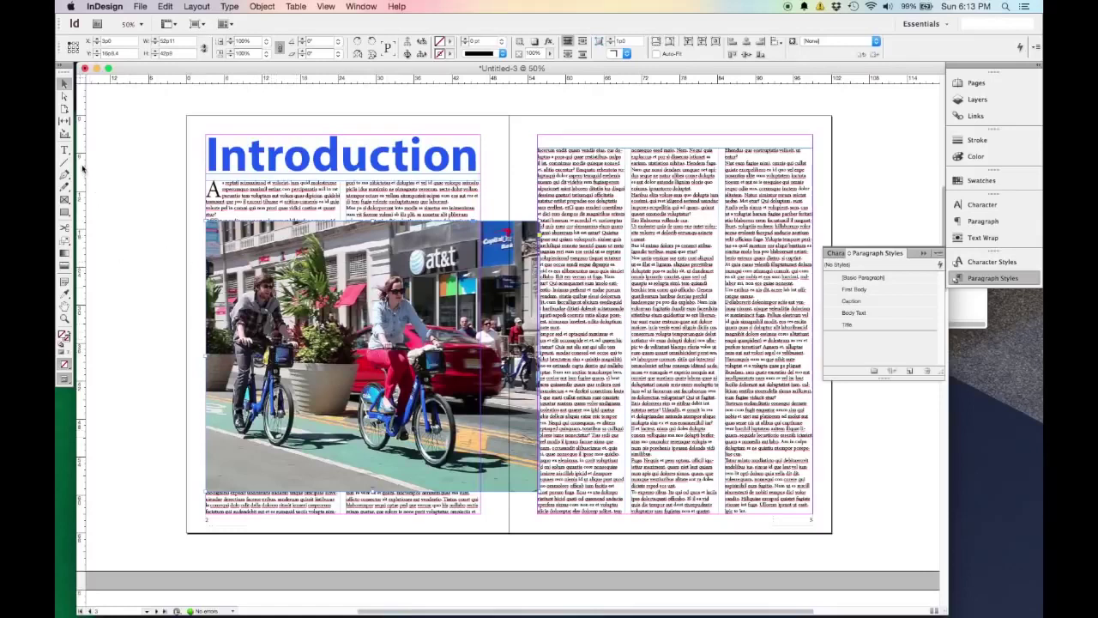
# Scale the bike photo down proportionally with Free Transform to about 29p5 wide, covering the first column and part of the second
pyautogui.click(65, 242)
pyautogui.moveTo(625, 563); pyautogui.dragTo(561, 490)
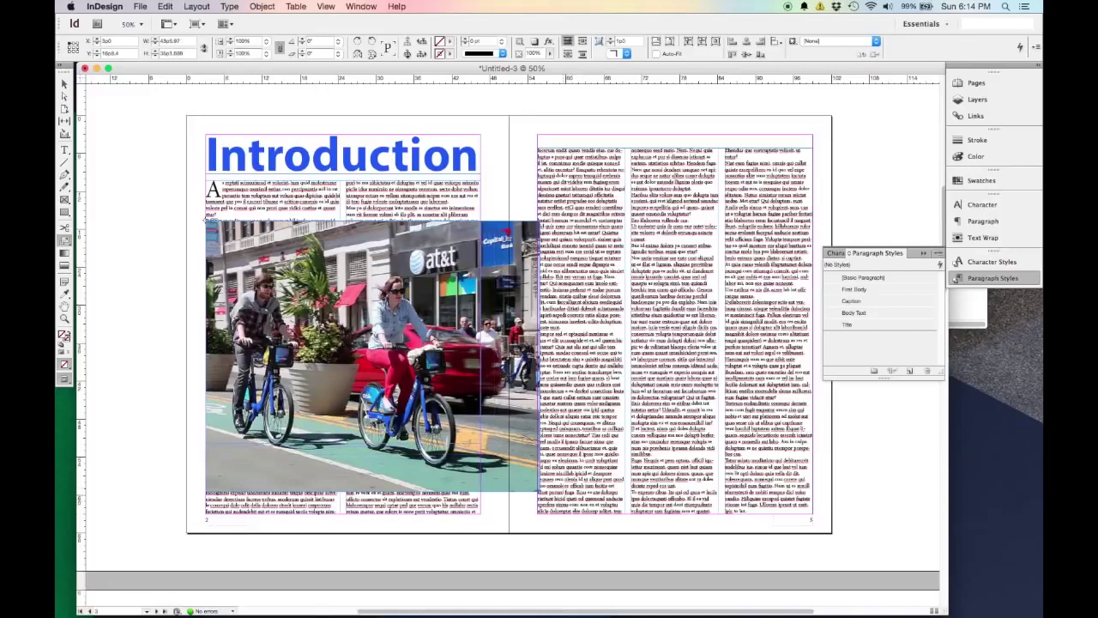
pyautogui.moveTo(481, 443); pyautogui.dragTo(480, 442)
pyautogui.press('v')
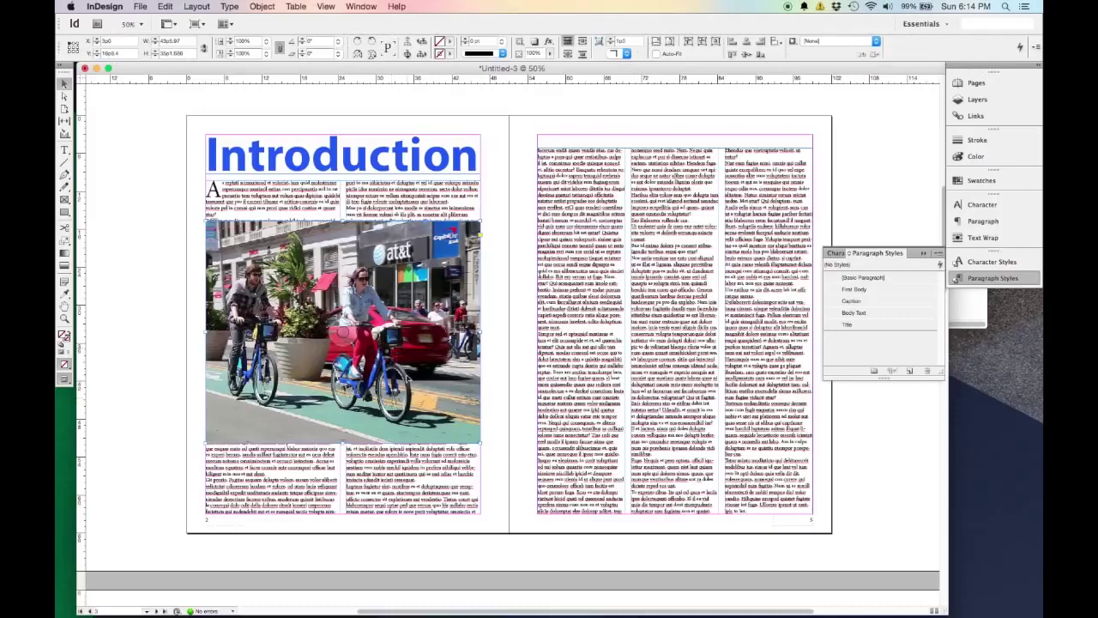
pyautogui.press('e')
pyautogui.click(436, 411)
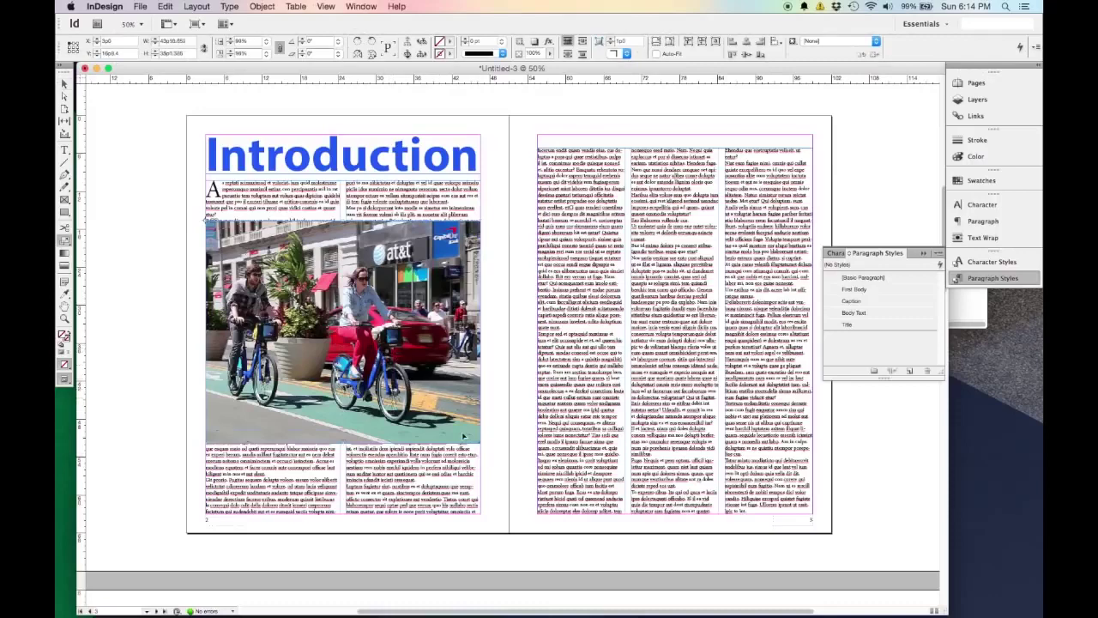
pyautogui.moveTo(397, 347); pyautogui.dragTo(399, 396)
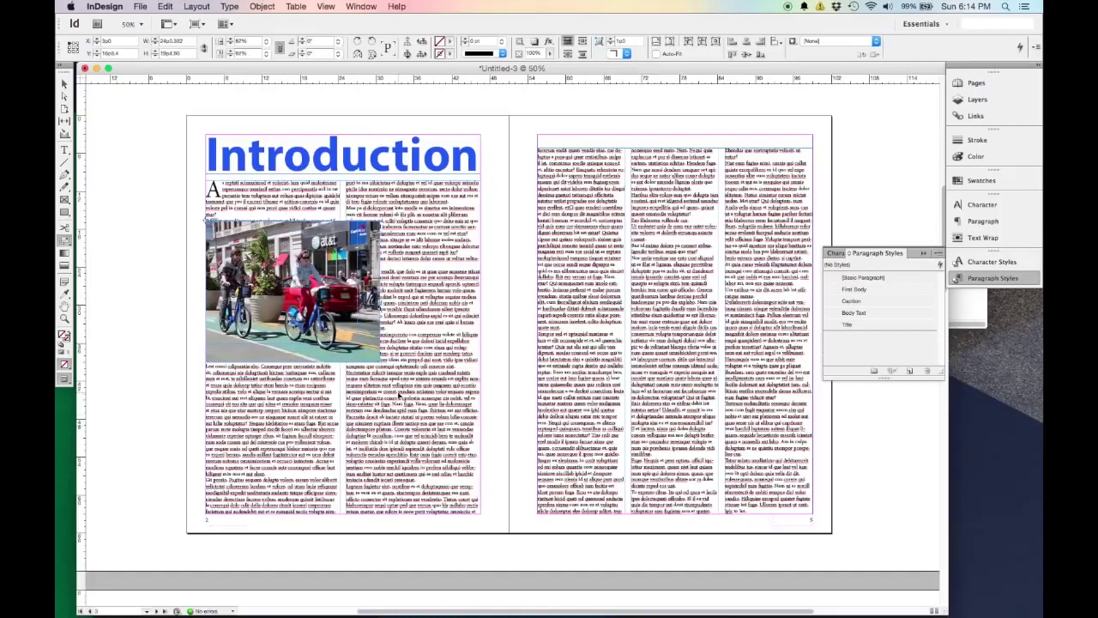
pyautogui.moveTo(399, 393); pyautogui.dragTo(339, 388)
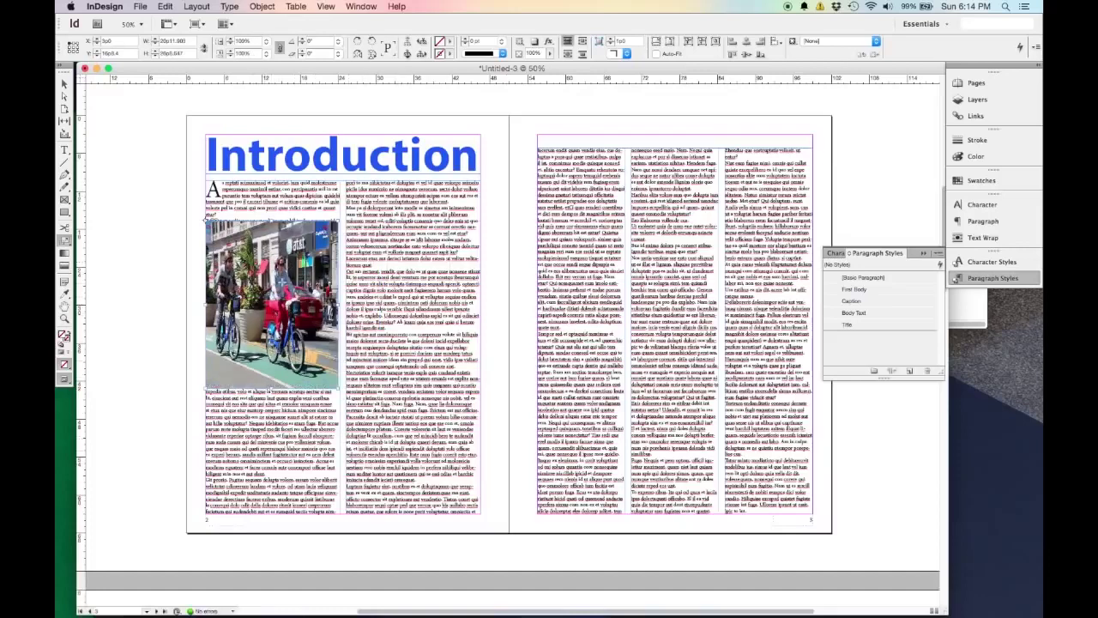
pyautogui.press('super+z')
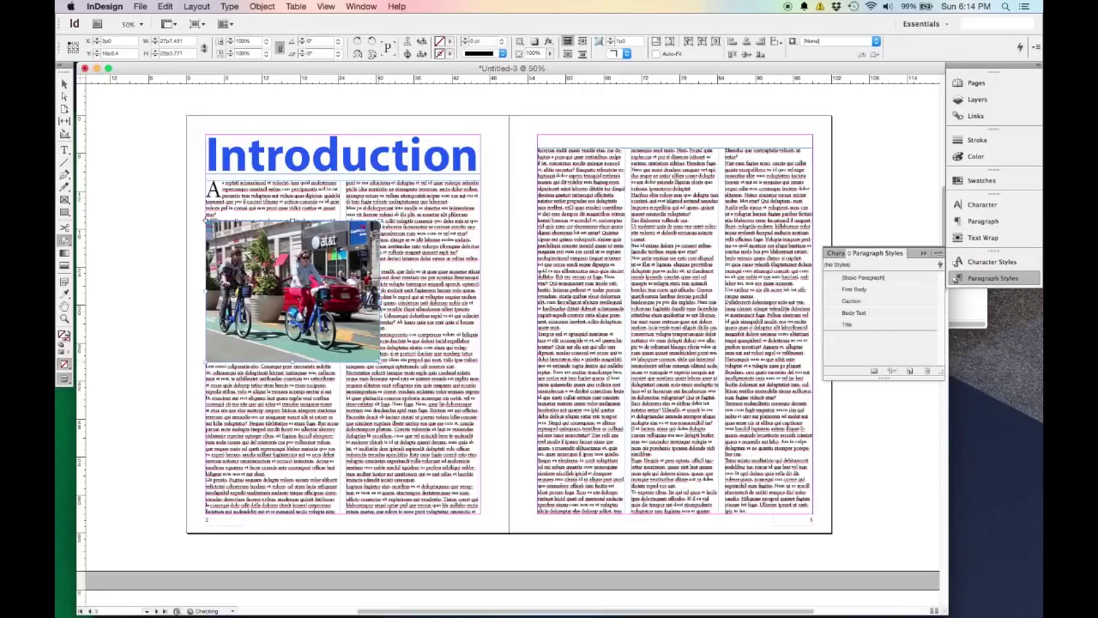
pyautogui.moveTo(381, 364)
pyautogui.mouseDown()
pyautogui.moveTo(400, 386)
pyautogui.moveTo(391, 371)
pyautogui.mouseUp()
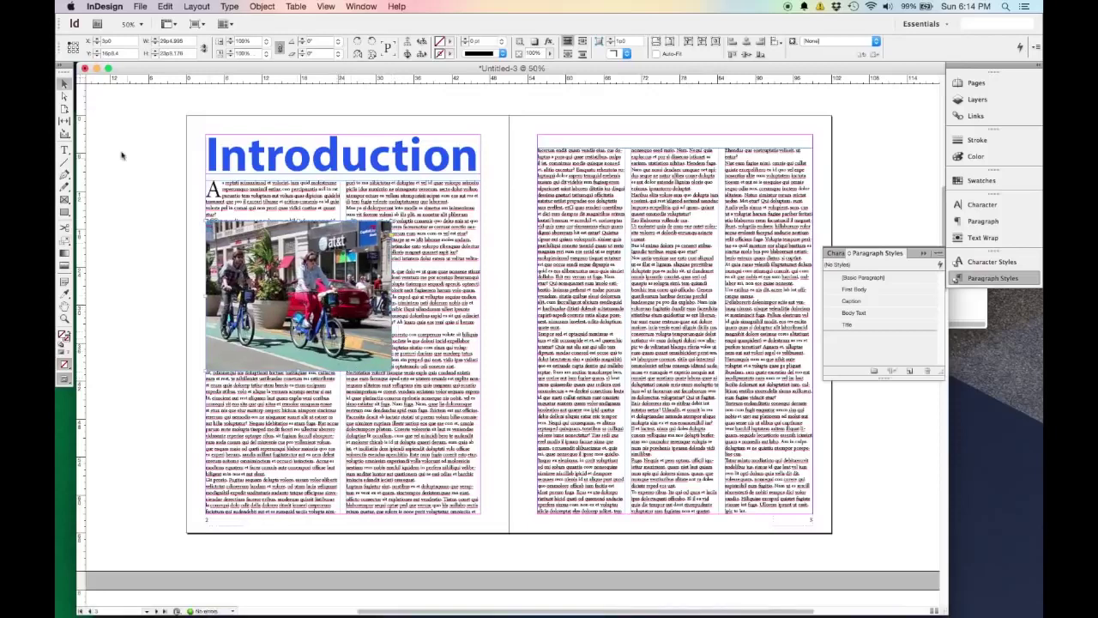
# Move the bike photo to the middle of the body text on page 2 so it straddles both columns, and deselect it
pyautogui.click(65, 84)
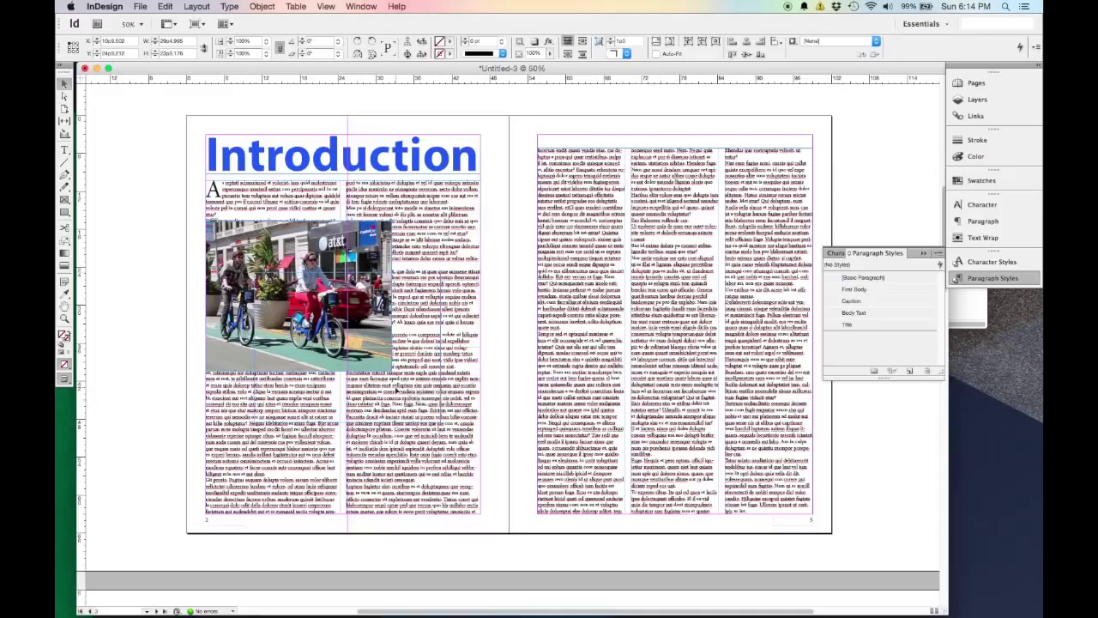
pyautogui.moveTo(386, 293); pyautogui.dragTo(435, 347)
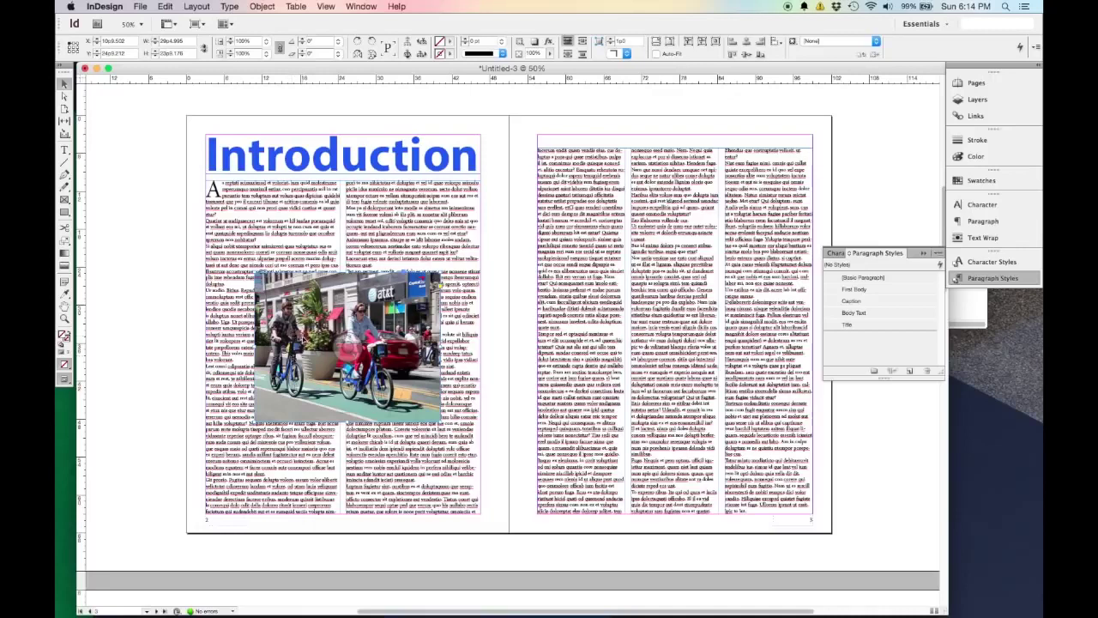
pyautogui.click(153, 259)
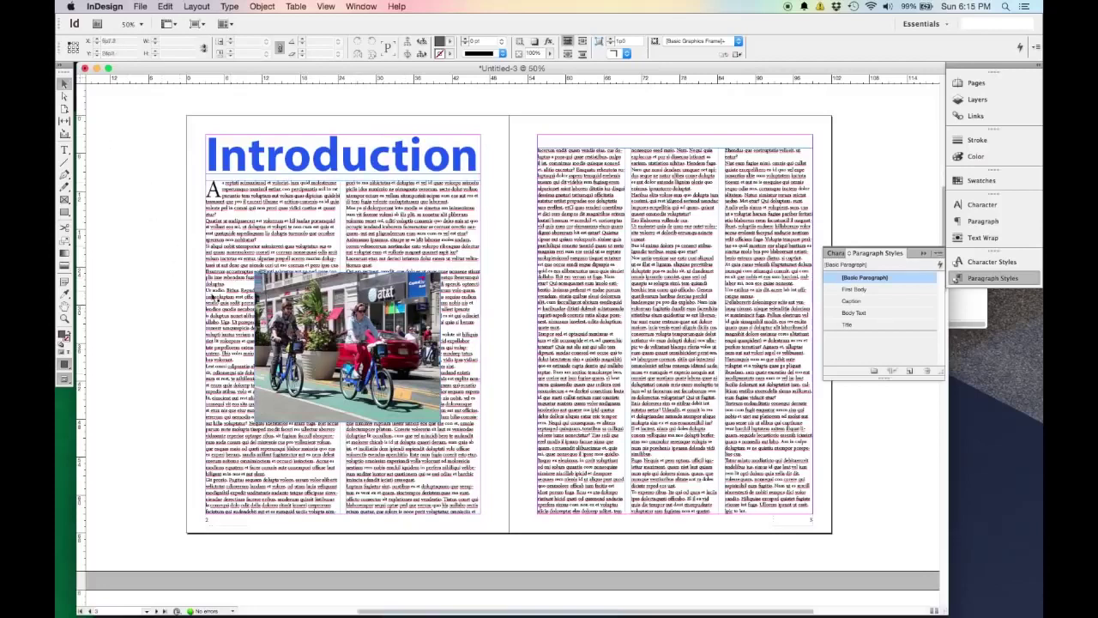
# Set the bike photo's text wrap to wrap around its bounding box
pyautogui.click(417, 295)
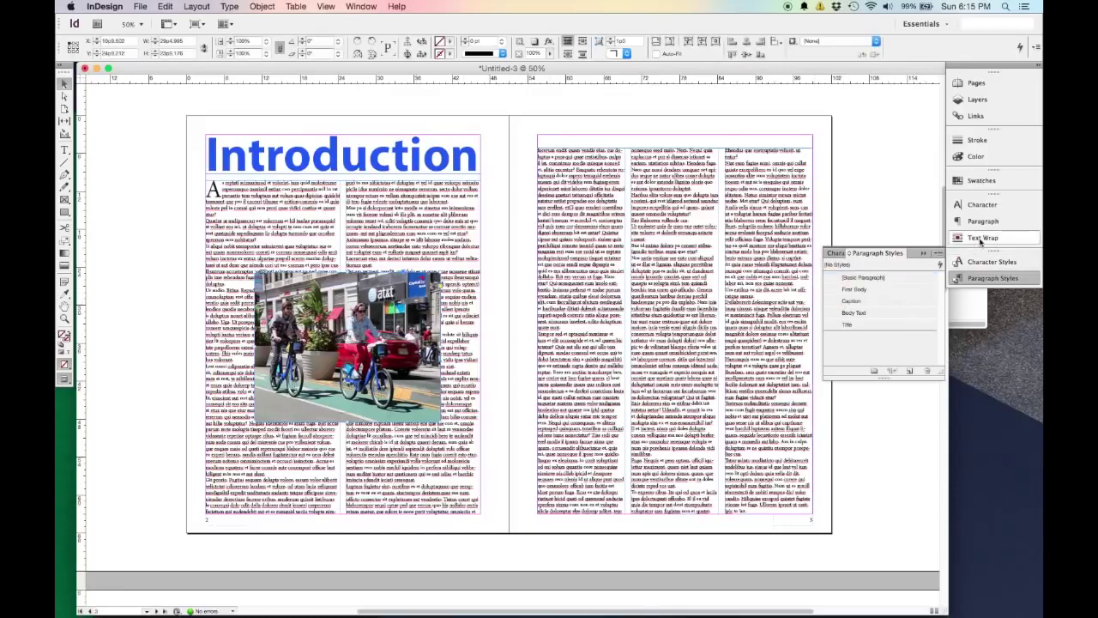
pyautogui.click(373, 7)
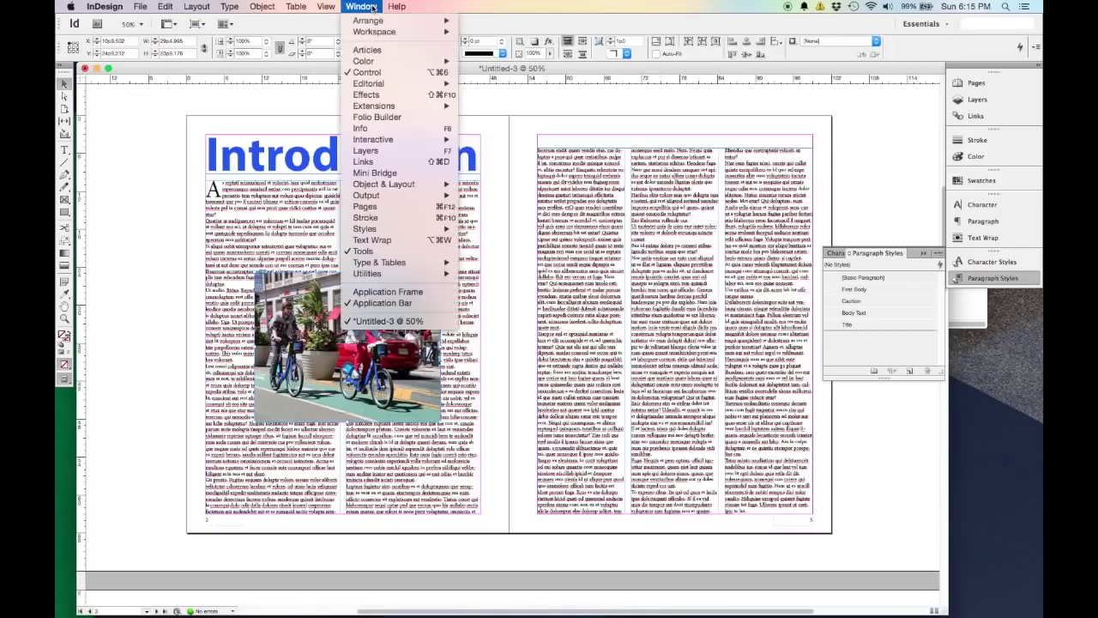
pyautogui.moveTo(411, 264)
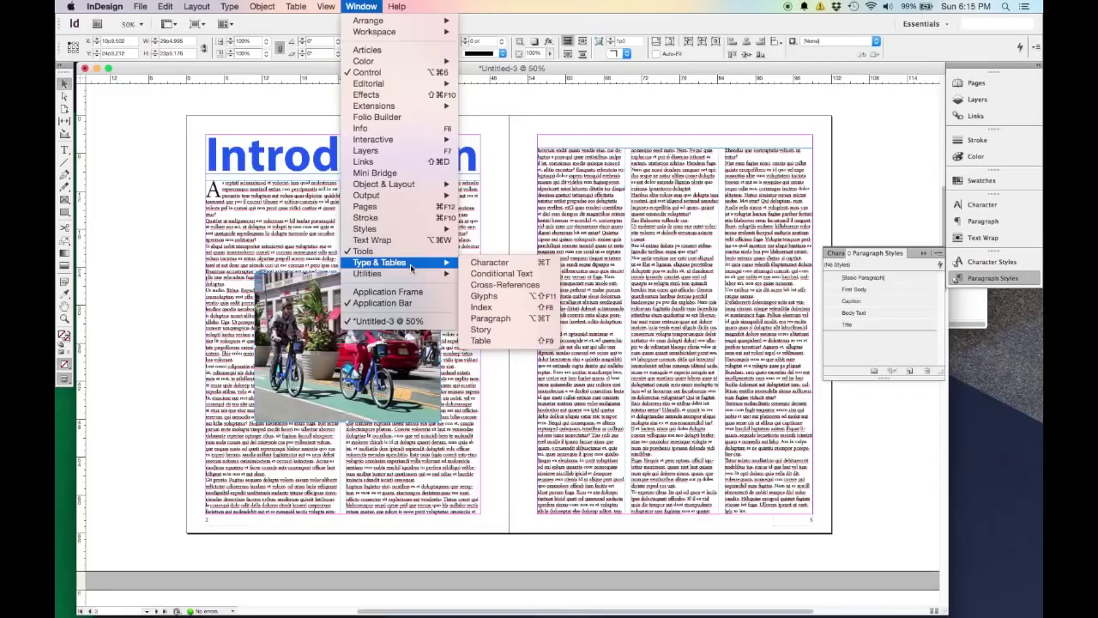
pyautogui.press('Escape')
pyautogui.press('Escape')
pyautogui.click(983, 237)
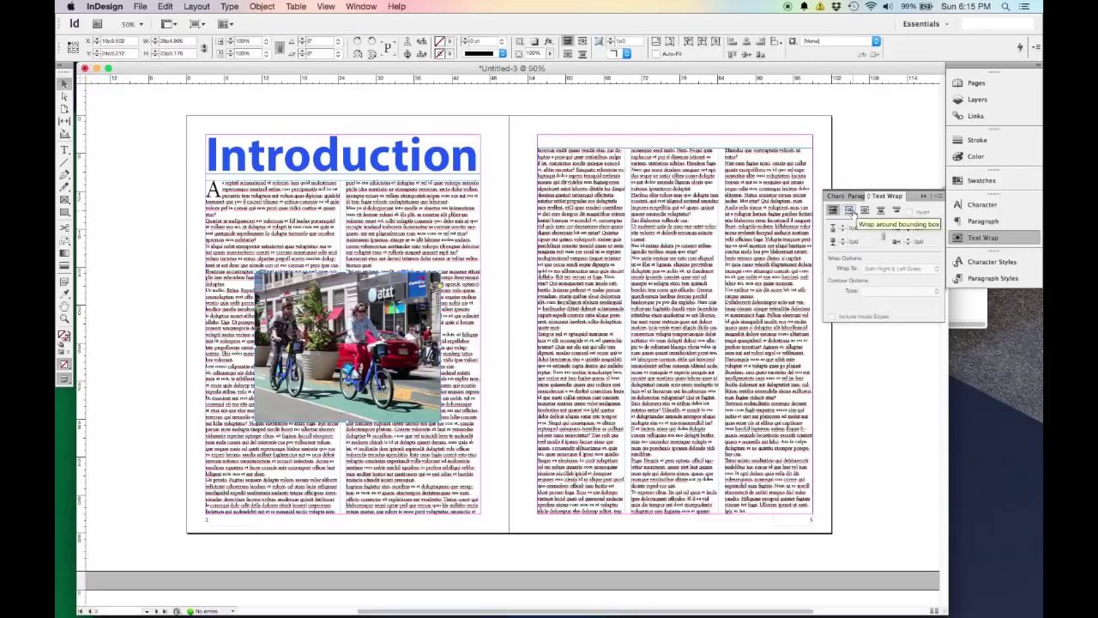
pyautogui.click(849, 211)
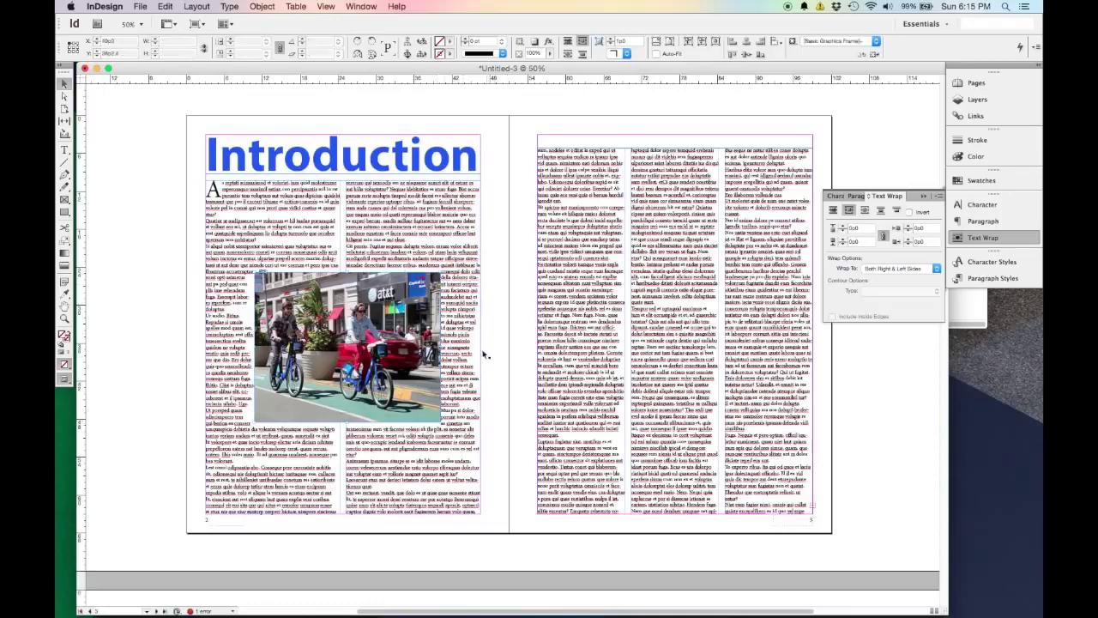
# Set the bike photo's text wrap offset to 0p8 on all four sides and deselect the photo
pyautogui.scroll(2, 450, 348)
pyautogui.scroll(1, 441, 347)
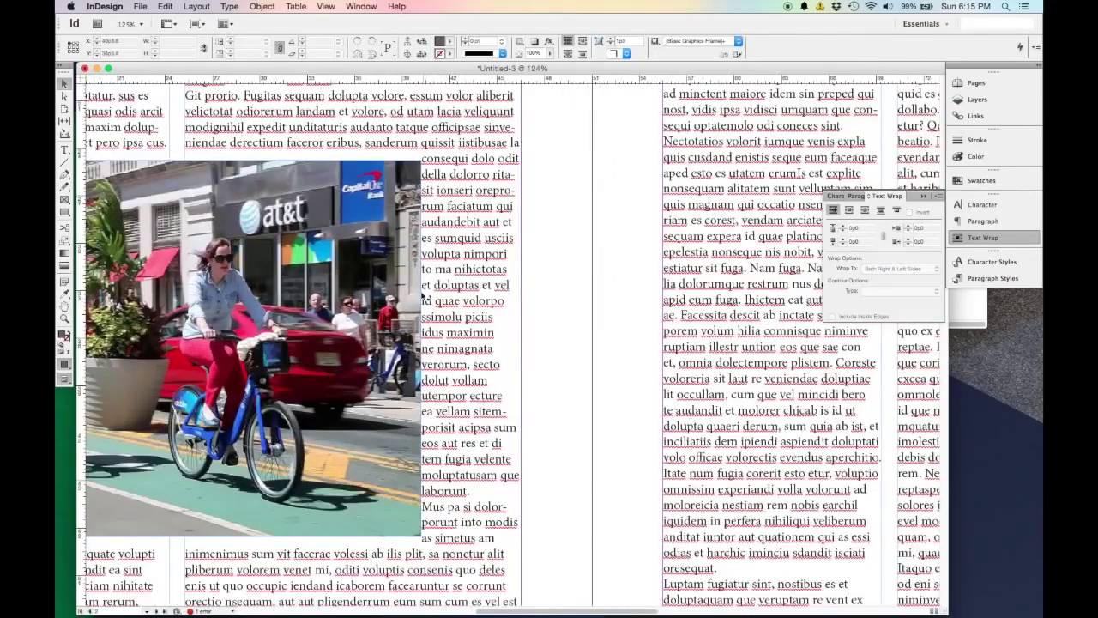
pyautogui.hscroll(-5, 371, 316)
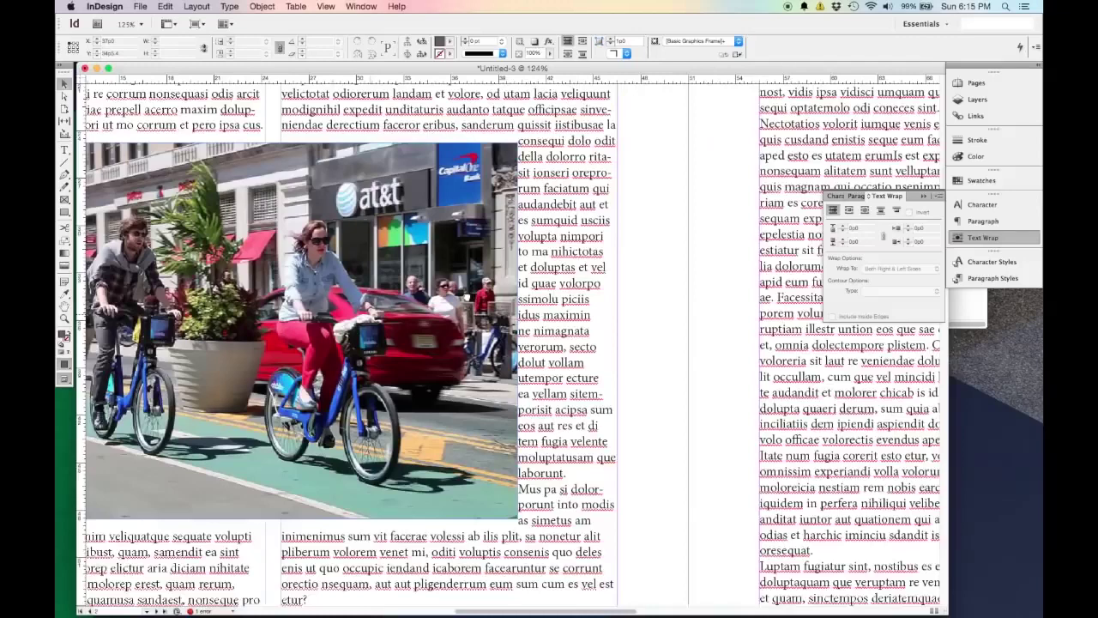
pyautogui.scroll(-1, 525, 316)
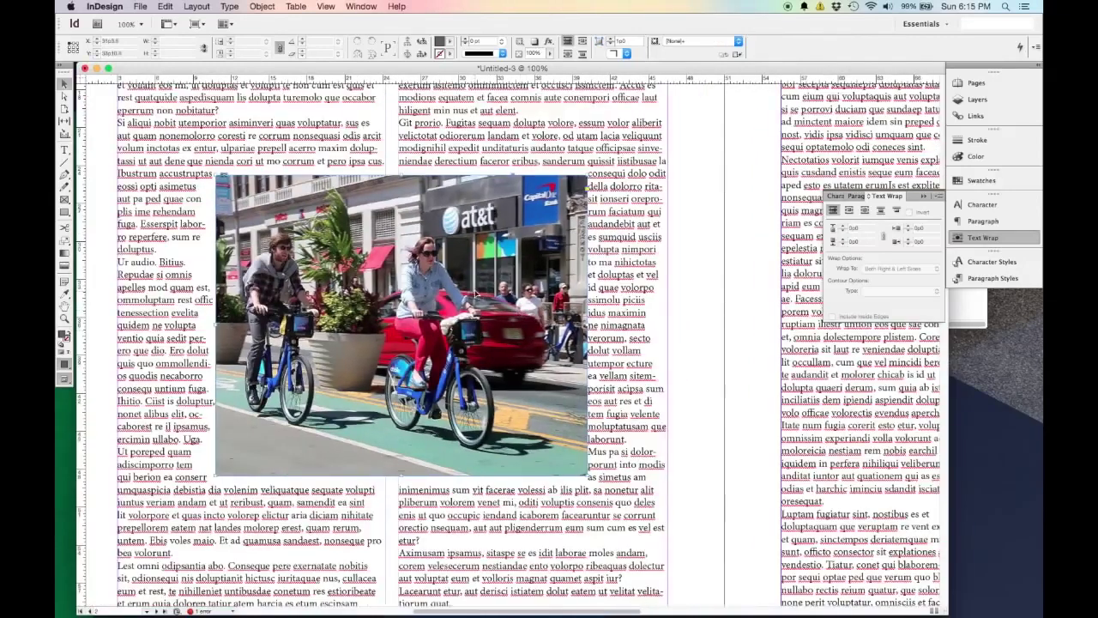
pyautogui.click(476, 337)
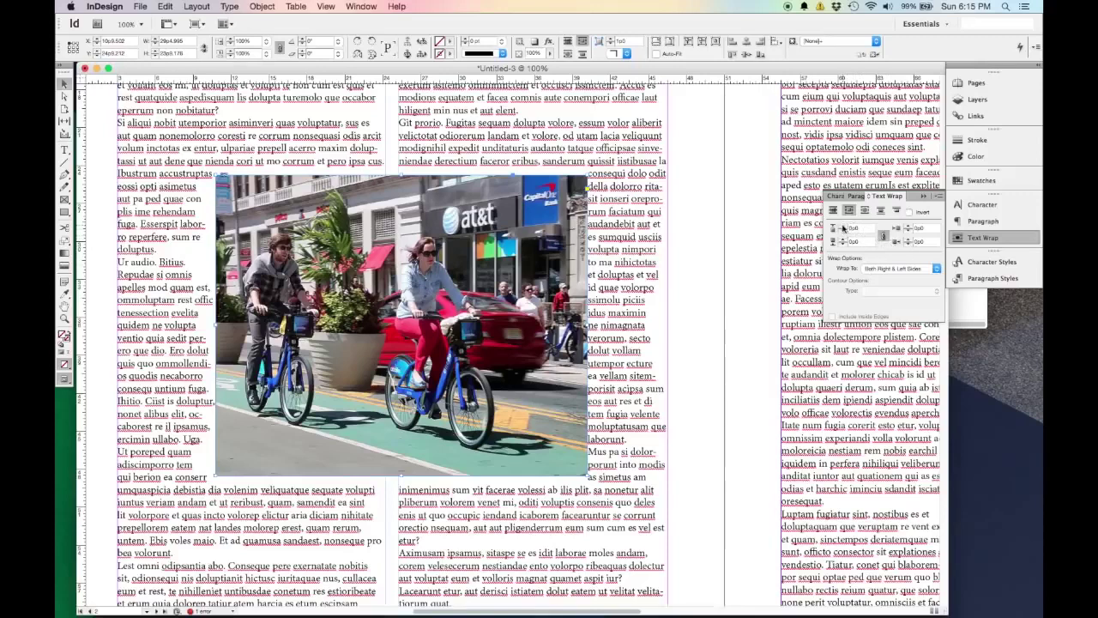
pyautogui.click(844, 228)
pyautogui.click(843, 228)
pyautogui.click(843, 227)
pyautogui.click(844, 229)
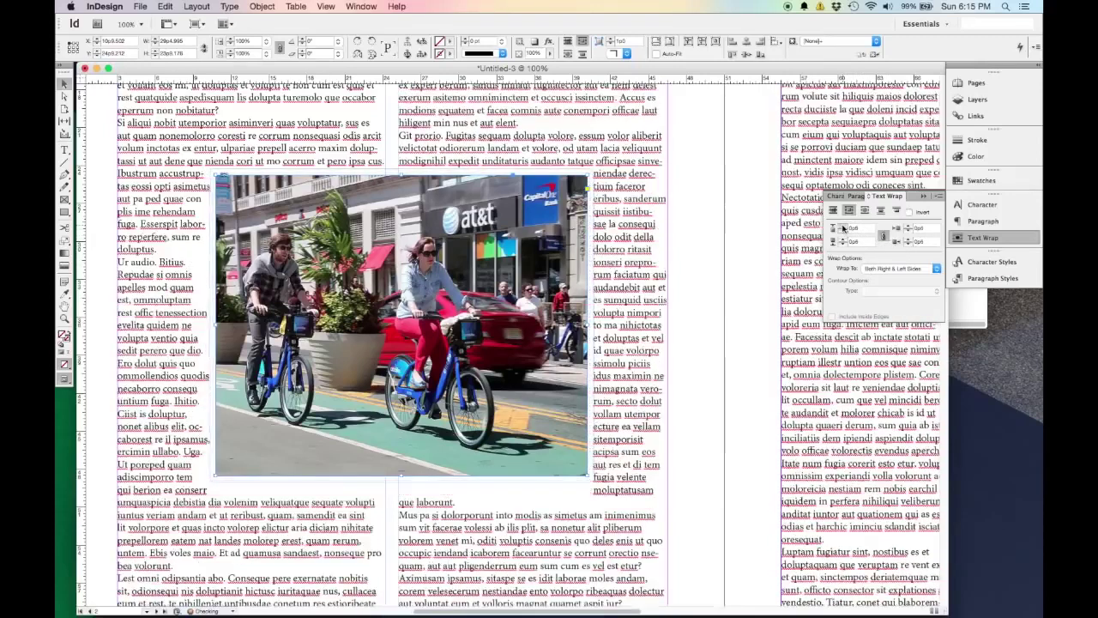
pyautogui.click(843, 227)
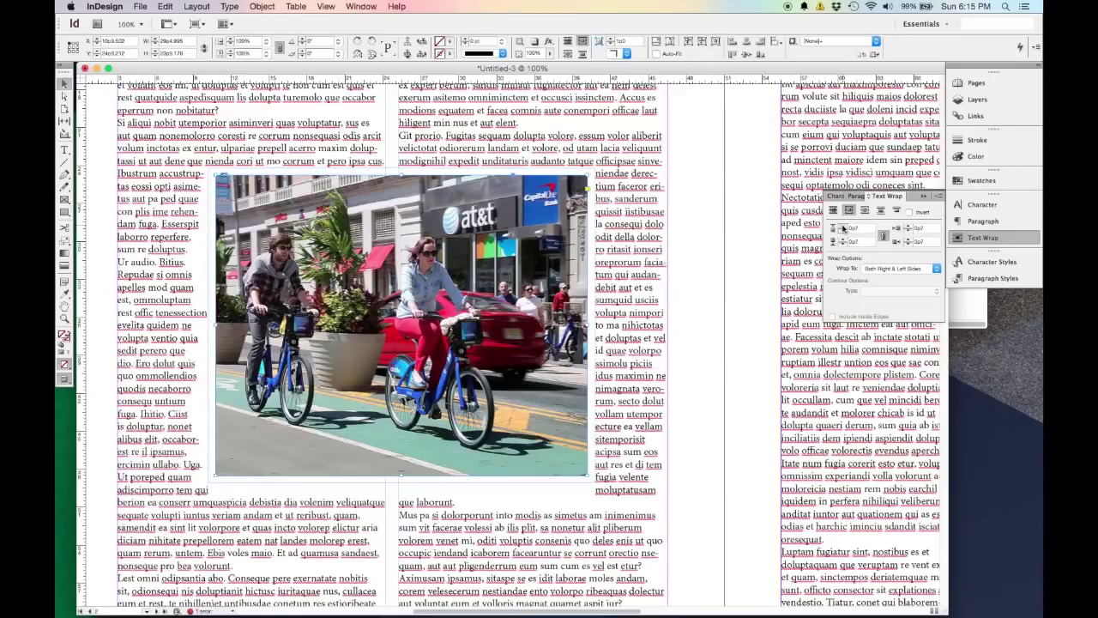
pyautogui.click(844, 227)
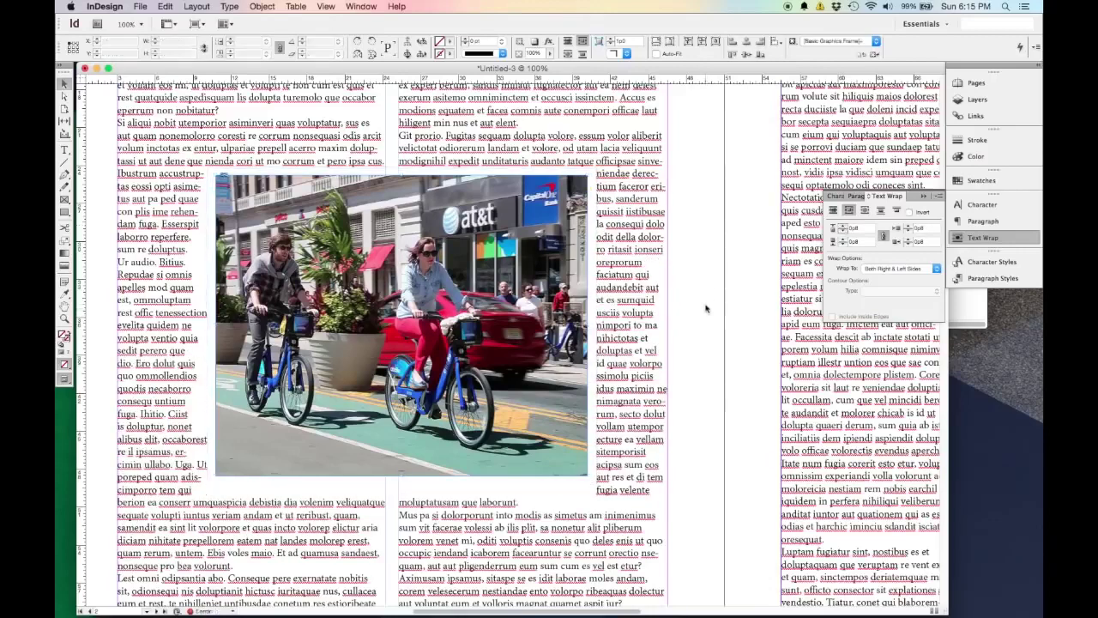
pyautogui.click(711, 369)
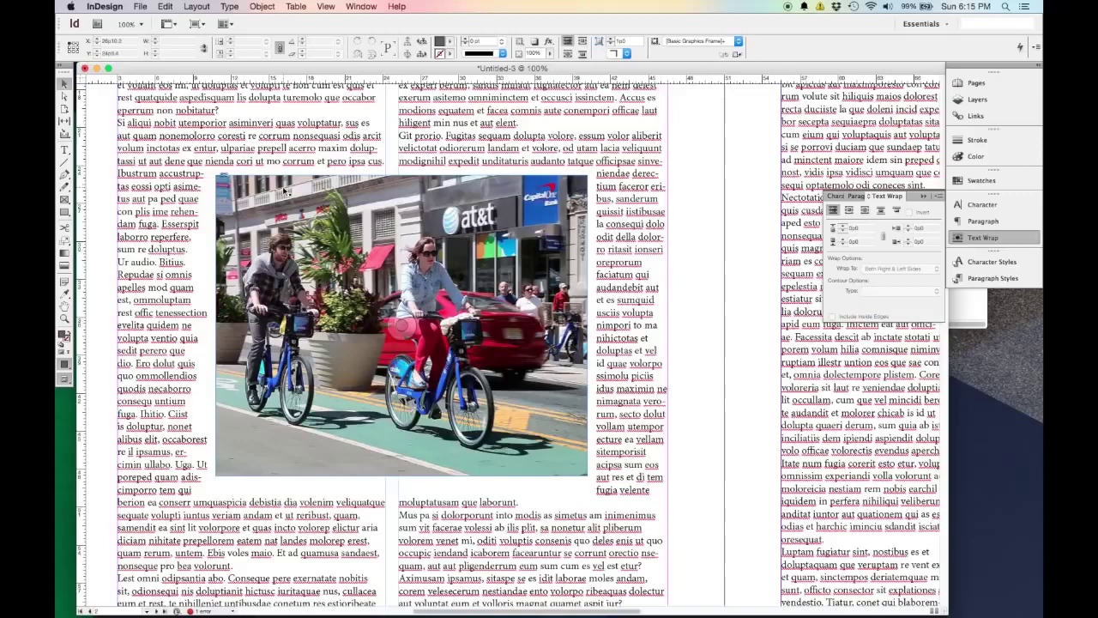
# Increase the bike photo's text wrap offset by one more point on all sides and deselect it
pyautogui.click(400, 324)
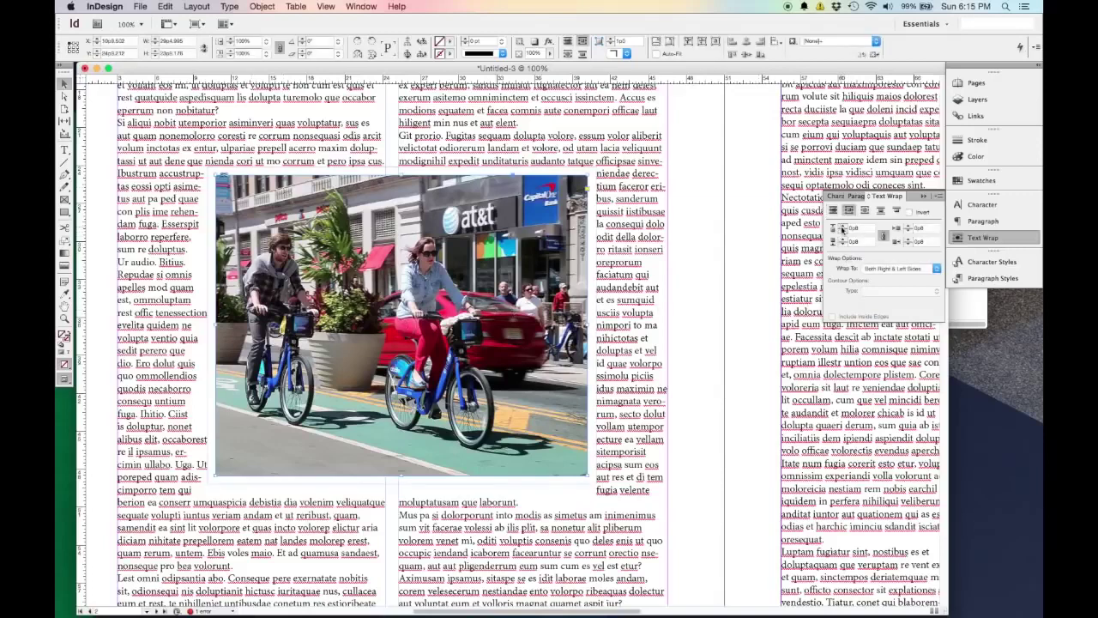
pyautogui.click(844, 228)
pyautogui.click(695, 287)
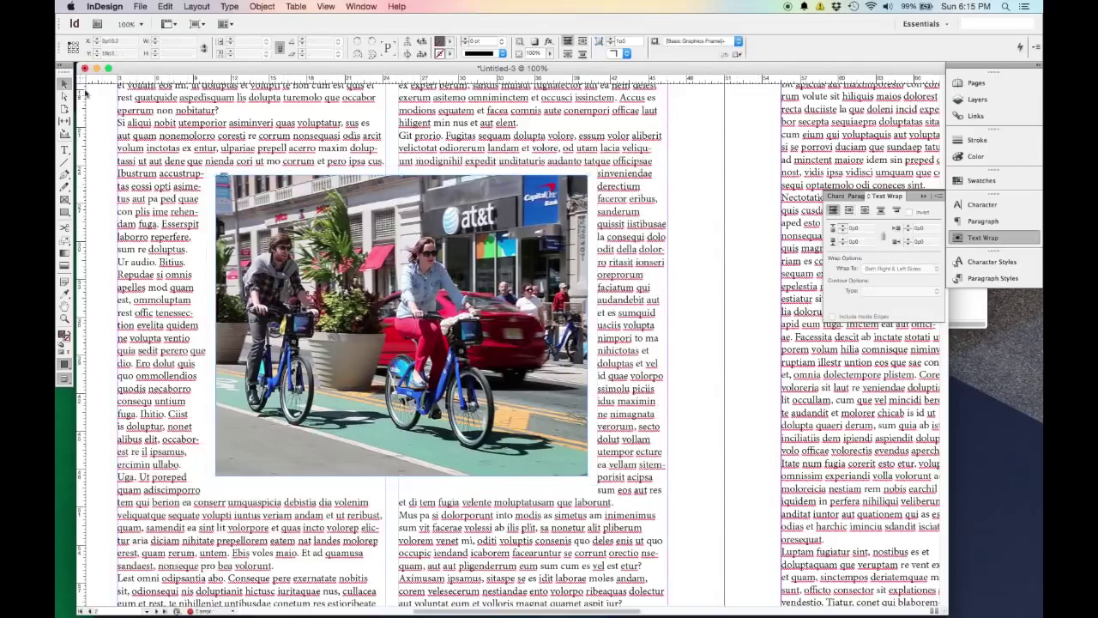
# Extend the top edge of the three-column text frame on page 3 up to the page's top margin and deselect it
pyautogui.scroll(-2, 690, 324)
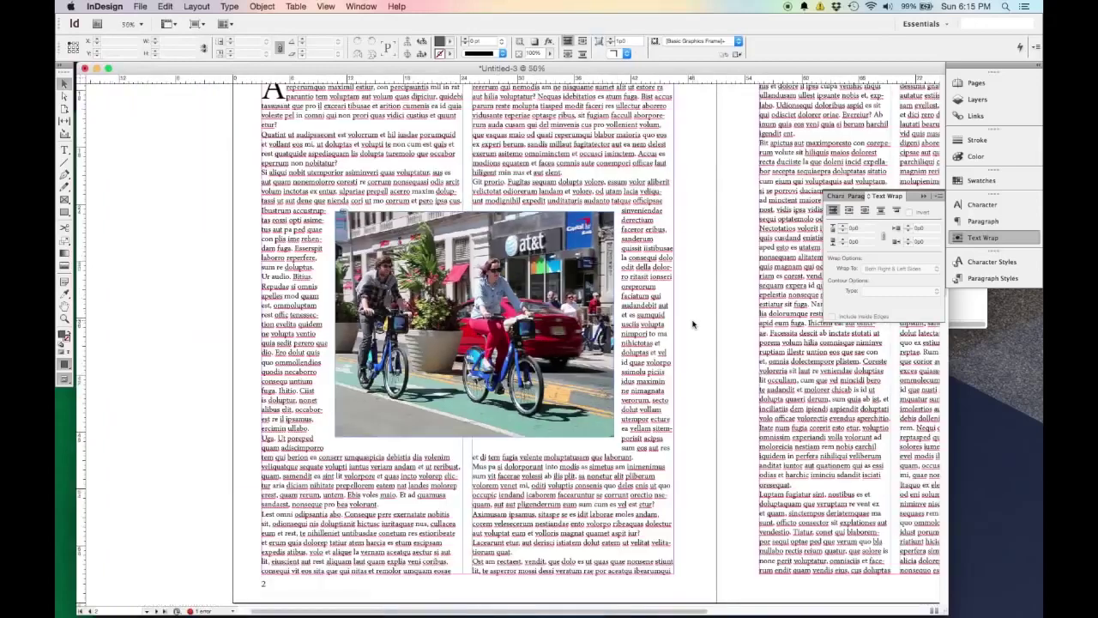
pyautogui.hscroll(5, 694, 323)
pyautogui.scroll(2, 695, 323)
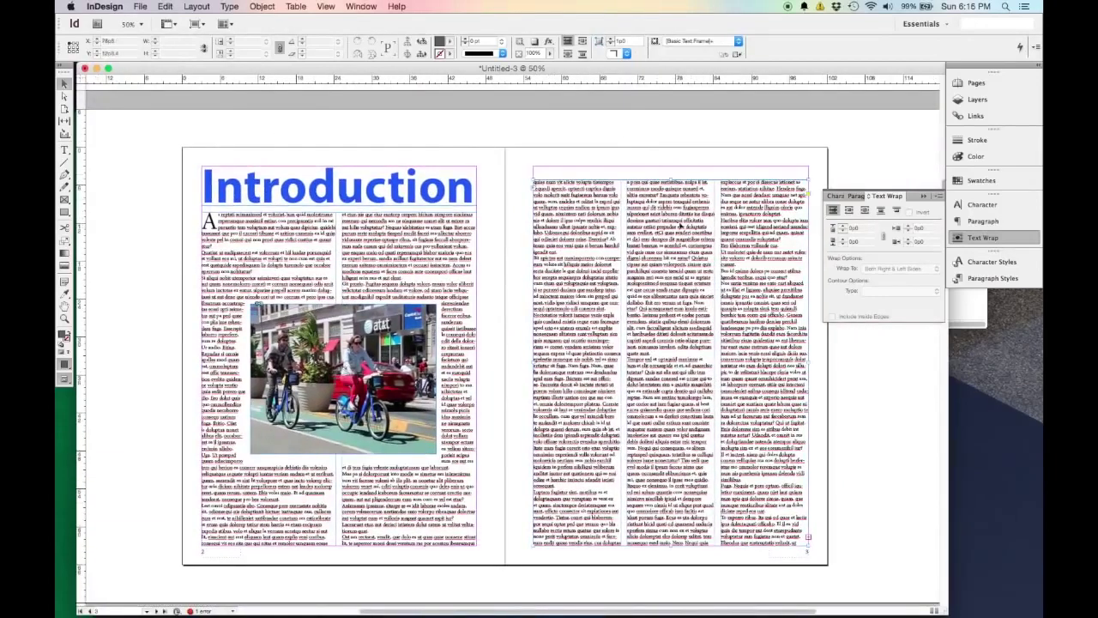
pyautogui.click(683, 203)
pyautogui.moveTo(670, 182); pyautogui.dragTo(670, 167)
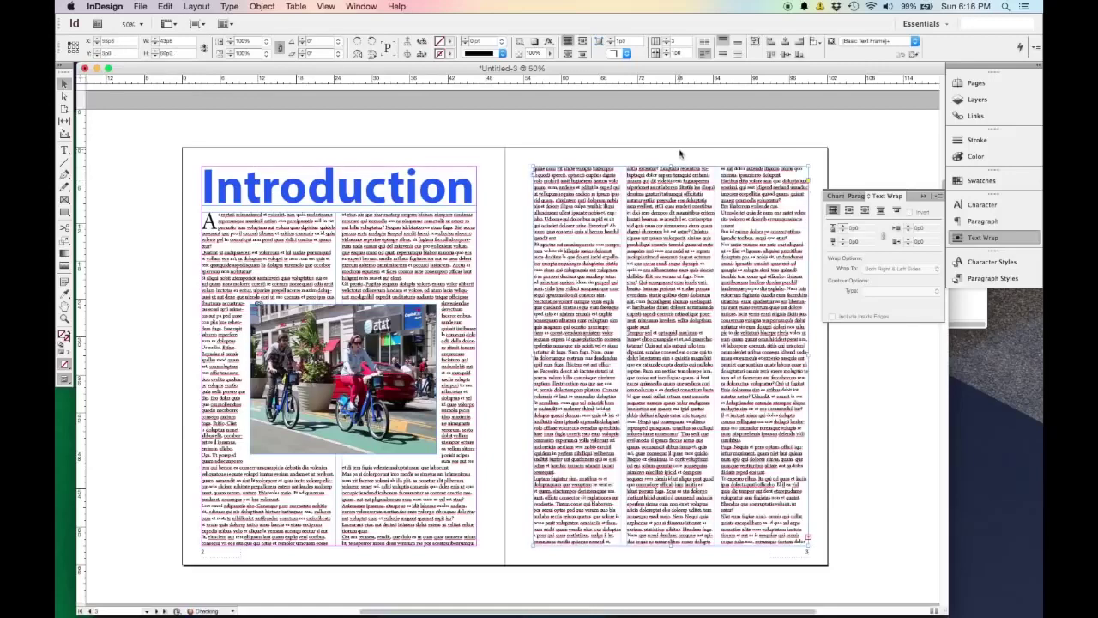
pyautogui.click(681, 153)
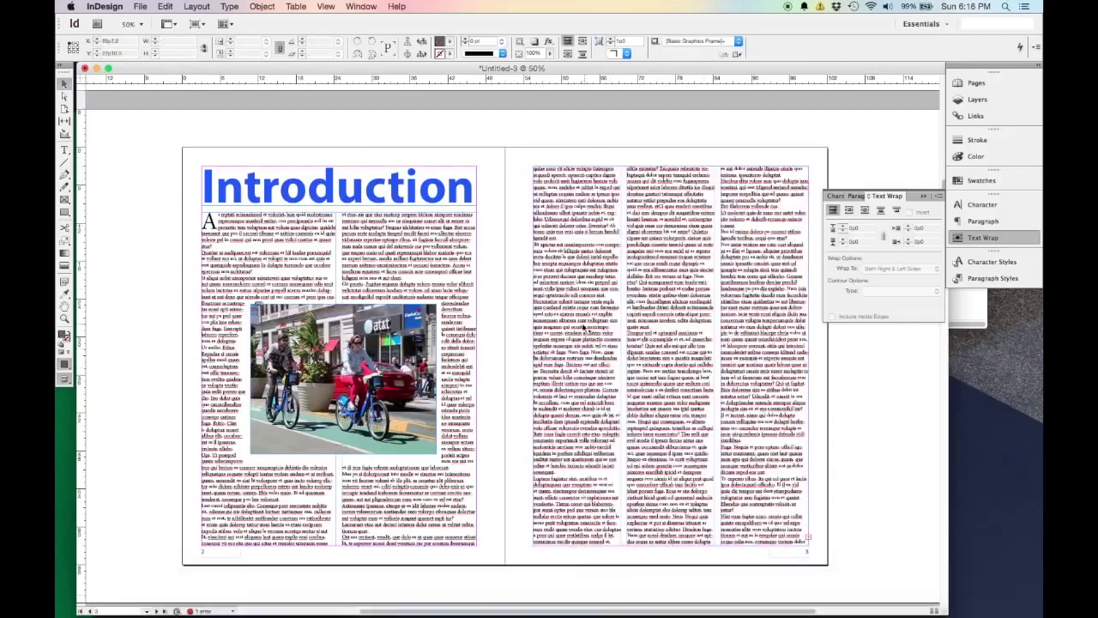
# Place the Cruiser Rider.png image over the three-column text on page 3
pyautogui.press('super+s')
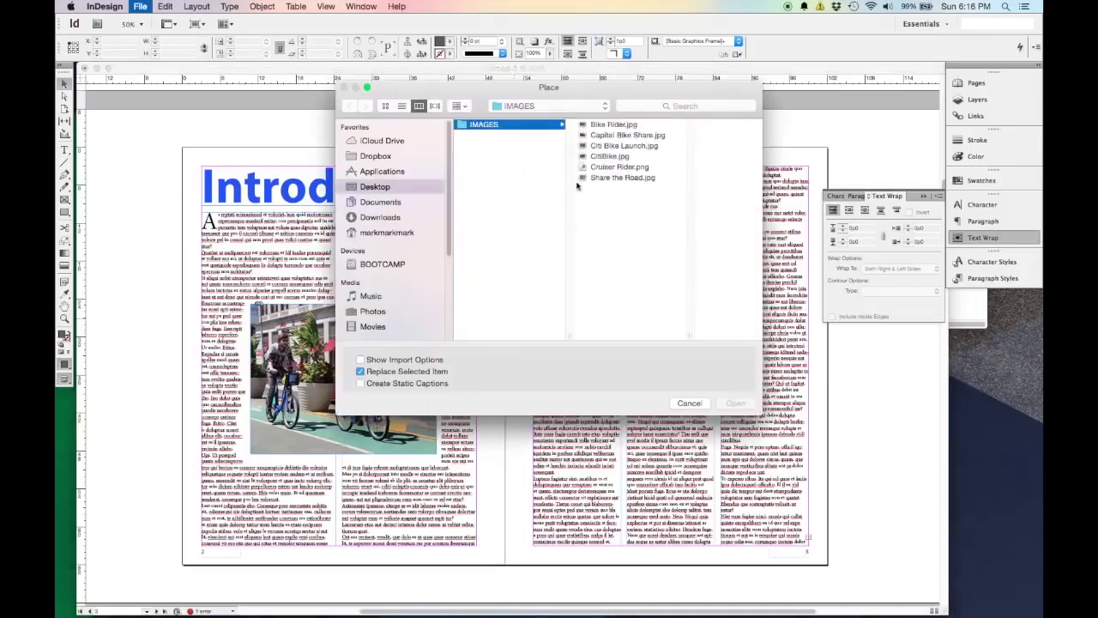
pyautogui.click(621, 168)
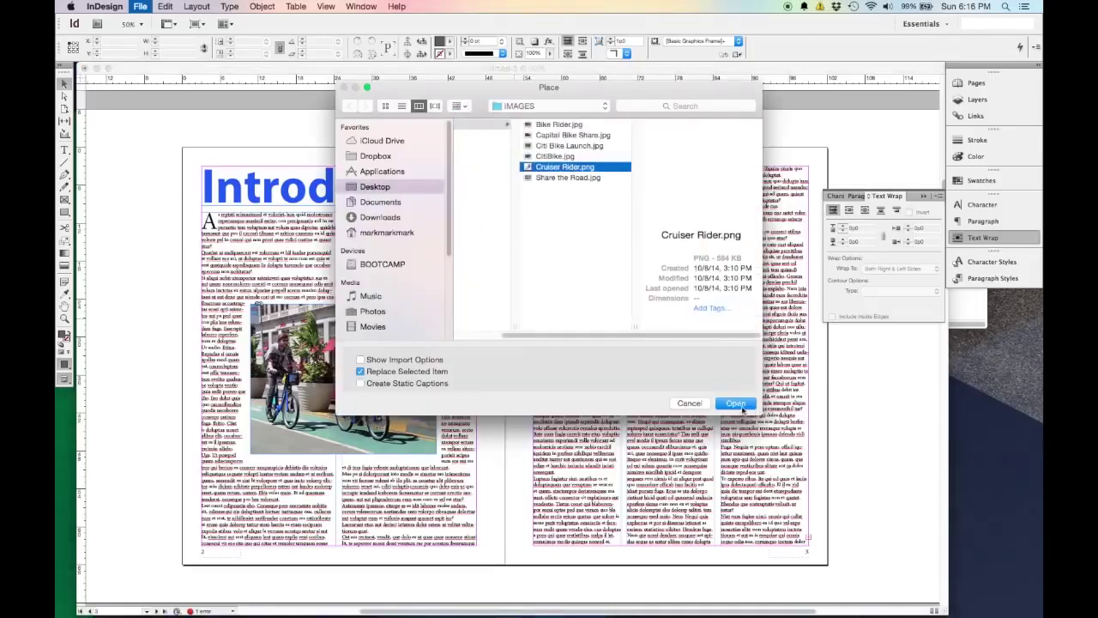
pyautogui.click(748, 404)
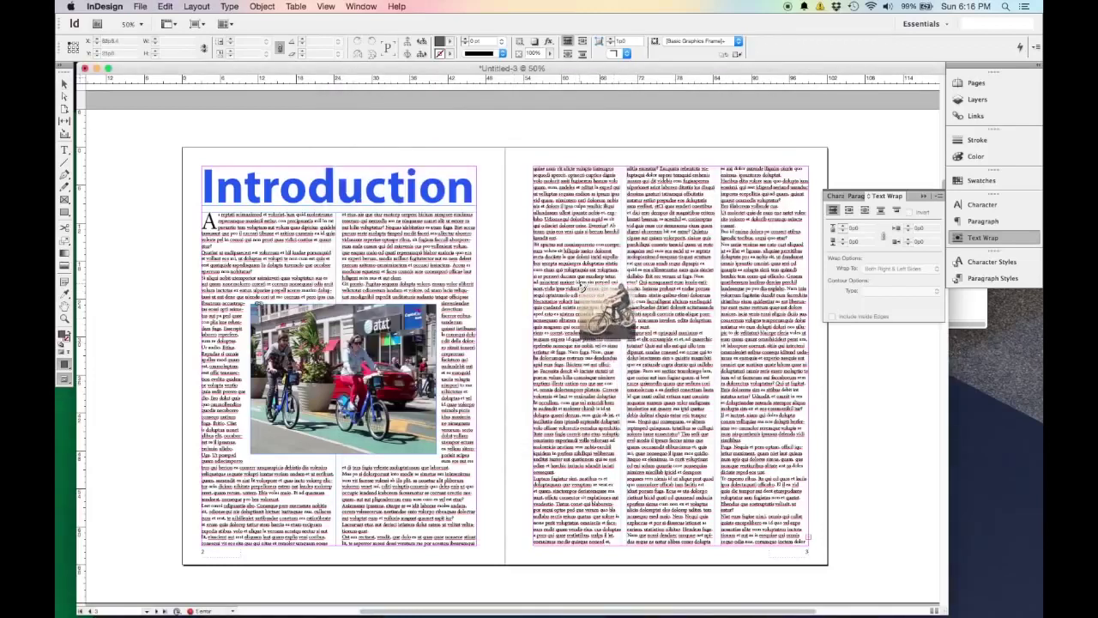
pyautogui.click(533, 262)
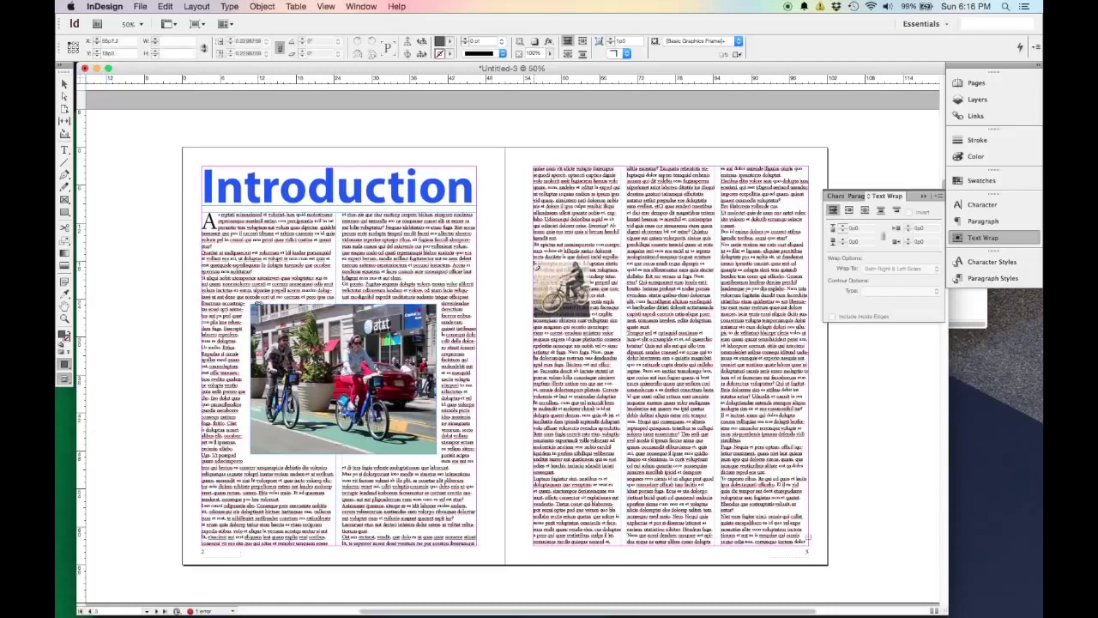
pyautogui.press('super+z')
pyautogui.moveTo(785, 467); pyautogui.dragTo(811, 496)
pyautogui.press('super+shift+z')
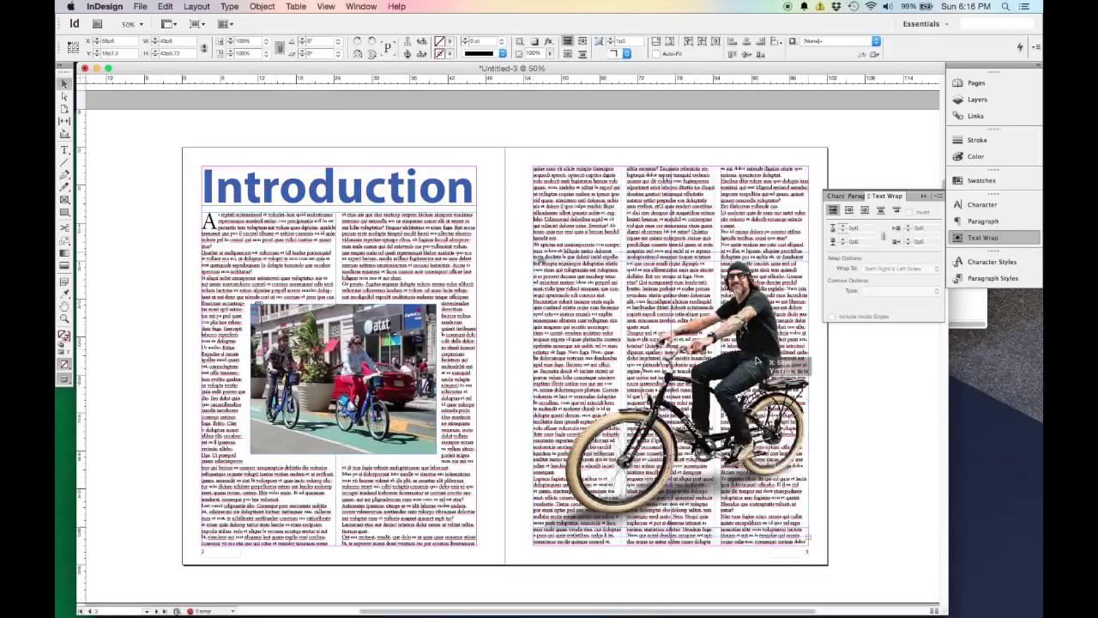
# Move the cruiser rider photo slightly up and left over the page 3 text columns, trim its frame's left side, and deselect it
pyautogui.press('super+shift+z')
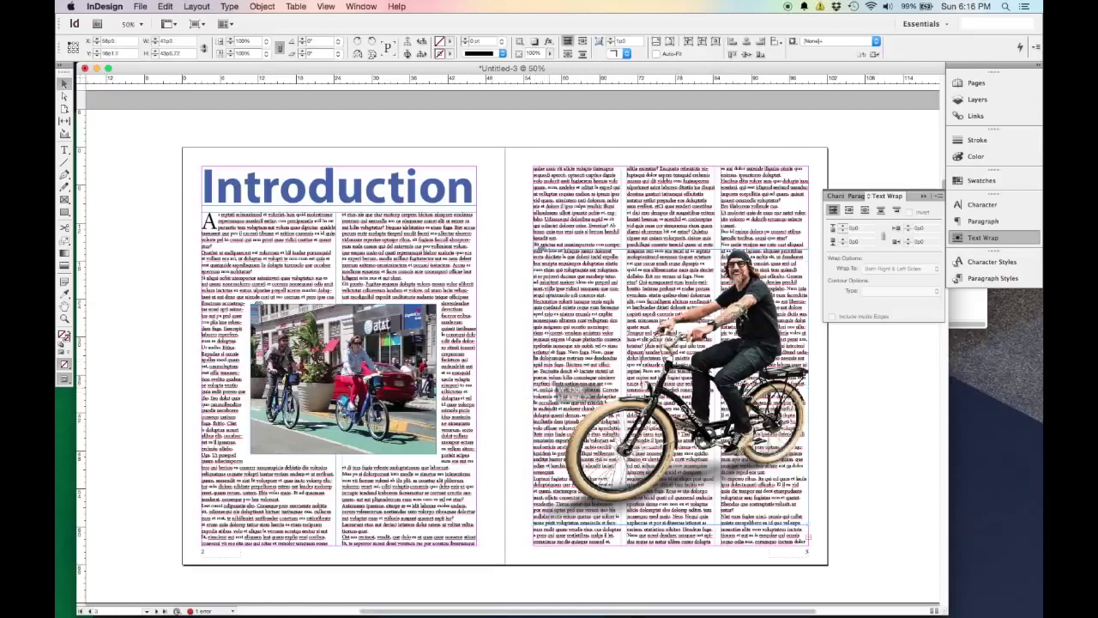
pyautogui.moveTo(725, 384); pyautogui.dragTo(704, 382)
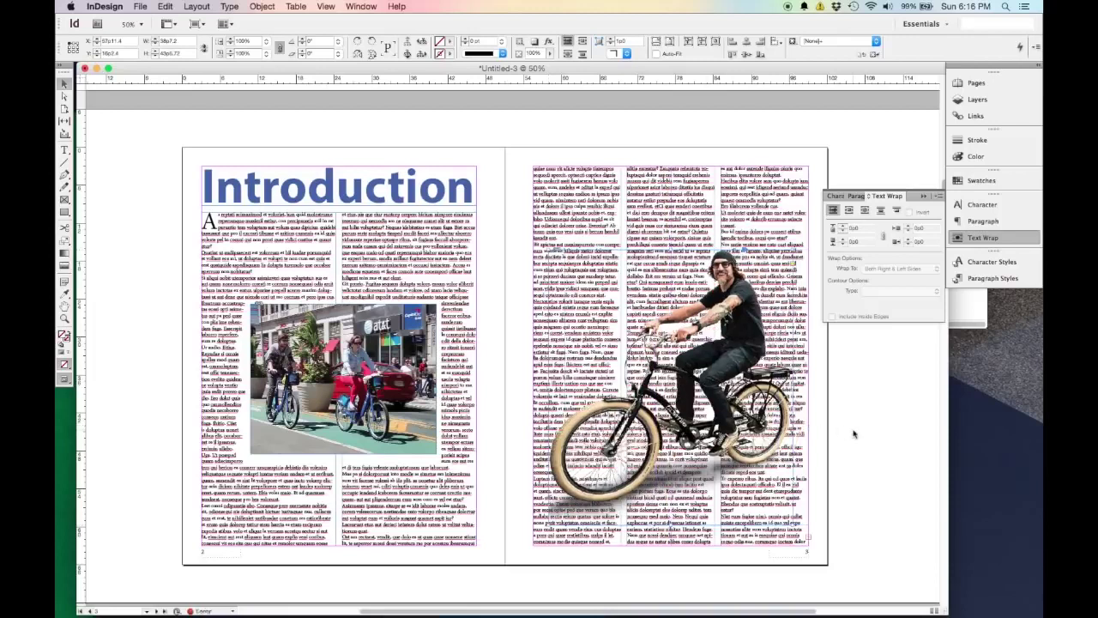
pyautogui.click(853, 433)
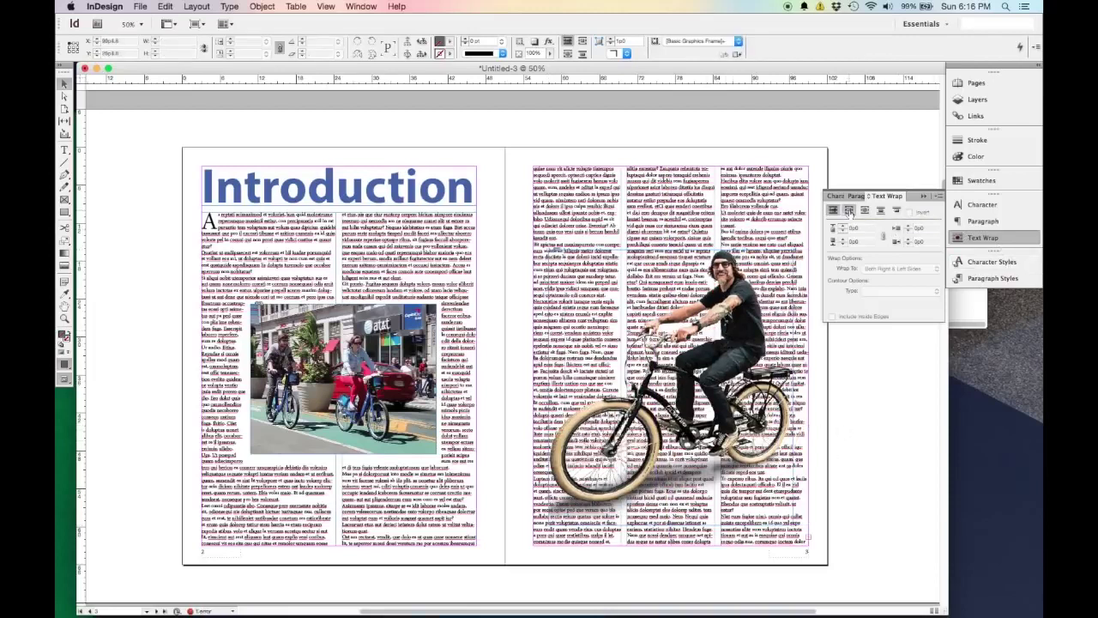
# Set the cruiser rider photo's text wrap to wrap around its bounding box
pyautogui.click(849, 211)
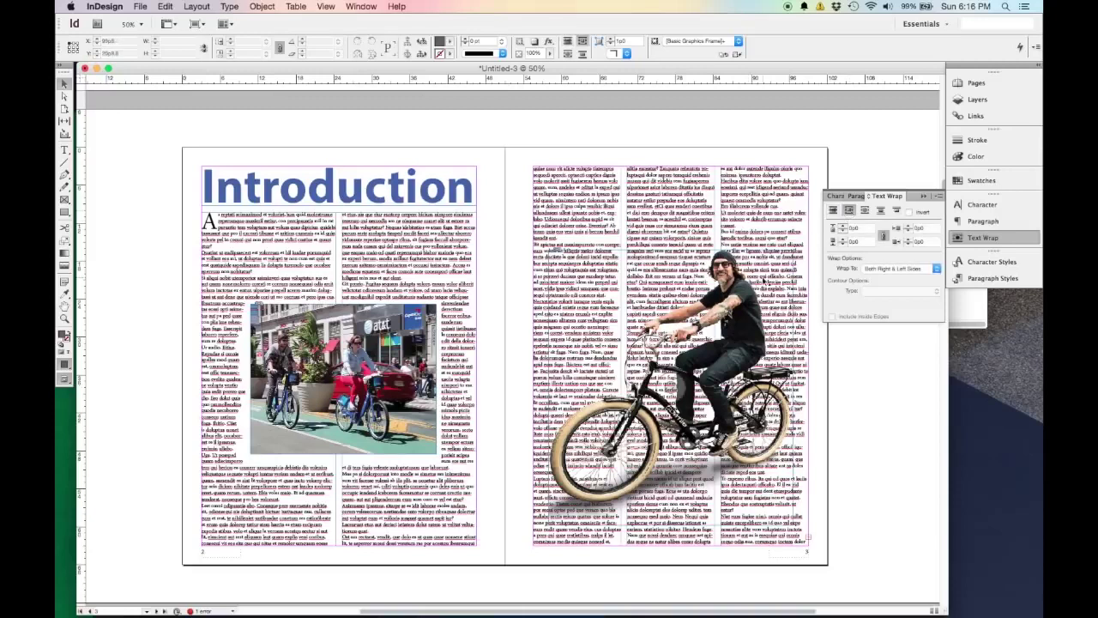
pyautogui.click(671, 385)
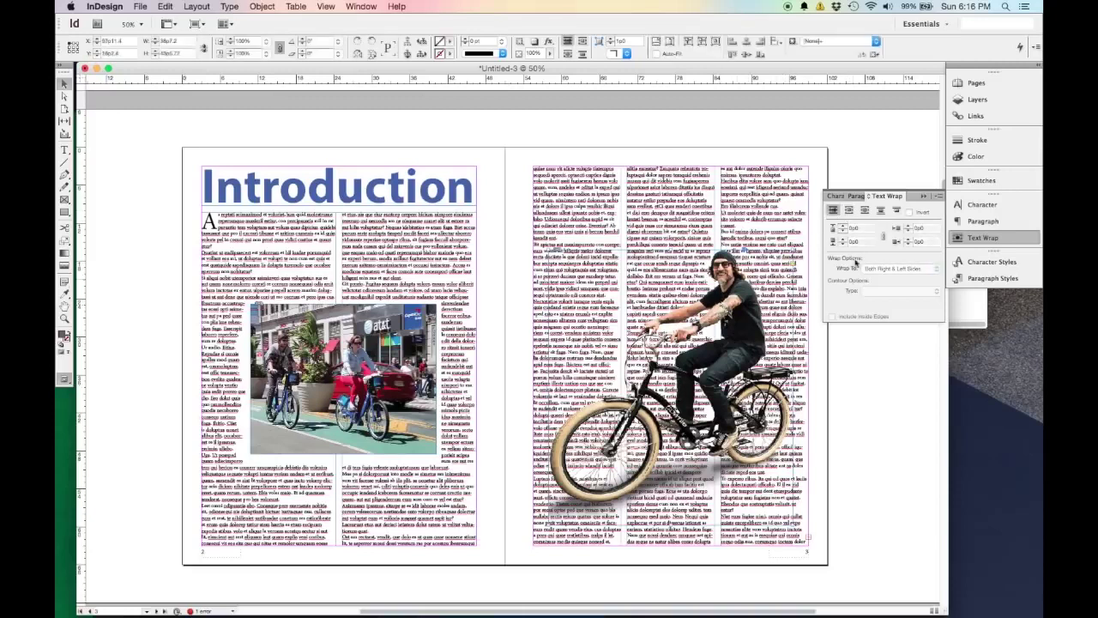
pyautogui.click(849, 211)
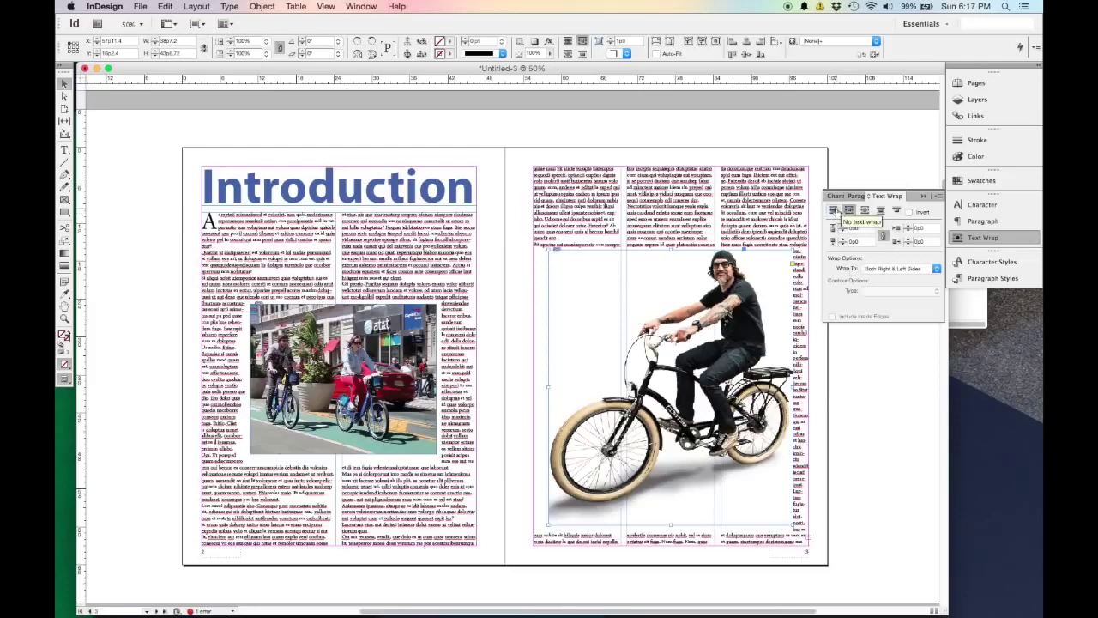
pyautogui.click(832, 210)
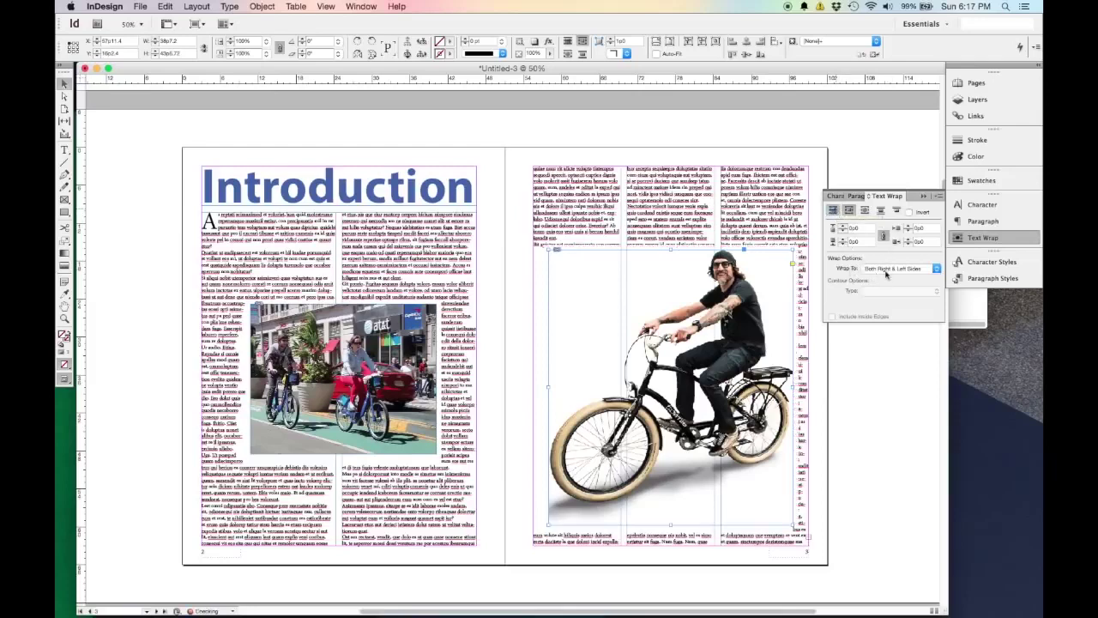
pyautogui.click(850, 211)
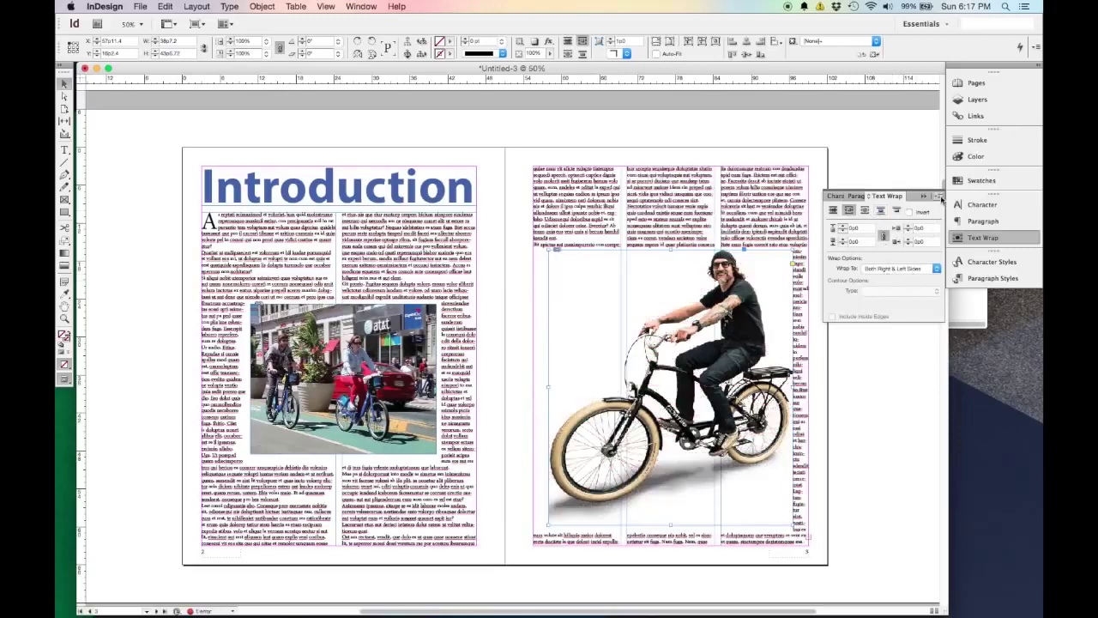
# Collapse and show the full text wrap options again, and keep the wrap on Both Right & Left Sides
pyautogui.click(939, 196)
pyautogui.click(931, 202)
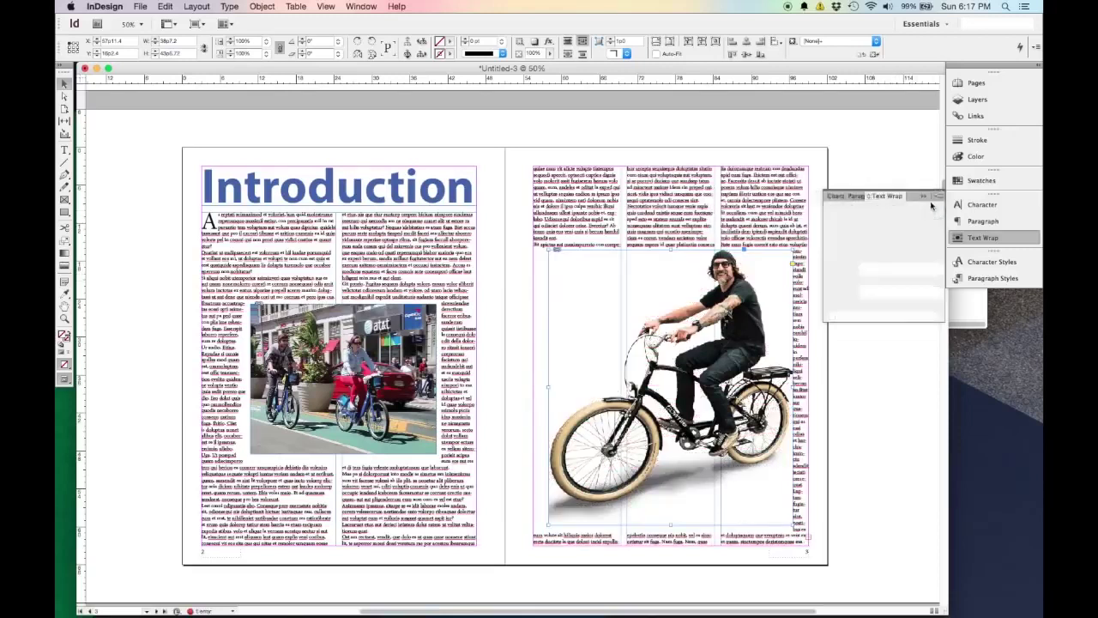
pyautogui.click(939, 197)
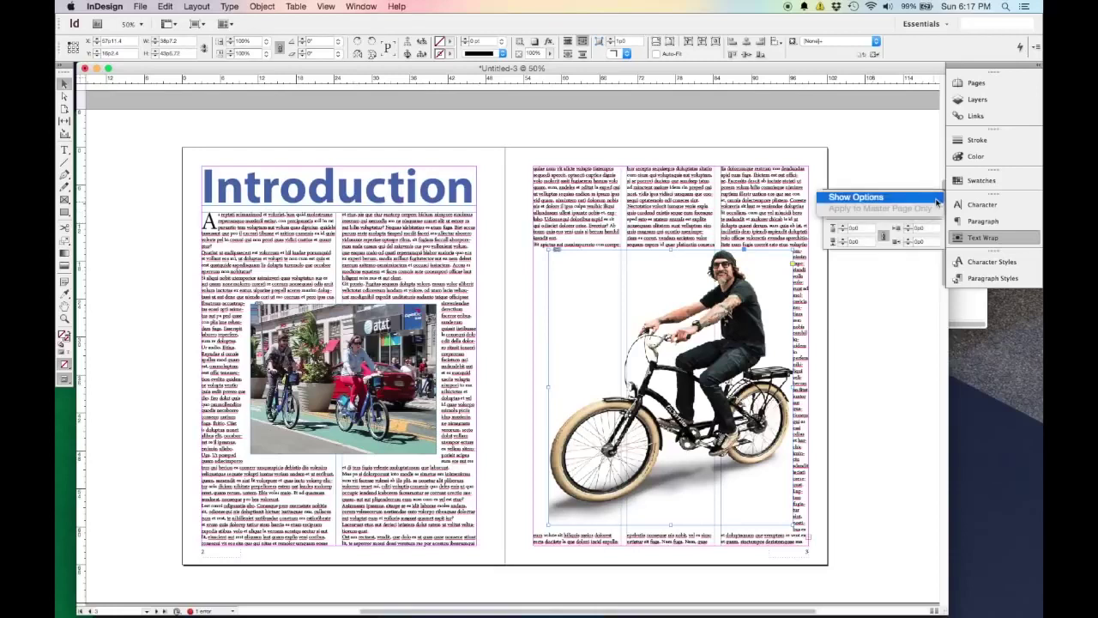
pyautogui.click(858, 197)
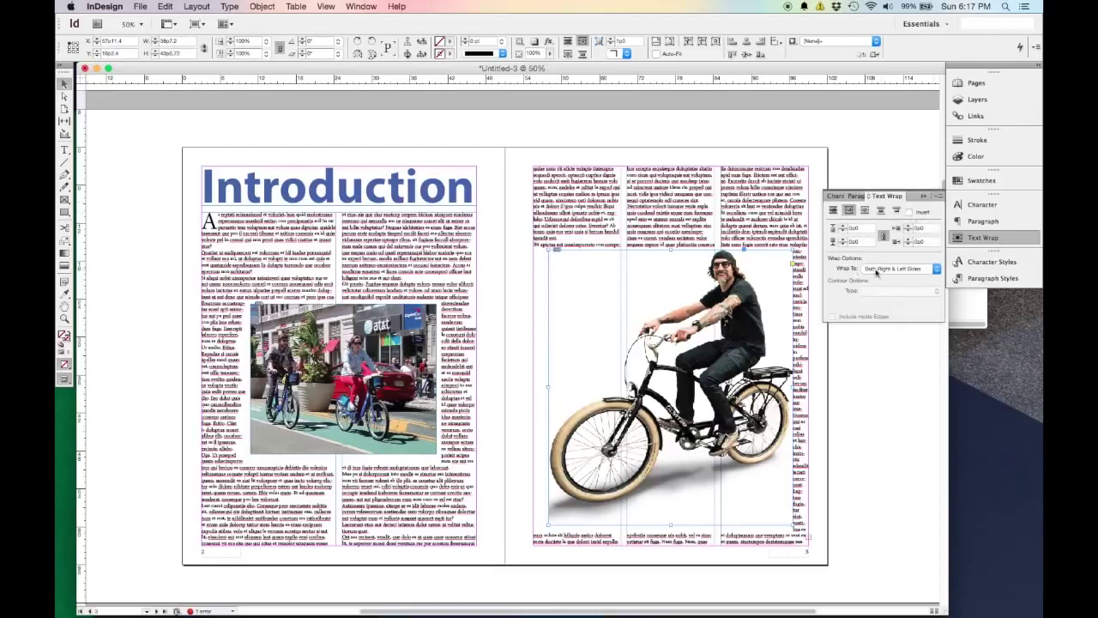
pyautogui.click(876, 271)
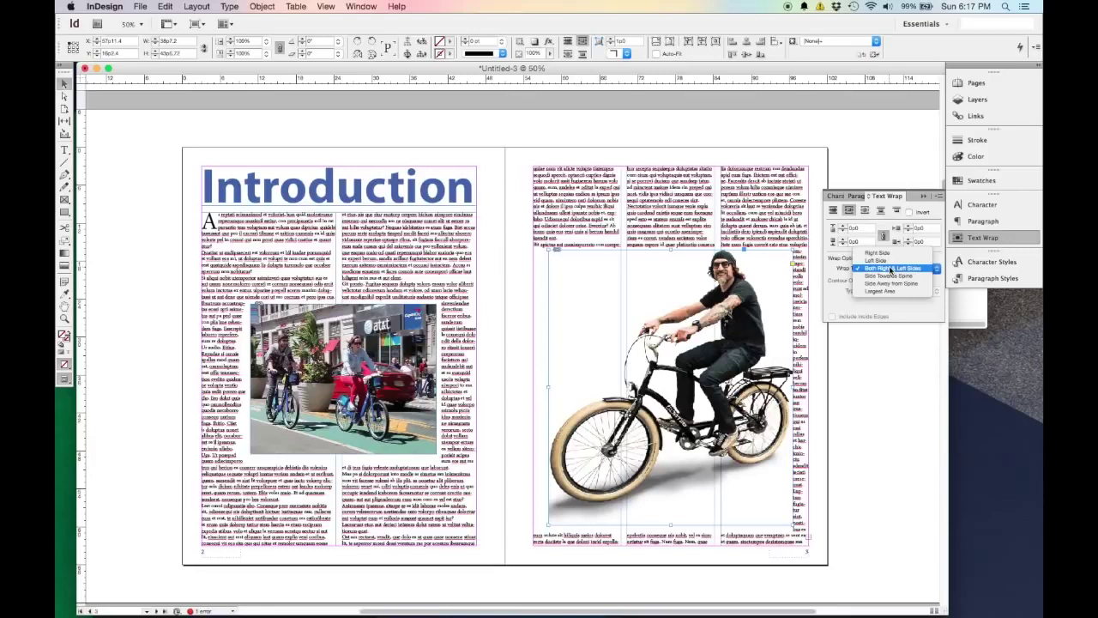
pyautogui.click(892, 268)
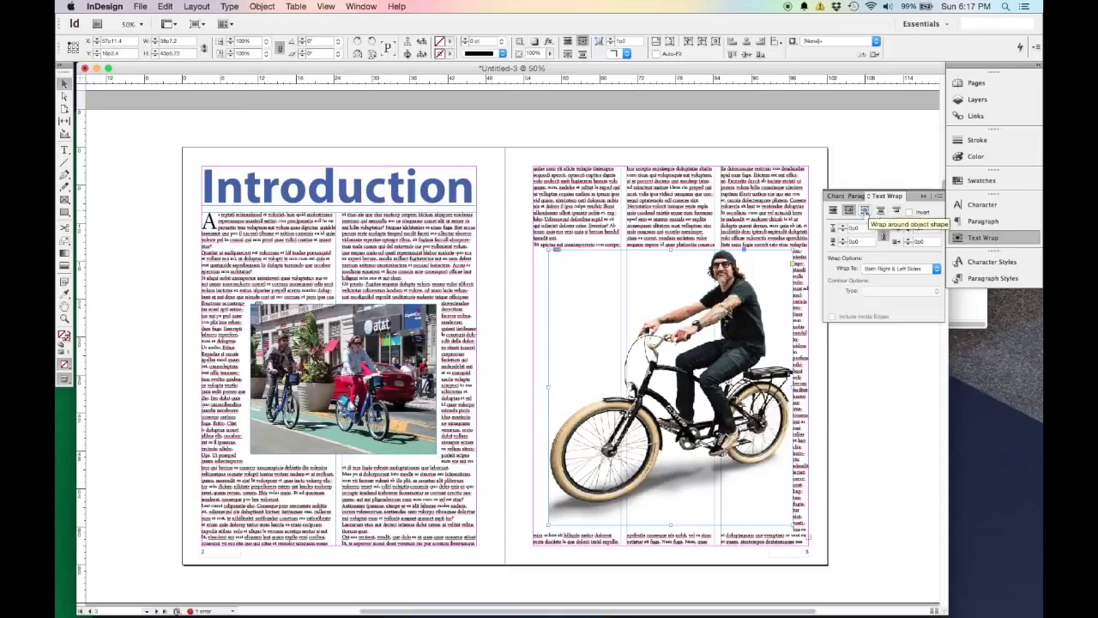
# Set the cruiser rider photo's text wrap to follow the object shape, with Alpha Channel as the contour type
pyautogui.click(865, 211)
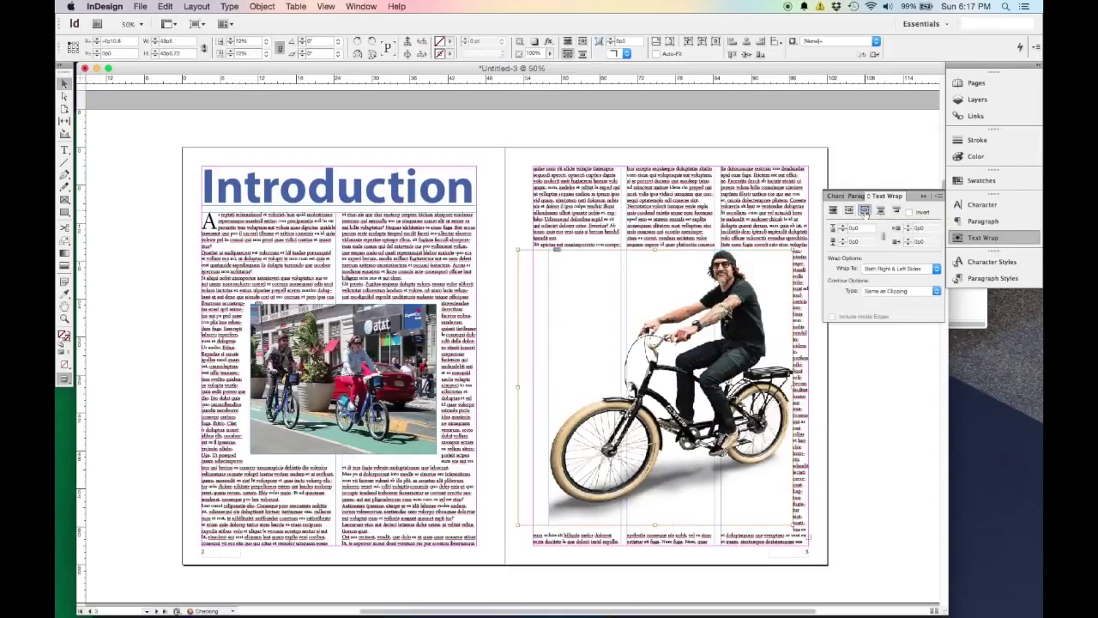
pyautogui.click(846, 448)
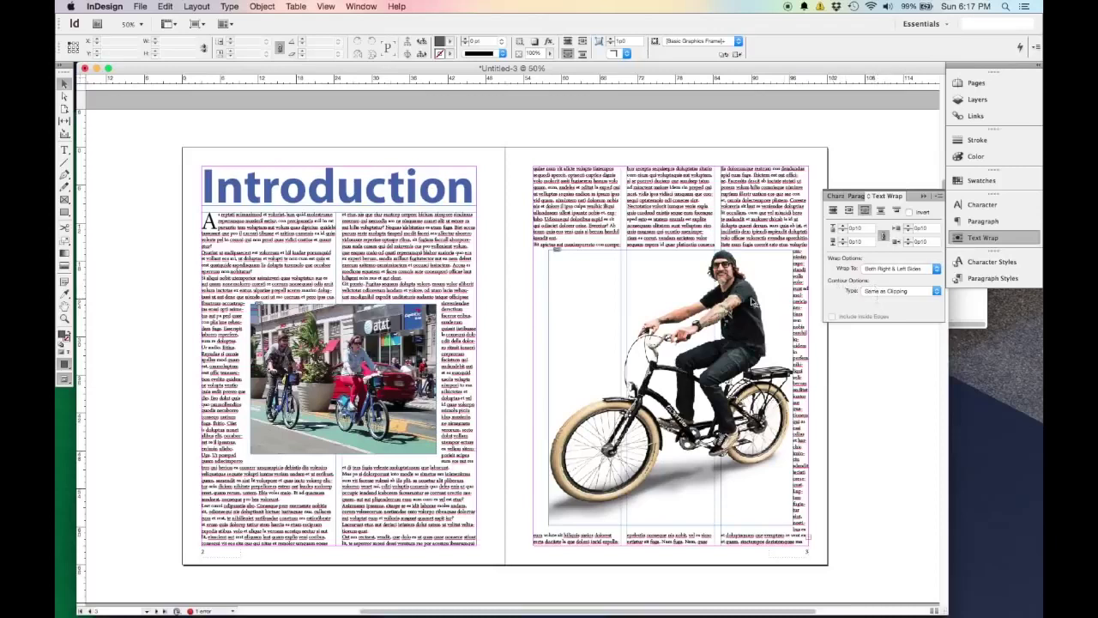
pyautogui.click(934, 291)
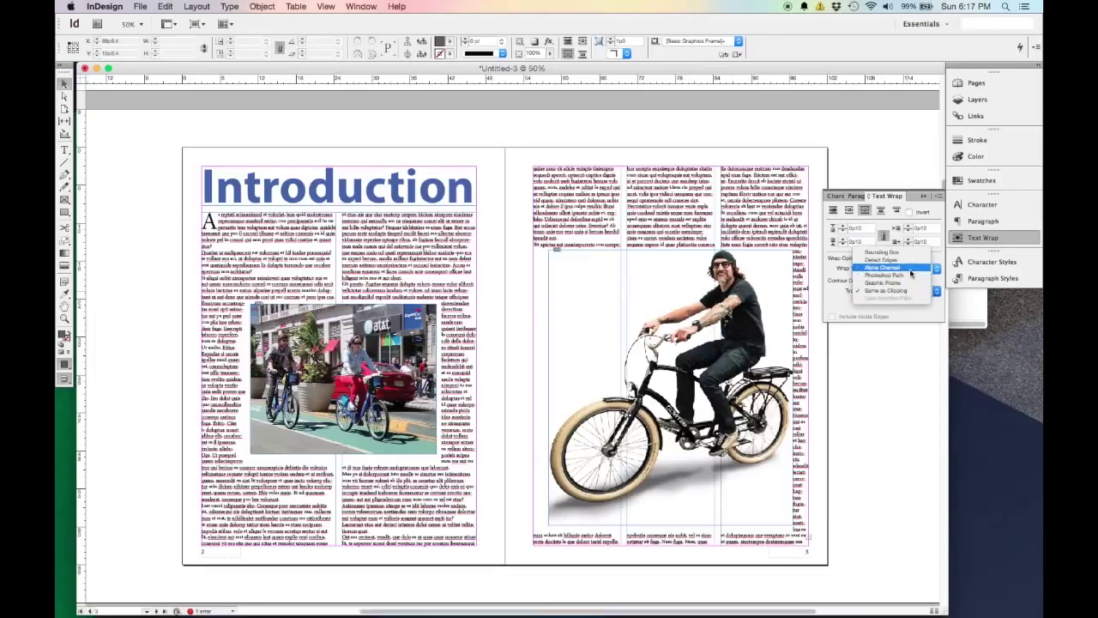
pyautogui.click(910, 269)
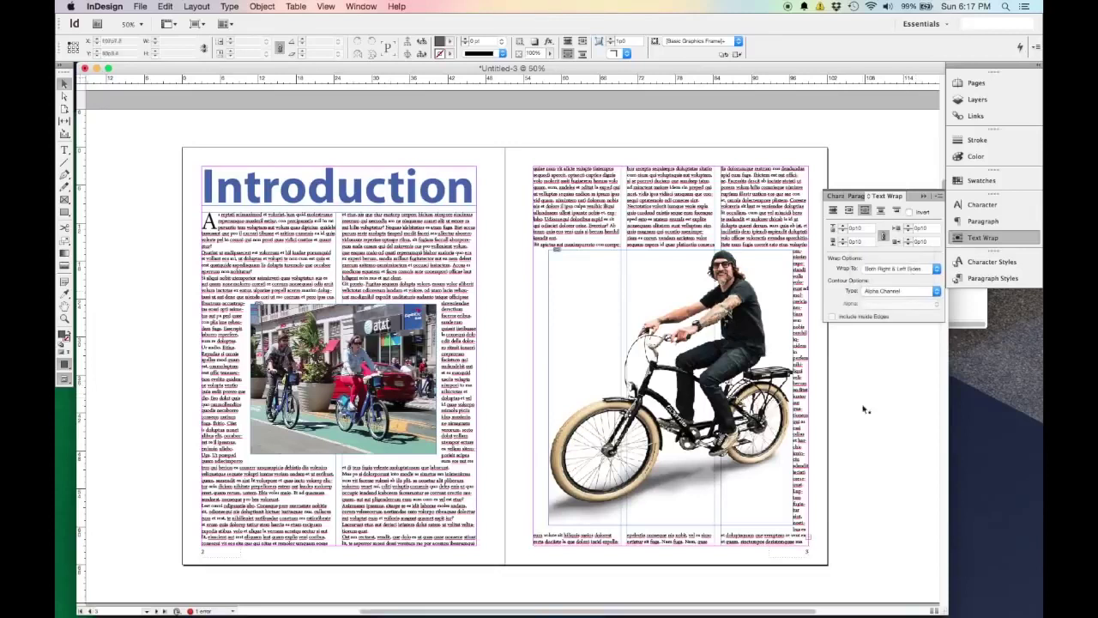
pyautogui.click(767, 275)
pyautogui.click(933, 291)
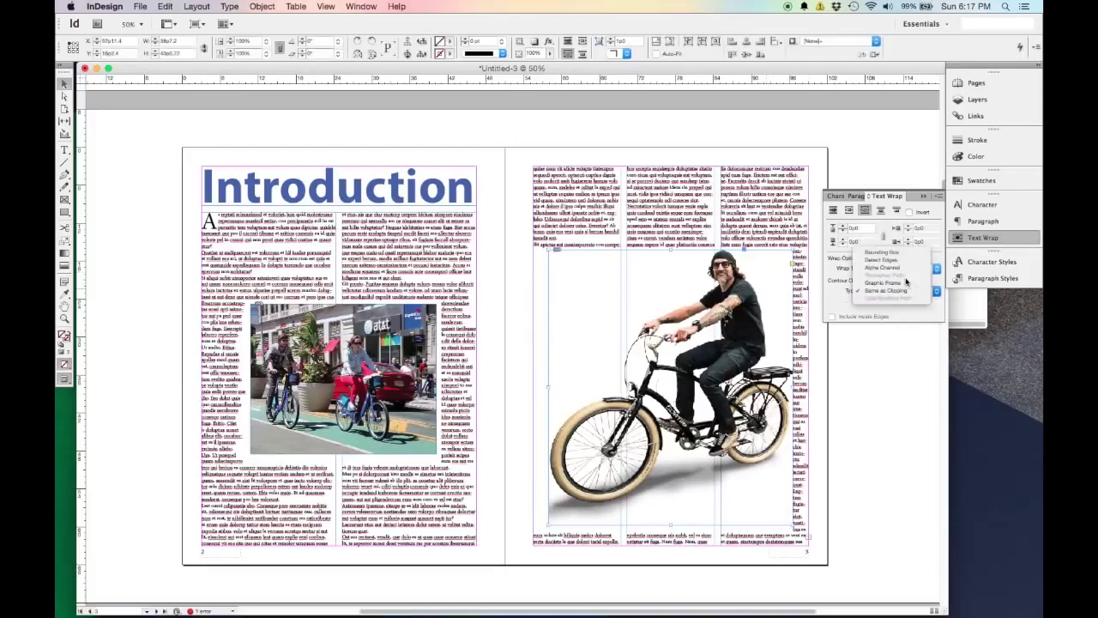
pyautogui.click(882, 266)
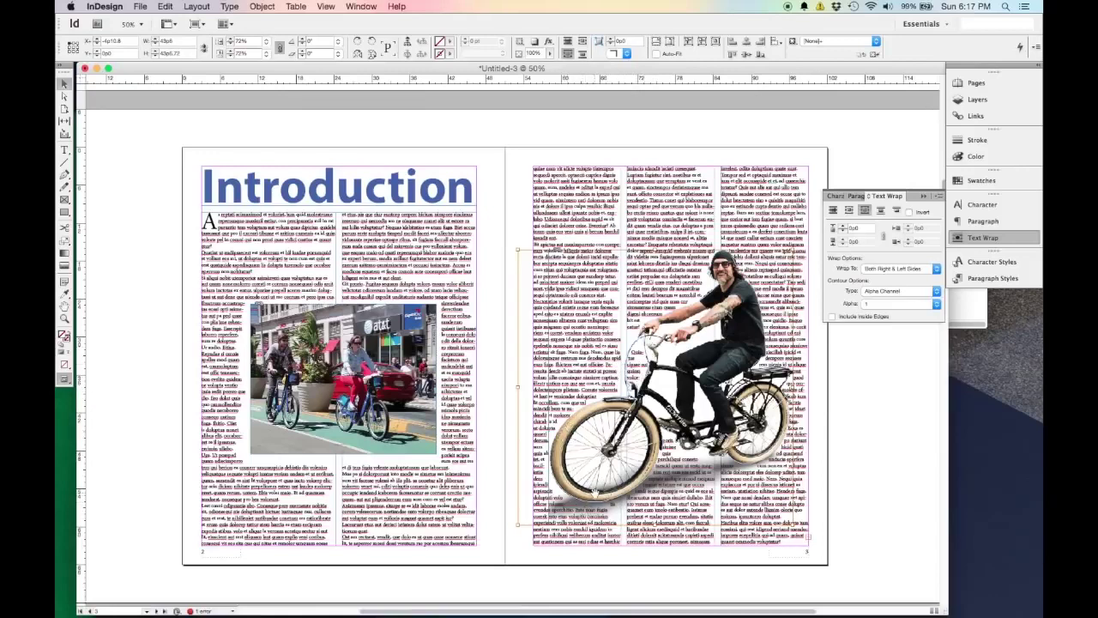
# Set the cruiser rider photo's text wrap offset to 0p10
pyautogui.scroll(2, 596, 491)
pyautogui.scroll(2, 640, 490)
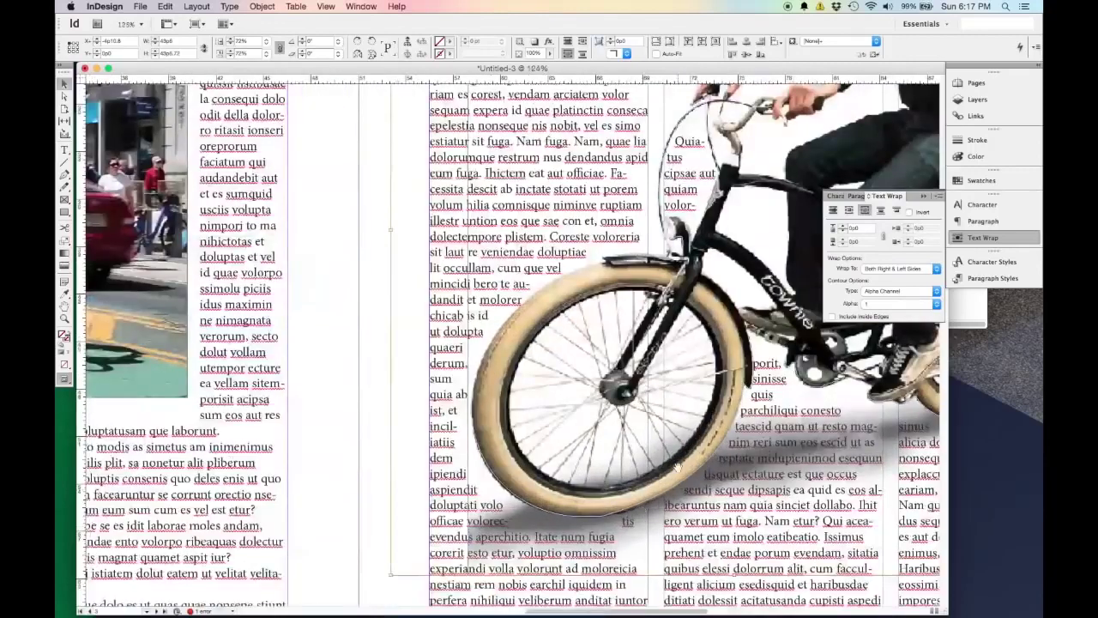
pyautogui.click(844, 227)
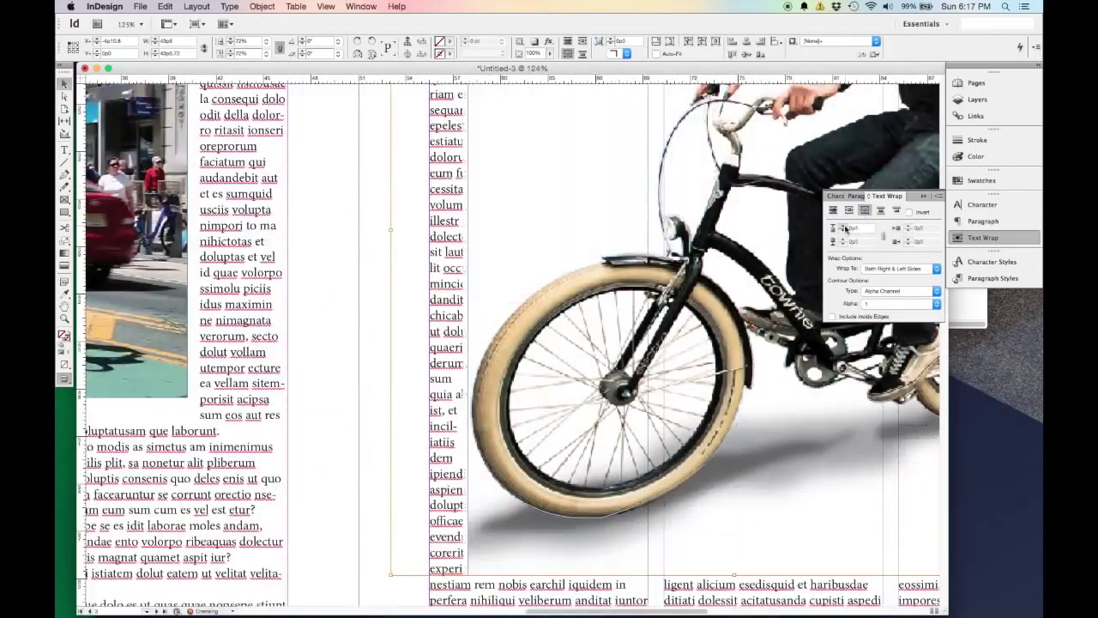
pyautogui.click(844, 227)
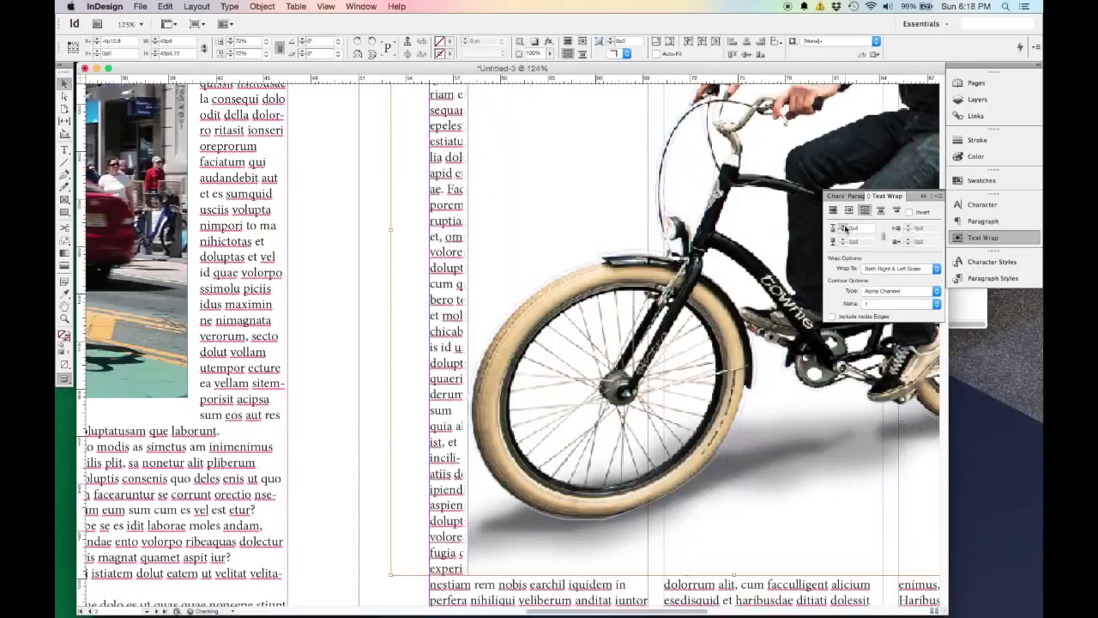
pyautogui.click(845, 228)
pyautogui.click(844, 227)
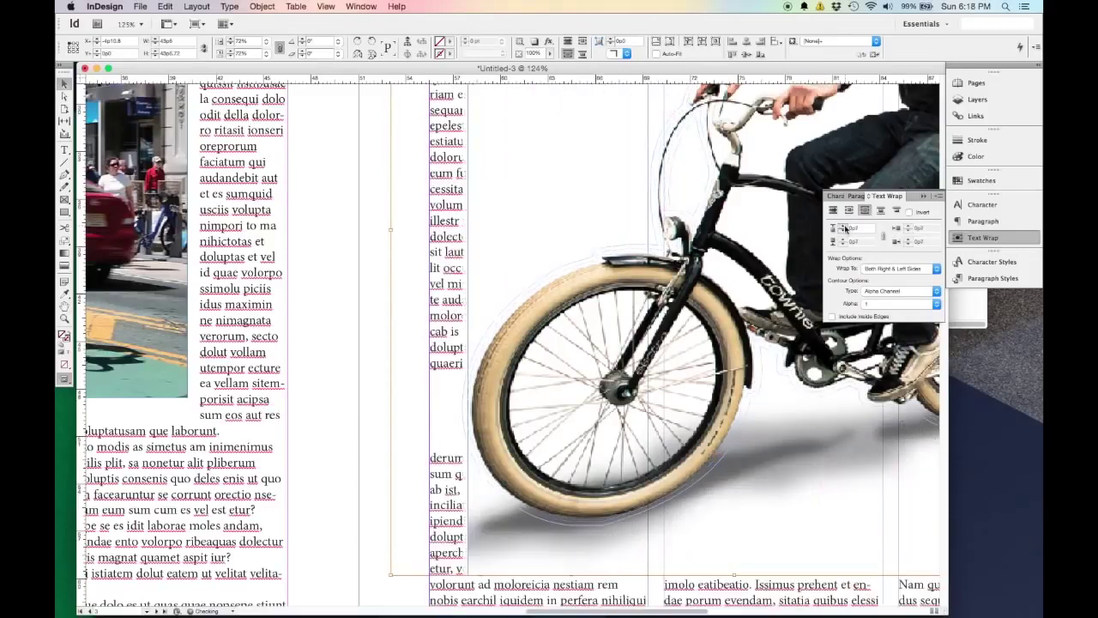
pyautogui.click(844, 227)
pyautogui.click(844, 227)
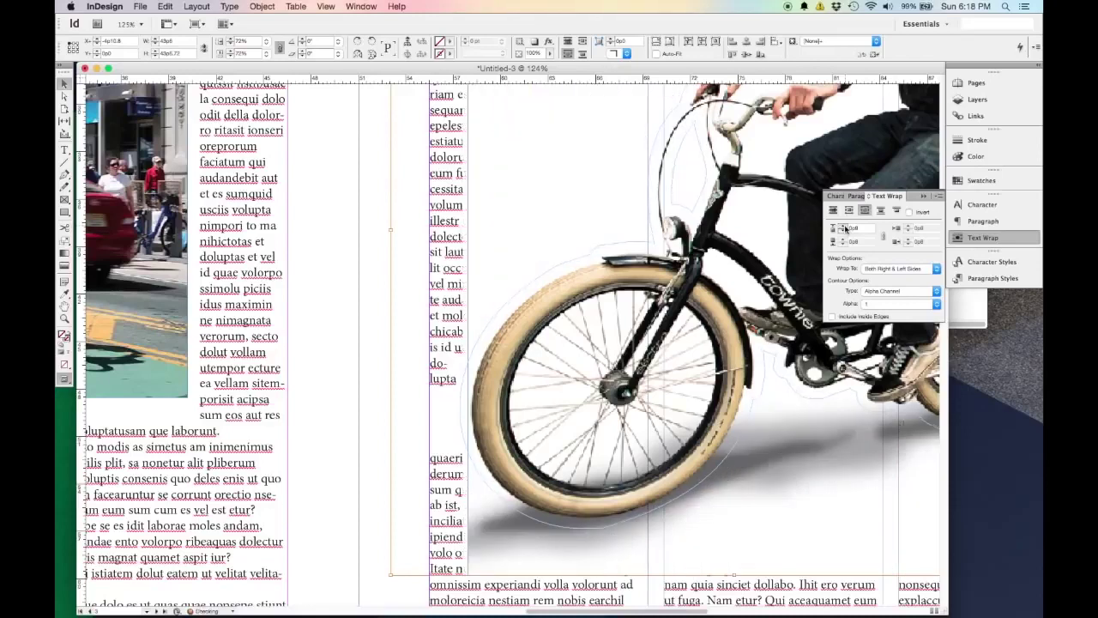
pyautogui.click(845, 228)
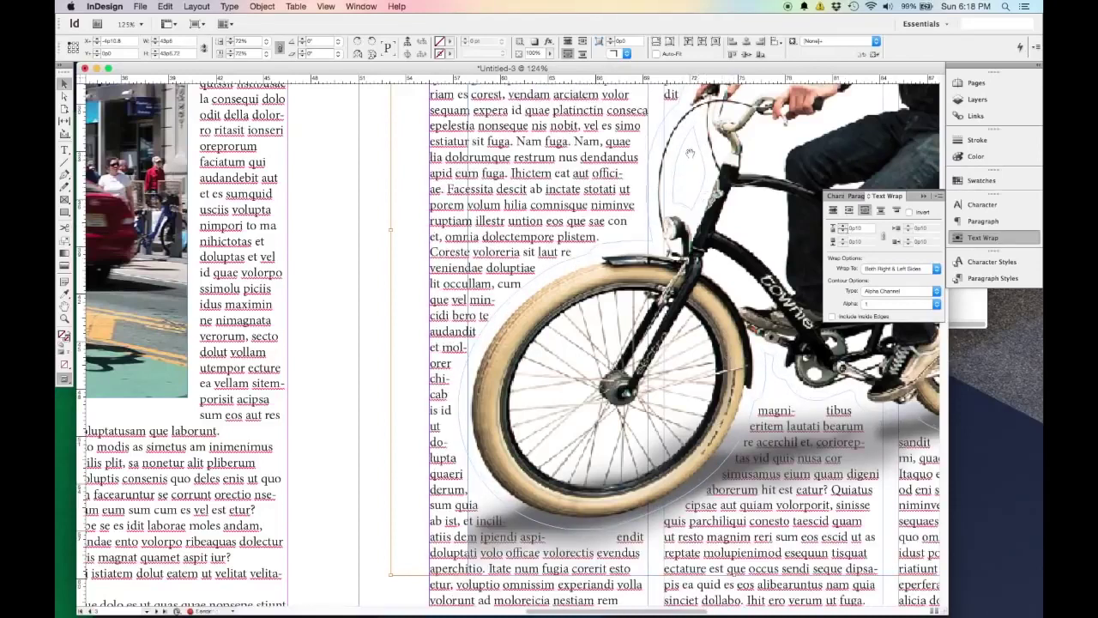
# Check the text flow around the cruiser rider, deselect the photo, and preview the spread without frame edges and guides
pyautogui.scroll(5, 698, 176)
pyautogui.hscroll(6, 698, 175)
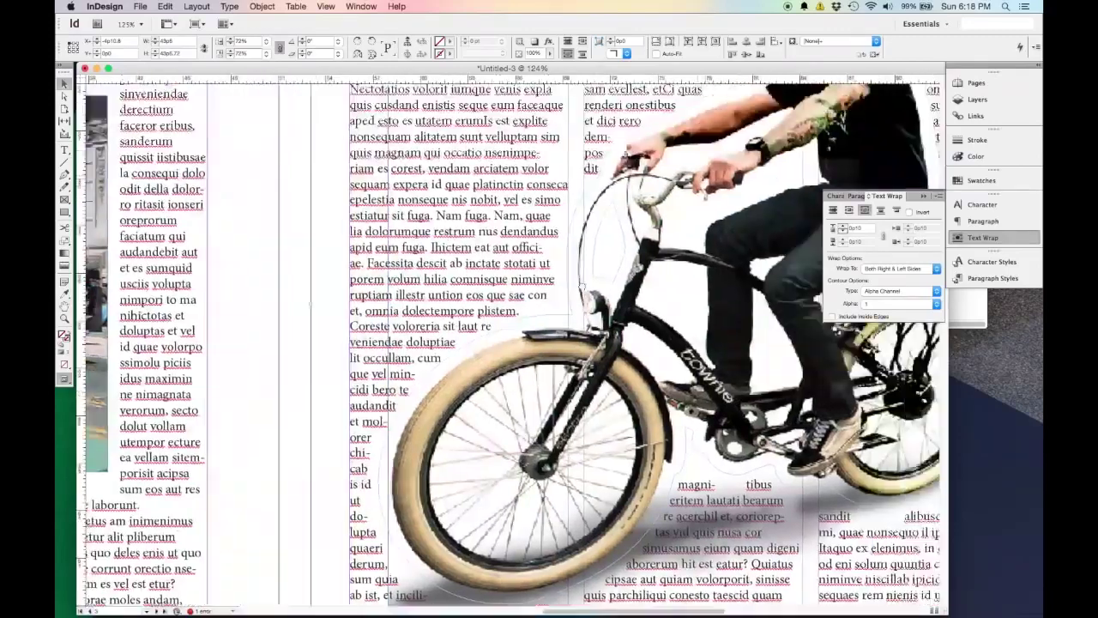
pyautogui.scroll(-3, 502, 346)
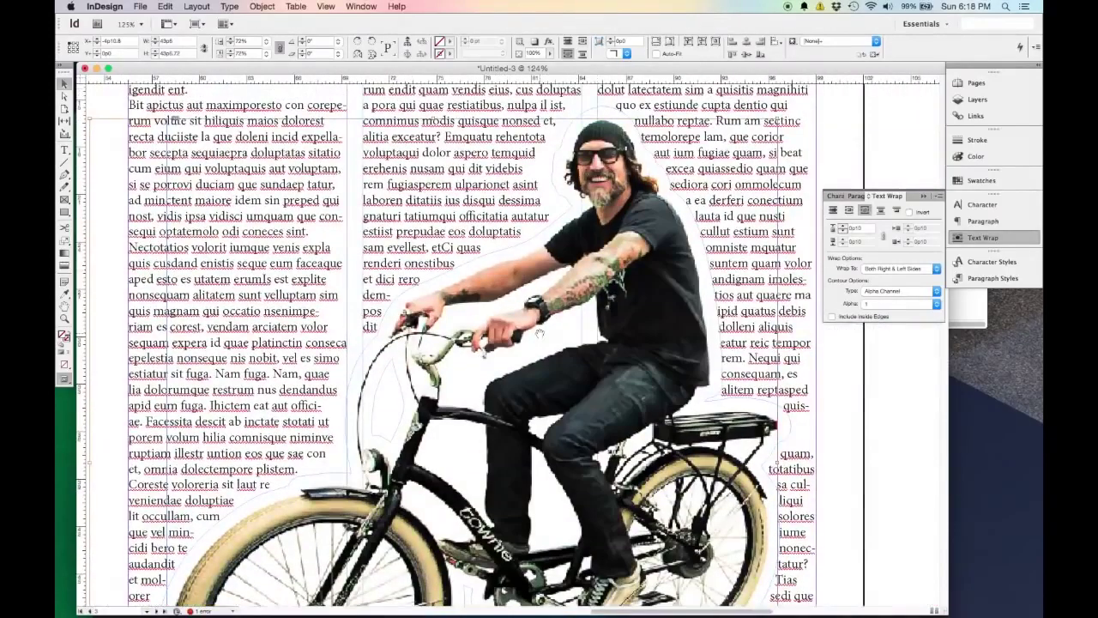
pyautogui.scroll(-1, 538, 334)
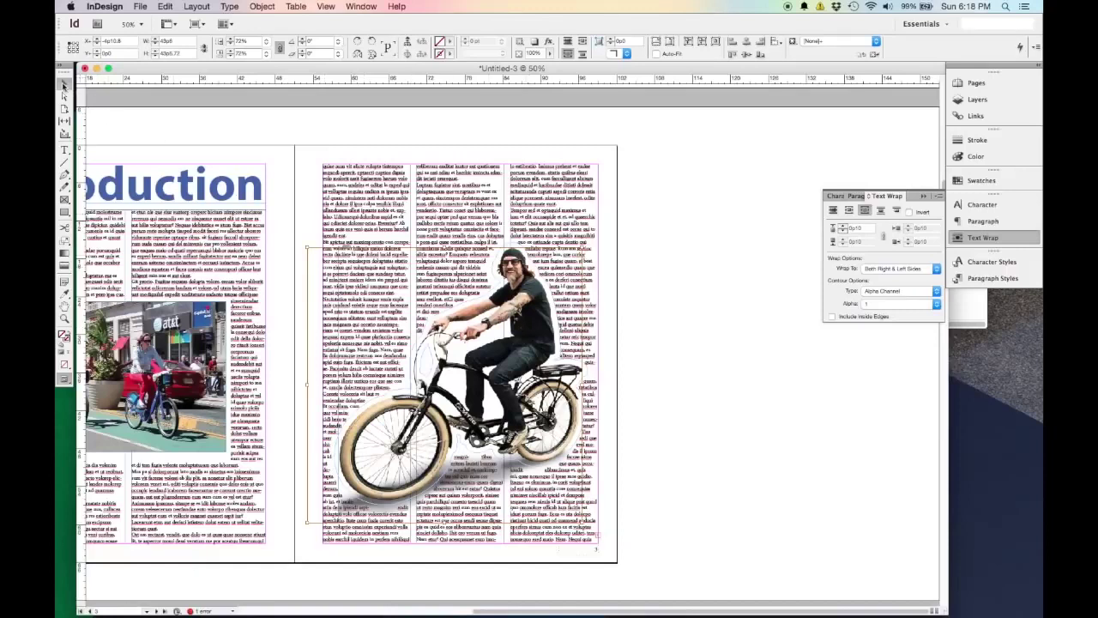
pyautogui.click(657, 331)
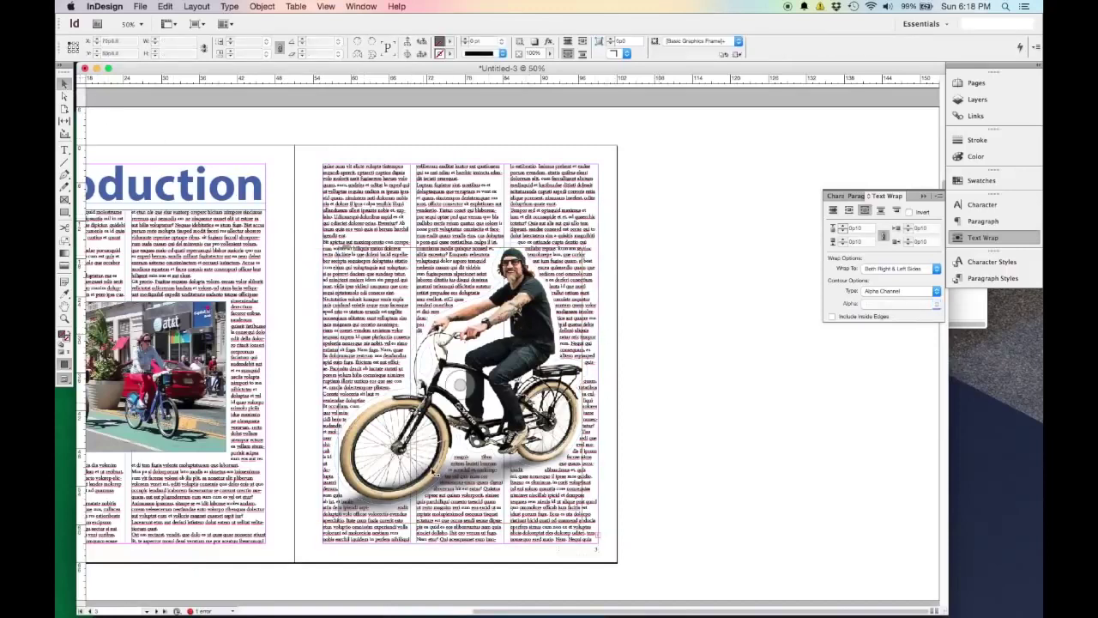
pyautogui.press('w')
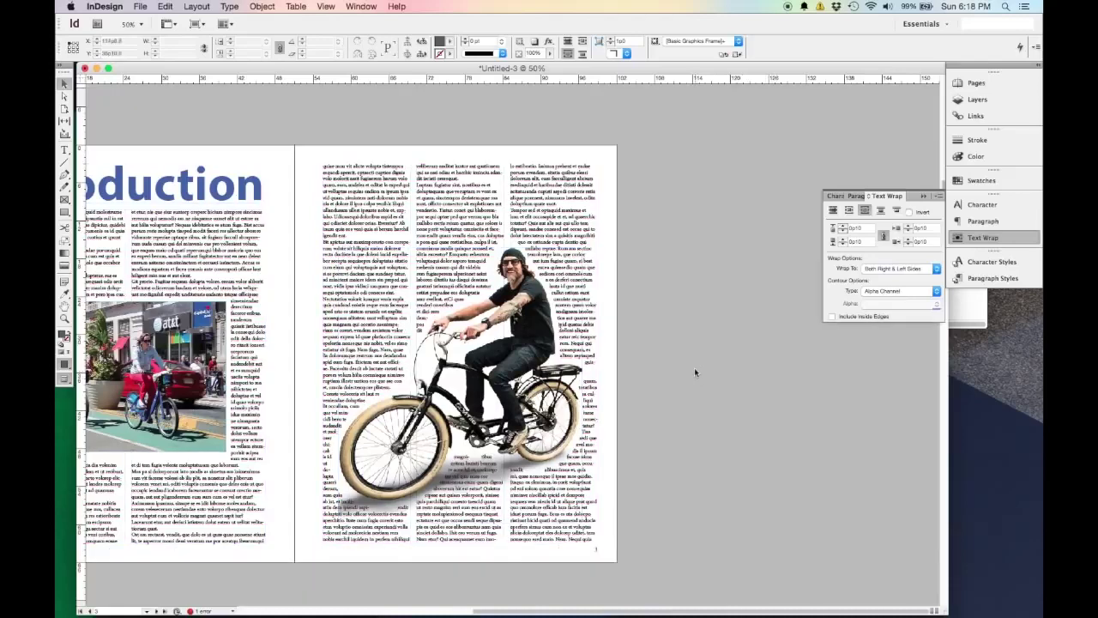
# Look over the Introduction spread and the Bike Share cover in preview, and return to the normal view with frame edges and guides
pyautogui.hscroll(-5, 770, 310)
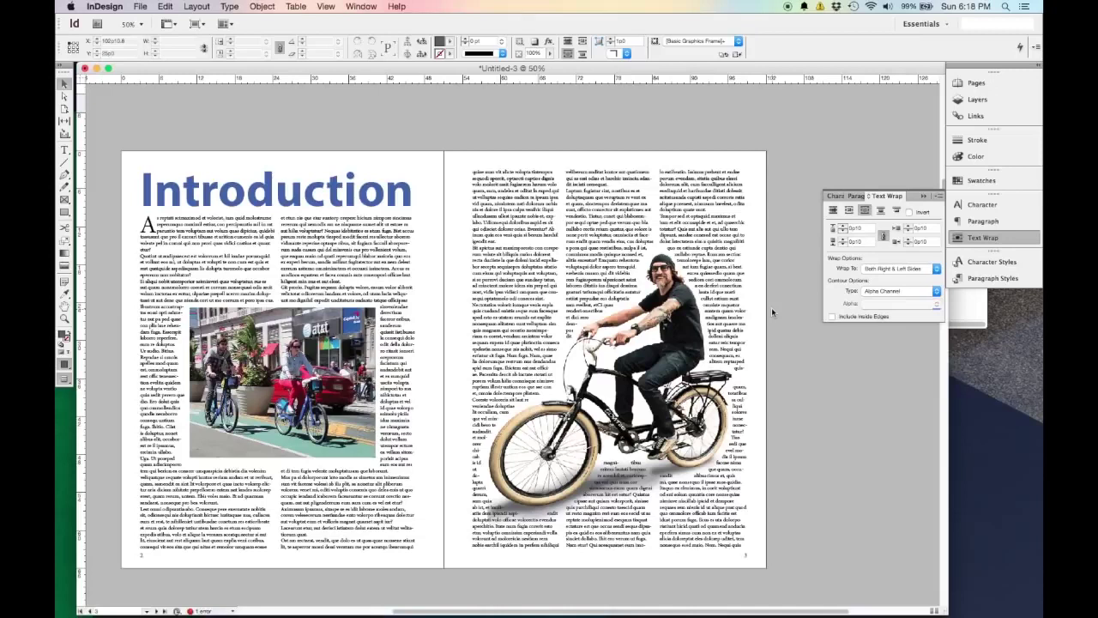
pyautogui.scroll(10, 771, 307)
pyautogui.scroll(2, 782, 319)
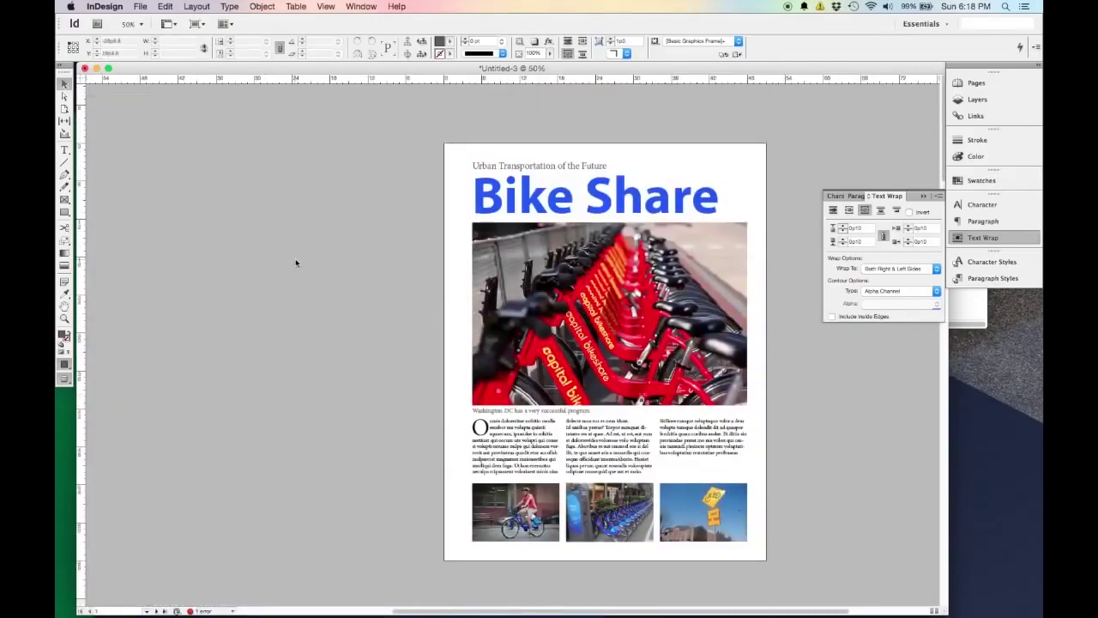
pyautogui.press('w')
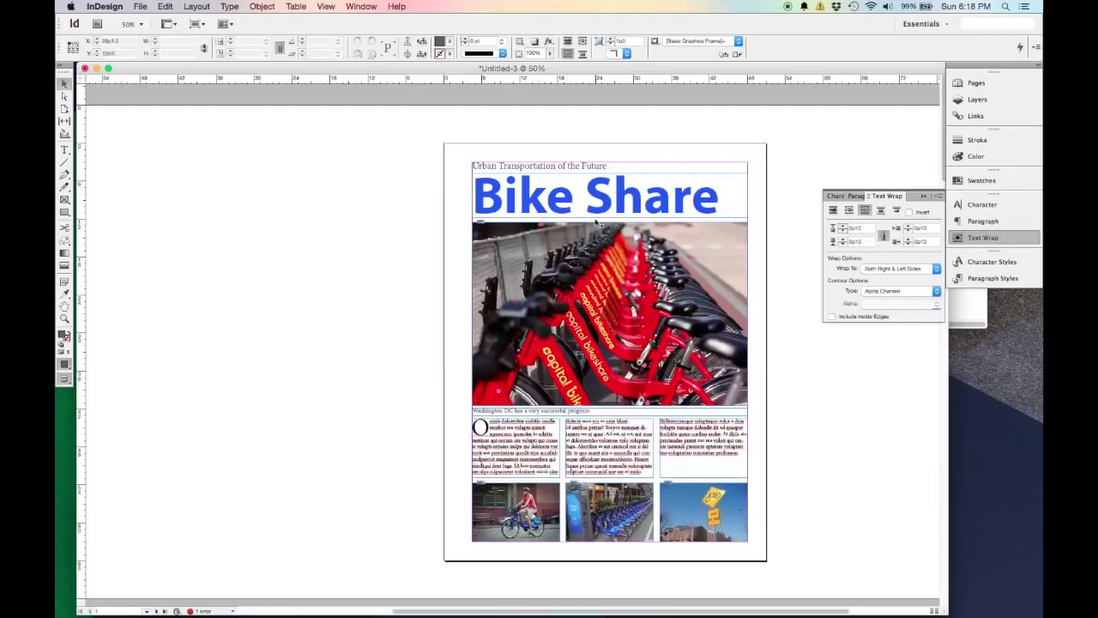
# Insert a blank line before the paragraph starting "Bit apictus" in the first text column of page 3
pyautogui.scroll(-3, 673, 368)
pyautogui.scroll(-7, 674, 368)
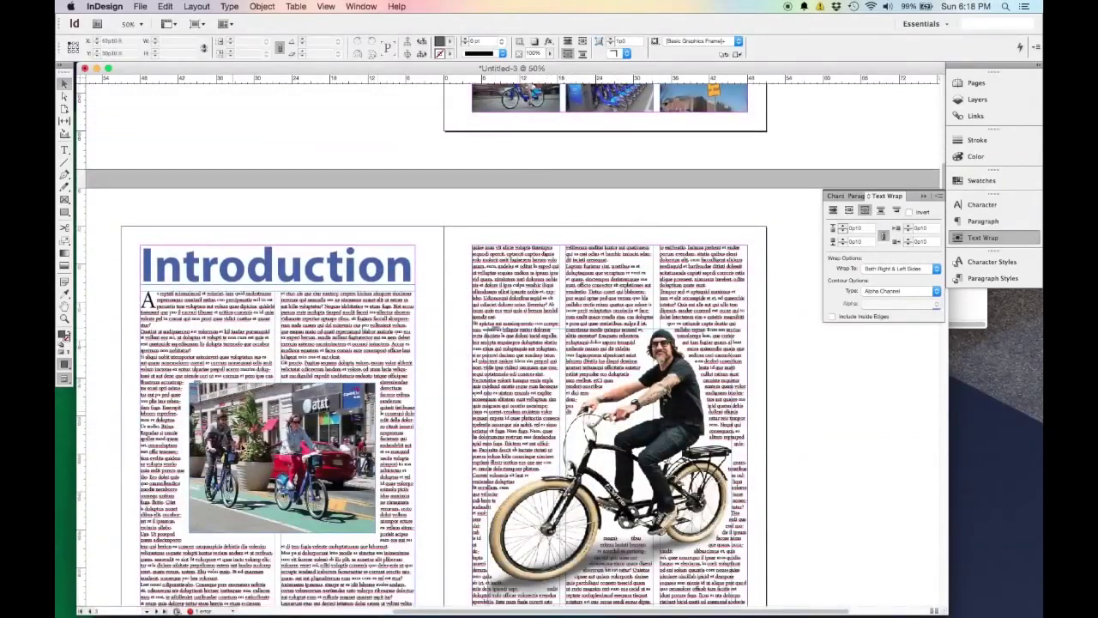
pyautogui.scroll(-3, 461, 259)
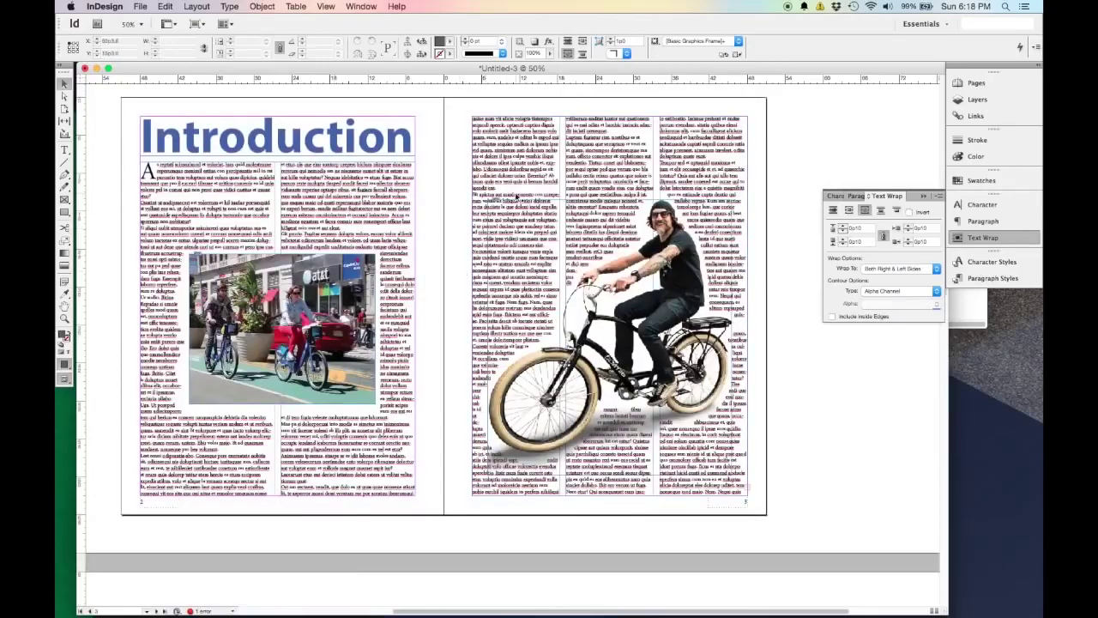
pyautogui.scroll(5, 518, 188)
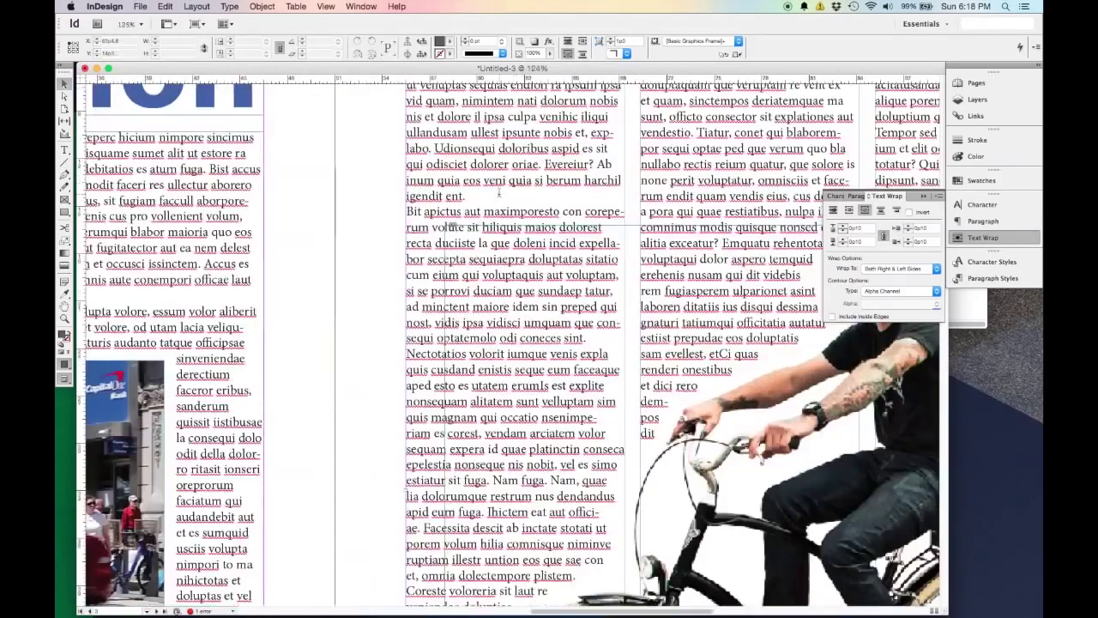
pyautogui.doubleClick(500, 194)
pyautogui.press('Return')
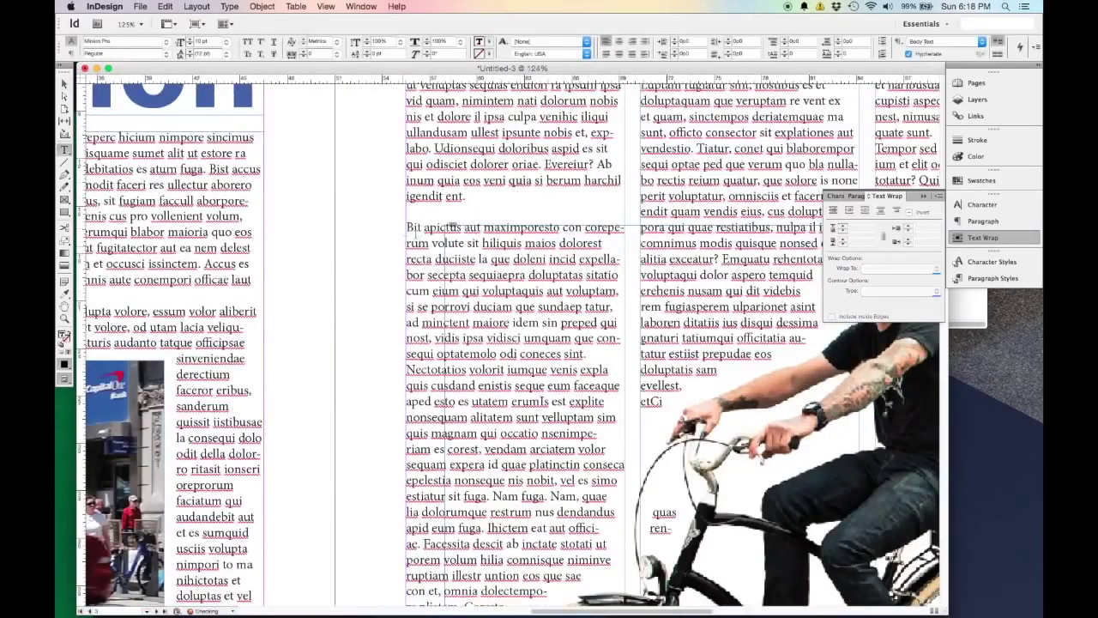
# Apply the First Body paragraph style to the paragraph starting "Bit apictus" on page 3, and leave text editing
pyautogui.moveTo(432, 244); pyautogui.dragTo(408, 226)
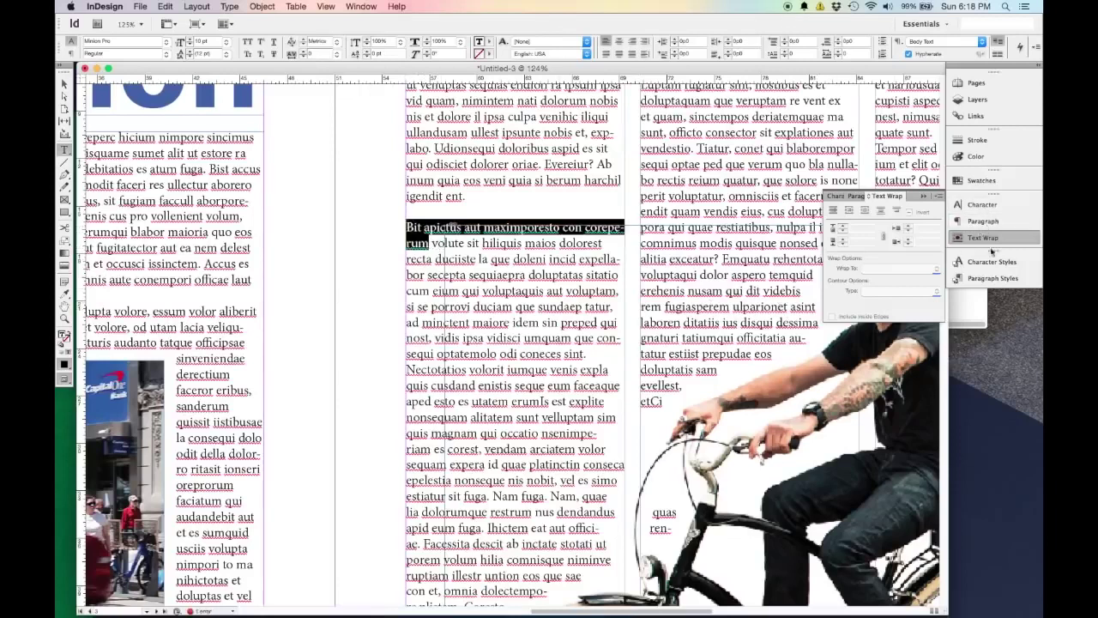
pyautogui.click(993, 278)
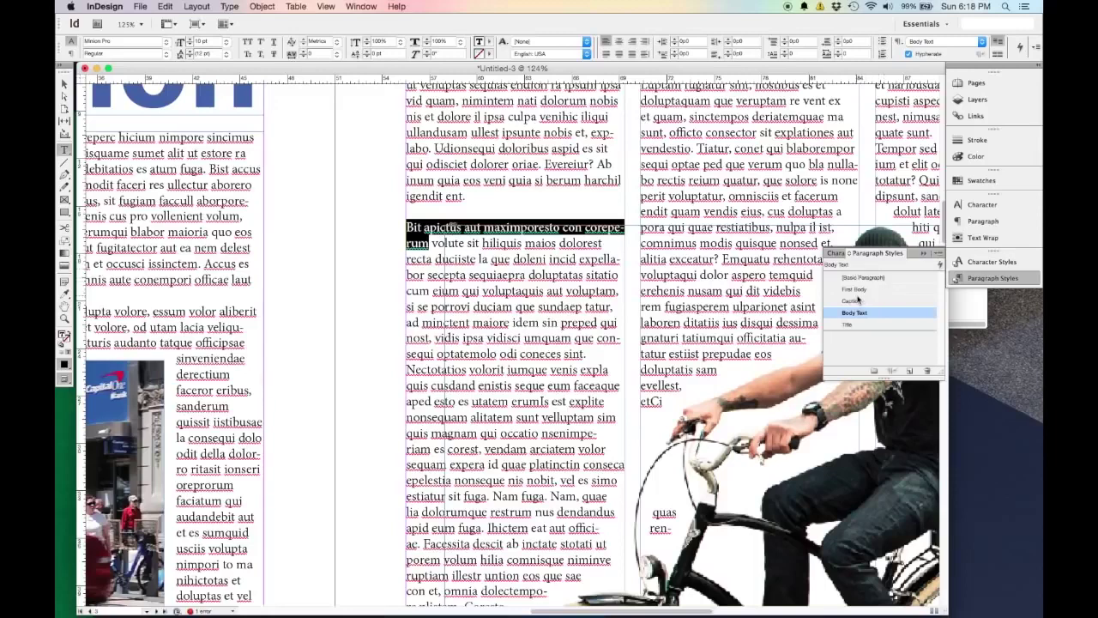
pyautogui.click(871, 294)
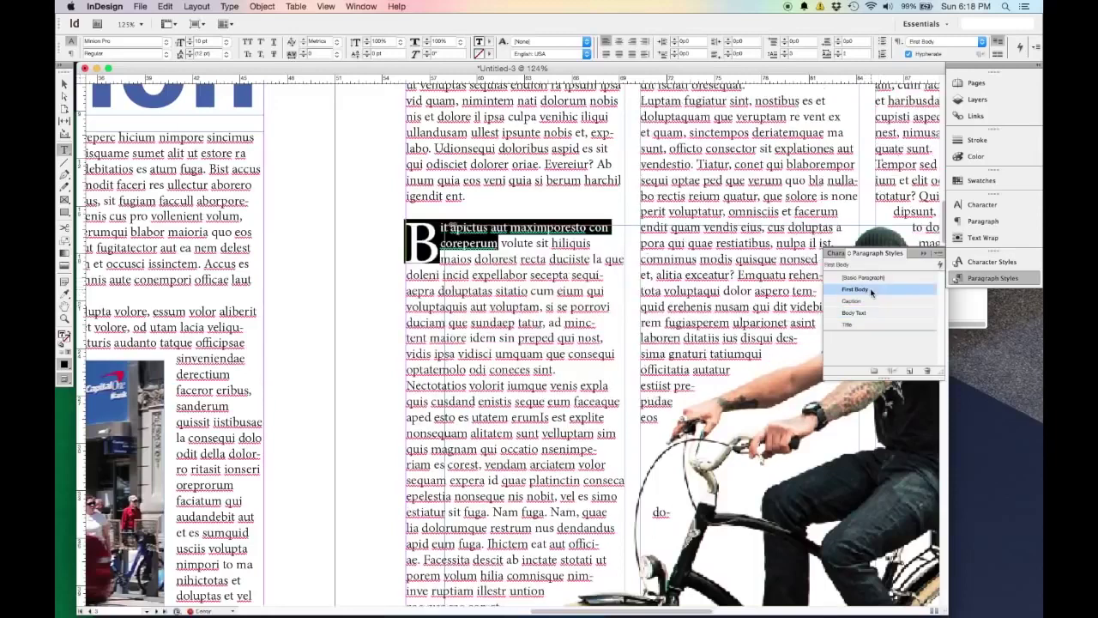
pyautogui.click(67, 83)
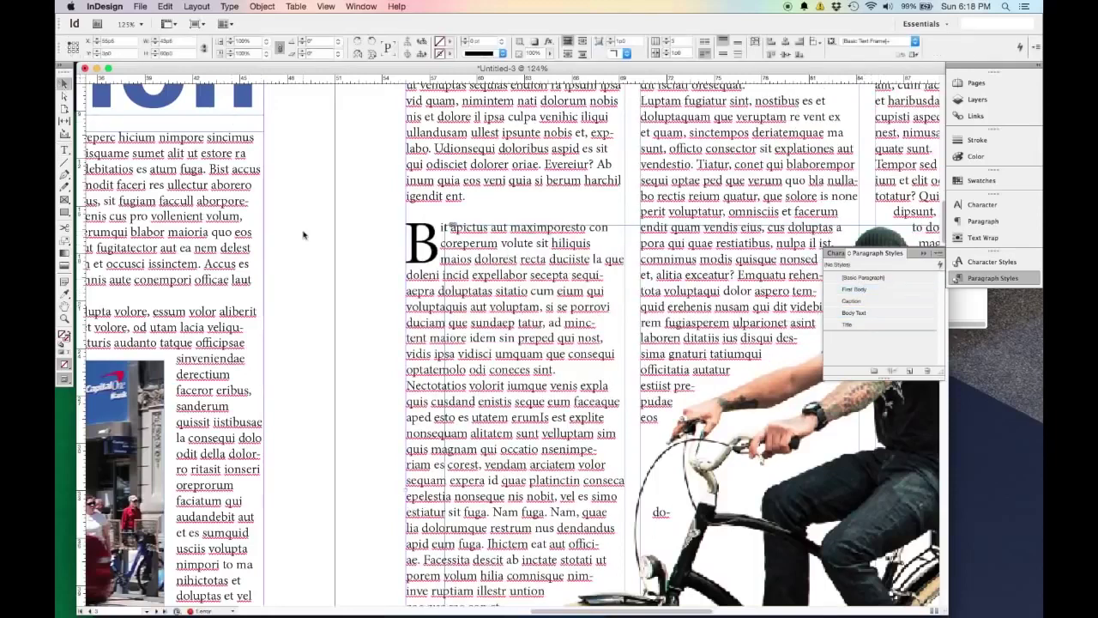
# Insert a blank line before the "Tempor sed" paragraph in page 3's third column and apply the First Body paragraph style to that paragraph
pyautogui.keyDown('alt'); pyautogui.scroll(-4, 336, 246); pyautogui.keyUp('alt')
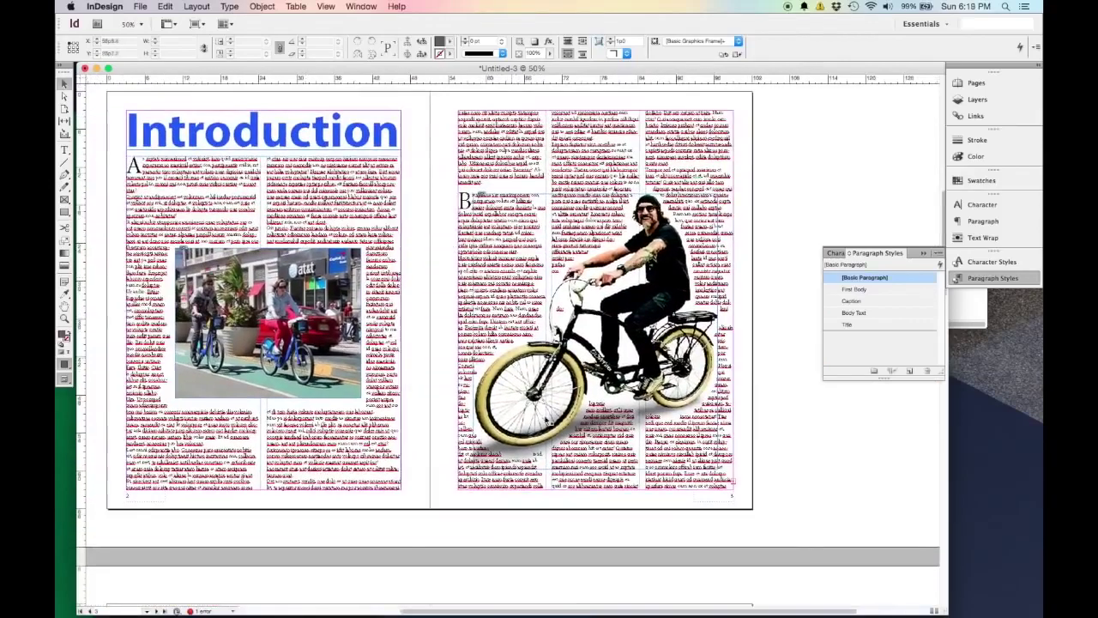
pyautogui.keyDown('alt'); pyautogui.scroll(4, 699, 181); pyautogui.keyUp('alt')
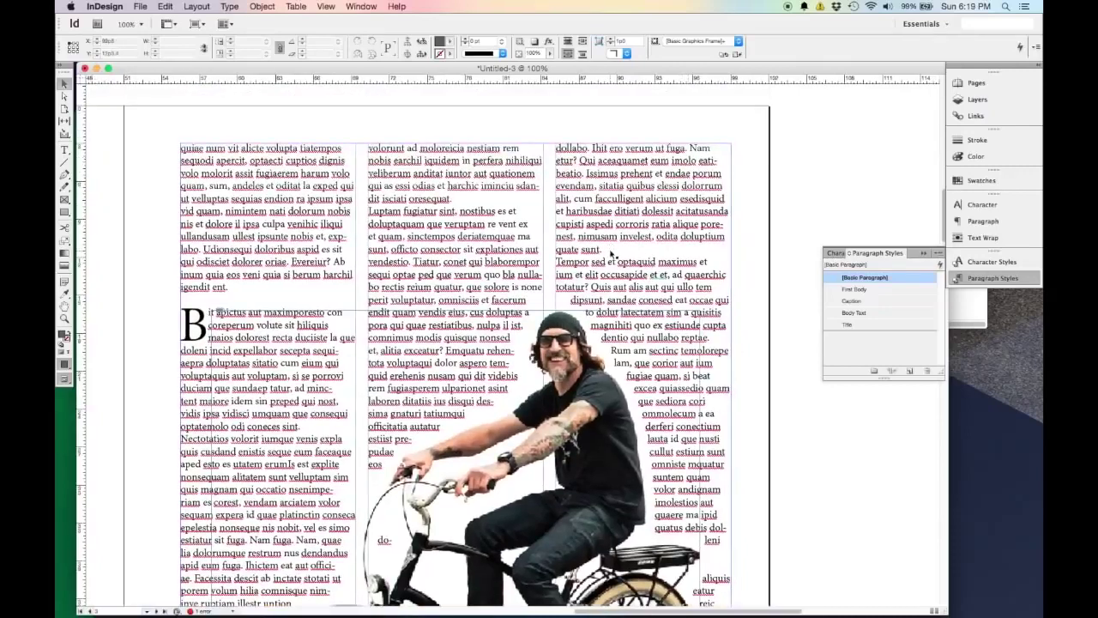
pyautogui.doubleClick(604, 250)
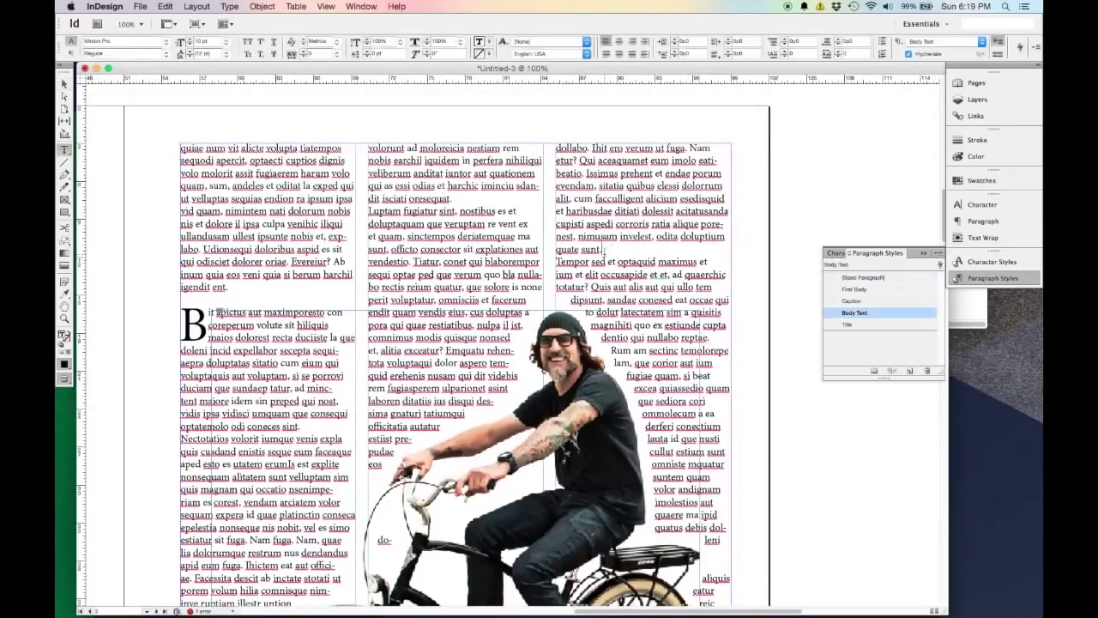
pyautogui.press('Return')
pyautogui.moveTo(556, 274); pyautogui.dragTo(708, 274)
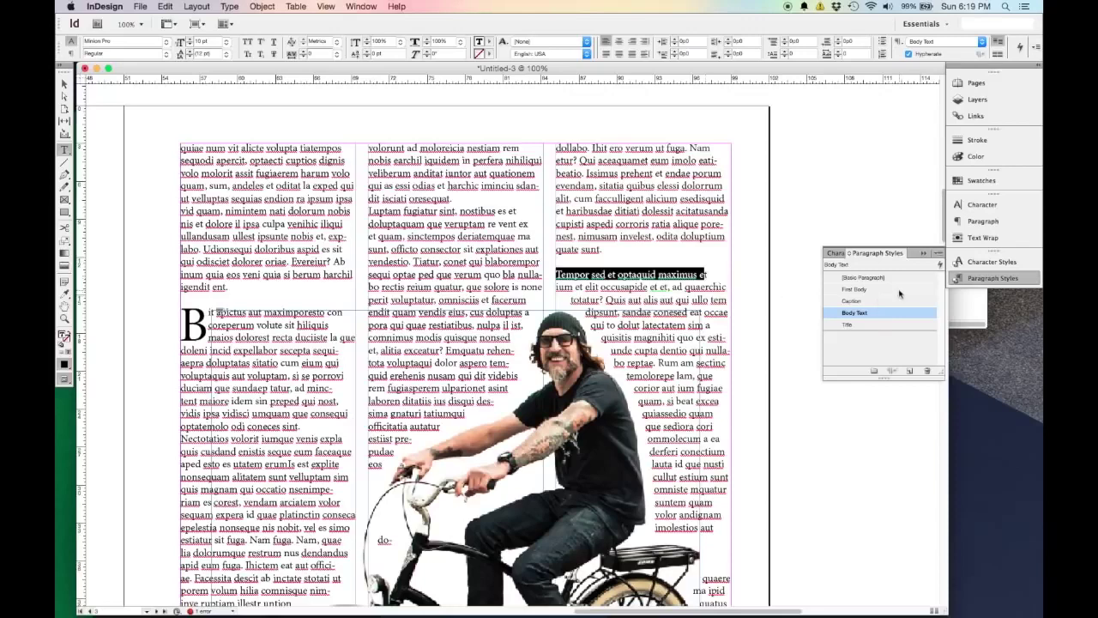
pyautogui.click(858, 289)
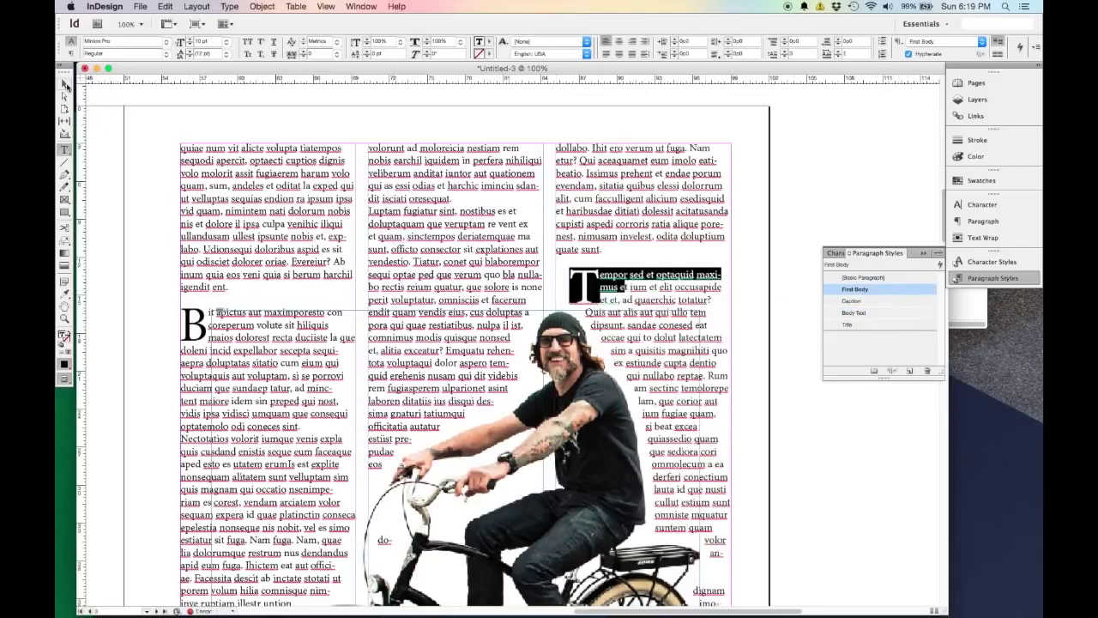
pyautogui.click(63, 83)
pyautogui.click(178, 111)
# Review the cover and the Introduction spread, checking the drop caps and the text flow around the photos
pyautogui.press('super+minus')
pyautogui.press('super+minus')
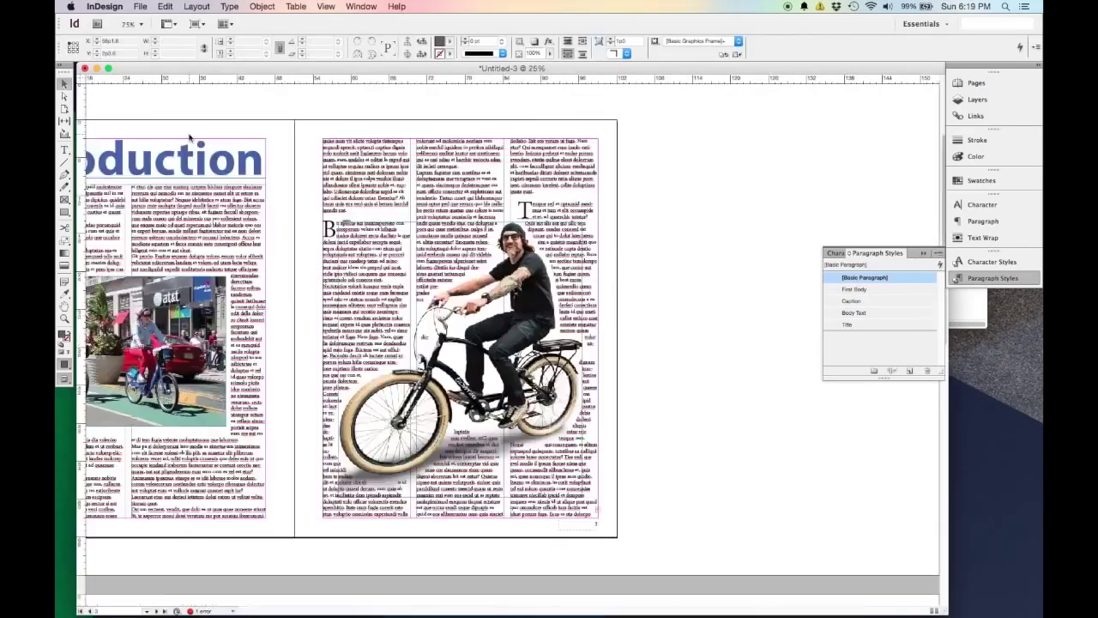
pyautogui.moveTo(500, 171); pyautogui.dragTo(500, 248)
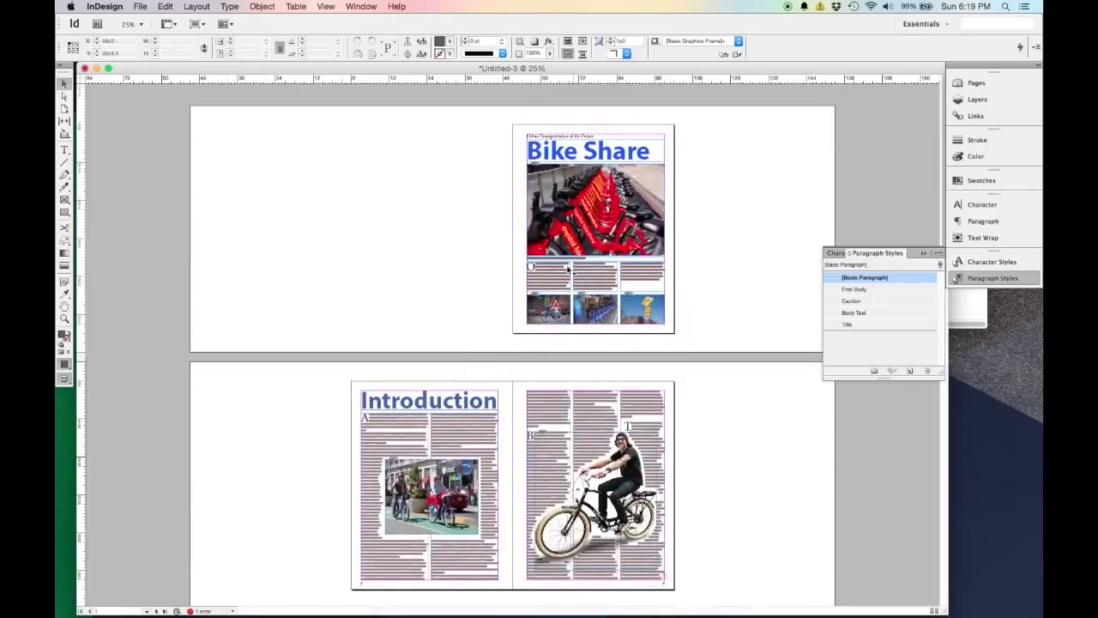
pyautogui.press('super+equal')
pyautogui.moveTo(664, 244); pyautogui.dragTo(540, 429)
pyautogui.scroll(-5, 541, 429)
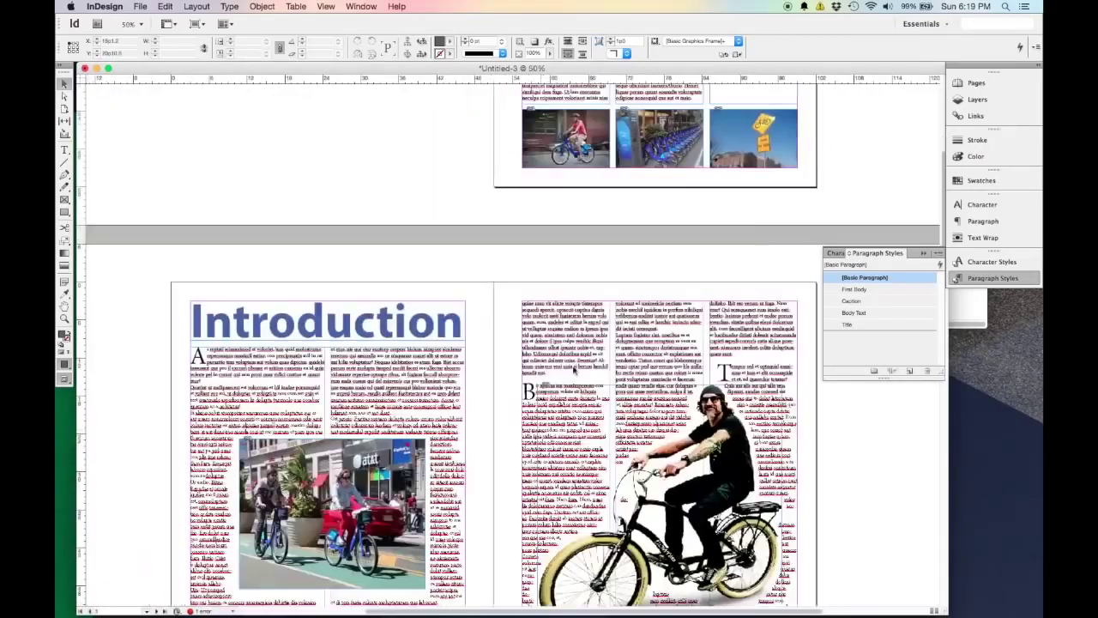
pyautogui.scroll(-4, 573, 369)
pyautogui.hscroll(2, 599, 342)
pyautogui.scroll(-1, 599, 342)
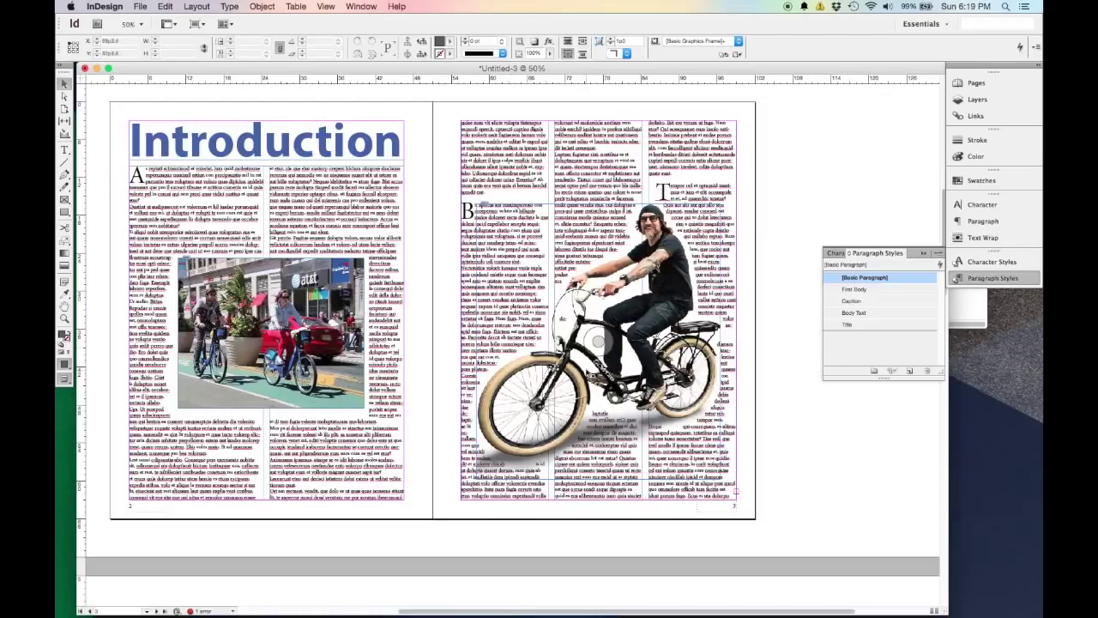
pyautogui.scroll(2, 449, 262)
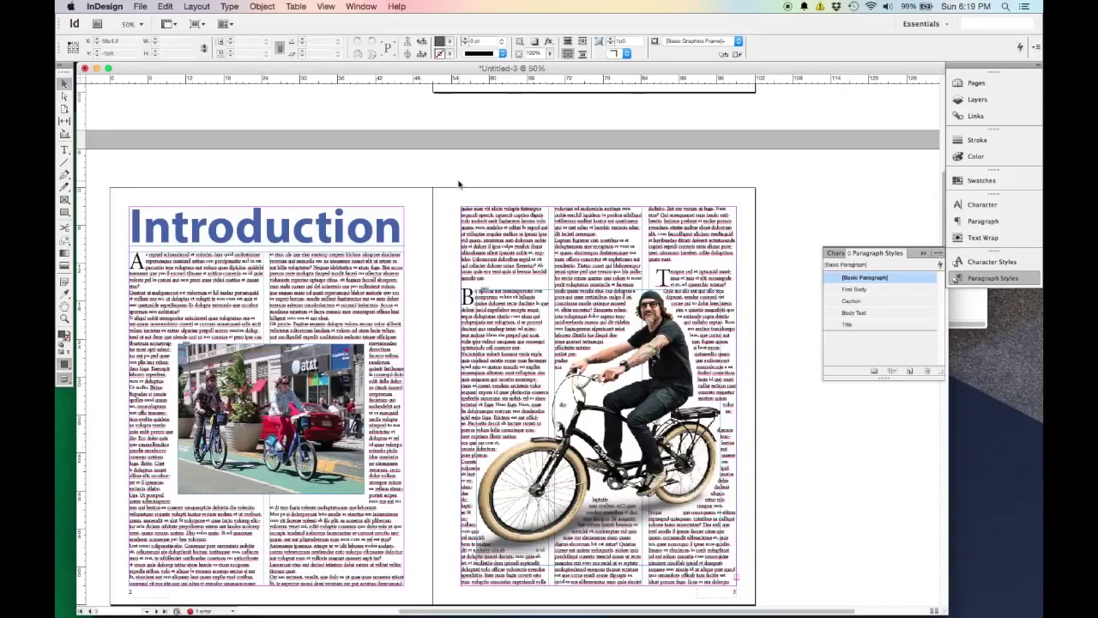
pyautogui.scroll(-1, 458, 183)
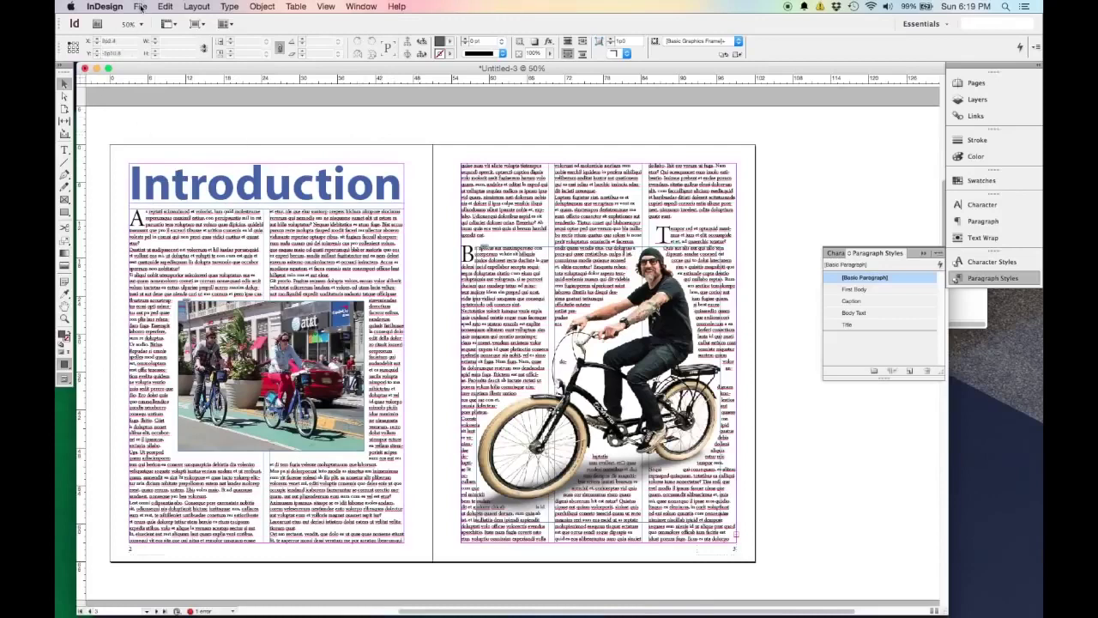
pyautogui.scroll(2, 389, 331)
pyautogui.scroll(-3, 389, 331)
pyautogui.scroll(1, 390, 331)
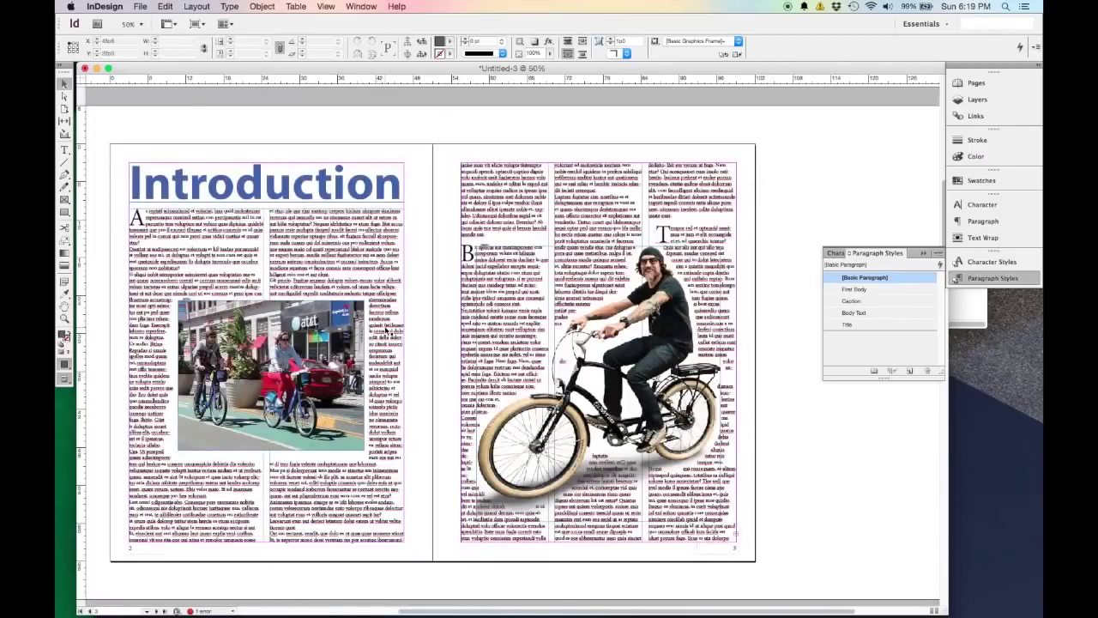
# Set up an export of the document to the Desktop as Bike Share in Adobe PDF (Print) format
pyautogui.click(144, 7)
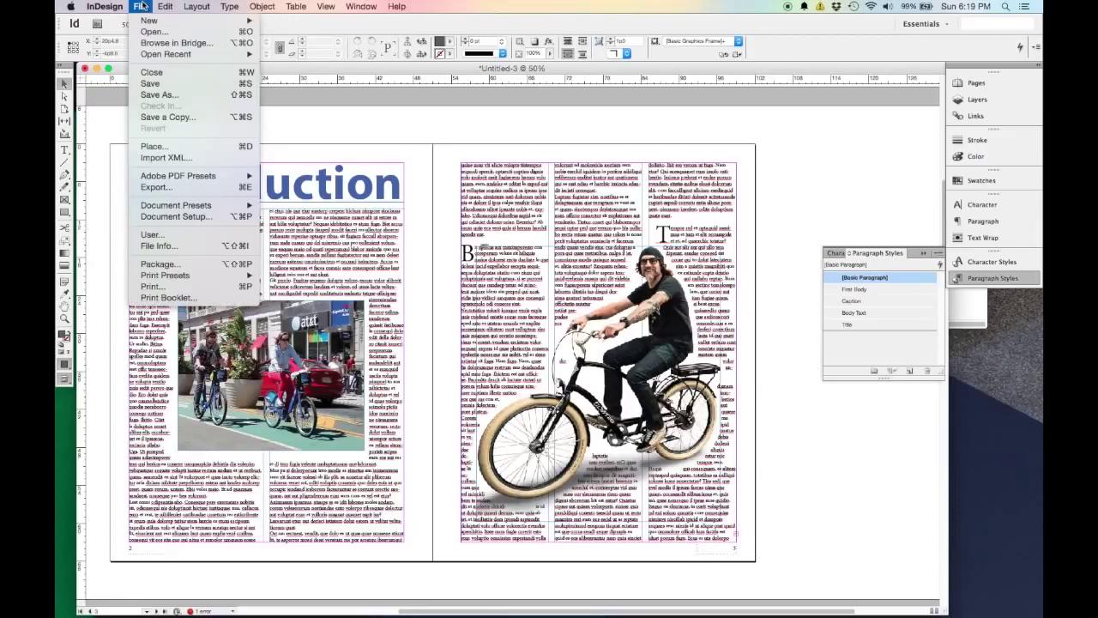
pyautogui.click(185, 189)
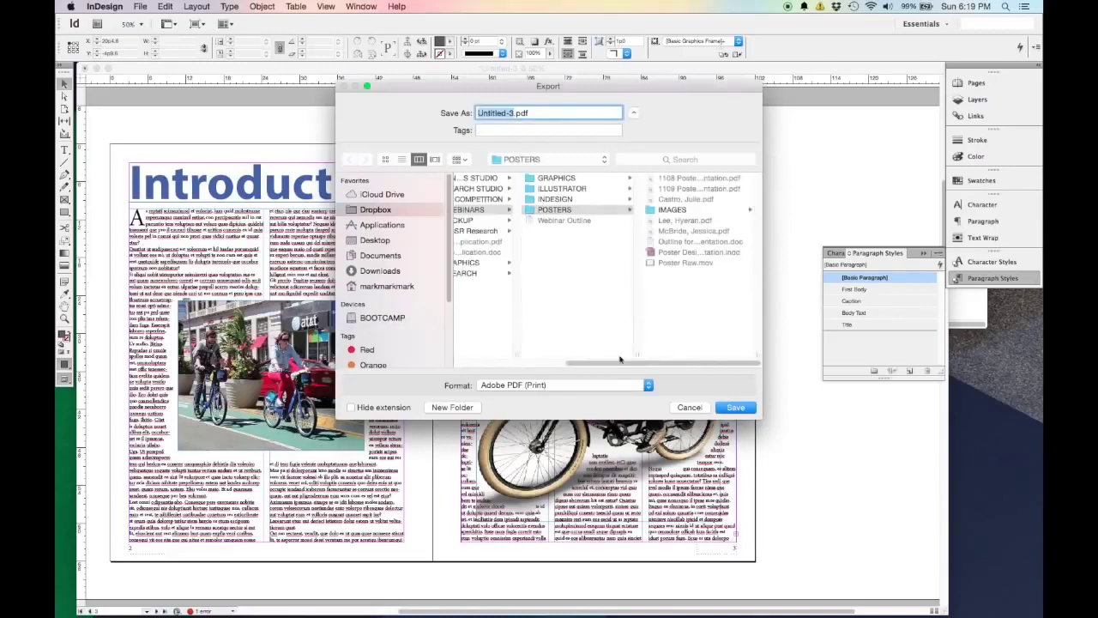
pyautogui.moveTo(633, 362); pyautogui.dragTo(462, 346)
pyautogui.click(403, 240)
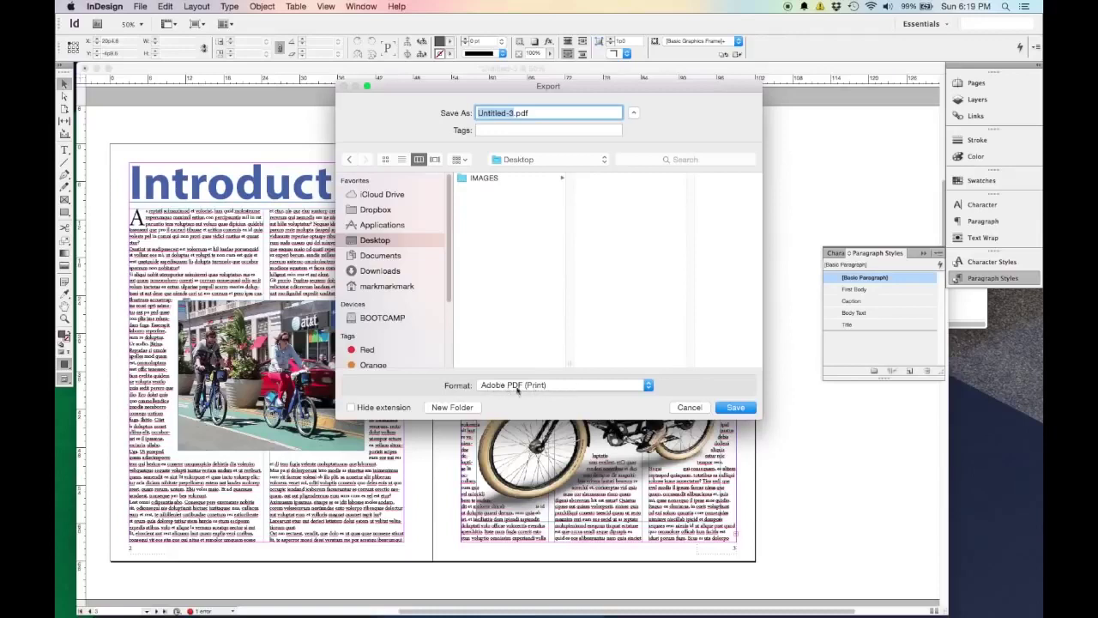
pyautogui.click(518, 386)
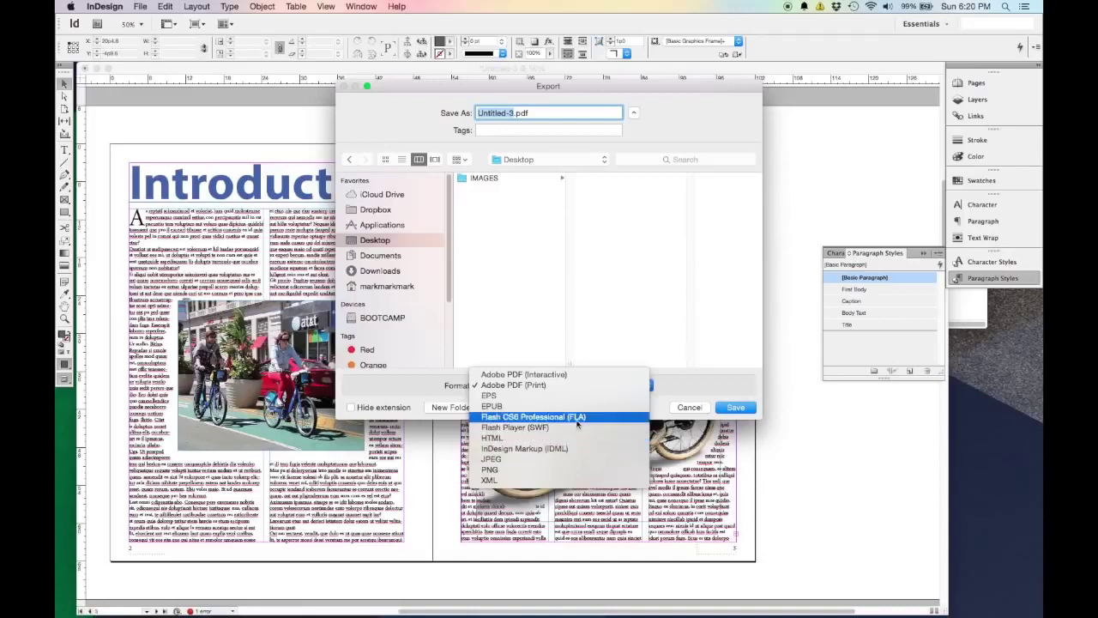
pyautogui.click(568, 386)
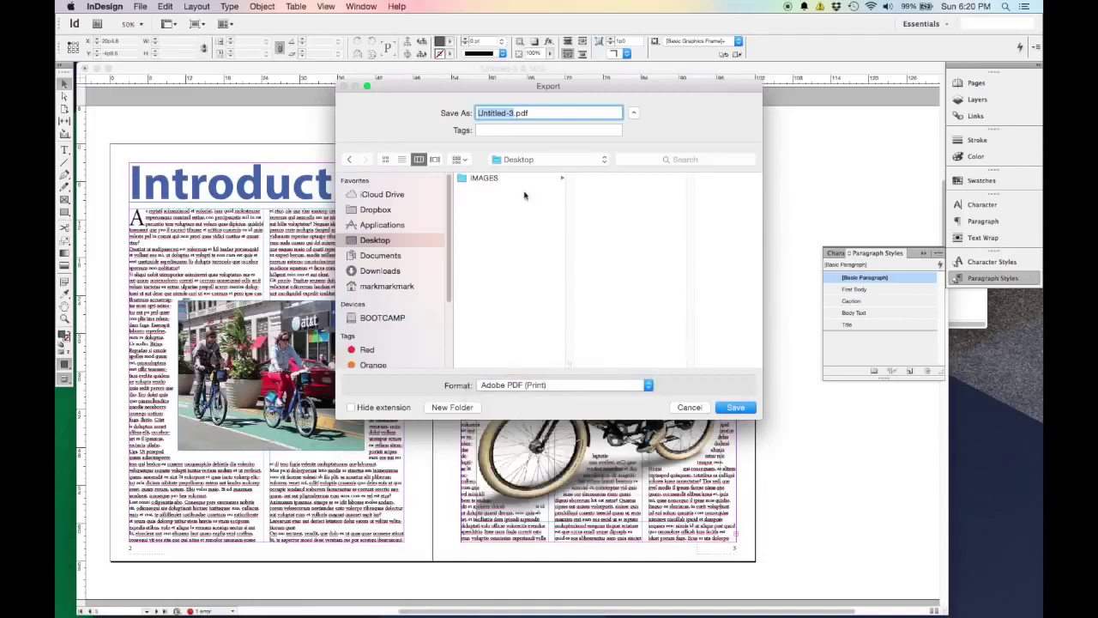
pyautogui.write('Bike Share')
pyautogui.click(733, 408)
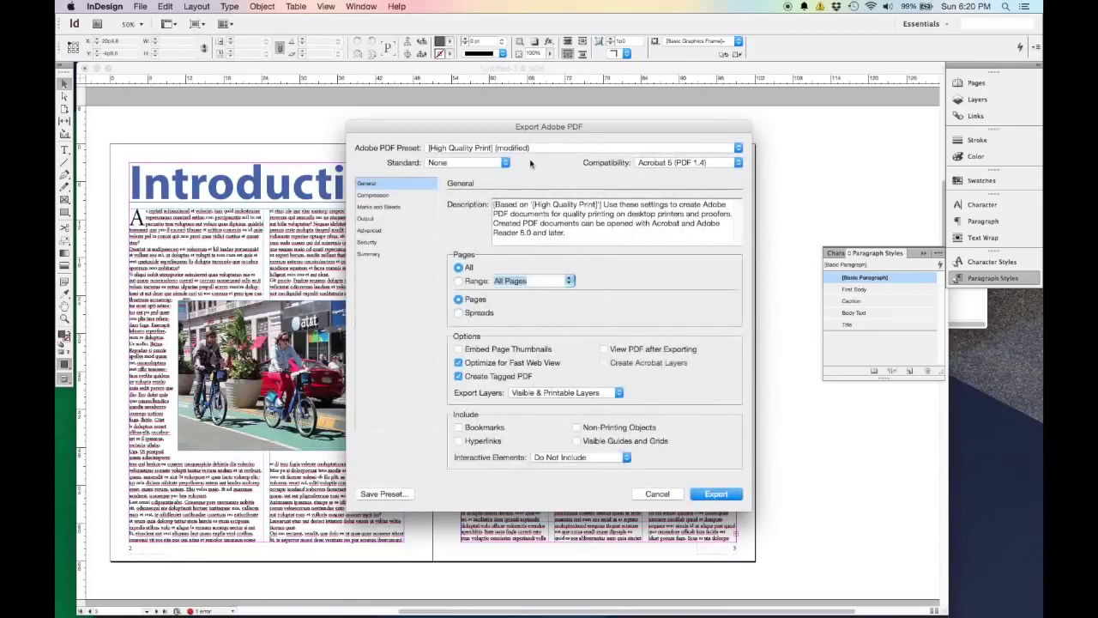
# Try the Spreads option for the PDF against the layout, and return the export to individual Pages
pyautogui.moveTo(599, 126); pyautogui.dragTo(596, 111)
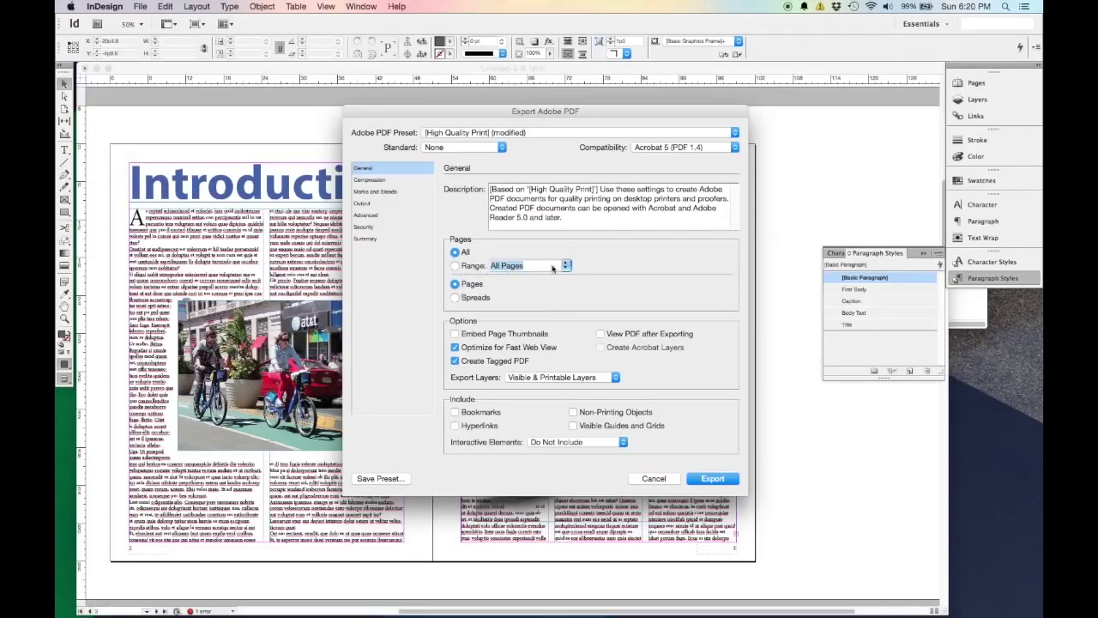
pyautogui.click(474, 298)
pyautogui.click(476, 286)
pyautogui.click(478, 300)
pyautogui.click(477, 286)
pyautogui.moveTo(554, 121); pyautogui.dragTo(903, 24)
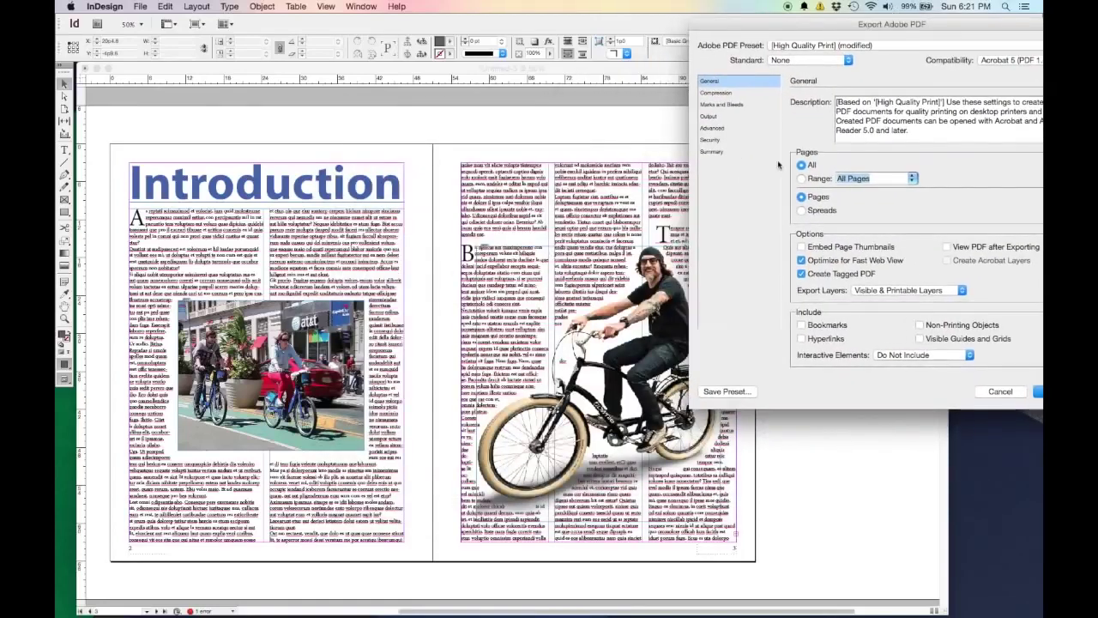
pyautogui.click(817, 210)
pyautogui.moveTo(936, 29); pyautogui.dragTo(714, 50)
pyautogui.click(583, 219)
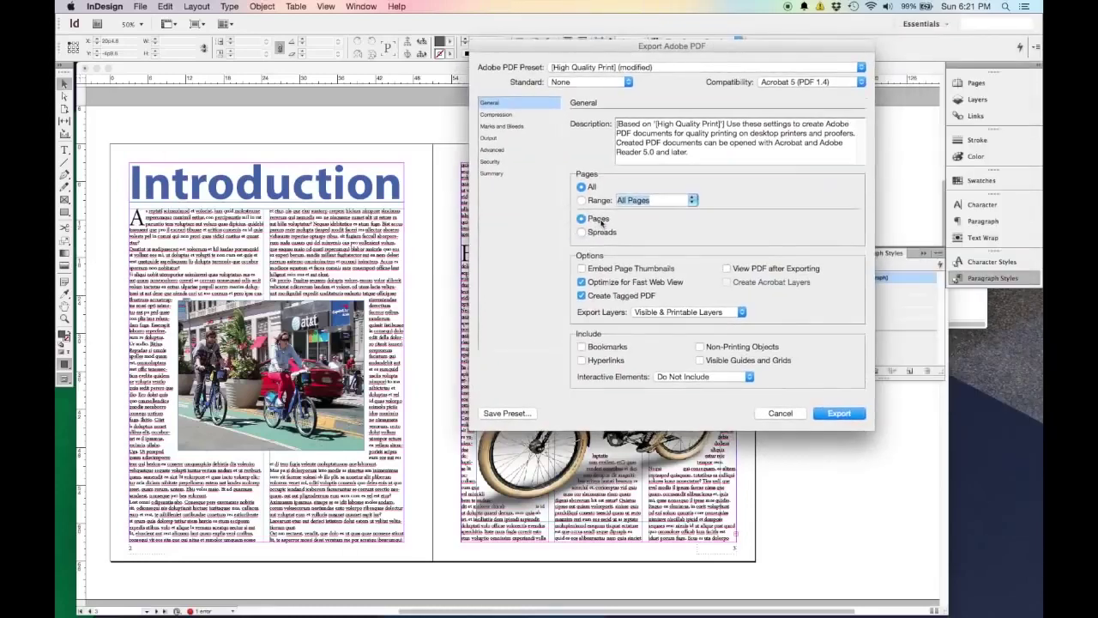
# Examine the PDF export's Compression and Marks and Bleeds settings, and return to the General settings
pyautogui.click(497, 114)
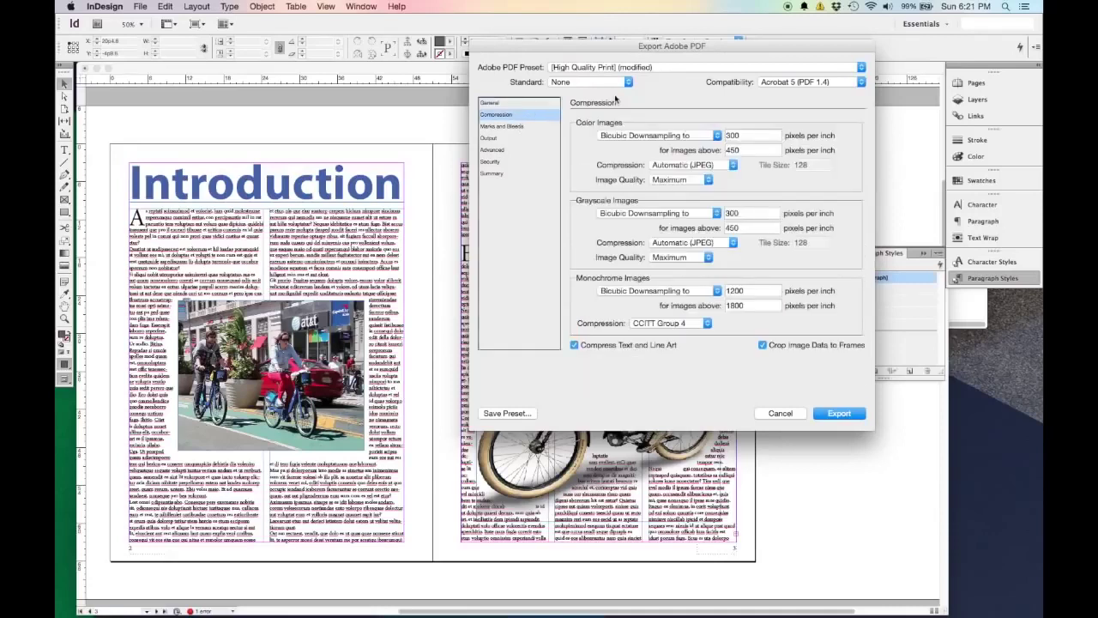
pyautogui.click(506, 126)
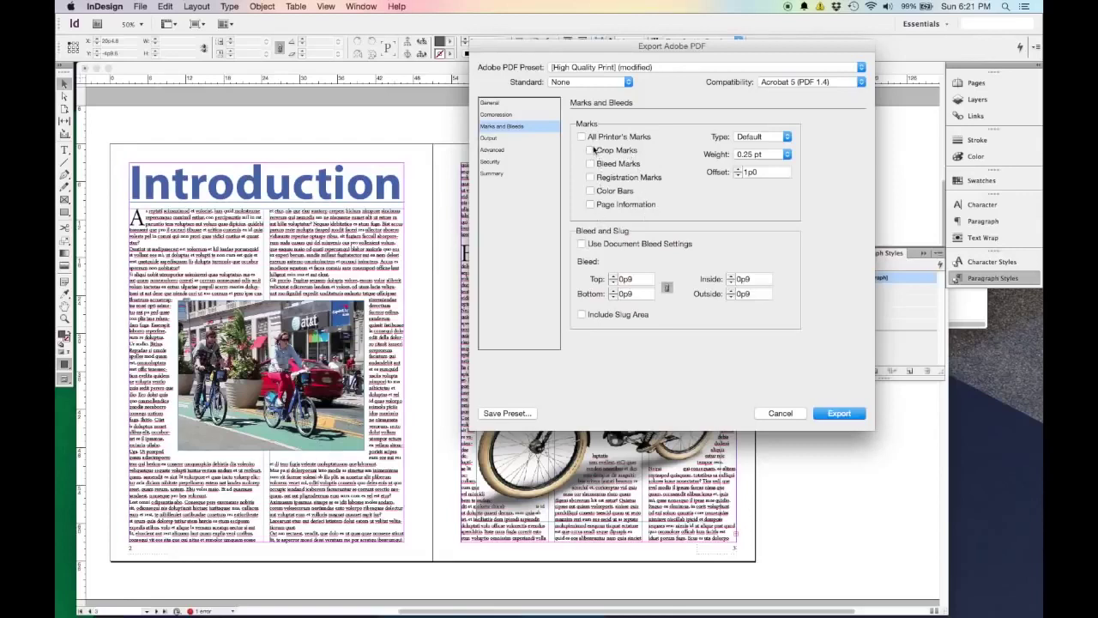
pyautogui.click(506, 104)
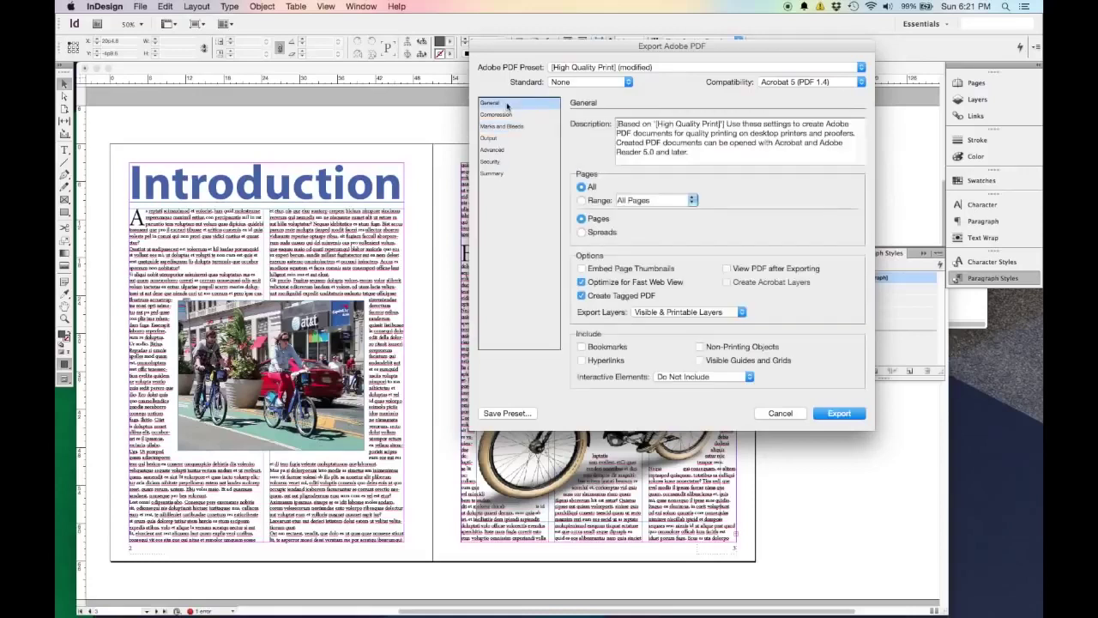
# Try the Smallest File Size preset, return to High Quality Print, and cancel the PDF export
pyautogui.click(645, 71)
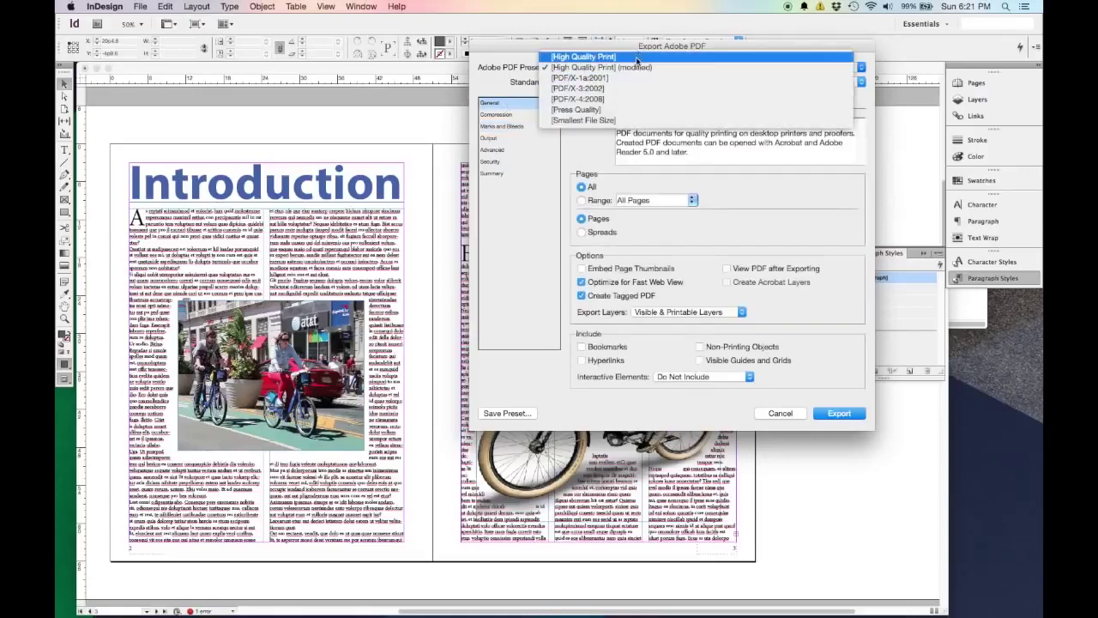
pyautogui.click(637, 56)
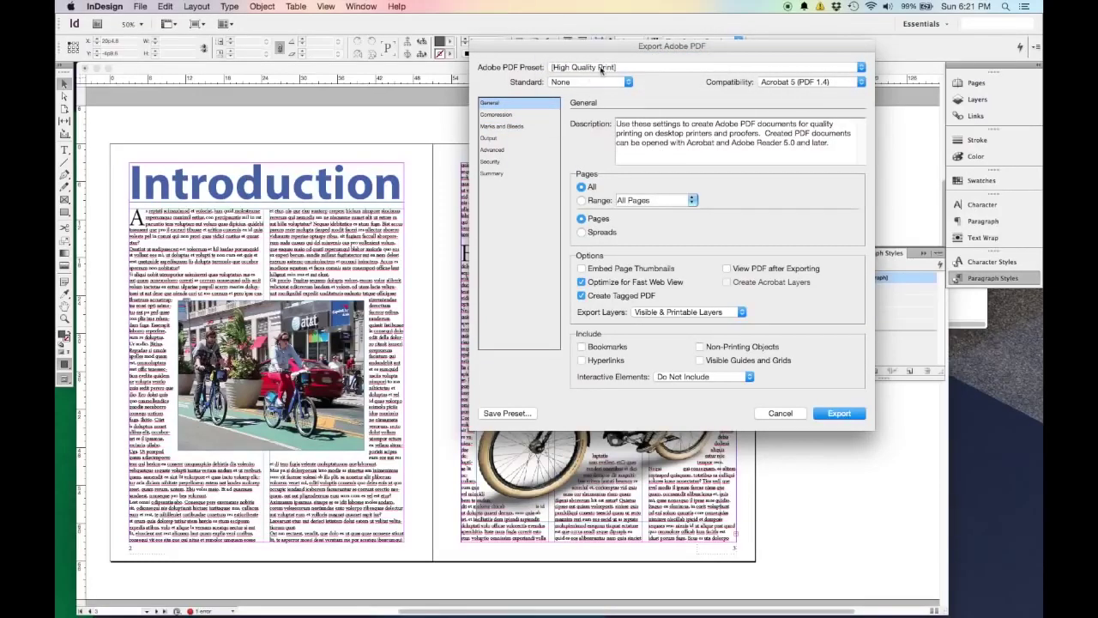
pyautogui.click(614, 68)
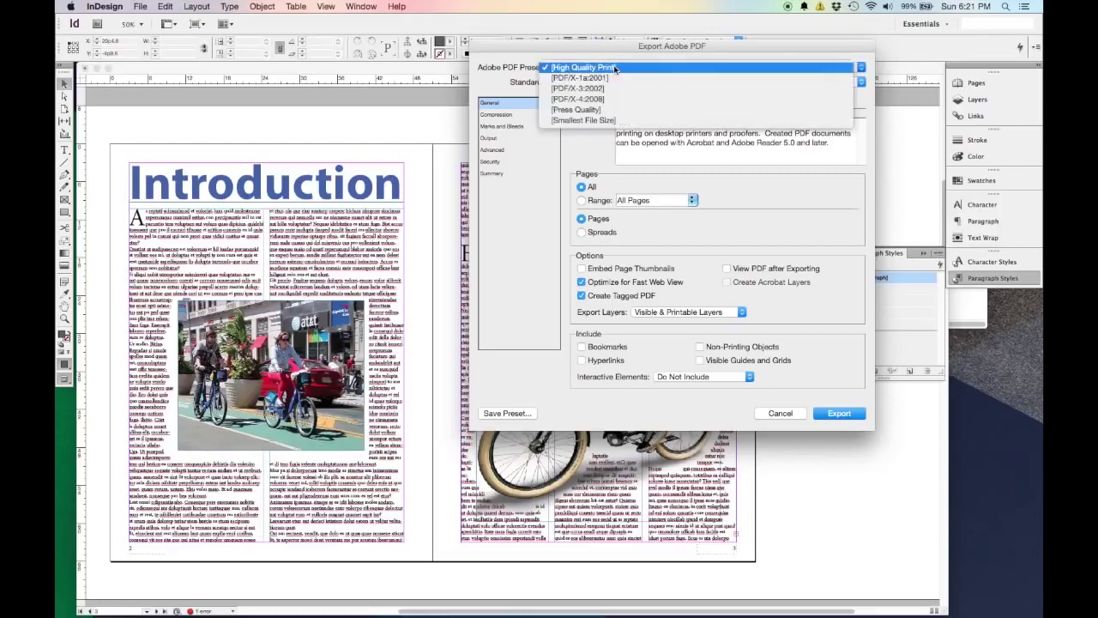
pyautogui.click(632, 121)
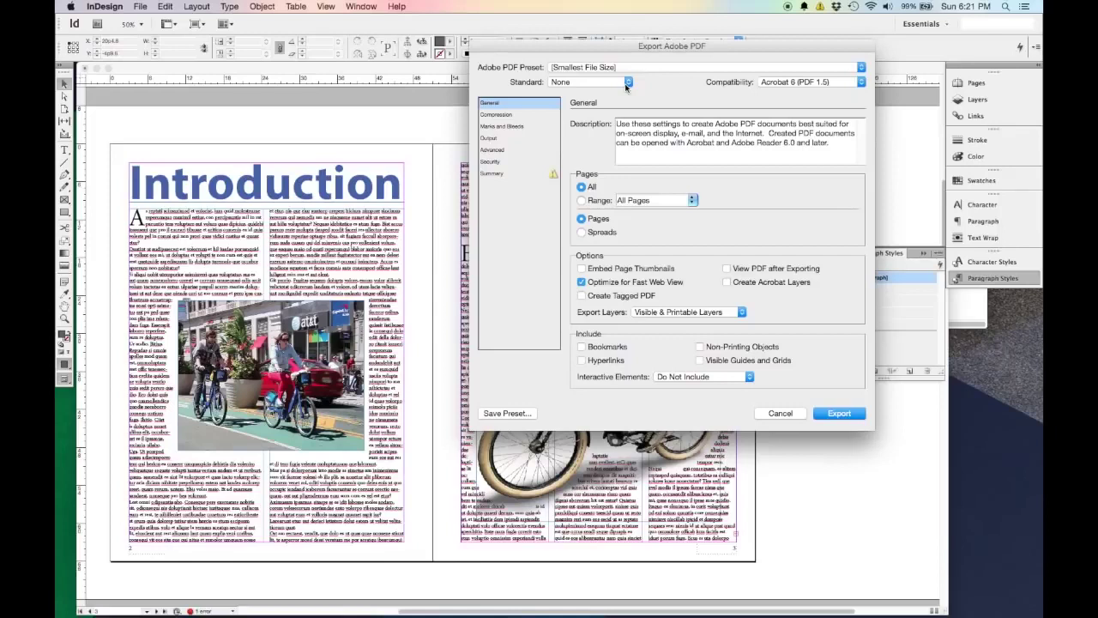
pyautogui.click(648, 68)
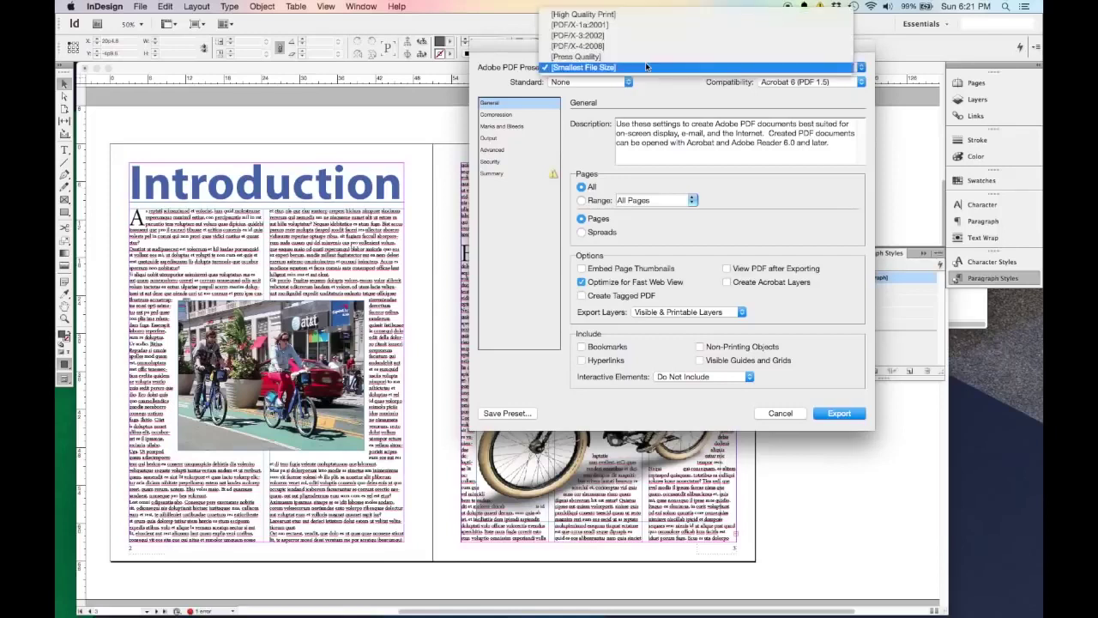
pyautogui.click(643, 17)
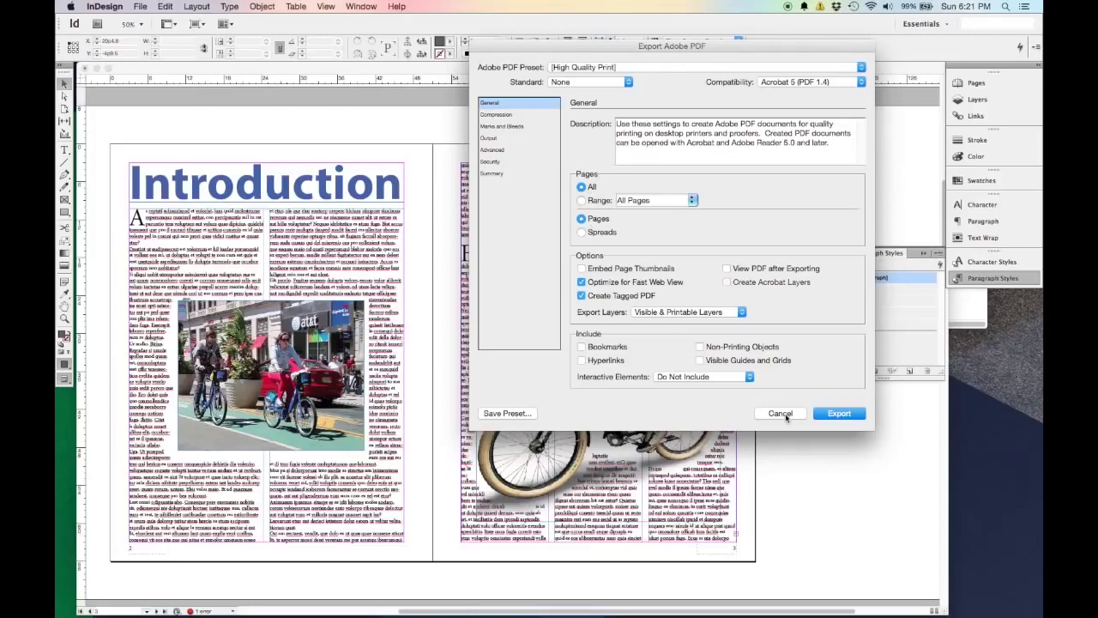
pyautogui.click(780, 413)
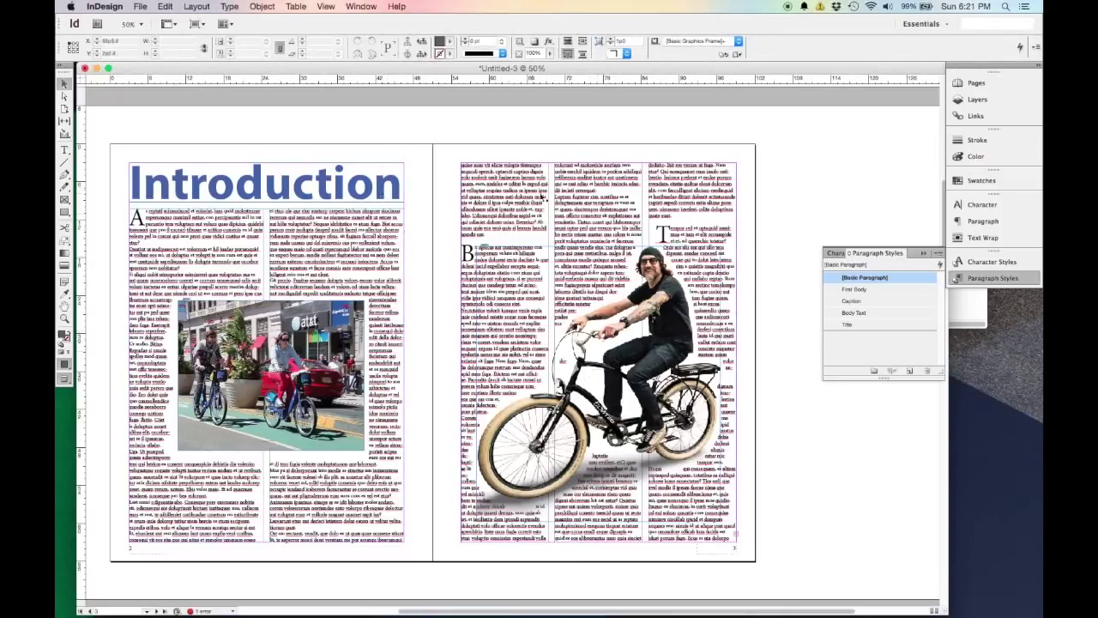
# Examine the document's linked images and the link info of the large Capital Bike Share photo on the cover
pyautogui.scroll(5, 731, 258)
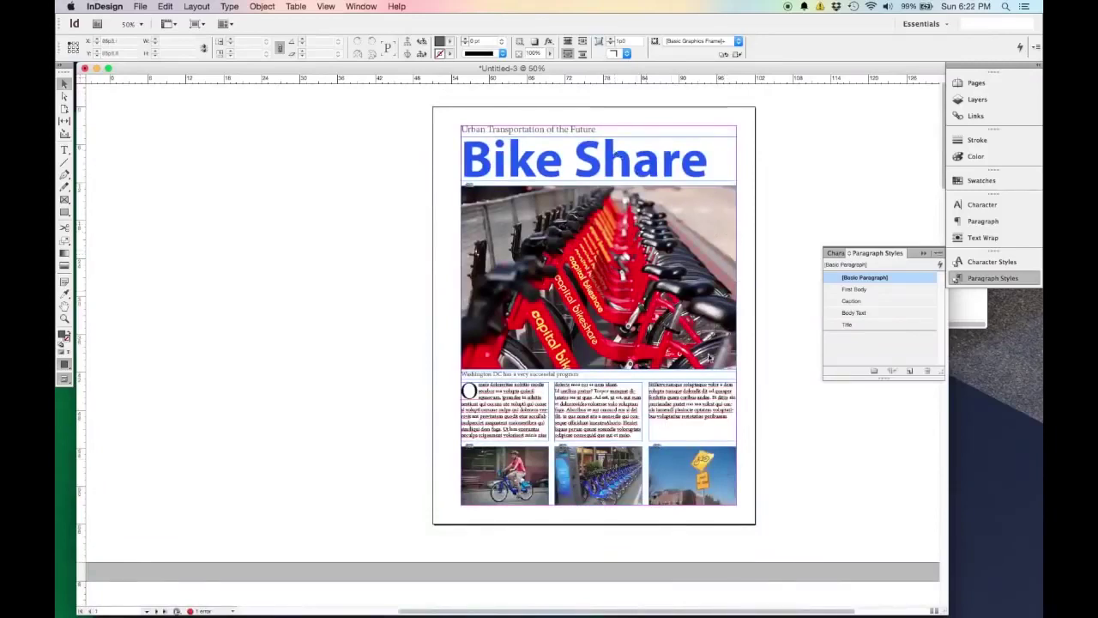
pyautogui.click(968, 116)
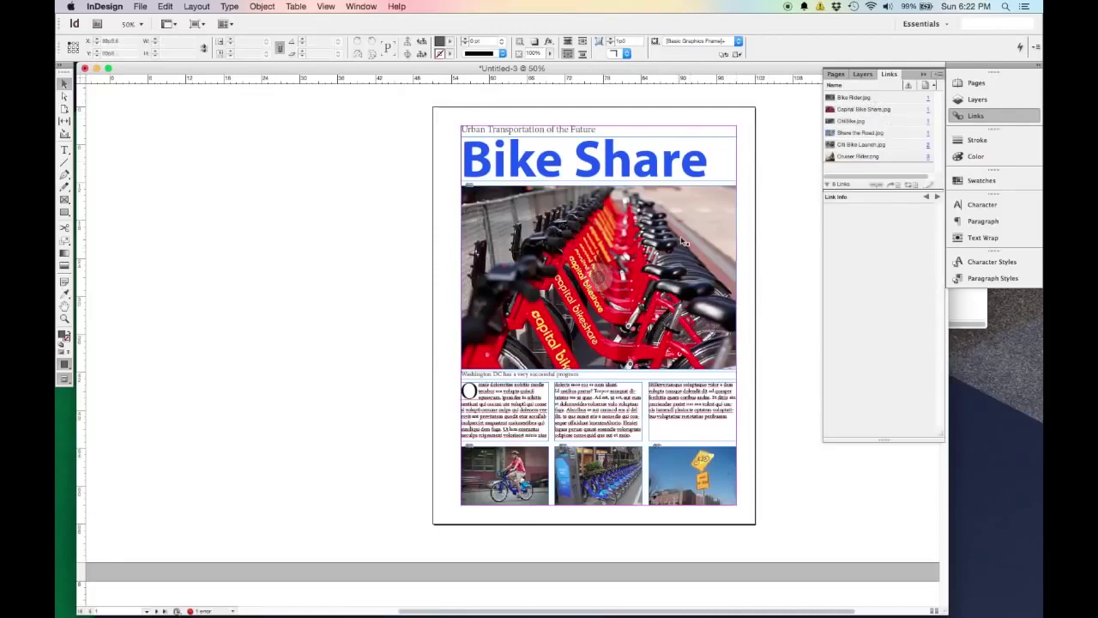
pyautogui.scroll(-1, 663, 260)
pyautogui.scroll(1, 669, 253)
pyautogui.click(711, 195)
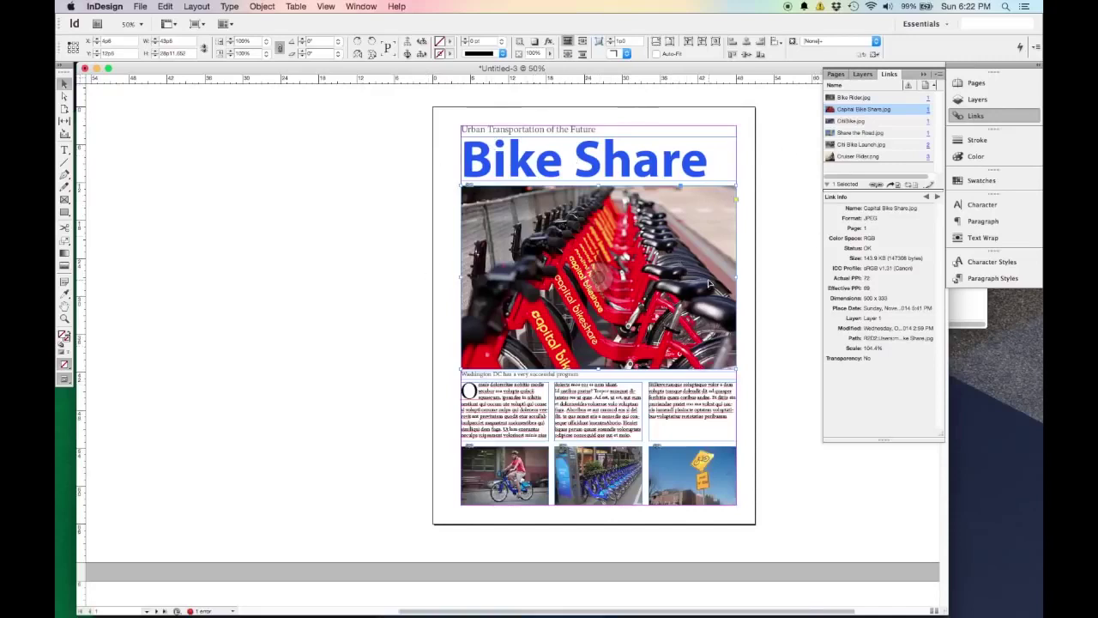
pyautogui.scroll(-3, 760, 265)
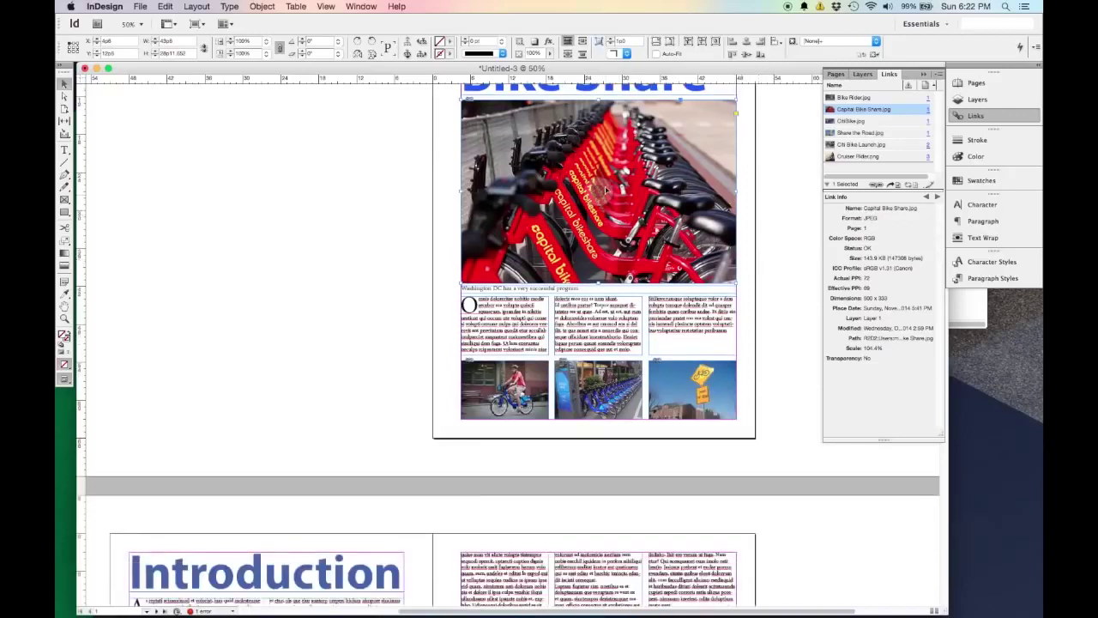
pyautogui.scroll(4, 675, 273)
pyautogui.scroll(-3, 676, 274)
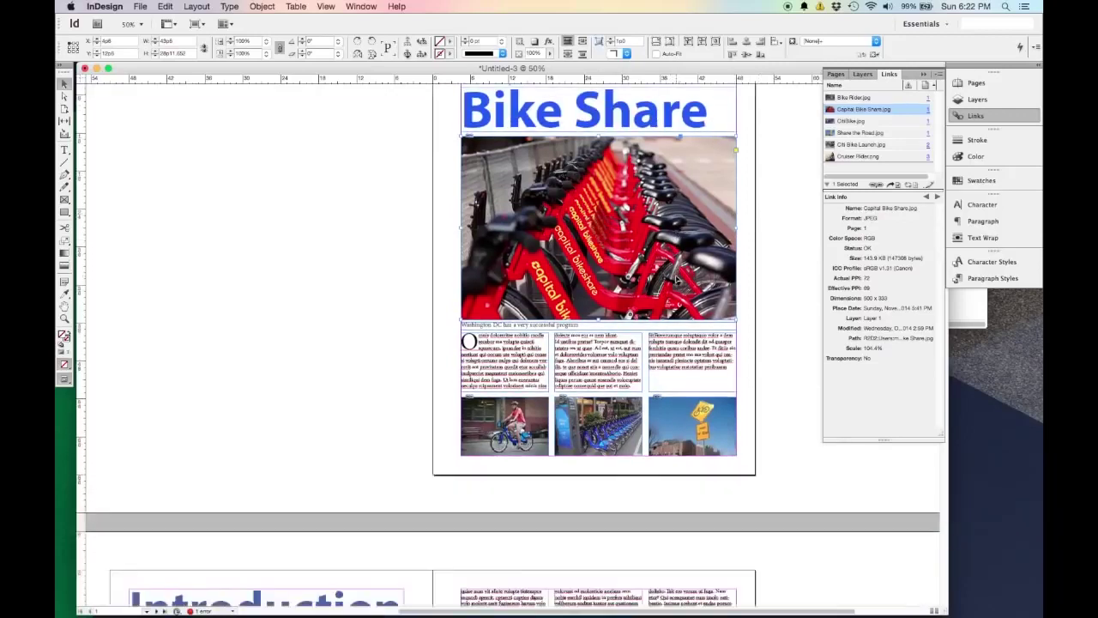
pyautogui.scroll(2, 749, 283)
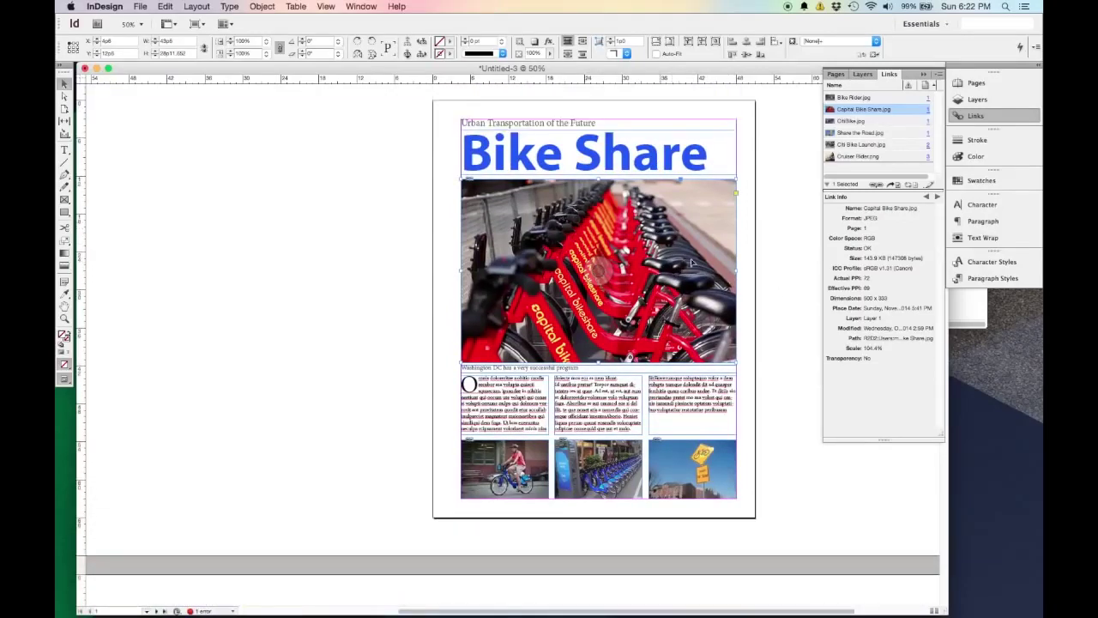
pyautogui.click(750, 274)
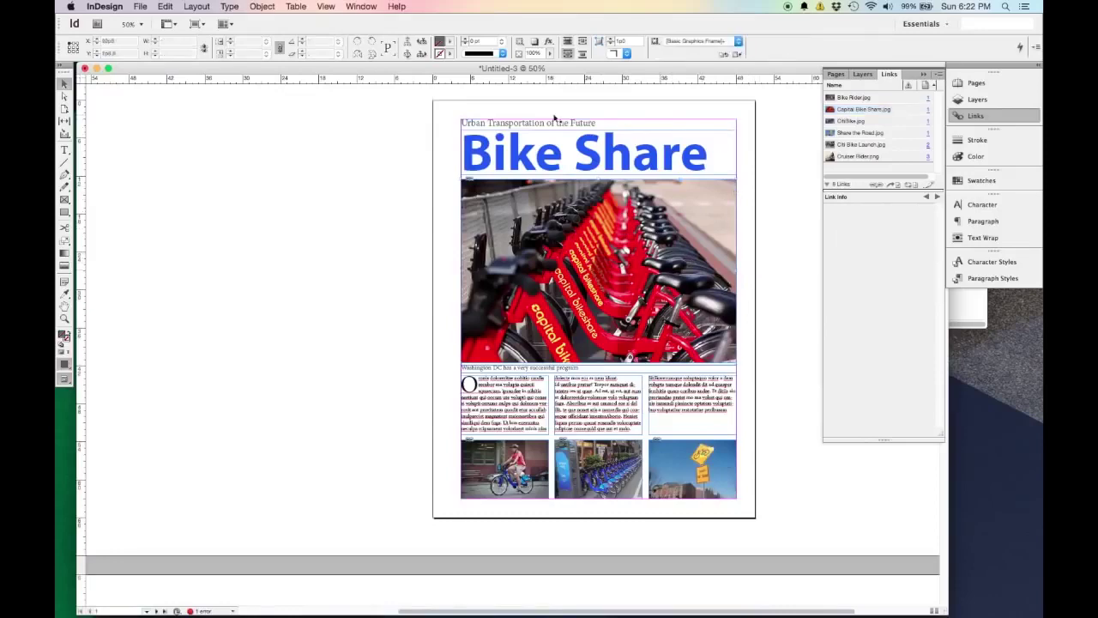
# Start packaging the publication, check the package summary, and save the document to the Desktop as Bike Share
pyautogui.scroll(-5, 687, 454)
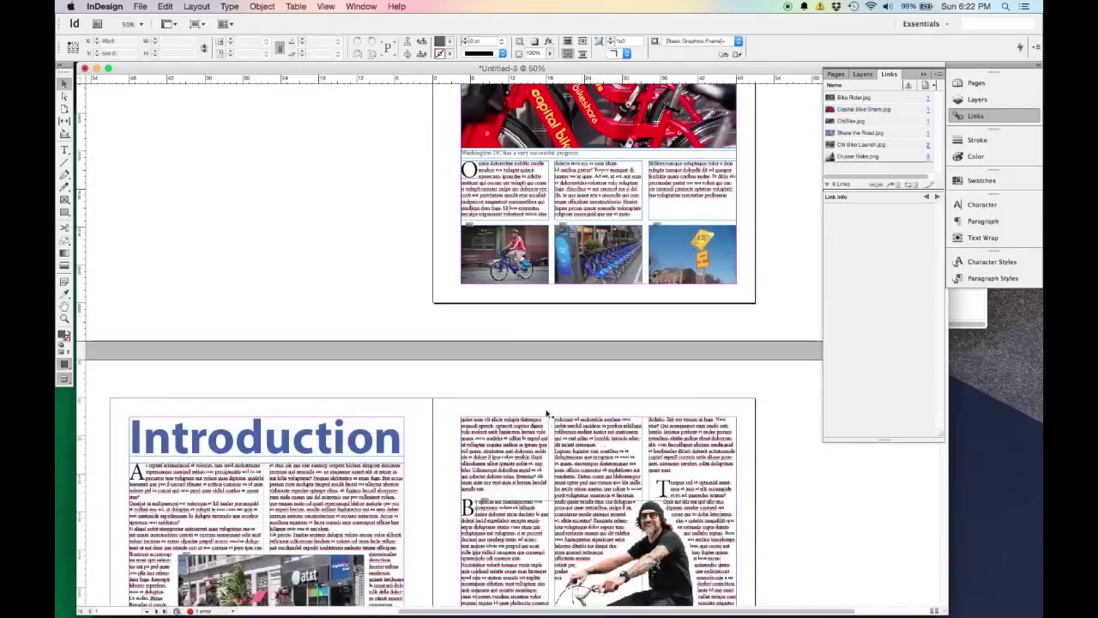
pyautogui.scroll(-4, 545, 421)
pyautogui.click(142, 6)
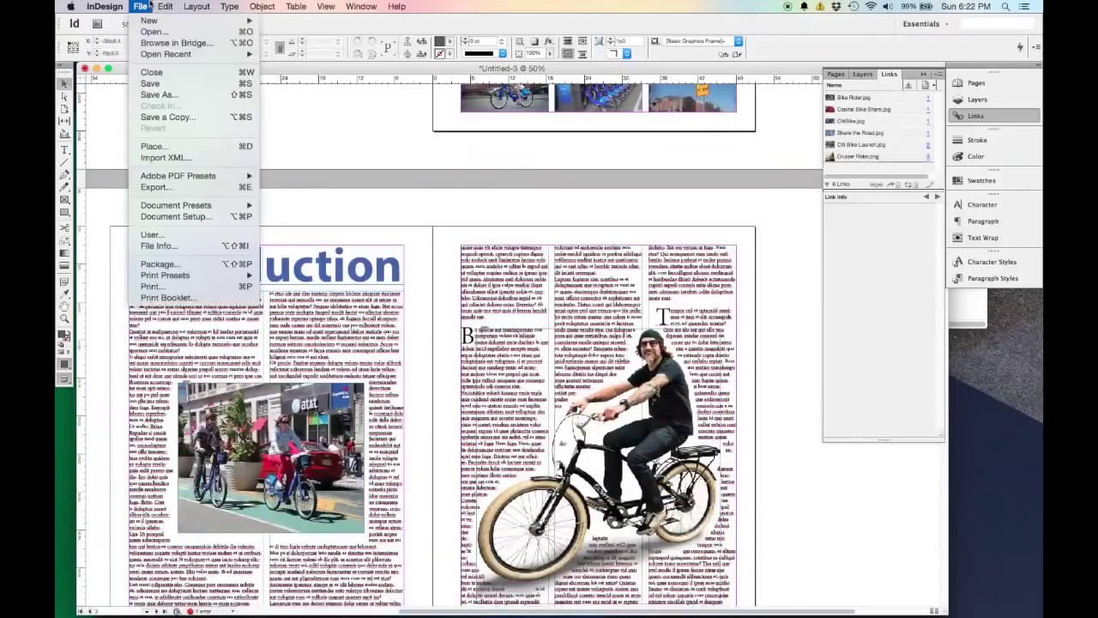
pyautogui.click(160, 263)
pyautogui.moveTo(585, 207); pyautogui.dragTo(654, 79)
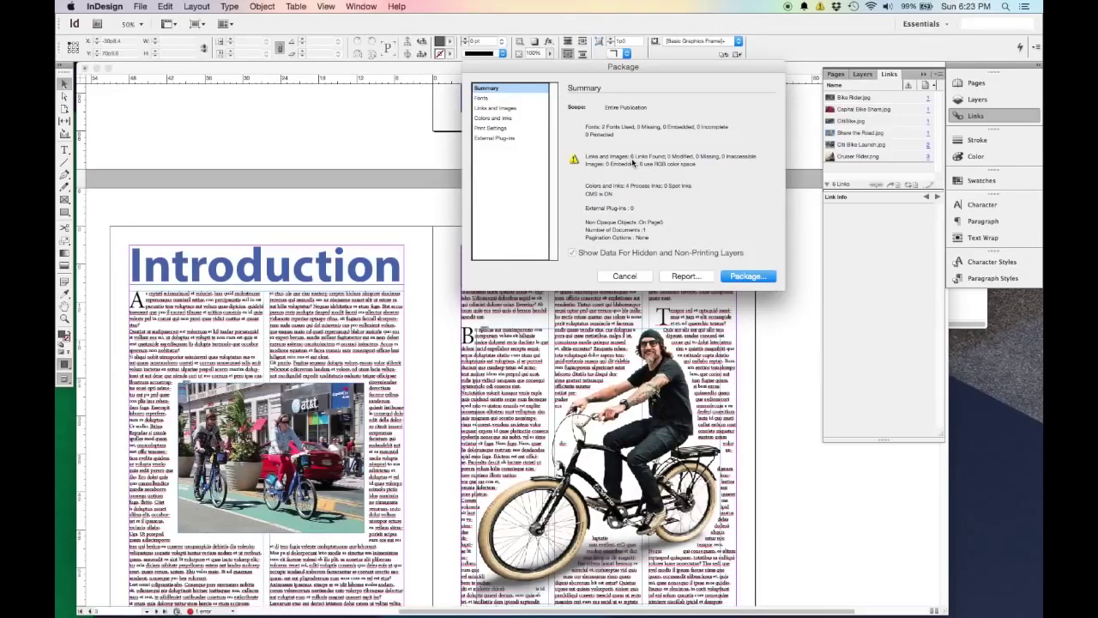
pyautogui.click(746, 279)
pyautogui.click(631, 337)
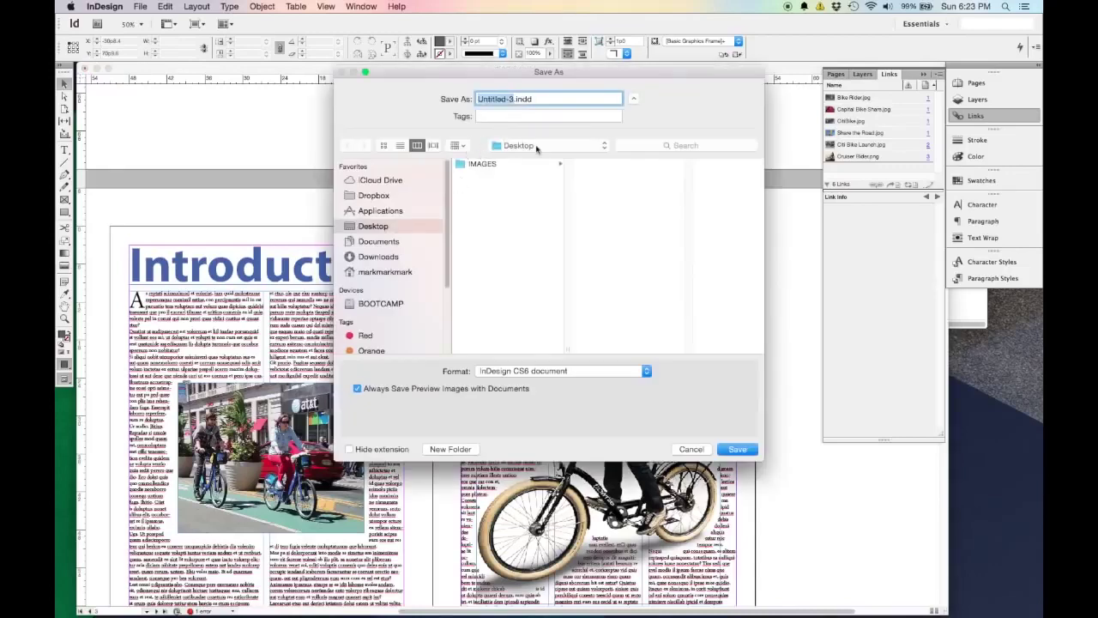
pyautogui.write('Bike Share')
pyautogui.press('Return')
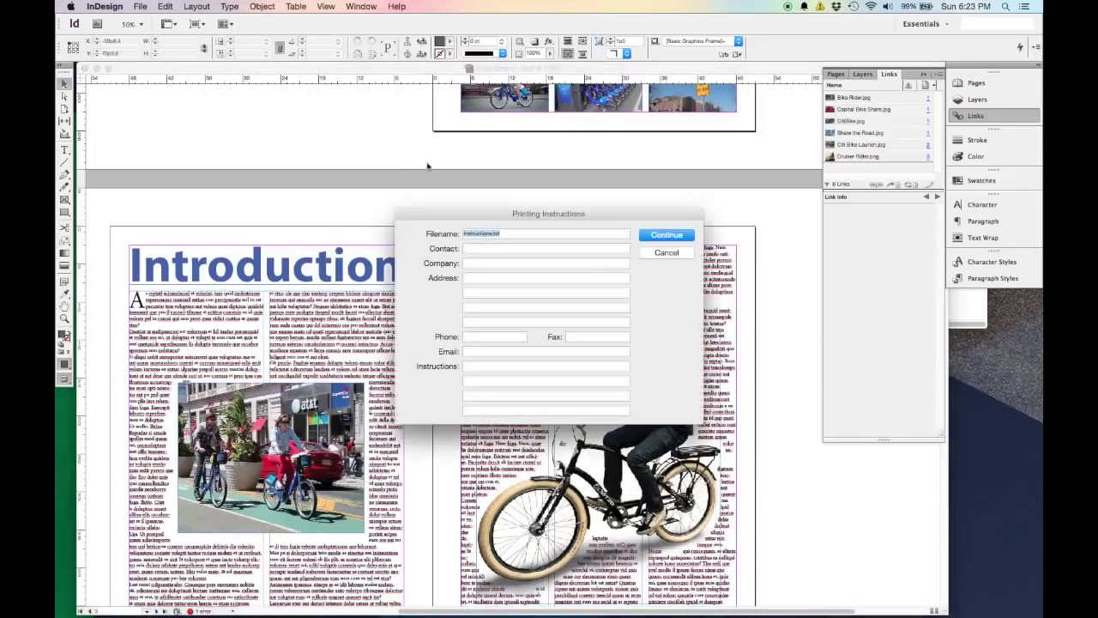
# Continue with blank printing instructions and package into Bike Share Folder on the Desktop, copying fonts and linked graphics and updating graphic links
pyautogui.click(473, 204)
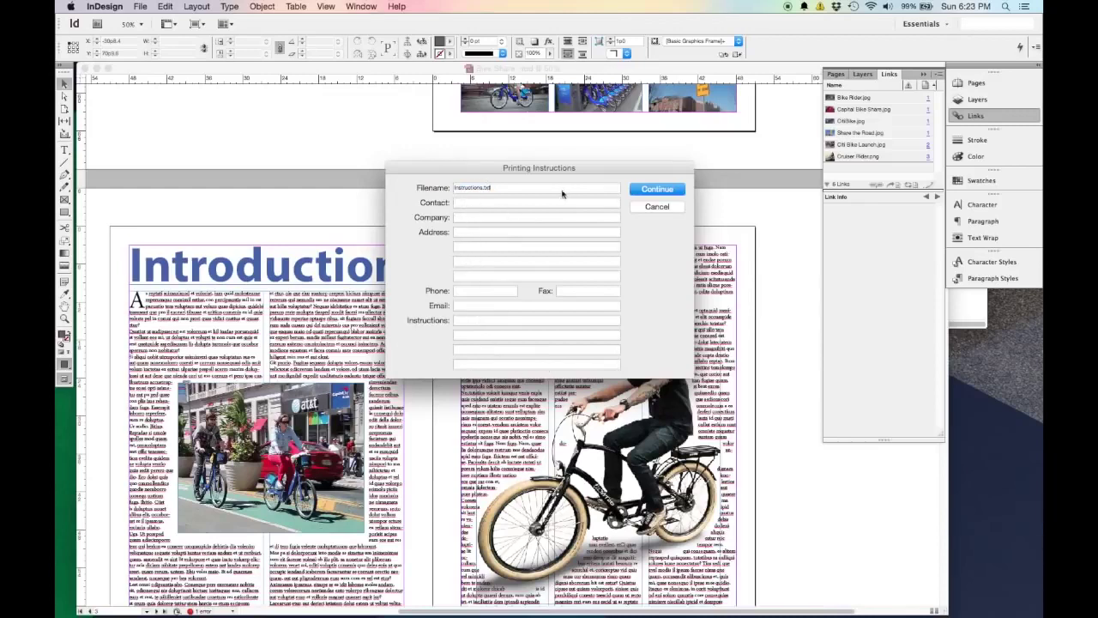
pyautogui.click(661, 206)
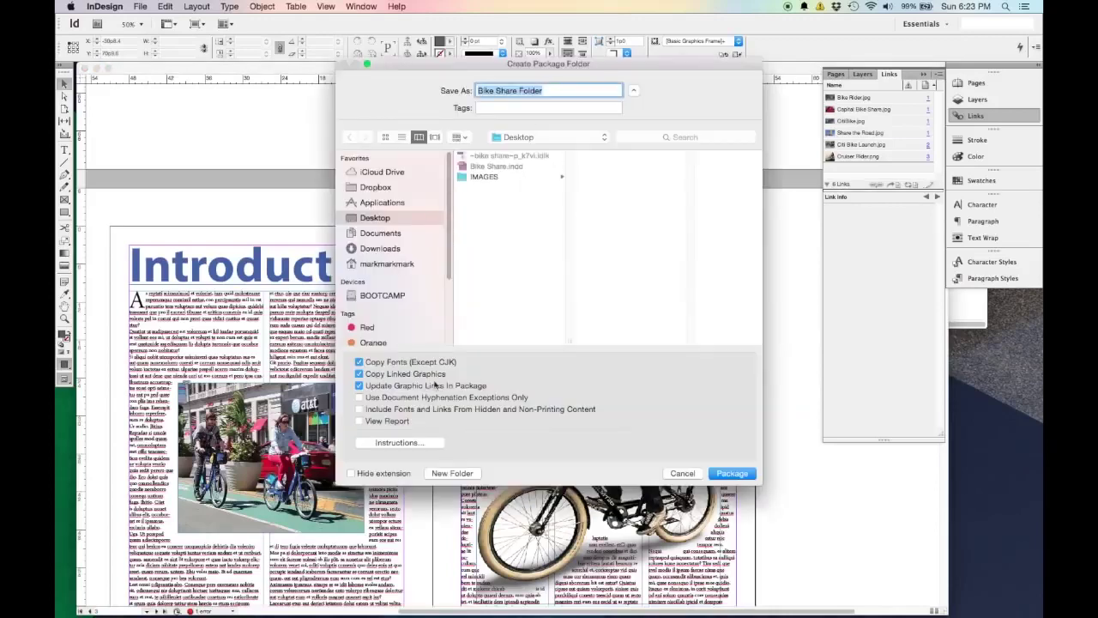
pyautogui.click(727, 475)
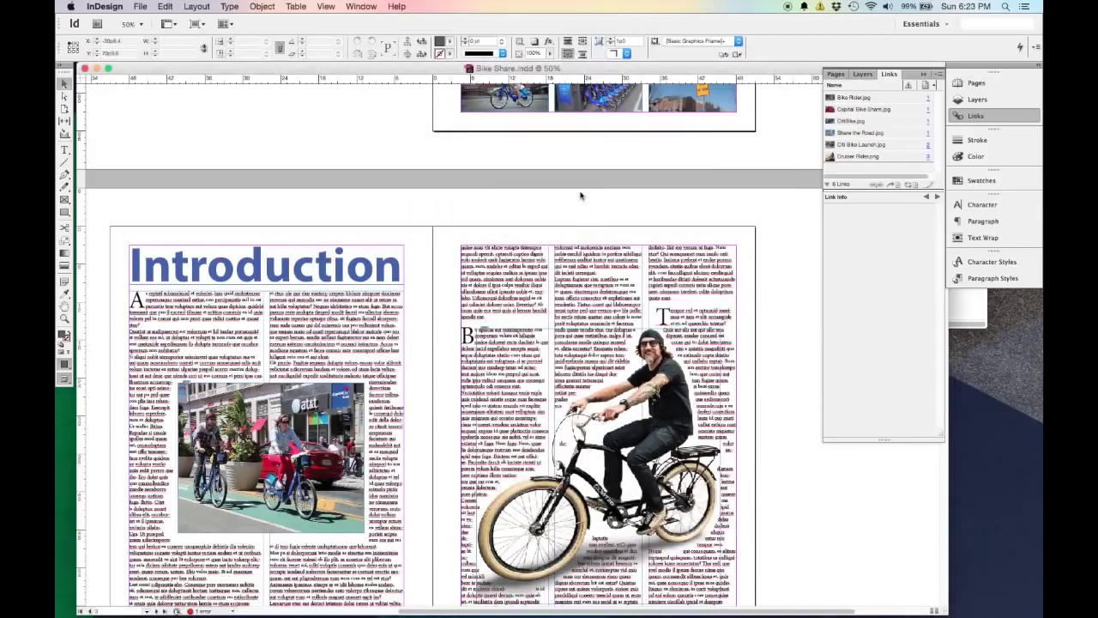
# Switch to Finder and inspect the packaged document and Document fonts folder inside Bike Share Folder on the Desktop
pyautogui.click(162, 601)
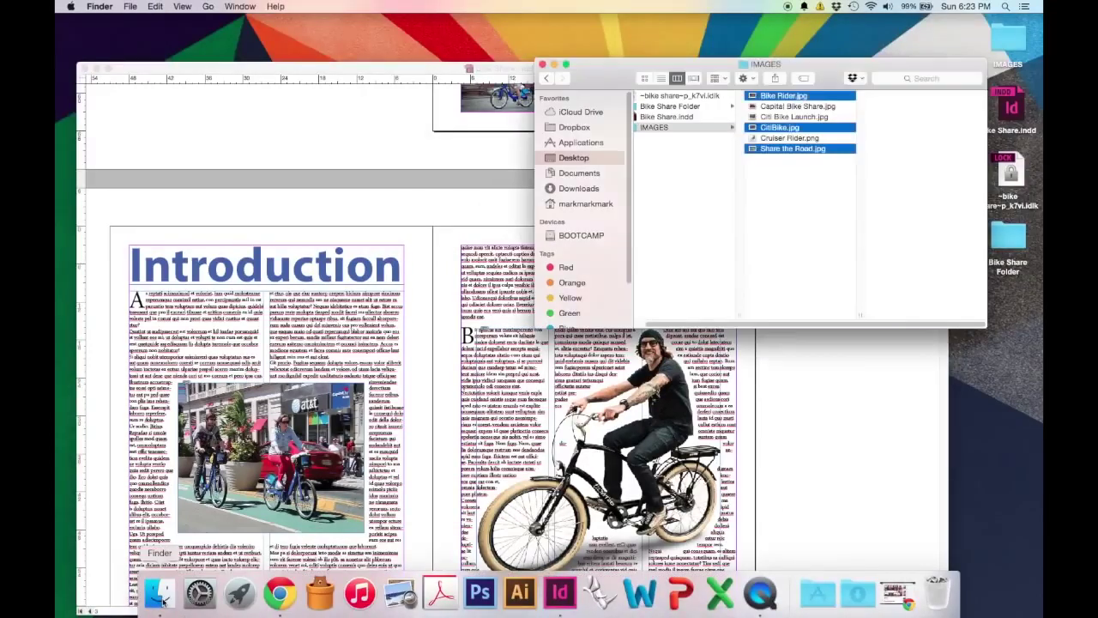
pyautogui.click(696, 175)
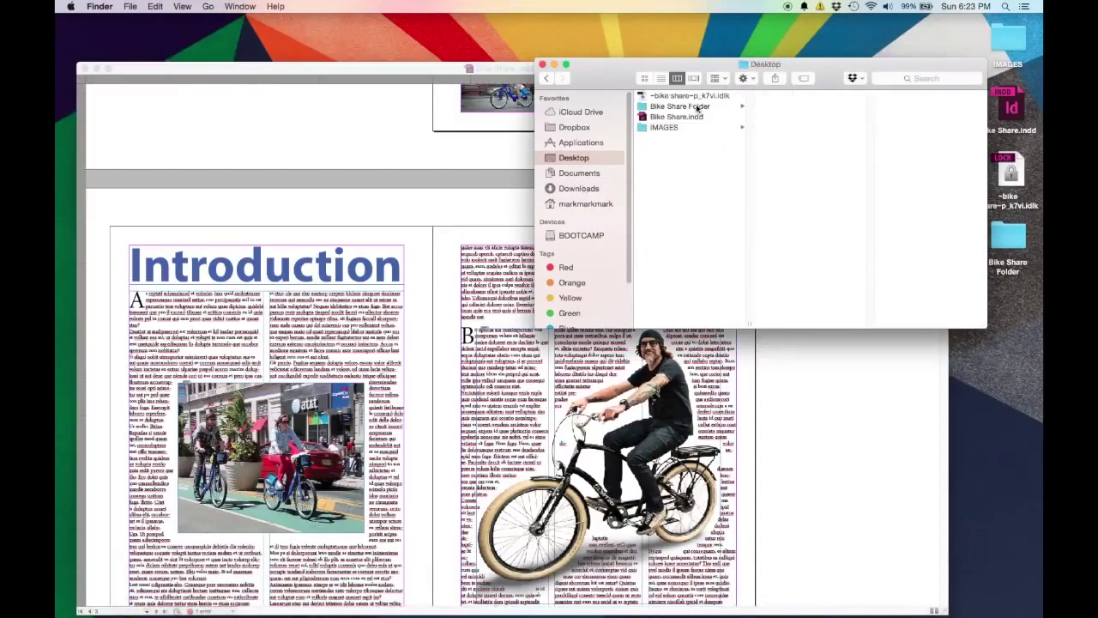
pyautogui.click(697, 107)
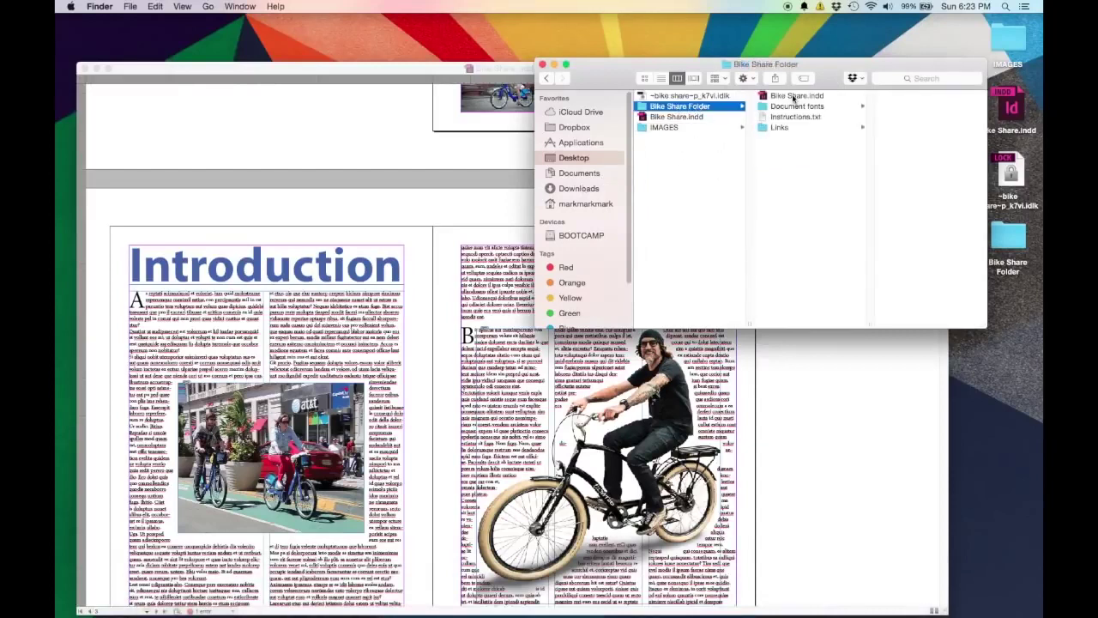
pyautogui.click(795, 97)
pyautogui.click(794, 107)
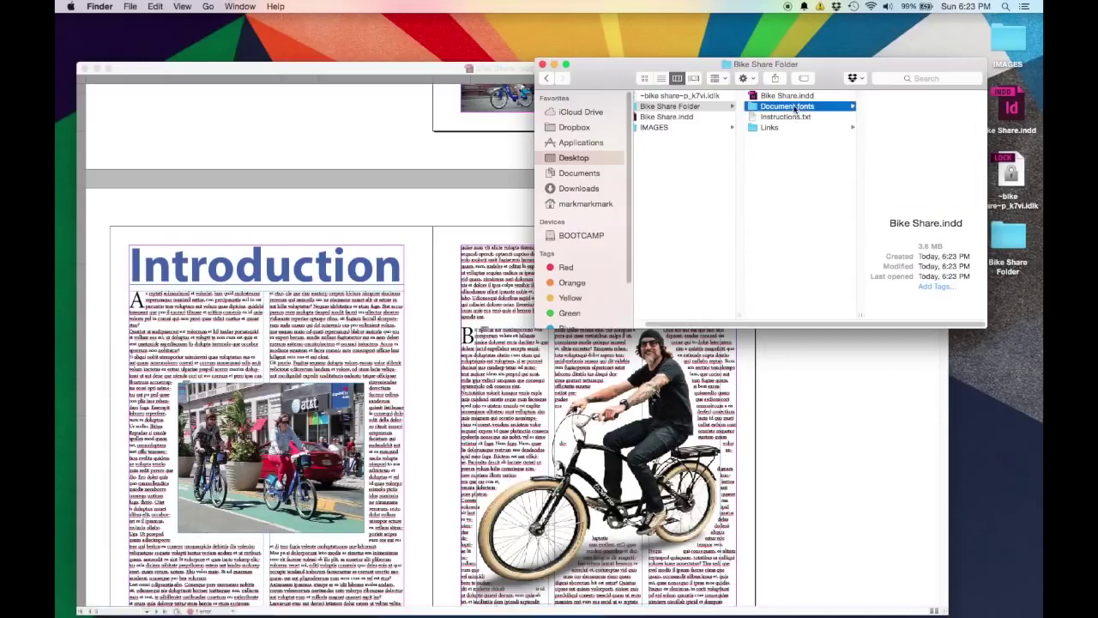
# Look through the images copied into the package's Links folder, and close the Finder window
pyautogui.click(788, 128)
pyautogui.click(900, 96)
pyautogui.click(822, 107)
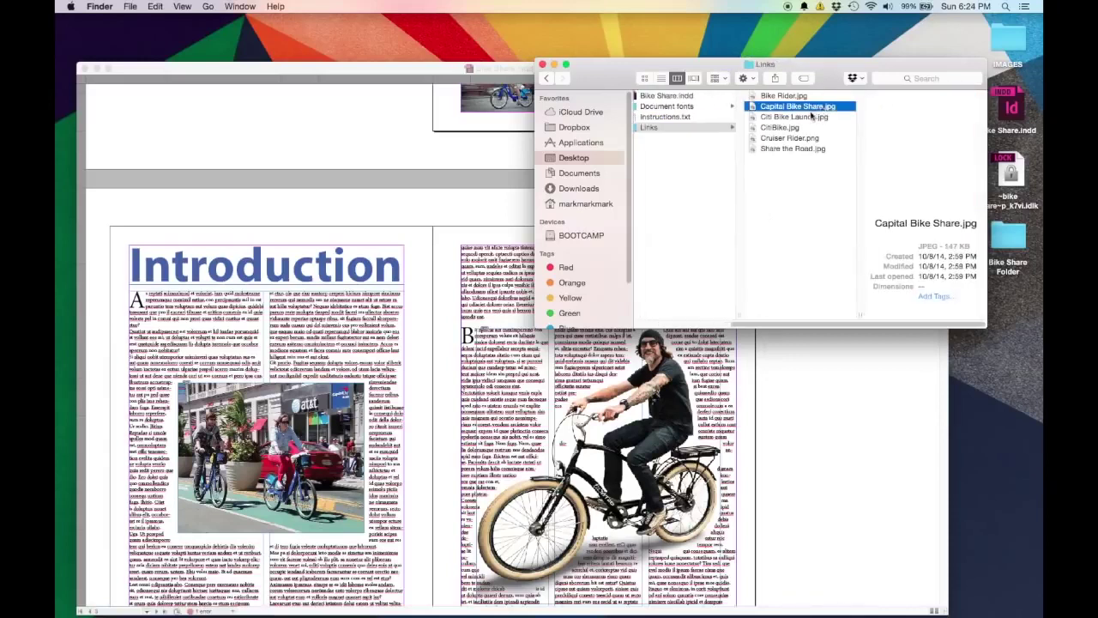
pyautogui.click(799, 117)
pyautogui.click(794, 129)
pyautogui.click(797, 139)
pyautogui.click(804, 160)
pyautogui.click(810, 150)
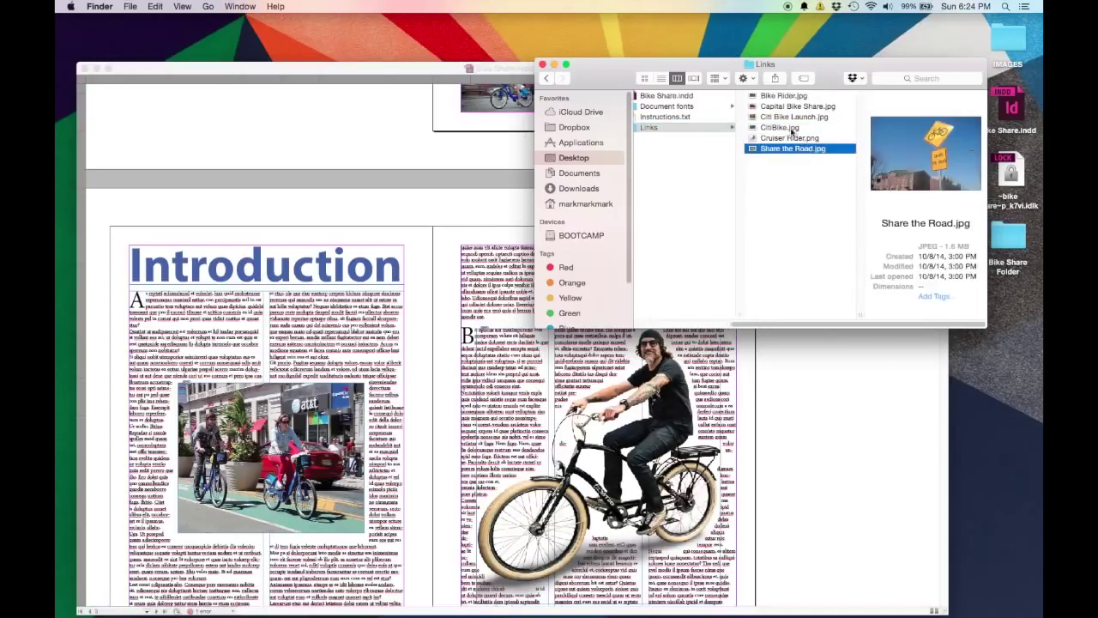
pyautogui.moveTo(821, 329); pyautogui.dragTo(798, 328)
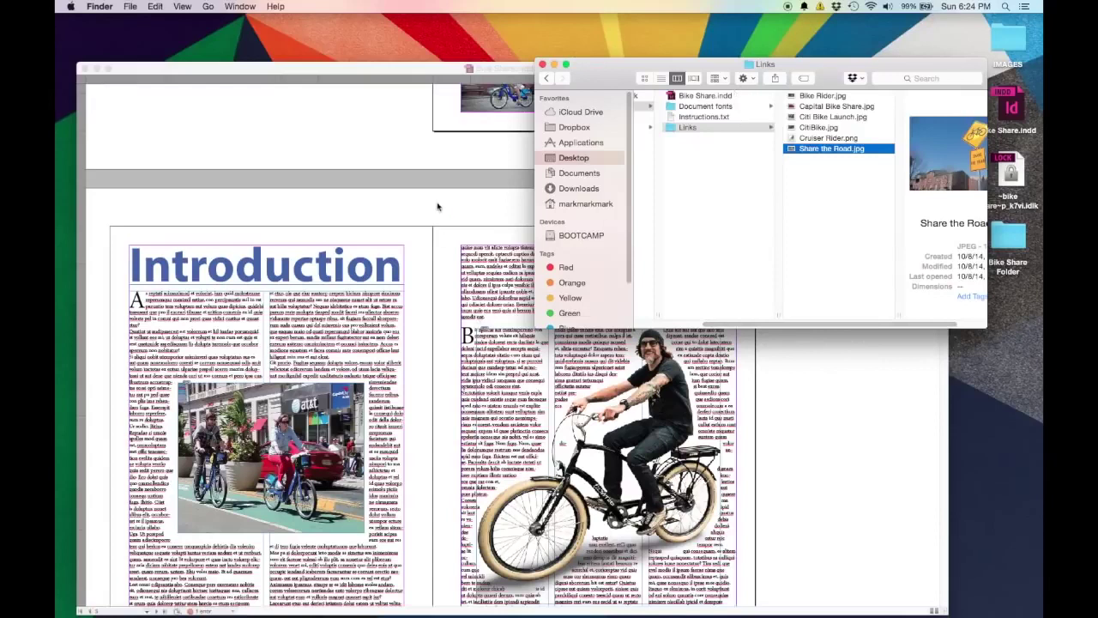
pyautogui.click(542, 65)
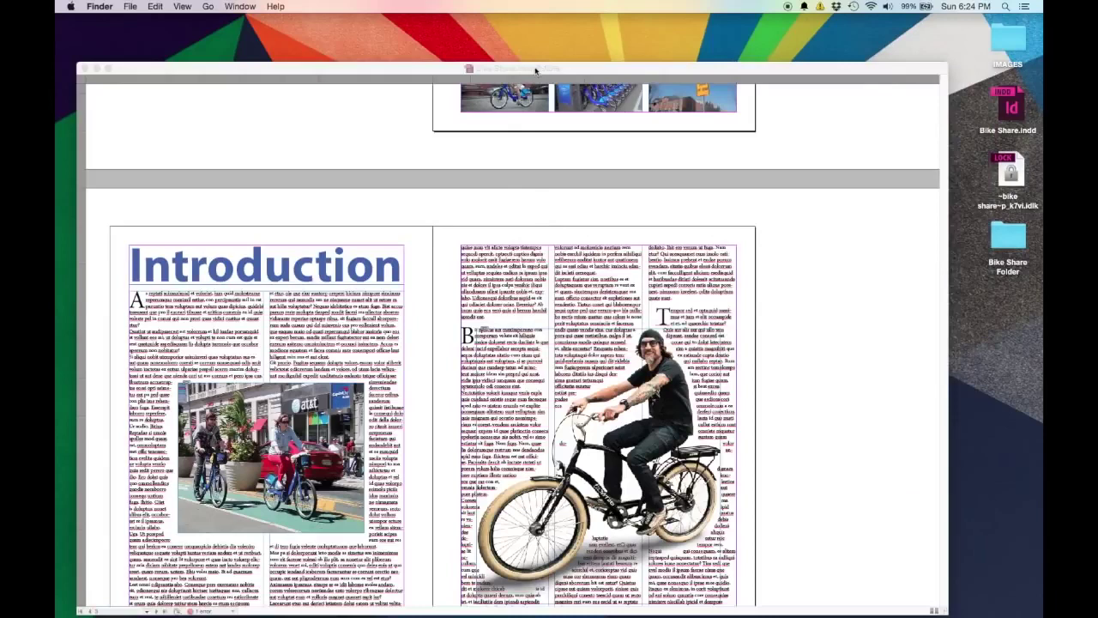
# Return to InDesign and review the Introduction spread of the Bike Share document
pyautogui.click(535, 70)
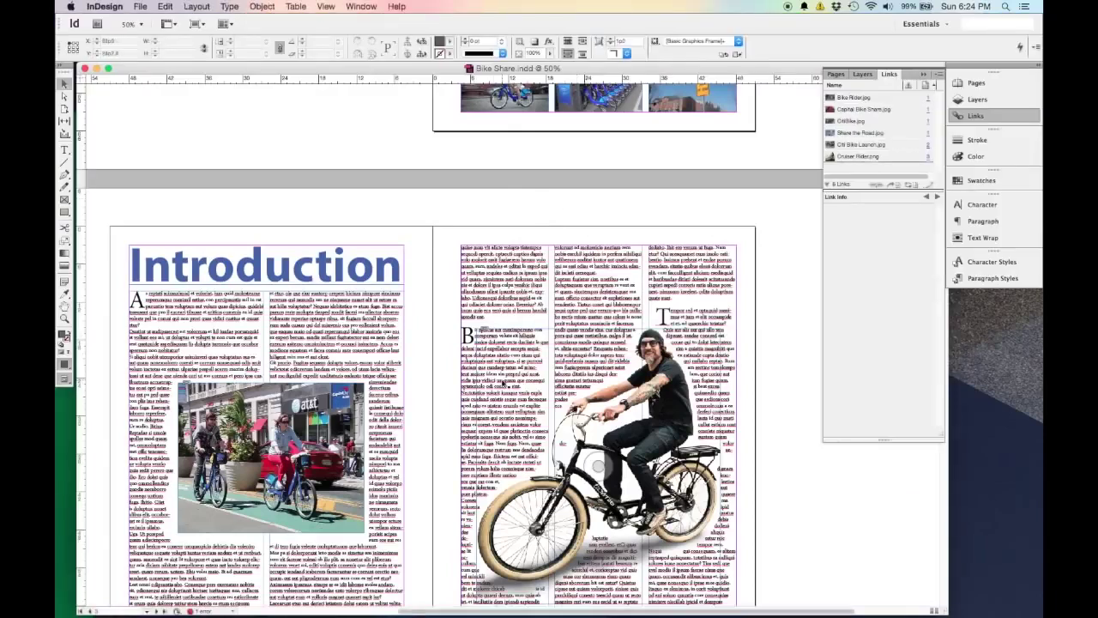
pyautogui.scroll(-5, 501, 343)
pyautogui.scroll(1, 501, 343)
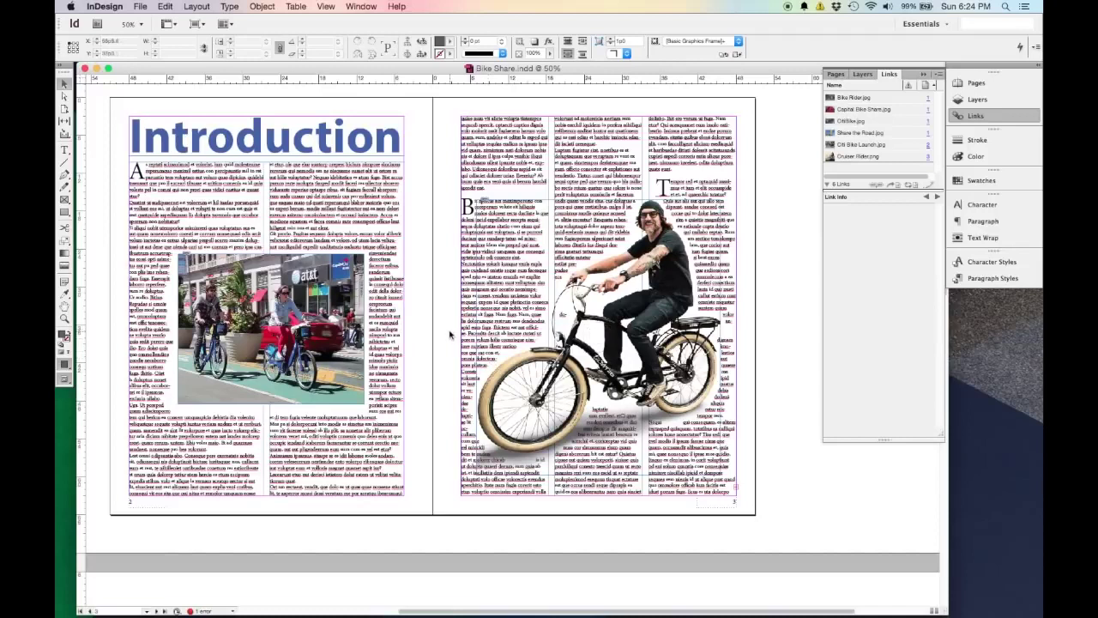
pyautogui.scroll(2, 450, 335)
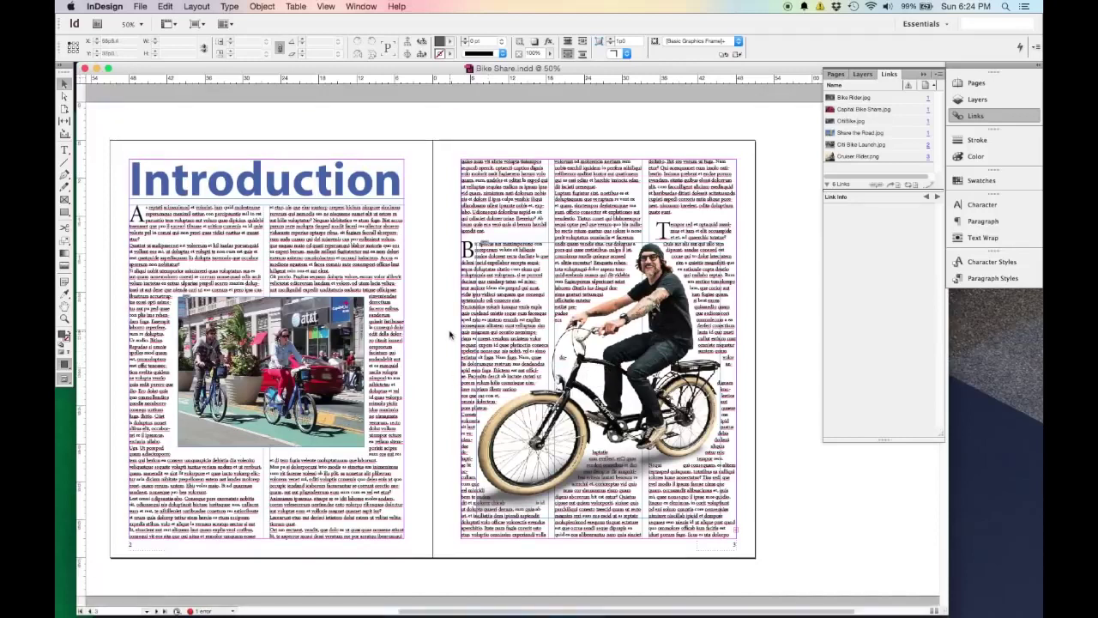